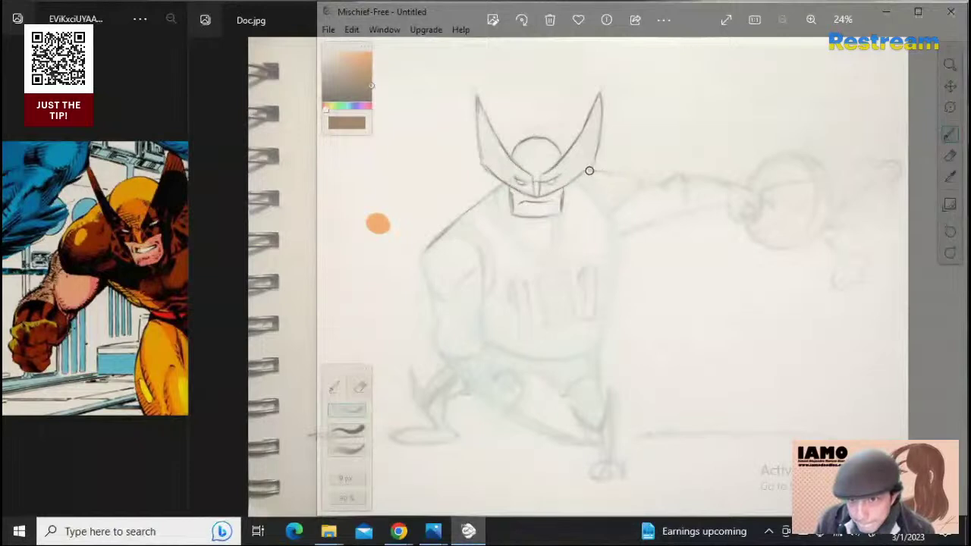
Trace the upper line of the outstretched arm's shoulder and the double-lined V-neck collar of the jersey over the sketch
left_click_drag(591, 170, 658, 185)
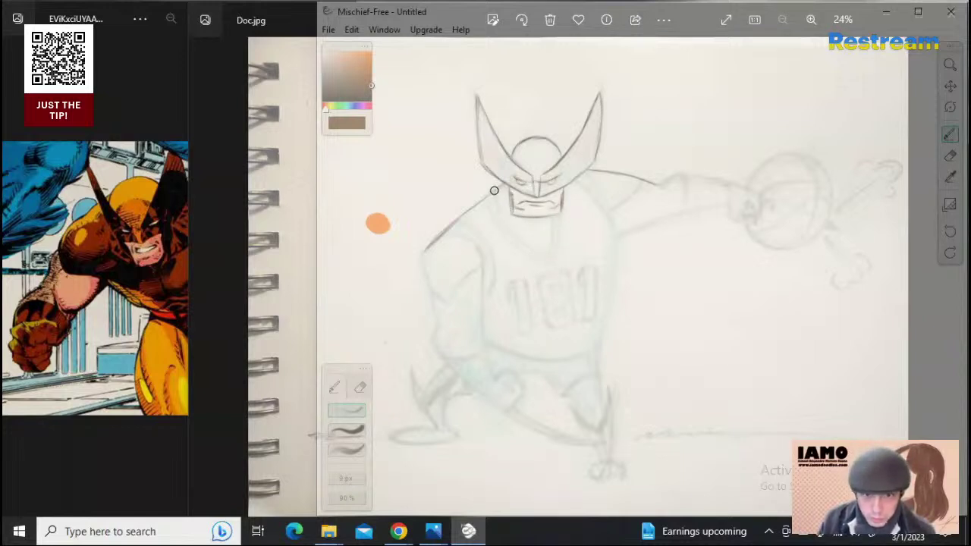
mouse_move(495, 190)
left_mouse_down()
mouse_move(516, 239)
mouse_move(506, 224)
mouse_move(547, 256)
left_mouse_up()
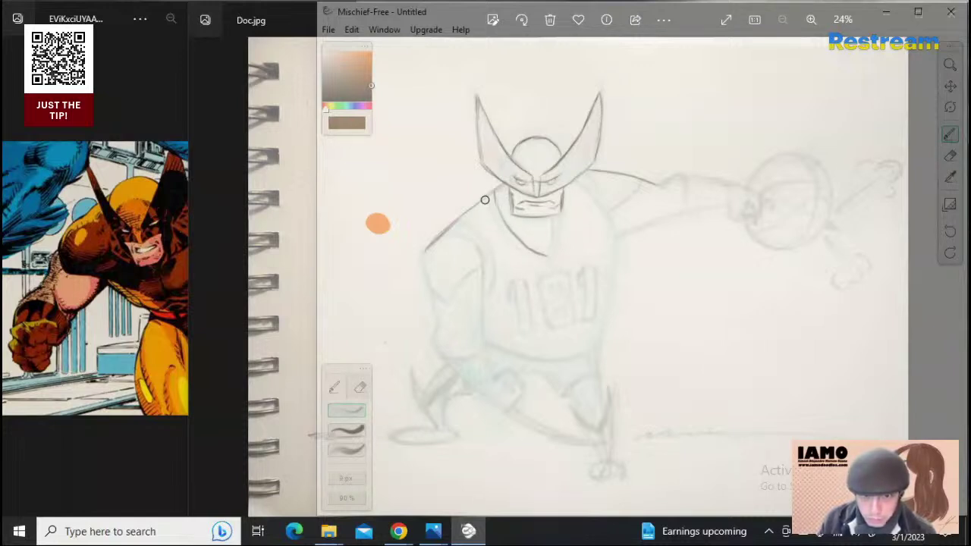
left_click_drag(484, 198, 528, 255)
left_click_drag(494, 221, 554, 262)
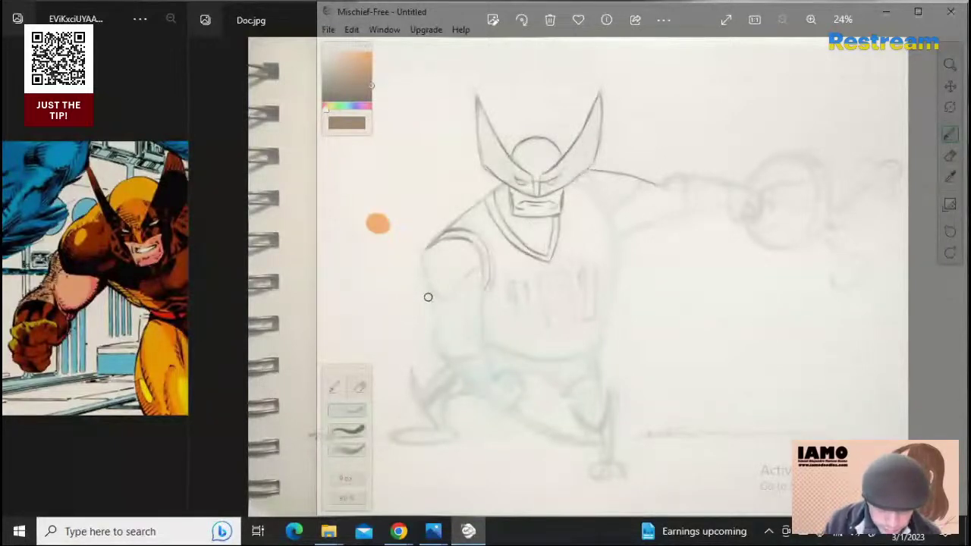
Trace both sides of the lowered arm down to its hand, and the outstretched arm's upper forearm line and fist
left_click_drag(423, 251, 437, 313)
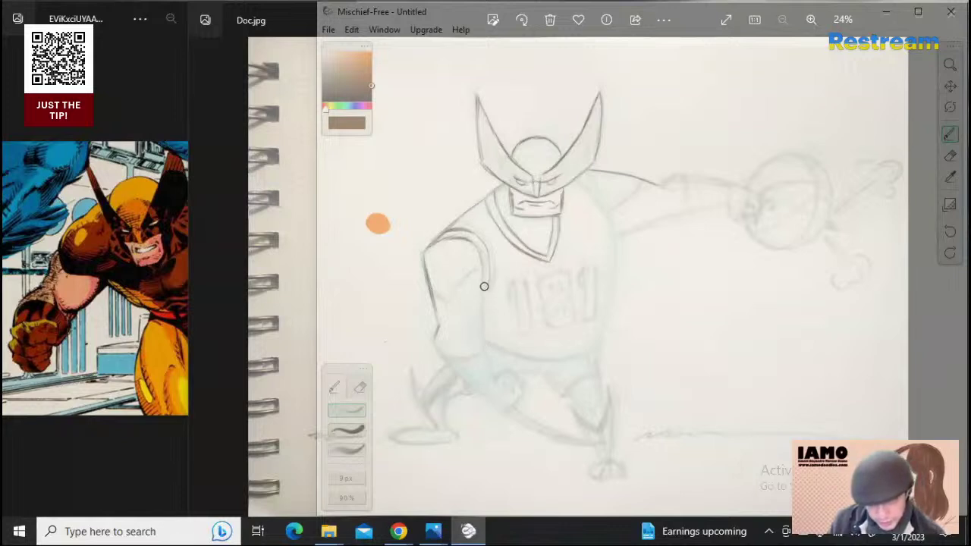
left_click_drag(484, 276, 478, 324)
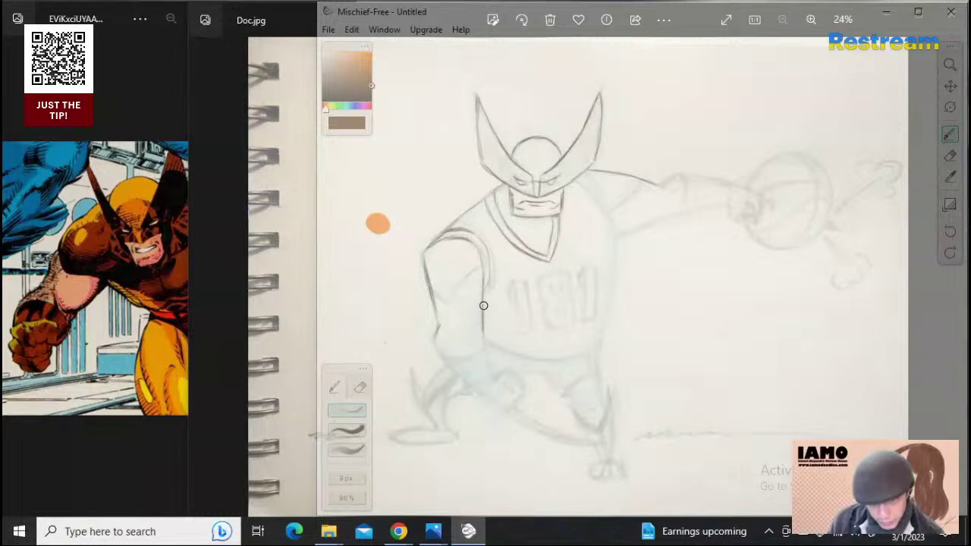
left_click_drag(482, 323, 493, 376)
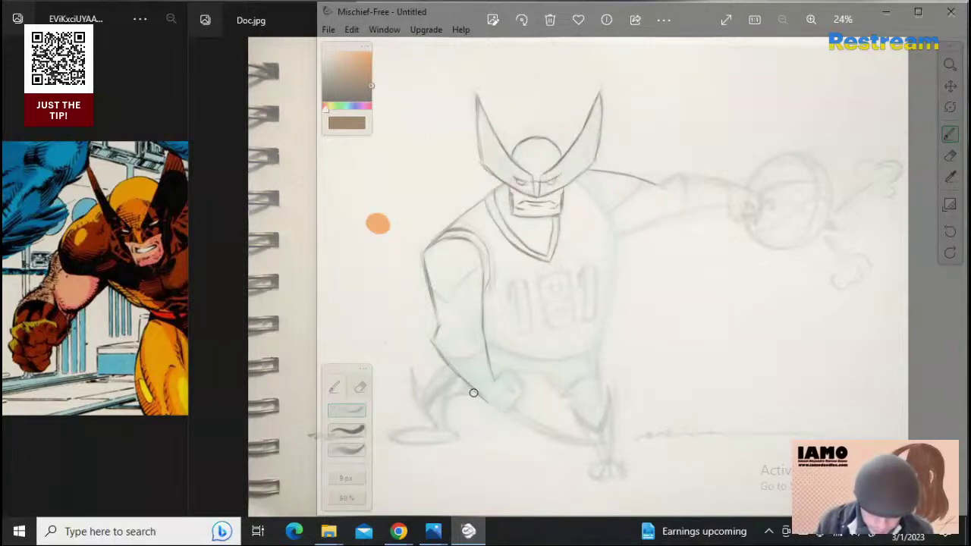
left_click_drag(473, 392, 502, 414)
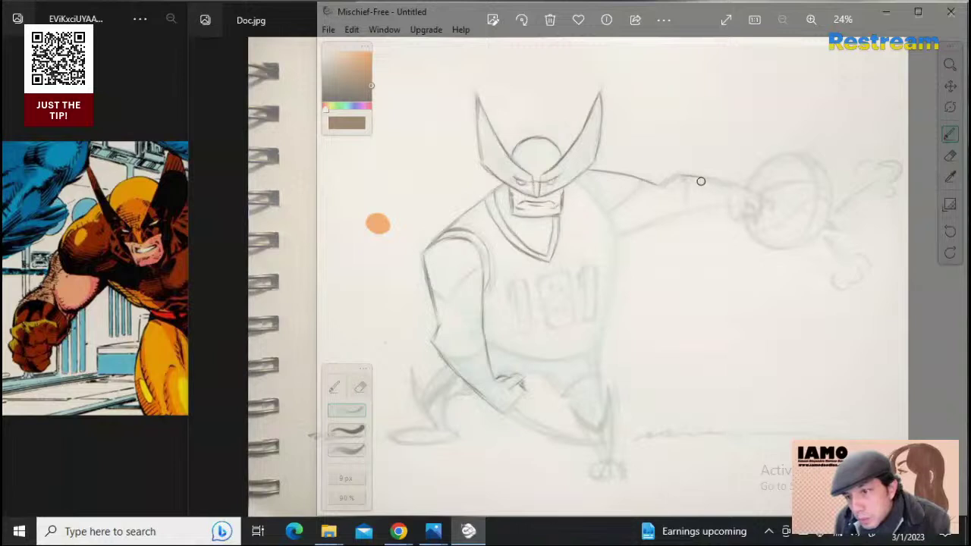
left_click_drag(690, 178, 761, 199)
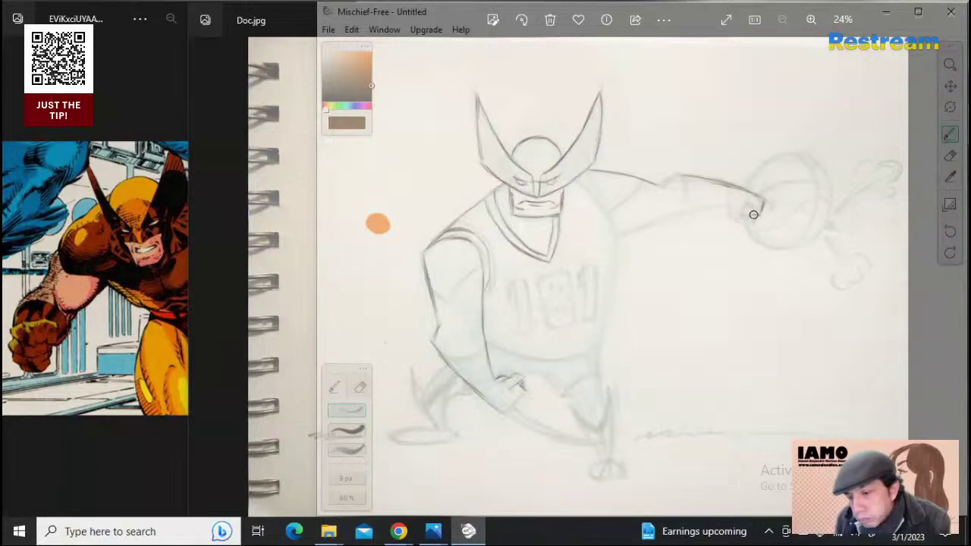
left_click_drag(750, 211, 752, 209)
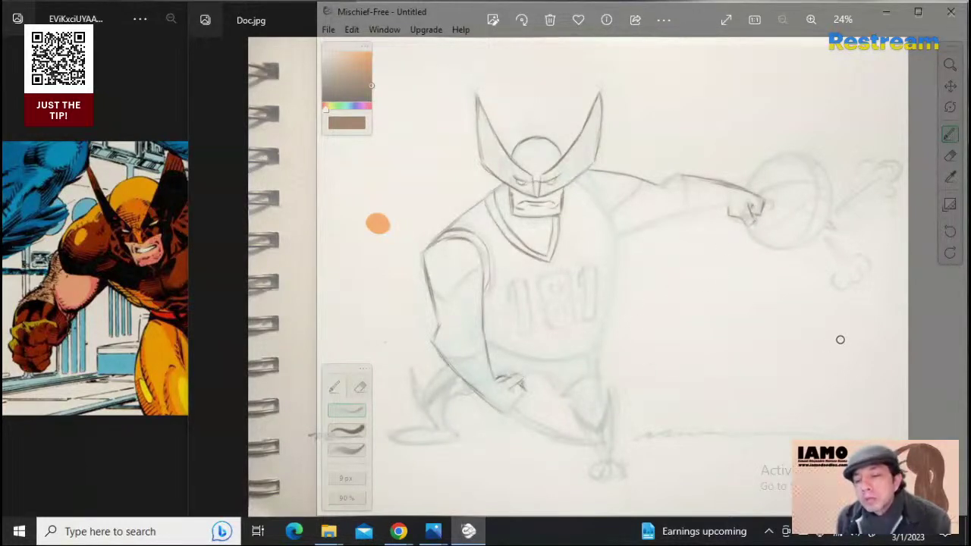
Erase the finger lines at the end of the lowered arm
left_click(949, 155)
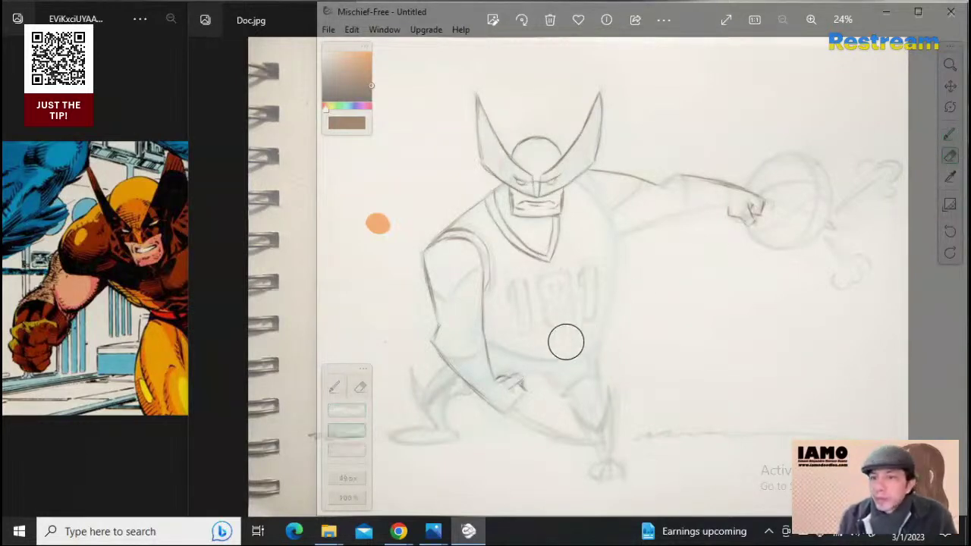
mouse_move(523, 386)
left_mouse_down()
mouse_move(506, 384)
mouse_move(516, 391)
left_mouse_up()
left_click_drag(863, 263, 841, 233)
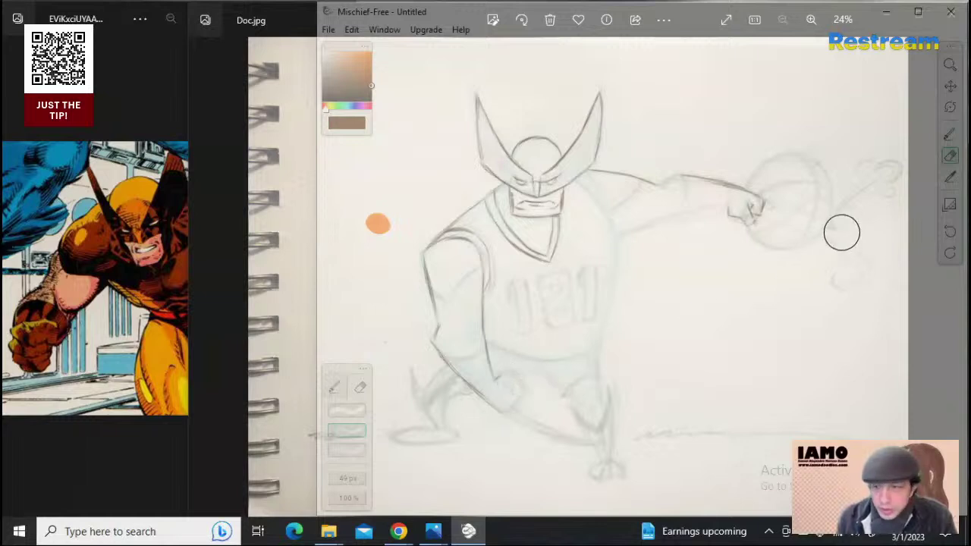
Redraw the lowered arm's clenched fist with its fingers and lower edge, erasing the stray lines around it
left_click(949, 134)
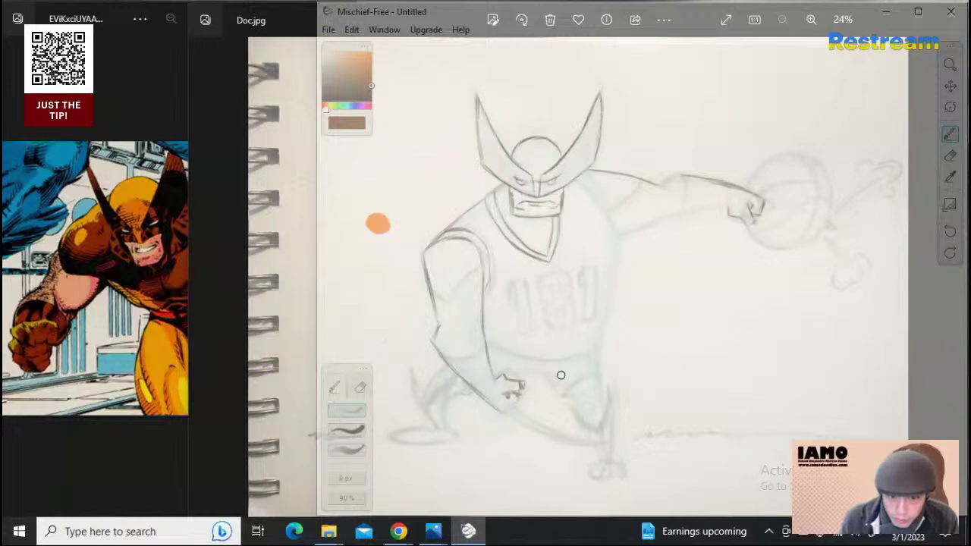
left_click(953, 160)
left_click_drag(482, 399, 507, 399)
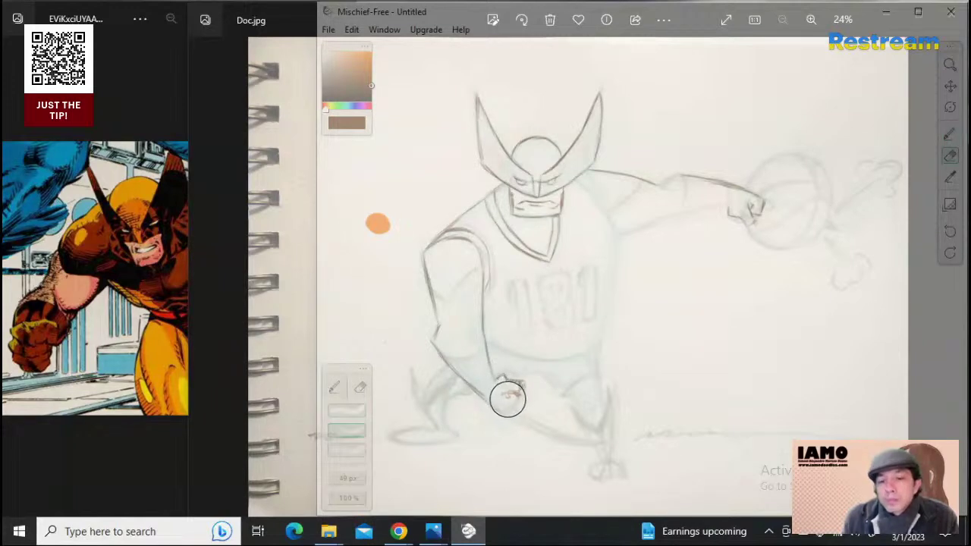
left_click(950, 134)
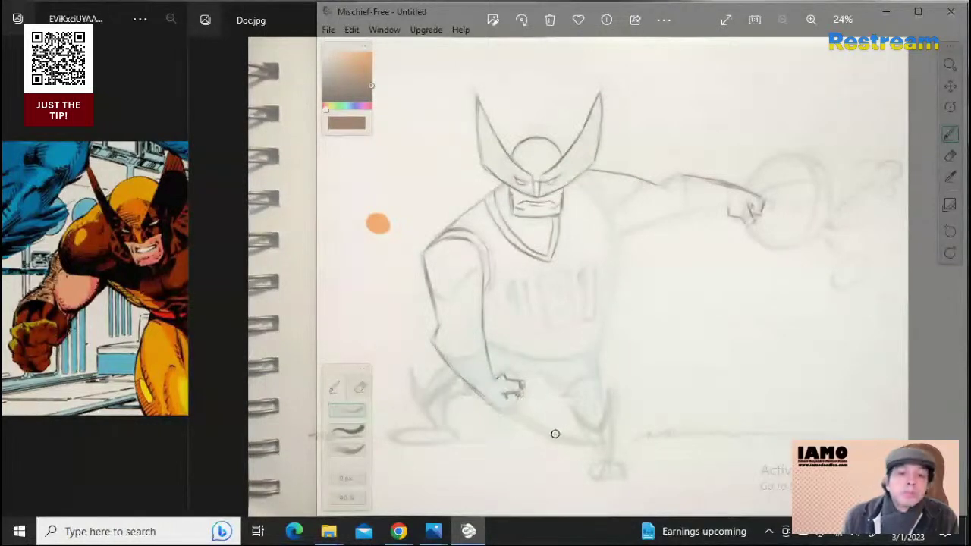
left_click_drag(501, 414, 521, 398)
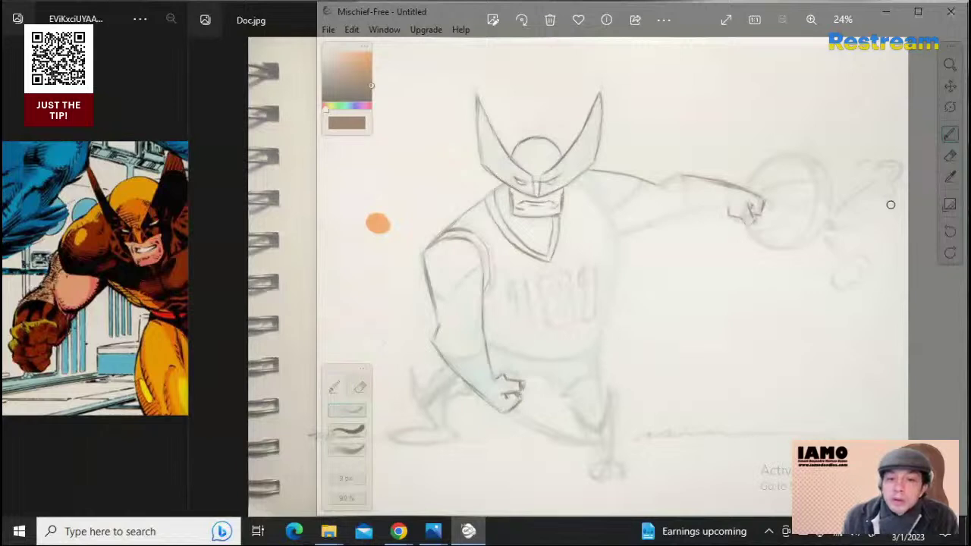
left_click(950, 157)
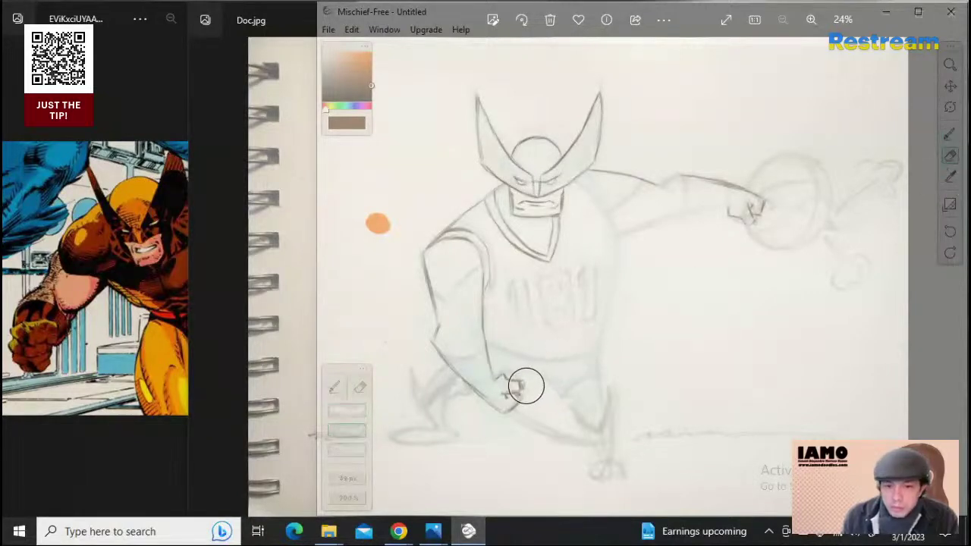
left_click_drag(525, 387, 525, 382)
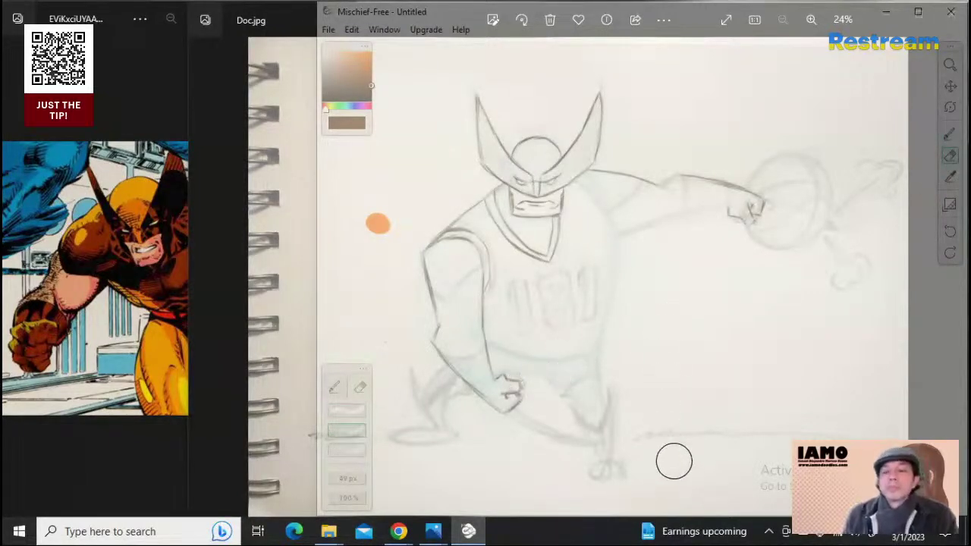
Trace the underside of the outstretched arm and the curved costume edge across the lowered arm's upper part
left_click(949, 135)
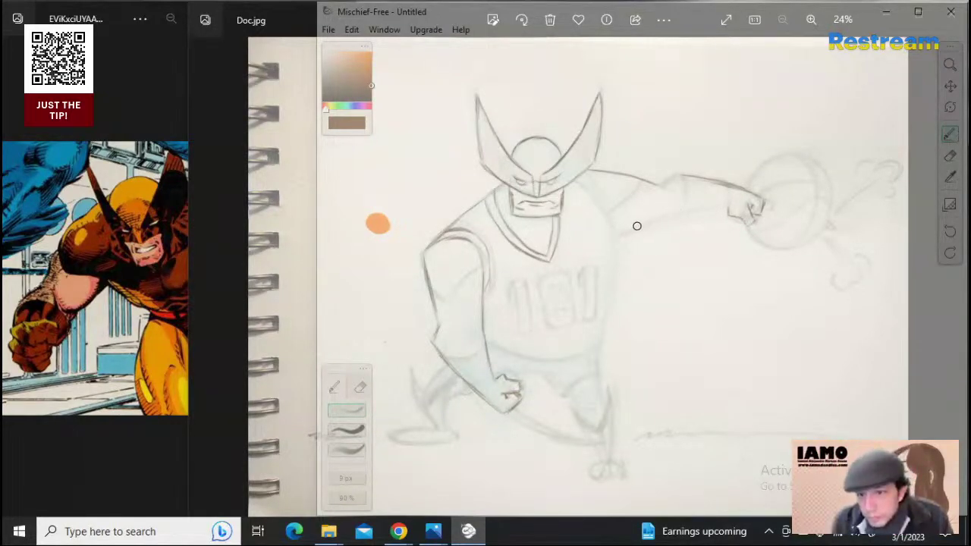
mouse_move(624, 236)
left_mouse_down()
mouse_move(647, 226)
mouse_move(626, 236)
mouse_move(726, 205)
left_mouse_up()
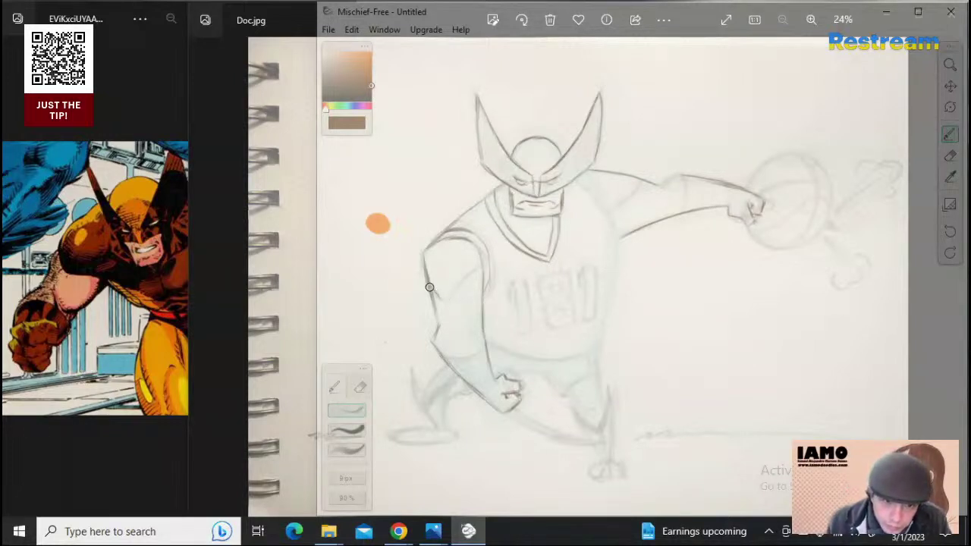
mouse_move(430, 286)
left_mouse_down()
mouse_move(473, 293)
mouse_move(448, 304)
mouse_move(457, 288)
mouse_move(448, 305)
mouse_move(470, 275)
mouse_move(446, 305)
mouse_move(482, 266)
left_mouse_up()
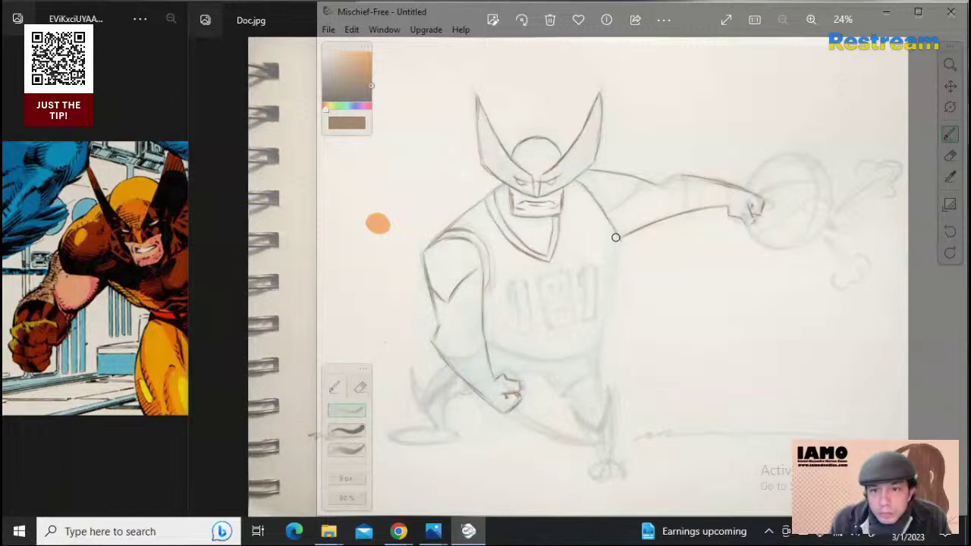
Draw the torso's side contour below the outstretched arm and erase the overlapping lines at the armpit
left_click_drag(609, 221, 612, 262)
left_click(953, 157)
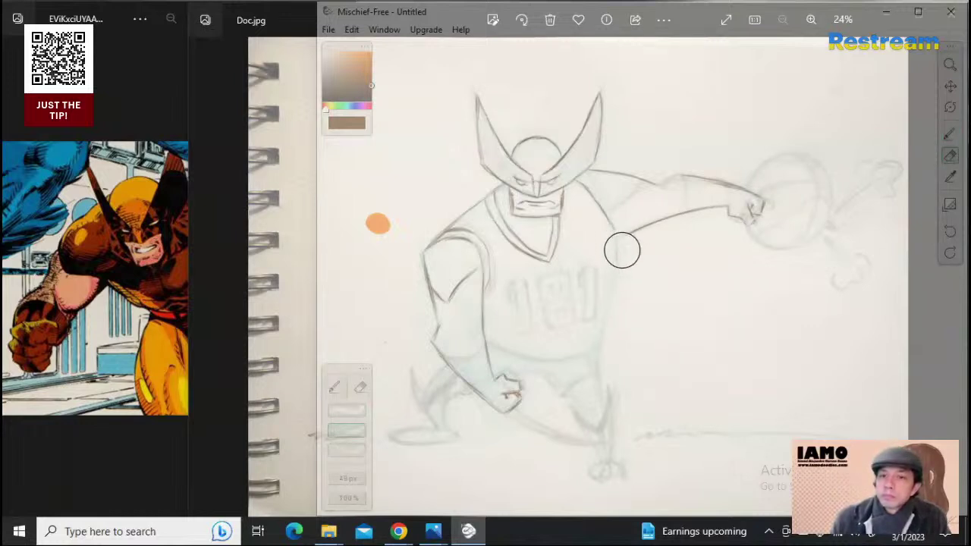
left_click(950, 136)
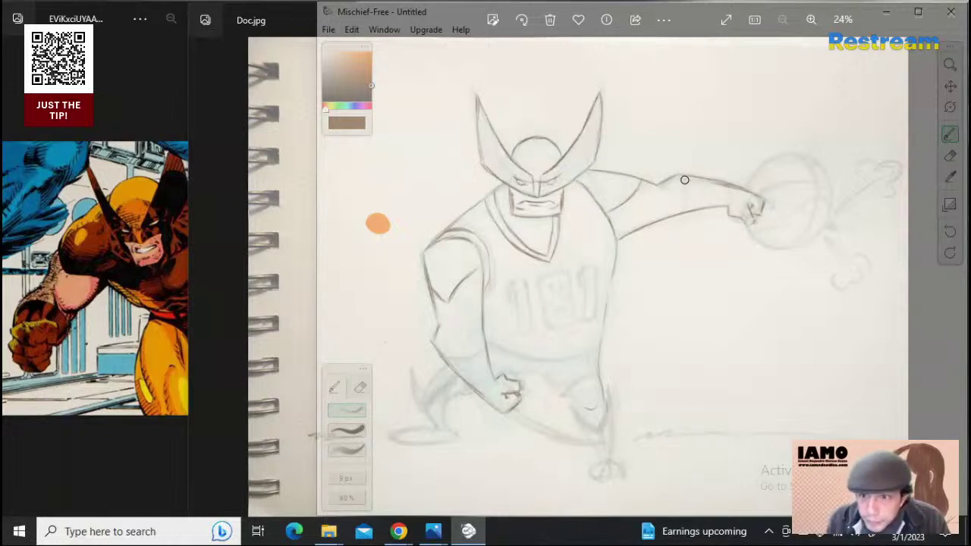
Draw the curved glove edges across both forearms and add short hair strokes around both elbows
left_click_drag(693, 178, 695, 207)
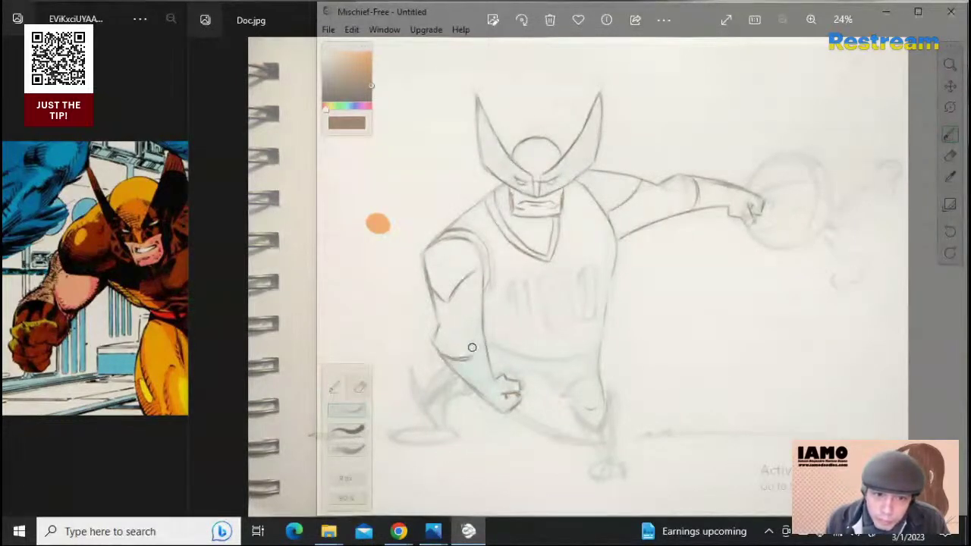
left_click_drag(457, 359, 483, 350)
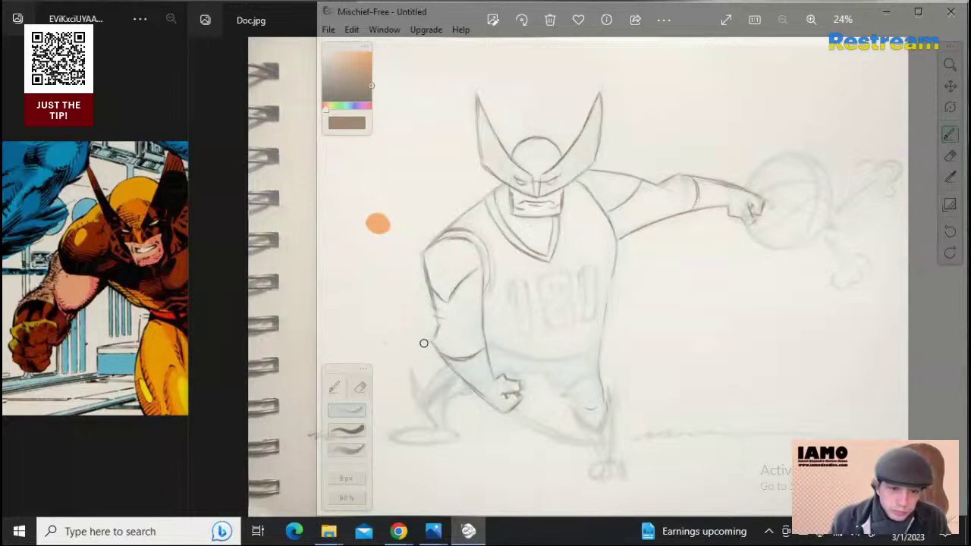
left_click_drag(427, 346, 447, 345)
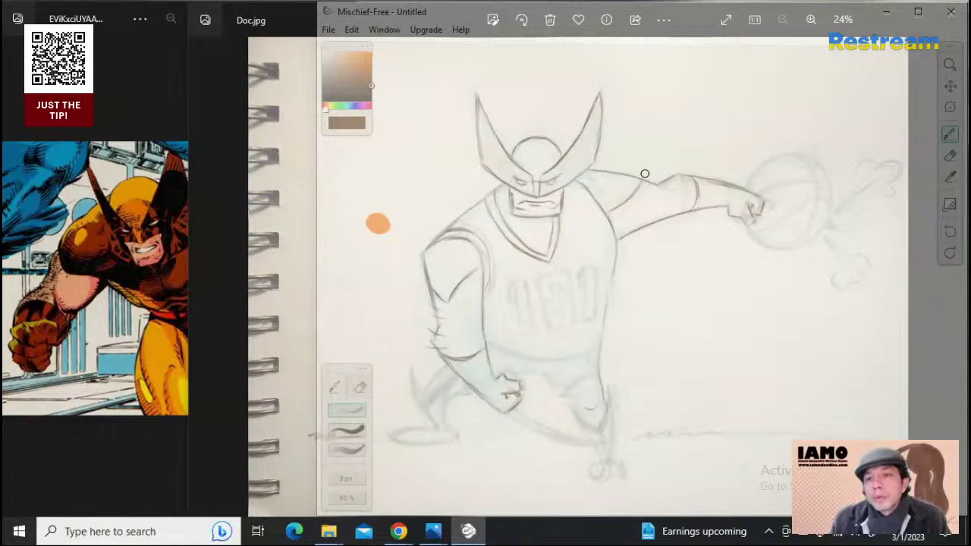
left_click_drag(645, 174, 674, 186)
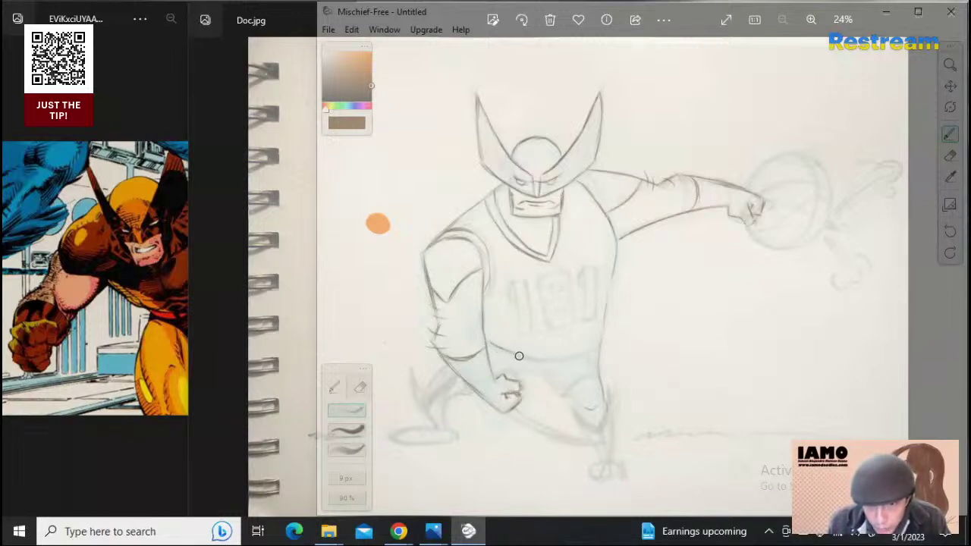
Trace the jersey's curved bottom hem and the crotch and inner thigh lines down to the front leg's knee
left_click_drag(490, 347, 548, 362)
mouse_move(485, 341)
left_mouse_down()
mouse_move(551, 357)
mouse_move(513, 356)
mouse_move(578, 354)
mouse_move(522, 360)
mouse_move(595, 350)
mouse_move(570, 360)
mouse_move(600, 348)
left_mouse_up()
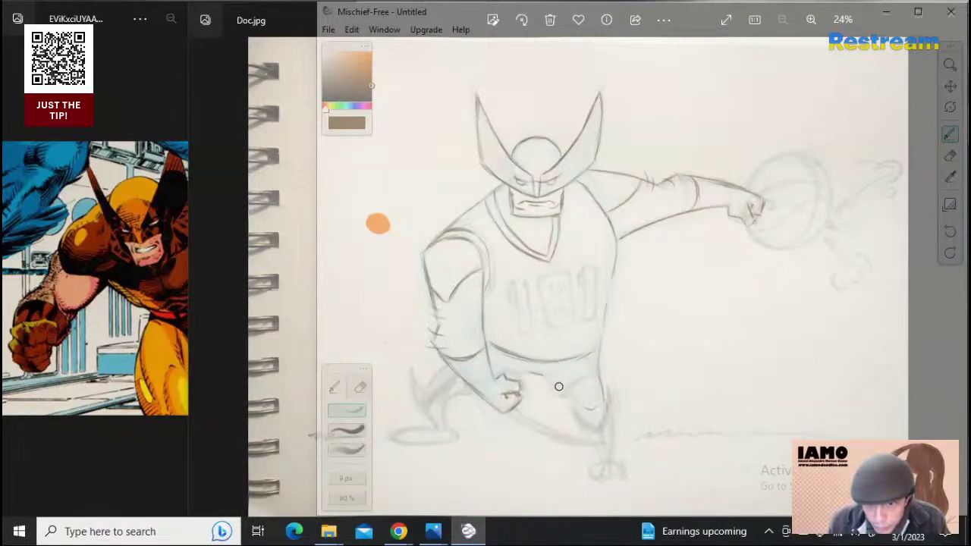
left_click_drag(548, 379, 562, 396)
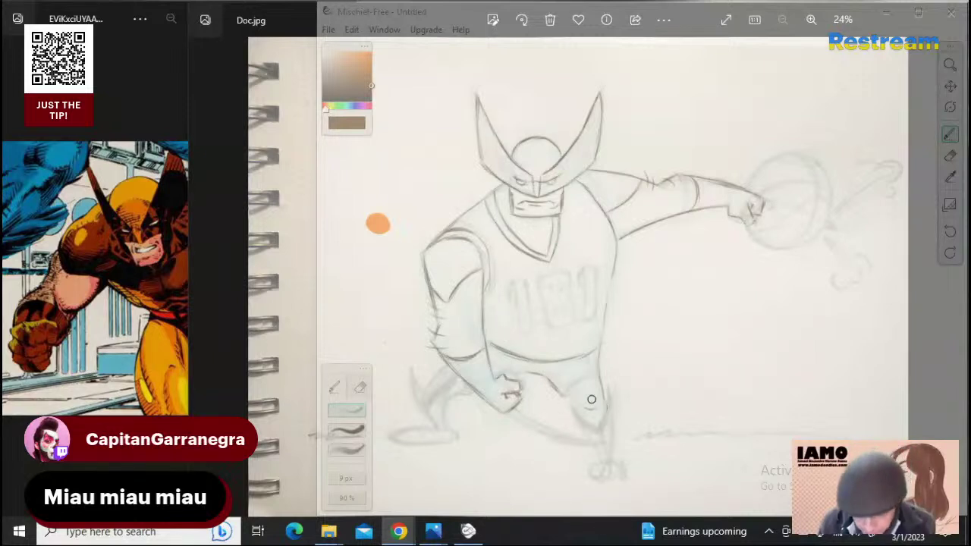
left_click_drag(567, 394, 580, 407)
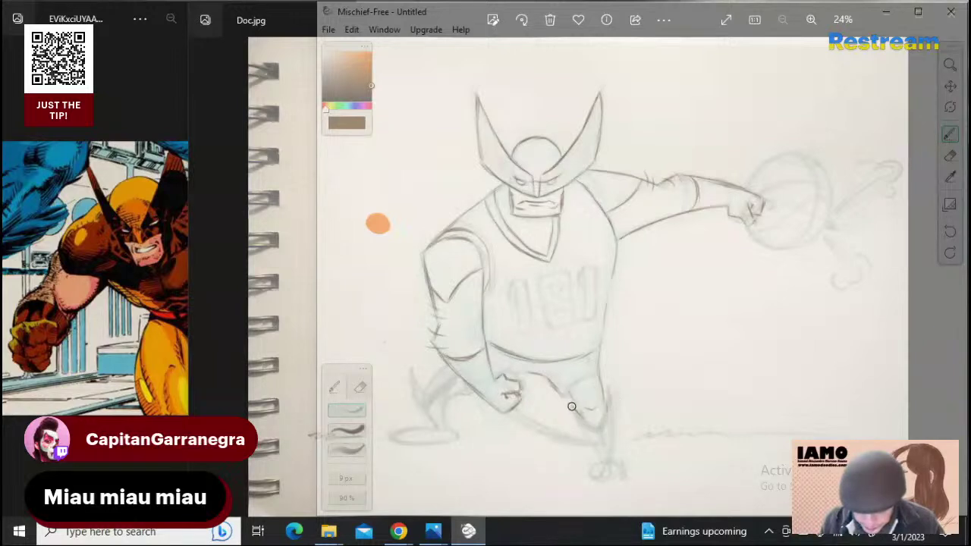
Draw the front leg's boot with its pointed flared top, shin lines, rounded foot and inner cuff lines, undoing faulty strokes
mouse_move(573, 407)
left_mouse_down()
mouse_move(600, 427)
mouse_move(614, 414)
mouse_move(601, 425)
mouse_move(610, 395)
mouse_move(604, 415)
mouse_move(607, 397)
mouse_move(572, 431)
mouse_move(570, 406)
mouse_move(604, 464)
left_mouse_up()
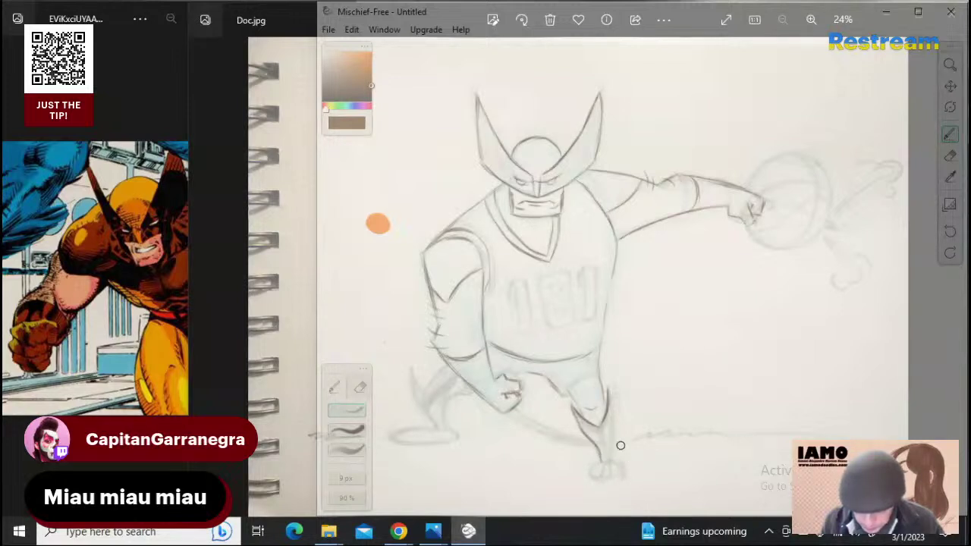
left_click_drag(609, 391, 610, 462)
key("ctrl+z")
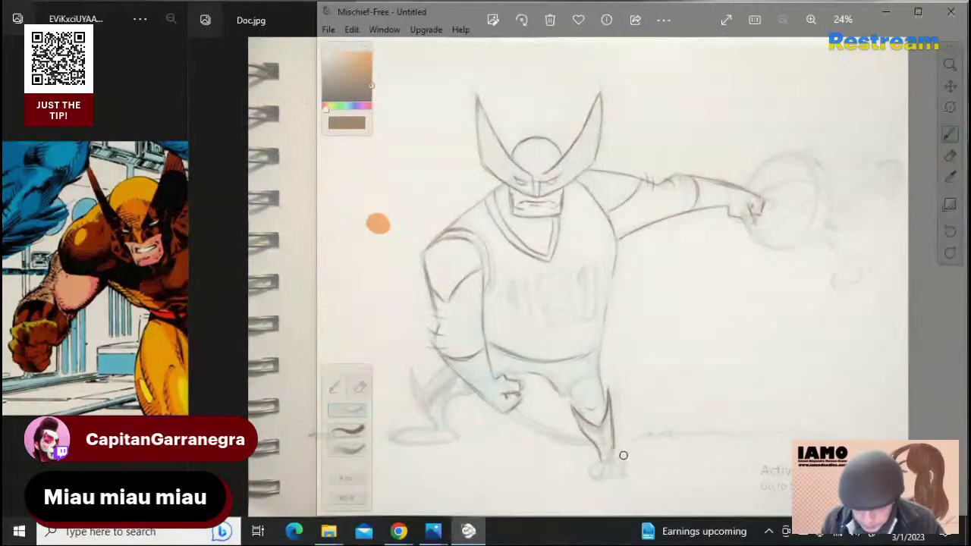
key("ctrl+z")
mouse_move(610, 439)
left_mouse_down()
mouse_move(610, 462)
mouse_move(597, 464)
mouse_move(625, 478)
mouse_move(602, 477)
mouse_move(611, 477)
left_mouse_up()
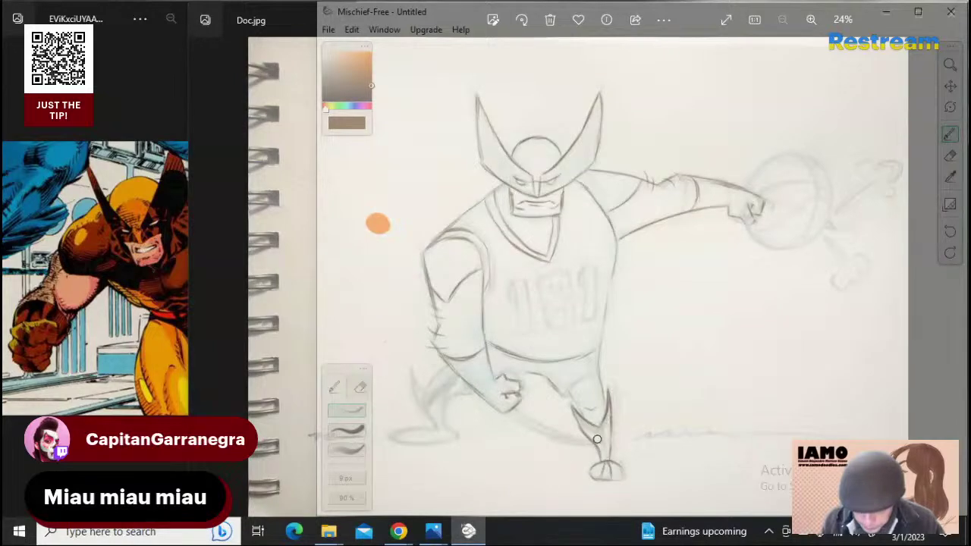
mouse_move(600, 431)
left_mouse_down()
mouse_move(603, 458)
mouse_move(600, 431)
mouse_move(606, 460)
mouse_move(610, 410)
mouse_move(593, 432)
mouse_move(570, 417)
mouse_move(599, 432)
left_mouse_up()
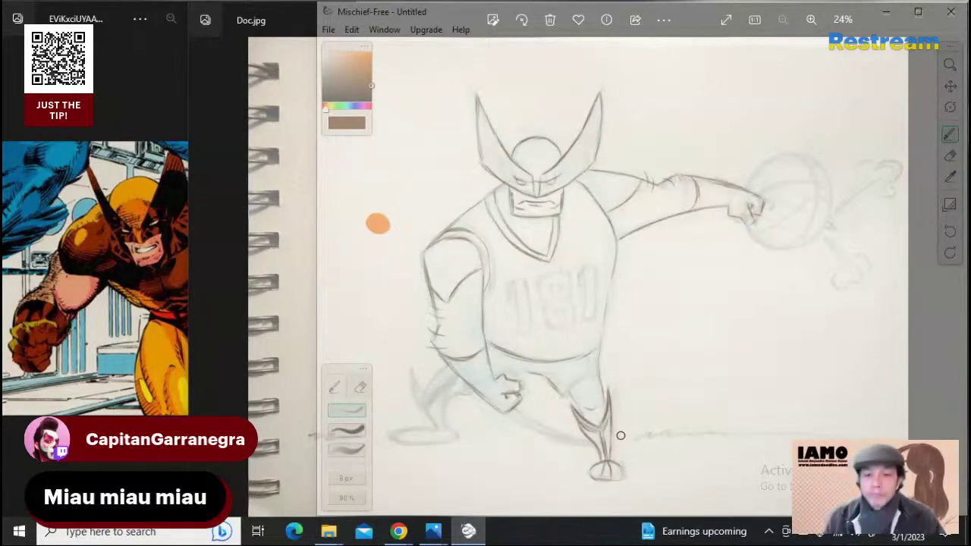
left_click_drag(577, 416, 598, 432)
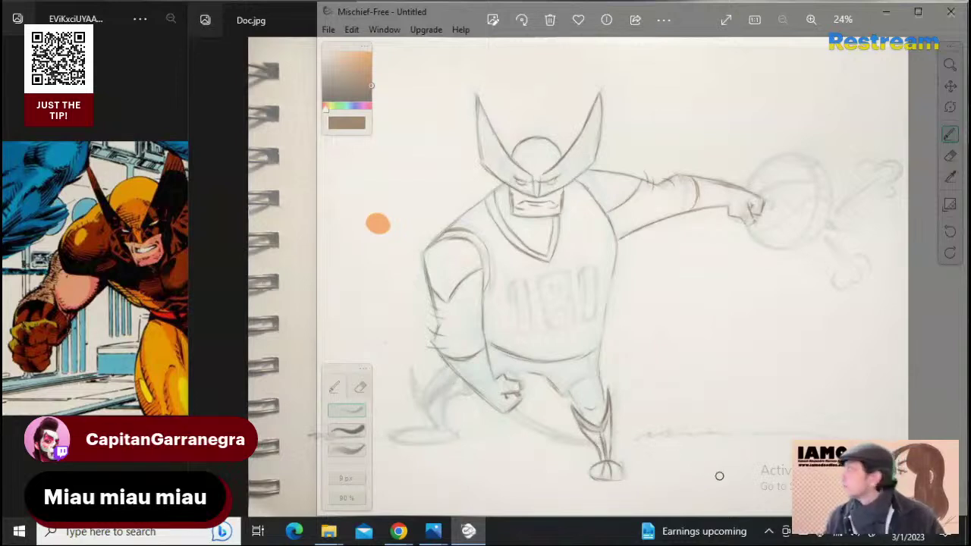
key("alt+Tab")
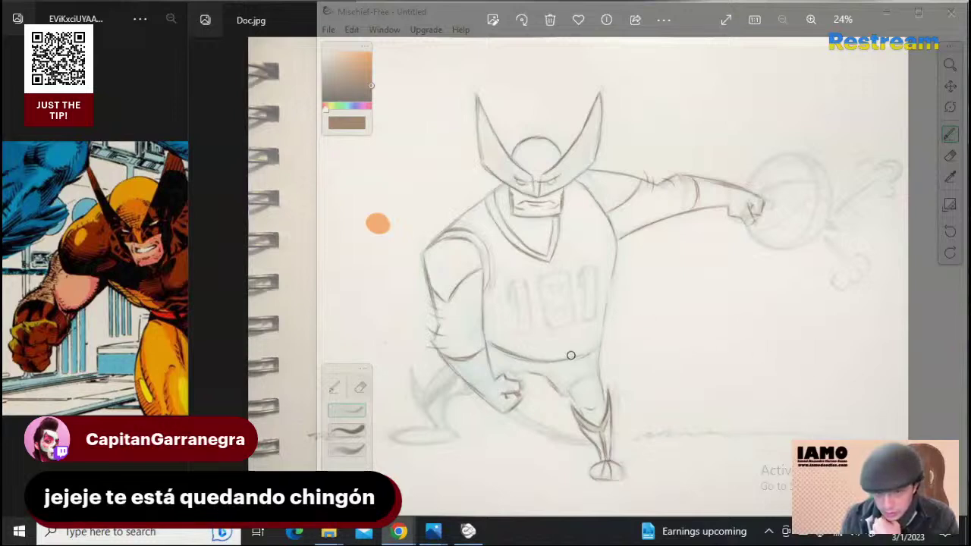
Draw the front leg's outer thigh line below the jersey and erase the doubled hem line with a smaller eraser
left_click(600, 362)
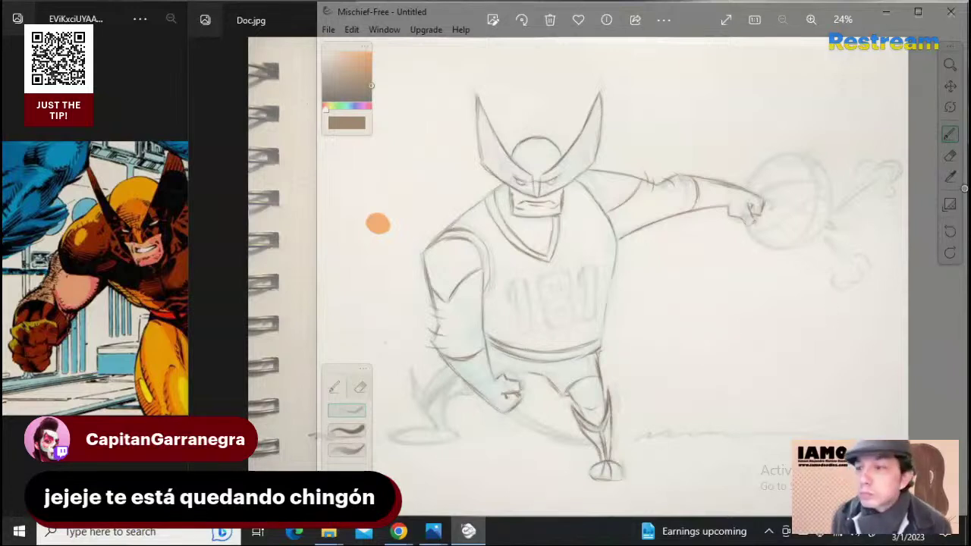
left_click(950, 156)
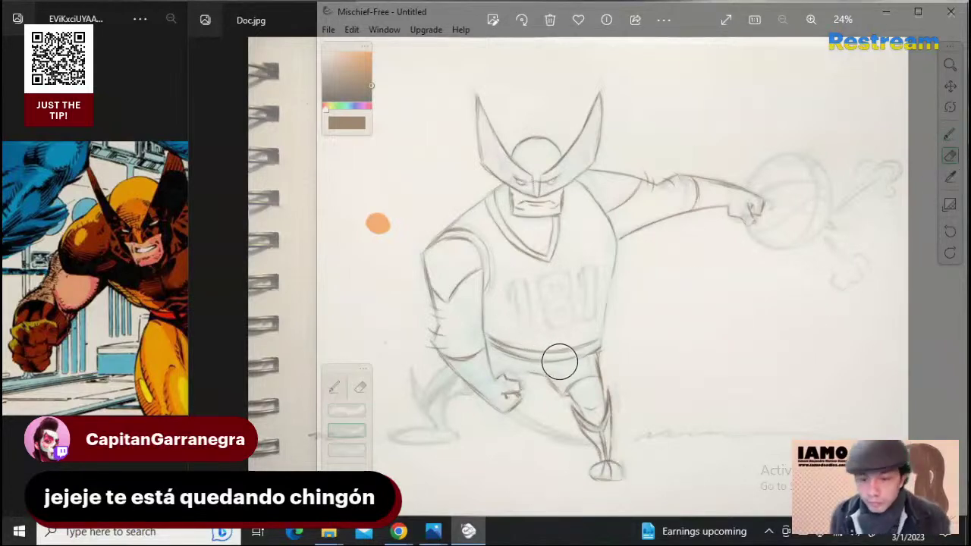
key("bracketleft")
key("bracketleft")
key("bracketleft")
key("bracketleft")
key("bracketleft")
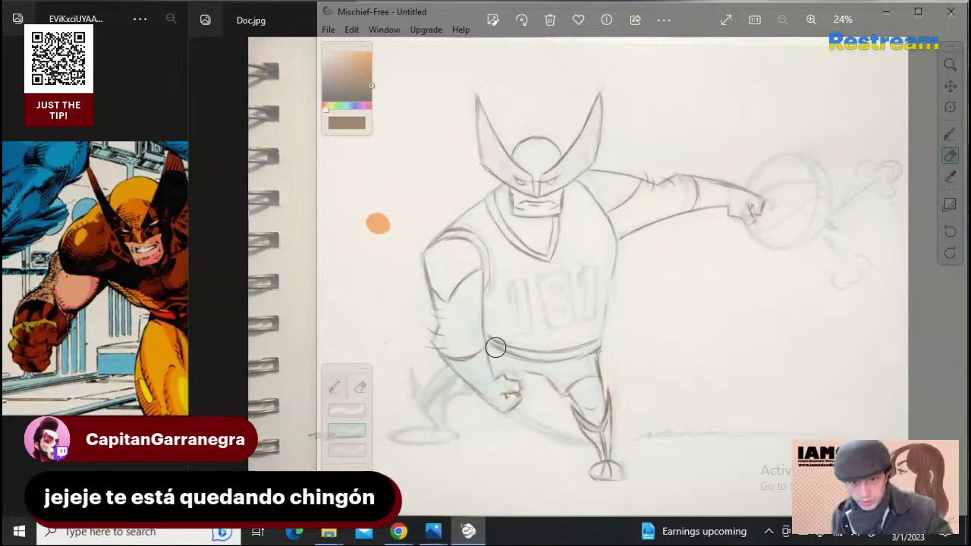
mouse_move(496, 348)
left_mouse_down()
mouse_move(545, 362)
mouse_move(515, 356)
mouse_move(590, 352)
left_mouse_up()
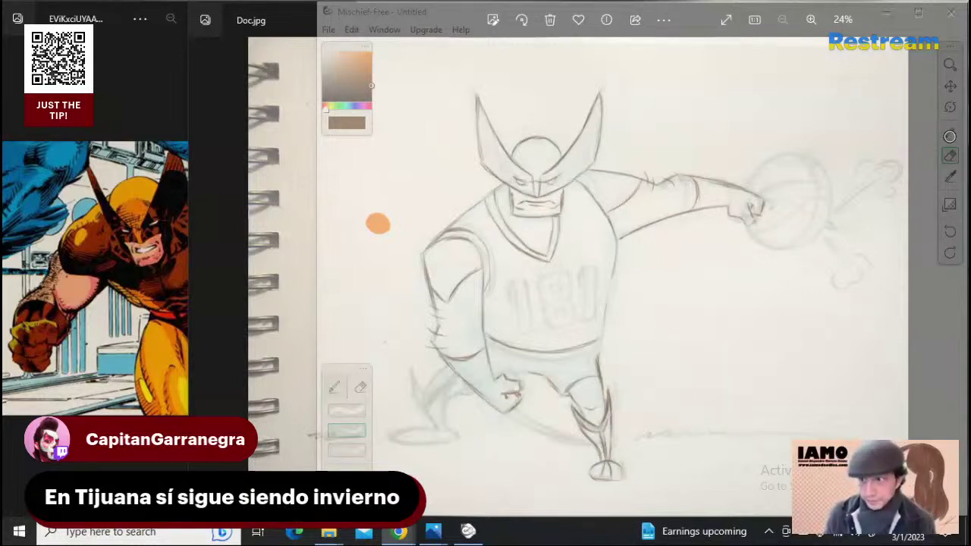
Trace the back leg's thigh lines and the short cuff edge beside the lowered forearm with the brush
left_click(949, 135)
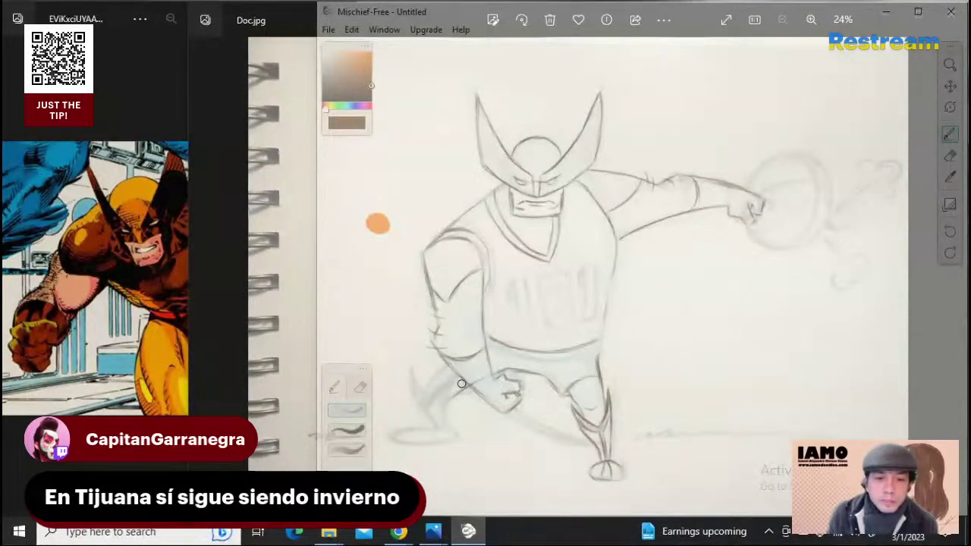
left_click_drag(455, 395, 468, 393)
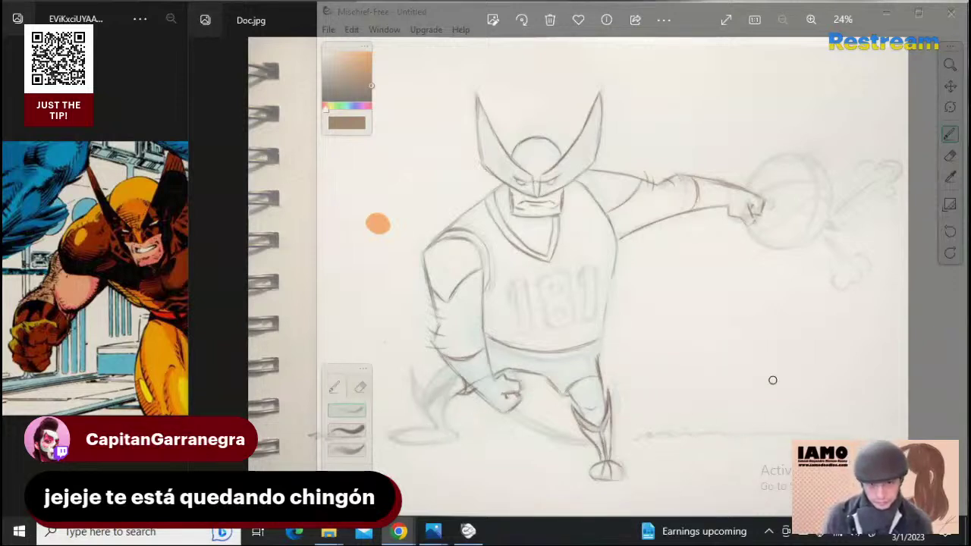
left_click(446, 367)
left_click_drag(440, 370, 422, 399)
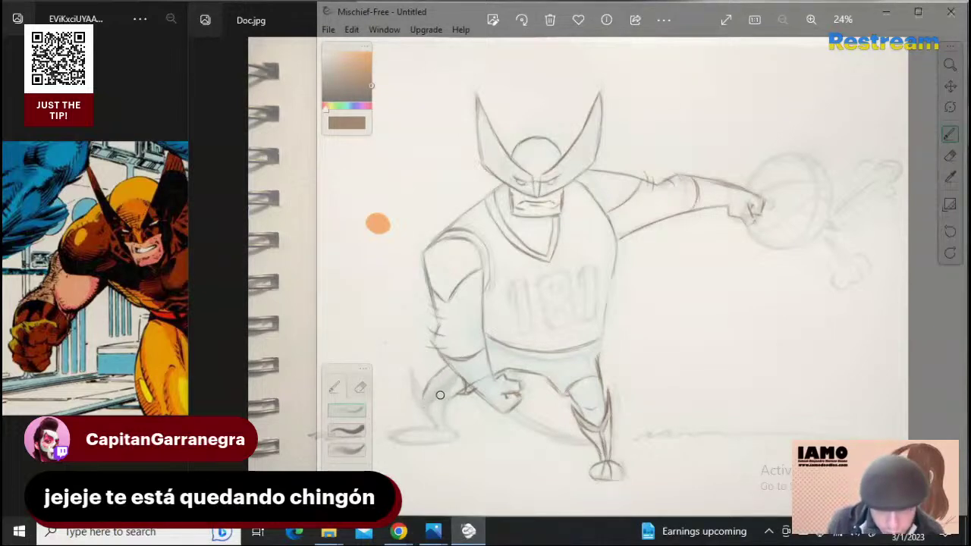
Draw the back leg's boot with its pointed flared top, curved shin and heel lines, and long flat foot
left_click_drag(412, 373, 440, 430)
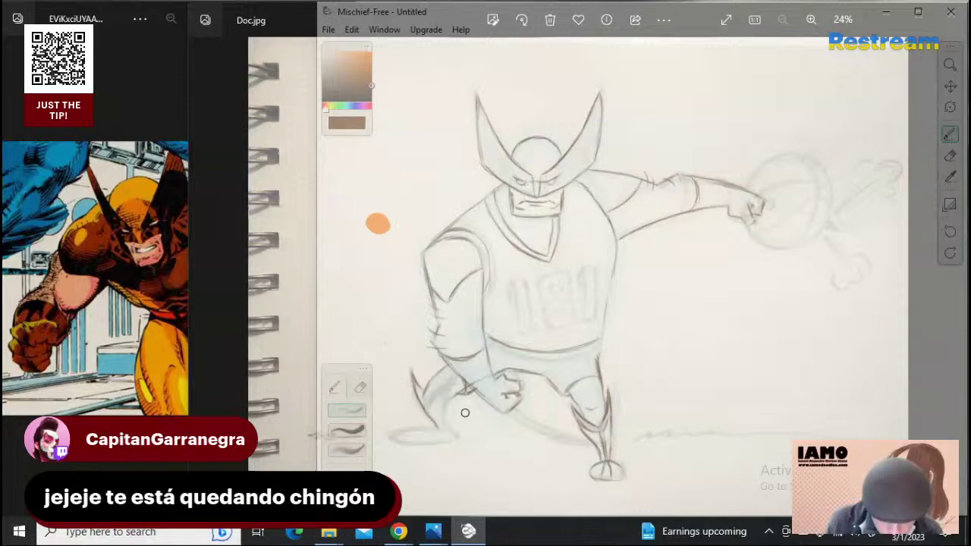
left_click_drag(462, 393, 447, 422)
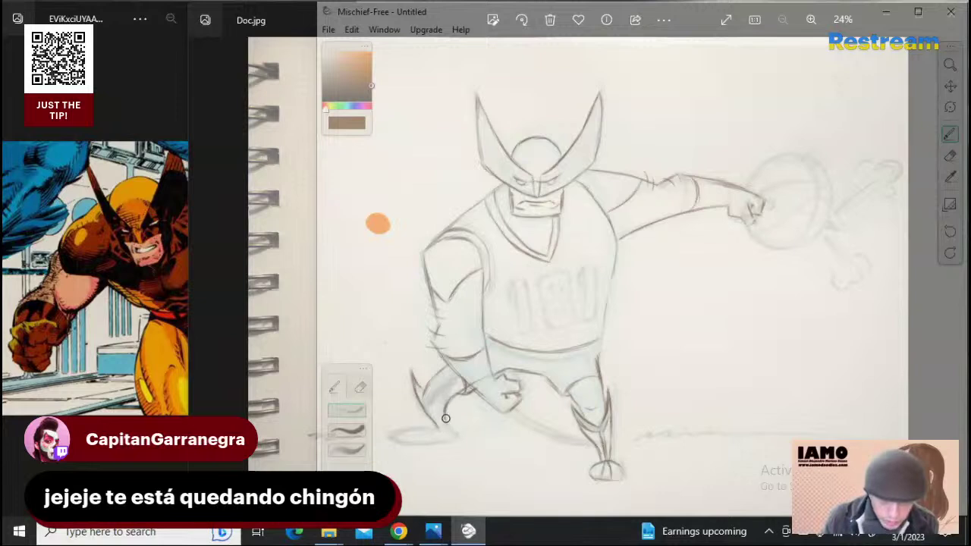
left_click_drag(443, 418, 459, 437)
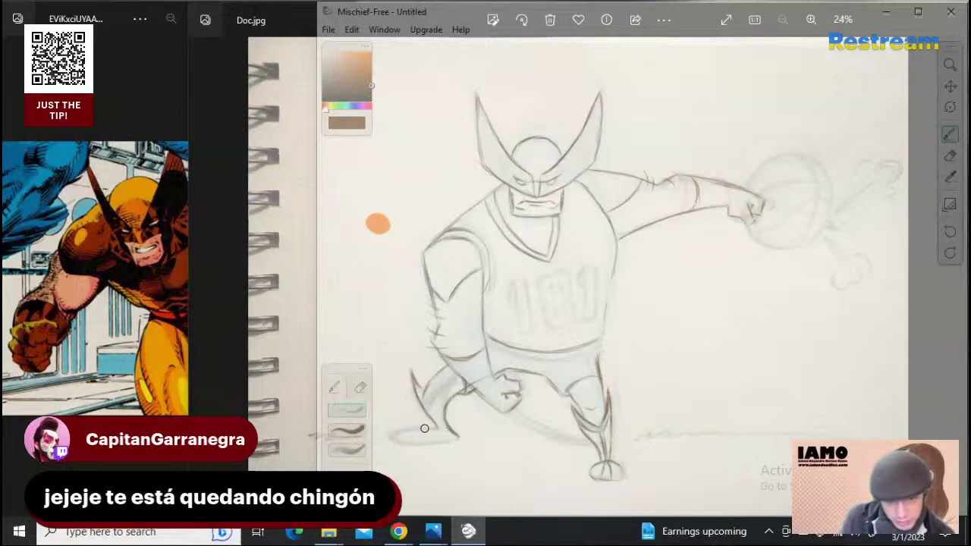
left_click_drag(438, 430, 390, 437)
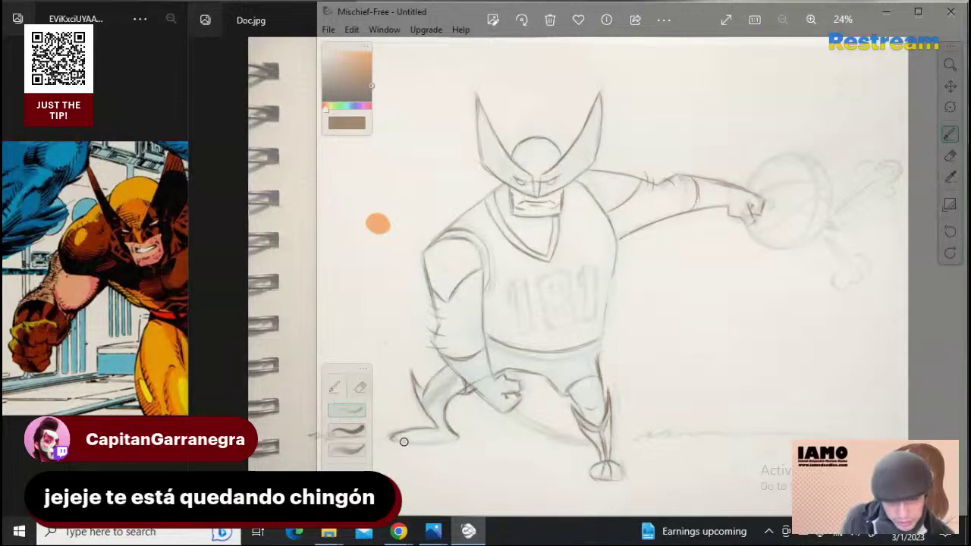
left_click_drag(393, 439, 461, 440)
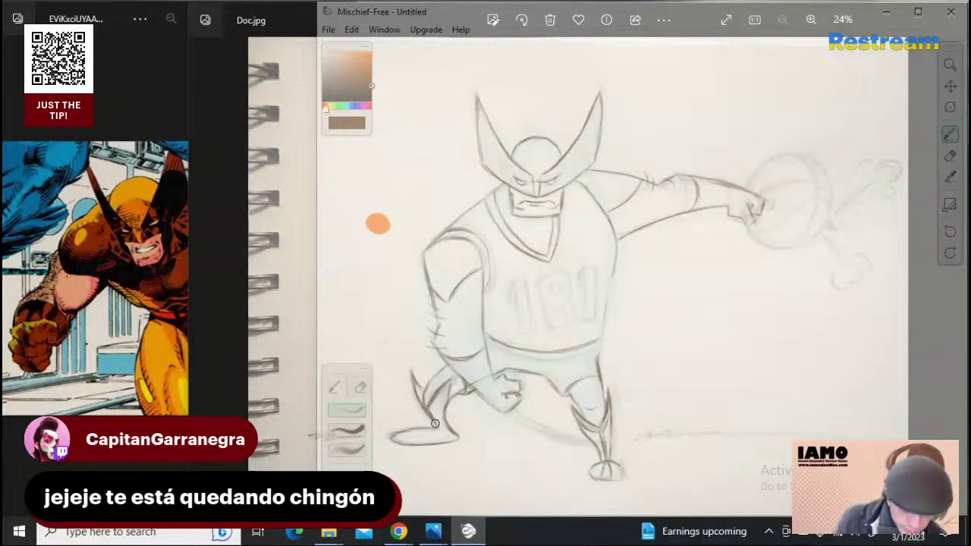
mouse_move(403, 436)
left_mouse_down()
mouse_move(394, 439)
mouse_move(448, 434)
left_mouse_up()
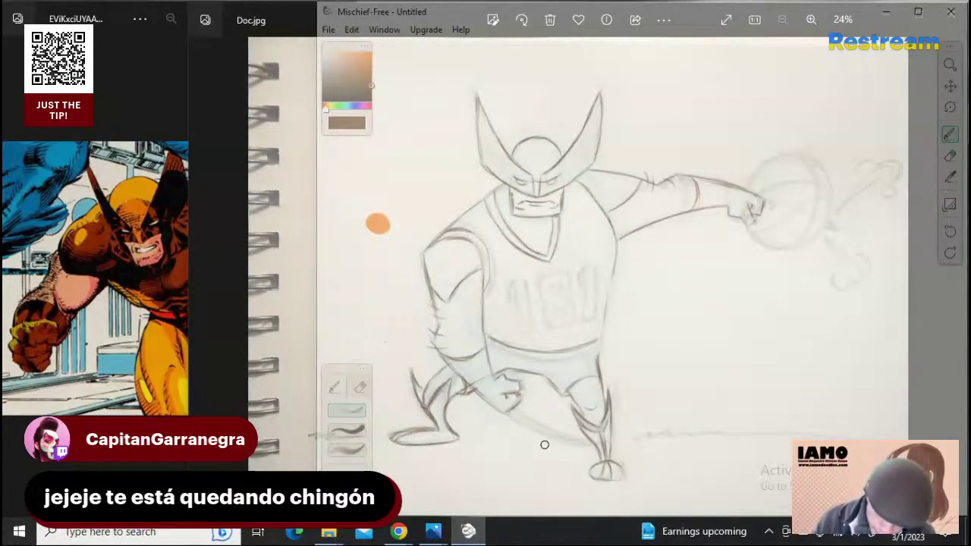
Draw the long curved claws extending from the lowered fist toward the front leg's boot
left_click_drag(507, 416, 576, 453)
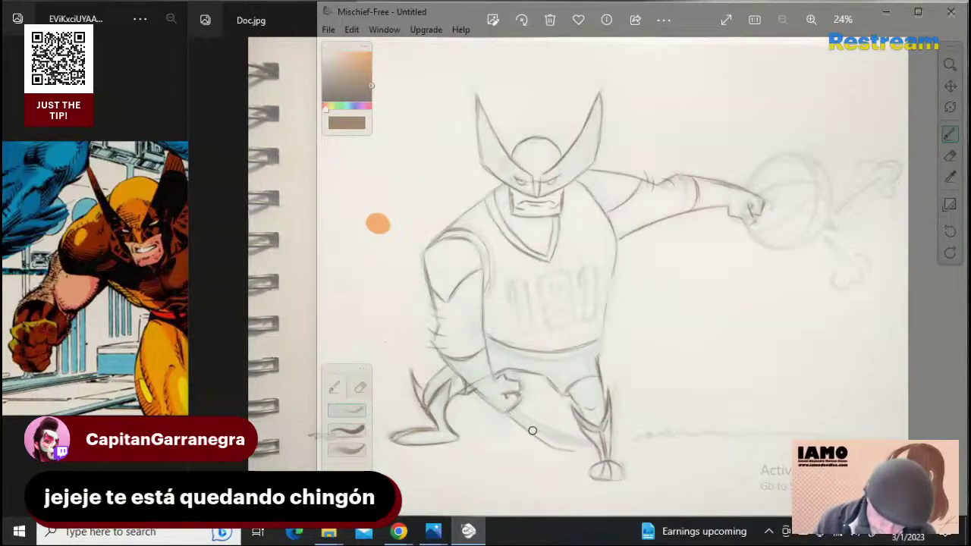
left_click_drag(524, 420, 574, 453)
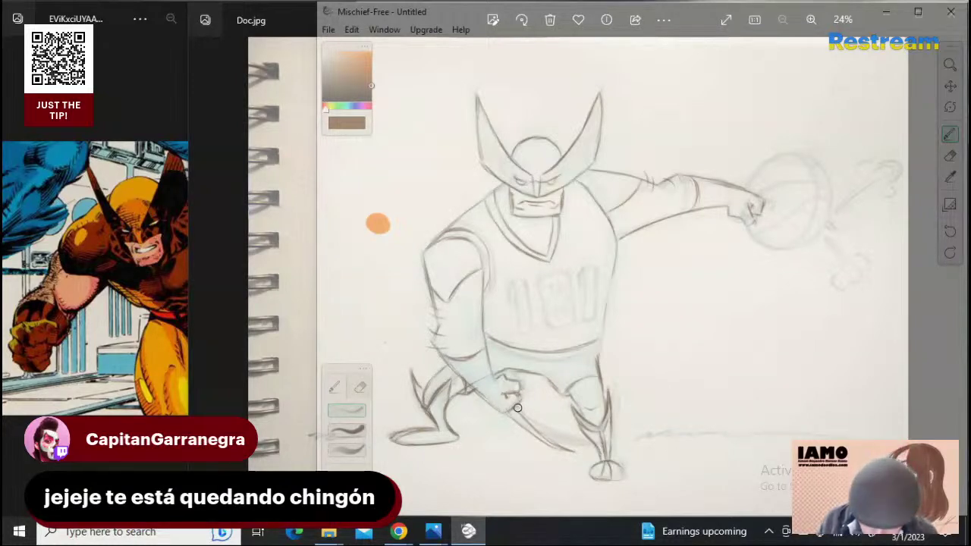
left_click_drag(533, 426, 569, 446)
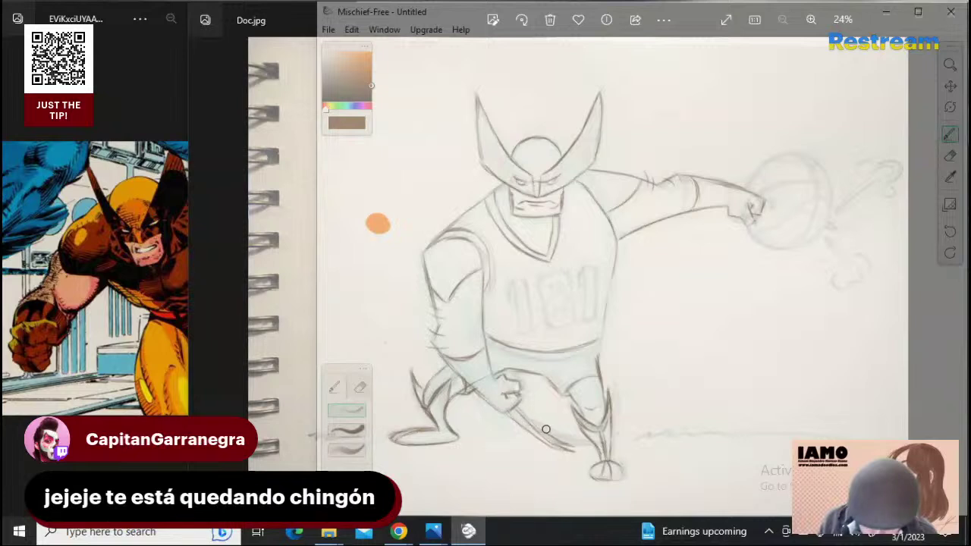
left_click_drag(530, 419, 573, 444)
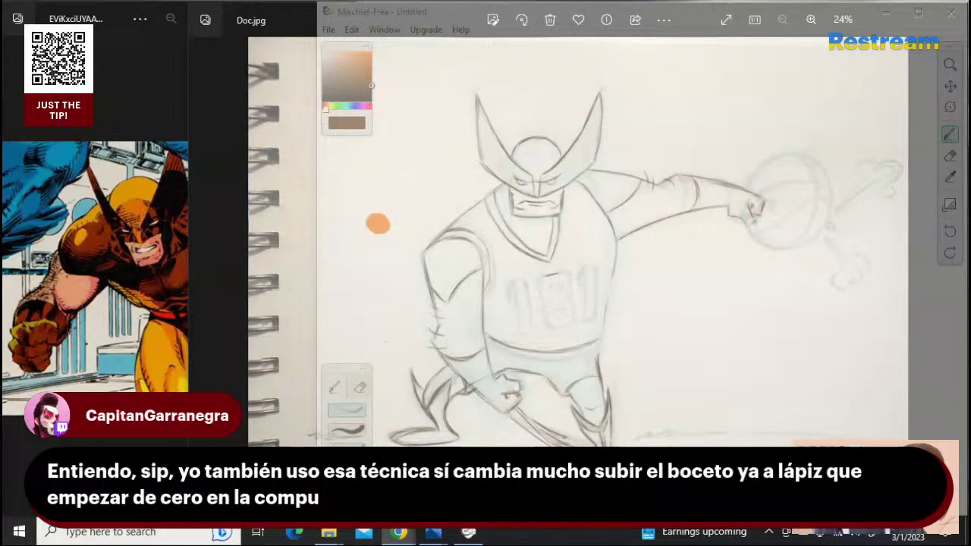
Trace the block outlines of the middle digit 8 and the last digit 1 of the jersey number 181
left_click(560, 329)
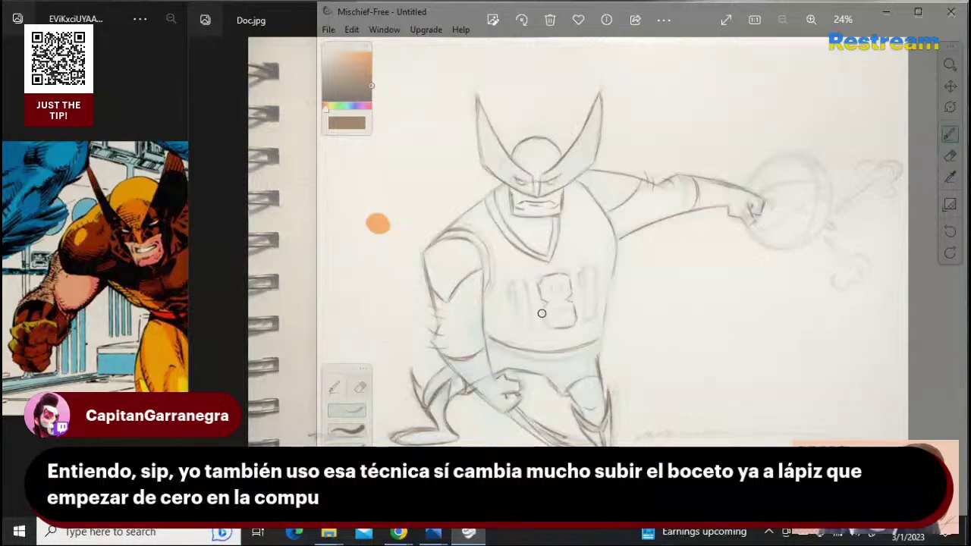
left_click_drag(542, 311, 544, 322)
left_click_drag(552, 286, 562, 293)
mouse_move(589, 269)
left_mouse_down()
mouse_move(597, 268)
mouse_move(594, 309)
left_mouse_up()
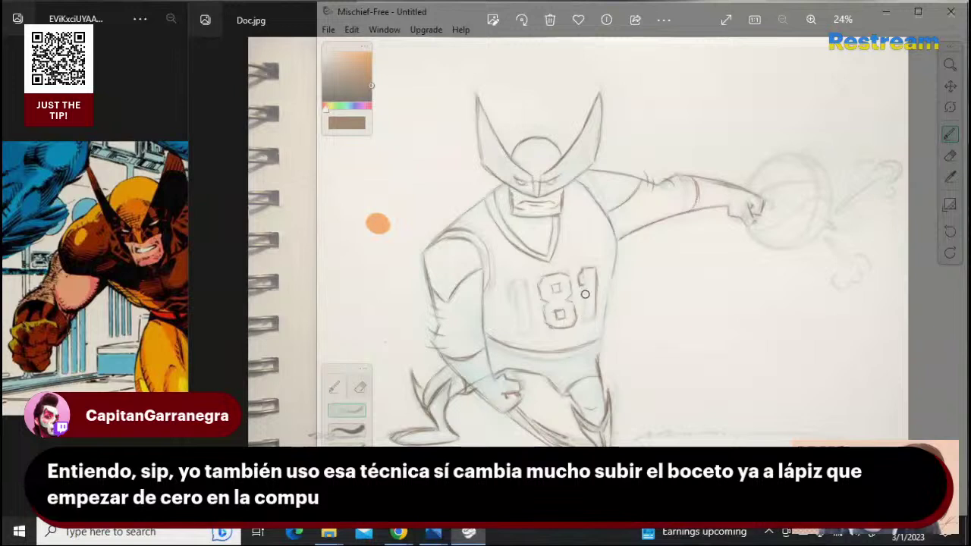
left_click_drag(585, 288, 596, 320)
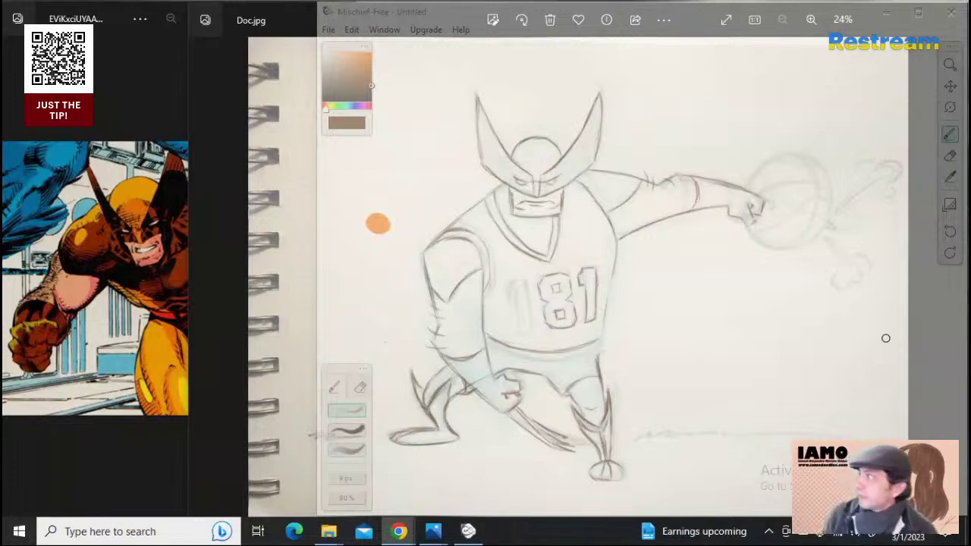
Outline the first digit 1 of the jersey number, erase the faulty attempt and redraw it with the brush
left_click(517, 280)
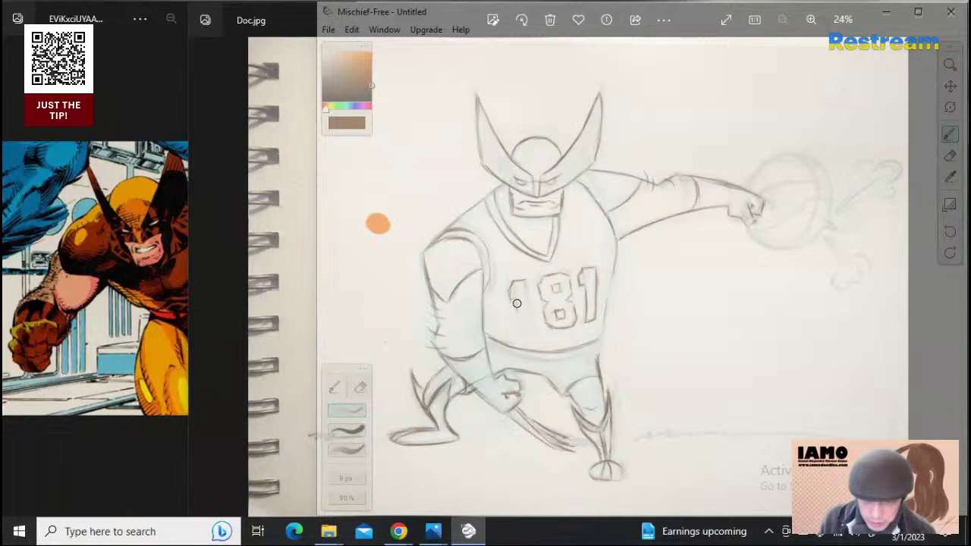
left_click_drag(516, 299, 523, 331)
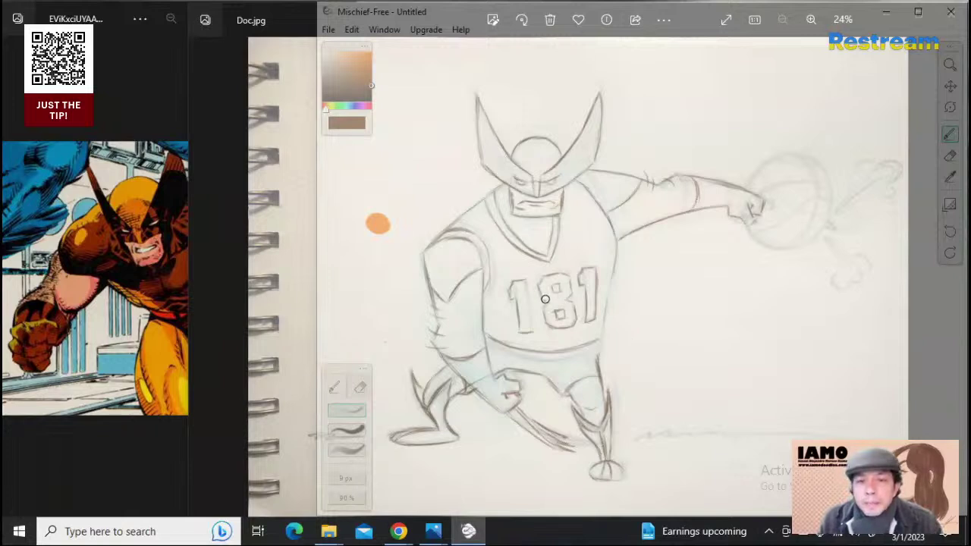
left_click(949, 154)
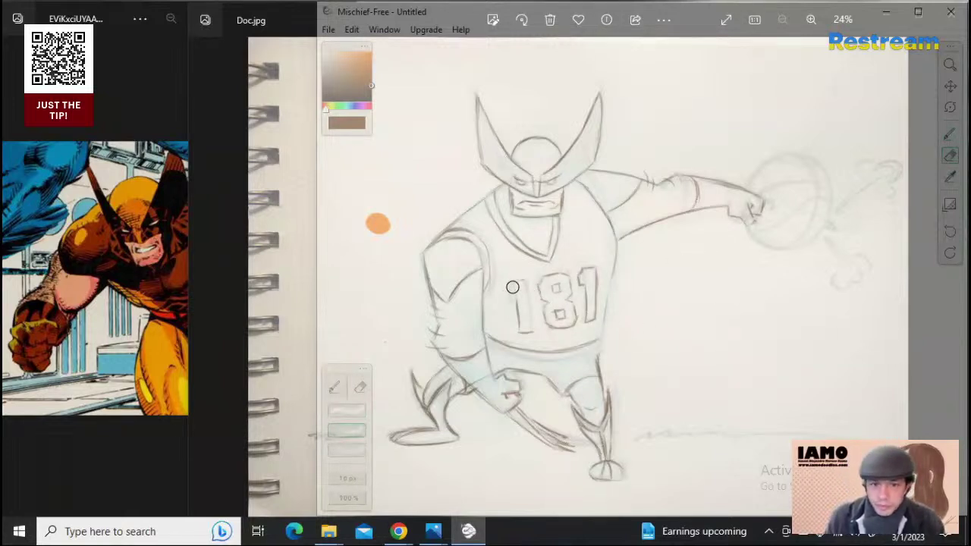
mouse_move(512, 286)
left_mouse_down()
mouse_move(517, 323)
mouse_move(533, 333)
mouse_move(519, 308)
mouse_move(515, 321)
mouse_move(507, 284)
mouse_move(522, 287)
mouse_move(522, 332)
mouse_move(514, 302)
left_mouse_up()
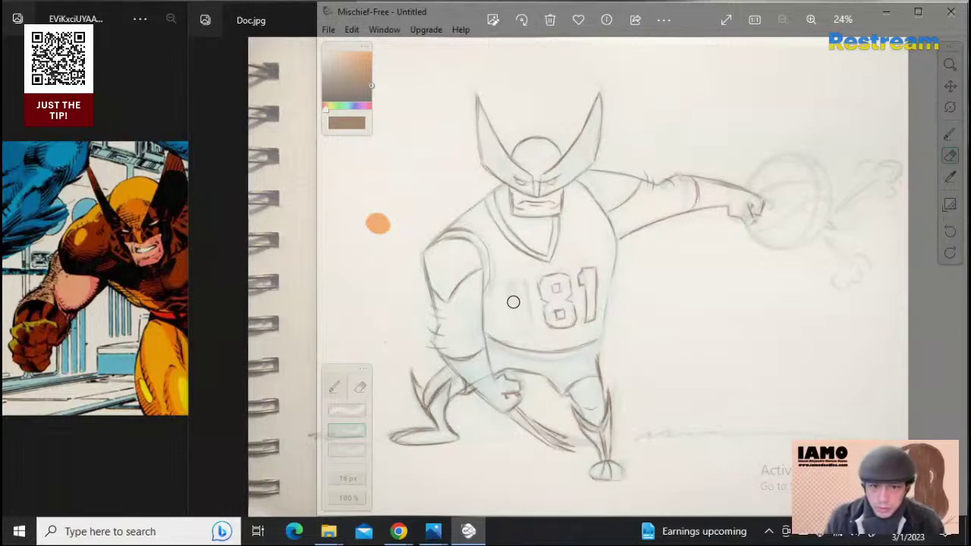
left_click(950, 135)
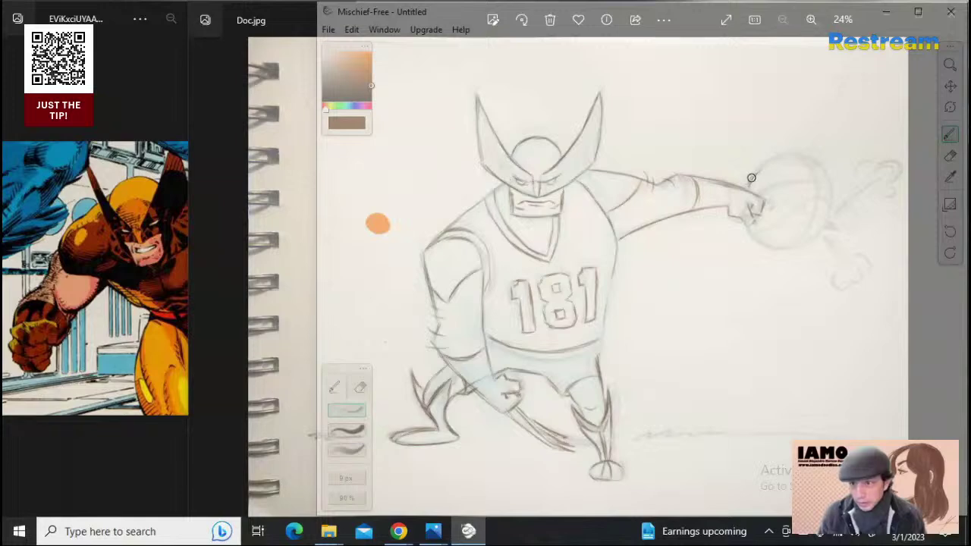
Trace the basketball's round outline at the outstretched fist and add its curved inner seams
mouse_move(751, 184)
left_mouse_down()
mouse_move(780, 161)
mouse_move(816, 167)
mouse_move(831, 191)
mouse_move(826, 216)
left_mouse_up()
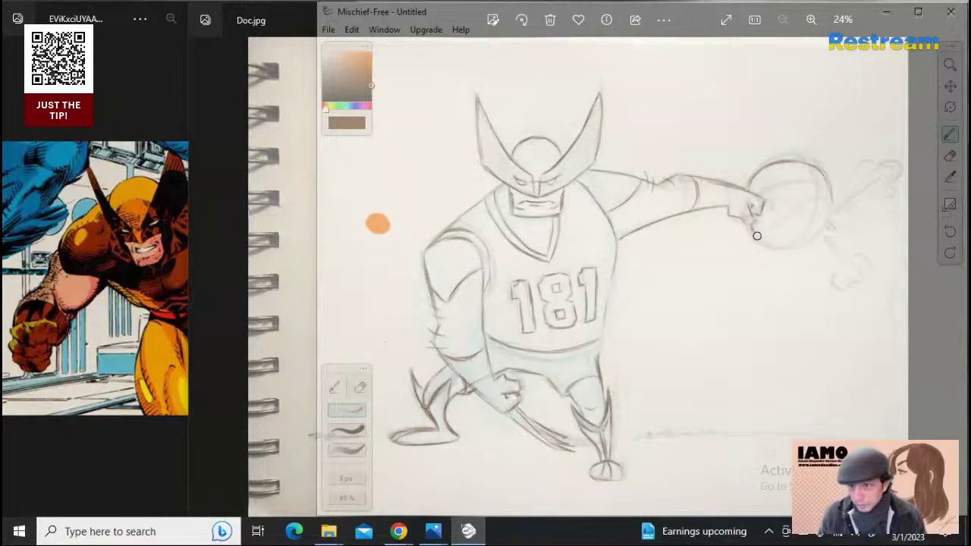
mouse_move(752, 225)
left_mouse_down()
mouse_move(770, 244)
mouse_move(756, 228)
mouse_move(779, 245)
mouse_move(755, 229)
mouse_move(790, 238)
mouse_move(764, 242)
mouse_move(808, 236)
mouse_move(773, 244)
mouse_move(809, 240)
mouse_move(789, 239)
mouse_move(812, 237)
left_mouse_up()
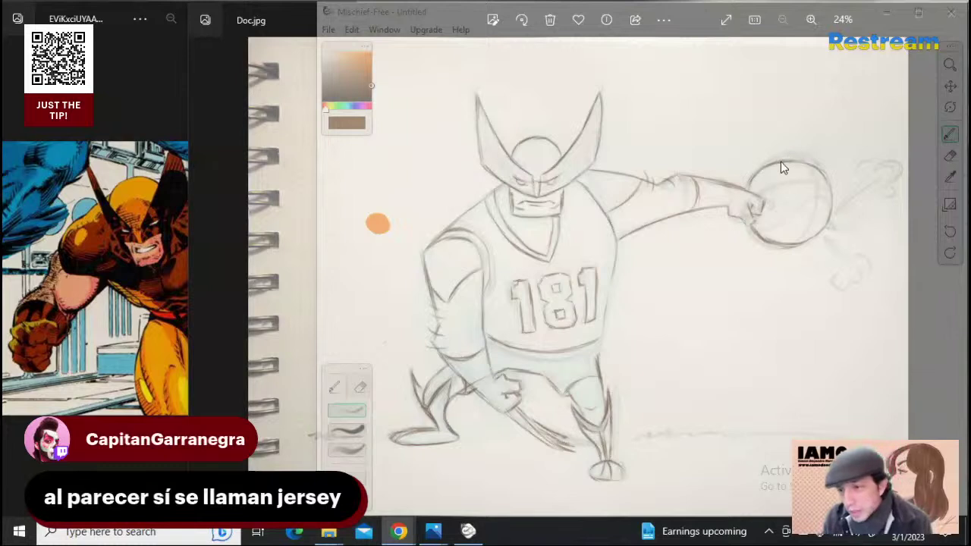
left_click(950, 159)
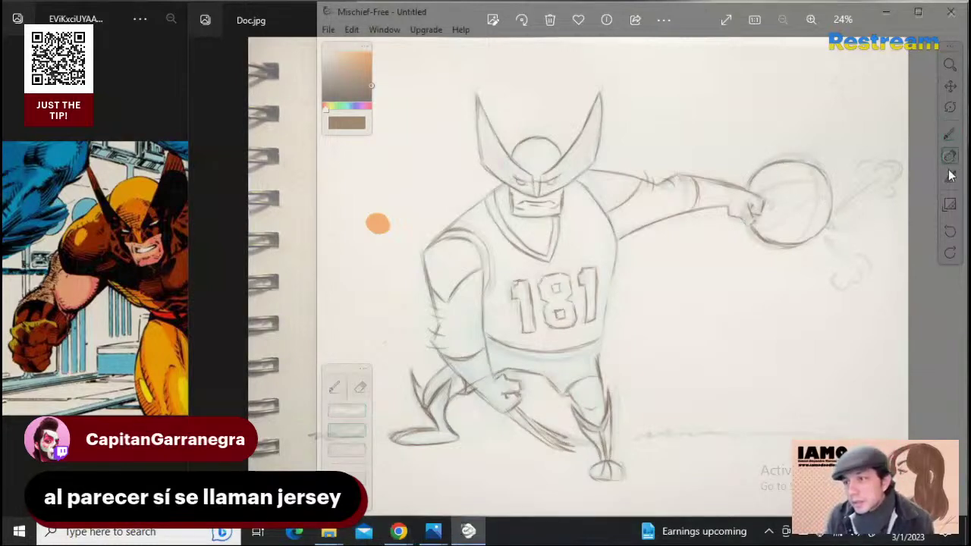
left_click(949, 136)
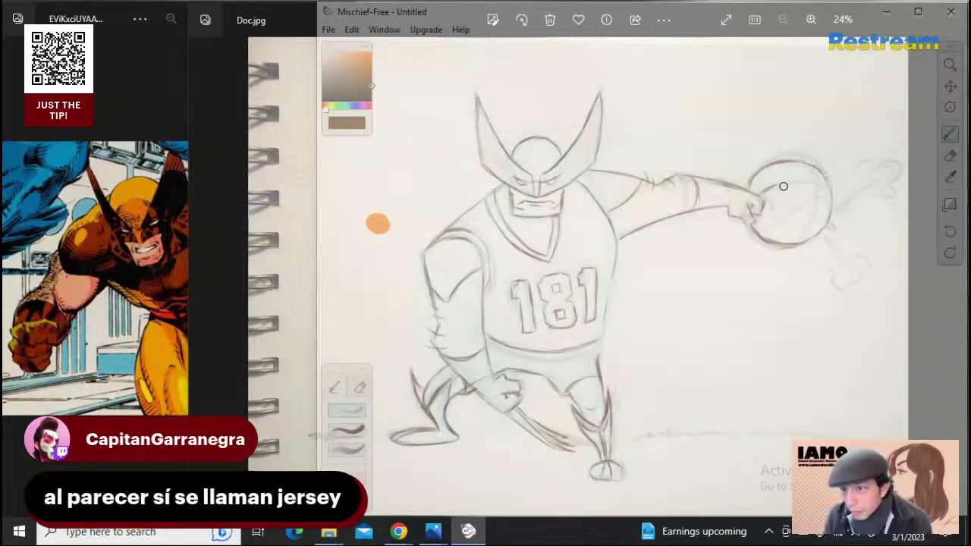
mouse_move(762, 195)
left_mouse_down()
mouse_move(779, 185)
mouse_move(772, 189)
left_mouse_up()
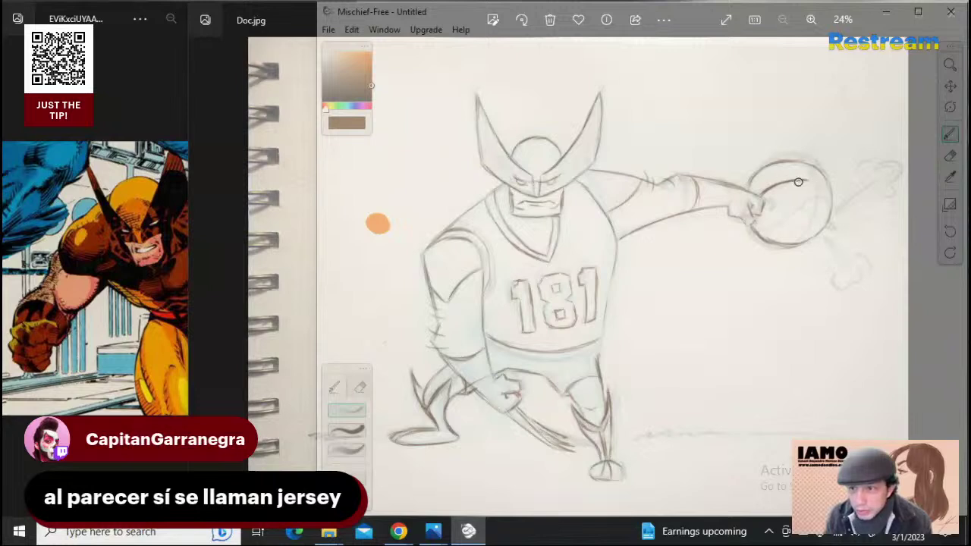
left_click_drag(798, 182, 811, 182)
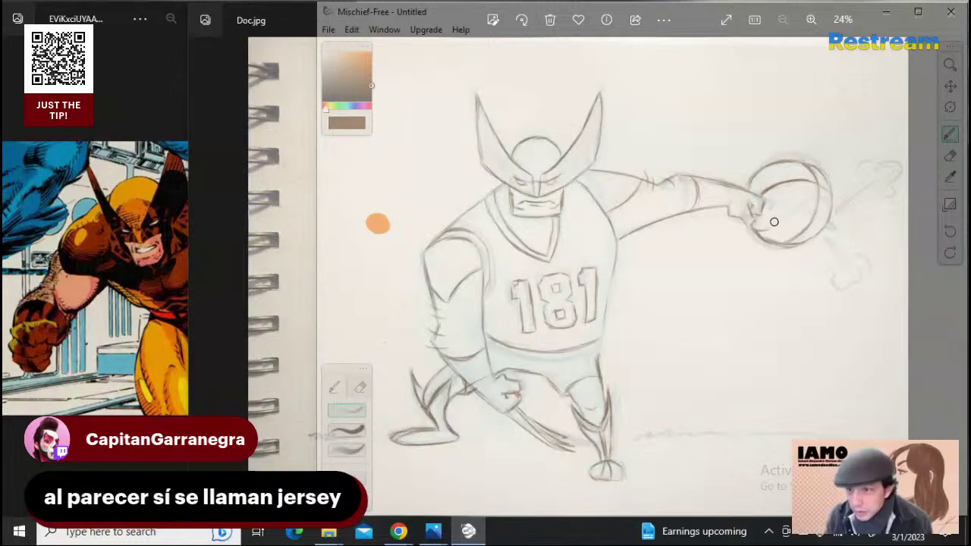
mouse_move(757, 231)
left_mouse_down()
mouse_move(798, 209)
mouse_move(778, 228)
mouse_move(815, 198)
left_mouse_up()
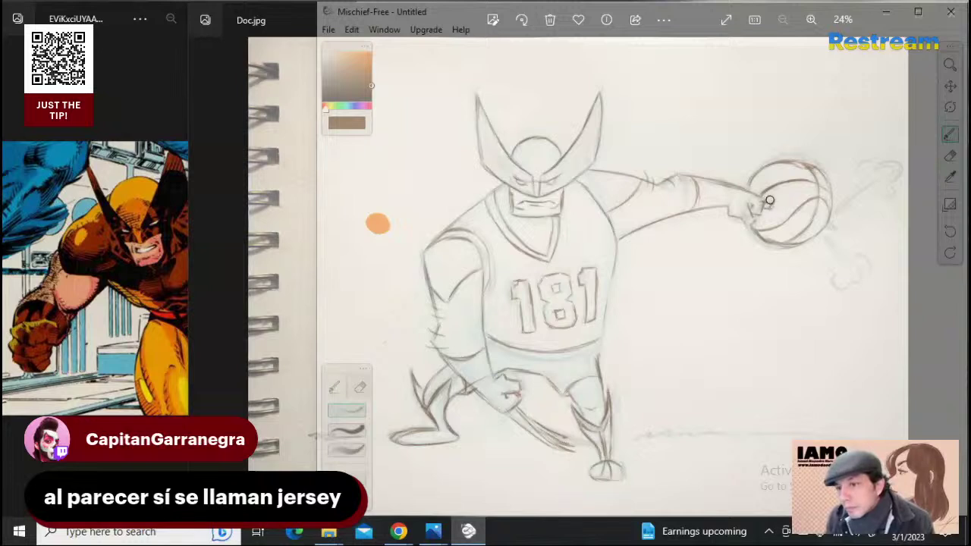
Draw short claw strokes from the outstretched fist into the ball and a claw tip poking out its far side
left_click_drag(760, 190, 768, 199)
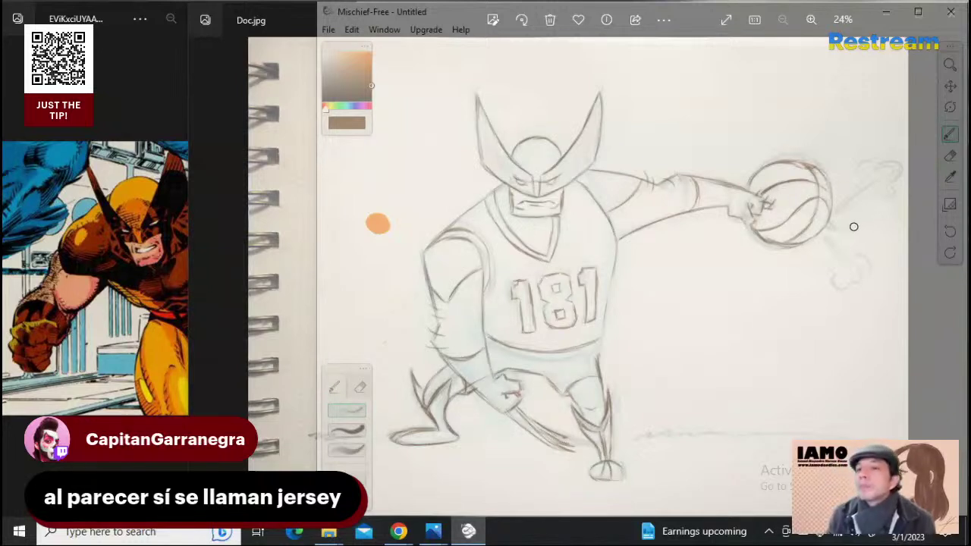
left_click_drag(826, 222, 837, 227)
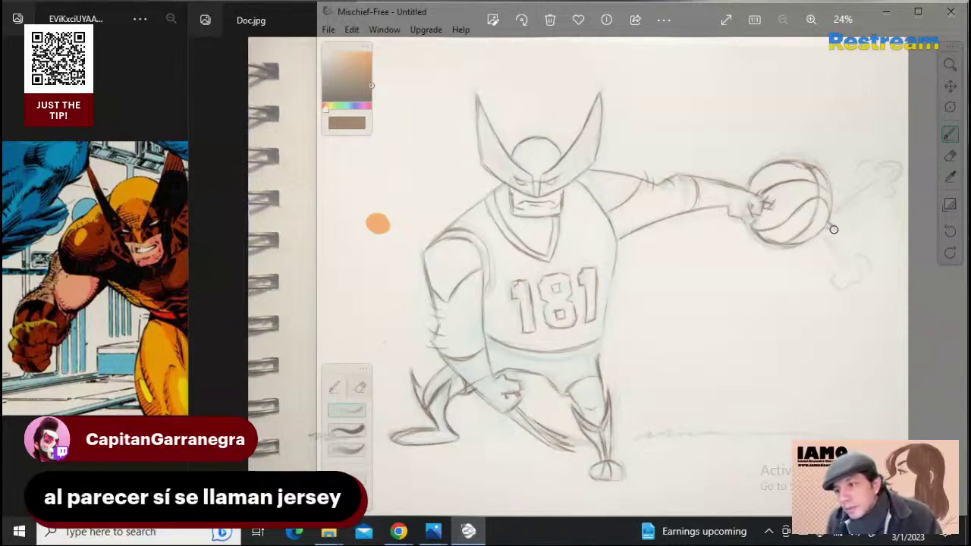
left_click_drag(825, 225, 836, 229)
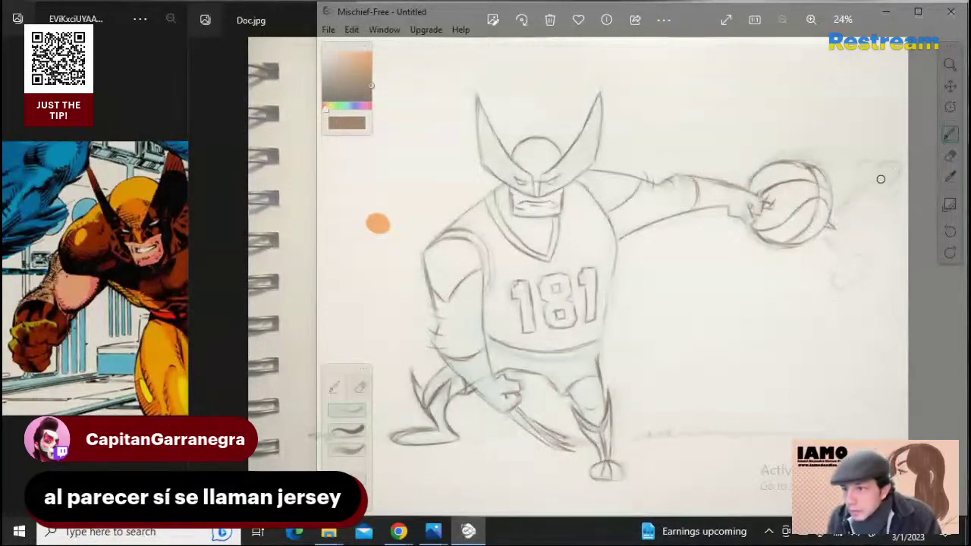
Trace the air streaks shooting up and away from the basketball's far side and the puff at their end, undoing stray strokes
left_click_drag(874, 182, 828, 212)
left_click_drag(874, 182, 848, 203)
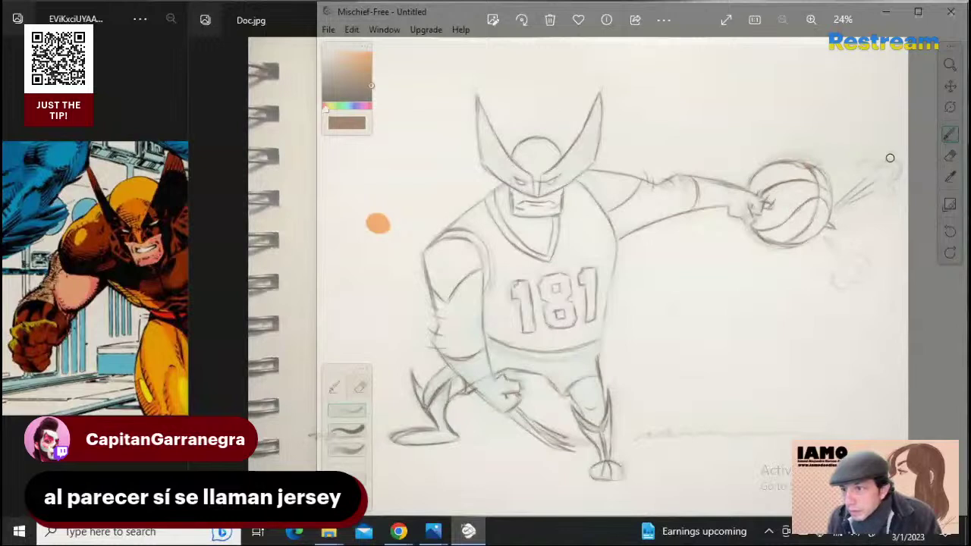
mouse_move(880, 166)
left_mouse_down()
mouse_move(892, 164)
mouse_move(892, 177)
mouse_move(897, 163)
mouse_move(859, 177)
mouse_move(876, 167)
left_mouse_up()
key("ctrl+z")
key("ctrl+z")
key("ctrl+z")
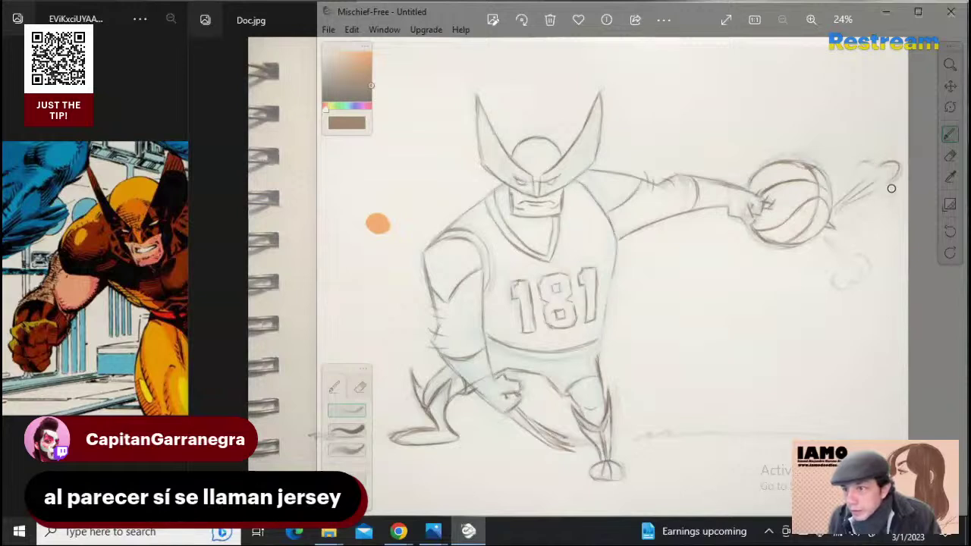
Trace the lower air streaks leaving the basketball and the small rounded puff cloud at their end
mouse_move(828, 235)
left_mouse_down()
mouse_move(852, 272)
mouse_move(852, 257)
mouse_move(868, 262)
mouse_move(864, 275)
mouse_move(871, 260)
mouse_move(853, 258)
mouse_move(869, 282)
left_mouse_up()
key("ctrl+z")
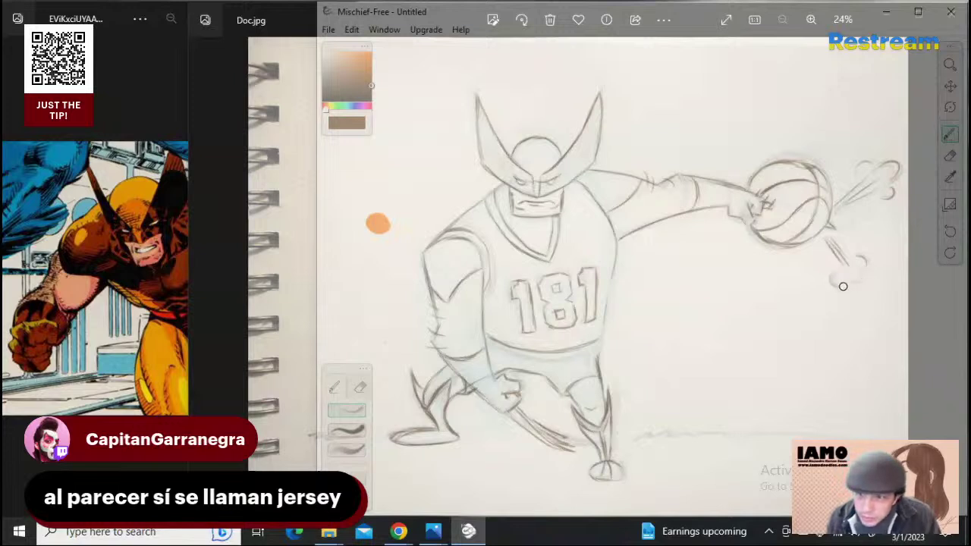
mouse_move(832, 282)
left_mouse_down()
mouse_move(857, 284)
mouse_move(866, 271)
left_mouse_up()
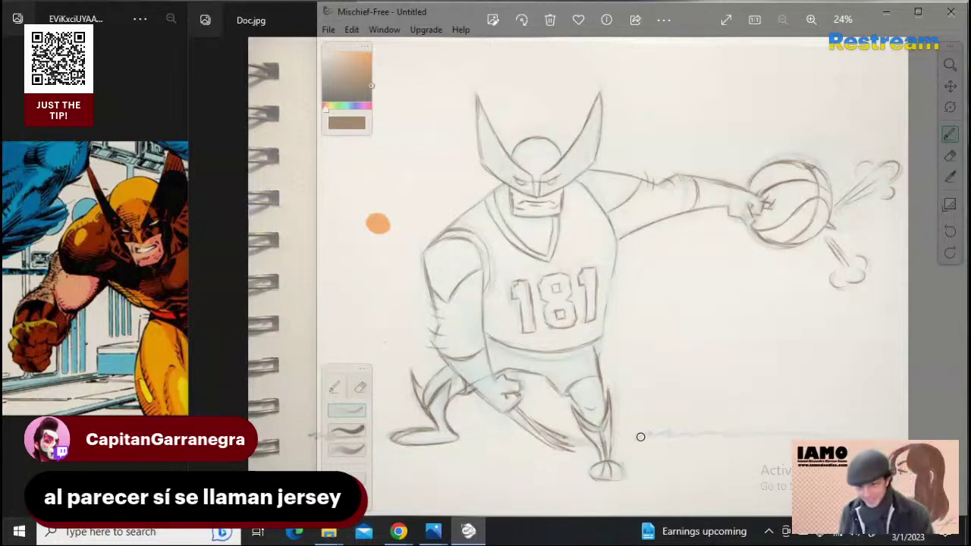
Trace the wavy ground line extending beyond the front foot beneath the basketball, undoing the strokes that miss the sketch
left_click_drag(635, 439, 666, 433)
left_click_drag(713, 429, 778, 434)
key("ctrl+z")
mouse_move(630, 437)
left_mouse_down()
mouse_move(678, 429)
mouse_move(747, 435)
left_mouse_up()
key("ctrl+z")
key("ctrl+z")
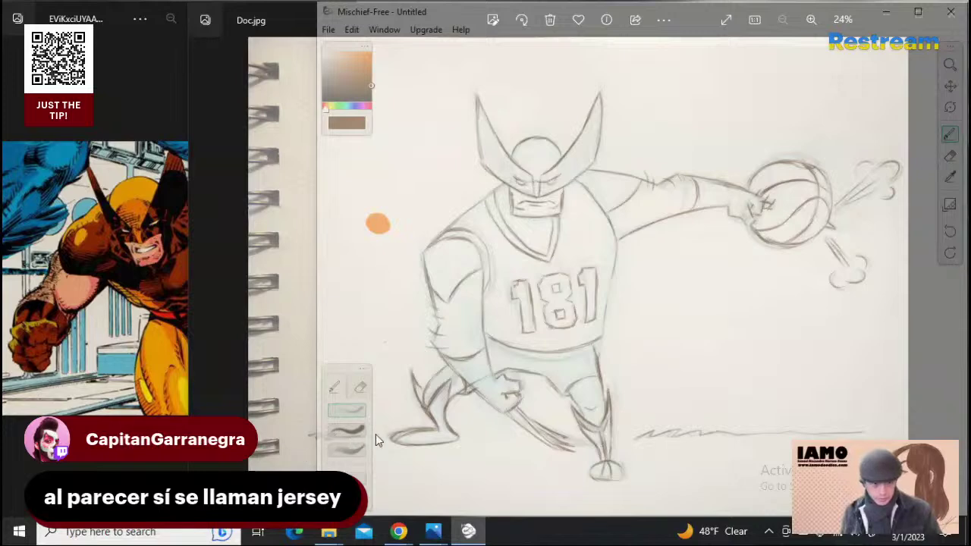
Widen the comic reference picture's window and realign the line drawing over the shifted pencil sketch scan
left_click_drag(314, 276, 115, 276)
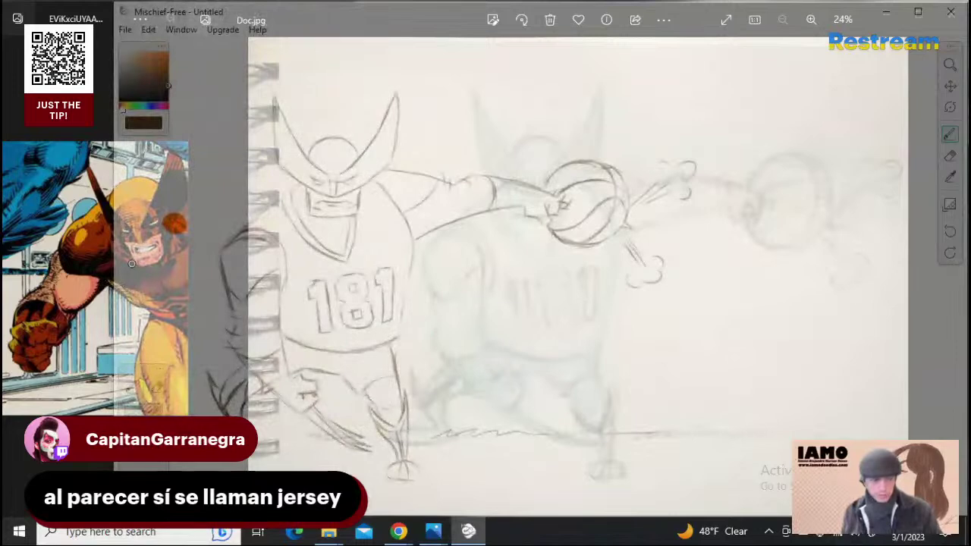
left_click_drag(114, 264, 314, 260)
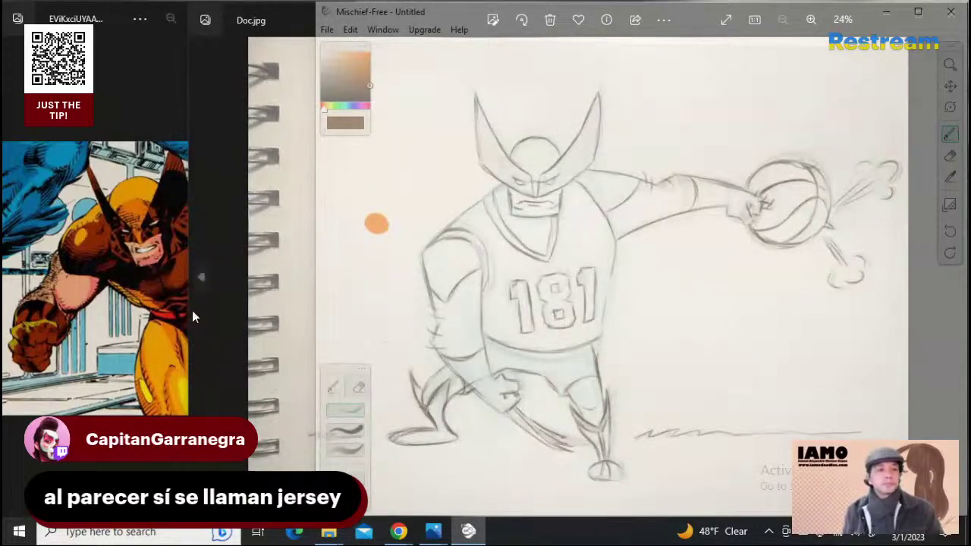
left_click_drag(188, 313, 286, 298)
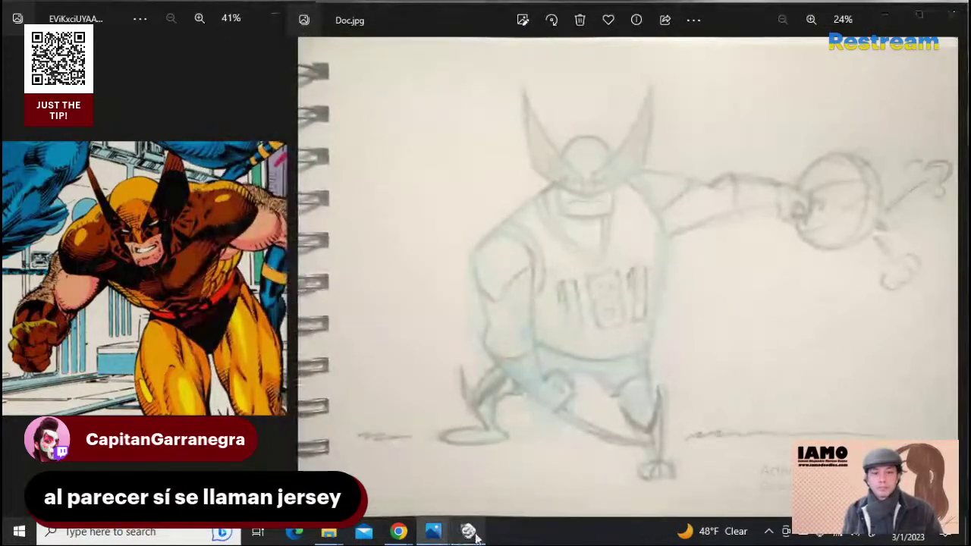
left_click(468, 532)
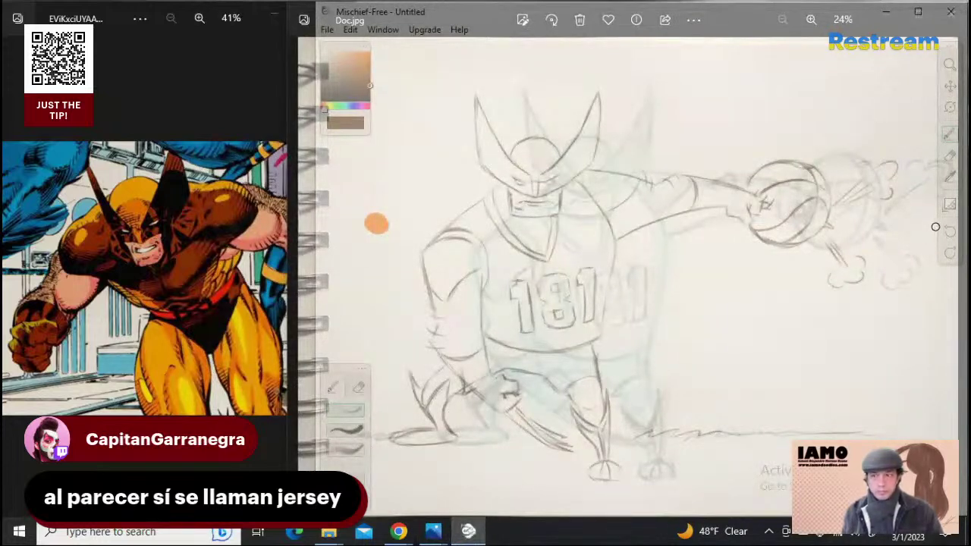
left_click(949, 86)
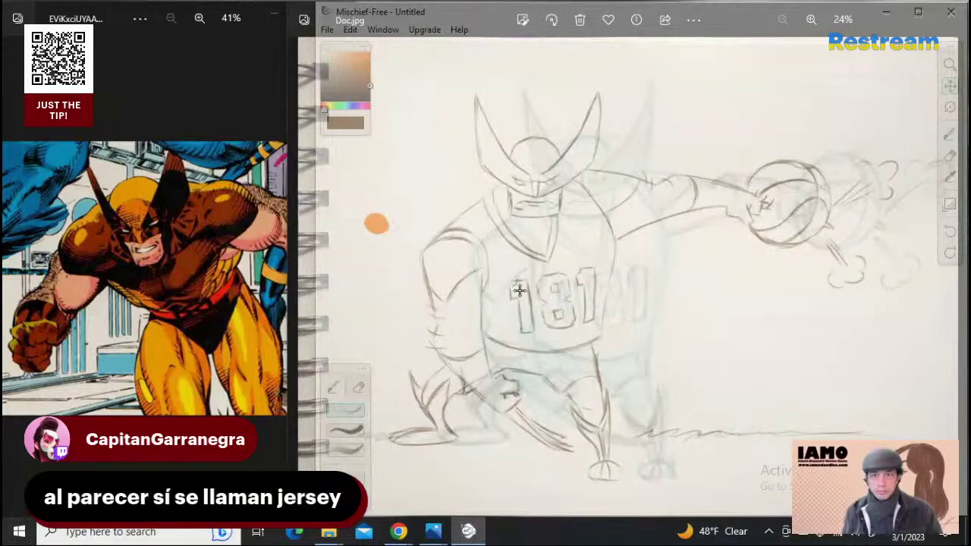
left_click_drag(519, 290, 570, 291)
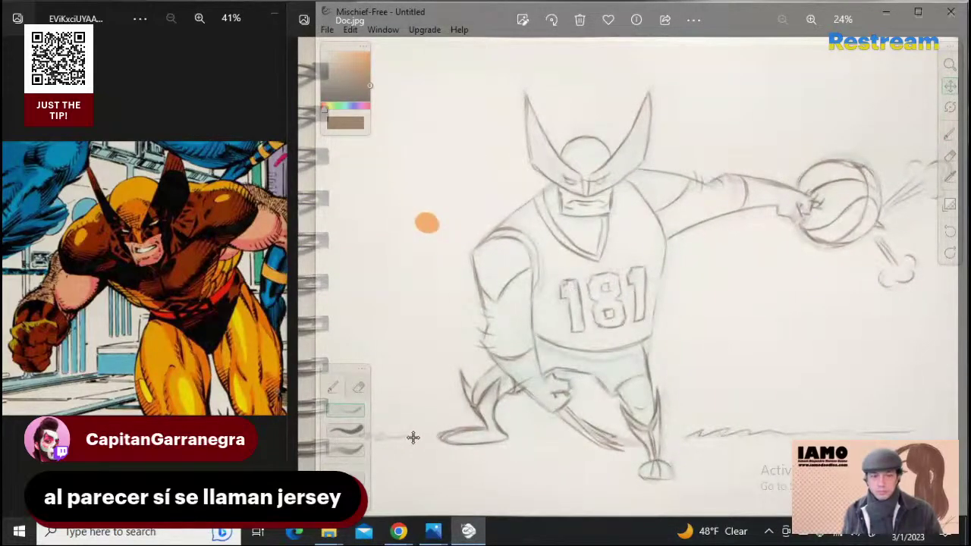
Clear the brush panel off the sketch, trace the short ground line behind the rear foot, and put the panel back
left_click_drag(349, 369, 378, 227)
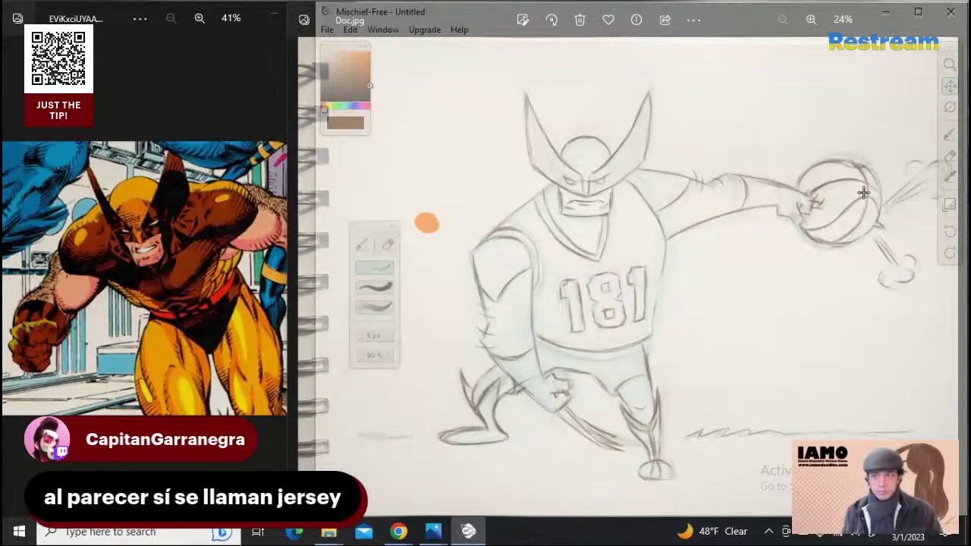
left_click(950, 134)
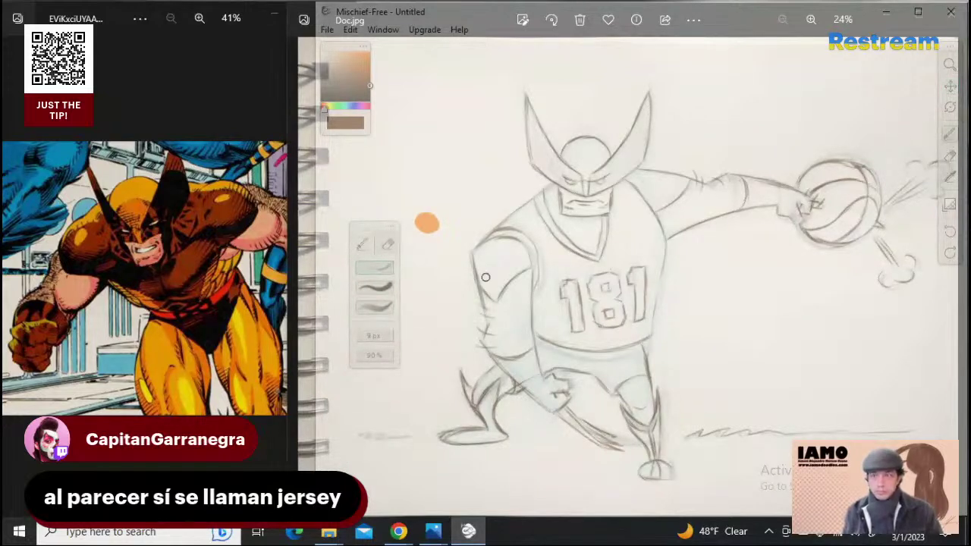
left_click_drag(359, 437, 380, 436)
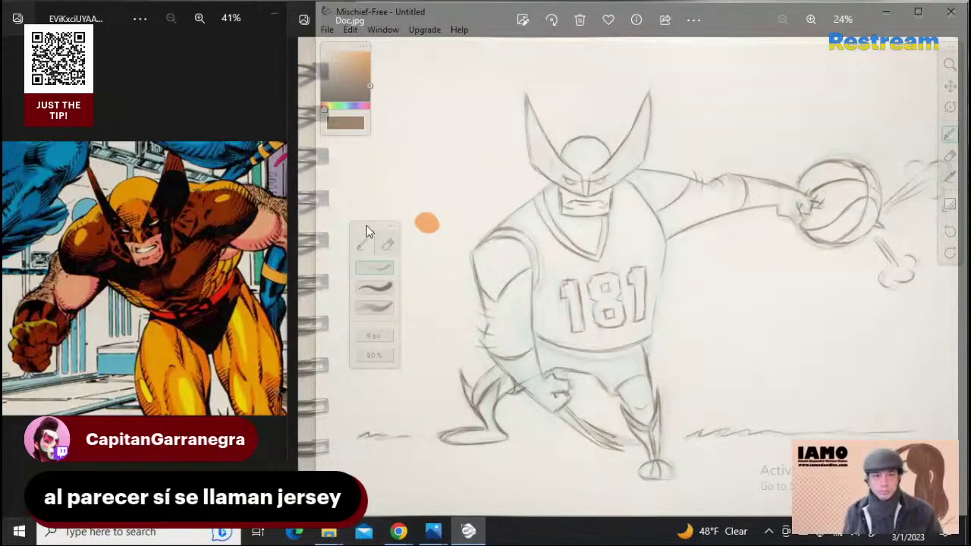
left_click_drag(366, 225, 349, 362)
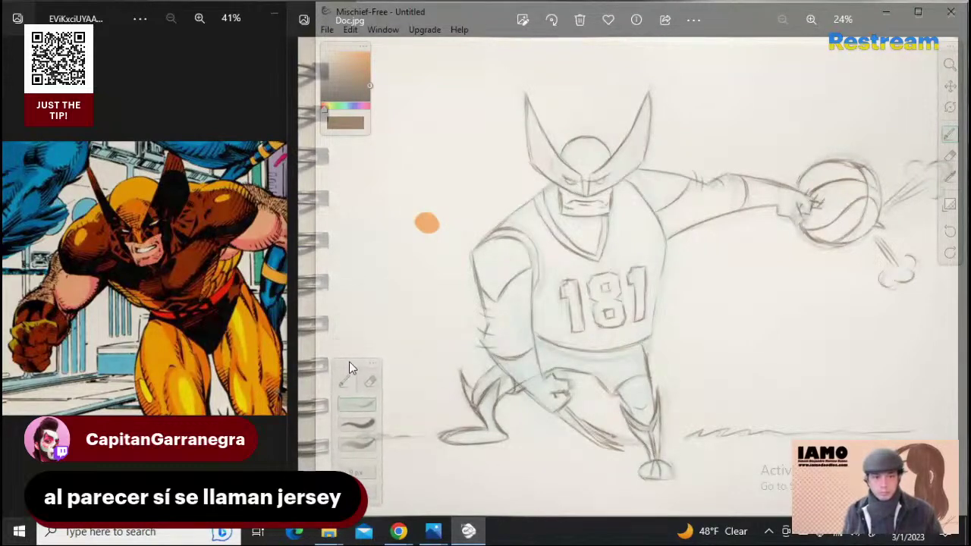
Set the canvas opacity to 100% and widen the drawing window up to the edge of the comic reference
left_click(954, 207)
left_click_drag(847, 210, 913, 205)
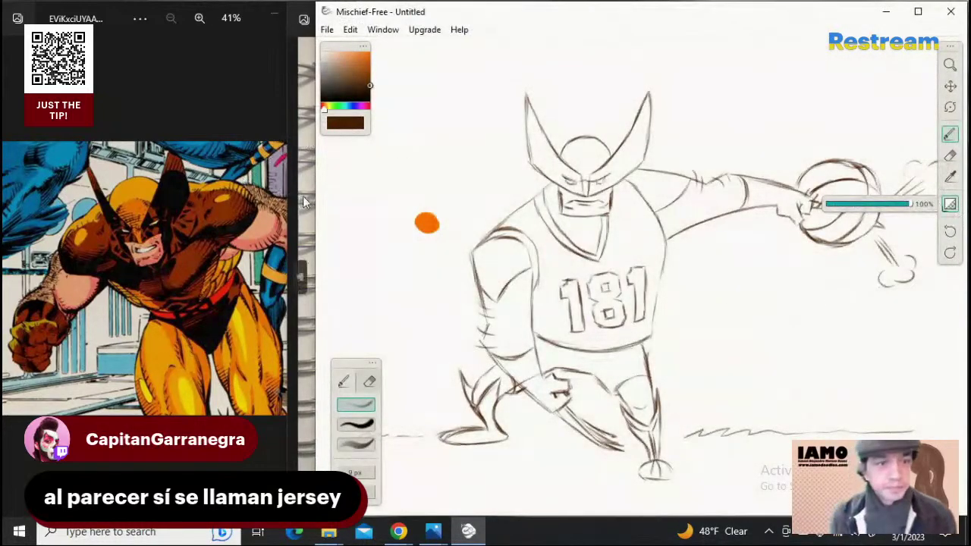
left_click_drag(315, 200, 286, 203)
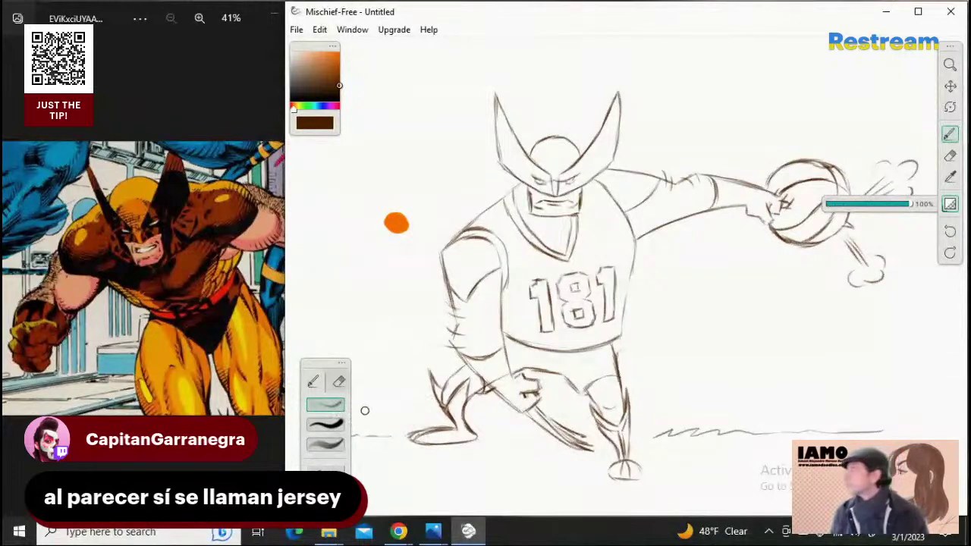
key("alt+Tab")
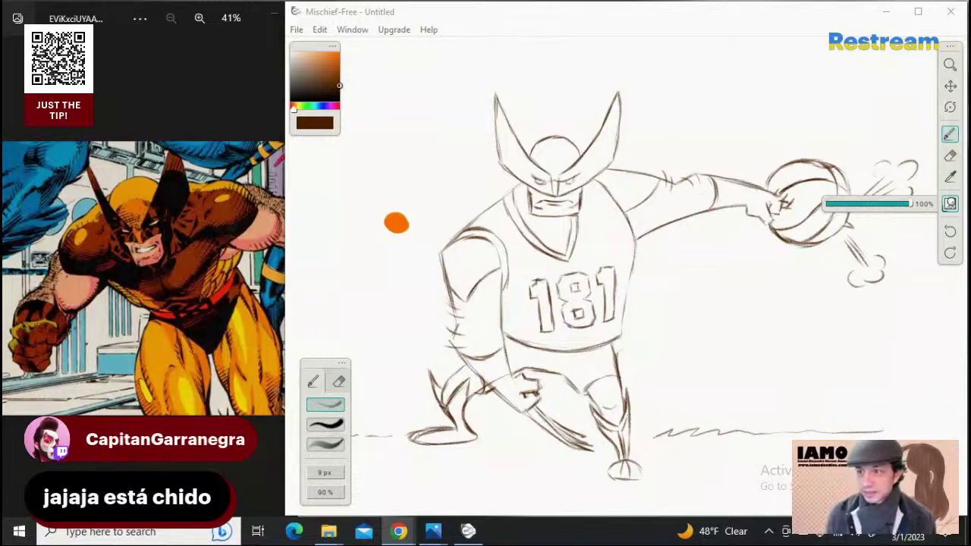
Fade all of the traced figure, basketball and ground lines with the soft eraser at 100 px and 73% opacity
left_click(339, 383)
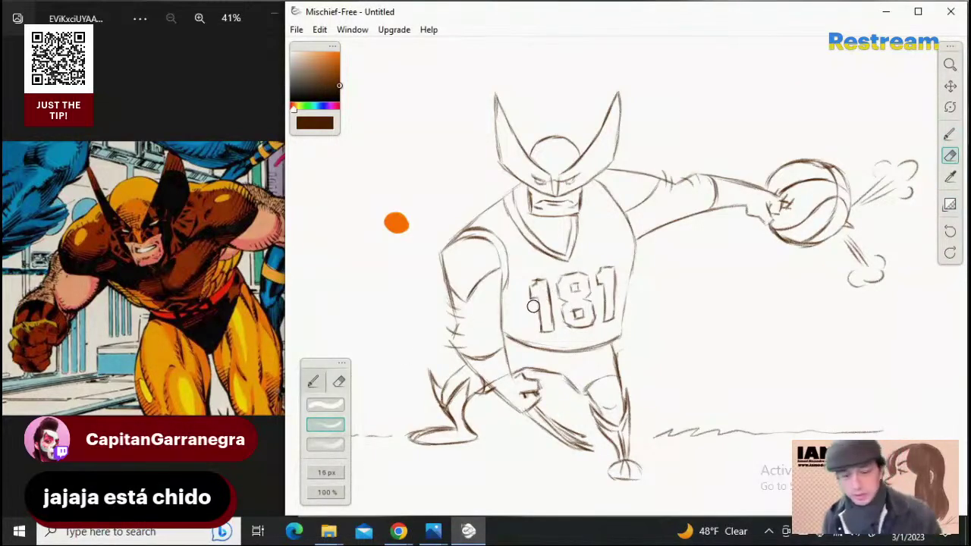
left_click(326, 445)
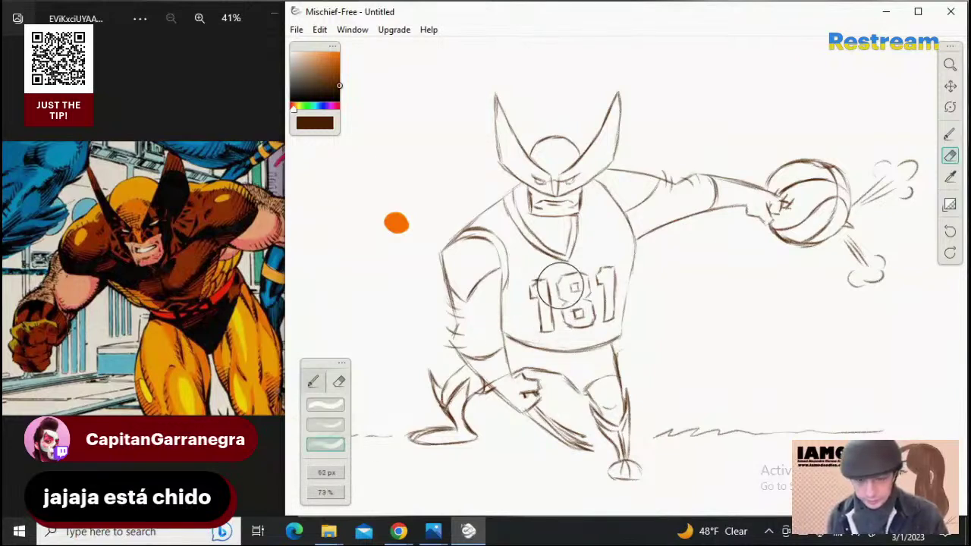
key("]")
key("]")
key("]")
key("]")
key("]")
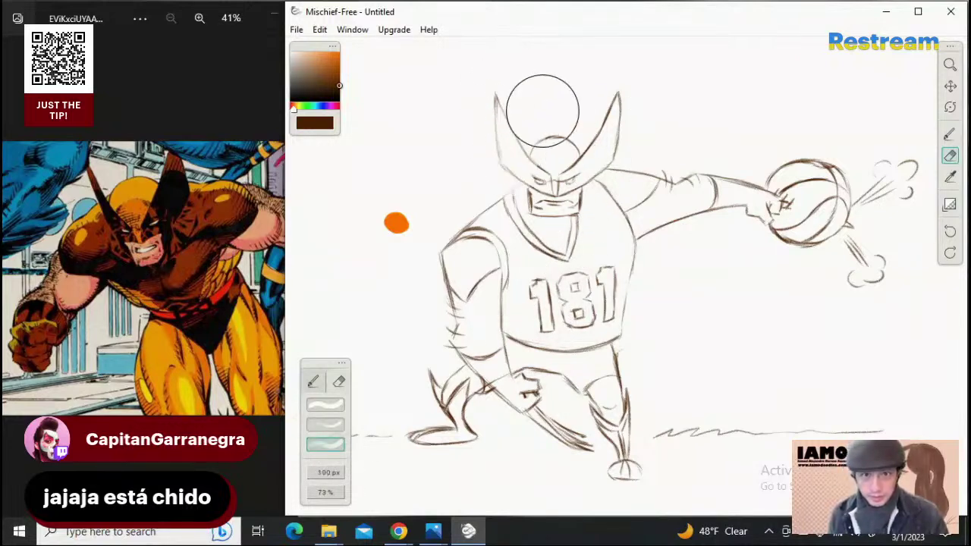
mouse_move(543, 111)
left_mouse_down()
mouse_move(607, 158)
mouse_move(585, 212)
mouse_move(626, 147)
mouse_move(480, 110)
mouse_move(509, 265)
mouse_move(431, 285)
mouse_move(496, 213)
mouse_move(593, 249)
mouse_move(509, 289)
mouse_move(455, 376)
mouse_move(476, 424)
mouse_move(424, 415)
mouse_move(500, 398)
mouse_move(463, 363)
mouse_move(519, 436)
mouse_move(312, 436)
mouse_move(575, 427)
mouse_move(737, 436)
mouse_move(628, 484)
mouse_move(621, 326)
mouse_move(517, 417)
mouse_move(676, 376)
mouse_move(778, 398)
mouse_move(740, 432)
mouse_move(876, 409)
mouse_move(646, 281)
mouse_move(730, 229)
mouse_move(611, 234)
mouse_move(739, 186)
mouse_move(614, 250)
mouse_move(843, 174)
mouse_move(751, 190)
mouse_move(864, 290)
mouse_move(908, 192)
mouse_move(679, 115)
left_mouse_up()
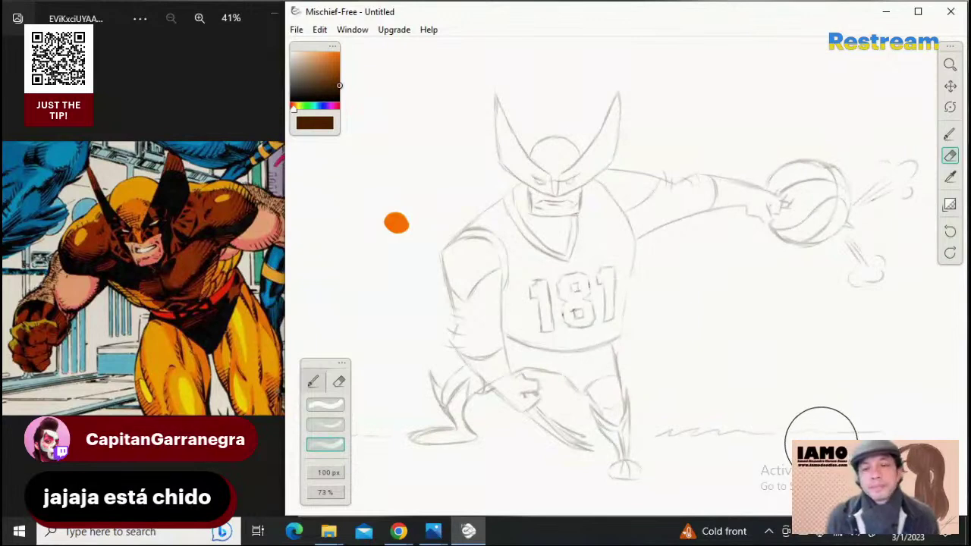
Choose the solid second brush preset at 100% opacity and set its size to 10 px for inking the head
left_click(313, 385)
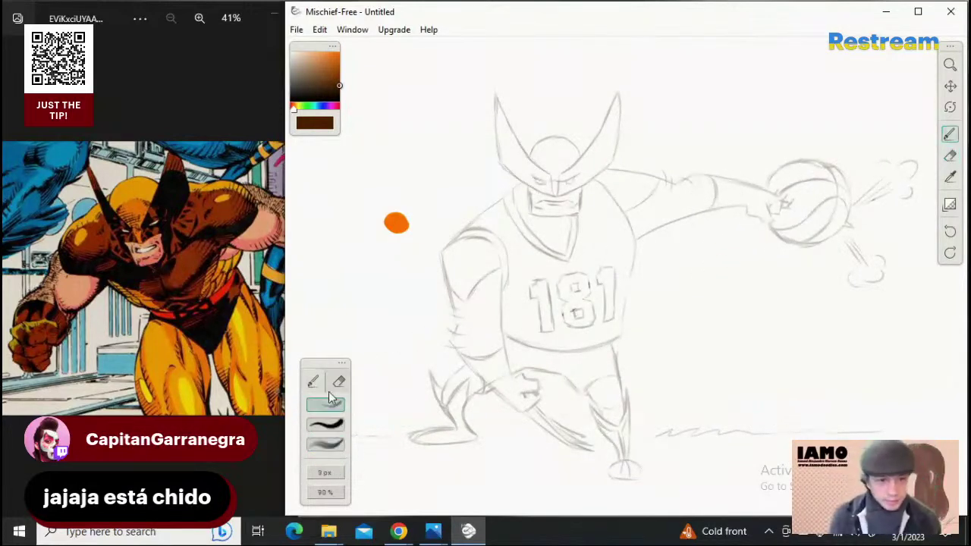
left_click(337, 426)
left_click(340, 473)
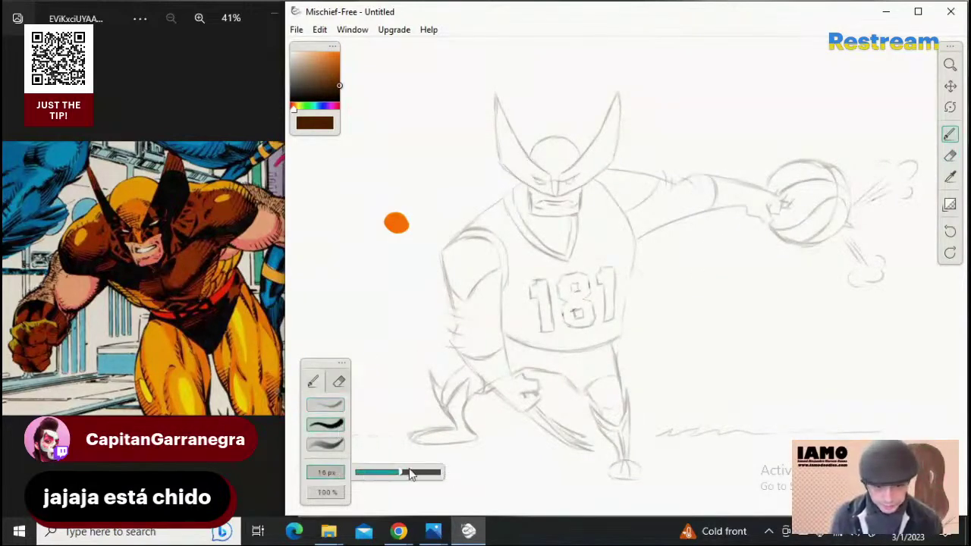
left_click(380, 473)
left_click(950, 65)
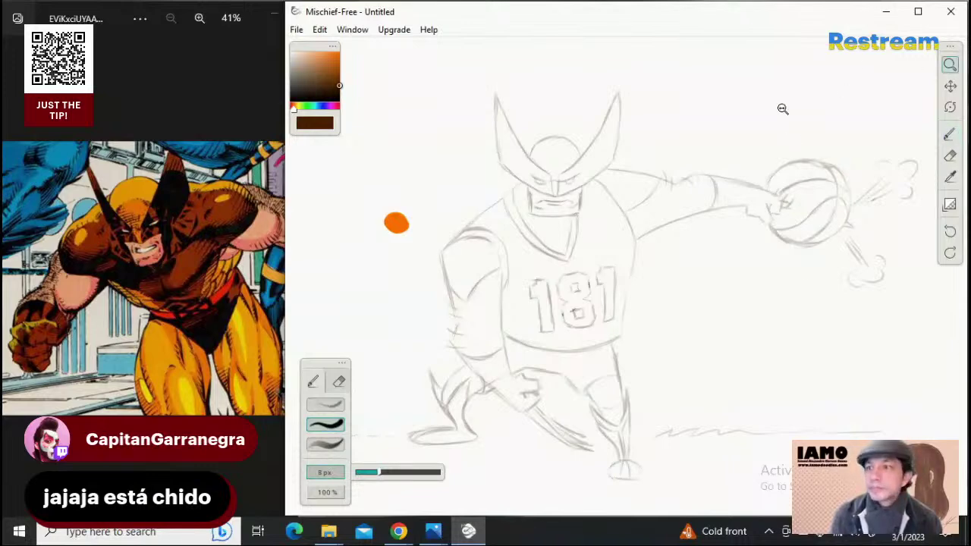
left_click_drag(519, 158, 650, 173)
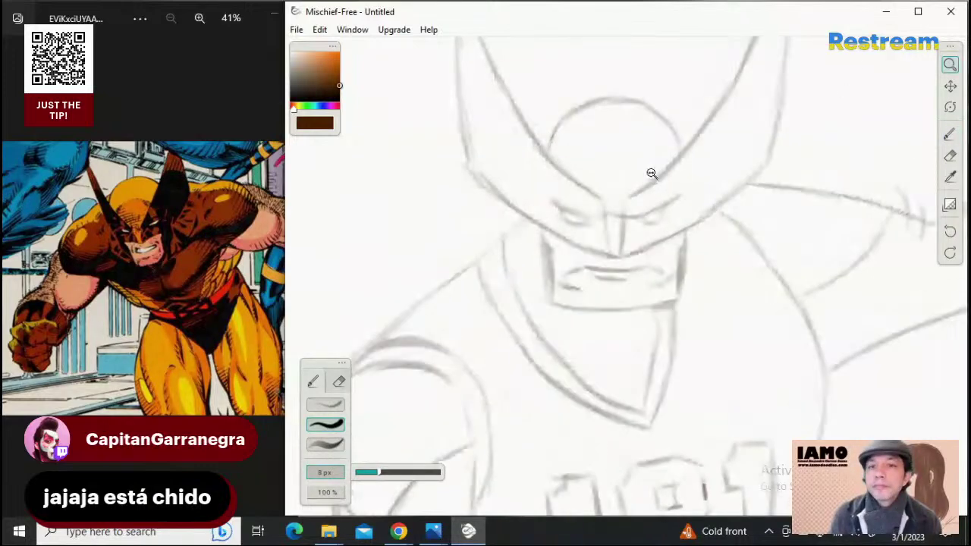
left_click(950, 87)
left_click_drag(706, 126, 690, 236)
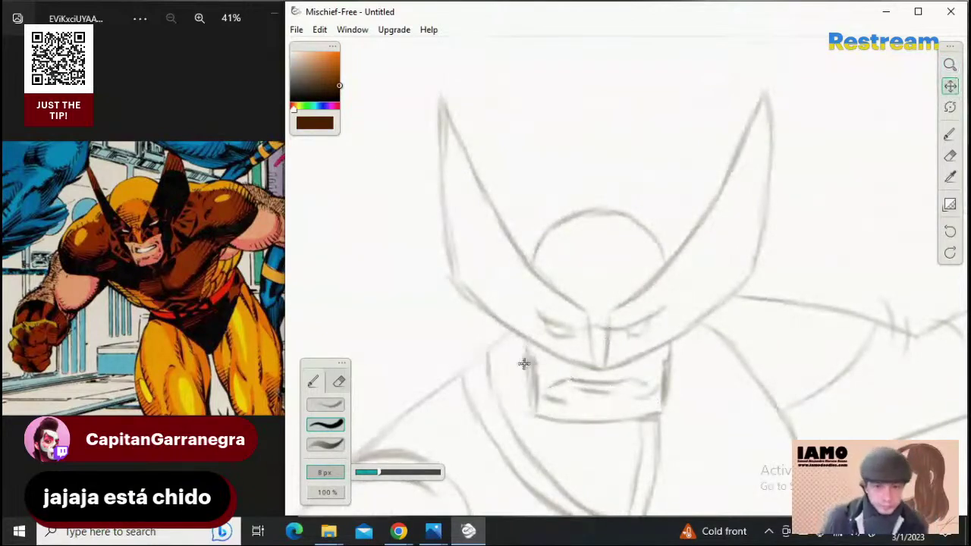
left_click(339, 430)
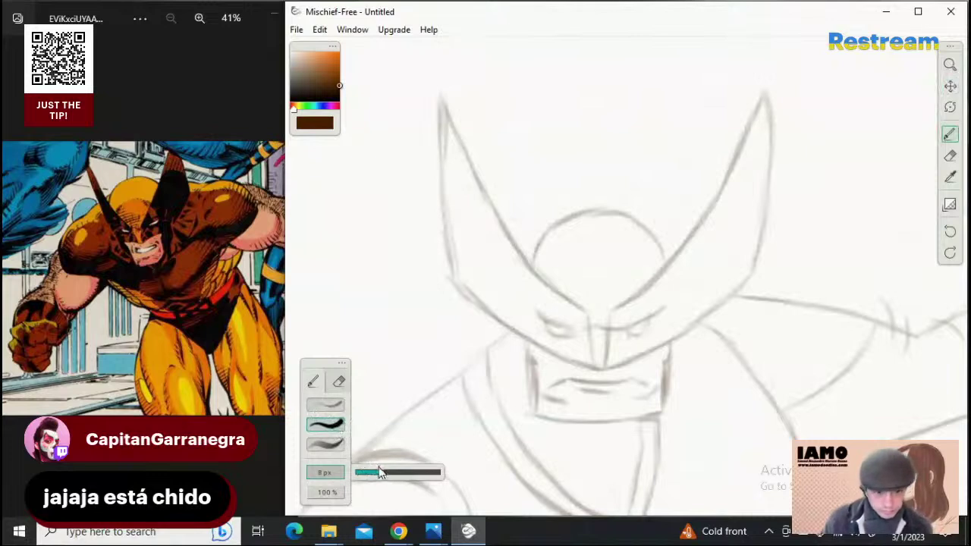
mouse_move(379, 474)
left_mouse_down()
mouse_move(394, 476)
mouse_move(383, 474)
left_mouse_up()
Try to ink the outer edge of the mask's left-hand ear in dark brown
left_click_drag(439, 101, 456, 231)
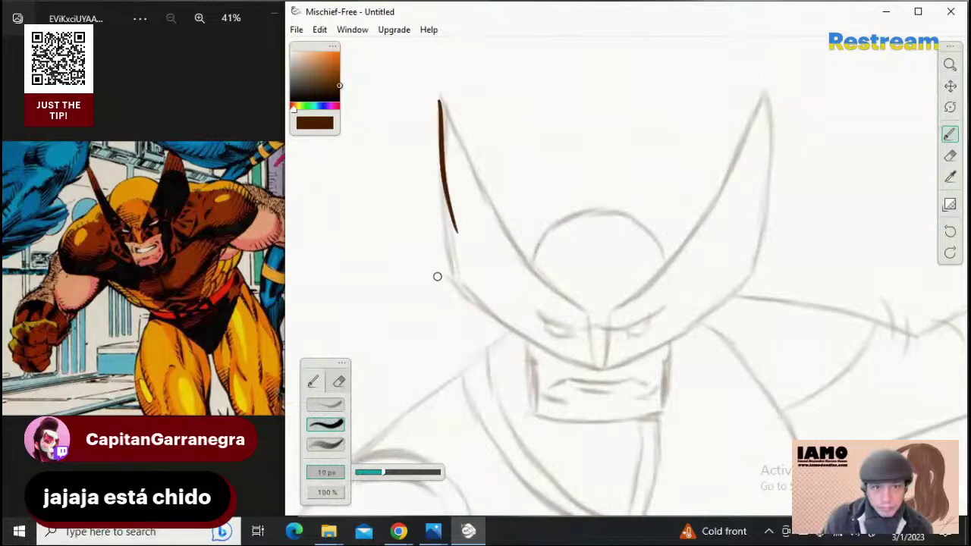
key("ctrl+z")
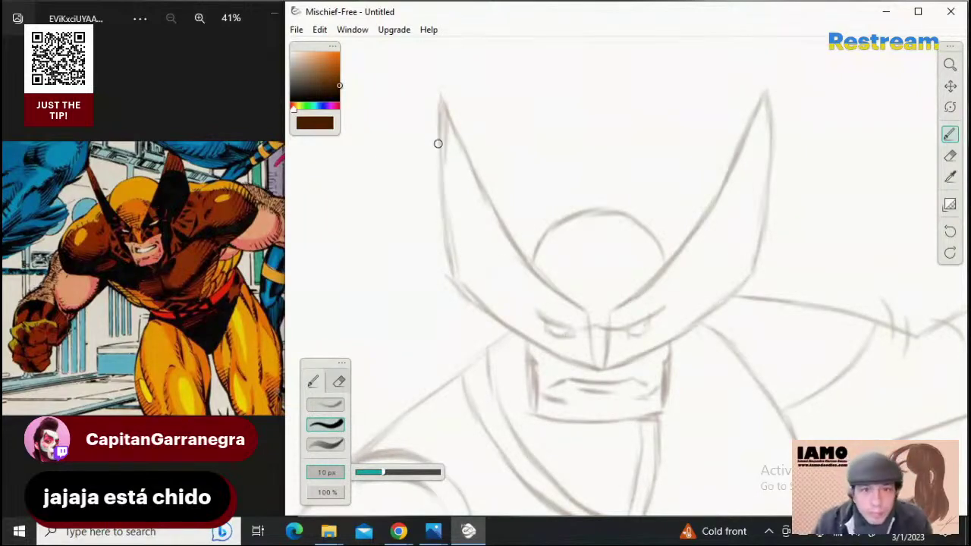
left_click_drag(441, 94, 437, 211)
key("ctrl+z")
left_click_drag(438, 97, 435, 165)
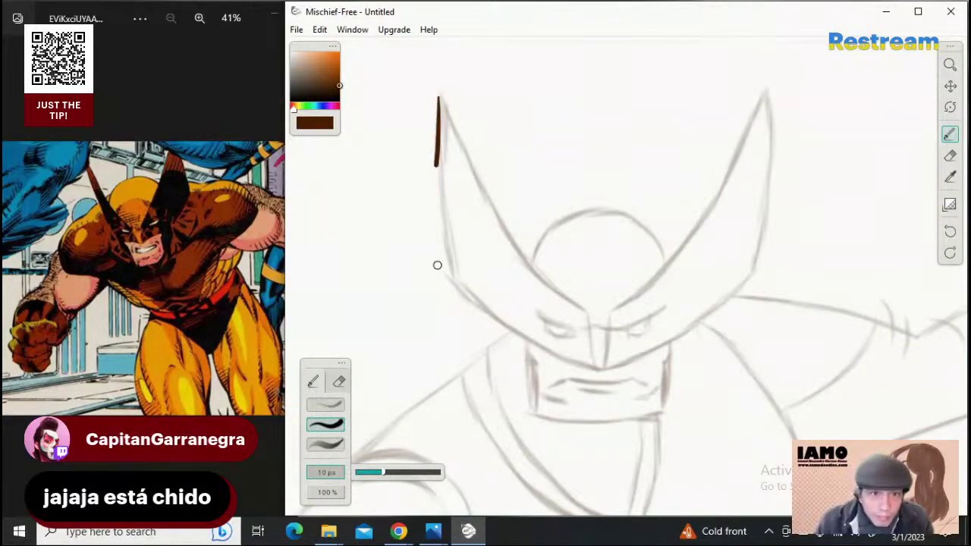
Try to ink the outer edge of the left-hand ear from its tip with the 10 px brush
scroll(437, 186, "up", 5)
left_click(951, 66)
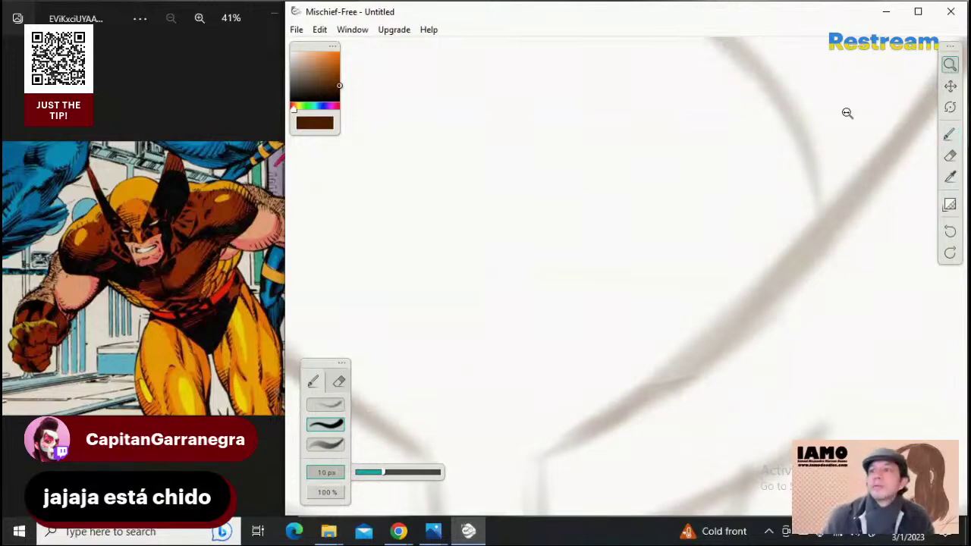
mouse_move(846, 112)
left_mouse_down()
mouse_move(433, 227)
mouse_move(450, 228)
left_mouse_up()
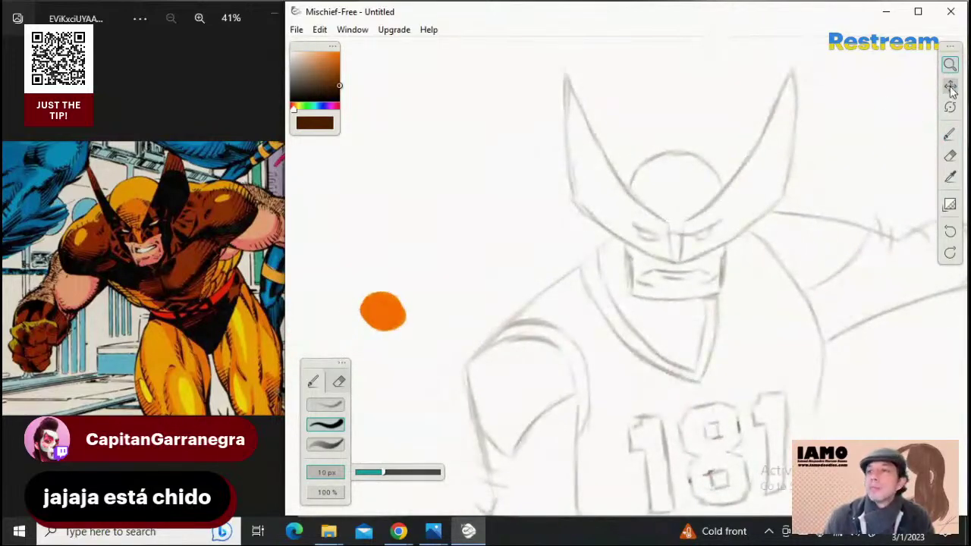
left_click(951, 87)
mouse_move(812, 138)
left_mouse_down()
mouse_move(702, 193)
mouse_move(745, 179)
left_mouse_up()
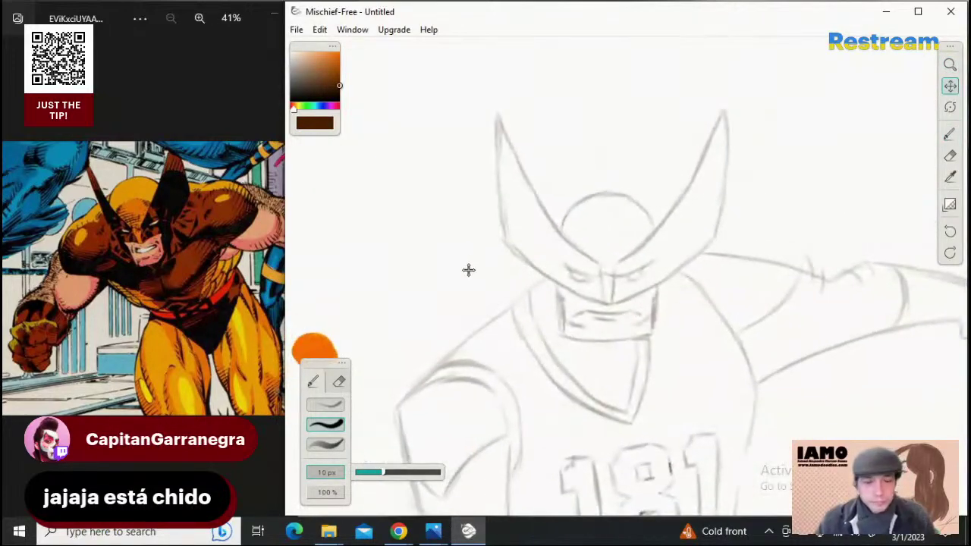
left_click(338, 430)
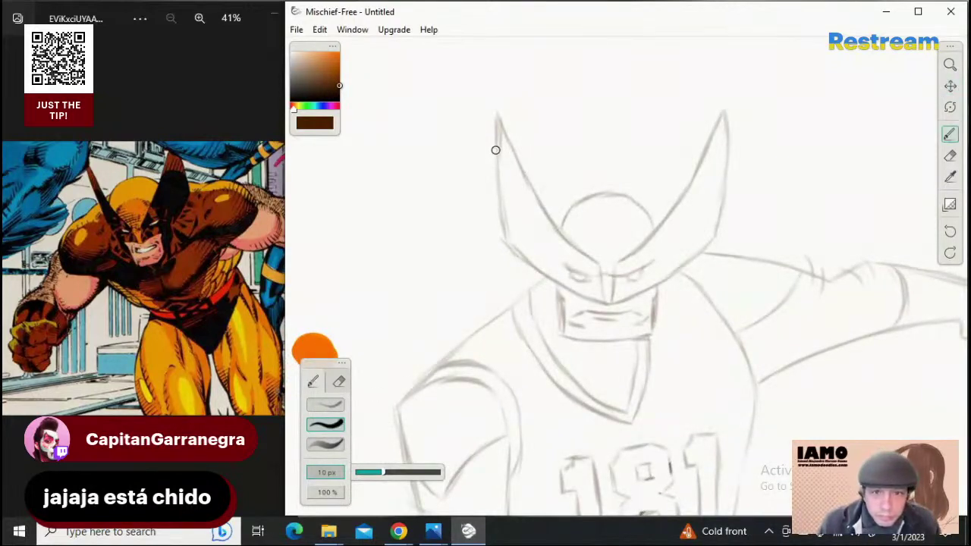
left_click_drag(502, 144, 513, 206)
key("ctrl+z")
left_click_drag(498, 111, 502, 218)
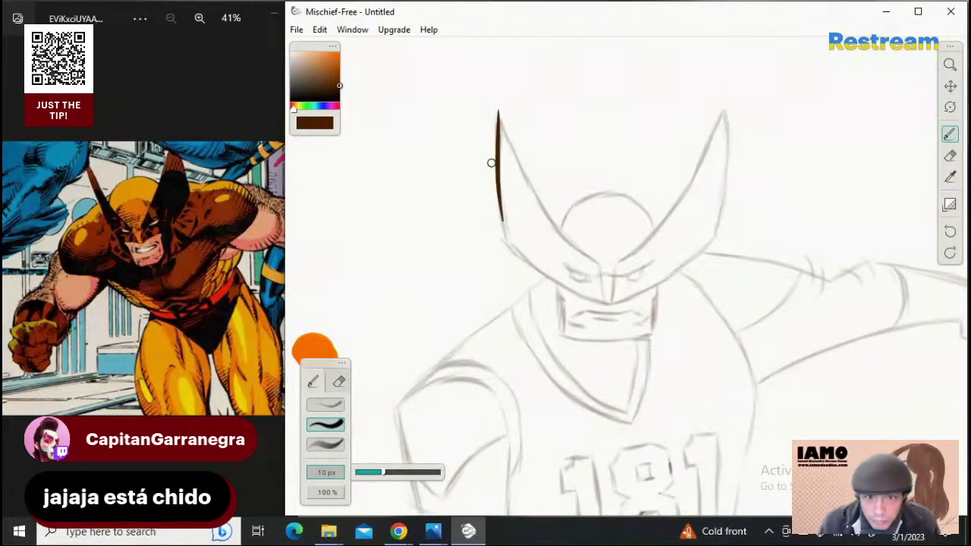
key("ctrl+z")
left_click_drag(497, 111, 501, 214)
key("ctrl+z")
left_click_drag(496, 111, 506, 230)
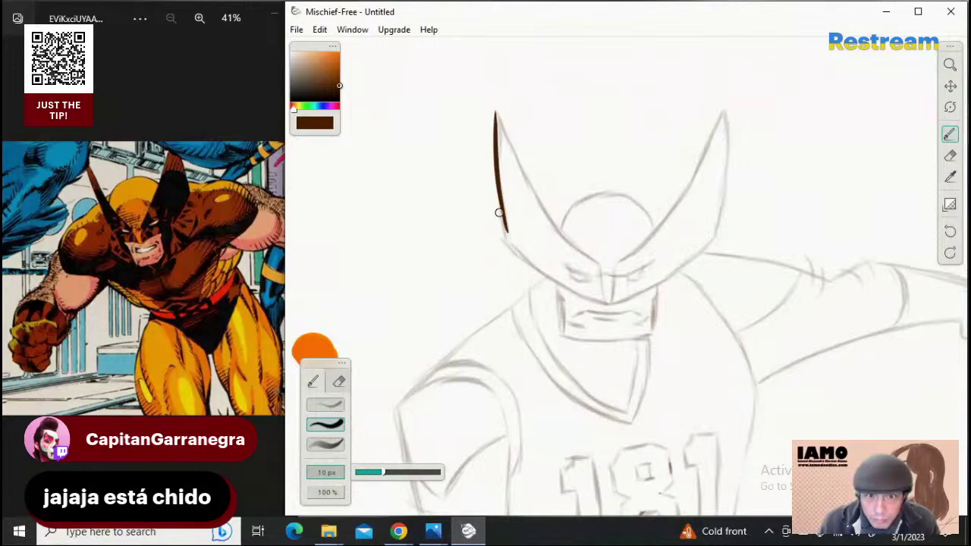
key("ctrl+z")
left_click_drag(499, 109, 507, 225)
key("ctrl+z")
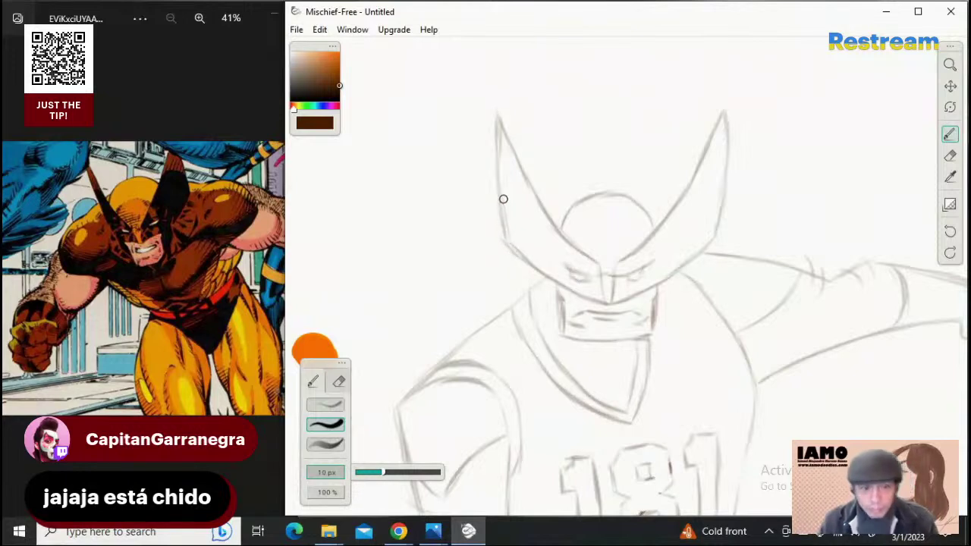
Reduce the brush size to 8 px and ink the left-hand ear's outer edge from the tip to the lower corner
key("[")
key("[")
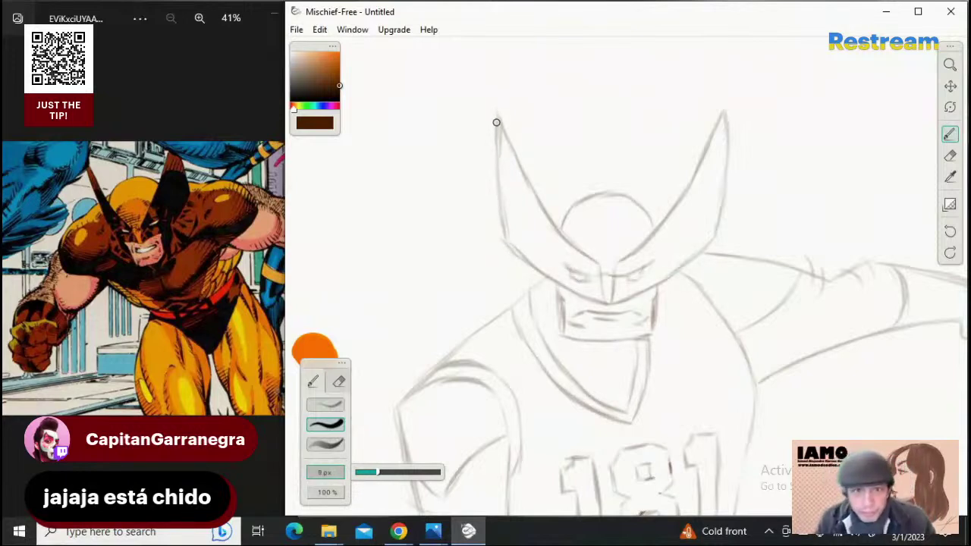
mouse_move(497, 106)
left_mouse_down()
mouse_move(498, 247)
mouse_move(500, 192)
mouse_move(517, 270)
left_mouse_up()
key("ctrl+z")
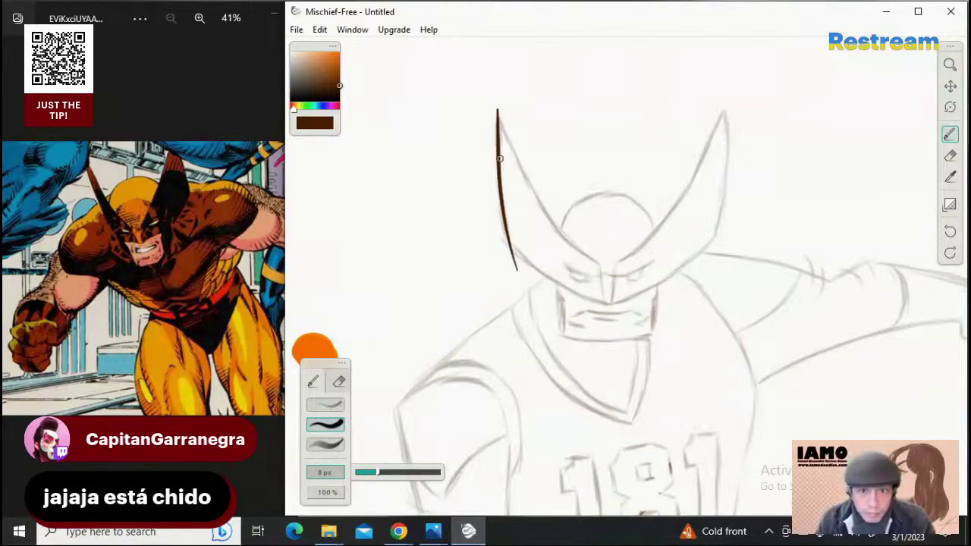
key("ctrl+z")
left_click_drag(497, 111, 506, 239)
key("ctrl+z")
left_click_drag(496, 114, 498, 217)
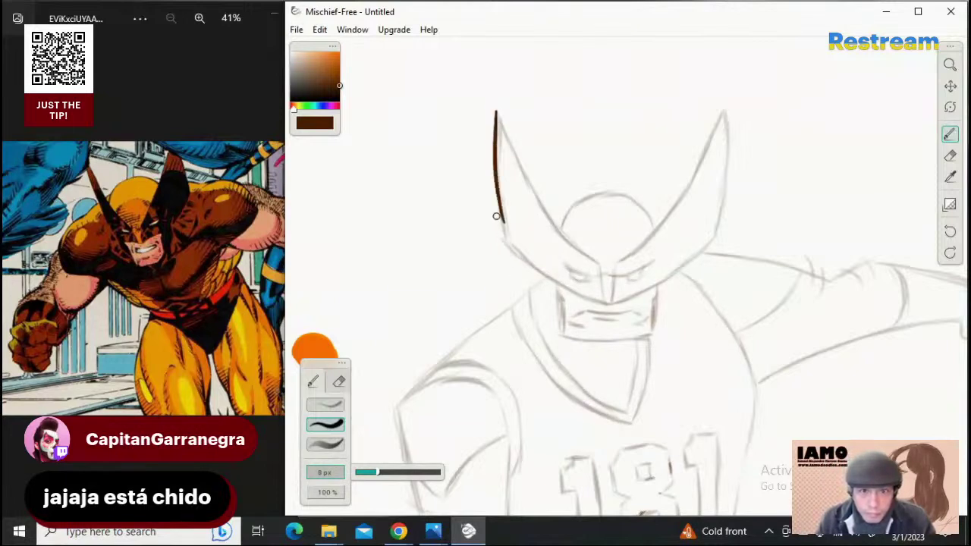
key("ctrl+z")
left_click_drag(499, 110, 512, 253)
key("ctrl+z")
left_click_drag(499, 117, 508, 249)
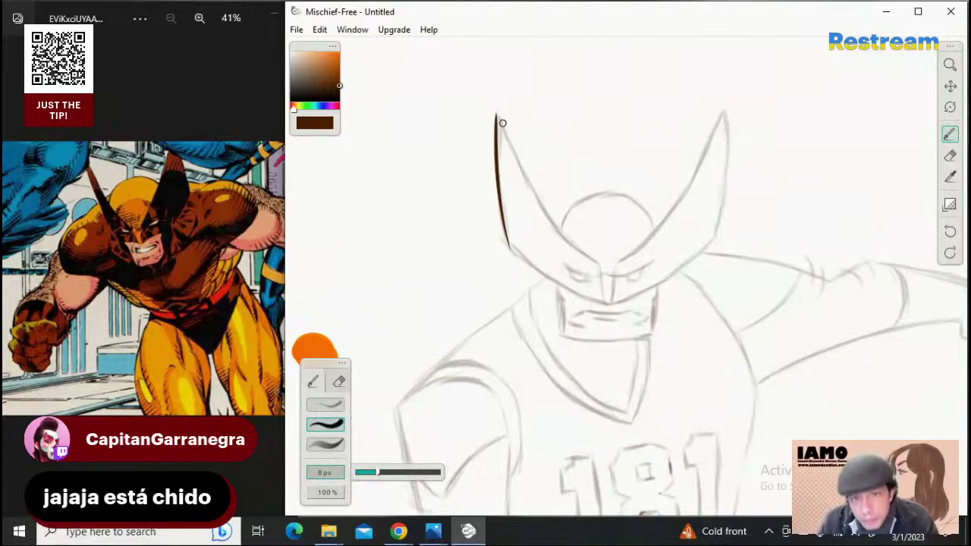
Ink the upper half of the left-hand ear's inner edge from the tip, redoing the stroke until it follows the sketch
left_click_drag(499, 111, 542, 204)
key("ctrl+z")
left_click_drag(497, 113, 559, 223)
key("ctrl+z")
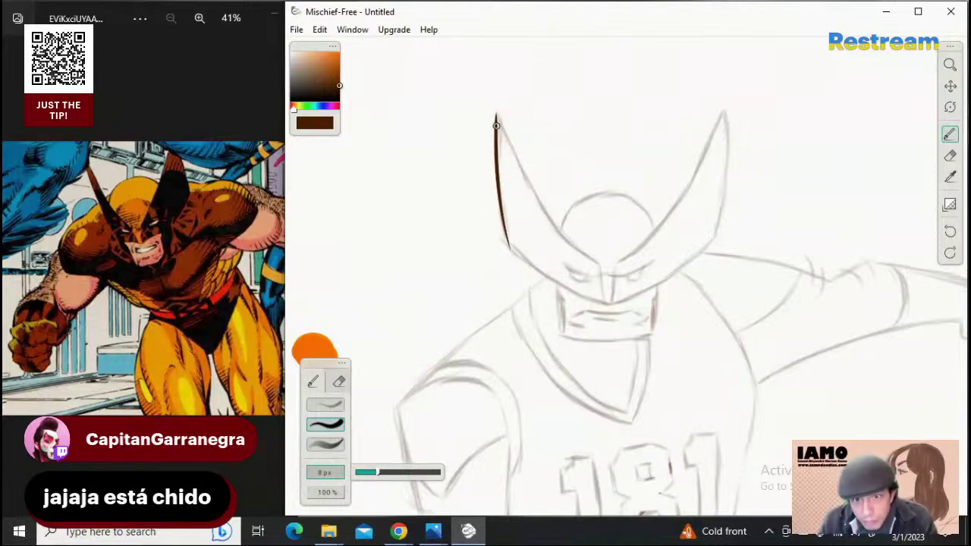
left_click_drag(497, 113, 544, 214)
key("ctrl+z")
left_click_drag(497, 113, 547, 212)
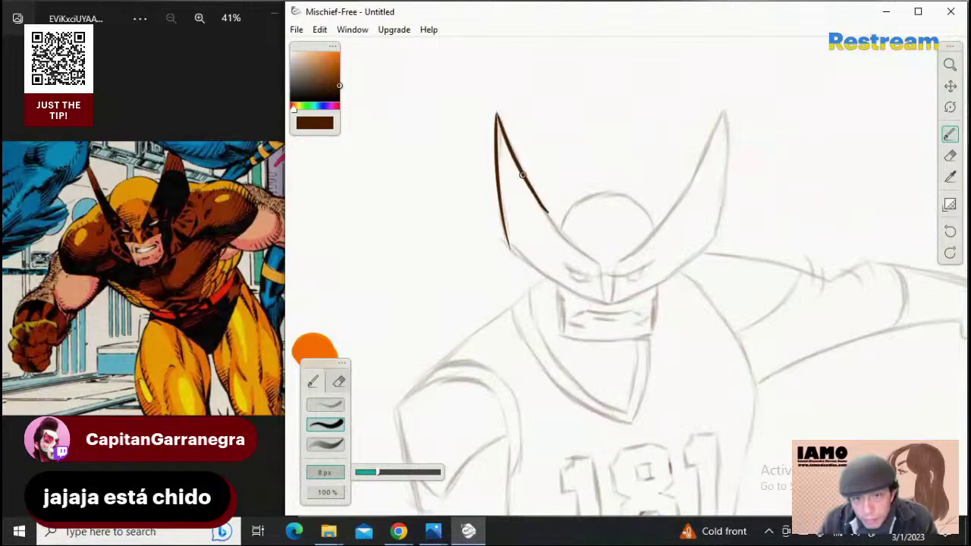
key("ctrl+z")
left_click_drag(496, 113, 567, 238)
key("ctrl+z")
left_click_drag(496, 112, 571, 238)
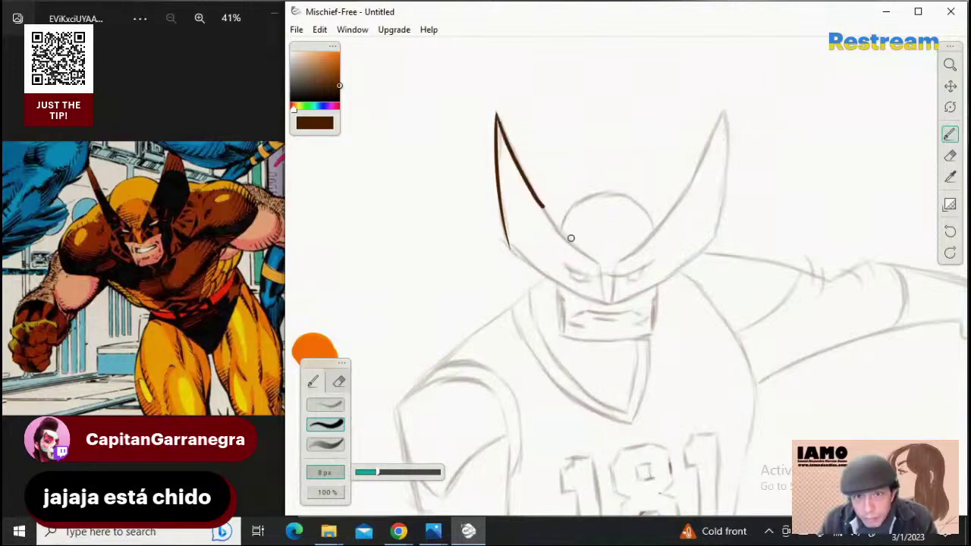
key("ctrl+z")
left_click_drag(497, 113, 539, 205)
key("ctrl+z")
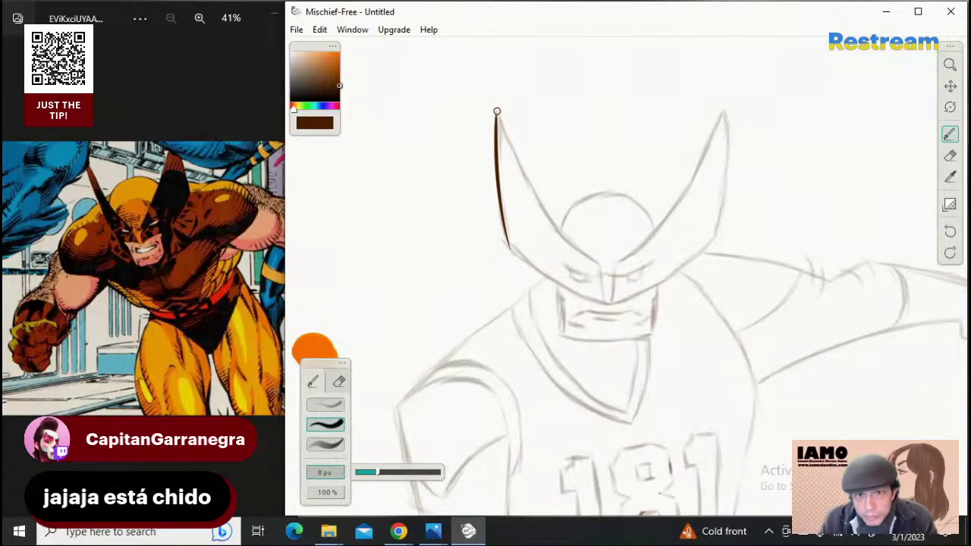
left_click_drag(497, 113, 541, 205)
key("ctrl+z")
left_click_drag(500, 119, 557, 228)
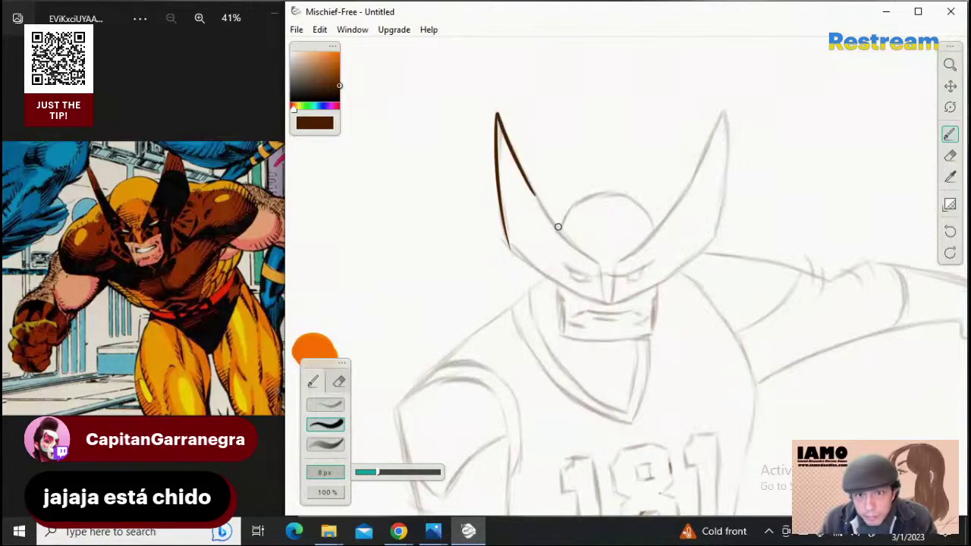
Extend the left-hand ear's inner edge past the skull curve to the centre of the brow
left_click_drag(523, 171, 577, 247)
key("ctrl+z")
left_click_drag(519, 162, 574, 248)
key("ctrl+z")
key("ctrl+z")
left_click_drag(521, 170, 573, 248)
key("ctrl+z")
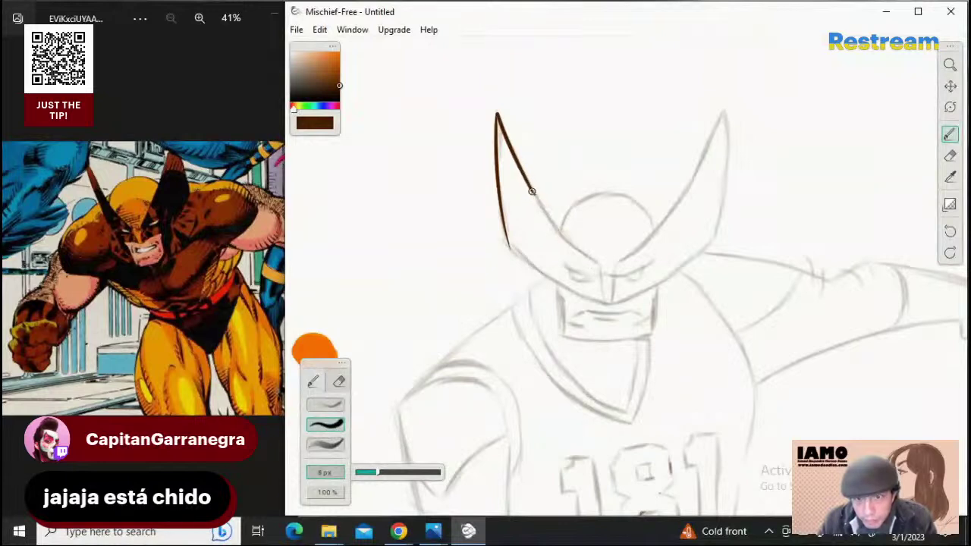
left_click_drag(522, 170, 578, 252)
key("ctrl+z")
key("ctrl+z")
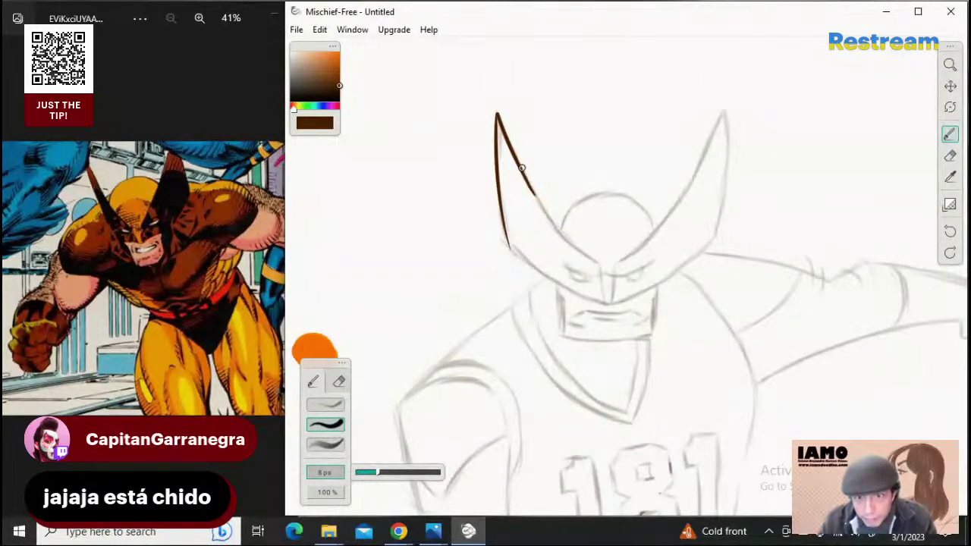
left_click_drag(521, 166, 572, 247)
left_click_drag(542, 209, 597, 264)
key("ctrl+z")
key("ctrl+z")
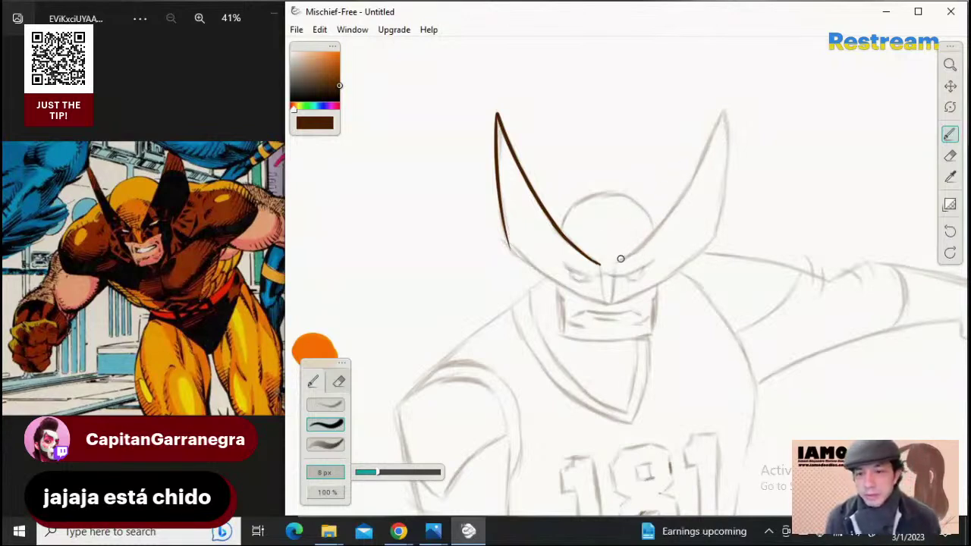
Ink the upper part of the right-hand ear's inner edge, starting at the tip
left_click_drag(615, 264, 658, 234)
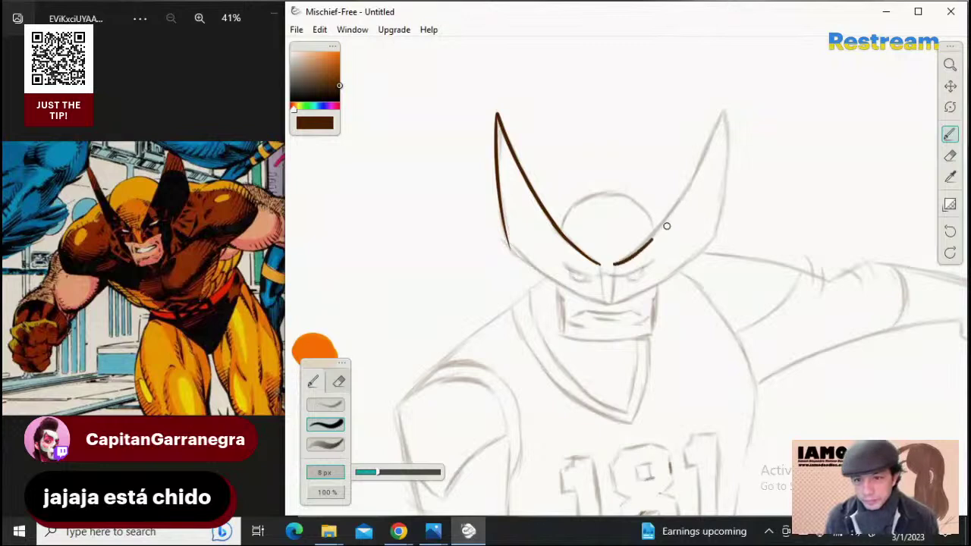
key("ctrl+z")
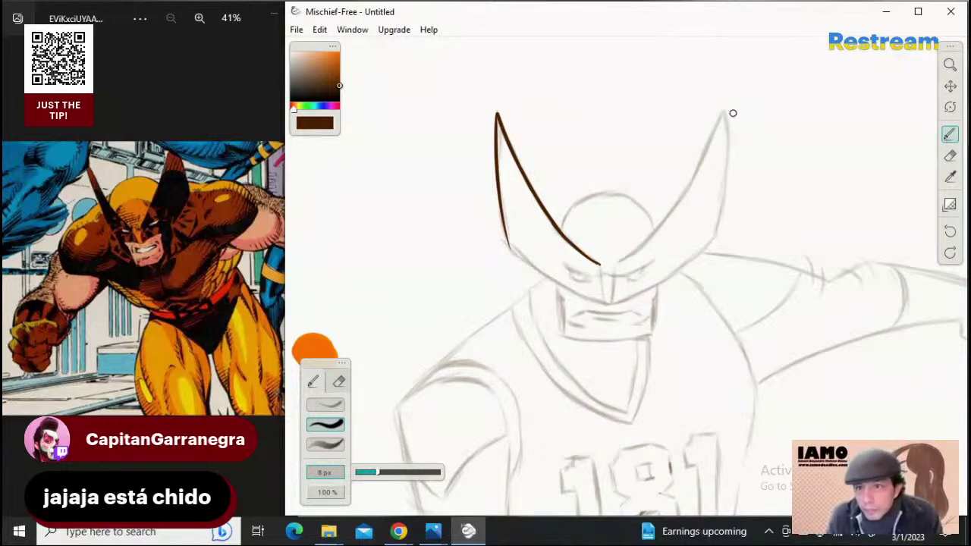
left_click_drag(719, 121, 682, 187)
key("ctrl+z")
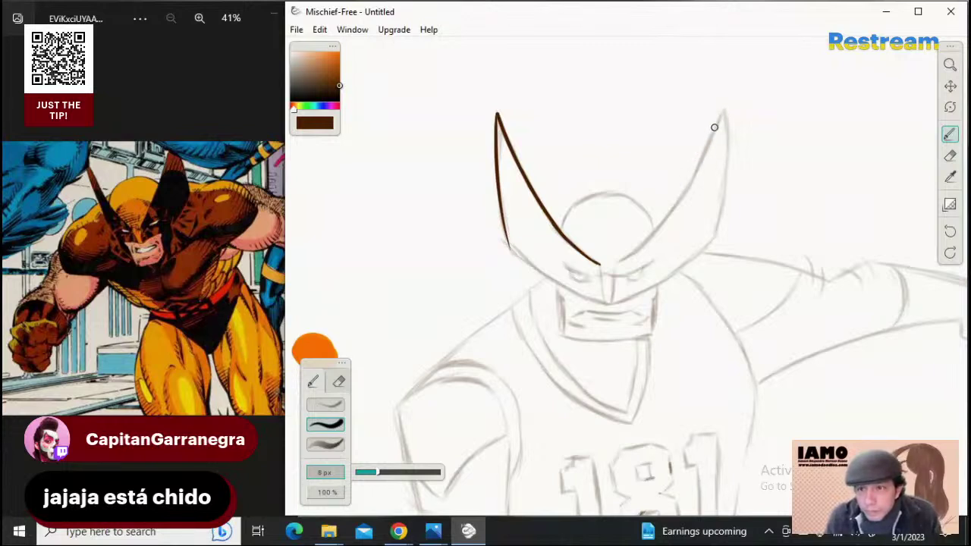
left_click_drag(721, 113, 680, 200)
key("ctrl+z")
left_click_drag(723, 112, 687, 200)
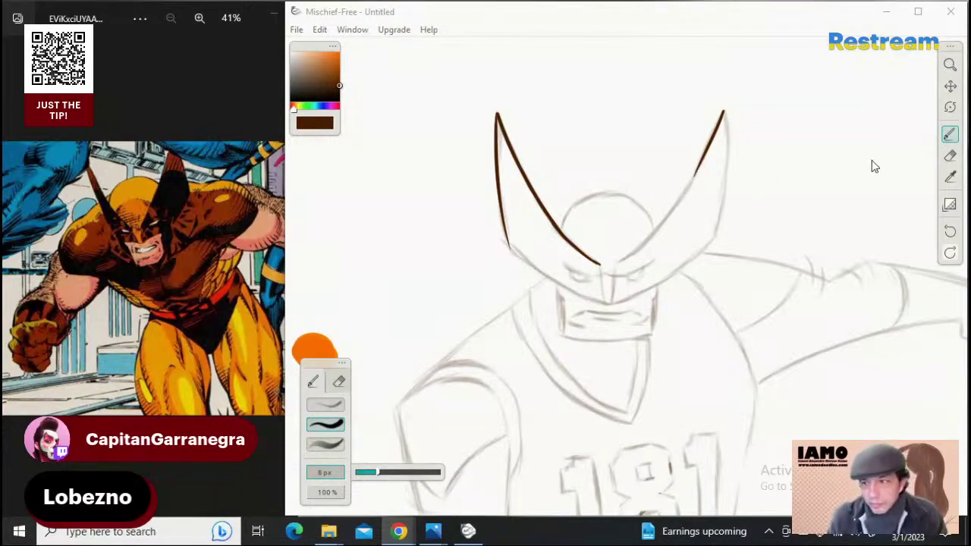
Extend the right-hand ear's inner edge to about halfway down, replacing strokes that stray from the sketch line
left_click(951, 136)
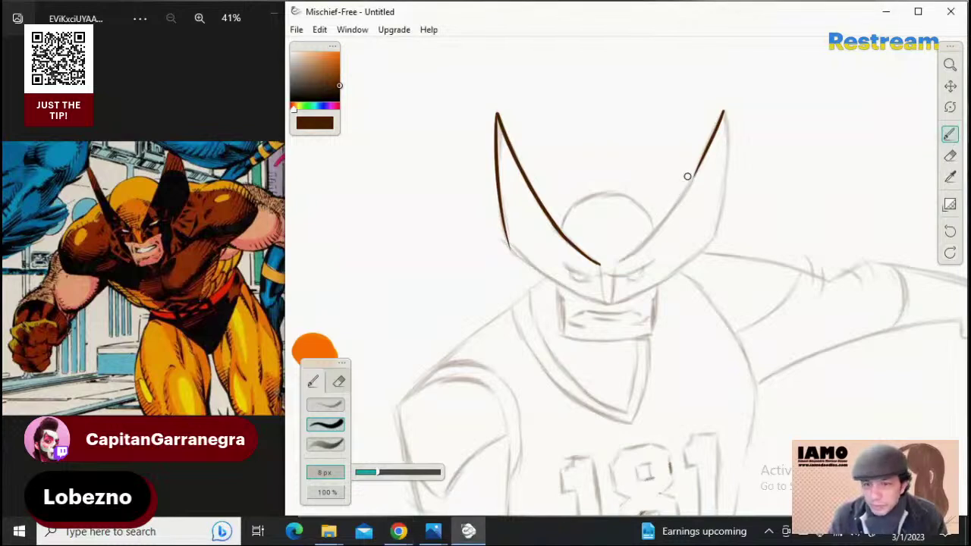
left_click_drag(710, 148, 668, 214)
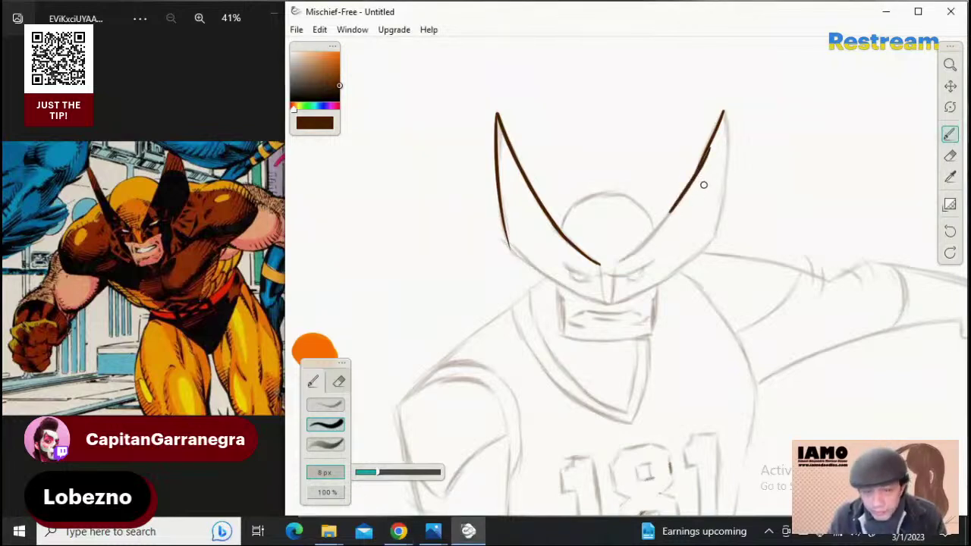
key("ctrl+z")
left_click_drag(702, 159, 670, 208)
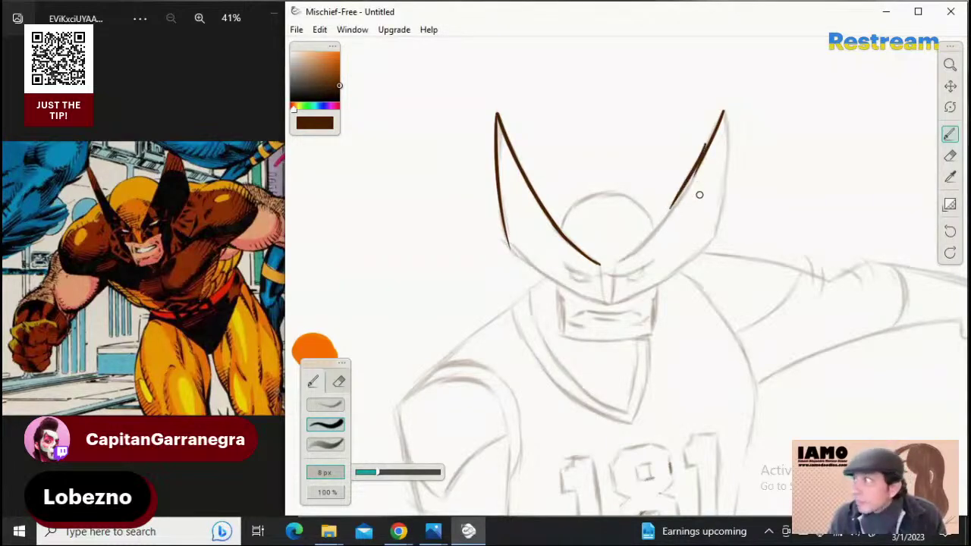
key("ctrl+z")
left_click_drag(711, 145, 676, 209)
key("ctrl+z")
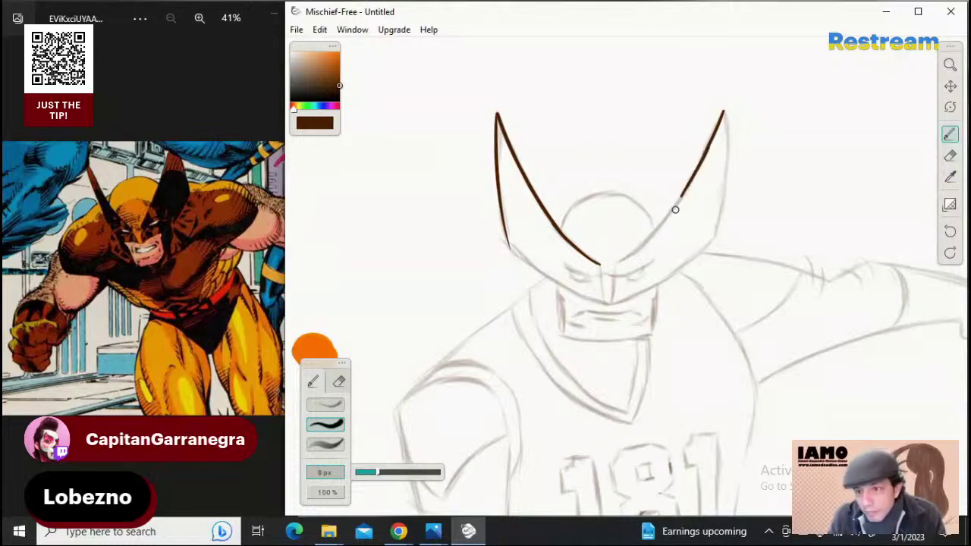
left_click_drag(709, 147, 676, 212)
key("ctrl+z")
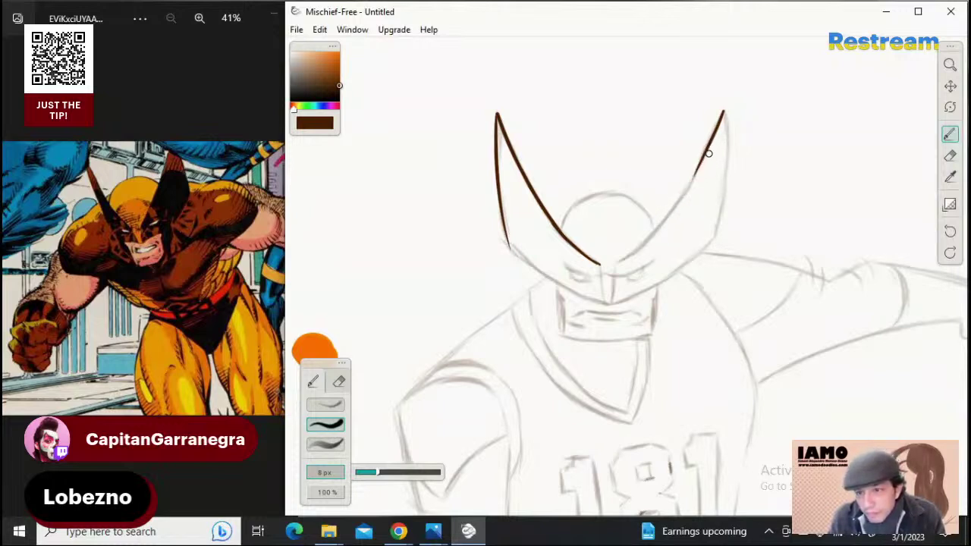
left_click_drag(708, 150, 669, 215)
key("ctrl+z")
left_click_drag(704, 159, 666, 213)
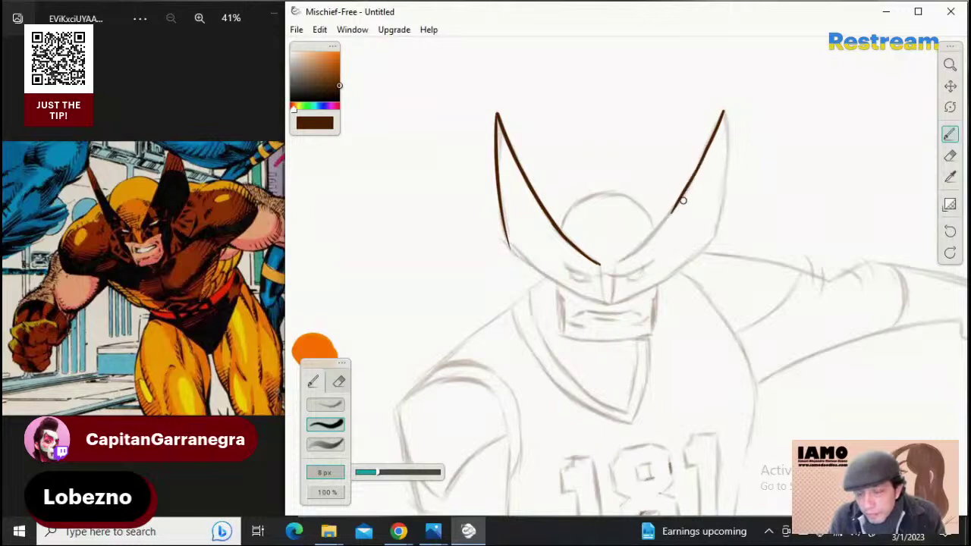
key("ctrl+z")
mouse_move(707, 151)
left_mouse_down()
mouse_move(674, 210)
mouse_move(684, 201)
mouse_move(690, 183)
mouse_move(652, 232)
left_mouse_up()
key("ctrl+z")
key("ctrl+z")
Extend the right-hand ear's inner edge down to the skull curve, redoing the stroke until it follows the sketch
left_click_drag(692, 177, 649, 235)
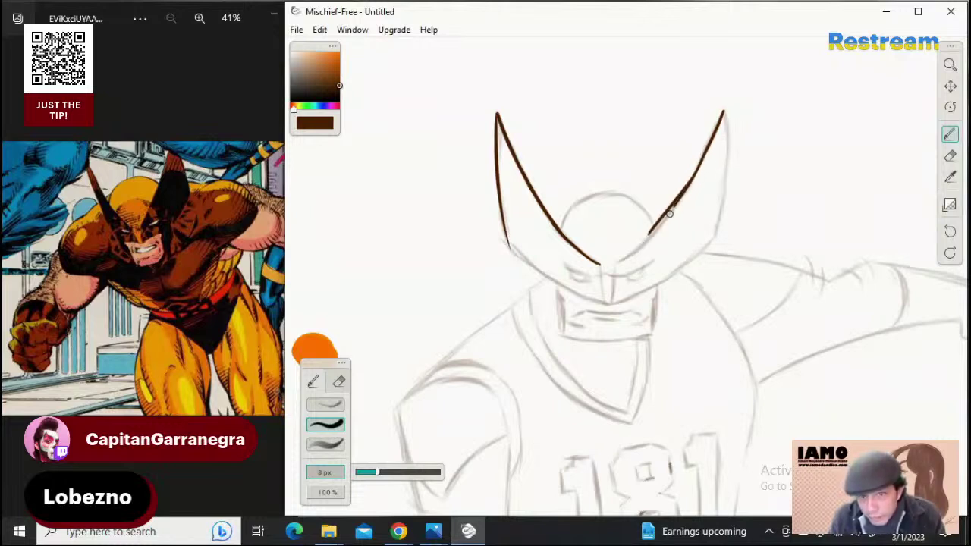
key("ctrl+z")
left_click_drag(692, 181, 646, 240)
key("ctrl+z")
left_click_drag(692, 180, 647, 239)
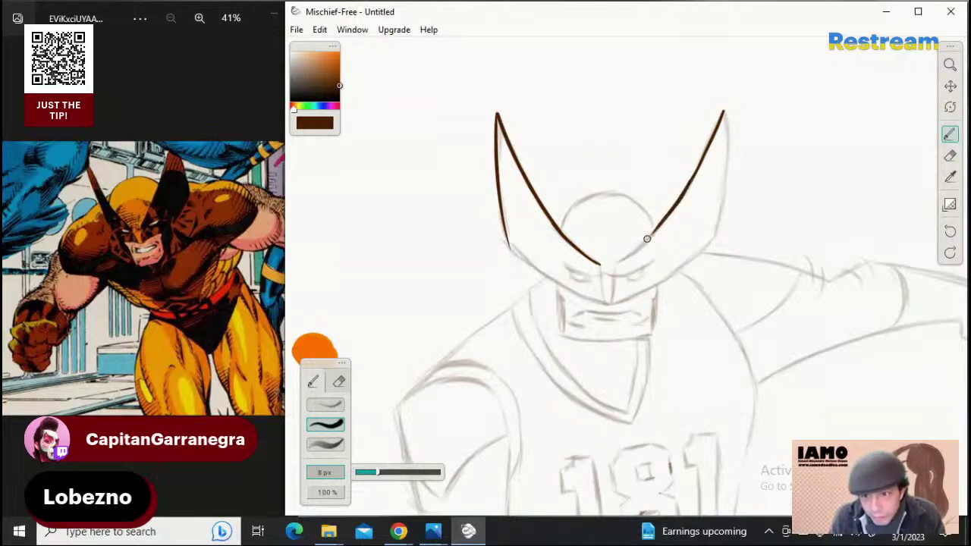
key("ctrl+z")
left_click_drag(689, 185, 648, 239)
key("ctrl+z")
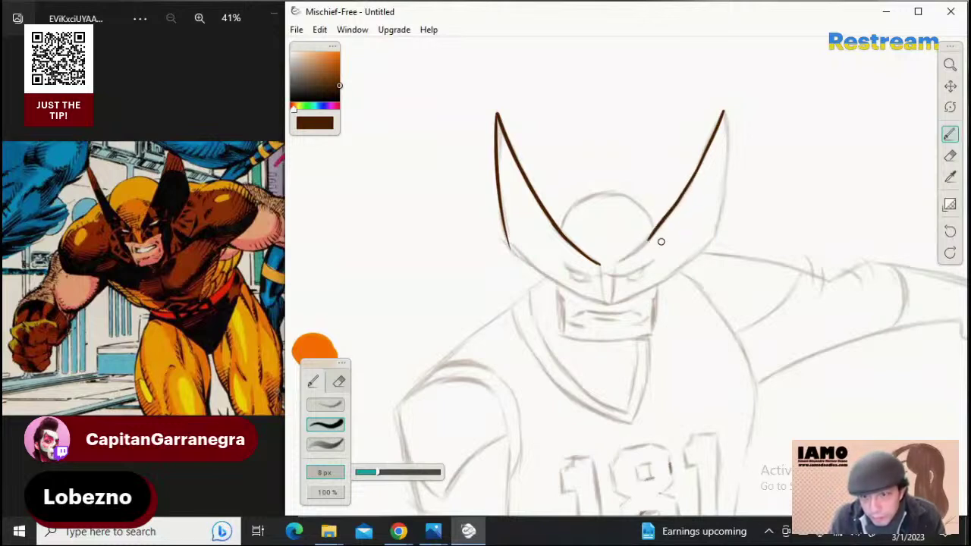
key("ctrl+z")
left_click_drag(686, 188, 641, 247)
key("ctrl+z")
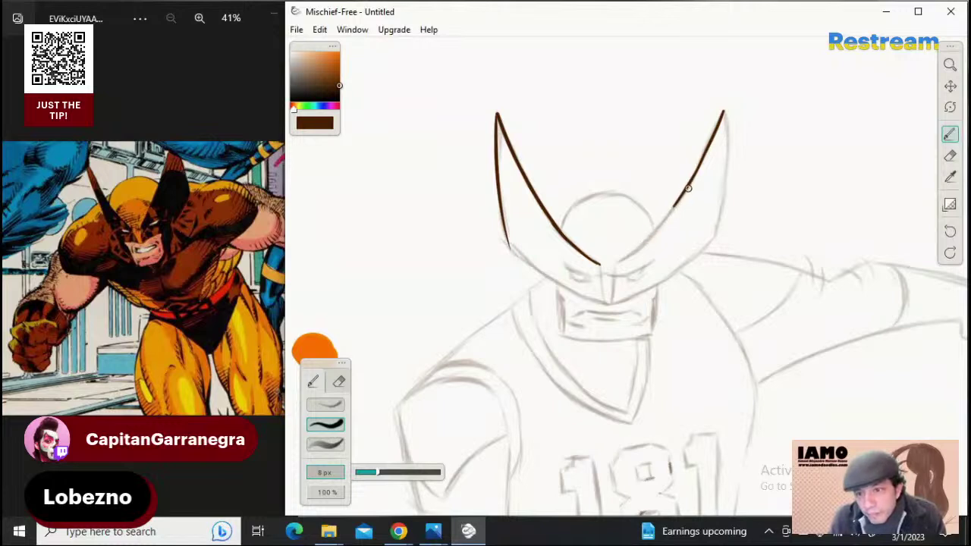
left_click_drag(682, 198, 643, 244)
key("ctrl+z")
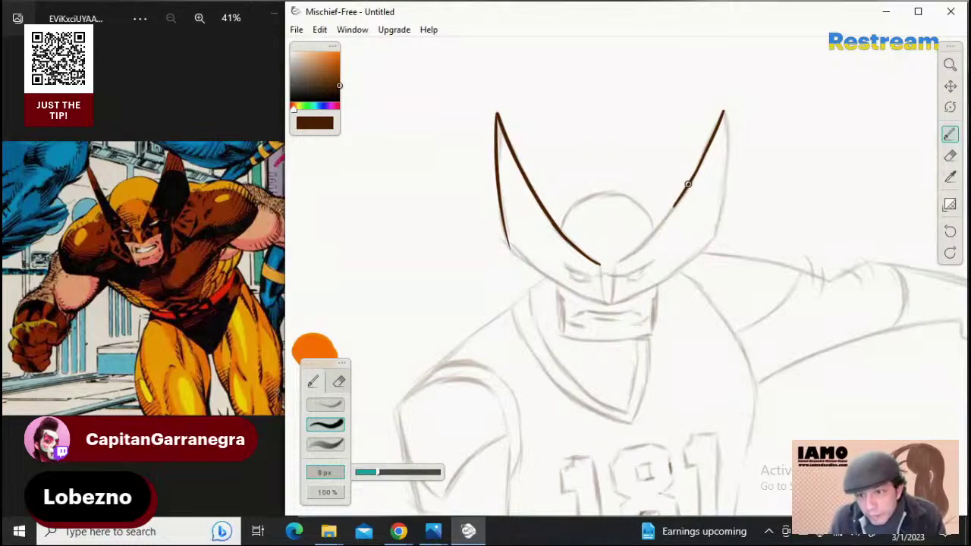
mouse_move(689, 186)
left_mouse_down()
mouse_move(645, 262)
mouse_move(663, 224)
mouse_move(624, 264)
left_mouse_up()
key("ctrl+z")
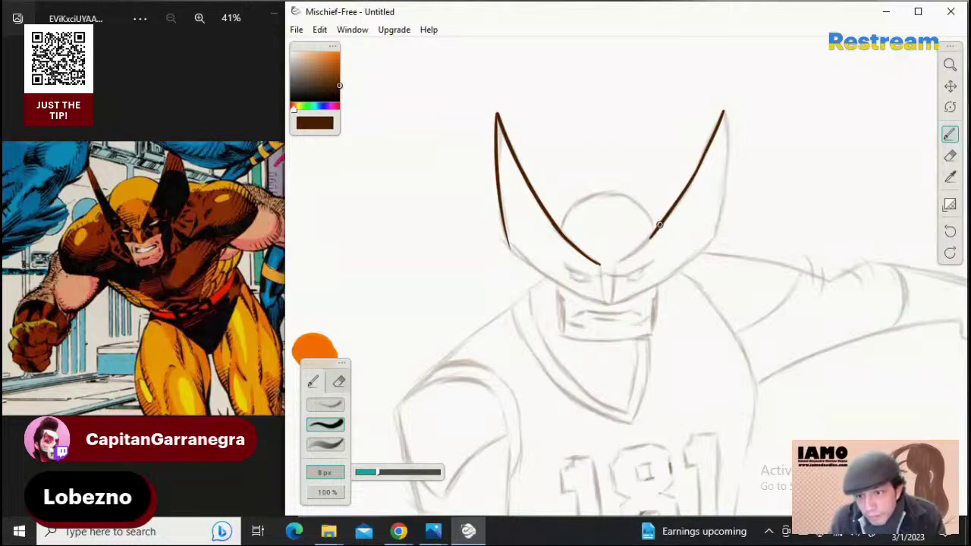
Continue the right-hand ear's inner edge from the skull curve to the centre of the brow, replacing stray strokes
left_click_drag(660, 226, 631, 257)
key("ctrl+z")
left_click_drag(666, 220, 620, 264)
key("ctrl+z")
key("ctrl+z")
key("ctrl+z")
left_click_drag(663, 220, 623, 261)
key("ctrl+z")
left_click_drag(660, 227, 616, 263)
key("ctrl+z")
left_click_drag(665, 220, 615, 266)
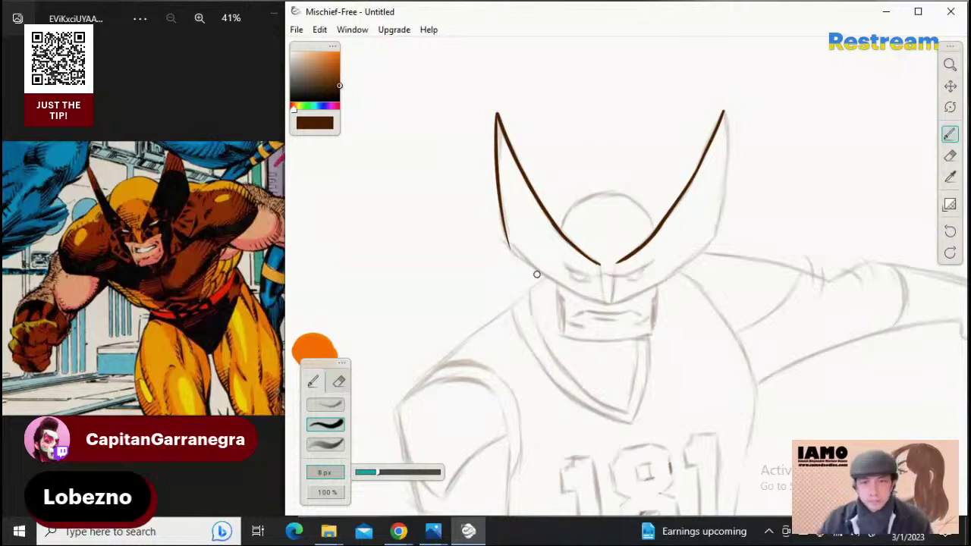
Ink the mask's lower edge from the left-hand ear's outer corner to below the left-hand eye
left_click_drag(508, 245, 568, 290)
key("ctrl+z")
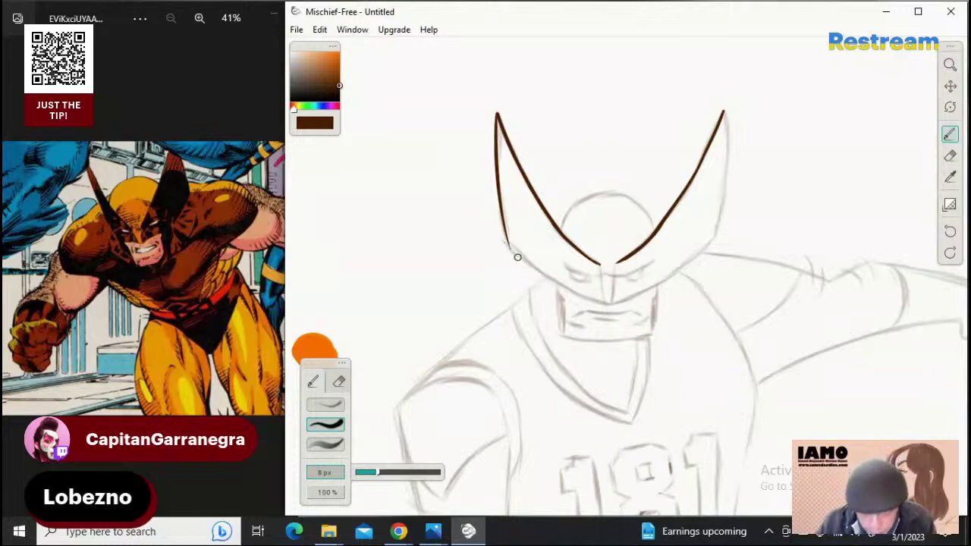
left_click_drag(509, 245, 575, 291)
key("ctrl+z")
left_click_drag(511, 248, 620, 312)
key("ctrl+z")
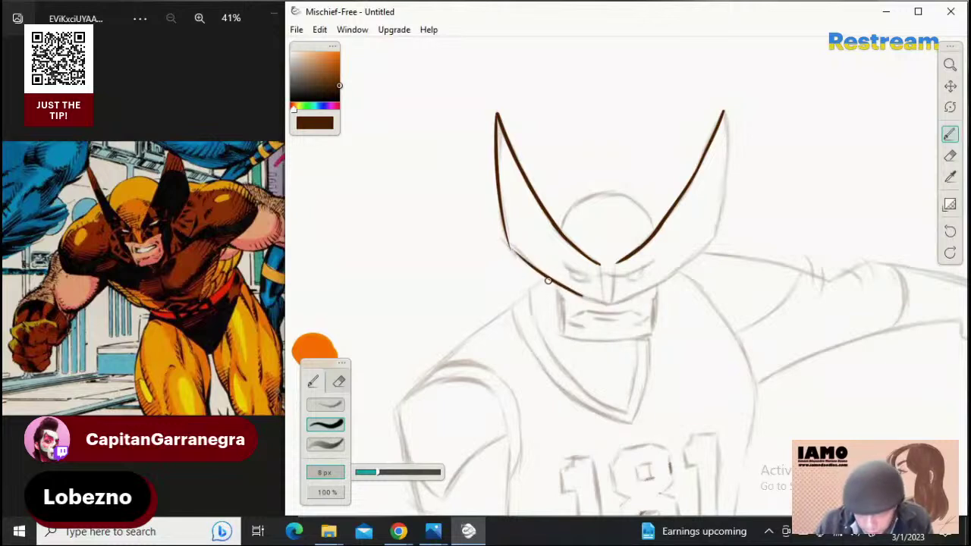
Extend the mask's left-hand lower edge to the point at the tip of the nose
left_click_drag(548, 280, 611, 304)
key("ctrl+z")
left_click_drag(563, 286, 613, 304)
key("ctrl+z")
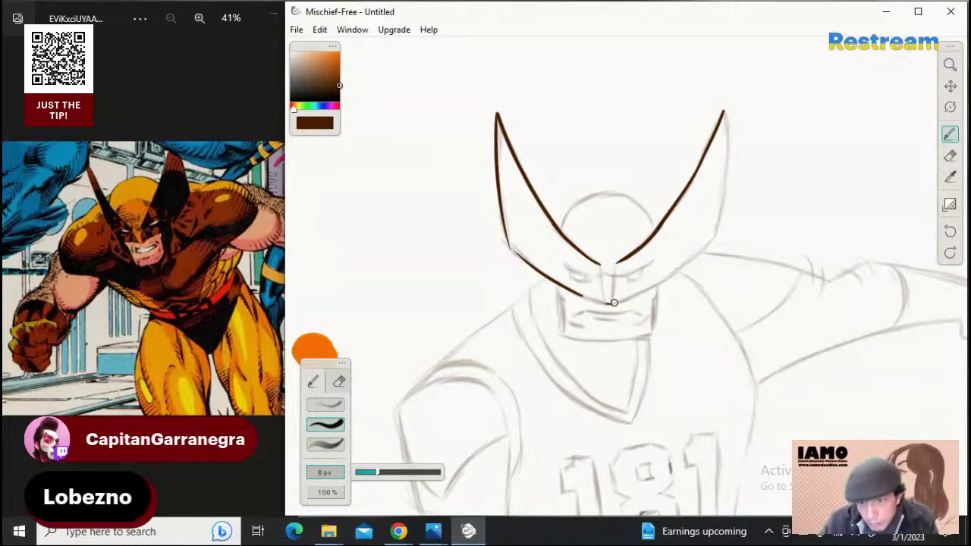
left_click_drag(564, 287, 598, 303)
key("ctrl+z")
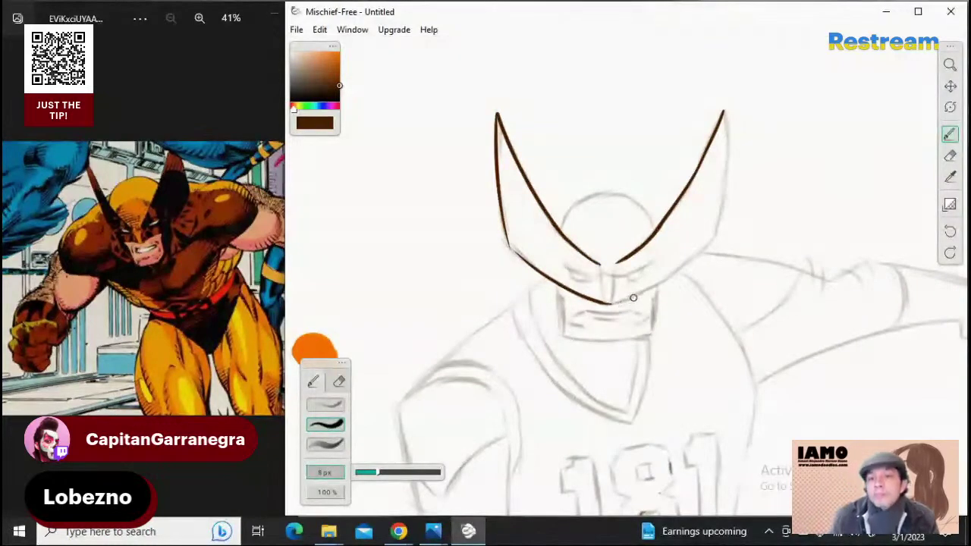
Ink the mask's lower edge from the nose tip up to the right-hand ear's outer corner
left_click_drag(611, 303, 667, 281)
key("ctrl+z")
left_click_drag(609, 303, 660, 279)
key("ctrl+z")
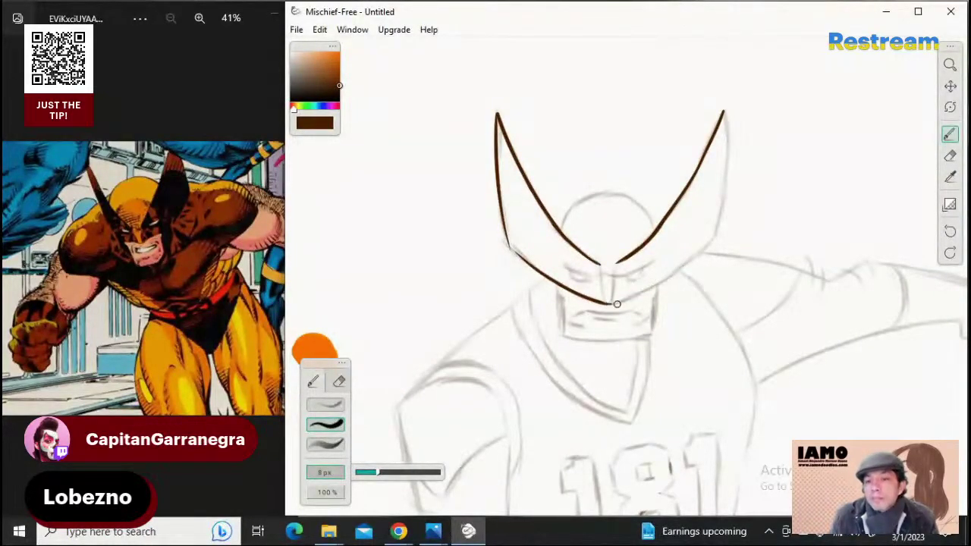
left_click_drag(611, 305, 691, 265)
key("ctrl+z")
key("ctrl+z")
left_click_drag(648, 292, 706, 249)
key("ctrl+z")
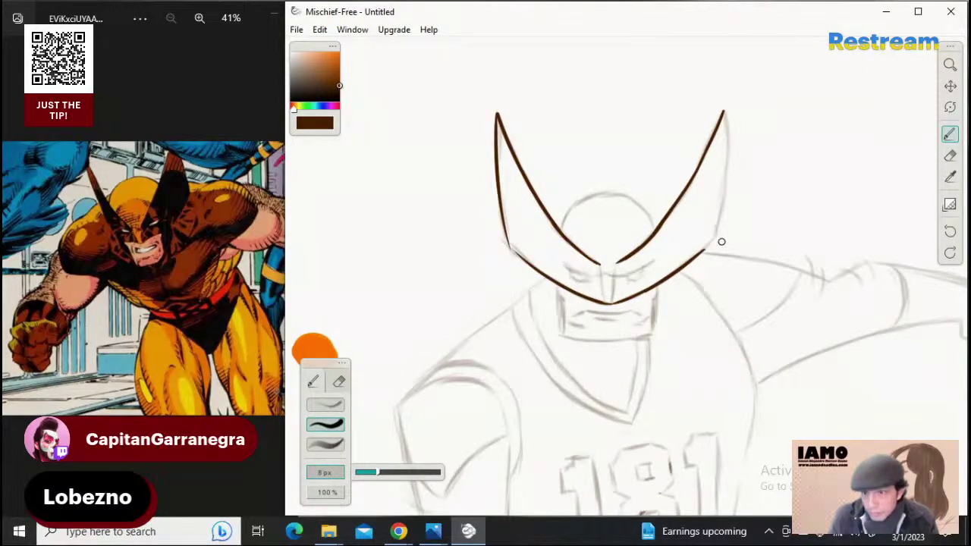
left_click_drag(717, 237, 706, 248)
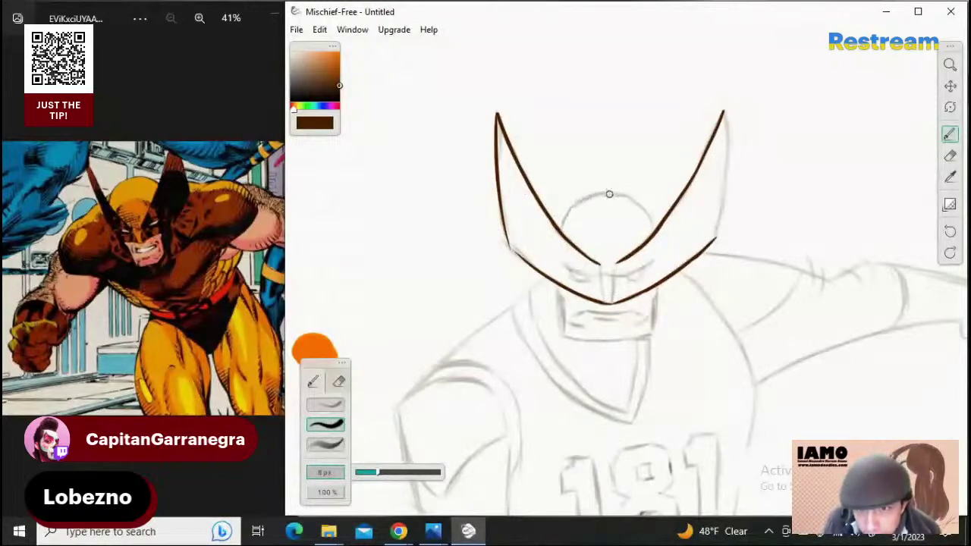
Ink the left-hand side of the skull curve down to the ear's inner edge, redoing misplaced strokes
left_click_drag(611, 194, 575, 206)
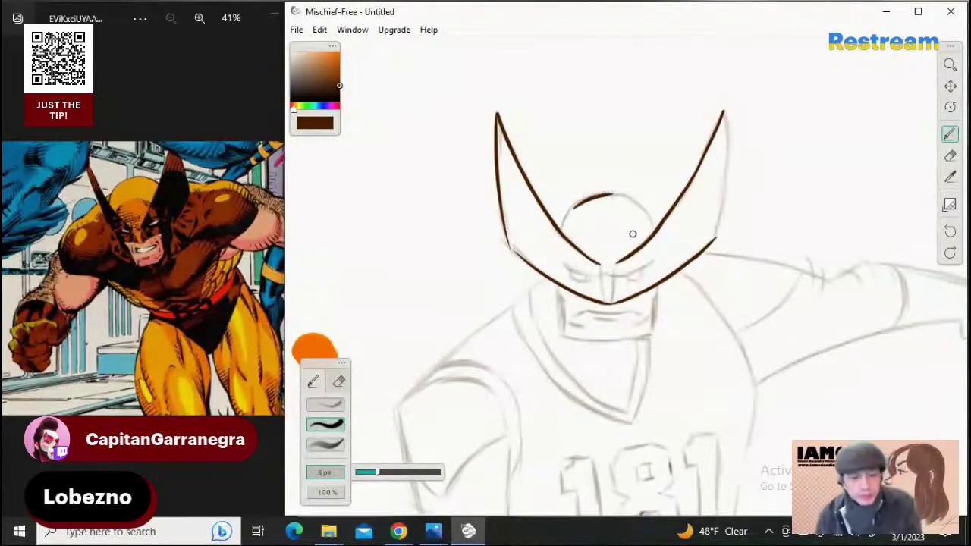
key("ctrl+z")
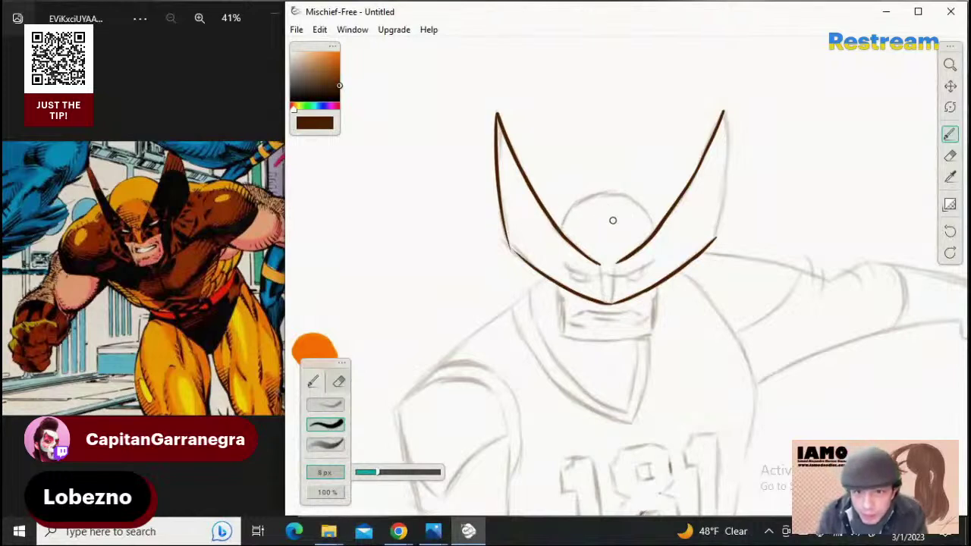
left_click_drag(597, 194, 564, 230)
key("ctrl+z")
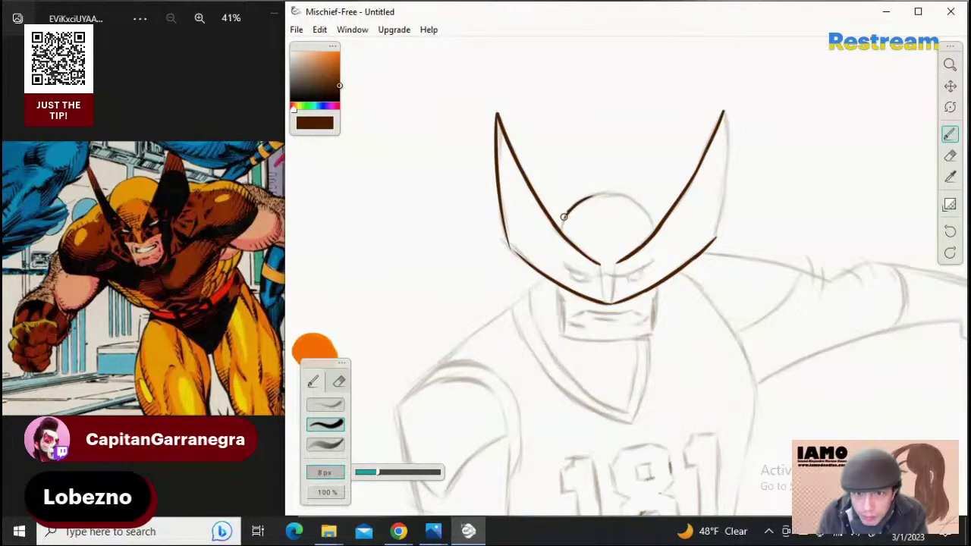
mouse_move(564, 217)
left_mouse_down()
mouse_move(562, 230)
mouse_move(588, 228)
left_mouse_up()
left_click(950, 65)
left_click(950, 135)
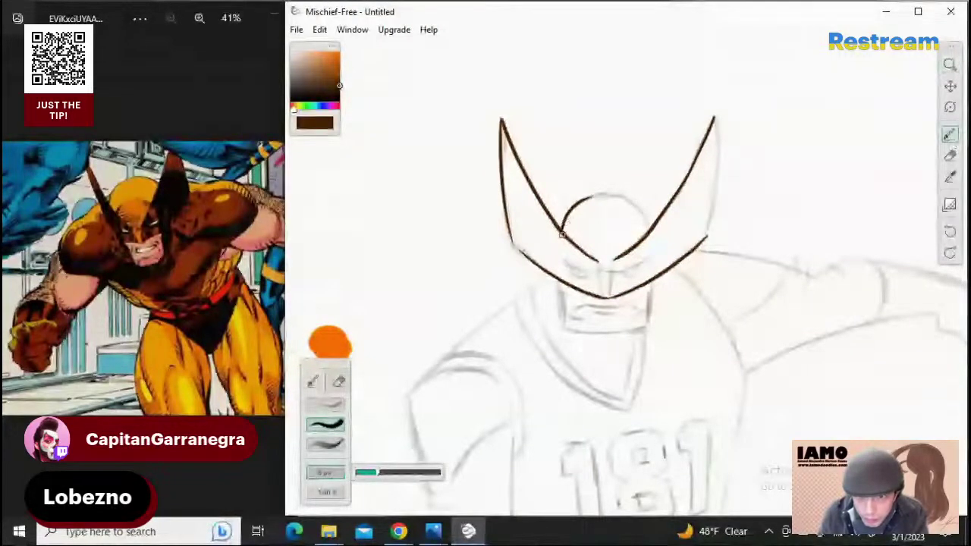
Complete the skull curve over the crown and down to the right-hand ear's inner edge
mouse_move(562, 234)
left_mouse_down()
mouse_move(583, 199)
mouse_move(625, 196)
left_mouse_up()
key("ctrl+z")
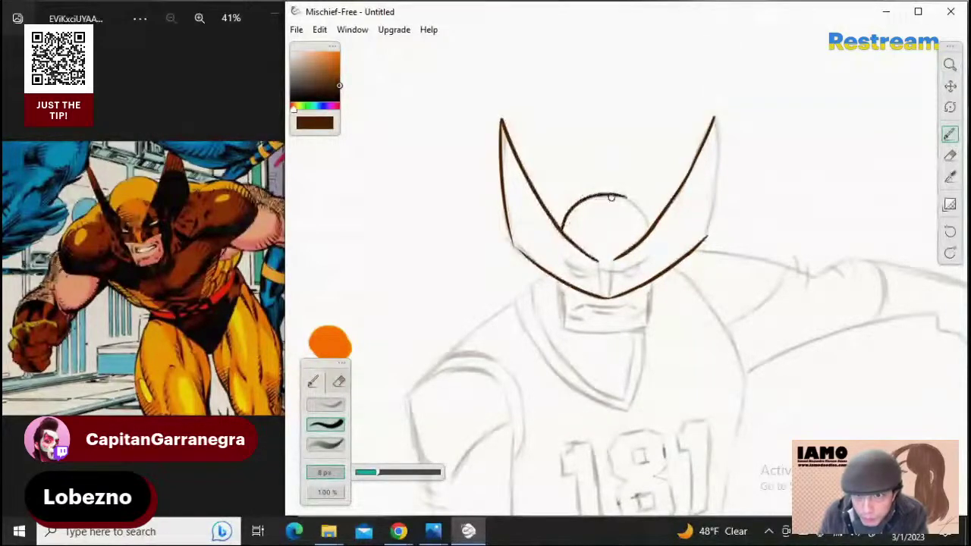
left_click_drag(611, 197, 650, 226)
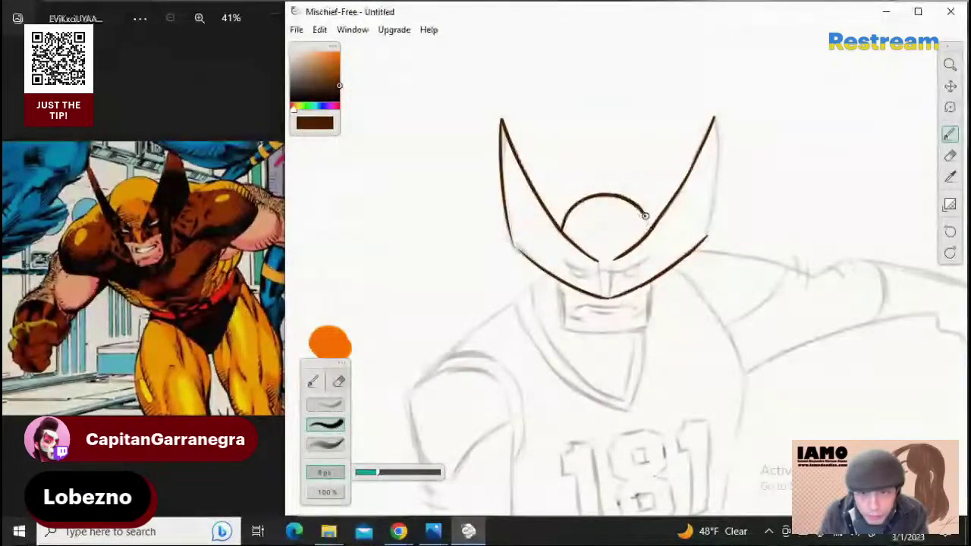
left_click_drag(634, 204, 649, 229)
key("ctrl+z")
key("ctrl+z")
key("ctrl+z")
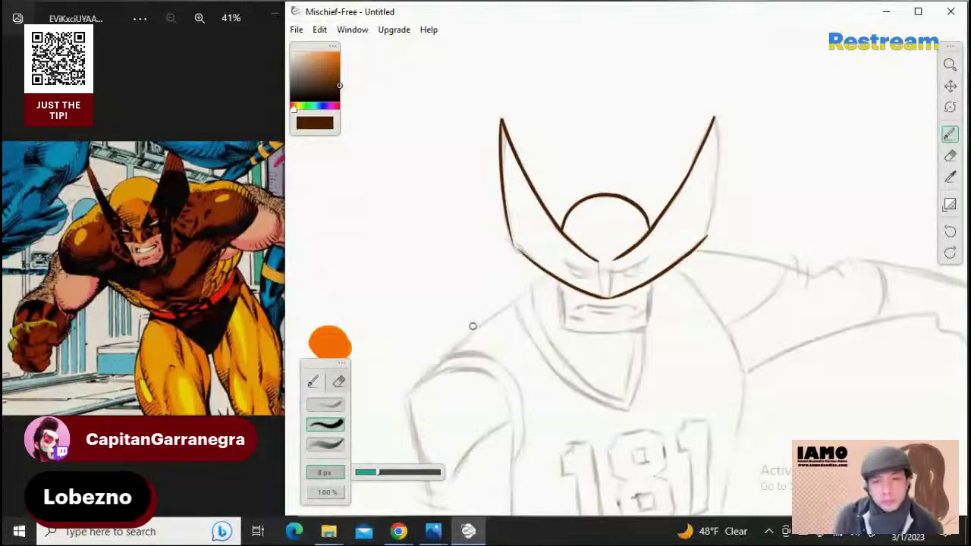
Ink the left-hand shoulder slope from the mask's lower edge to the outer corner of the shoulder
left_click_drag(548, 279, 453, 350)
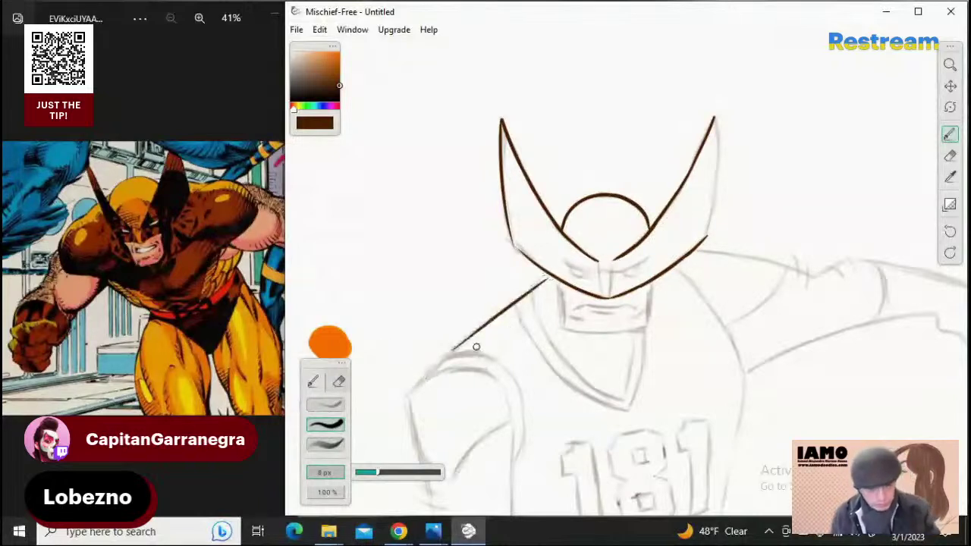
key("ctrl+z")
left_click_drag(548, 275, 464, 342)
left_click_drag(523, 293, 417, 382)
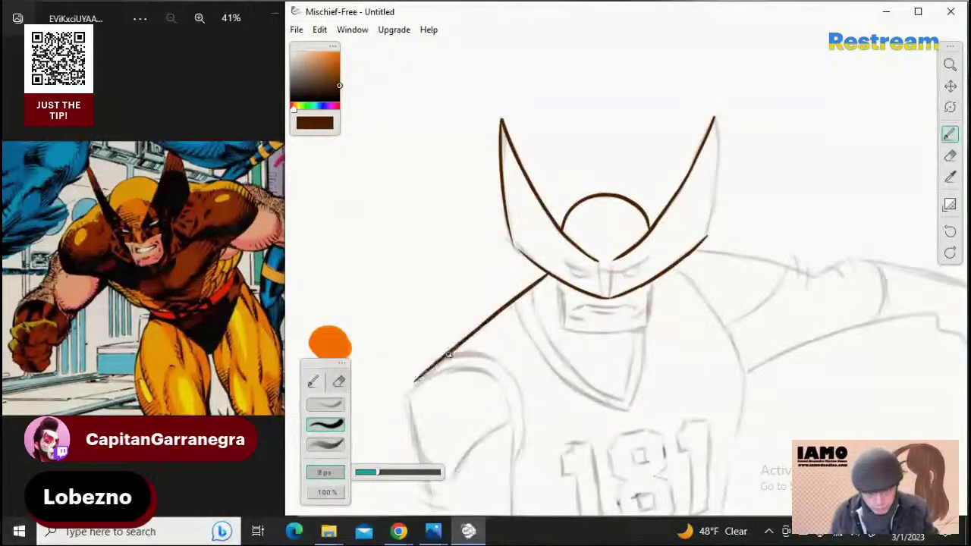
key("ctrl+z")
left_click_drag(473, 331, 407, 390)
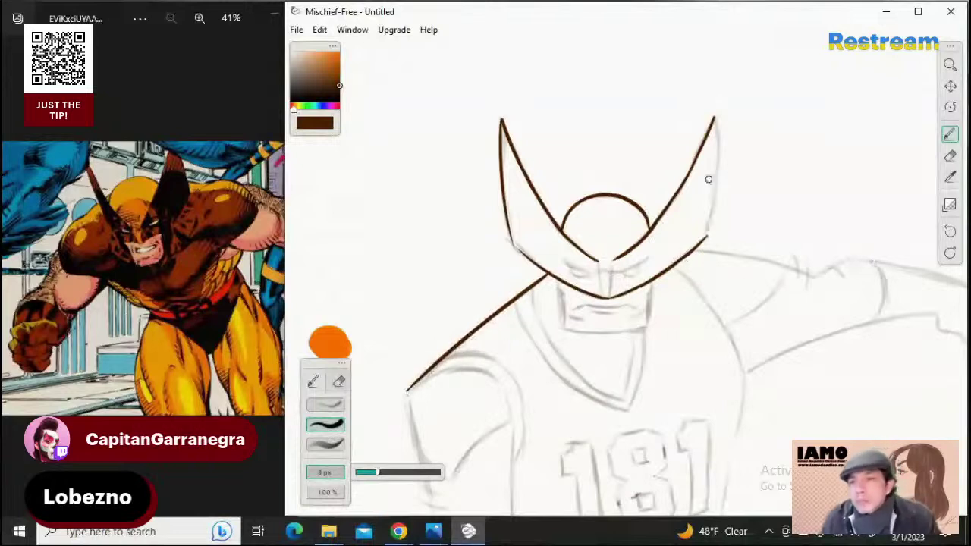
Ink the right-hand ear's outer edge from the tip down to its lower corner, closing the mask outline
left_click_drag(720, 116, 707, 218)
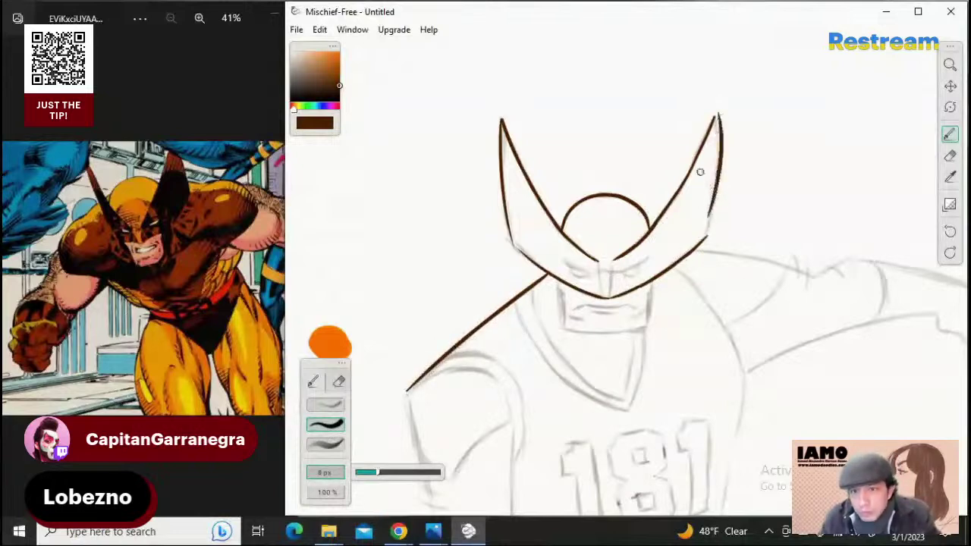
key("ctrl+z")
left_click_drag(712, 113, 711, 222)
key("ctrl+z")
left_click_drag(716, 114, 714, 199)
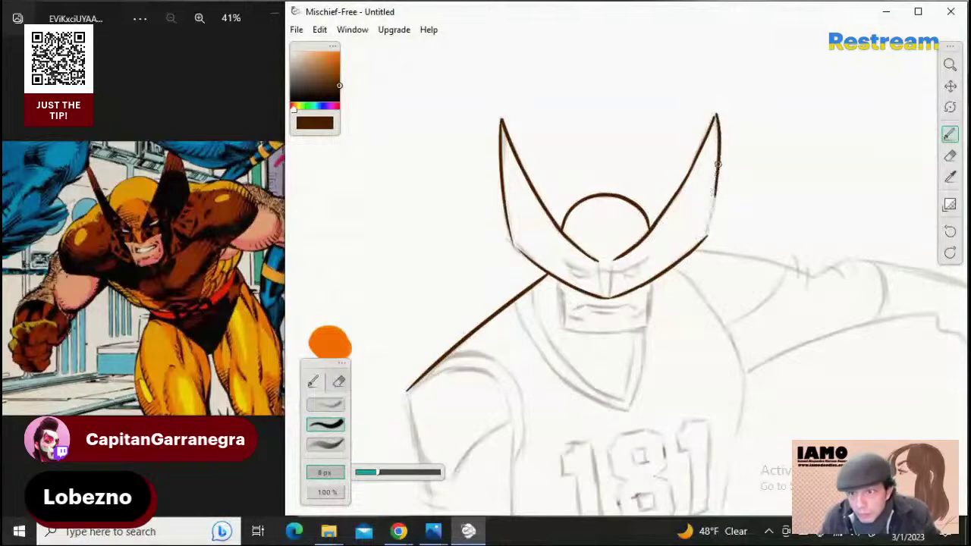
left_click_drag(717, 164, 707, 243)
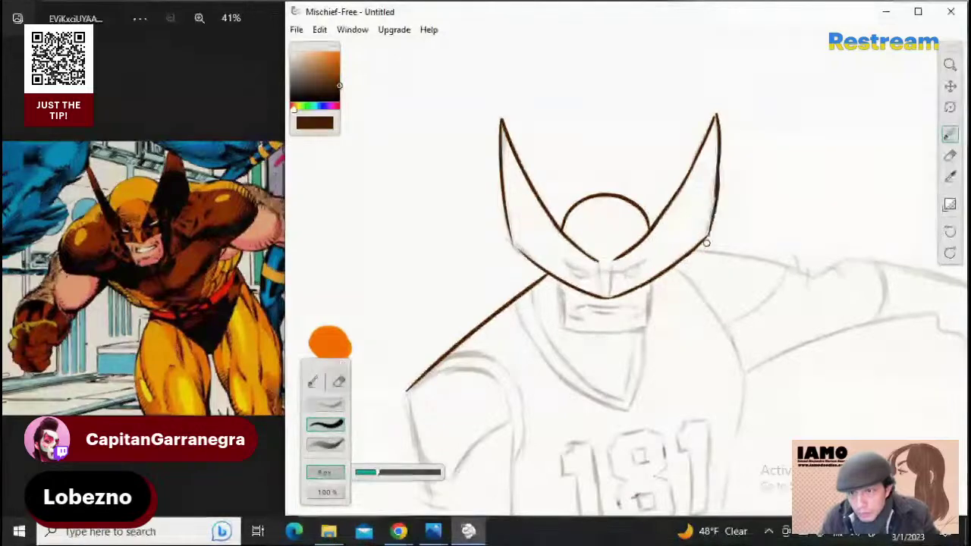
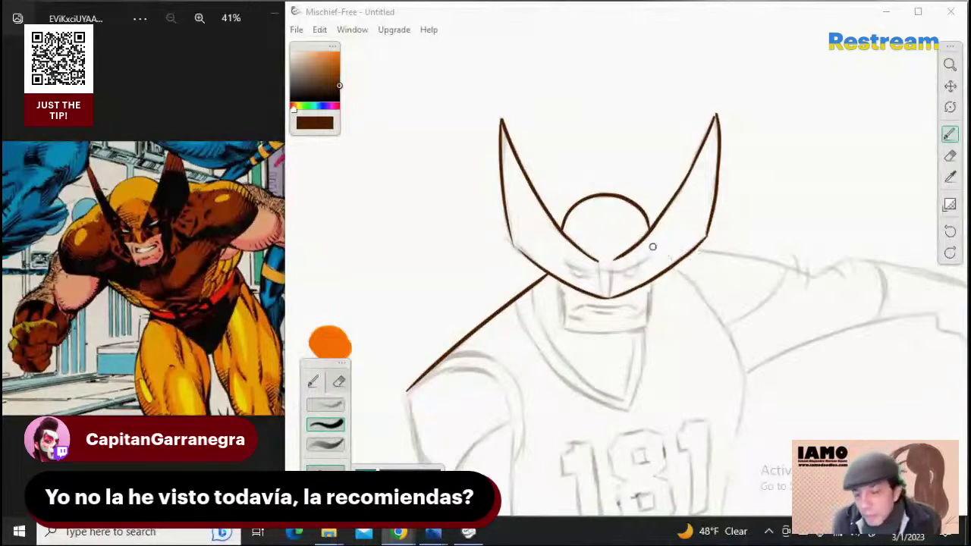
Ink the right-hand shoulder's upper contour from the mask to the dip and up over the start of the arm
left_click_drag(696, 252, 750, 252)
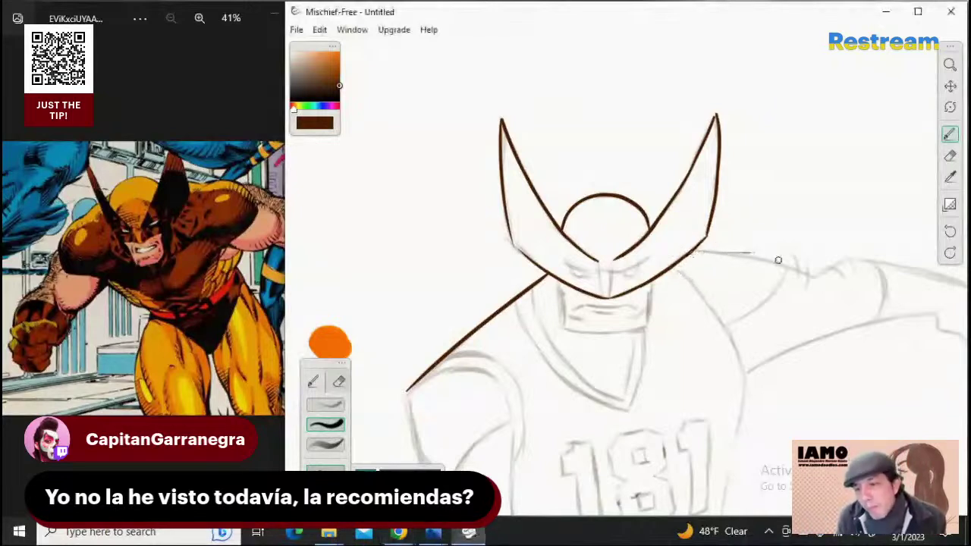
key("ctrl+z")
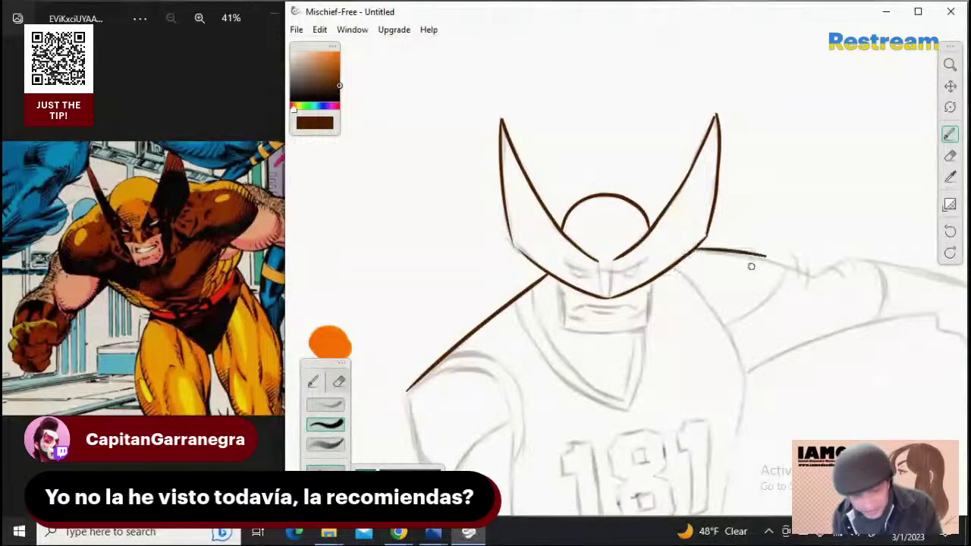
mouse_move(695, 251)
left_mouse_down()
mouse_move(783, 266)
mouse_move(748, 257)
mouse_move(811, 285)
mouse_move(761, 260)
mouse_move(811, 284)
mouse_move(769, 261)
mouse_move(816, 283)
mouse_move(853, 261)
mouse_move(813, 277)
left_mouse_up()
key("ctrl+z")
key("ctrl+z")
key("ctrl+z")
key("ctrl+z")
key("ctrl+z")
key("ctrl+z")
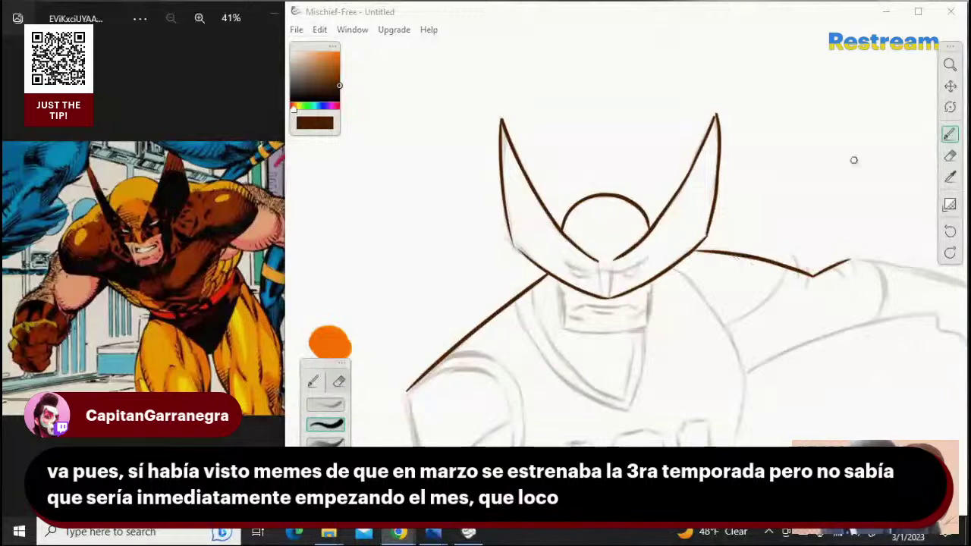
Ink the left-hand side of the jaw from the mask's edge to the chin line, redoing the stroke until it fits
left_click(950, 86)
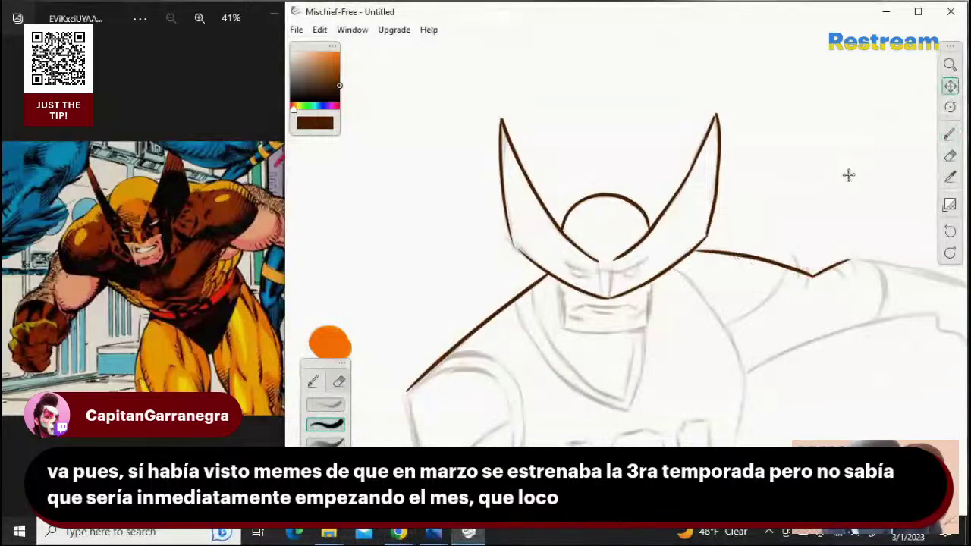
mouse_move(833, 326)
left_mouse_down()
mouse_move(830, 190)
mouse_move(830, 216)
left_mouse_up()
left_click(949, 66)
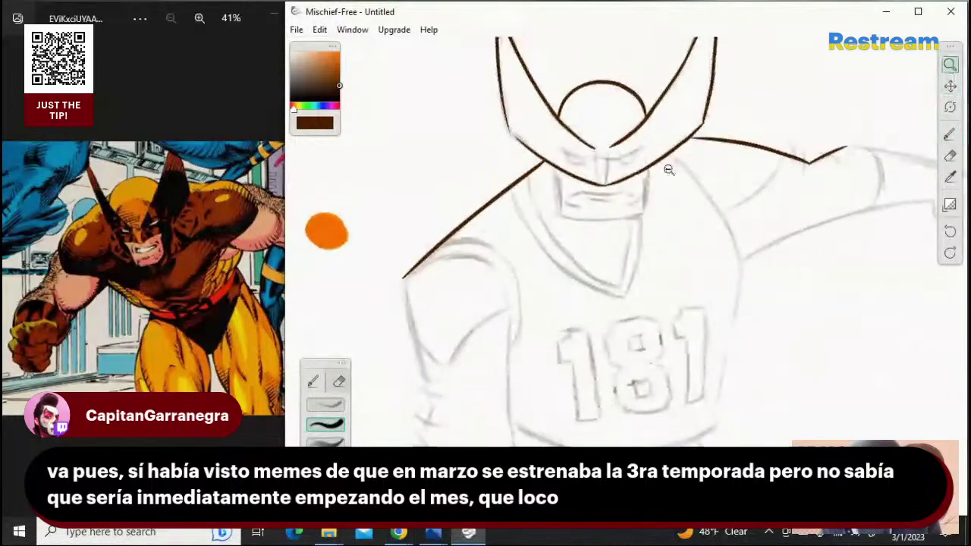
mouse_move(668, 170)
left_mouse_down()
mouse_move(794, 187)
mouse_move(778, 184)
left_mouse_up()
left_click(950, 135)
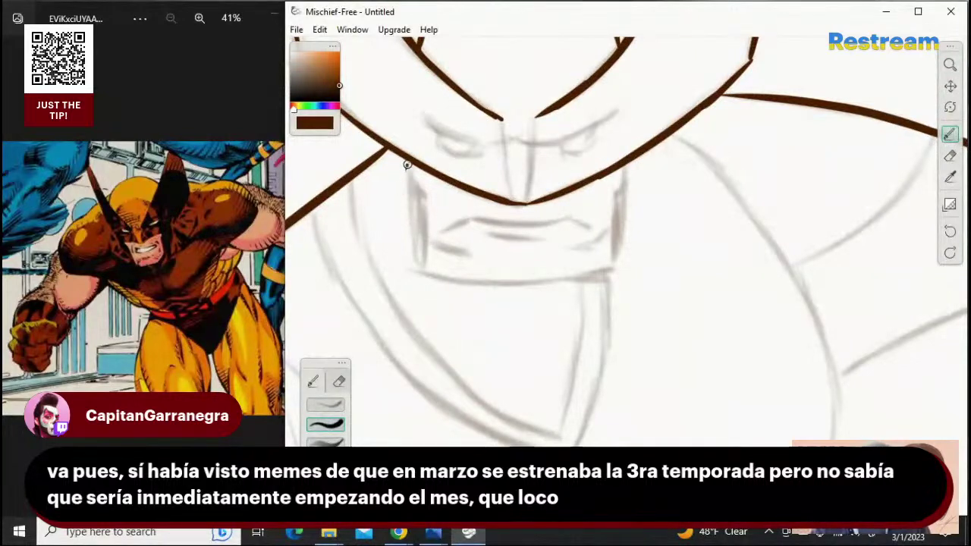
left_click_drag(405, 161, 414, 261)
key("ctrl+z")
left_click_drag(406, 162, 412, 251)
key("ctrl+z")
left_click_drag(407, 159, 412, 266)
key("ctrl+z")
left_click_drag(408, 160, 410, 266)
key("ctrl+z")
left_click_drag(408, 160, 416, 274)
key("ctrl+z")
left_click_drag(412, 162, 421, 273)
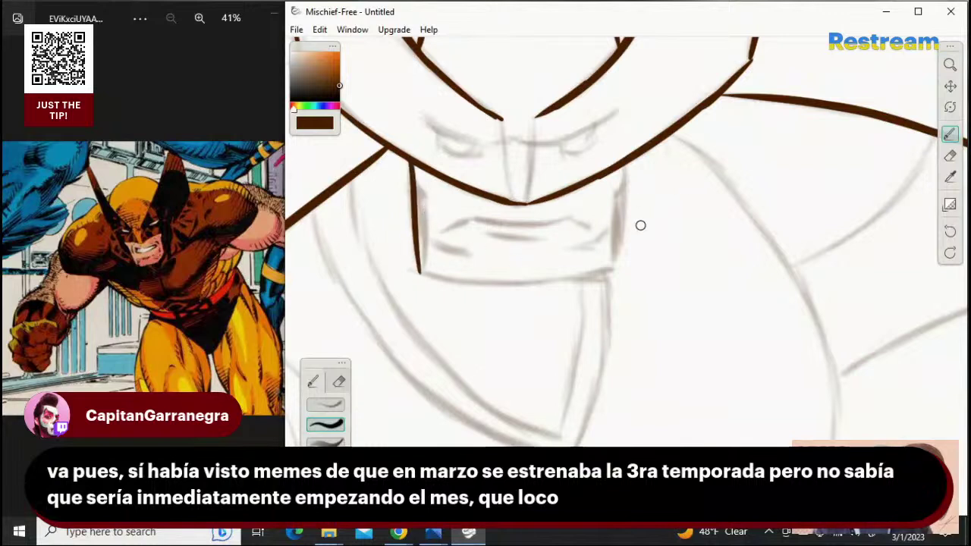
Redraw the left-hand jaw side as a slightly bowed line and ink the matching right-hand jaw side from the mask to the chin
key("ctrl+z")
left_click_drag(411, 164, 420, 266)
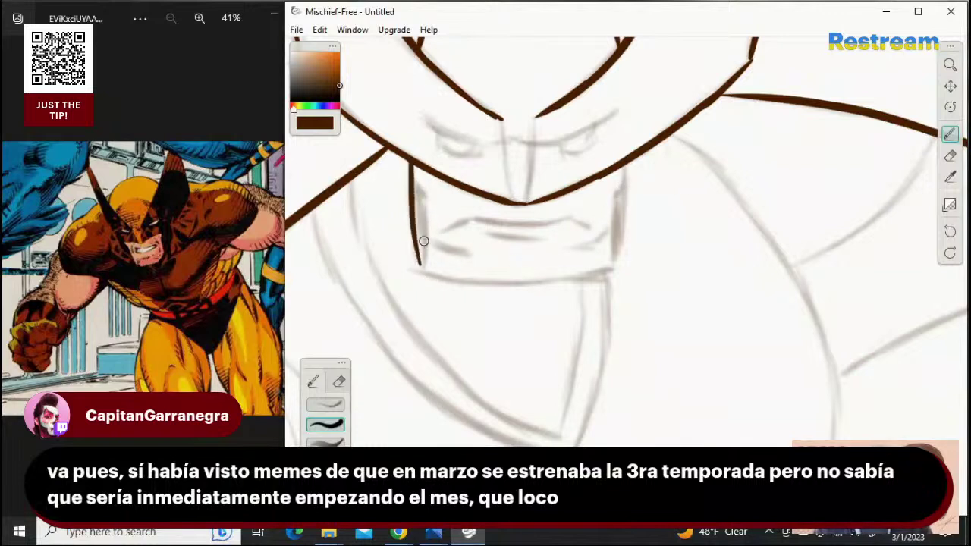
key("ctrl+z")
left_click_drag(414, 163, 423, 265)
key("ctrl+z")
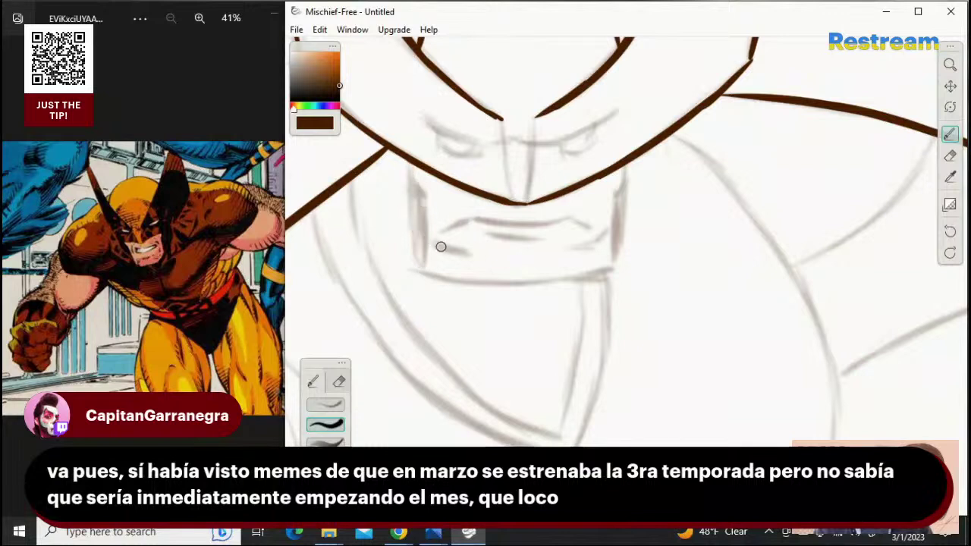
left_click_drag(410, 162, 415, 275)
key("ctrl+z")
left_click_drag(411, 162, 417, 267)
key("ctrl+z")
left_click_drag(412, 164, 418, 267)
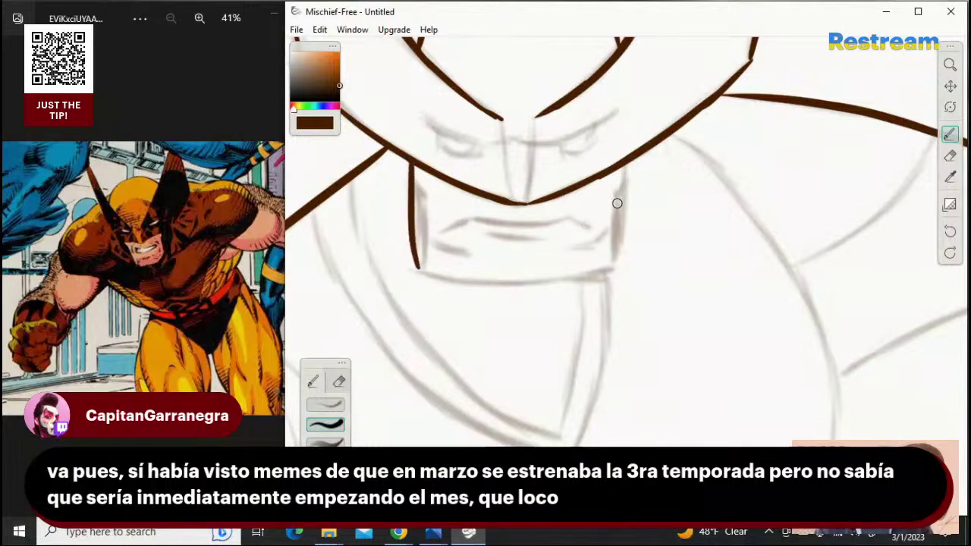
left_click_drag(623, 166, 611, 271)
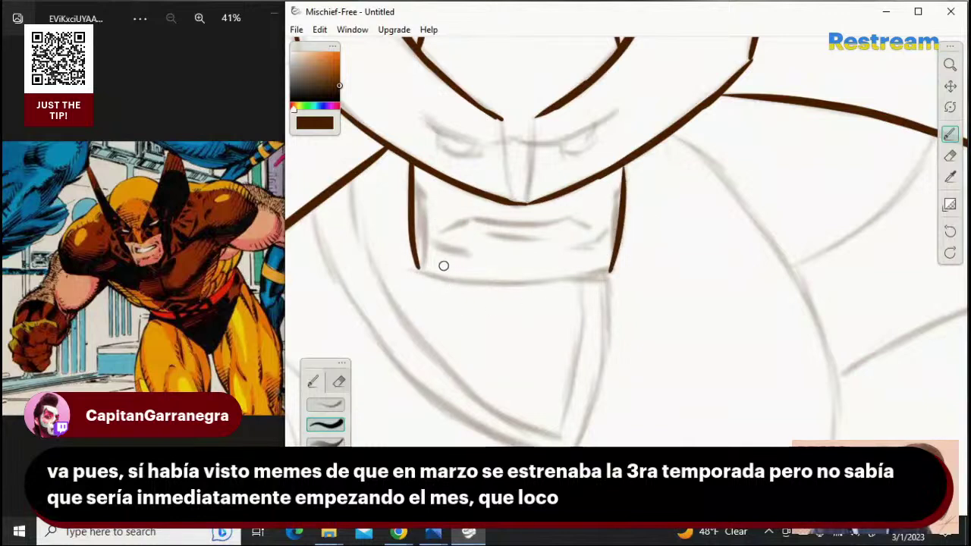
Ink the gently curved chin line between the jaw's lower corners and the frowning mouth line above it
left_click_drag(418, 270, 592, 275)
key("ctrl+z")
left_click_drag(419, 270, 593, 273)
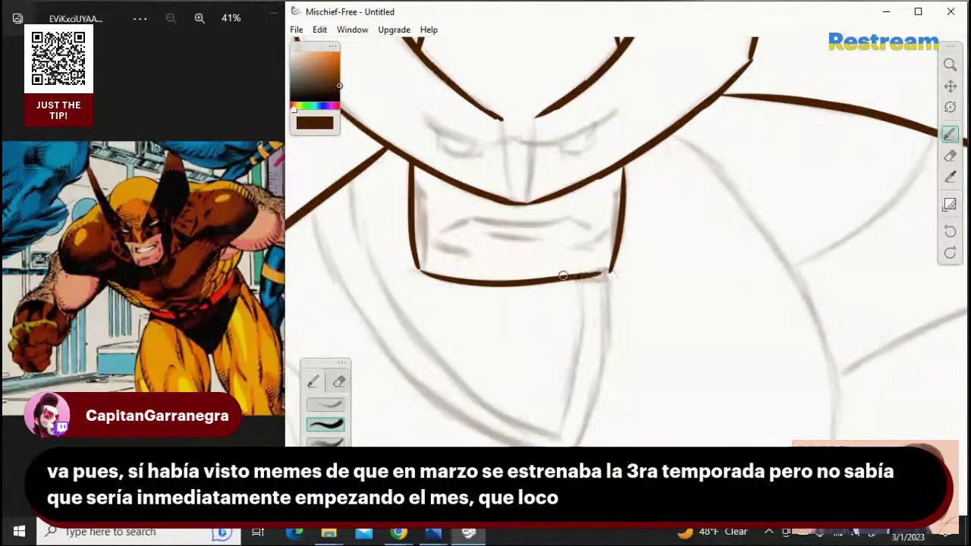
left_click_drag(538, 278, 615, 270)
key("ctrl+z")
key("ctrl+z")
left_click_drag(549, 278, 615, 270)
key("ctrl+z")
left_click_drag(540, 279, 615, 271)
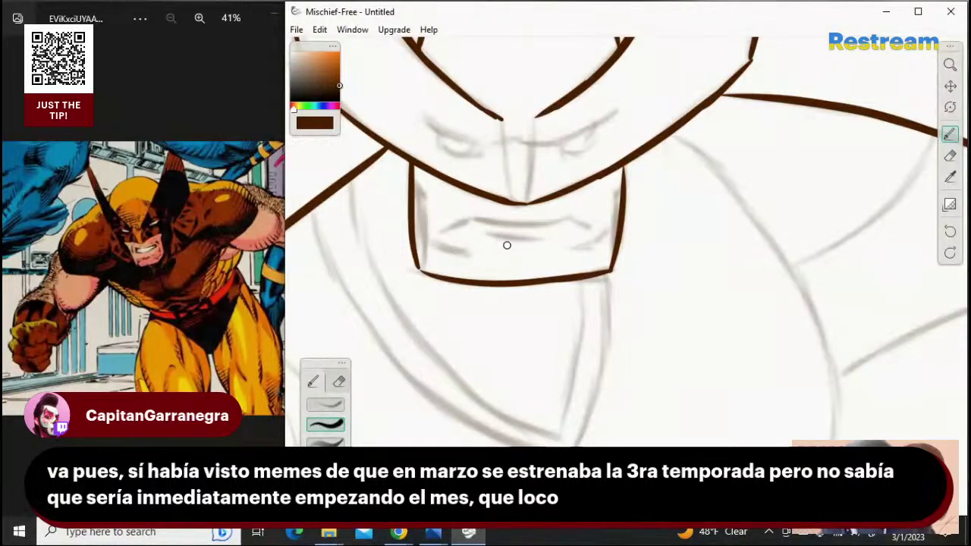
mouse_move(440, 230)
left_mouse_down()
mouse_move(475, 217)
mouse_move(586, 228)
left_mouse_up()
key("ctrl+z")
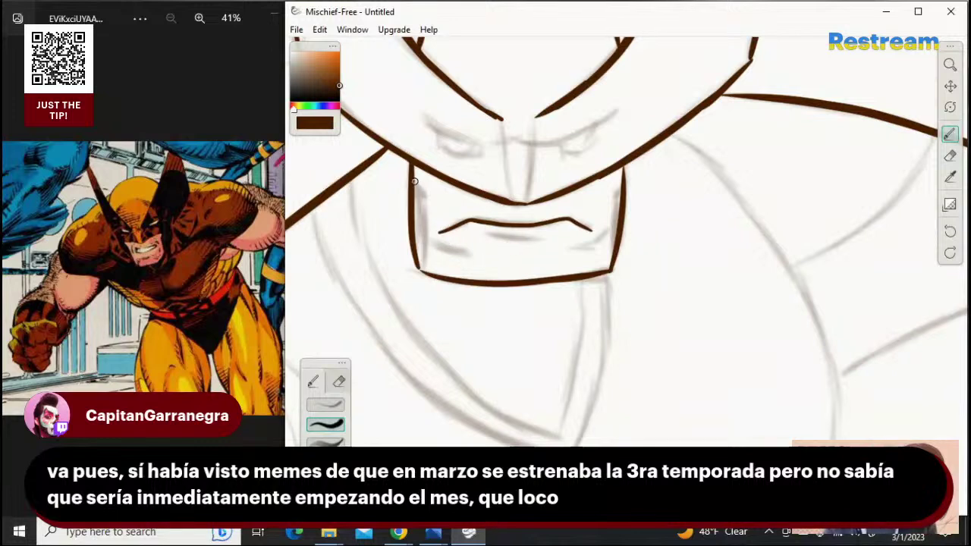
Ink the angular inner sideburn edge beside the left-hand jaw line, from the mask down to the chin corner
left_click_drag(425, 199, 420, 267)
key("ctrl+z")
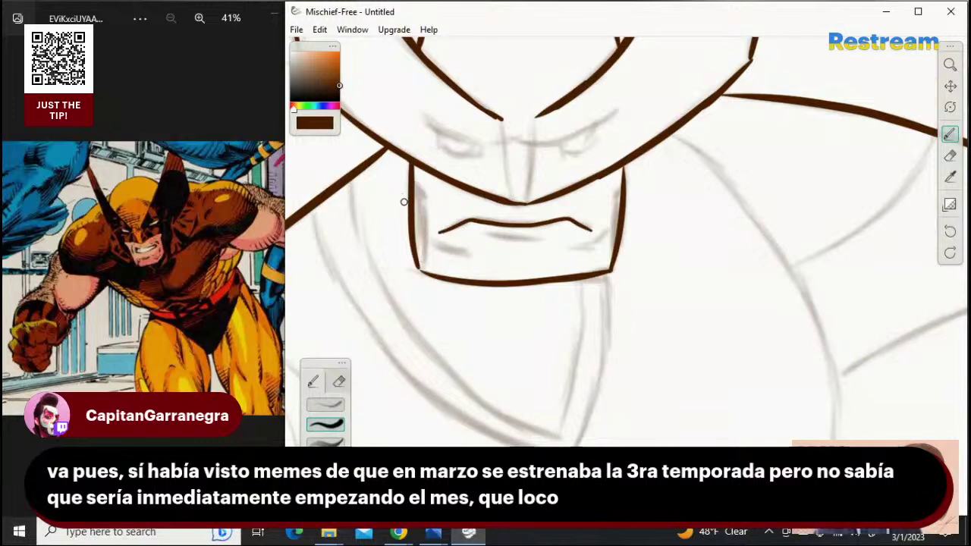
left_click_drag(417, 183, 428, 199)
key("ctrl+z")
left_click_drag(416, 170, 425, 187)
key("ctrl+z")
left_click_drag(415, 167, 428, 187)
left_click_drag(427, 188, 417, 271)
key("ctrl+z")
left_click_drag(427, 188, 421, 269)
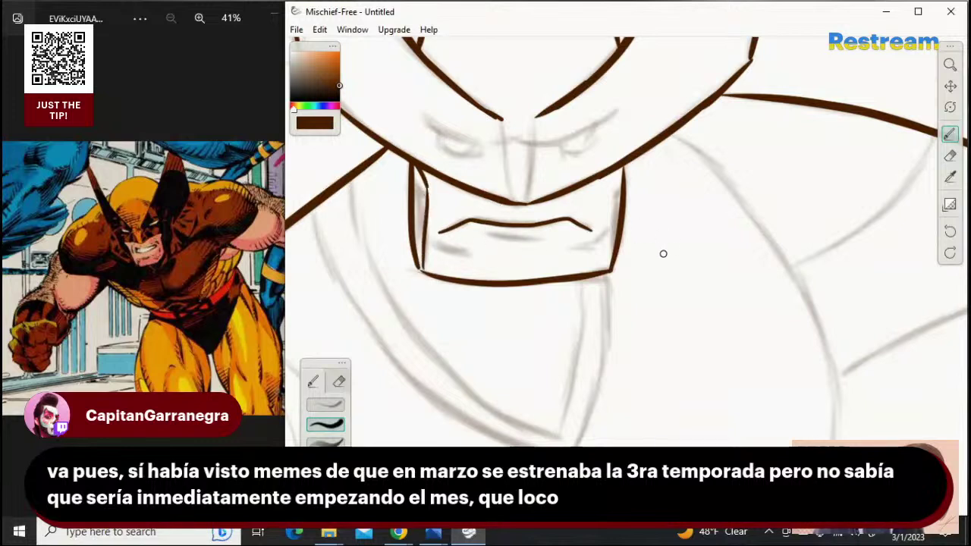
Ink the mirrored inner sideburn edge beside the right-hand jaw line, ending at the chin corner
mouse_move(622, 168)
left_mouse_down()
mouse_move(609, 193)
mouse_move(610, 273)
left_mouse_up()
key("ctrl+z")
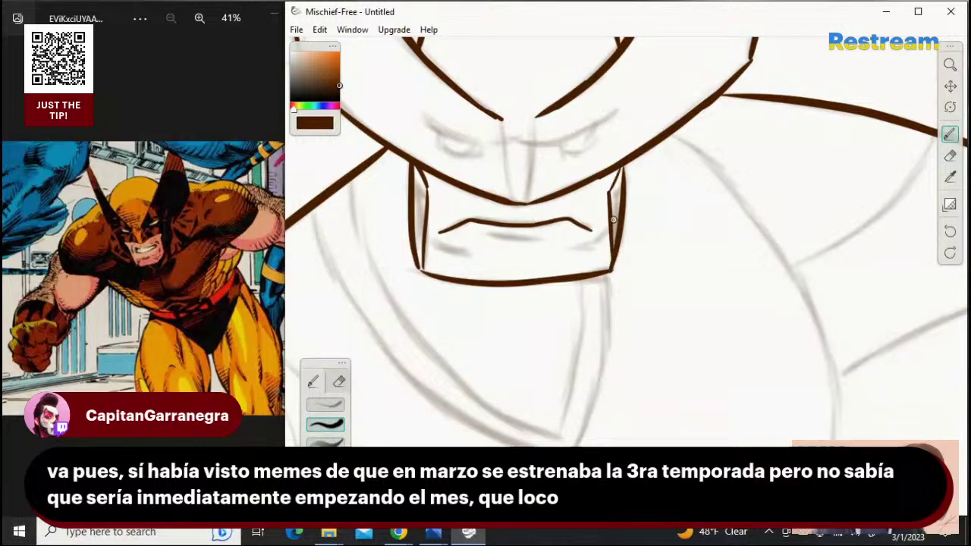
key("ctrl+z")
left_click_drag(609, 192, 610, 274)
Ink the short lower-lip line beneath the mouth and a small curved crease at each mouth corner
left_click_drag(489, 232, 540, 242)
key("ctrl+z")
key("ctrl+z")
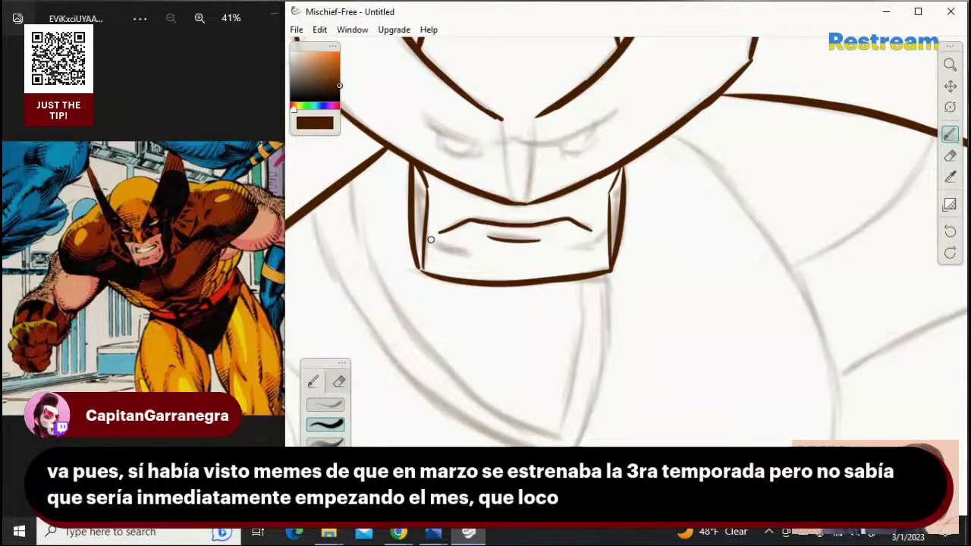
left_click_drag(430, 240, 459, 243)
left_click_drag(576, 238, 604, 243)
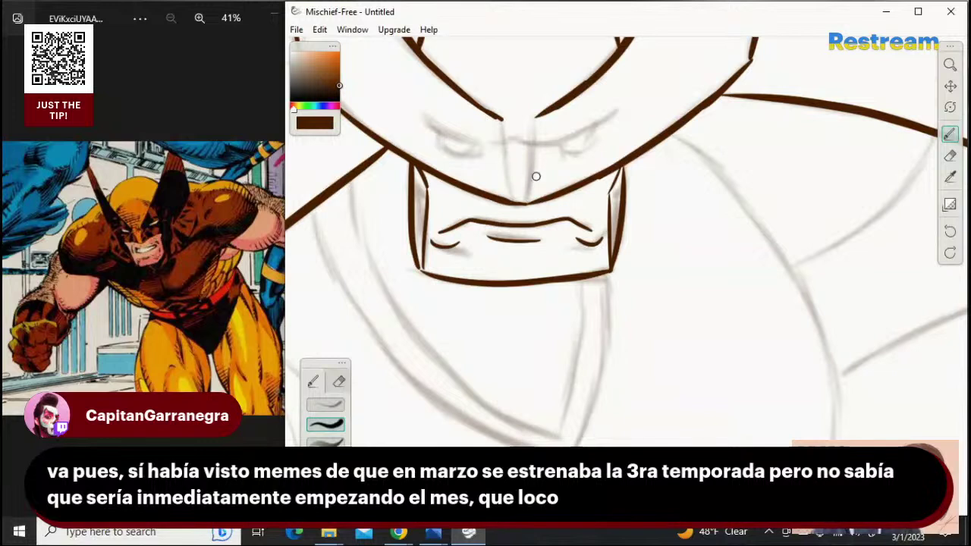
Ink the two converging nose lines from the inner ends of the mask's forehead edges to the mask's lower point
left_click_drag(500, 121, 514, 213)
key("ctrl+z")
left_click_drag(499, 120, 508, 211)
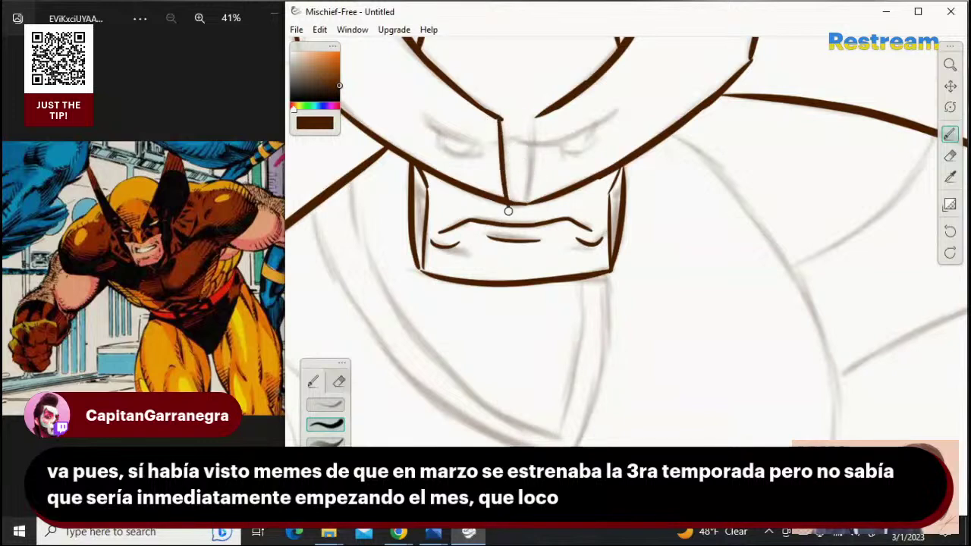
key("ctrl+z")
left_click_drag(500, 120, 512, 204)
left_click_drag(535, 117, 525, 203)
key("ctrl+z")
left_click_drag(534, 116, 525, 204)
key("ctrl+z")
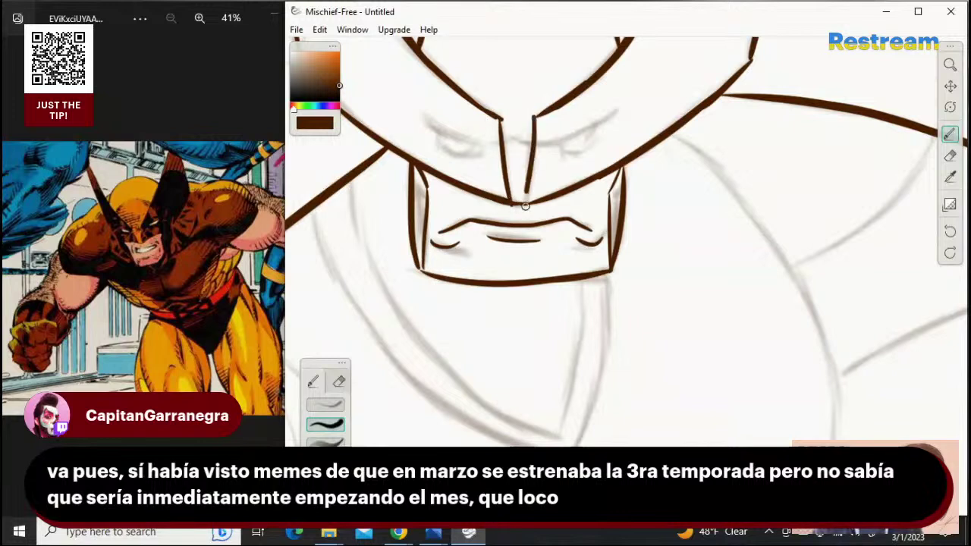
Ink both angry brow lines, each slanting down towards the nose and hooking up at its inner end
left_click_drag(428, 115, 501, 139)
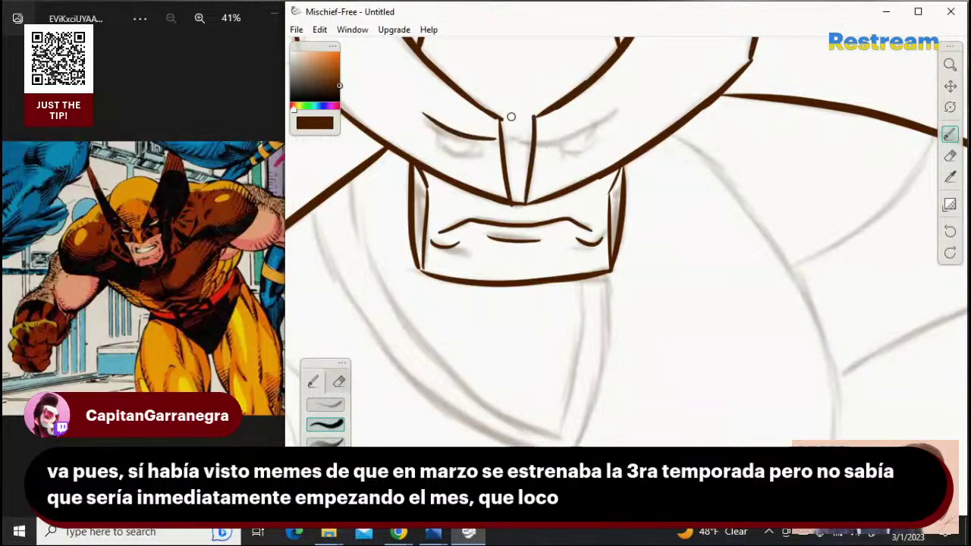
key("ctrl+z")
mouse_move(428, 115)
left_mouse_down()
mouse_move(501, 138)
mouse_move(516, 126)
mouse_move(533, 145)
mouse_move(594, 132)
left_mouse_up()
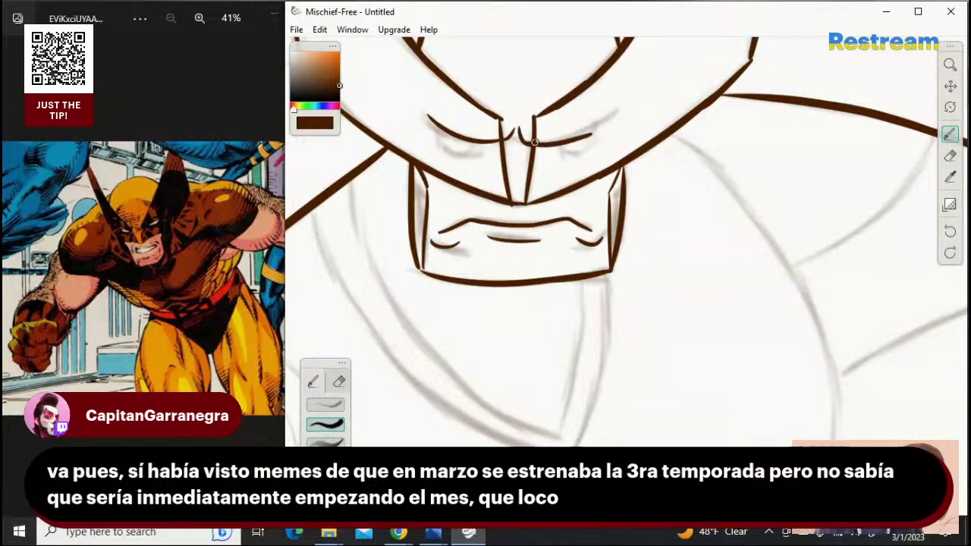
key("ctrl+z")
left_click_drag(524, 142, 611, 112)
Ink the curved lower outline of both eyes, closing each against the brow line above it
mouse_move(437, 127)
left_mouse_down()
mouse_move(462, 153)
mouse_move(478, 145)
mouse_move(441, 142)
mouse_move(449, 151)
mouse_move(487, 144)
left_mouse_up()
key("ctrl+z")
key("ctrl+z")
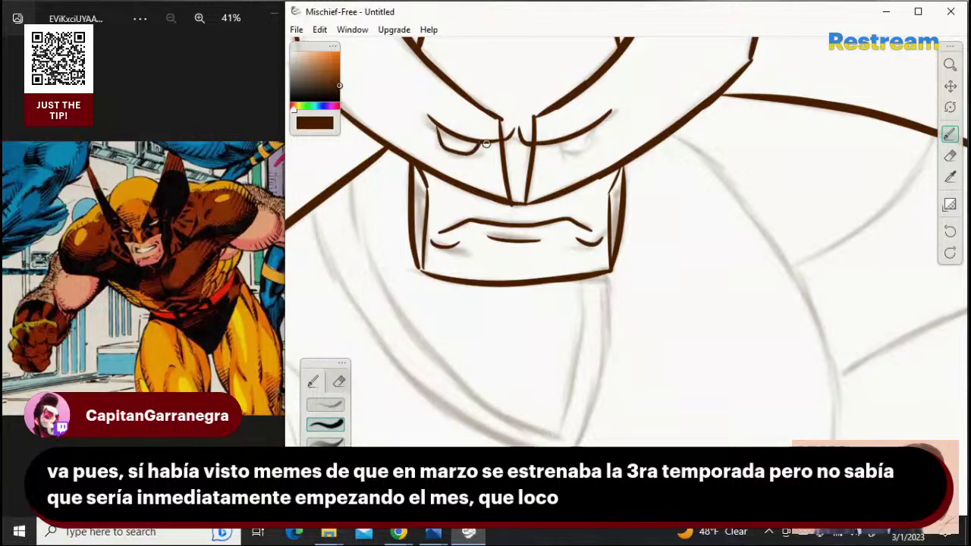
mouse_move(559, 141)
left_mouse_down()
mouse_move(581, 154)
mouse_move(600, 118)
left_mouse_up()
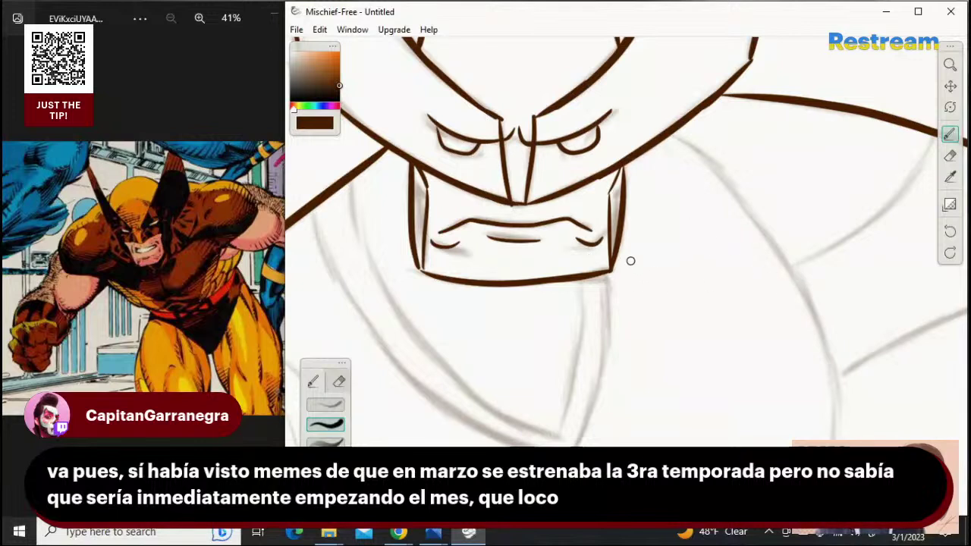
left_click(955, 67)
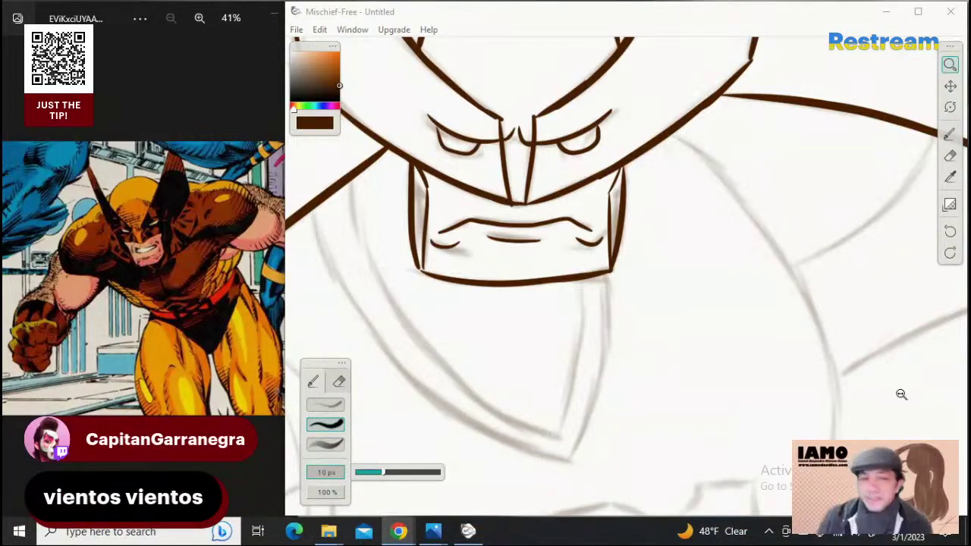
left_click(952, 66)
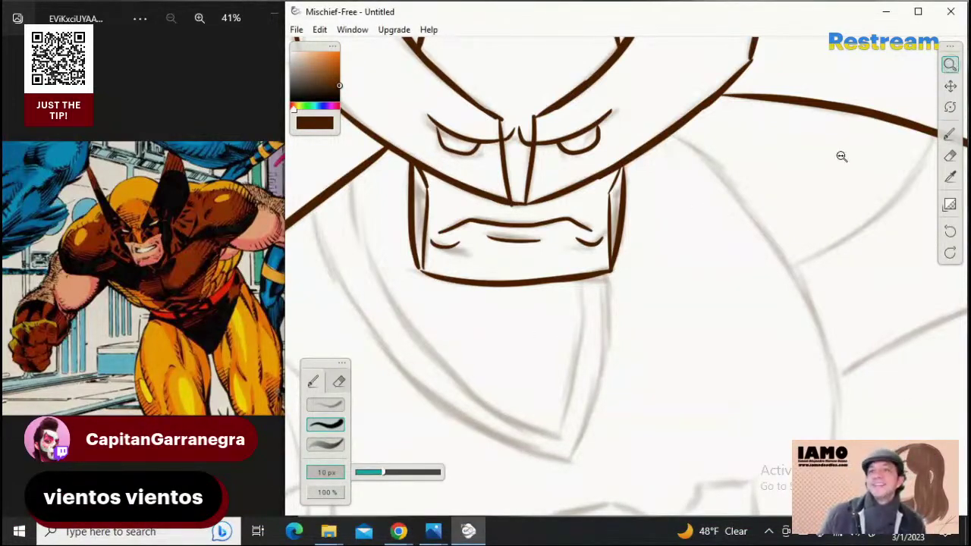
left_click_drag(830, 170, 702, 191)
mouse_move(799, 198)
left_mouse_down()
mouse_move(842, 195)
mouse_move(673, 219)
mouse_move(696, 243)
mouse_move(665, 191)
mouse_move(675, 194)
left_mouse_up()
left_click(950, 86)
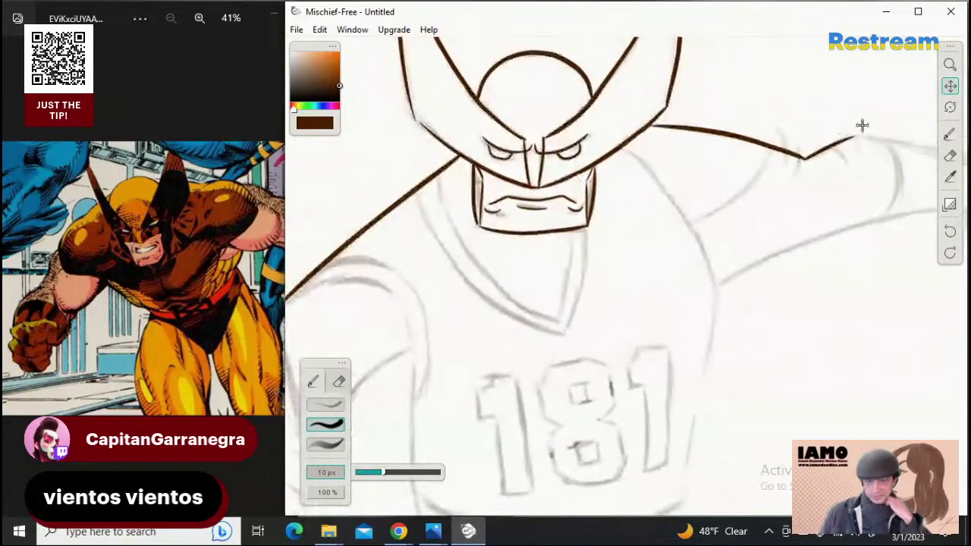
left_click(949, 134)
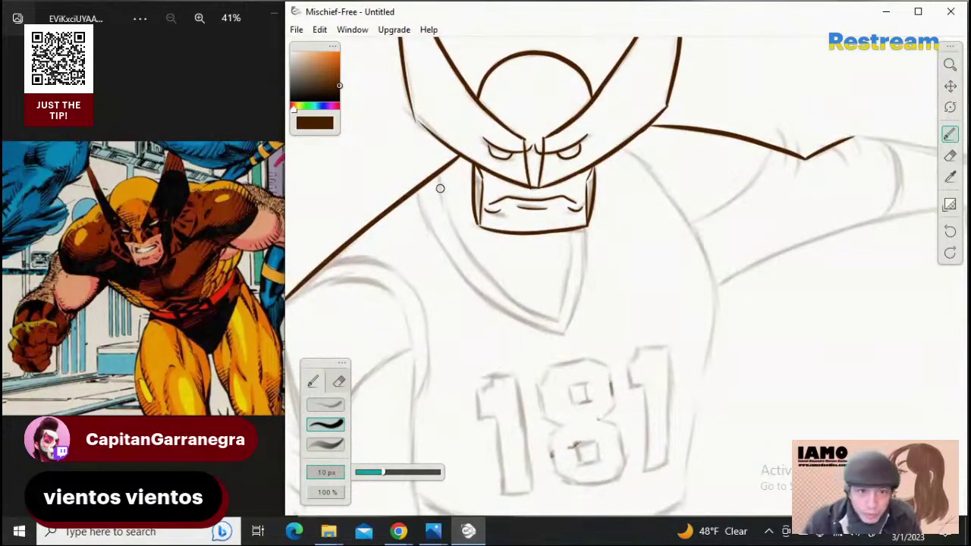
left_click_drag(440, 188, 479, 265)
key("ctrl+z")
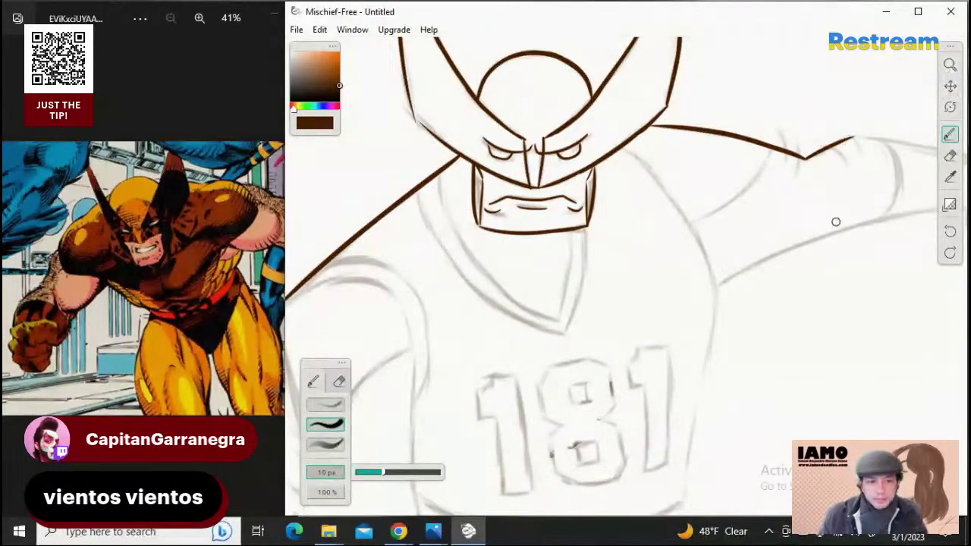
Try the outstretched forearm's upper line with thicker strokes, undo them, and reduce the brush size to 8 px
left_click(950, 66)
left_click_drag(883, 138, 929, 99)
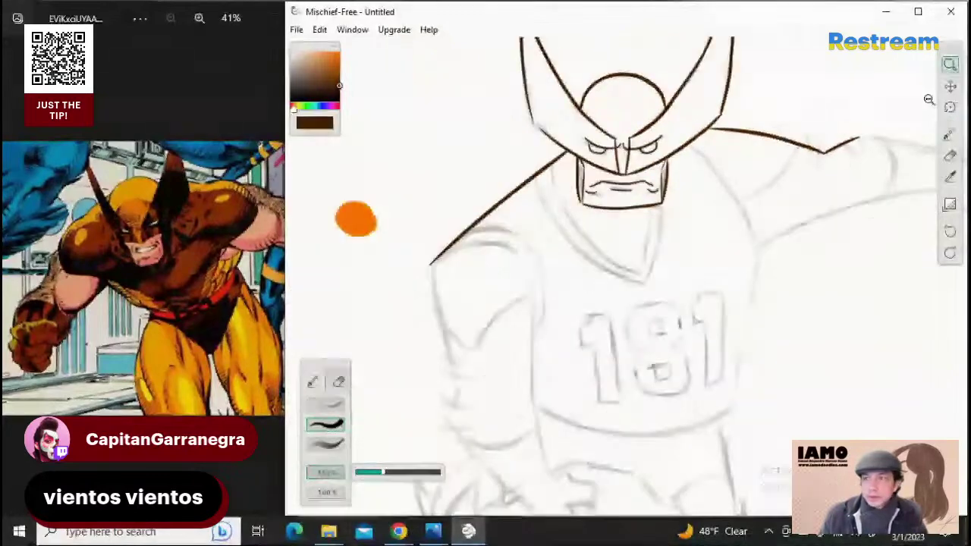
left_click(950, 86)
left_click_drag(814, 170, 531, 215)
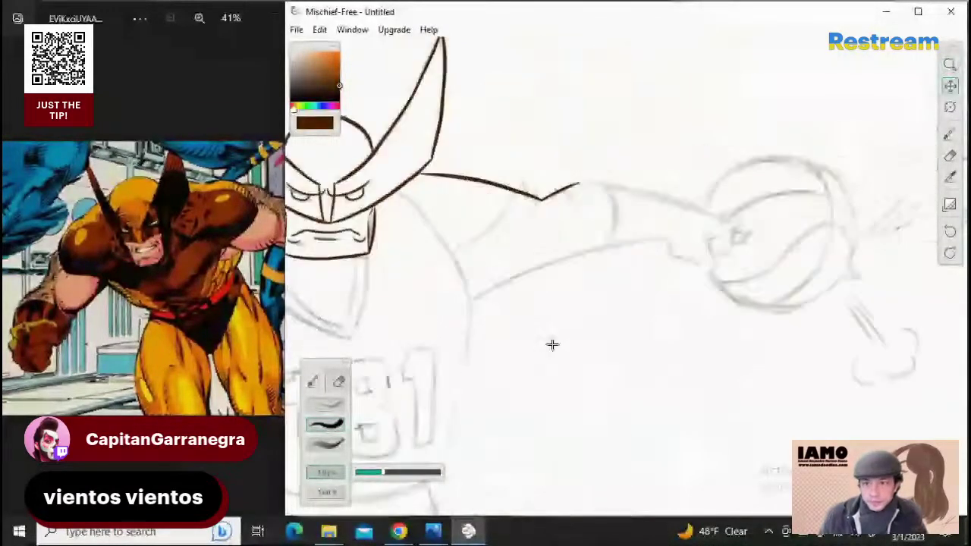
left_click(336, 425)
left_click(402, 475)
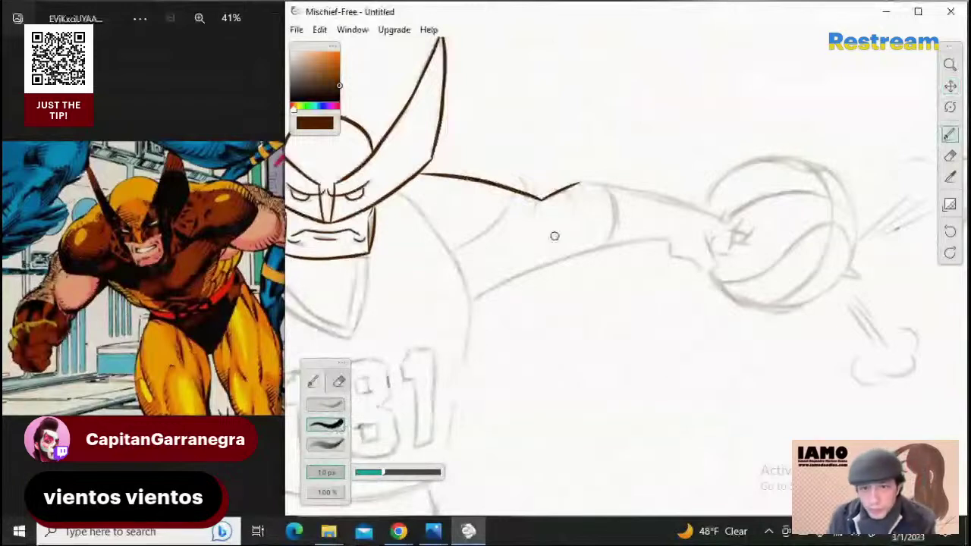
left_click_drag(571, 179, 694, 193)
key("ctrl+z")
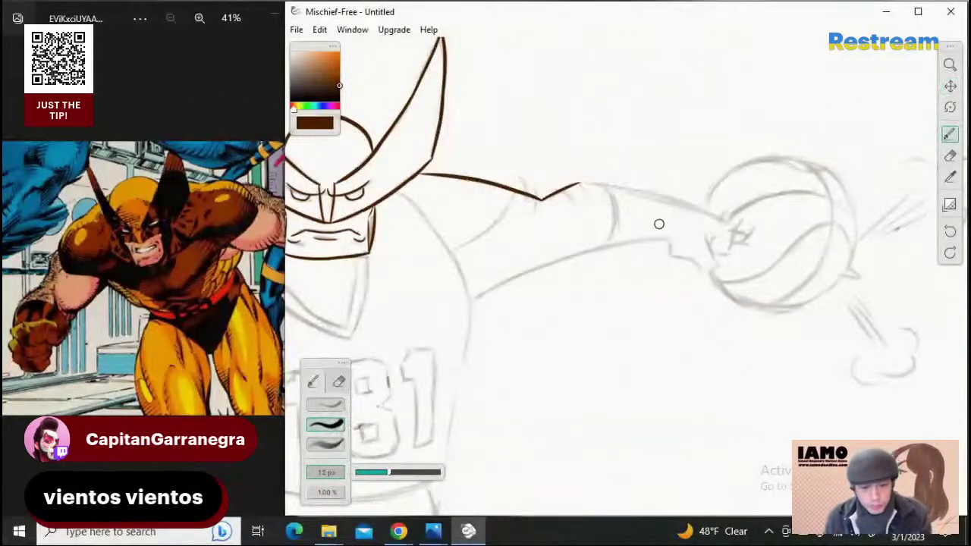
key("bracketleft")
left_click_drag(567, 176, 668, 196)
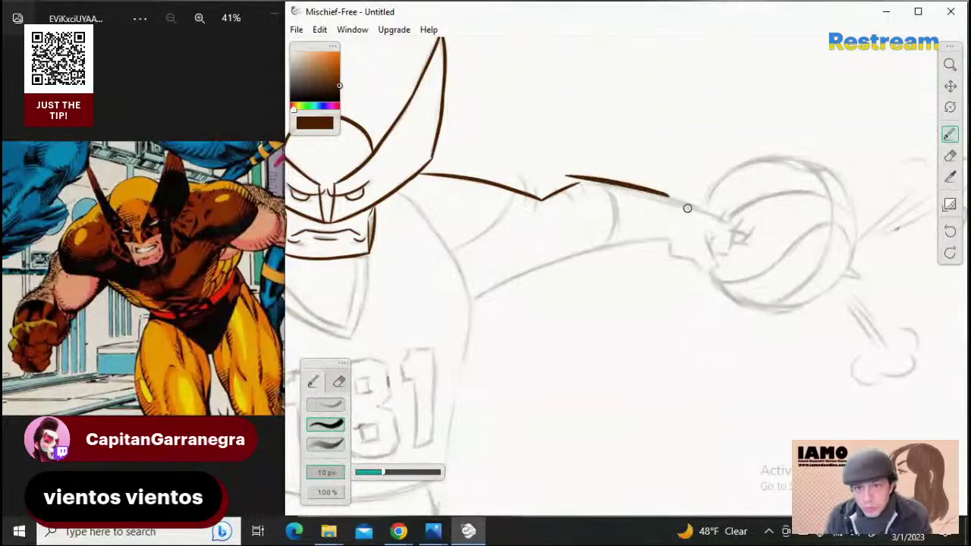
key("ctrl+z")
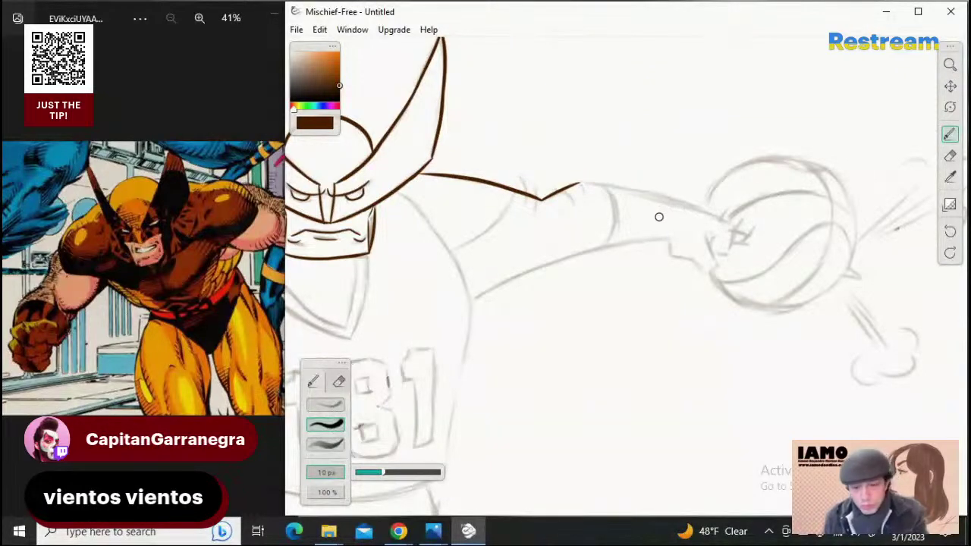
key("bracketleft")
key("bracketleft")
Ink the outstretched forearm's upper contour from the raised glove edge to the top of the fist
left_click_drag(567, 184, 695, 210)
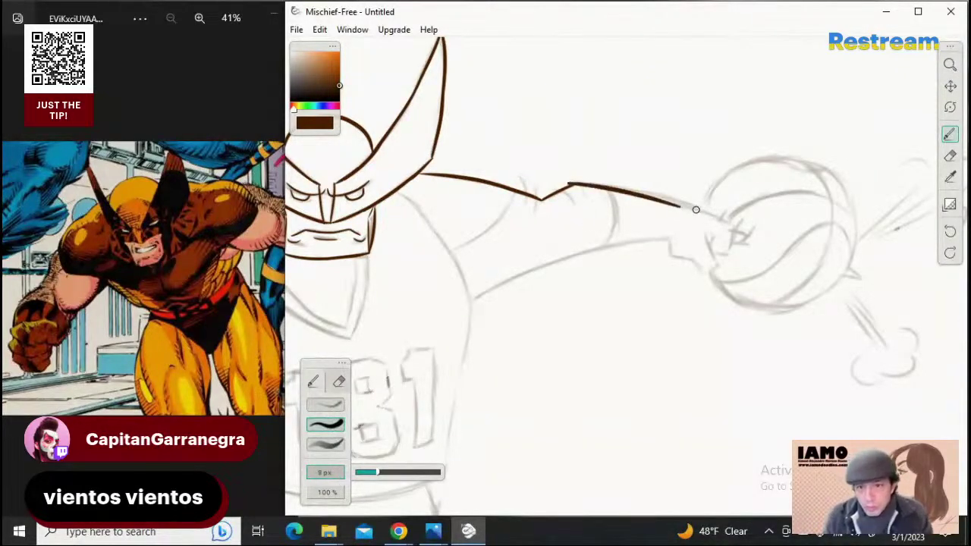
key("ctrl+z")
left_click_drag(580, 182, 679, 205)
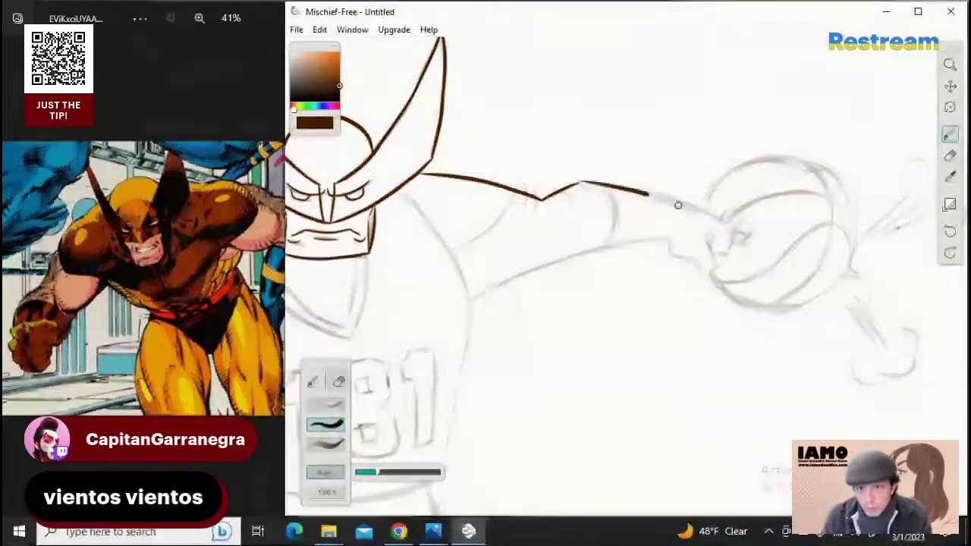
key("ctrl+z")
left_click_drag(581, 181, 737, 226)
key("ctrl+z")
Ink the outstretched fist's front edge, the stepped finger contours and the underside back to the wrist
mouse_move(681, 204)
left_mouse_down()
mouse_move(734, 231)
mouse_move(733, 221)
mouse_move(729, 257)
left_mouse_up()
key("ctrl+z")
mouse_move(732, 222)
left_mouse_down()
mouse_move(724, 263)
mouse_move(732, 255)
mouse_move(711, 245)
mouse_move(717, 268)
left_mouse_up()
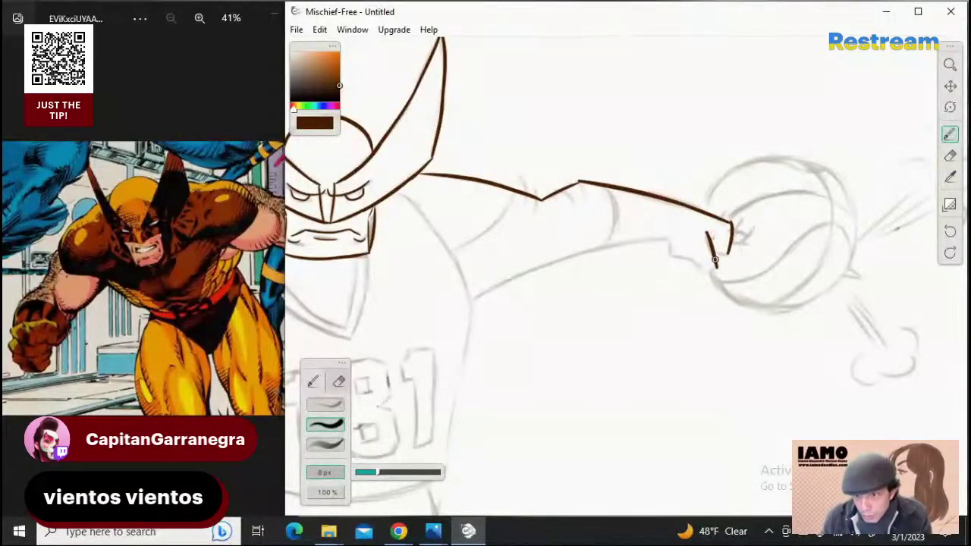
key("ctrl+z")
left_click_drag(704, 232, 719, 267)
key("ctrl+z")
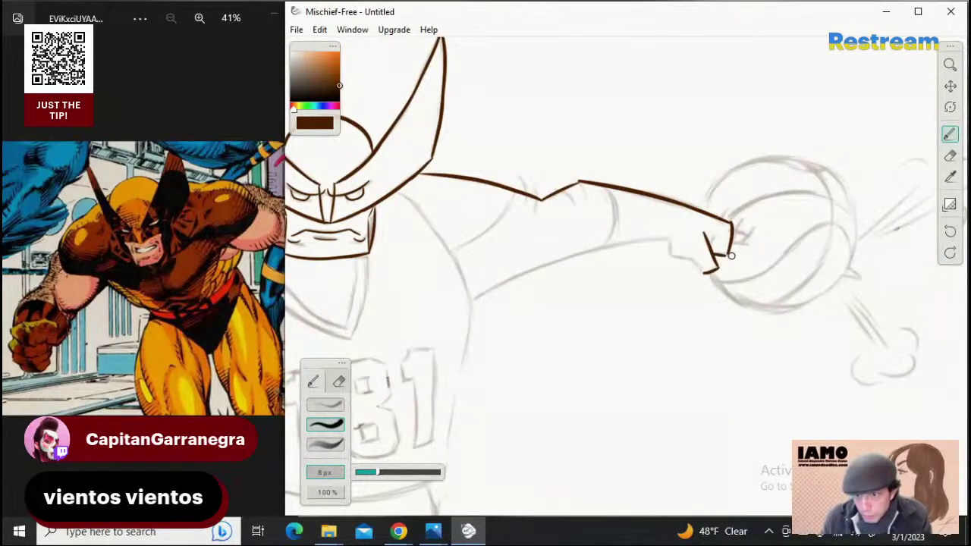
key("ctrl+z")
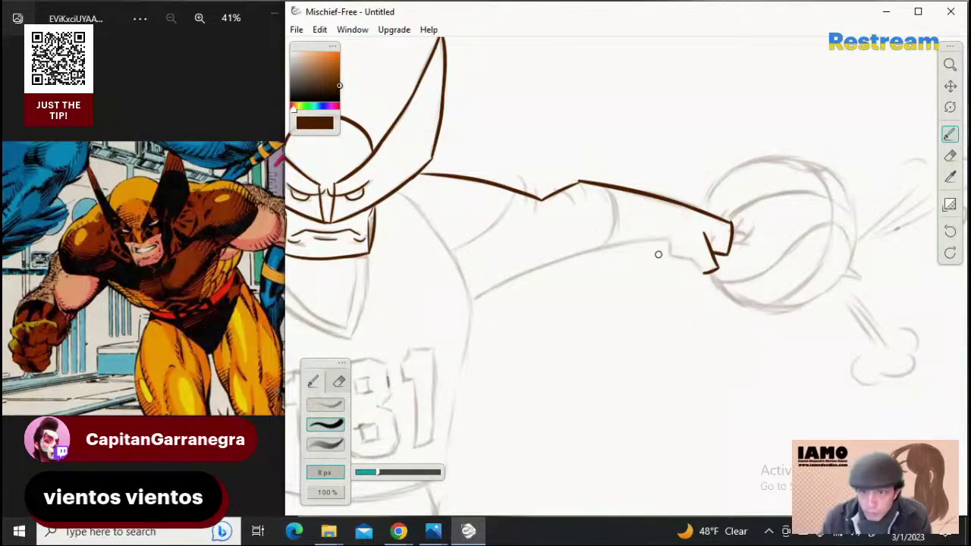
left_click_drag(670, 239, 668, 251)
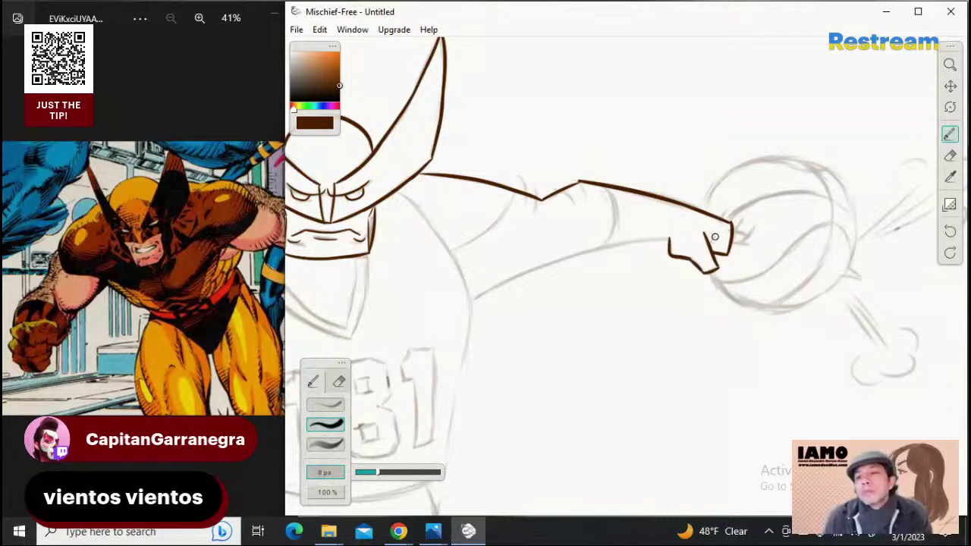
Ink the short crease between the outstretched fist's fingers and start the forearm's underside line from the wrist
key("ctrl+z")
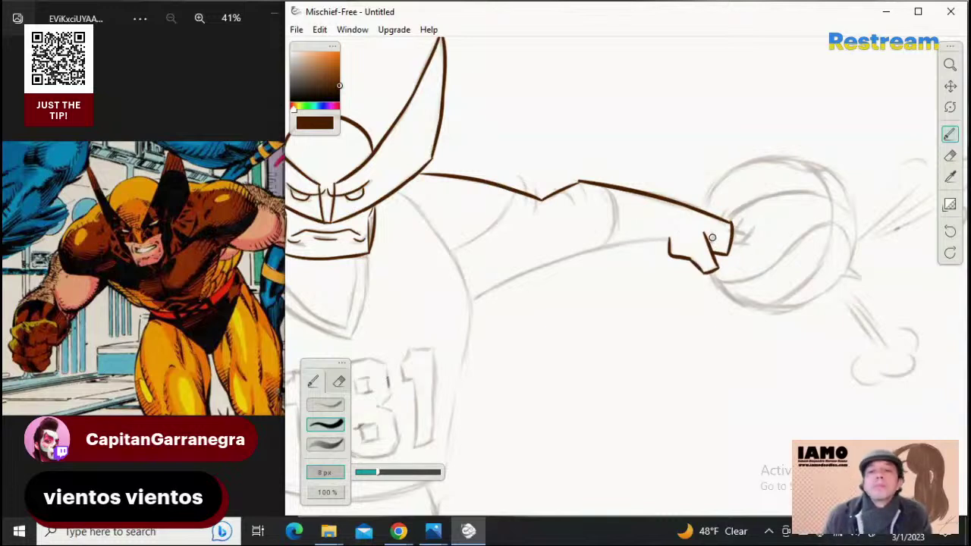
left_click_drag(713, 237, 602, 249)
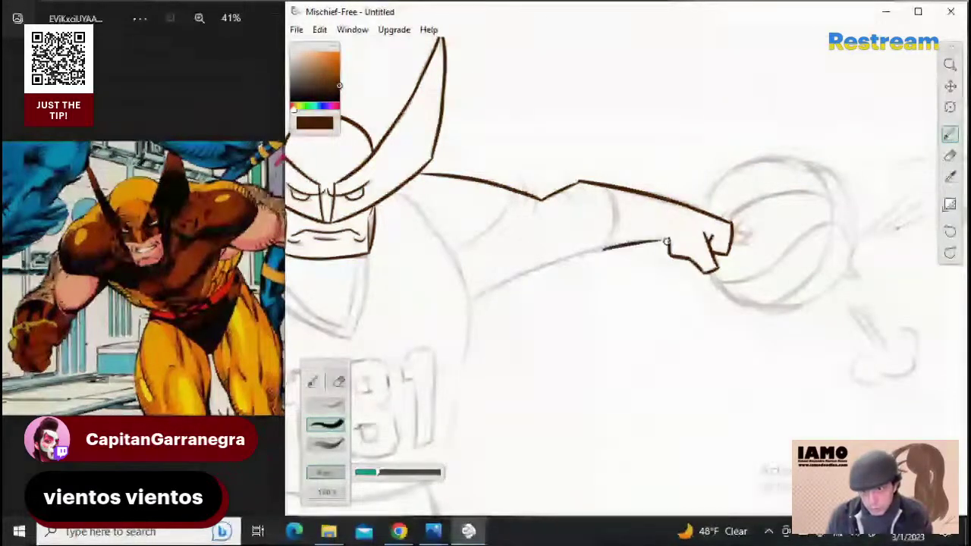
key("ctrl+z")
left_click_drag(668, 238, 540, 265)
key("ctrl+z")
left_click_drag(637, 243, 534, 269)
key("ctrl+z")
key("ctrl+z")
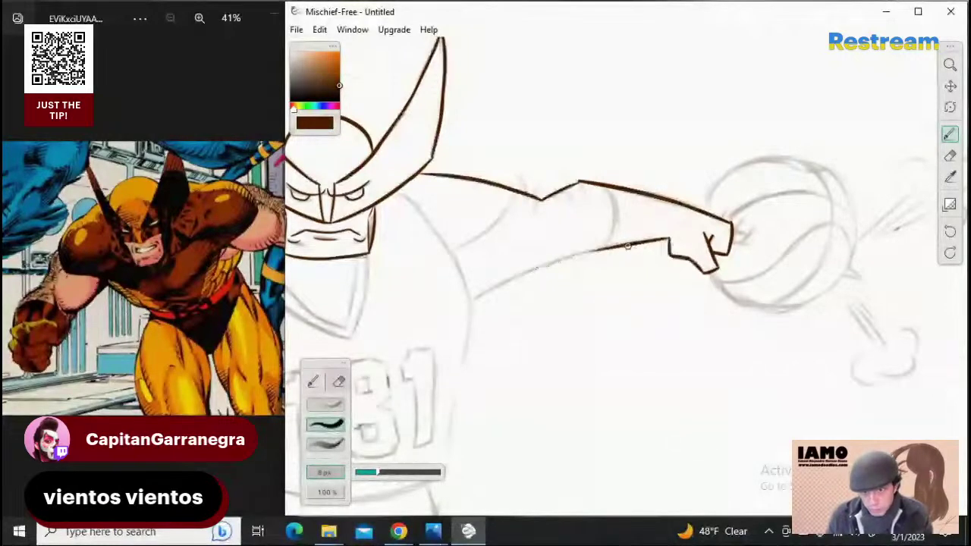
left_click_drag(652, 241, 539, 265)
key("ctrl+z")
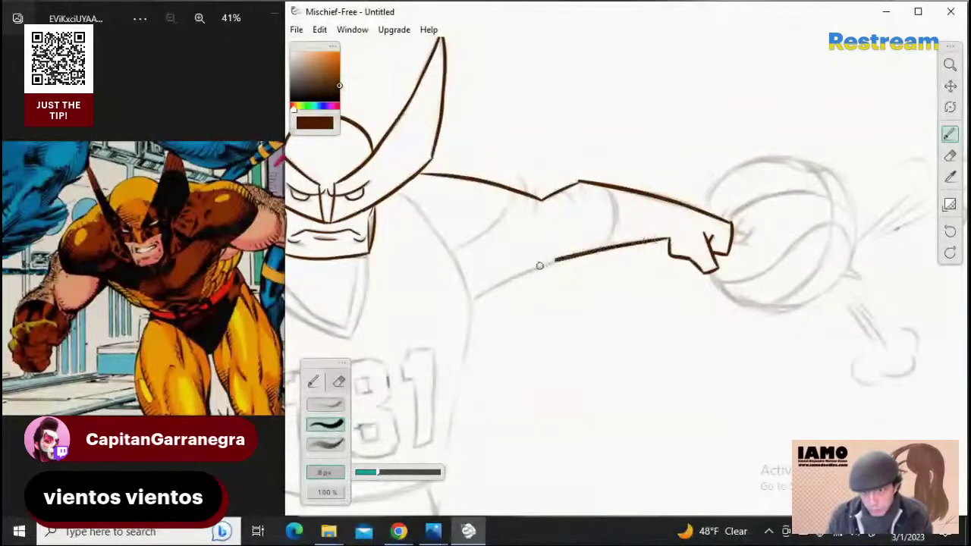
Extend the outstretched arm's underside line in a smooth curve to the side of the jersey
key("ctrl+z")
mouse_move(649, 241)
left_mouse_down()
mouse_move(525, 277)
mouse_move(574, 258)
mouse_move(497, 291)
left_mouse_up()
key("ctrl+z")
left_click_drag(588, 253, 484, 294)
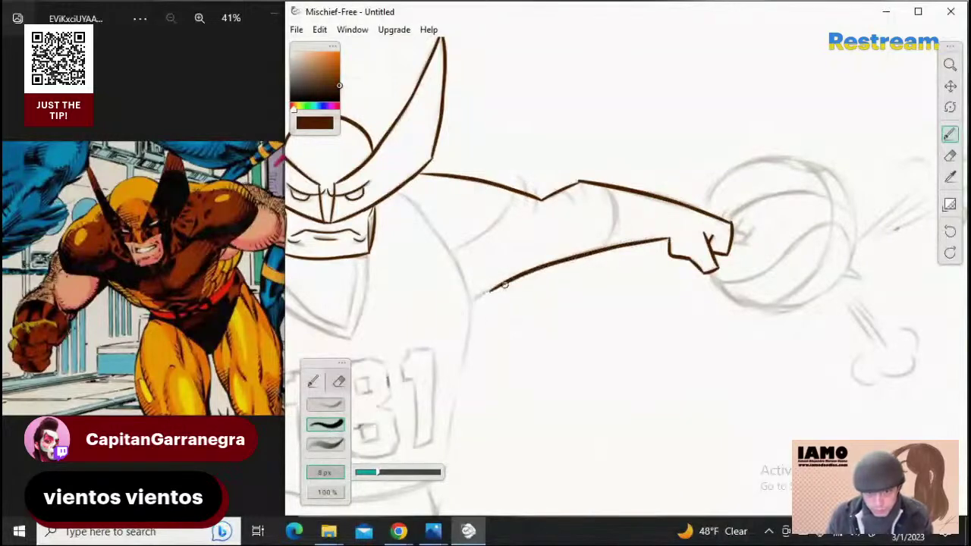
key("ctrl+z")
left_click_drag(598, 250, 484, 294)
key("ctrl+z")
left_click_drag(562, 261, 474, 302)
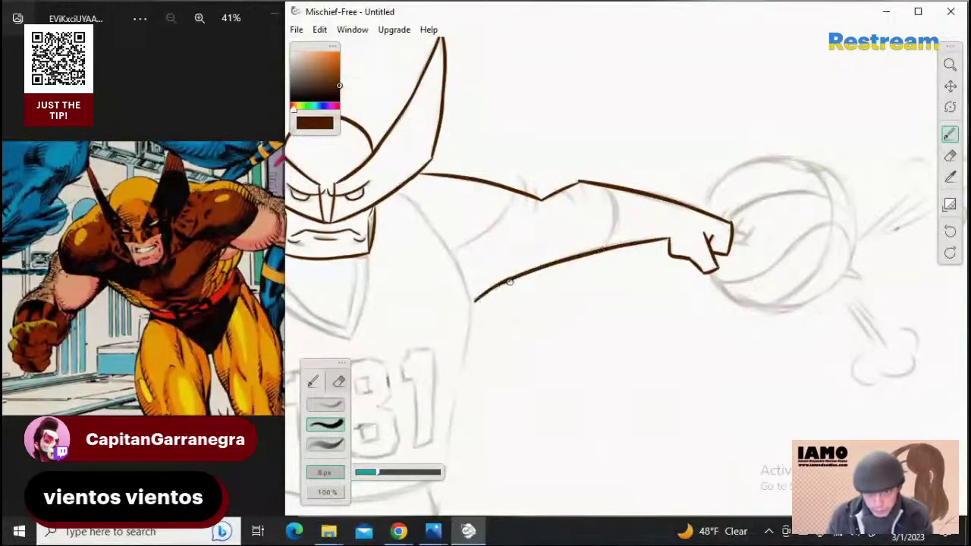
key("ctrl+z")
left_click_drag(519, 276, 472, 304)
key("ctrl+z")
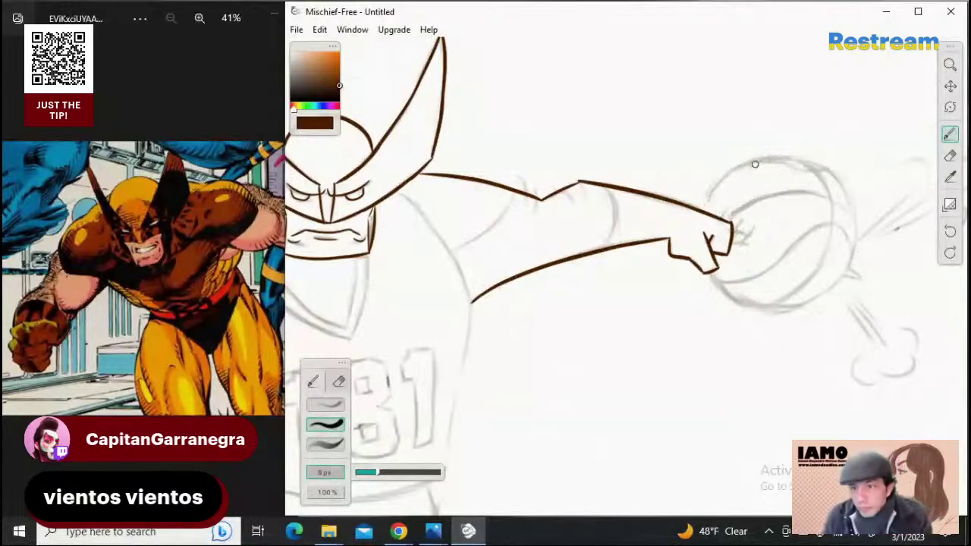
left_click_drag(776, 158, 712, 209)
key("ctrl+z")
left_click_drag(775, 157, 712, 208)
key("ctrl+z")
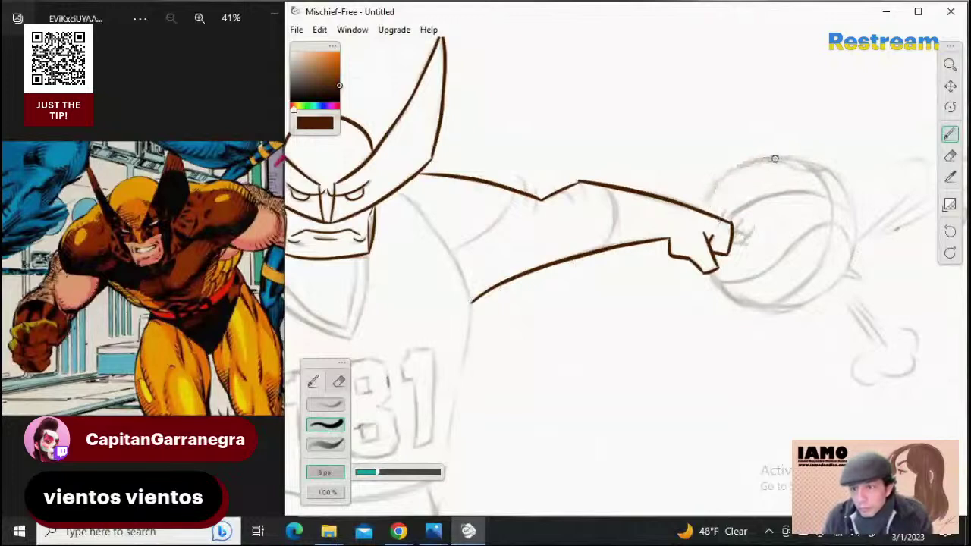
left_click_drag(775, 157, 713, 202)
key("ctrl+z")
mouse_move(776, 157)
left_mouse_down()
mouse_move(756, 161)
mouse_move(712, 209)
left_mouse_up()
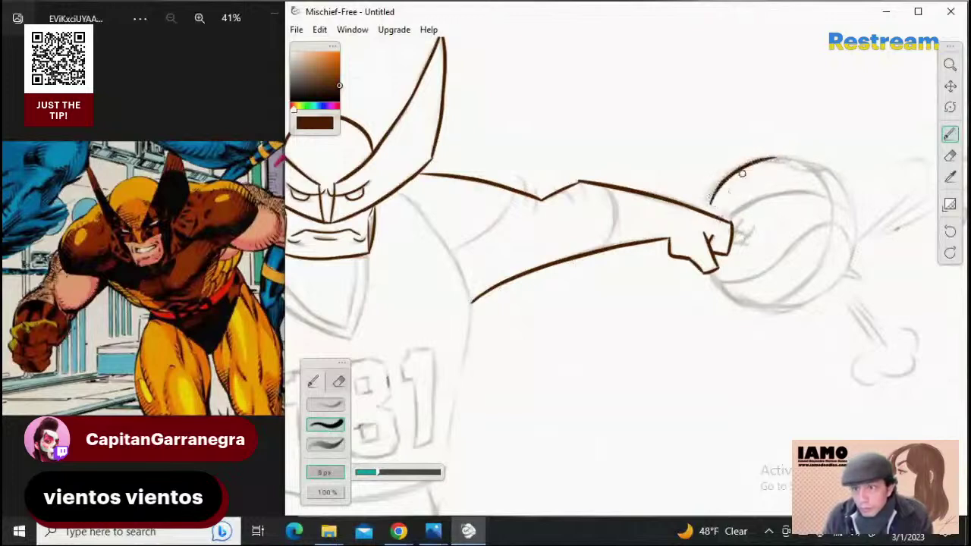
key("ctrl+z")
left_click_drag(776, 158, 713, 209)
key("ctrl+z")
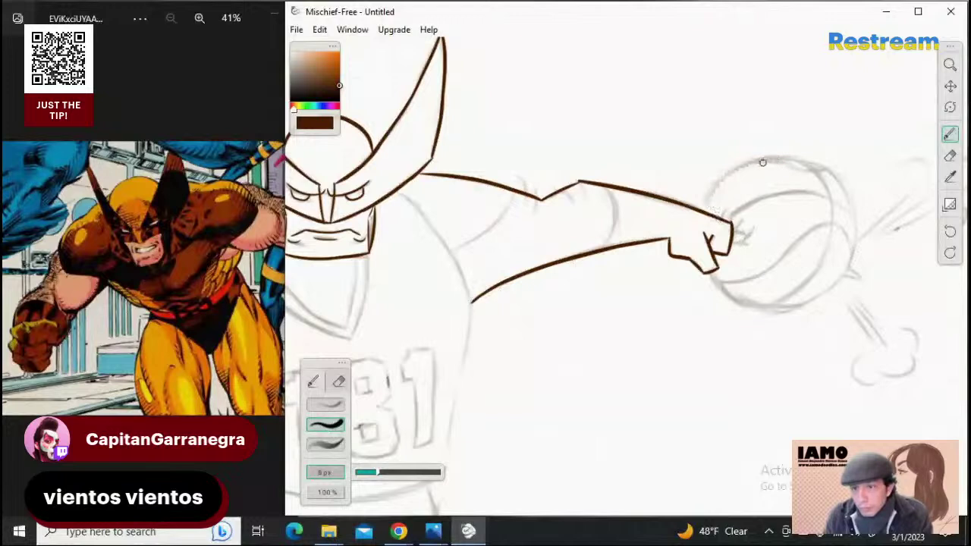
Ink the basketball's upper-left arc from the top of the ball down to the glove
left_click_drag(775, 158, 707, 203)
key("ctrl+z")
mouse_move(774, 158)
left_mouse_down()
mouse_move(709, 205)
mouse_move(756, 160)
mouse_move(712, 196)
mouse_move(707, 211)
left_mouse_up()
key("ctrl+z")
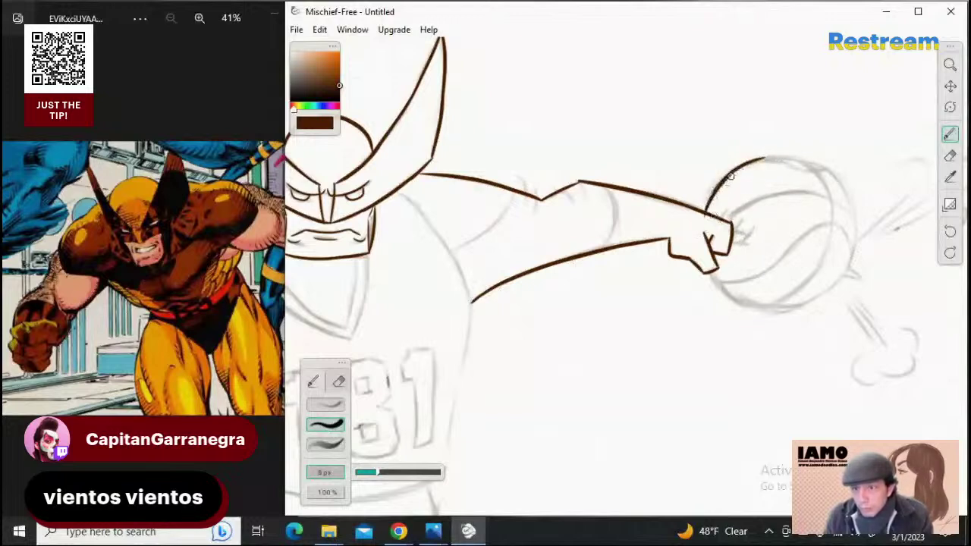
key("ctrl+z")
left_click_drag(745, 164, 707, 214)
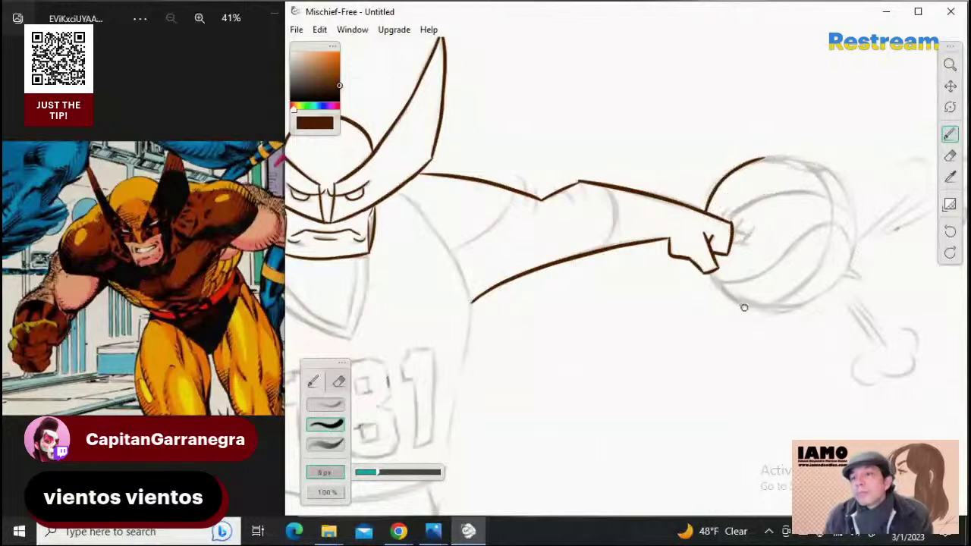
Ink the basketball's lower-left arc from beneath the fist to the bottom of the ball
left_click_drag(711, 272, 757, 309)
key("ctrl+z")
key("ctrl+z")
left_click_drag(711, 272, 761, 306)
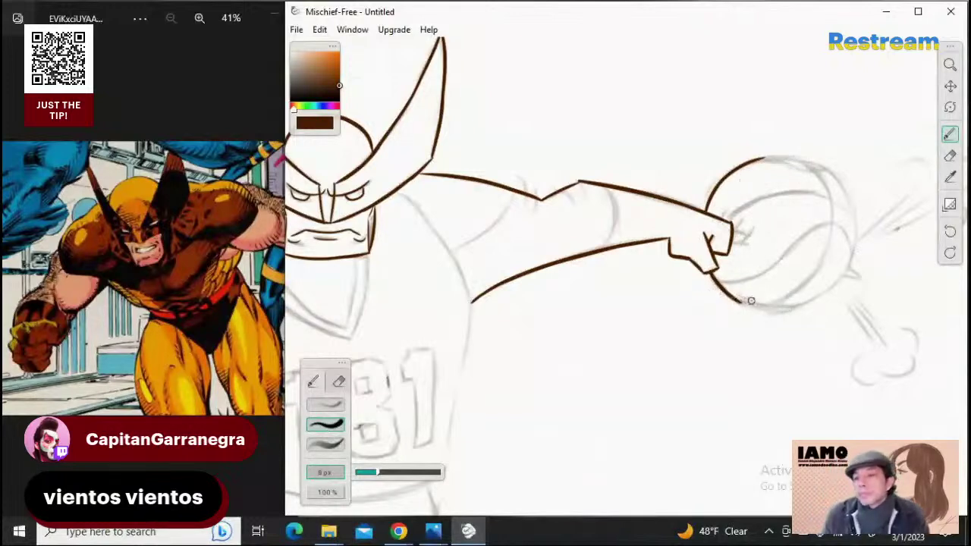
key("ctrl+z")
mouse_move(711, 272)
left_mouse_down()
mouse_move(733, 299)
mouse_move(772, 307)
mouse_move(815, 300)
left_mouse_up()
key("ctrl+z")
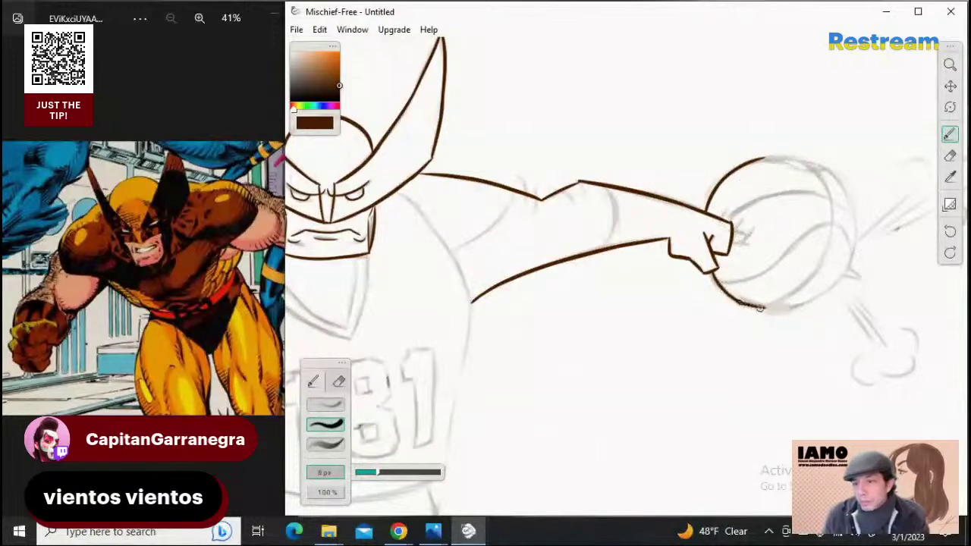
left_click_drag(750, 306, 803, 305)
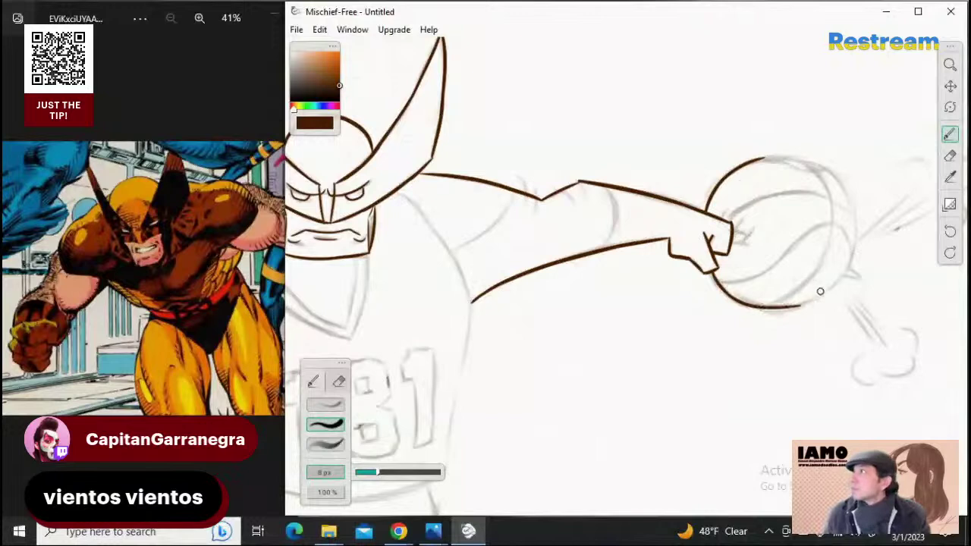
key("ctrl+z")
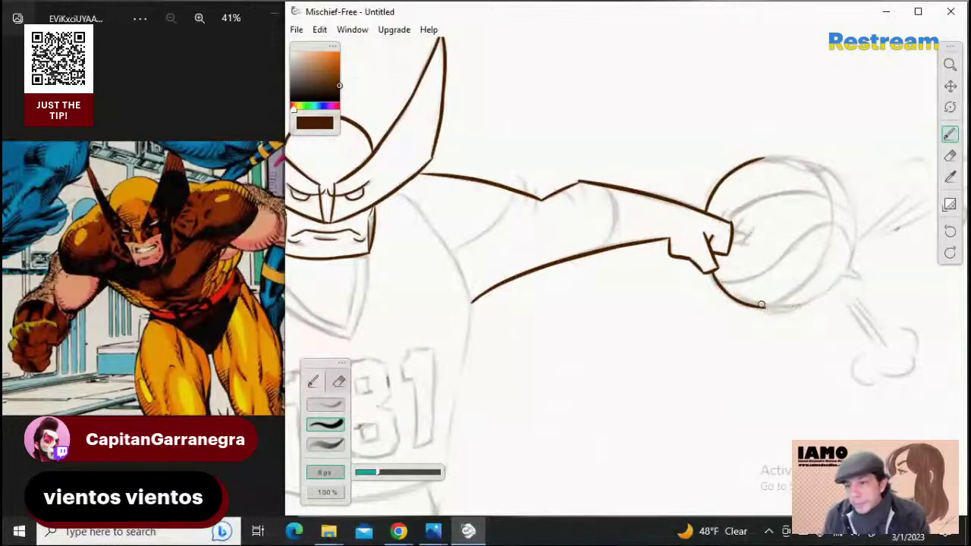
key("ctrl+z")
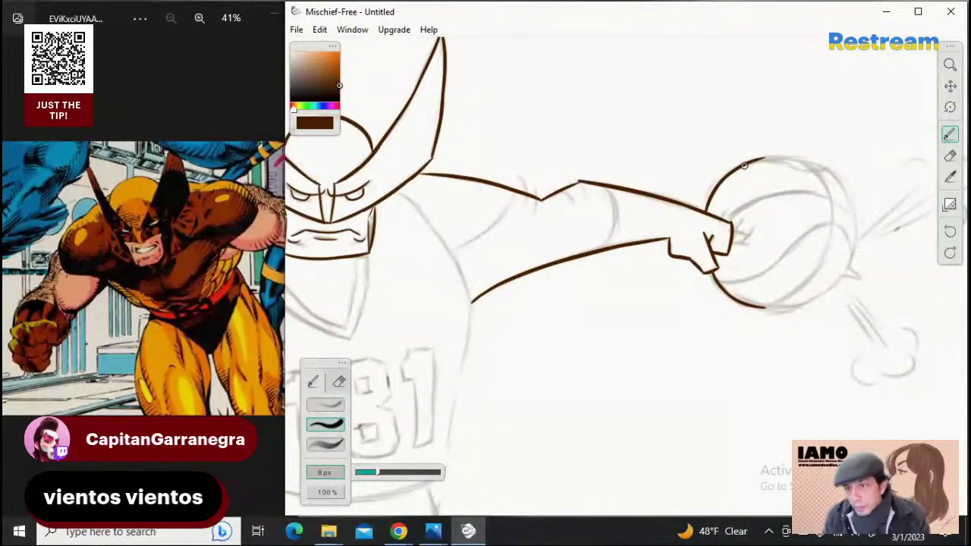
Extend the basketball's outline across the top, continuing the upper-left arc
mouse_move(745, 164)
left_mouse_down()
mouse_move(797, 152)
mouse_move(815, 171)
mouse_move(835, 170)
left_mouse_up()
key("ctrl+z")
key("ctrl+z")
key("ctrl+z")
left_click_drag(772, 158, 830, 170)
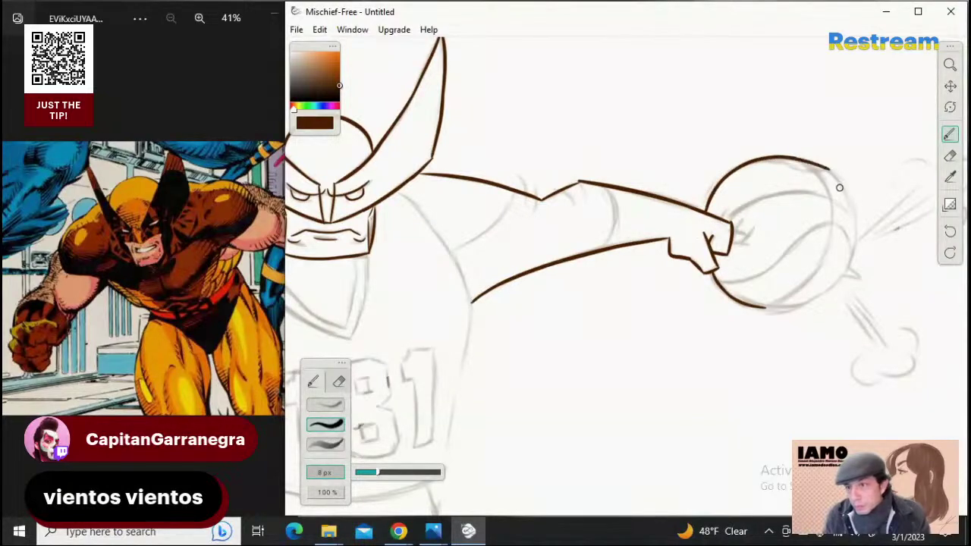
key("ctrl+z")
left_click_drag(768, 158, 829, 167)
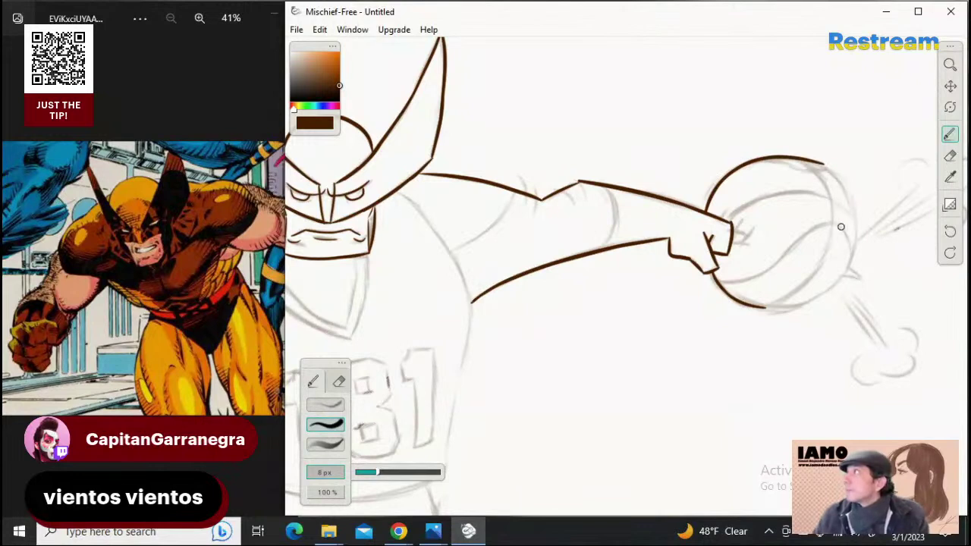
key("ctrl+z")
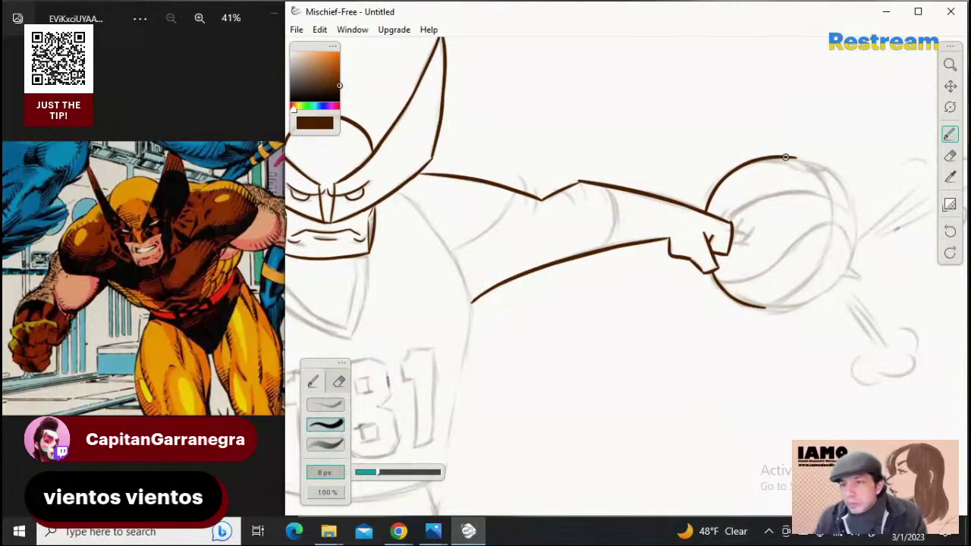
Ink the basketball's upper-right arc, curving from the top down to the ball's right side
mouse_move(782, 157)
left_mouse_down()
mouse_move(828, 167)
mouse_move(816, 161)
mouse_move(847, 193)
mouse_move(855, 222)
left_mouse_up()
key("ctrl+z")
key("ctrl+z")
key("ctrl+z")
key("ctrl+z")
key("ctrl+z")
left_click_drag(837, 178, 856, 221)
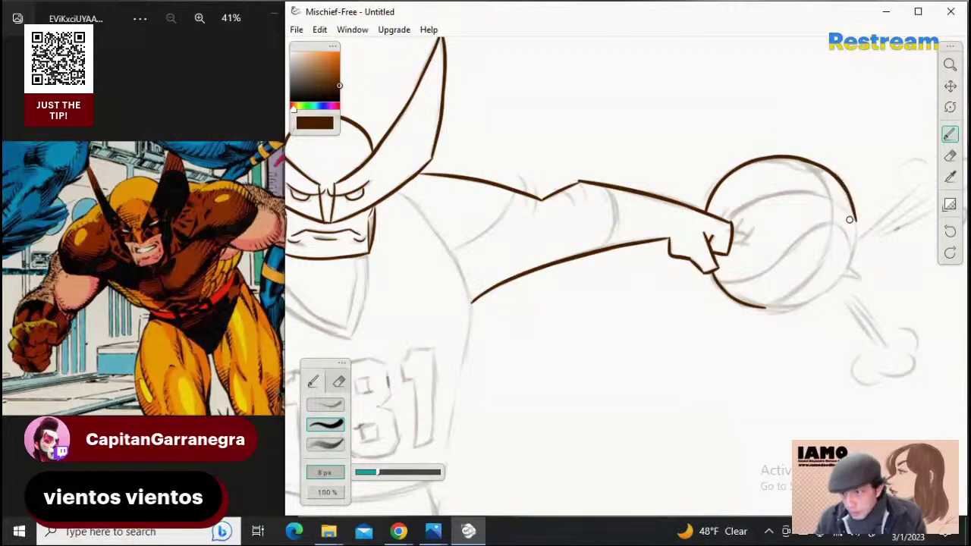
key("ctrl+z")
left_click_drag(831, 171, 854, 219)
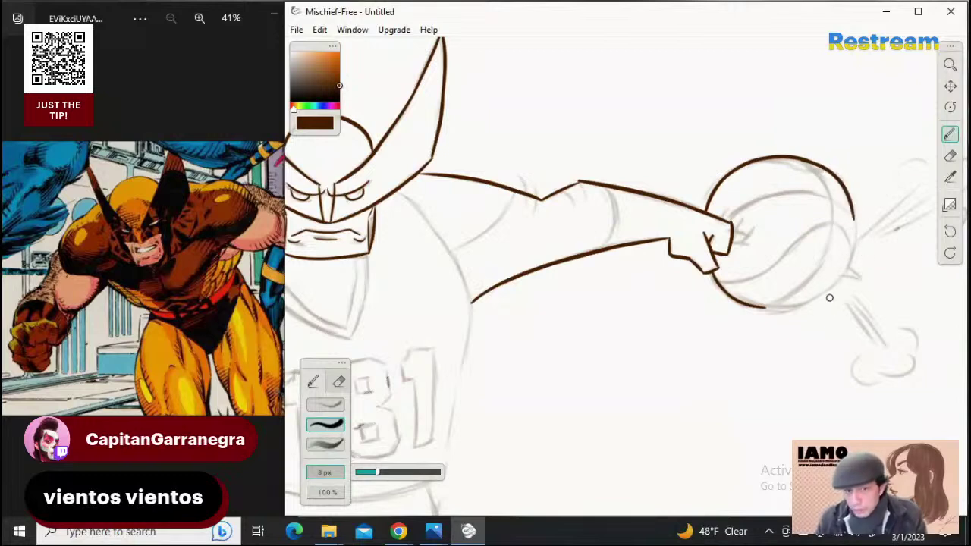
Extend the basketball's bottom outline toward the lower right, following the sketched circle
mouse_move(753, 304)
left_mouse_down()
mouse_move(816, 307)
mouse_move(815, 295)
mouse_move(809, 302)
mouse_move(834, 294)
left_mouse_up()
key("ctrl+z")
key("ctrl+z")
key("ctrl+z")
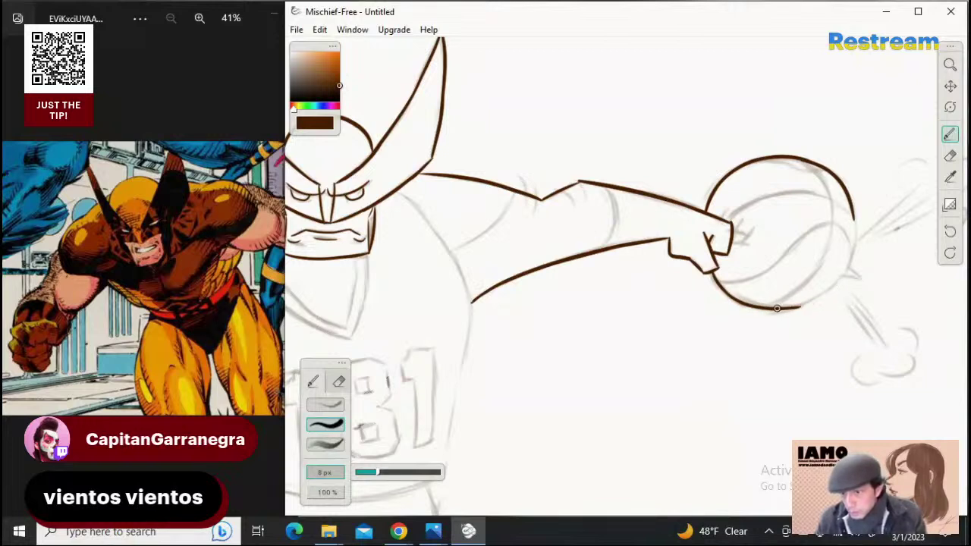
left_click_drag(776, 309, 836, 286)
key("ctrl+z")
key("ctrl+z")
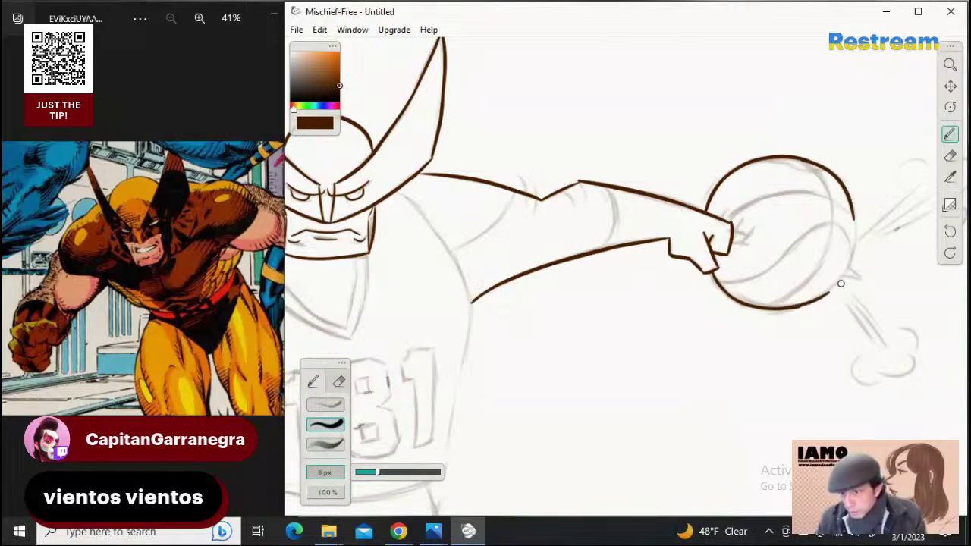
key("ctrl+z")
left_click_drag(778, 306, 837, 288)
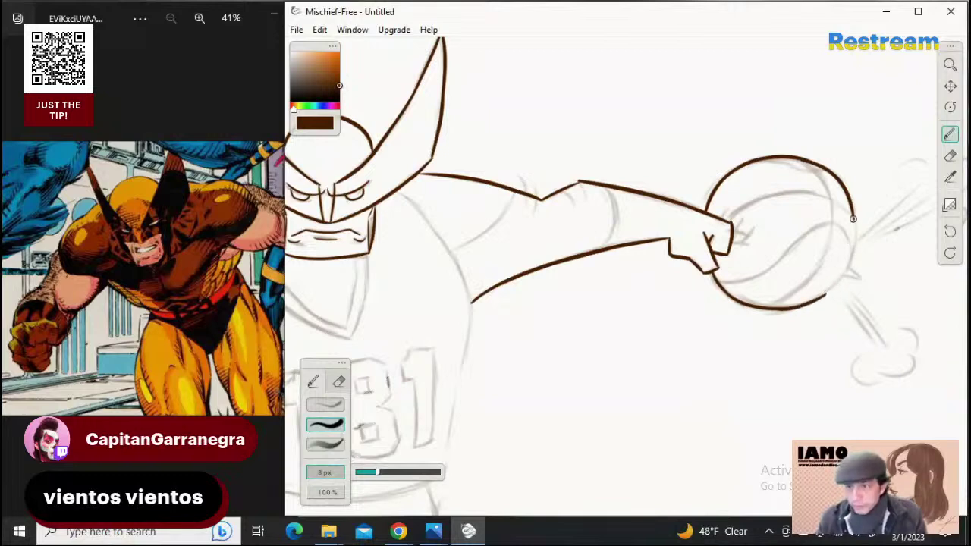
Ink the basketball's right side down to where the sketched claw tip pokes out
key("ctrl+z")
left_click_drag(852, 204, 855, 242)
key("ctrl+z")
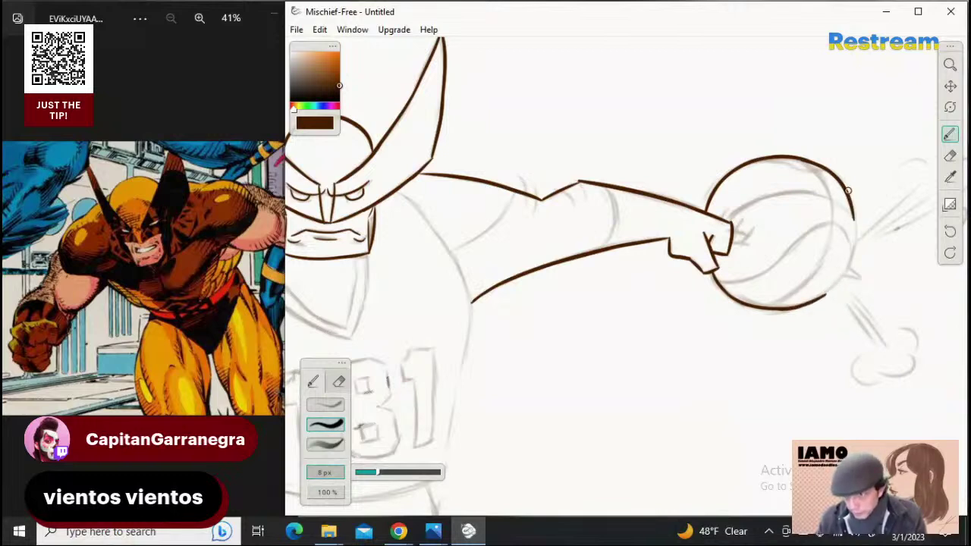
mouse_move(848, 191)
left_mouse_down()
mouse_move(855, 251)
mouse_move(854, 242)
left_mouse_up()
key("ctrl+z")
key("ctrl+z")
key("ctrl+z")
left_click_drag(852, 204, 852, 252)
left_click_drag(853, 216, 842, 275)
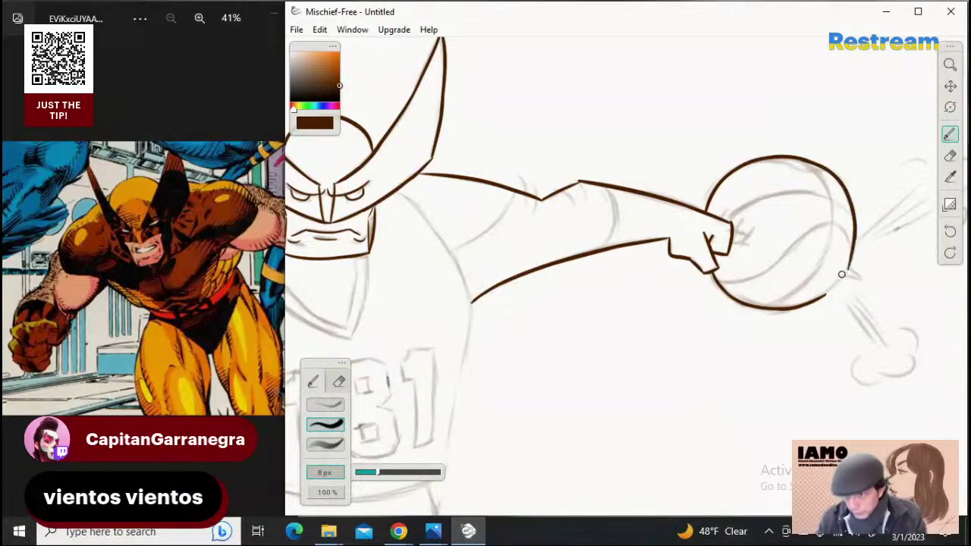
key("ctrl+z")
left_click_drag(852, 215, 840, 274)
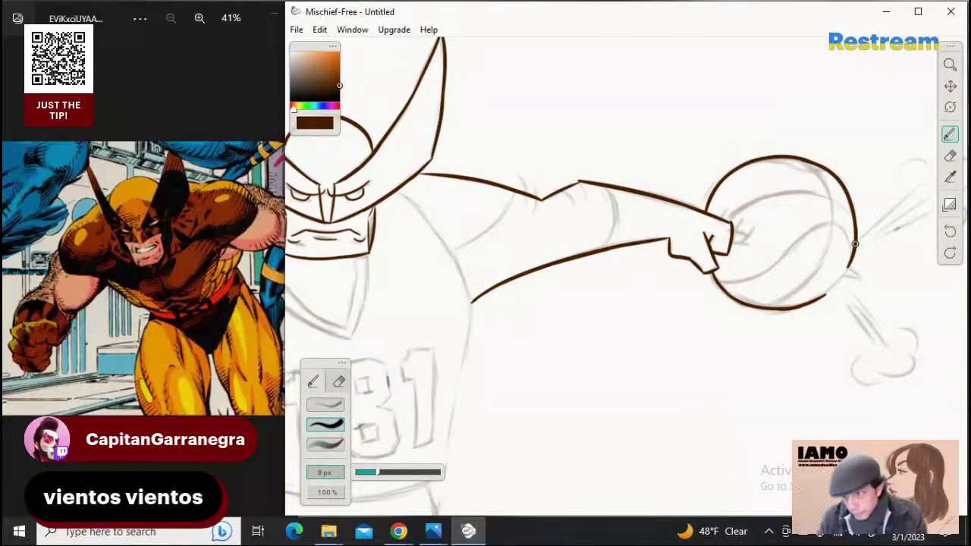
Close the basketball's outline at the lower right, blending the bottom arc into the right side
mouse_move(851, 263)
left_mouse_down()
mouse_move(837, 288)
mouse_move(798, 306)
mouse_move(846, 272)
left_mouse_up()
key("ctrl+z")
key("ctrl+z")
left_click_drag(801, 306, 846, 271)
key("ctrl+z")
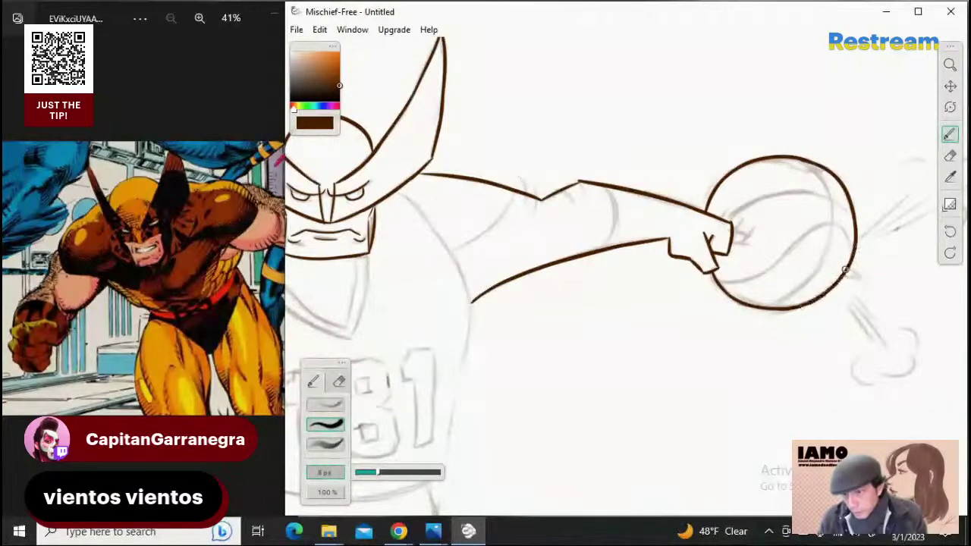
key("ctrl+z")
left_click_drag(798, 307, 846, 270)
key("ctrl+z")
key("ctrl+z")
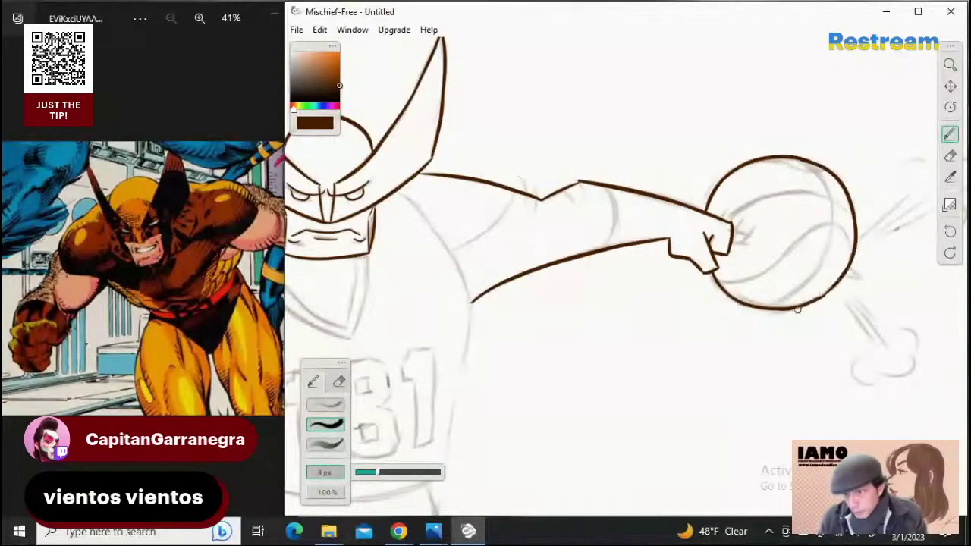
left_click_drag(798, 307, 846, 270)
key("ctrl+z")
key("ctrl+z")
left_click_drag(800, 307, 846, 271)
key("ctrl+z")
left_click_drag(801, 306, 847, 270)
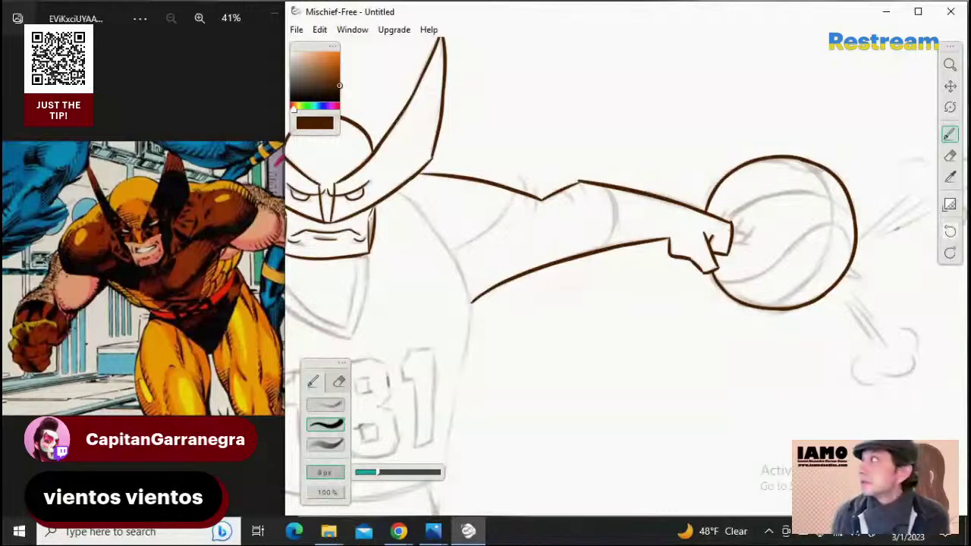
key("alt+Tab")
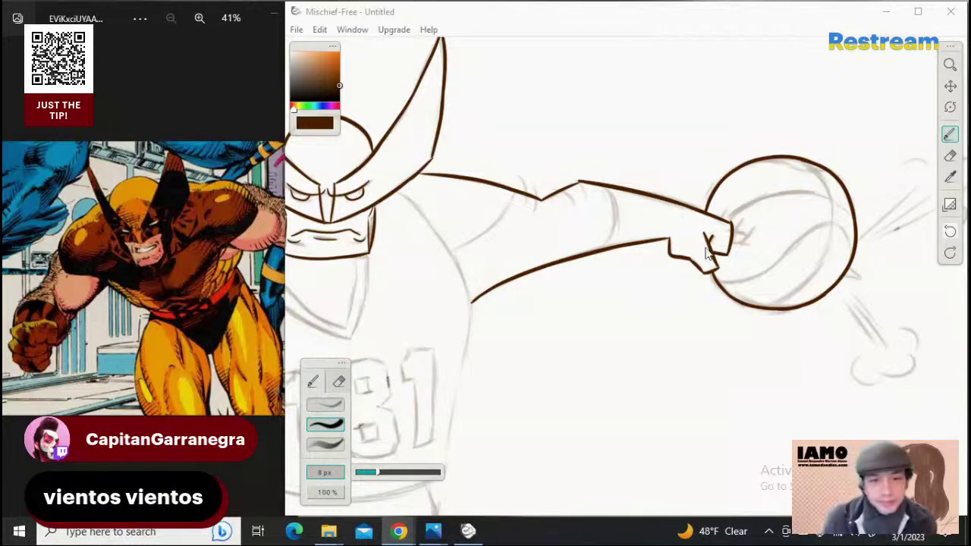
left_click(951, 136)
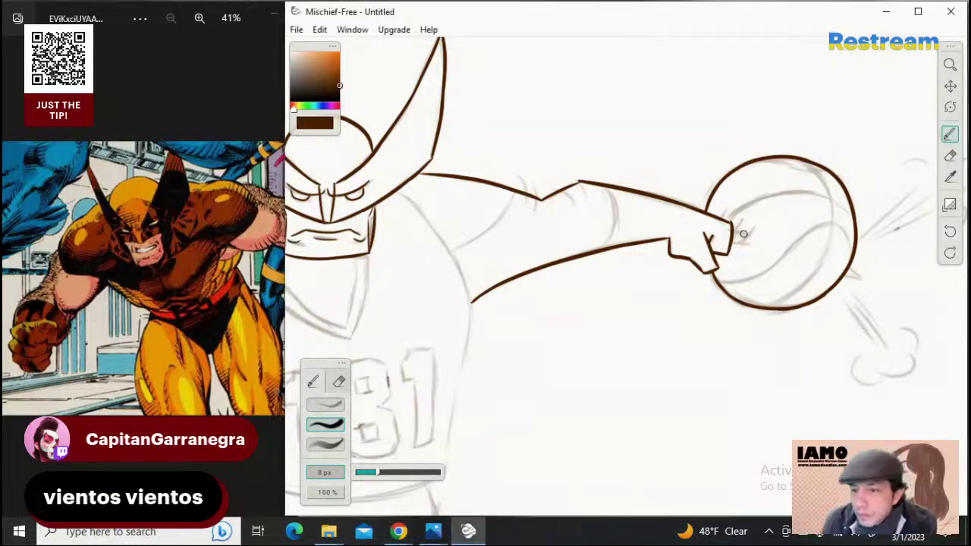
Ink the claw lines between the knuckles and the ball, and the claw tip emerging from the ball's lower-right edge
left_click_drag(733, 231, 745, 244)
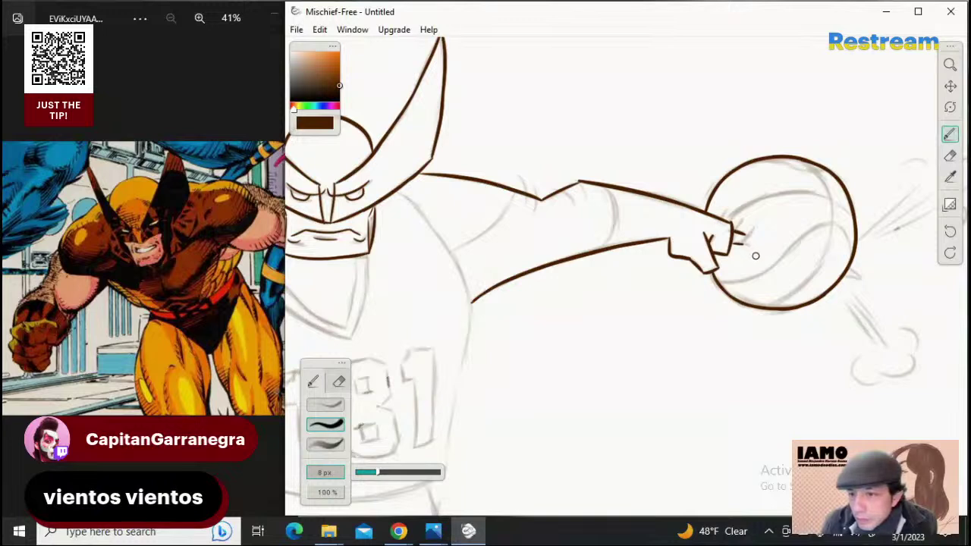
left_click_drag(850, 267, 862, 279)
key("ctrl+z")
key("ctrl+z")
key("ctrl+z")
key("ctrl+z")
key("ctrl+z")
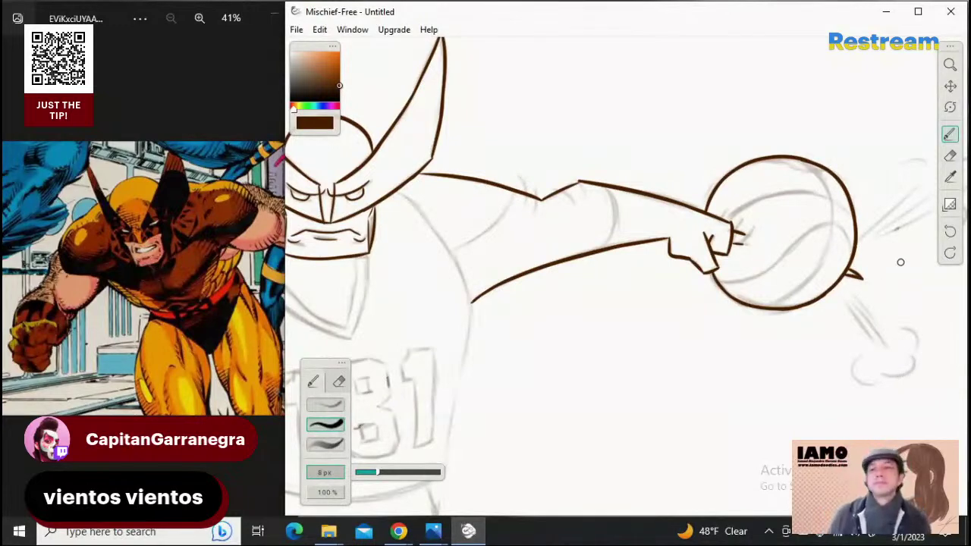
Fade the drawing window to about 11% opacity so the Doc.jpg pencil sketch behind shows through
left_click(950, 65)
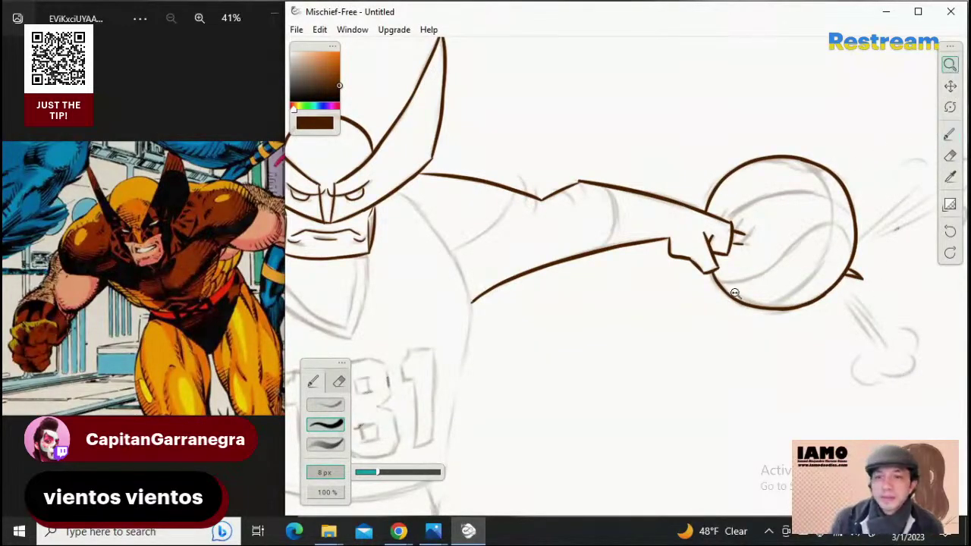
left_click_drag(706, 307, 687, 307)
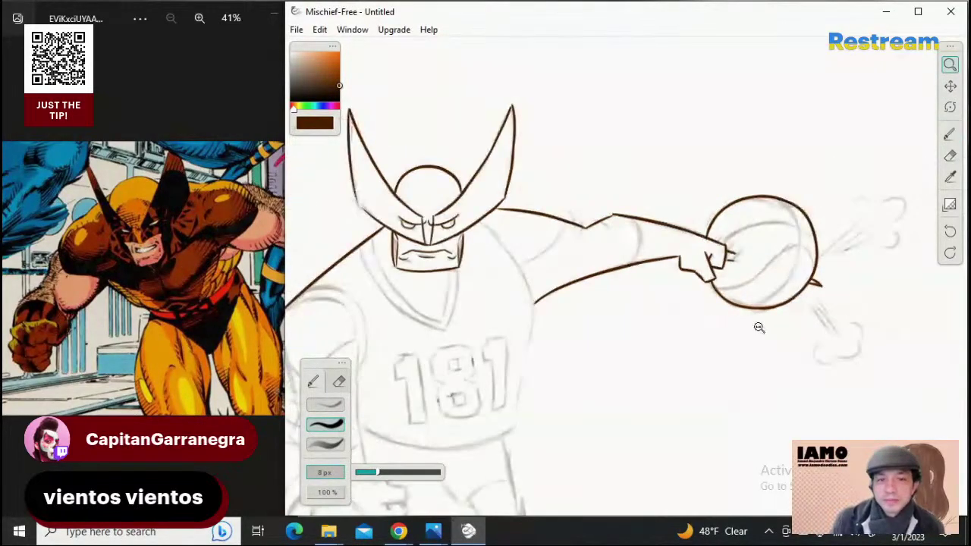
left_click(949, 85)
left_click_drag(644, 333, 752, 223)
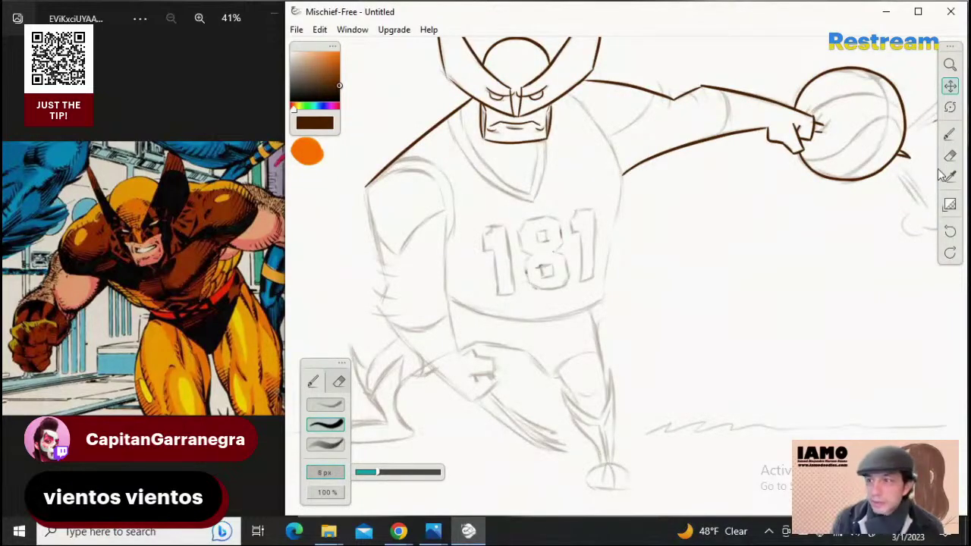
left_click_drag(813, 232, 754, 239)
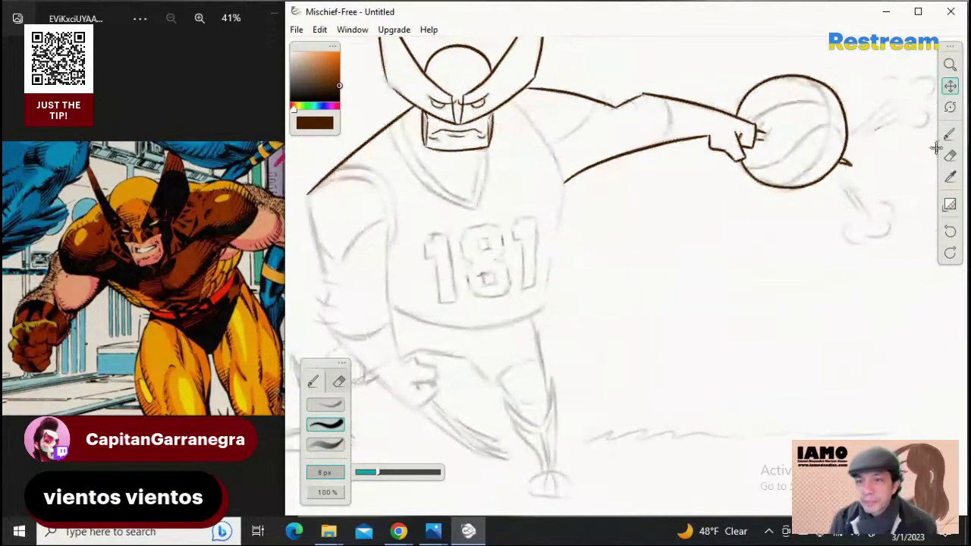
left_click(950, 67)
left_click_drag(765, 186, 704, 192)
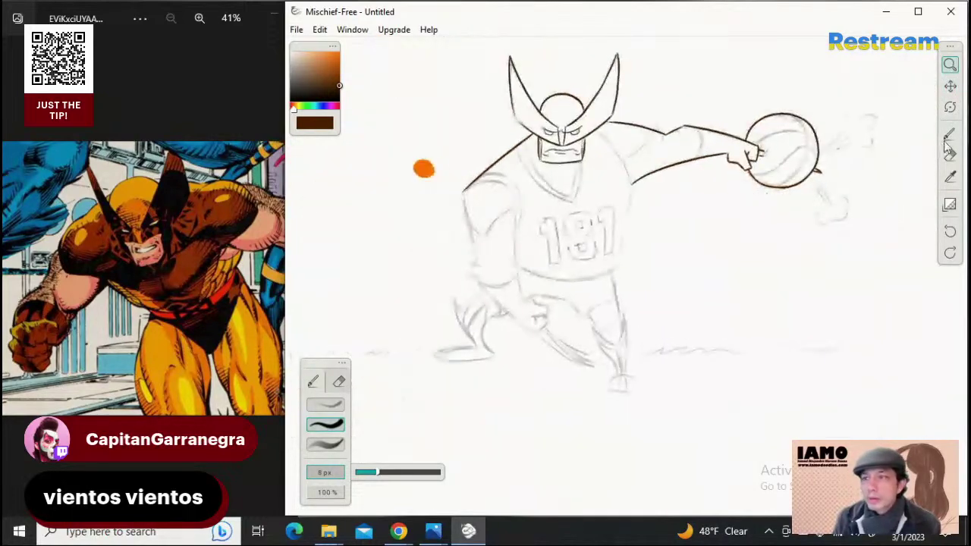
left_click(950, 204)
left_click(861, 204)
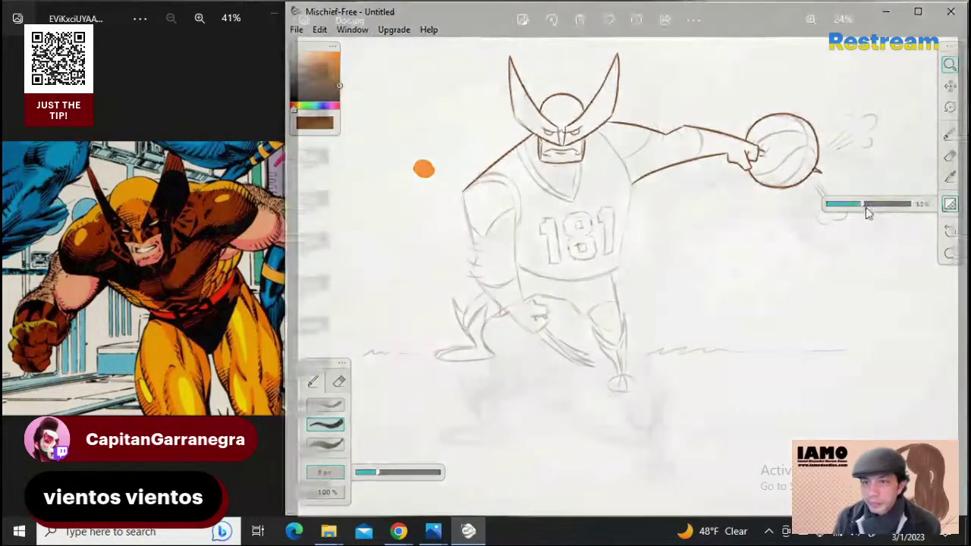
left_click_drag(842, 205, 836, 204)
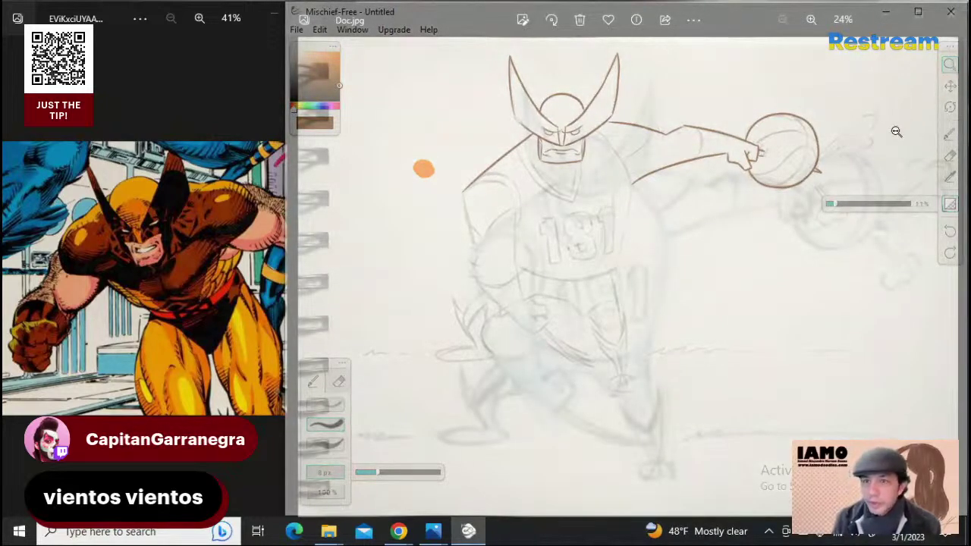
Scale and reposition the drawing view until the figure lines up with the pencil sketch in Doc.jpg
left_click(950, 86)
mouse_move(733, 181)
left_mouse_down()
mouse_move(715, 230)
mouse_move(762, 240)
left_mouse_up()
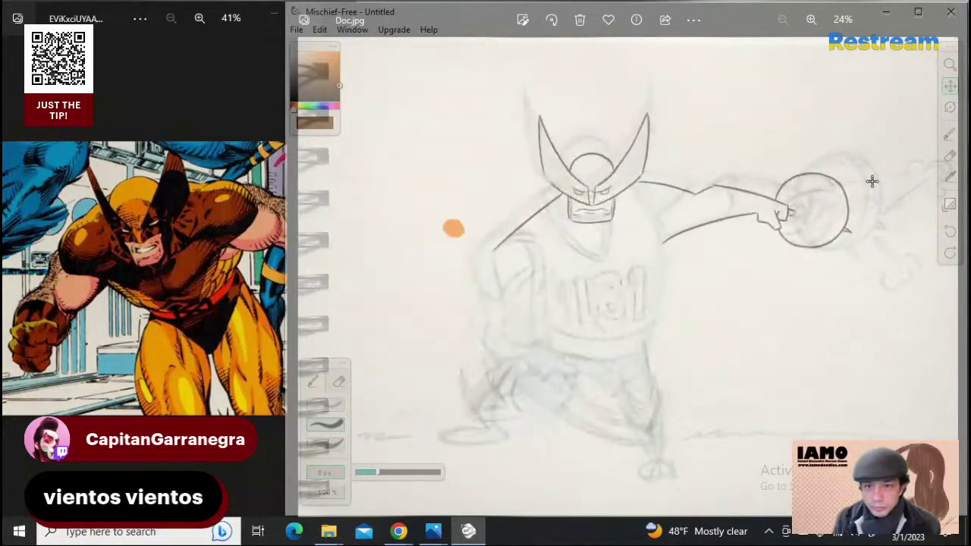
left_click(950, 66)
mouse_move(824, 166)
left_mouse_down()
mouse_move(811, 164)
mouse_move(839, 160)
left_mouse_up()
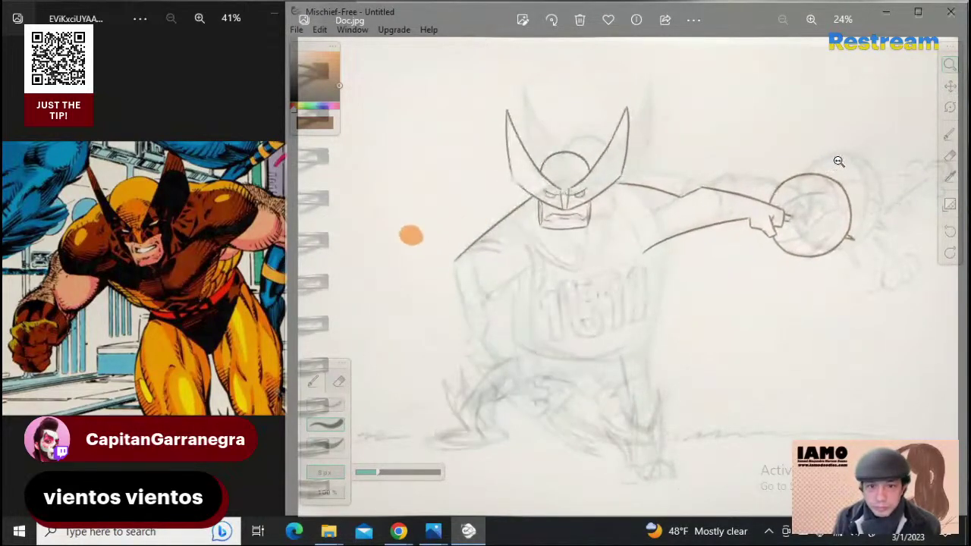
left_click(950, 86)
left_click_drag(787, 179, 806, 169)
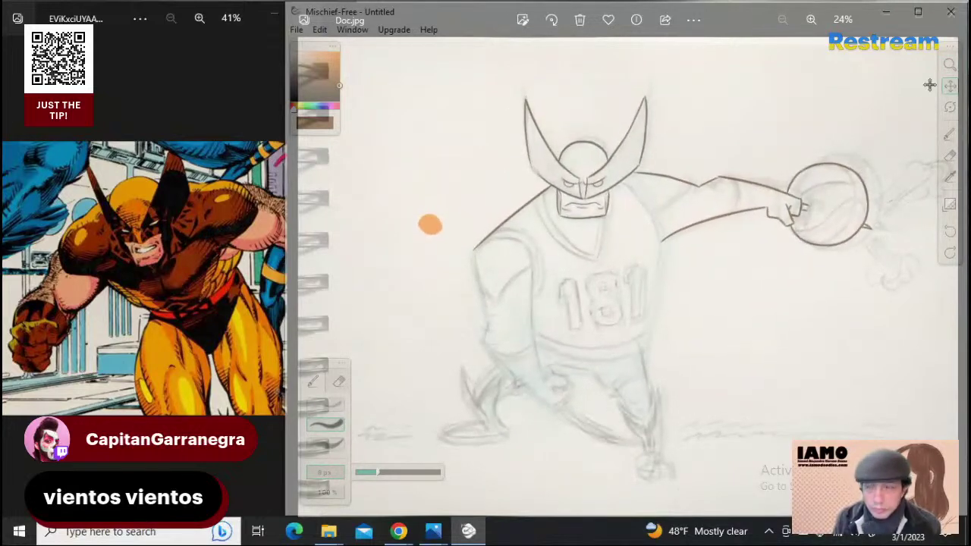
left_click(953, 66)
mouse_move(844, 131)
left_mouse_down()
mouse_move(831, 154)
mouse_move(814, 146)
left_mouse_up()
left_click(947, 70)
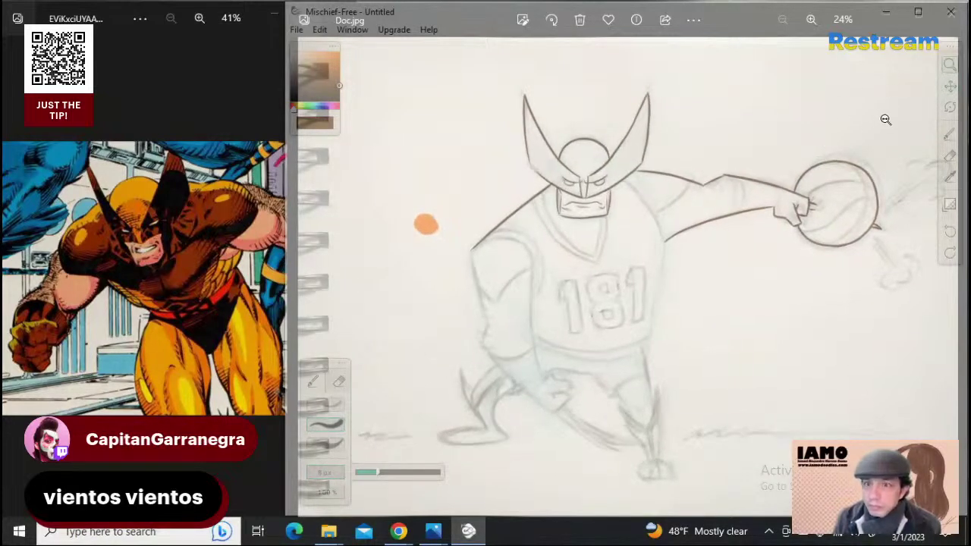
left_click(953, 88)
mouse_move(774, 195)
left_mouse_down()
mouse_move(784, 188)
mouse_move(775, 194)
left_mouse_up()
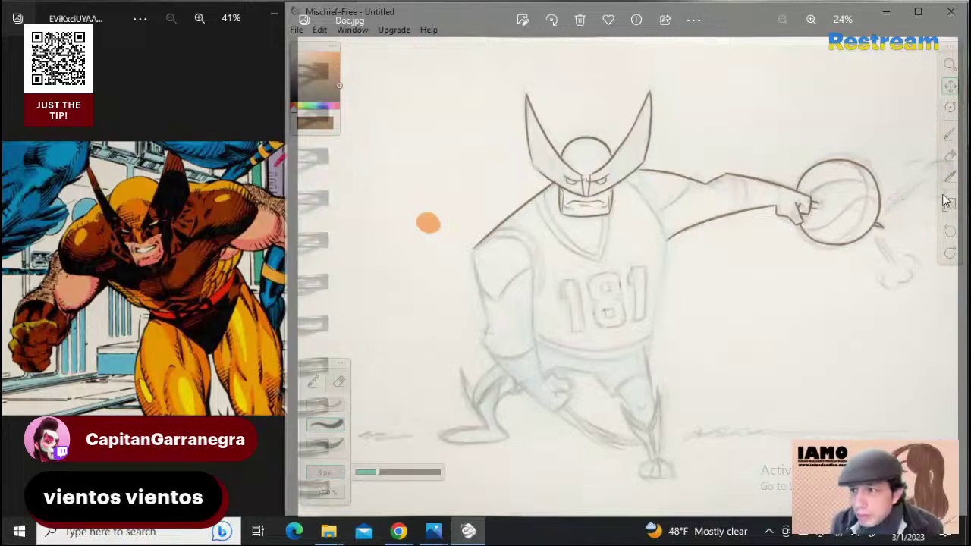
Restore the drawing window to 100% opacity and return to the solid inking brush
left_click(341, 413)
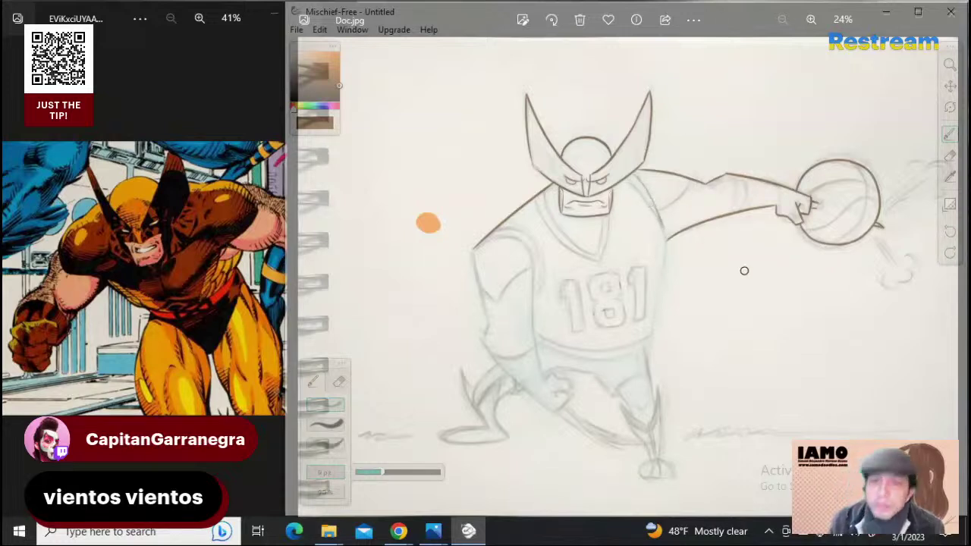
left_click(951, 207)
left_click_drag(834, 205, 910, 205)
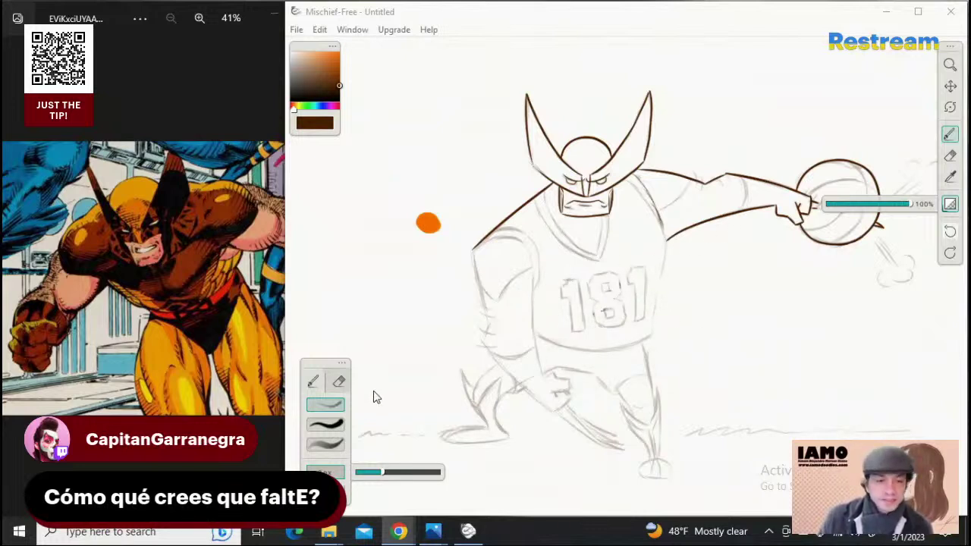
left_click(326, 424)
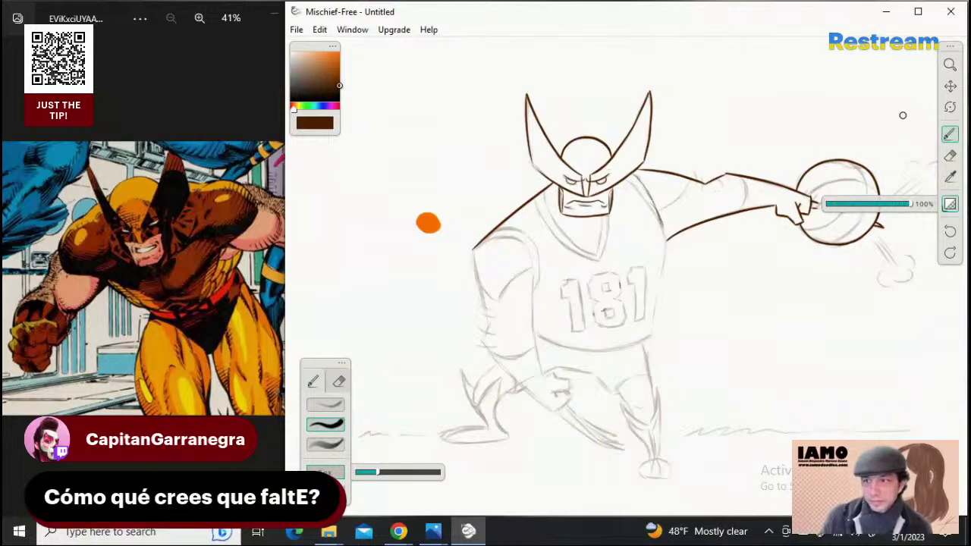
Ink the upper armhole curve of the jersey from the cowl's edge down across the outstretched arm's shoulder
left_click(950, 66)
left_click_drag(724, 226, 808, 241)
left_click(952, 87)
left_click_drag(726, 284, 686, 234)
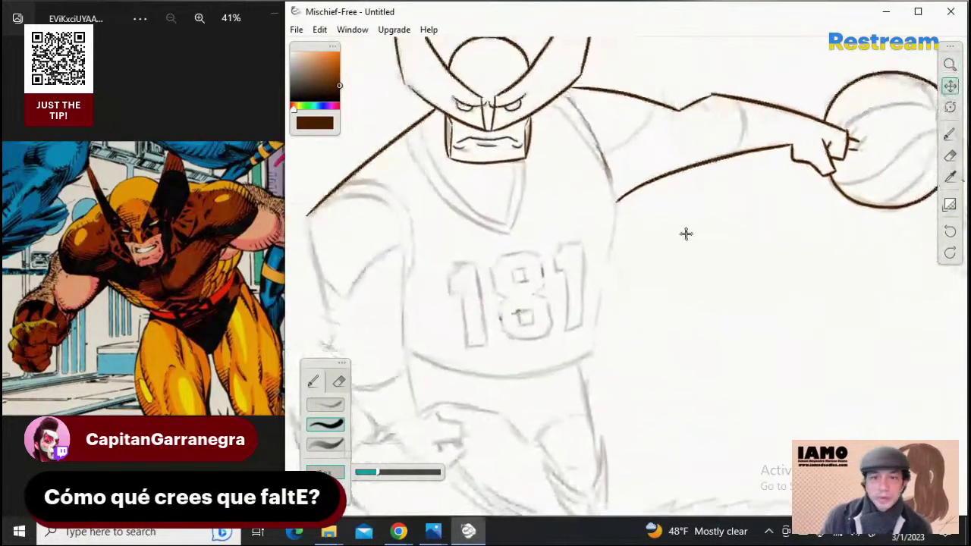
left_click(340, 427)
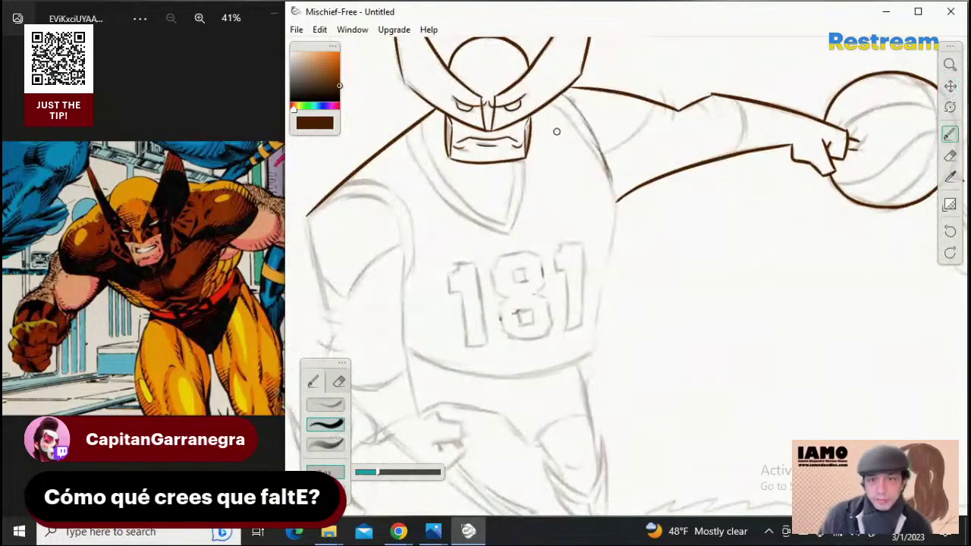
left_click_drag(563, 93, 600, 132)
key("ctrl+z")
key("ctrl+z")
left_click_drag(563, 94, 598, 145)
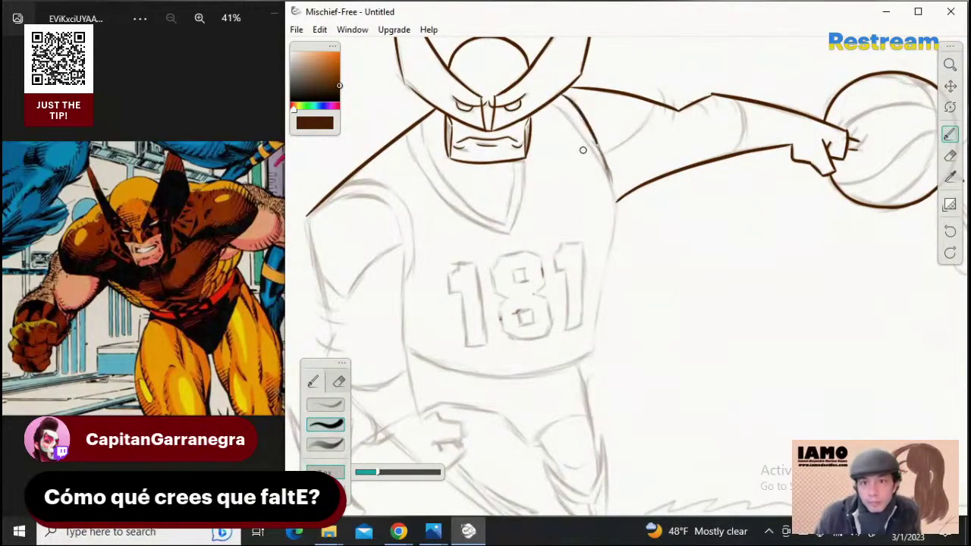
key("ctrl+z")
mouse_move(562, 94)
left_mouse_down()
mouse_move(590, 119)
mouse_move(612, 158)
left_mouse_up()
key("ctrl+z")
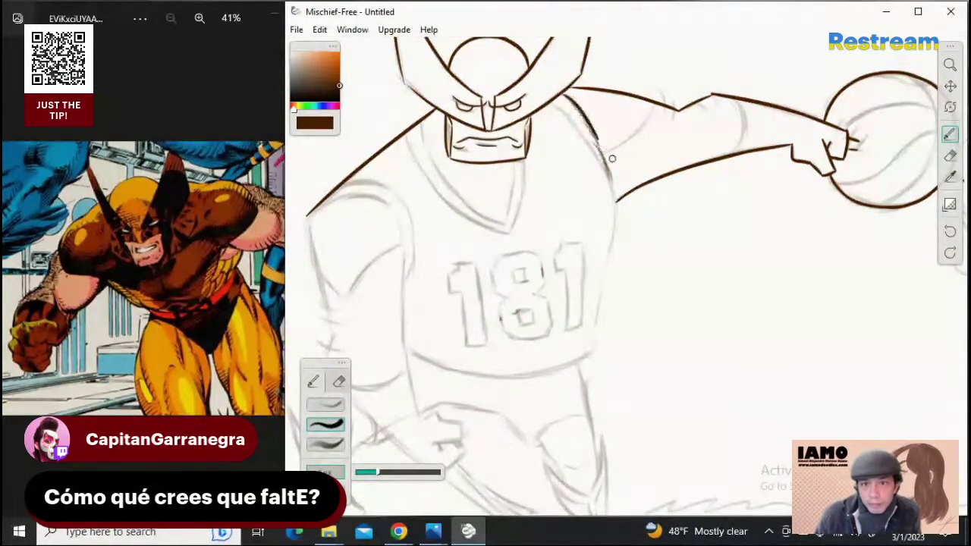
key("ctrl+z")
mouse_move(562, 93)
left_mouse_down()
mouse_move(608, 161)
mouse_move(614, 195)
mouse_move(583, 117)
mouse_move(612, 182)
left_mouse_up()
key("ctrl+z")
left_click_drag(582, 116, 610, 179)
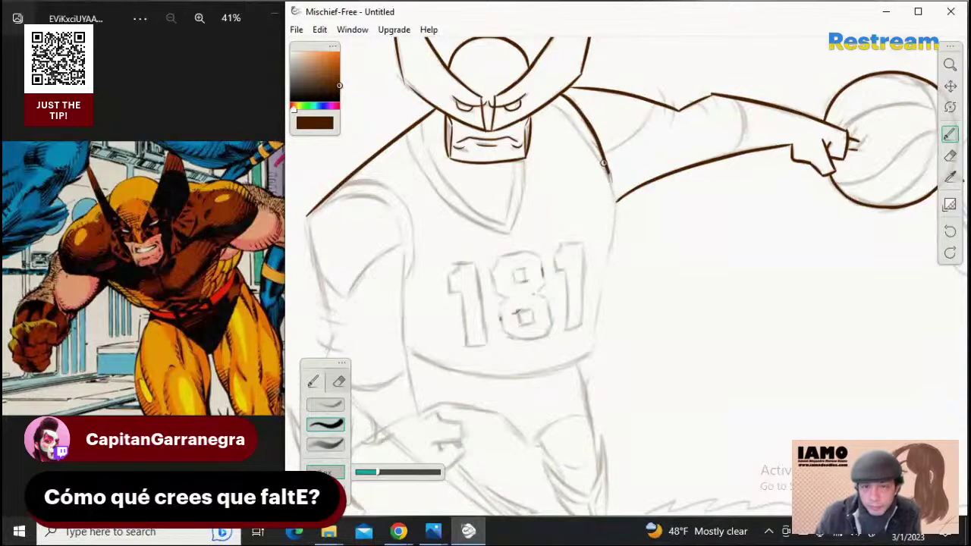
Continue the armhole curve down to the underarm, meeting the lower line of the outstretched arm
left_click_drag(599, 146, 620, 220)
key("ctrl+z")
key("ctrl+z")
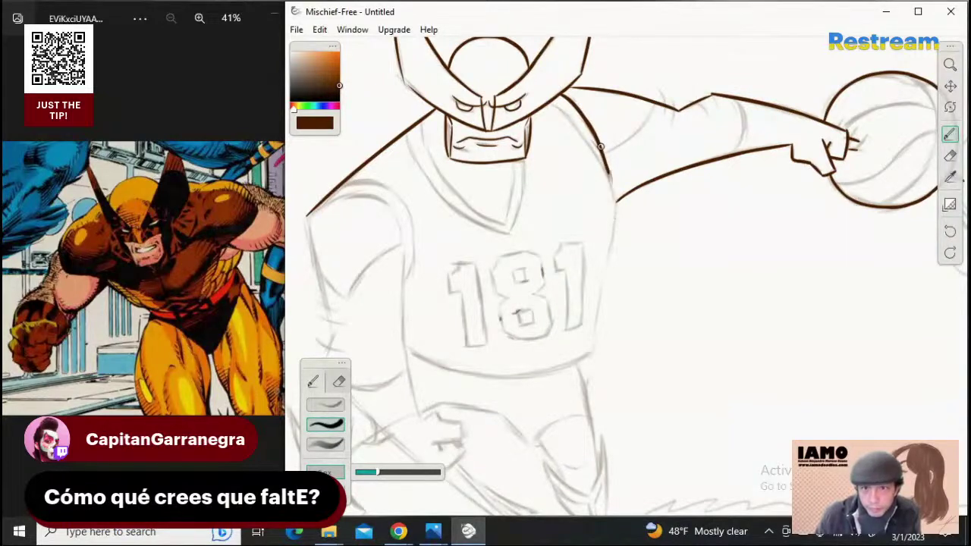
left_click_drag(597, 137, 615, 207)
key("ctrl+z")
left_click_drag(599, 149, 612, 203)
key("ctrl+z")
left_click_drag(595, 135, 616, 208)
key("ctrl+z")
key("ctrl+z")
left_click_drag(599, 143, 615, 205)
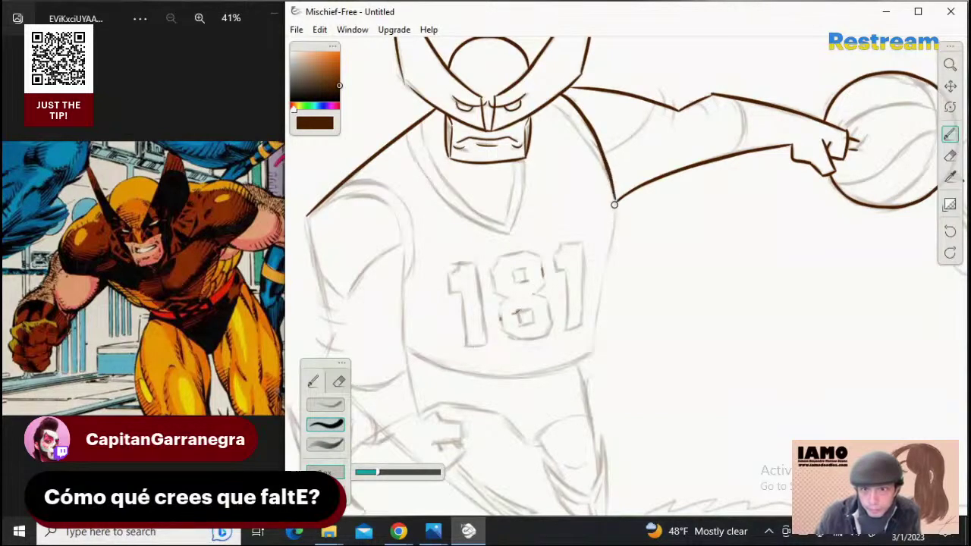
left_click_drag(608, 167, 616, 229)
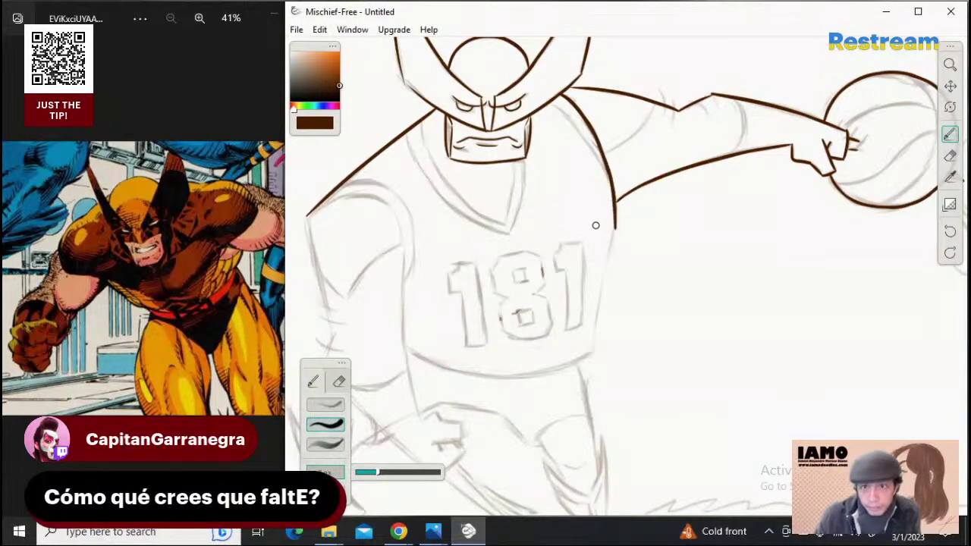
key("ctrl+z")
left_click_drag(608, 174, 617, 224)
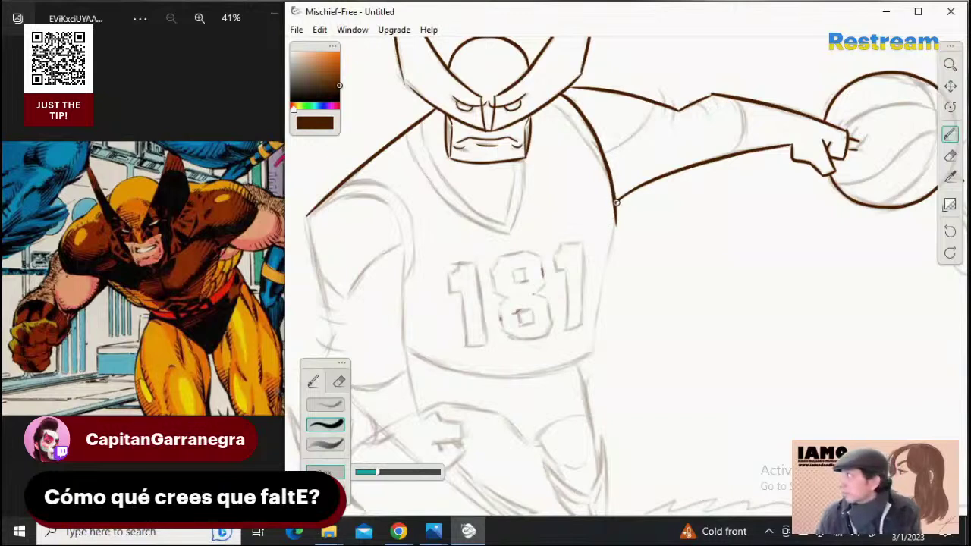
key("ctrl+z")
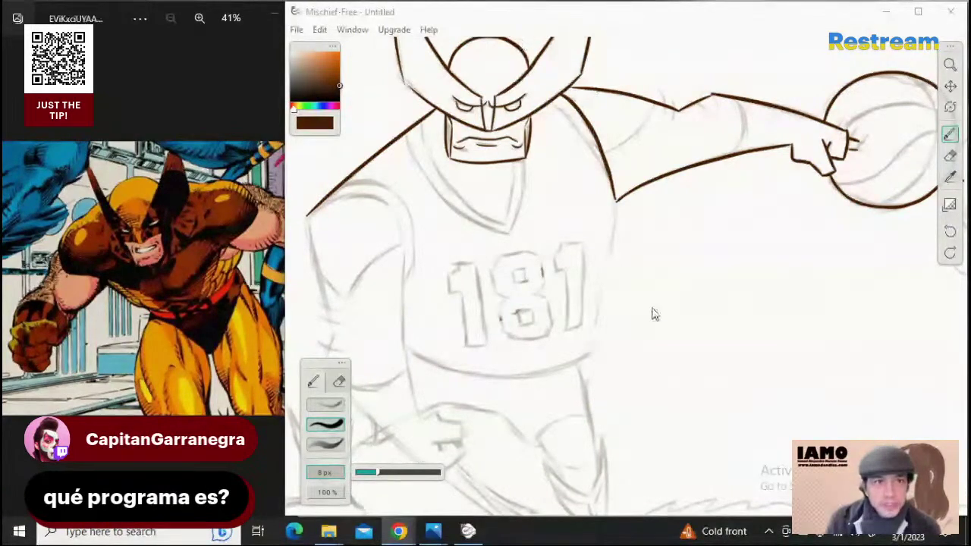
left_click(953, 158)
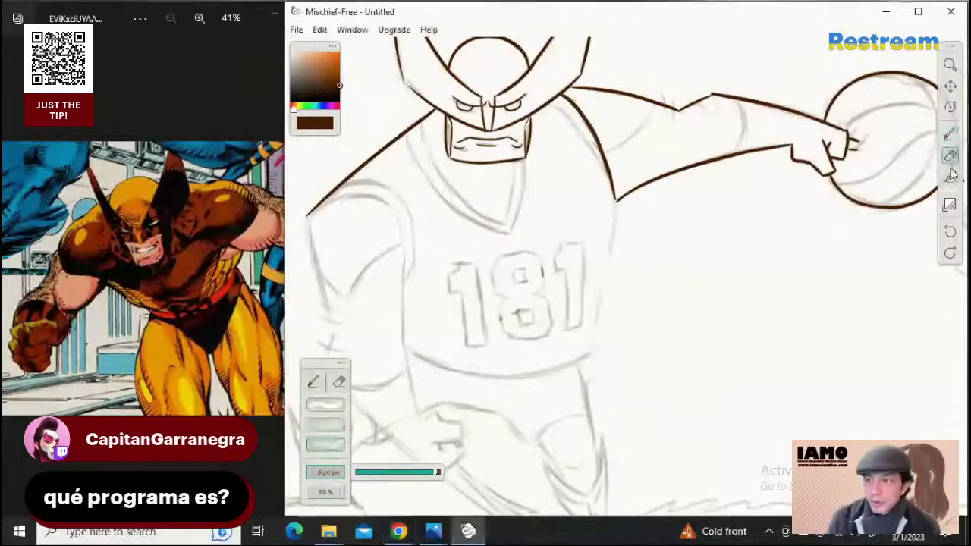
left_click(951, 135)
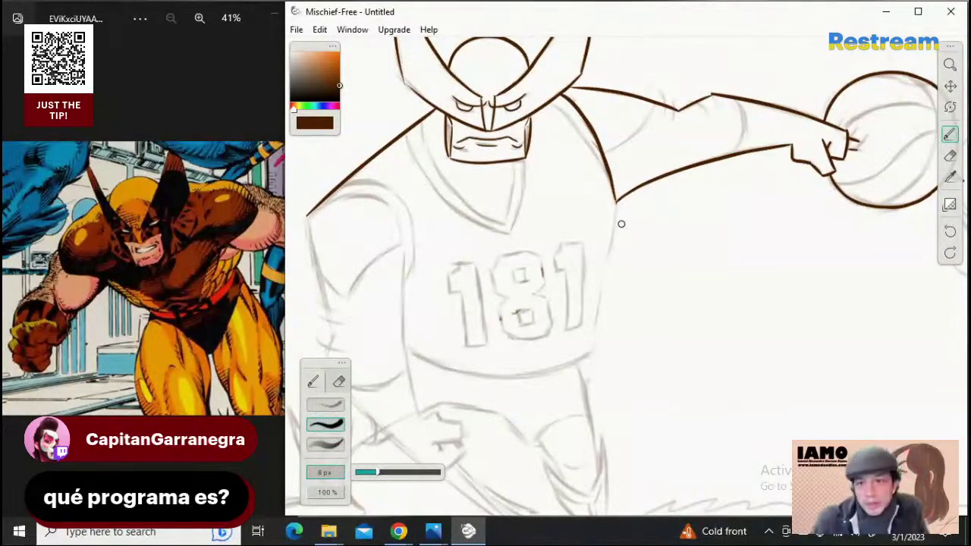
Ink the start of the jersey's side outline just below the underarm of the outstretched arm
left_click_drag(612, 184, 615, 213)
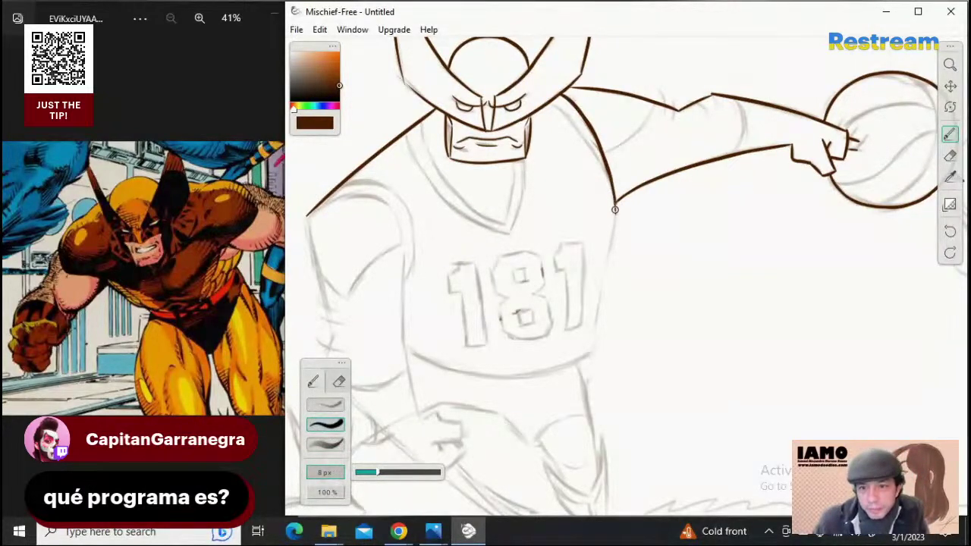
left_click_drag(613, 179, 613, 233)
key("ctrl+z")
left_click_drag(615, 191, 607, 266)
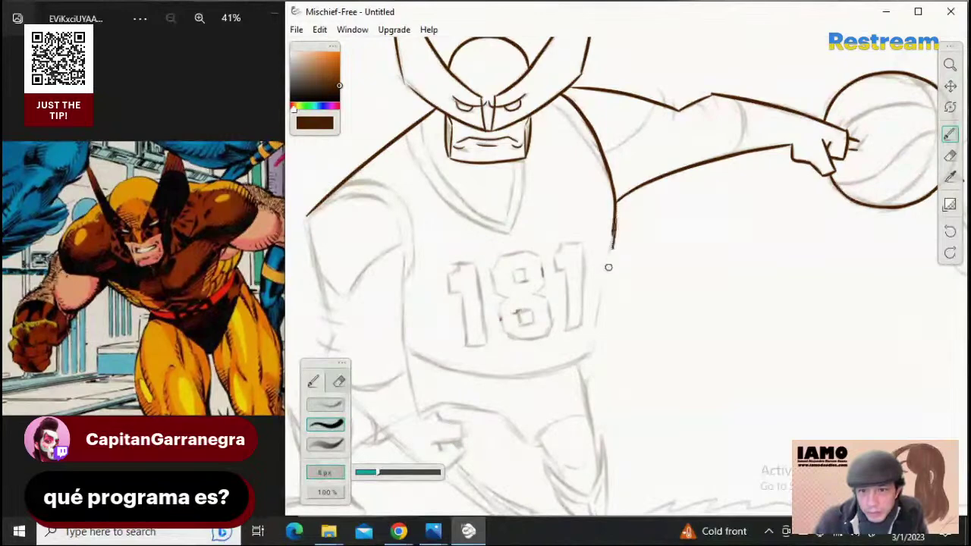
key("ctrl+z")
left_click_drag(616, 205, 605, 267)
key("z")
left_click_drag(615, 202, 603, 252)
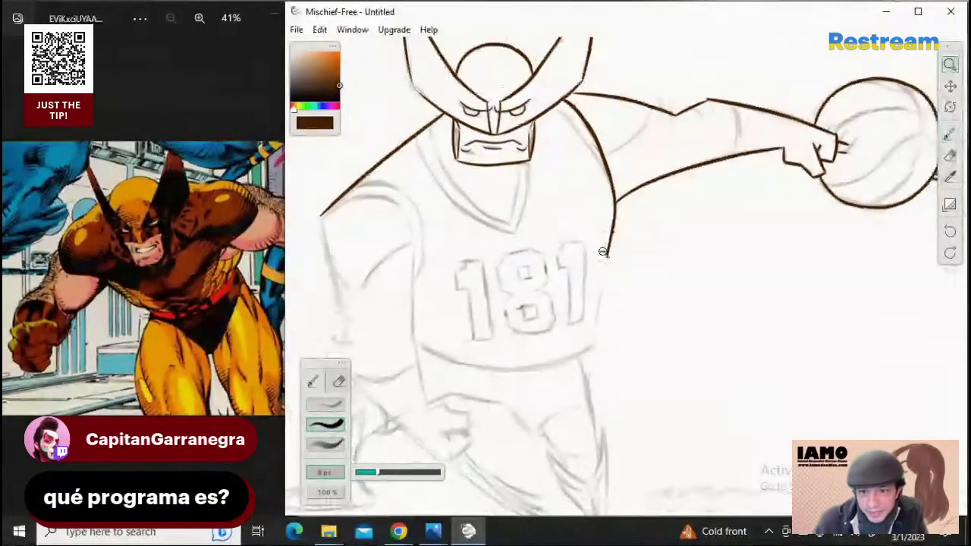
key("ctrl+z")
left_click(950, 134)
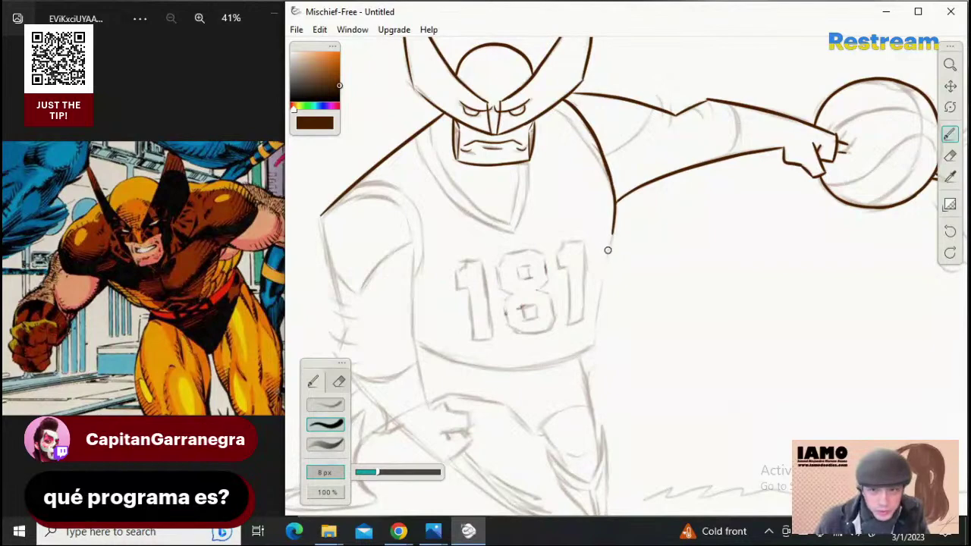
key("ctrl+z")
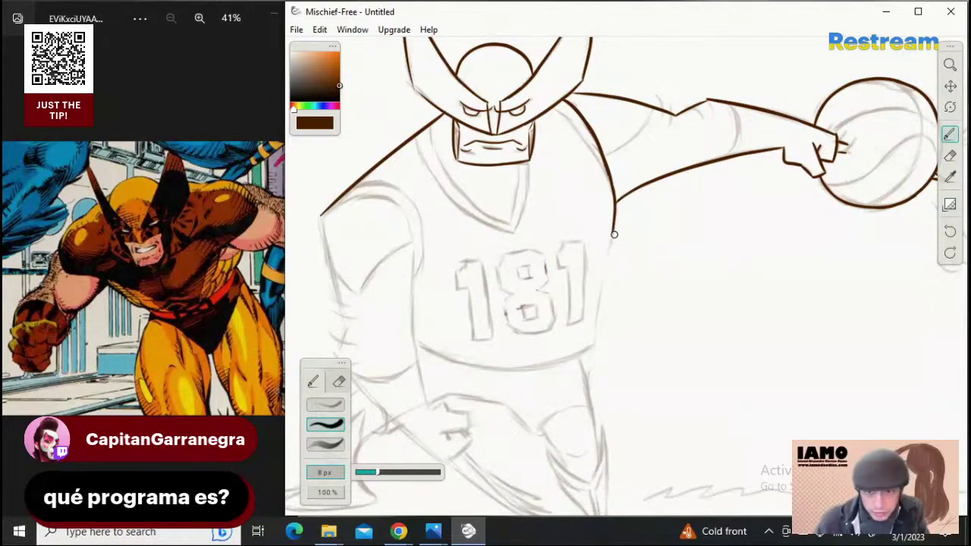
Extend the jersey's side outline from the underarm of the outstretched arm down to the top of the jersey number
left_click_drag(614, 223, 602, 271)
key("ctrl+z")
key("ctrl+z")
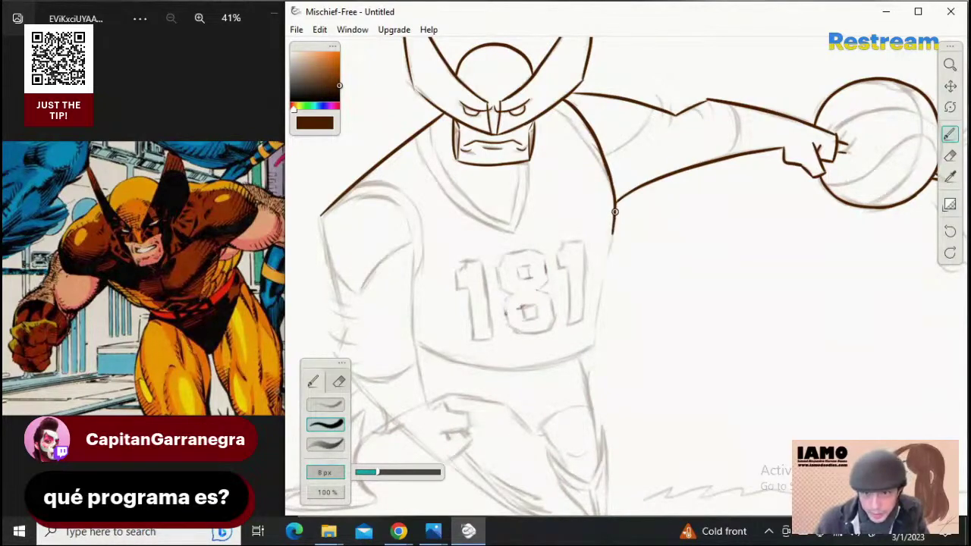
left_click_drag(615, 213, 601, 271)
key("ctrl+z")
key("ctrl+z")
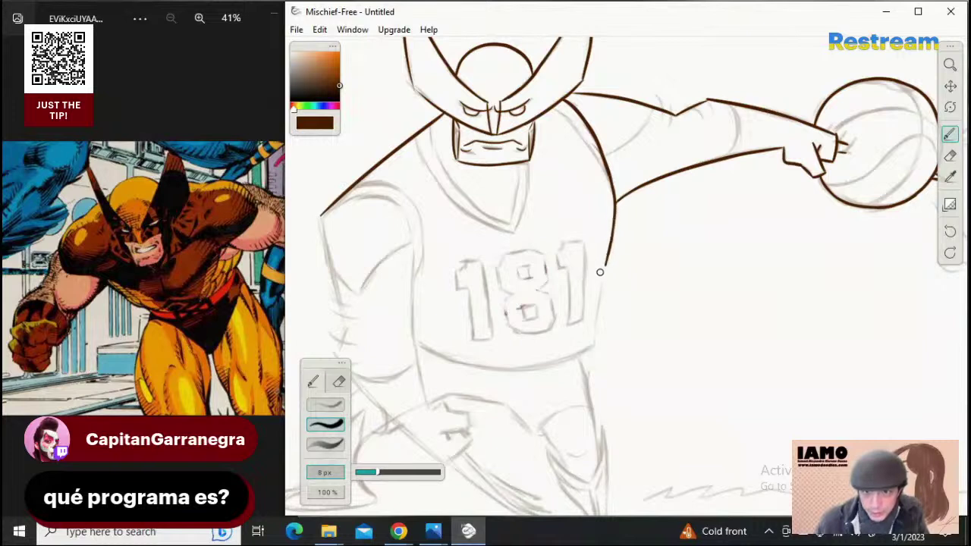
Continue the jersey's side outline down alongside the last digit of the 181
left_click_drag(610, 238, 597, 340)
key("ctrl+z")
key("ctrl+z")
key("ctrl+z")
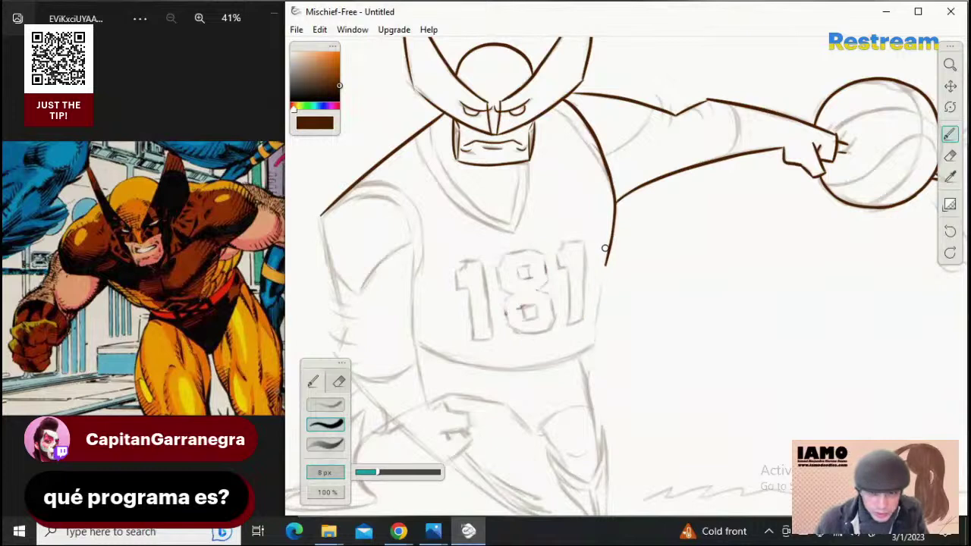
left_click_drag(610, 237, 594, 320)
key("ctrl+z")
key("ctrl+z")
mouse_move(610, 240)
left_mouse_down()
mouse_move(595, 324)
mouse_move(594, 314)
left_mouse_up()
key("ctrl+z")
left_click_drag(610, 246, 600, 318)
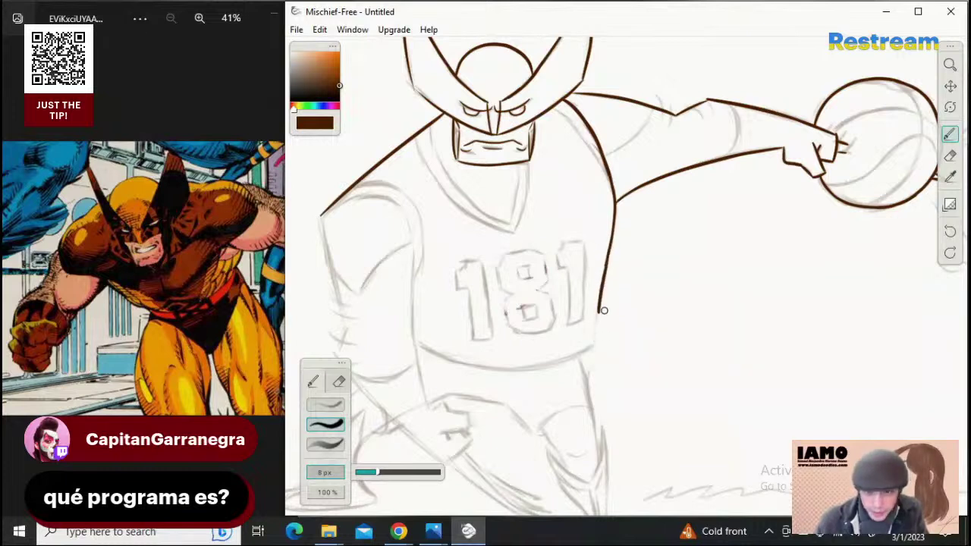
Finish the jersey's side outline down to the hem
left_click_drag(603, 281, 596, 338)
key("ctrl+z")
key("ctrl+z")
key("ctrl+z")
key("ctrl+z")
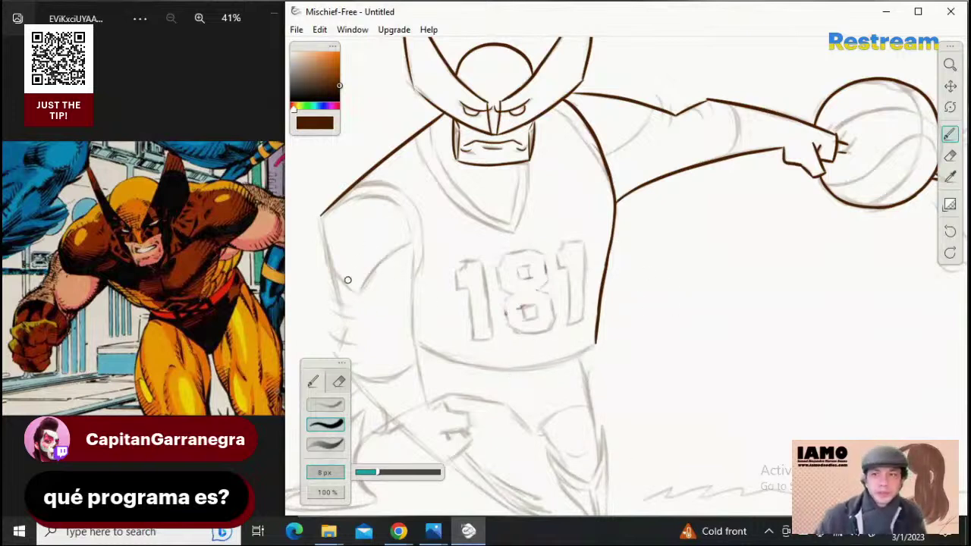
Sketch a refined outer contour of the lowered arm from shoulder past the elbow to the forearm with the 90% opacity sketching brush
left_click(950, 86)
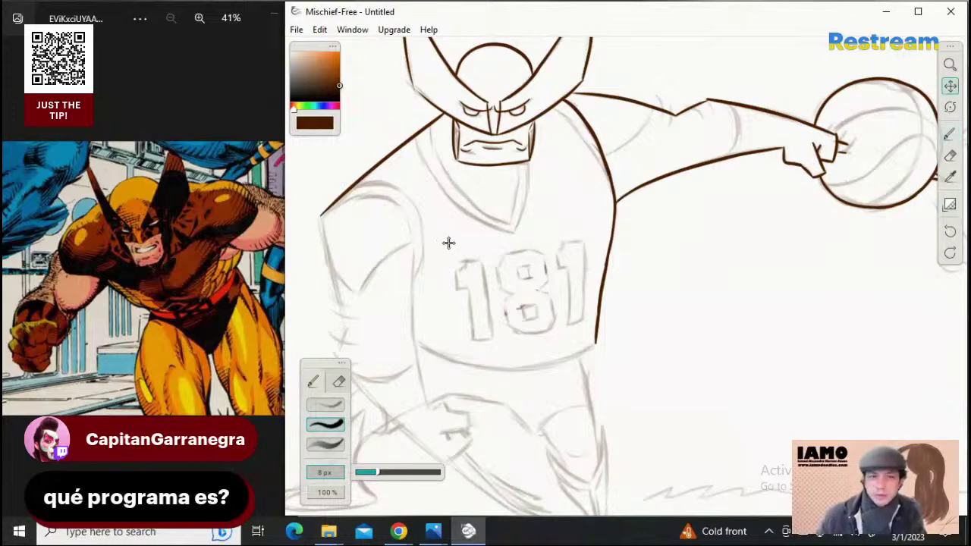
left_click_drag(449, 242, 596, 220)
left_click_drag(826, 223, 783, 222)
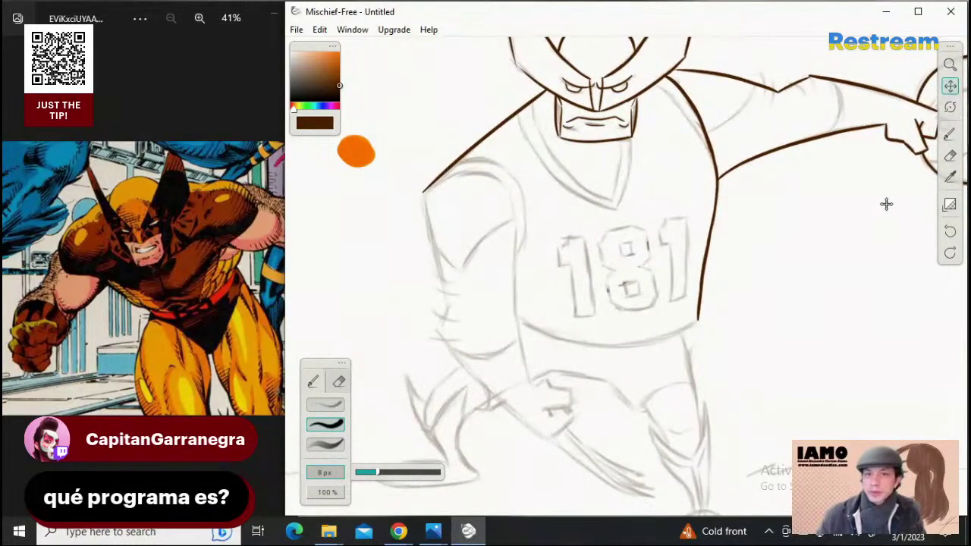
left_click(950, 134)
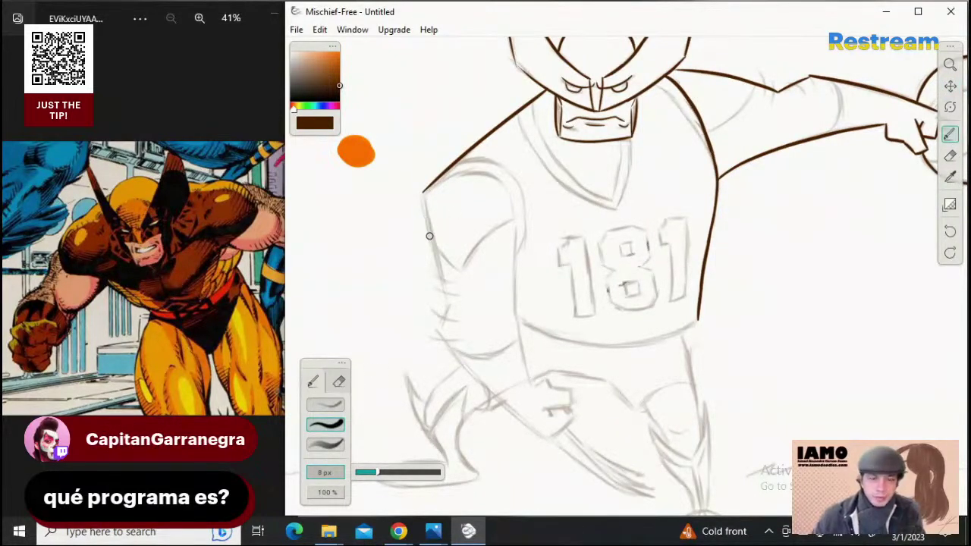
left_click_drag(426, 198, 428, 217)
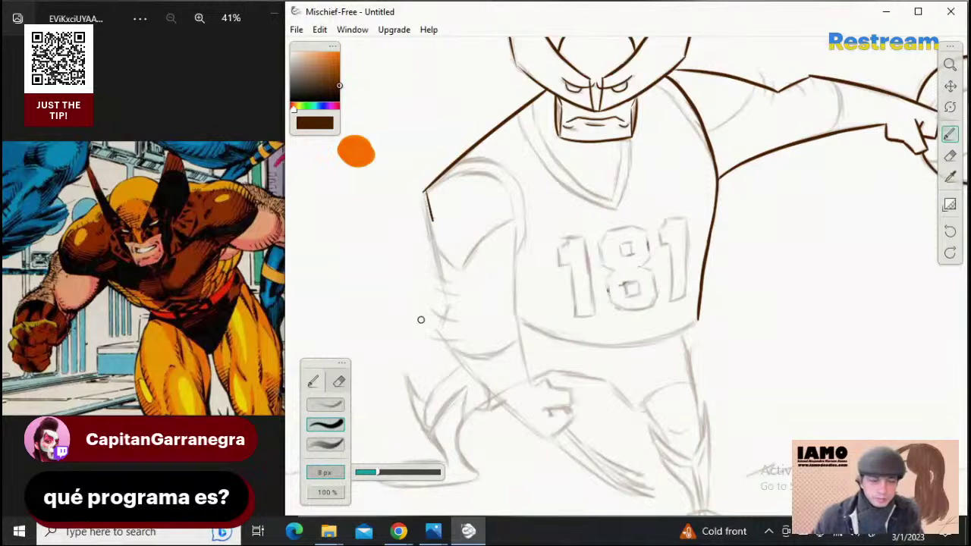
key("ctrl+z")
left_click(325, 404)
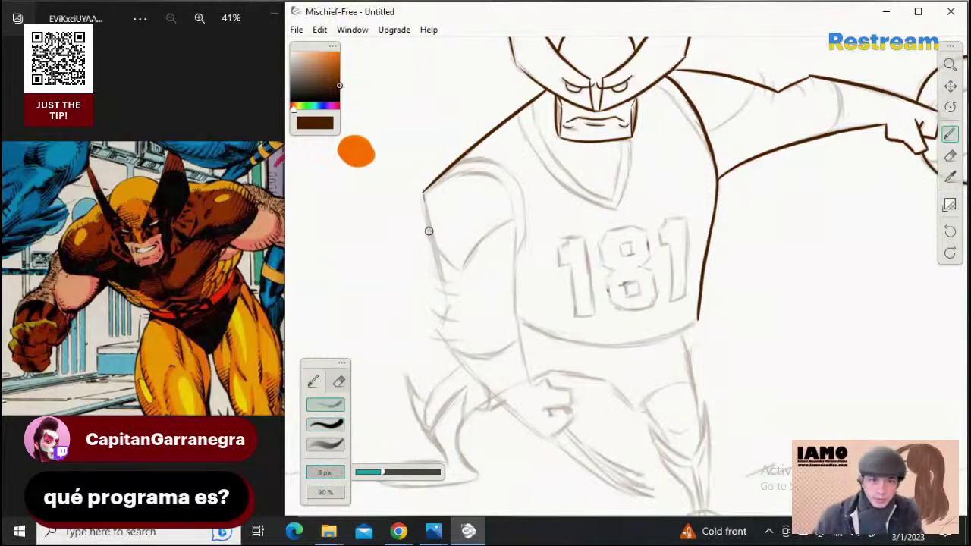
mouse_move(426, 193)
left_mouse_down()
mouse_move(452, 280)
mouse_move(426, 214)
mouse_move(442, 261)
mouse_move(439, 254)
mouse_move(459, 284)
mouse_move(447, 261)
mouse_move(459, 299)
mouse_move(449, 337)
mouse_move(491, 392)
mouse_move(451, 346)
mouse_move(469, 369)
mouse_move(447, 333)
mouse_move(484, 383)
left_mouse_up()
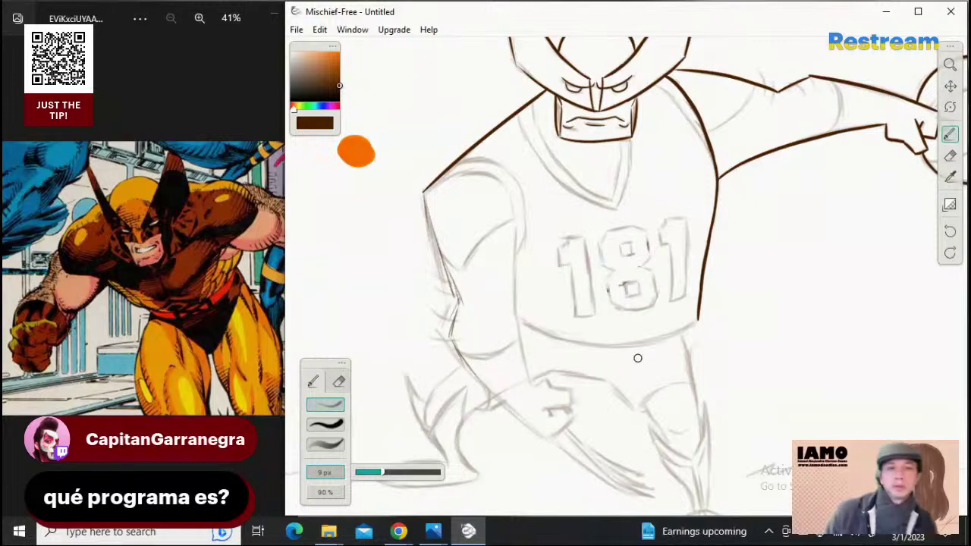
Erase the stray sketch lines outside the lowered arm's elbow with the 16 px eraser at 100% opacity
left_click(950, 156)
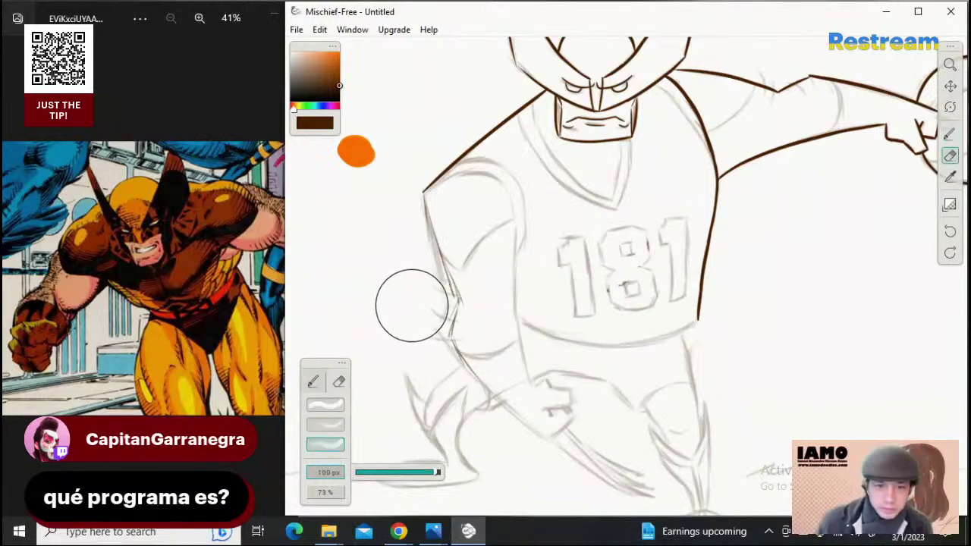
left_click(341, 425)
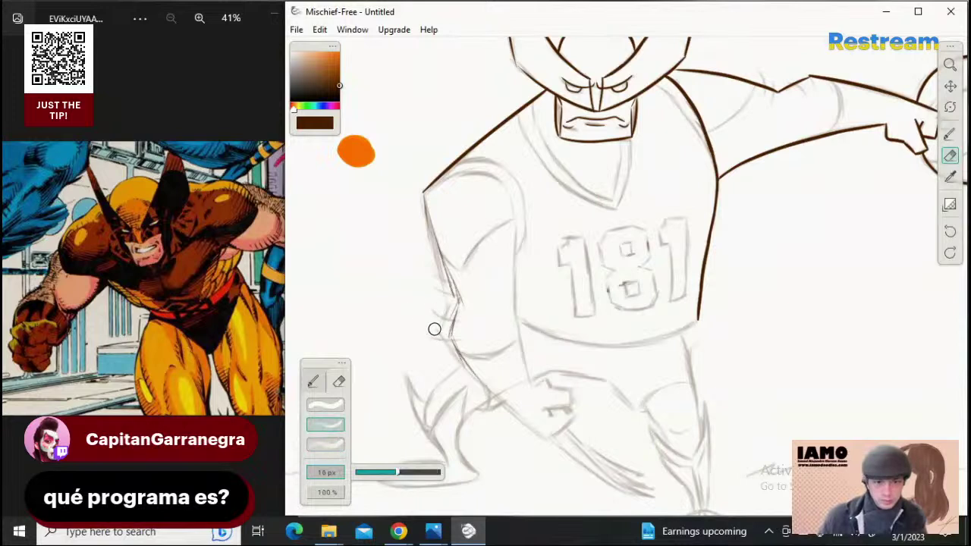
mouse_move(450, 310)
left_mouse_down()
mouse_move(430, 310)
mouse_move(439, 283)
mouse_move(425, 224)
mouse_move(448, 295)
mouse_move(431, 300)
mouse_move(452, 357)
mouse_move(428, 323)
left_mouse_up()
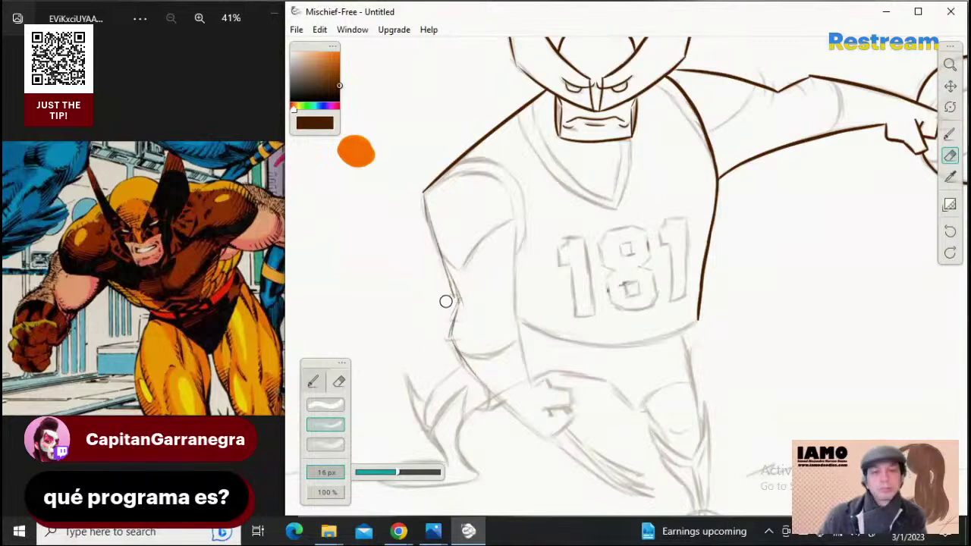
Ink the outer line of the lowered upper arm from the shoulder corner to the elbow notch with the solid inking brush
left_click(950, 134)
left_click(325, 424)
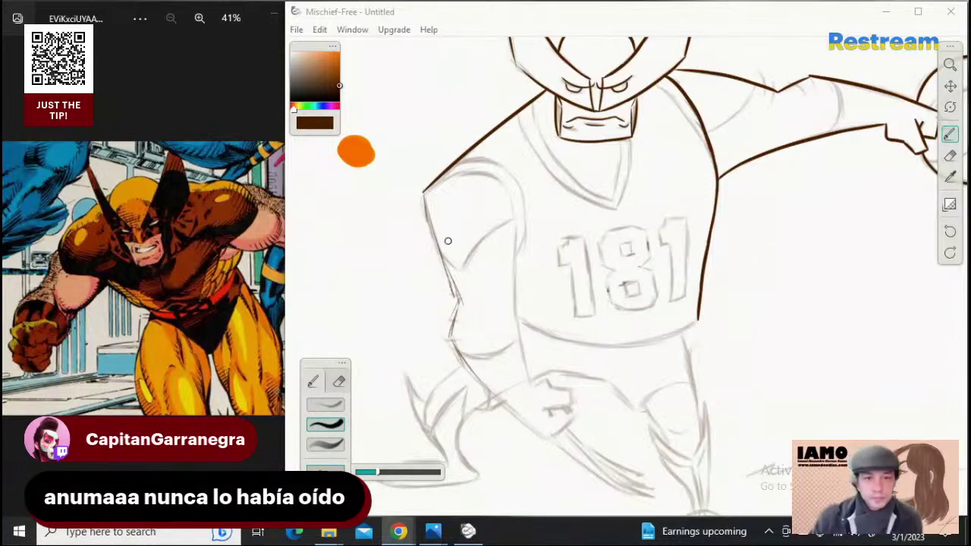
left_click(334, 427)
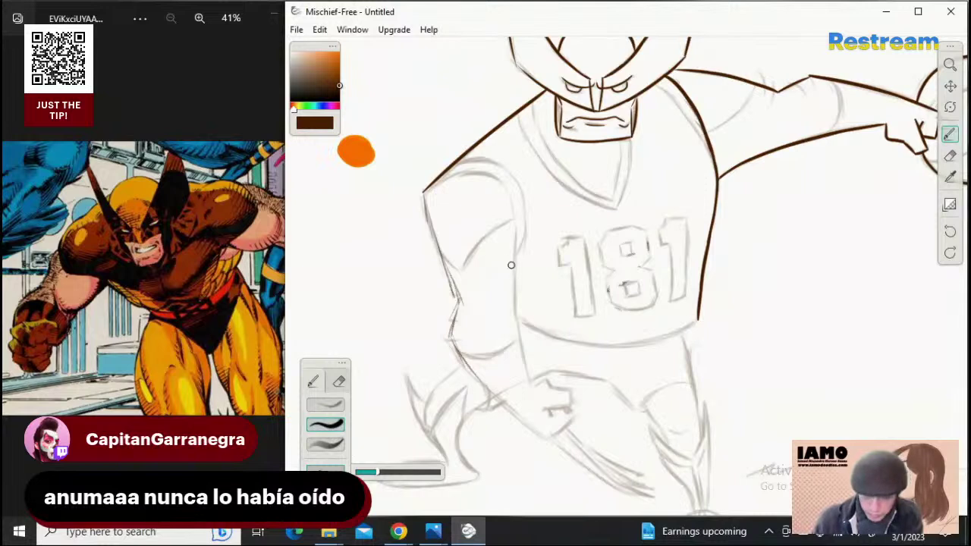
left_click_drag(425, 193, 444, 256)
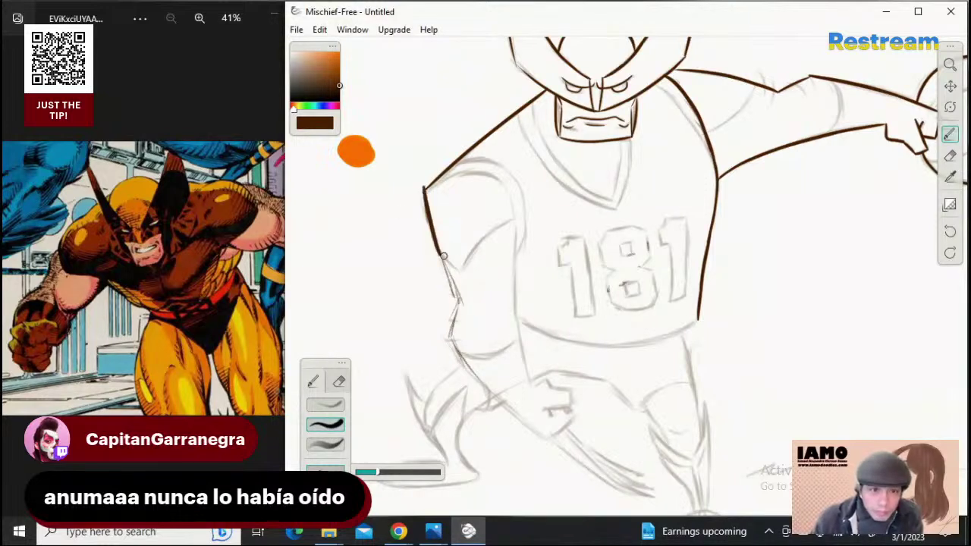
key("ctrl+z")
left_click_drag(424, 191, 449, 285)
key("ctrl+z")
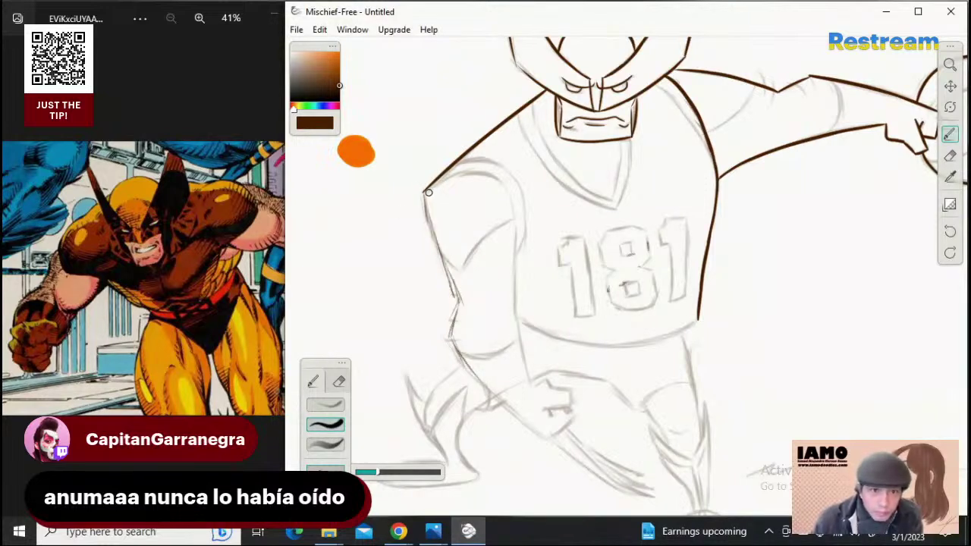
left_click_drag(425, 190, 451, 294)
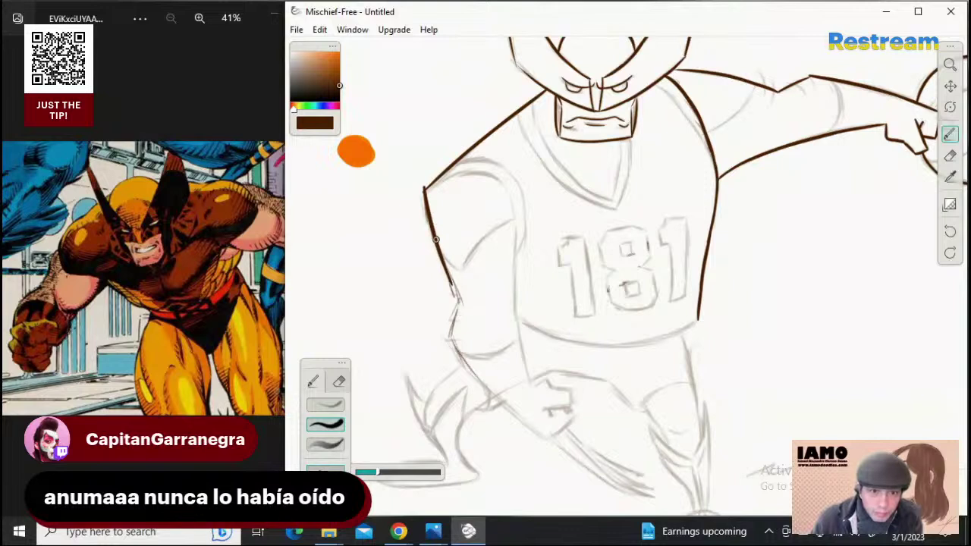
left_click_drag(437, 243, 456, 300)
key("ctrl+z")
left_click_drag(440, 249, 457, 301)
key("ctrl+z")
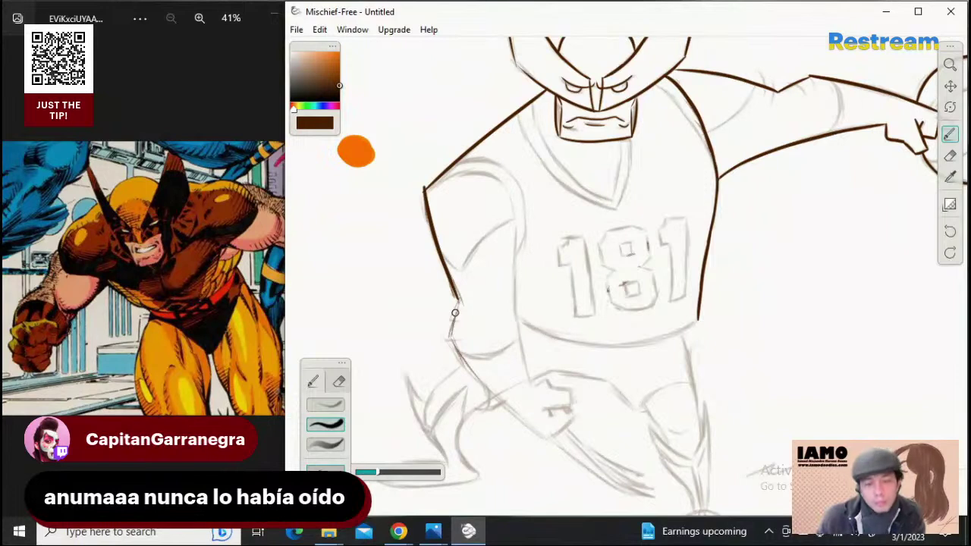
Ink the short elbow segment of the lowered arm, slanting down and outward from the end of the upper arm line
left_click_drag(458, 300, 453, 335)
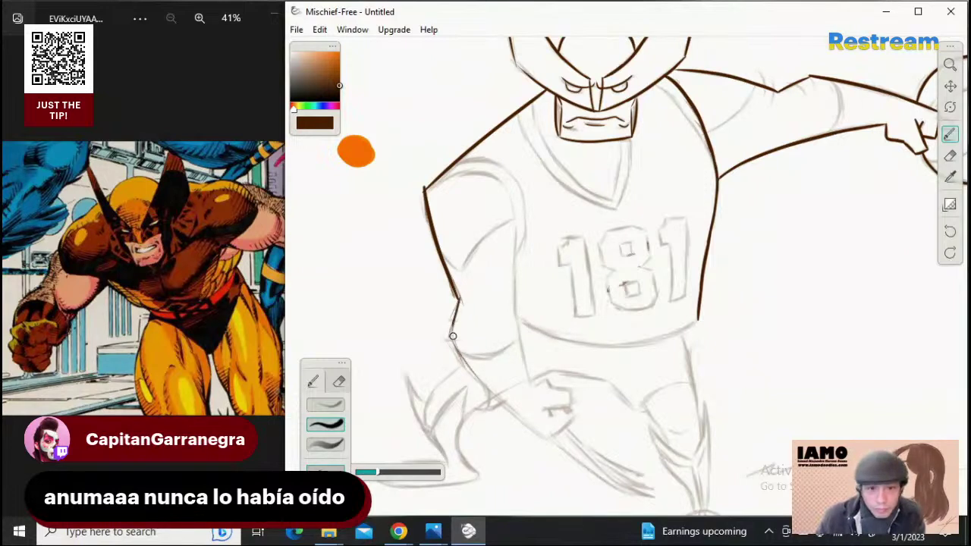
key("ctrl+z")
left_click_drag(459, 300, 453, 339)
key("ctrl+z")
left_click_drag(457, 300, 450, 338)
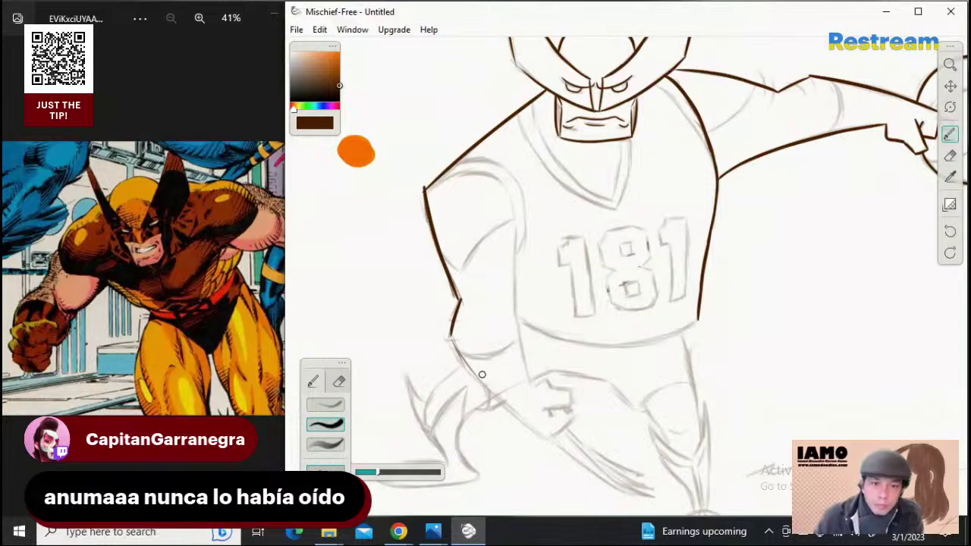
Ink the first part of the lowered forearm's outer line from the elbow down toward the wrist
left_click_drag(452, 339, 507, 420)
key("ctrl+z")
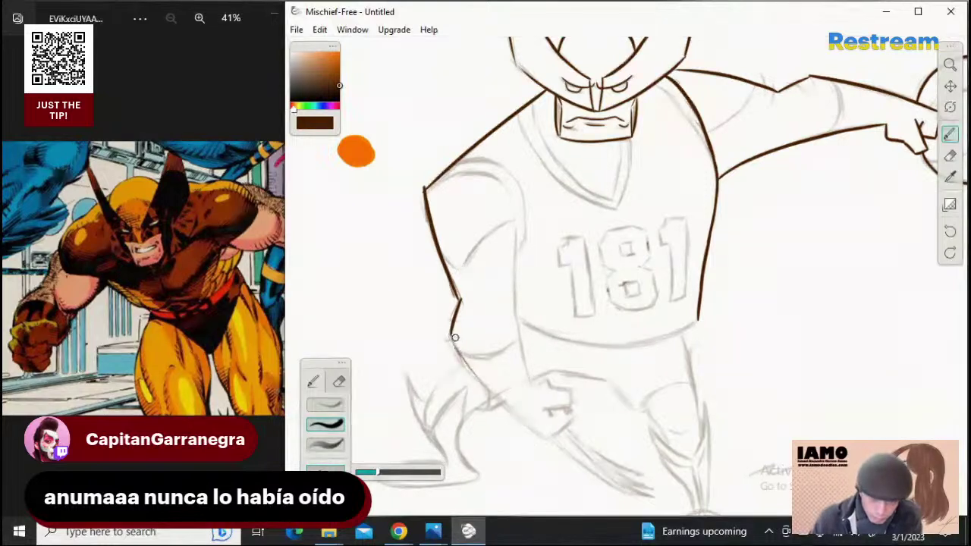
left_click_drag(451, 337, 540, 438)
key("ctrl+z")
left_click_drag(452, 335, 532, 430)
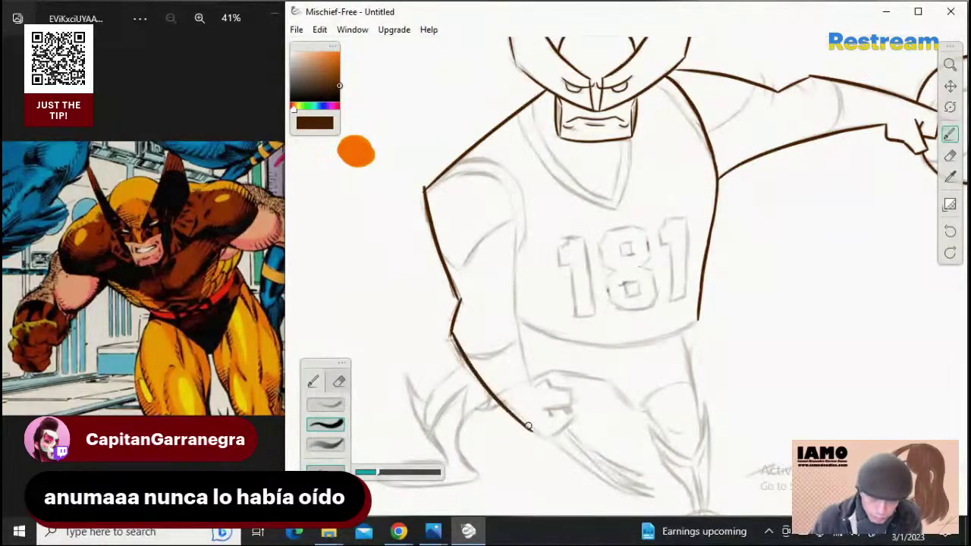
key("ctrl+z")
left_click_drag(448, 336, 512, 413)
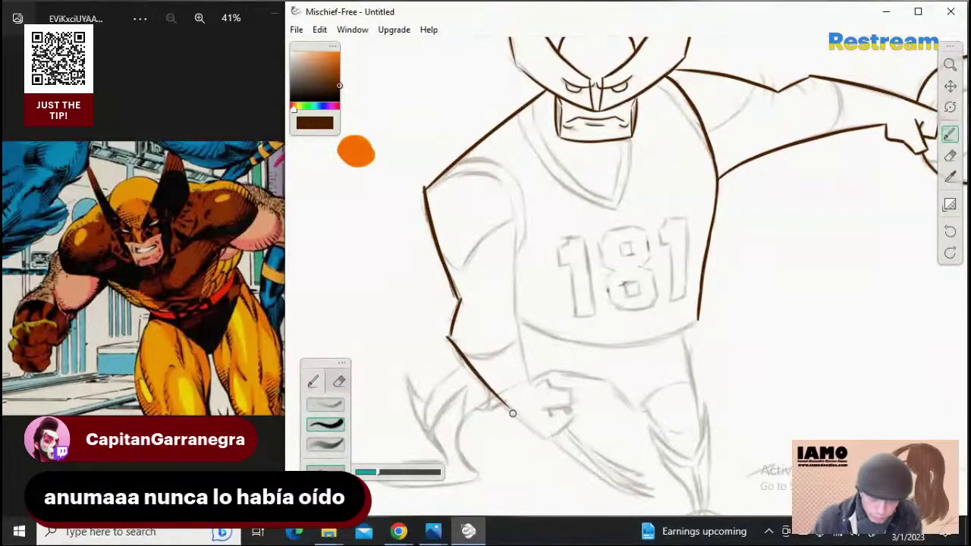
key("ctrl+z")
key("ctrl+z")
left_click_drag(452, 336, 507, 408)
Extend the lowered forearm's outer line along the wrist to the underside of the fist
left_click_drag(472, 371, 544, 437)
key("ctrl+z")
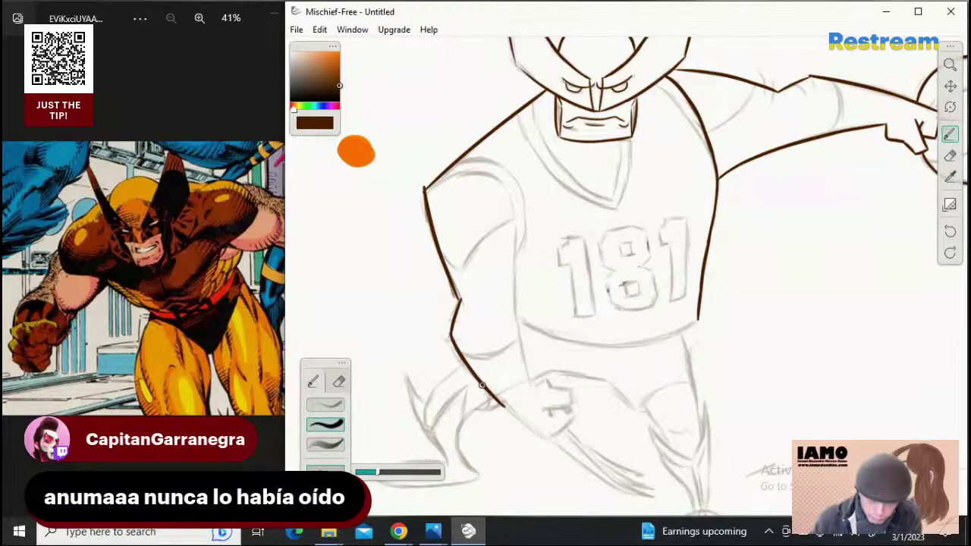
left_click_drag(484, 386, 539, 433)
key("ctrl+z")
left_click_drag(485, 384, 545, 442)
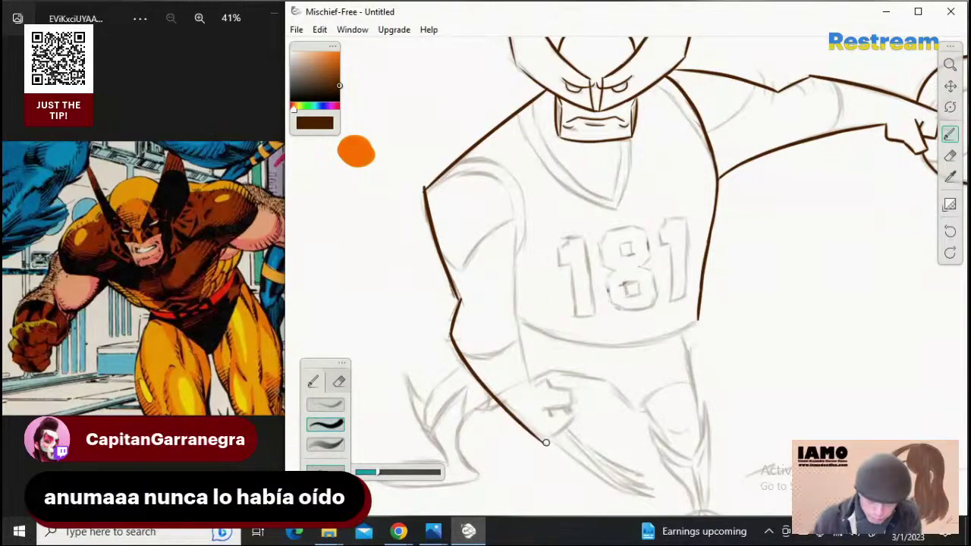
key("ctrl+z")
left_click_drag(485, 386, 552, 442)
key("ctrl+z")
key("ctrl+z")
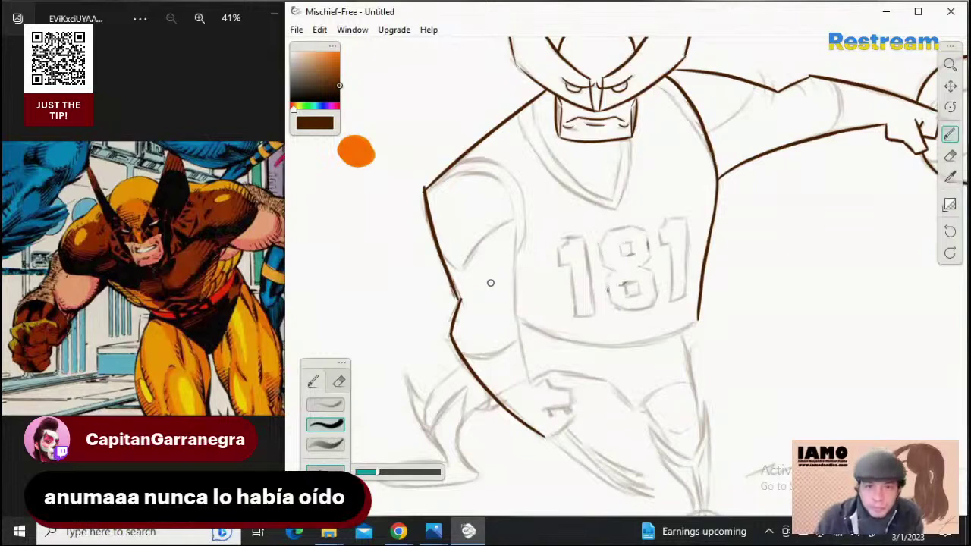
left_click_drag(516, 227, 521, 322)
key("ctrl+z")
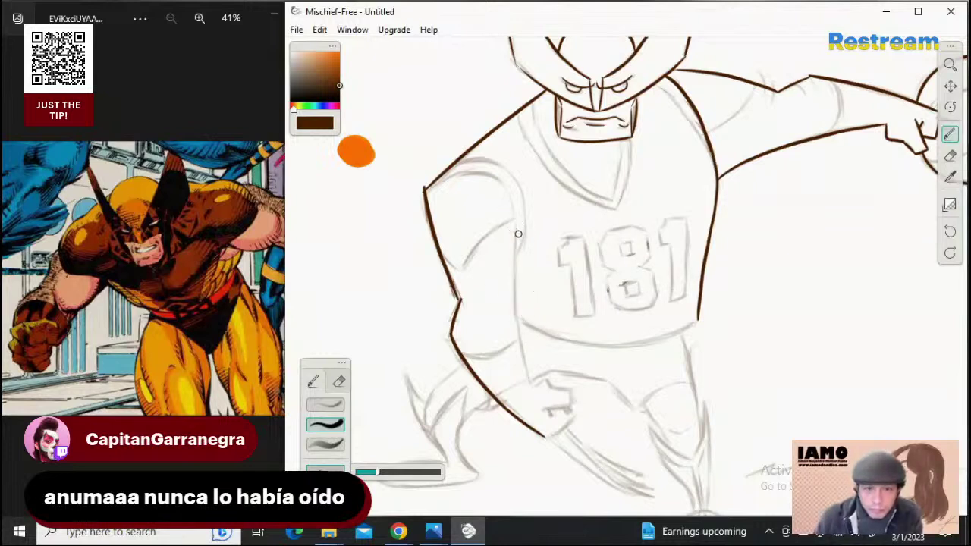
left_click_drag(518, 220, 520, 324)
key("ctrl+z")
left_click_drag(517, 221, 515, 334)
key("ctrl+z")
left_click_drag(516, 226, 515, 327)
key("ctrl+z")
left_click_drag(516, 230, 523, 332)
key("ctrl+z")
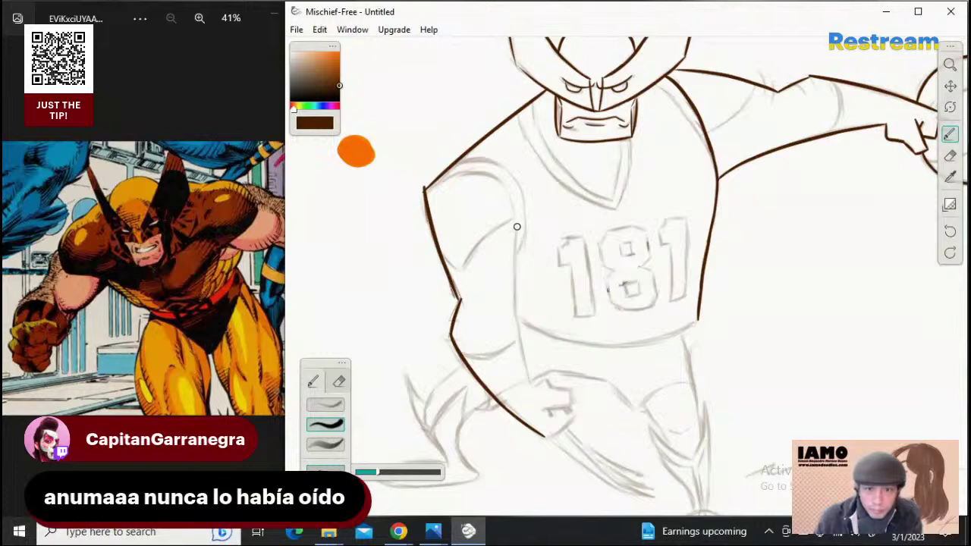
mouse_move(516, 226)
left_mouse_down()
mouse_move(521, 338)
mouse_move(512, 279)
mouse_move(519, 317)
left_mouse_up()
key("ctrl+z")
key("ctrl+z")
key("ctrl+z")
mouse_move(517, 226)
left_mouse_down()
mouse_move(520, 320)
mouse_move(512, 280)
left_mouse_up()
key("ctrl+z")
key("ctrl+z")
left_click_drag(517, 235, 519, 317)
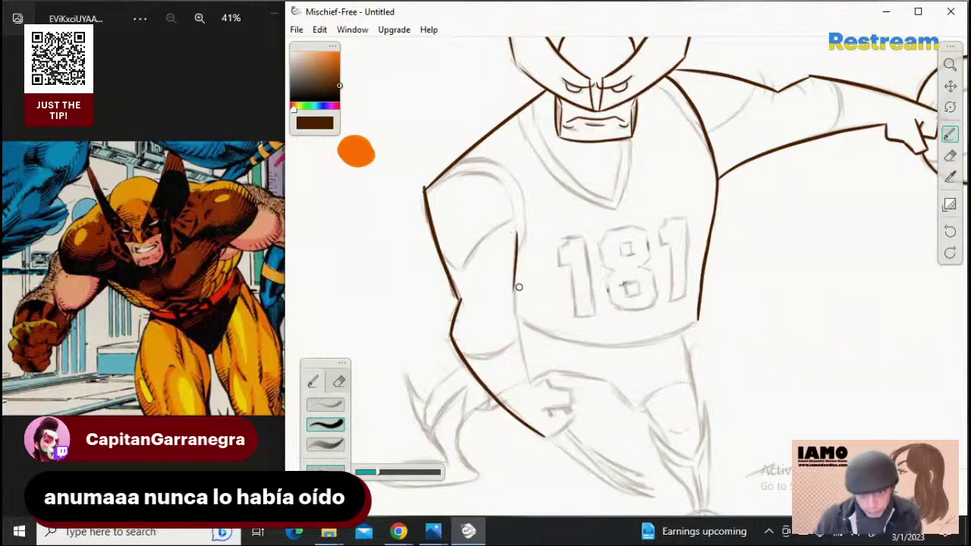
key("ctrl+z")
mouse_move(517, 227)
left_mouse_down()
mouse_move(516, 309)
mouse_move(527, 345)
left_mouse_up()
key("ctrl+z")
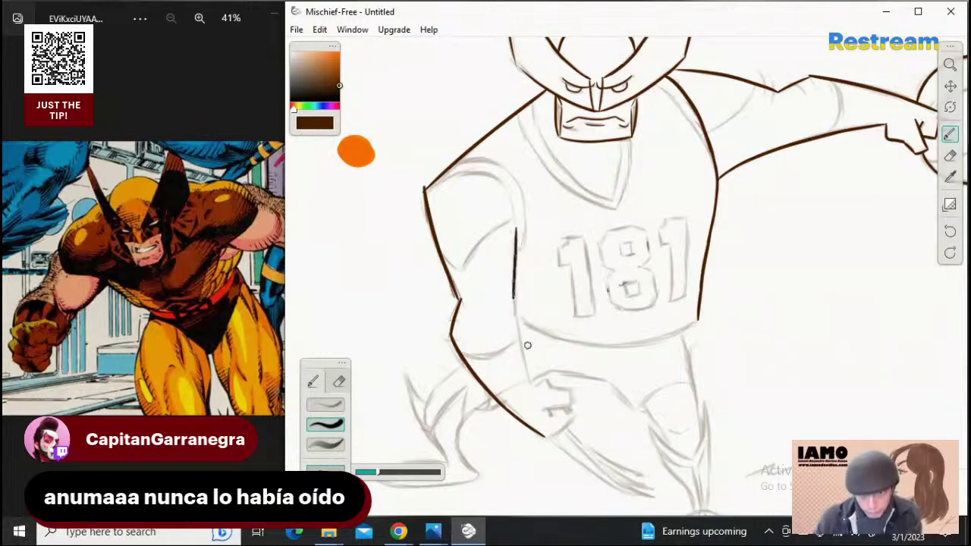
key("ctrl+z")
Ink the upper part of the lowered arm's inner line, running down beside the jersey from the armpit
left_click_drag(516, 226, 519, 328)
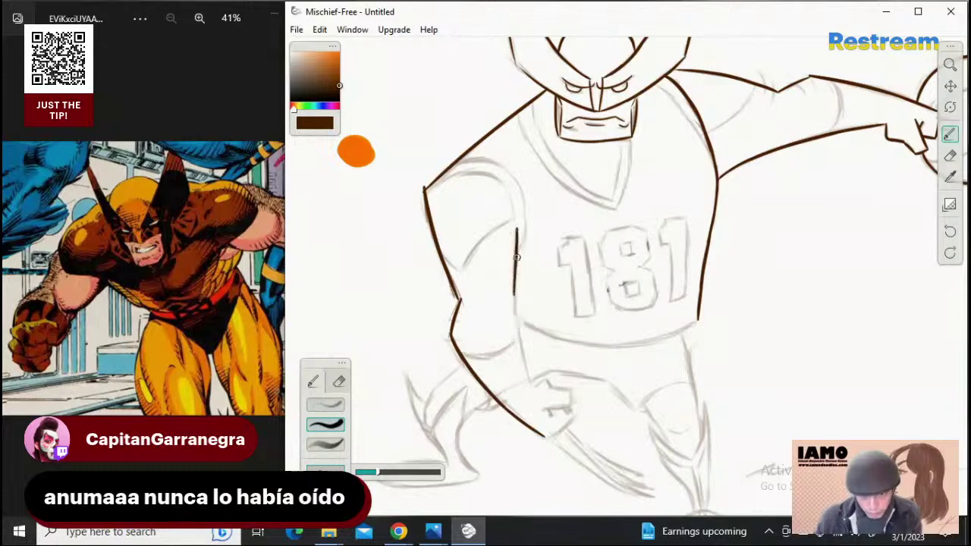
key("z")
left_click_drag(517, 232, 527, 367)
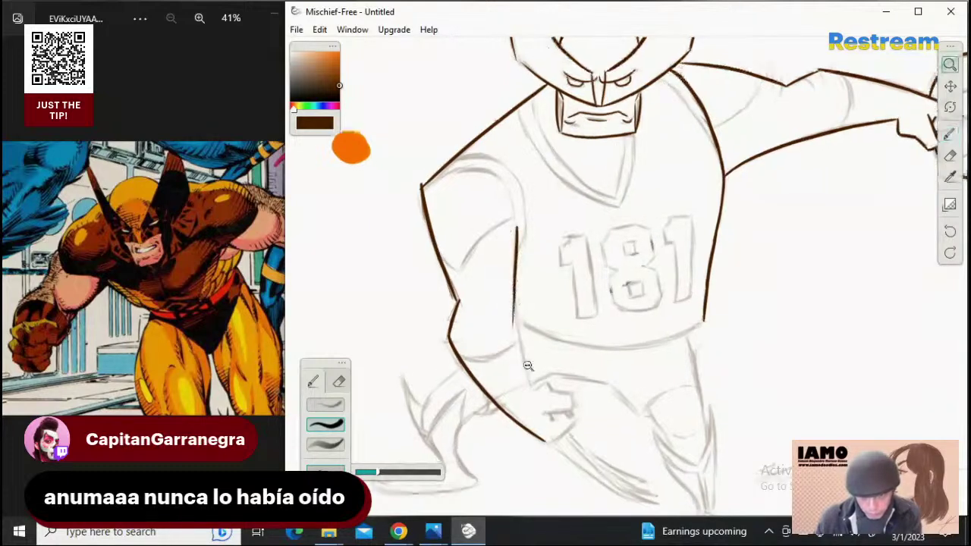
key("ctrl+z")
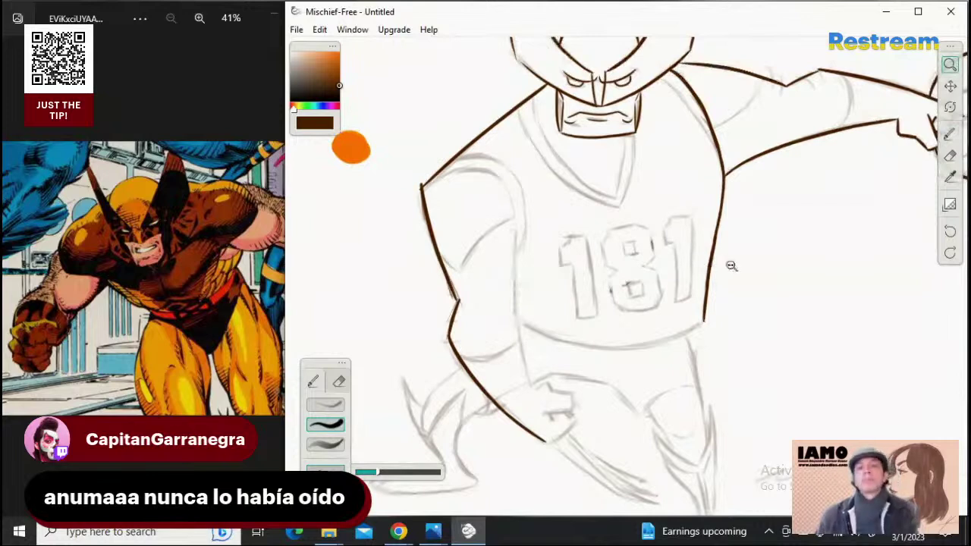
key("ctrl+y")
left_click(949, 134)
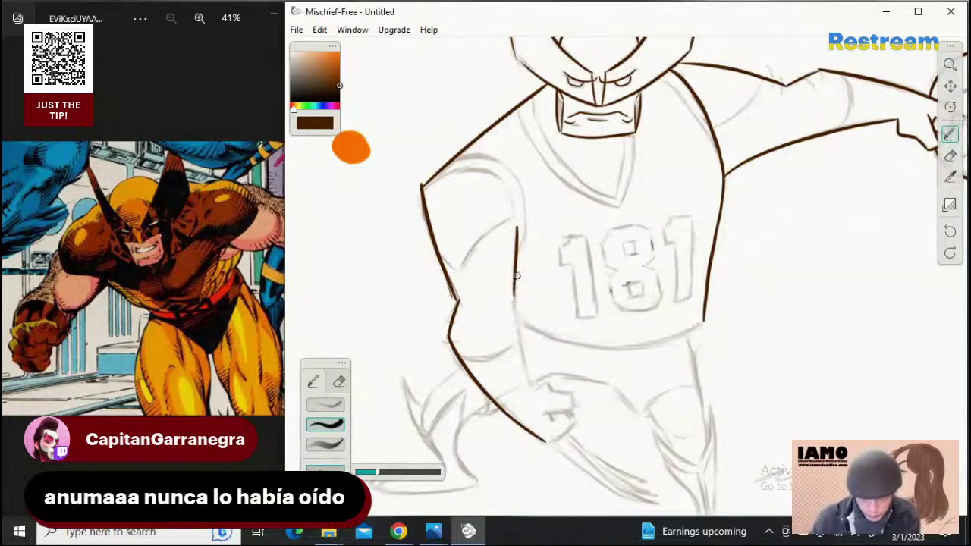
left_click_drag(517, 275, 519, 351)
key("ctrl+z")
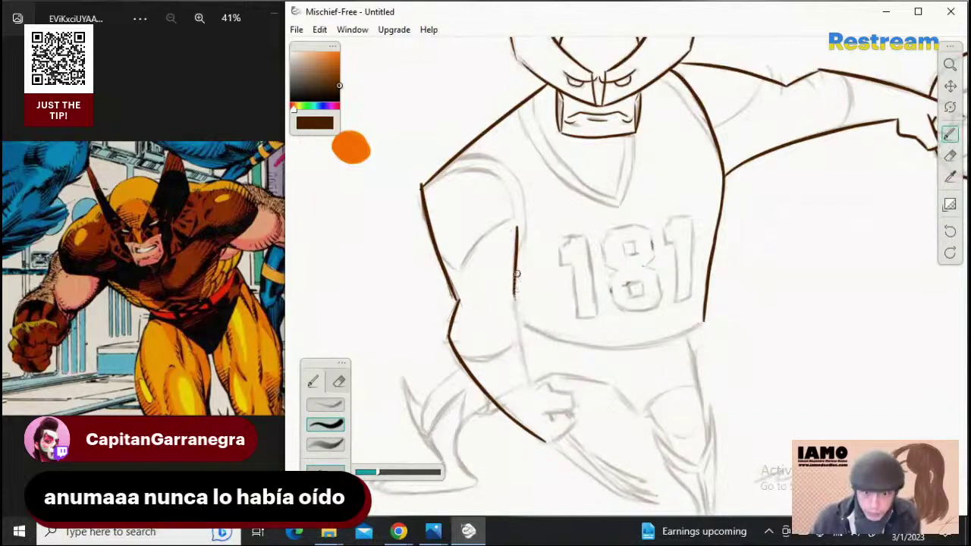
left_click_drag(515, 275, 522, 360)
left_click_drag(517, 273, 526, 352)
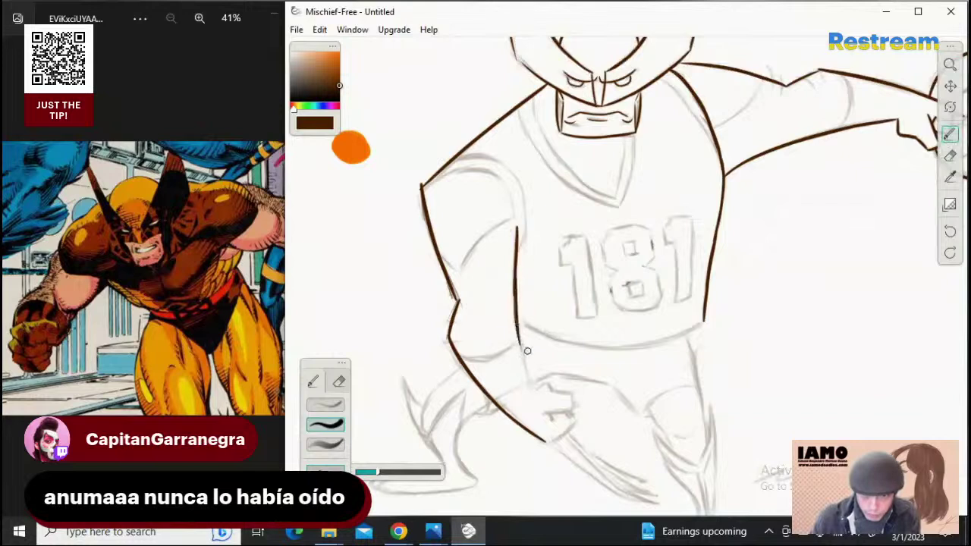
key("ctrl+z")
left_click_drag(516, 277, 523, 347)
key("ctrl+z")
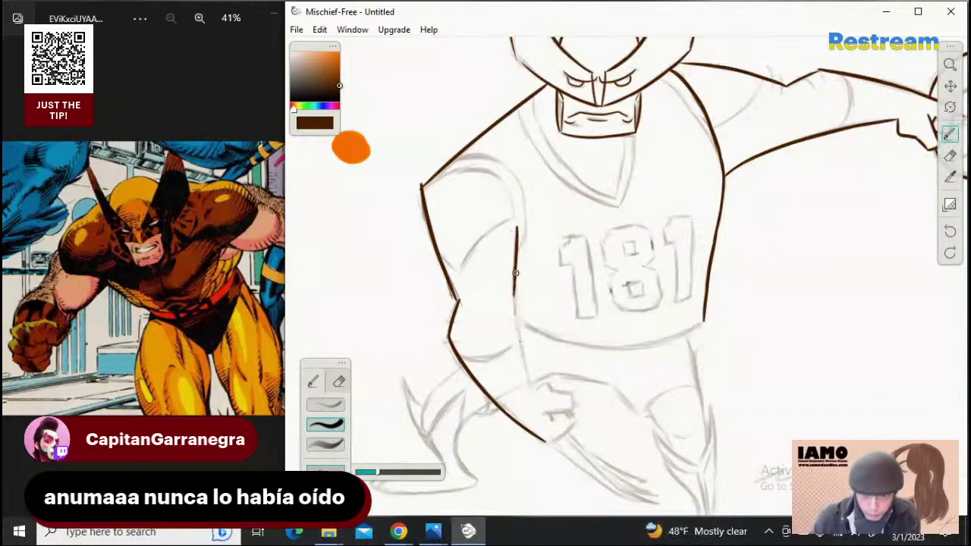
left_click_drag(516, 274, 522, 355)
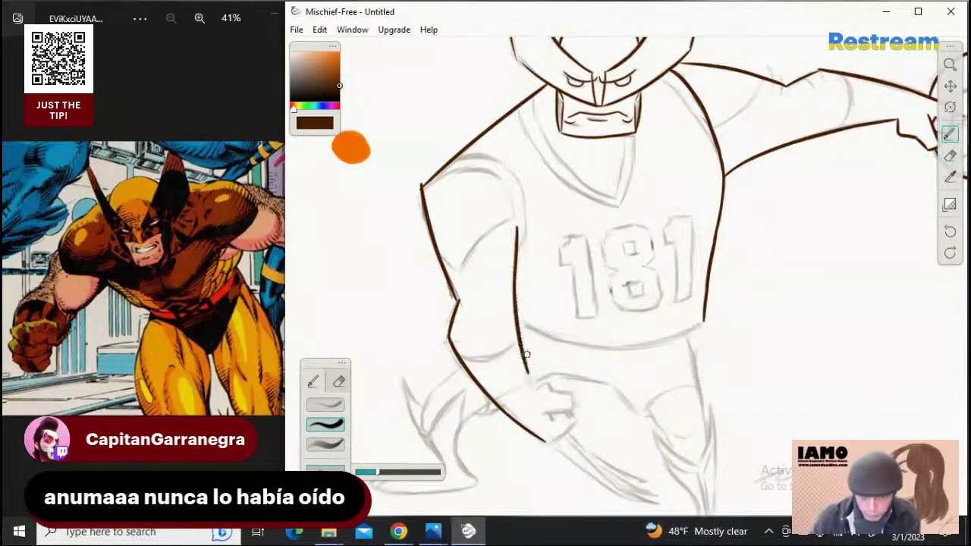
key("ctrl+z")
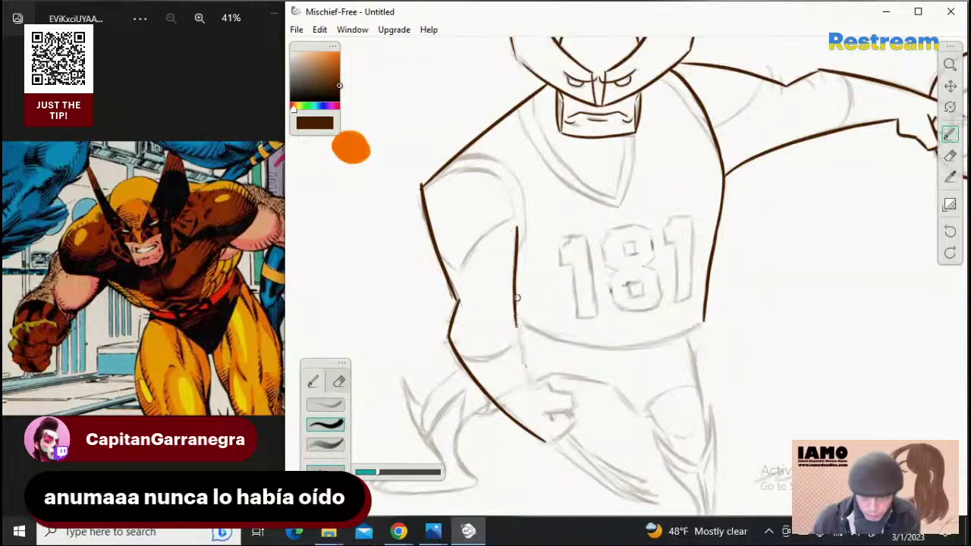
Extend the lowered arm's inner line past the jersey hem and along the wrist to the top of the fist
key("ctrl+z")
left_click_drag(516, 296, 531, 388)
key("ctrl+z")
left_click_drag(517, 324, 536, 392)
key("ctrl+z")
key("ctrl+z")
mouse_move(518, 336)
left_mouse_down()
mouse_move(536, 393)
mouse_move(524, 367)
mouse_move(536, 390)
left_mouse_up()
key("ctrl+z")
key("ctrl+z")
key("ctrl+z")
key("ctrl+z")
key("ctrl+z")
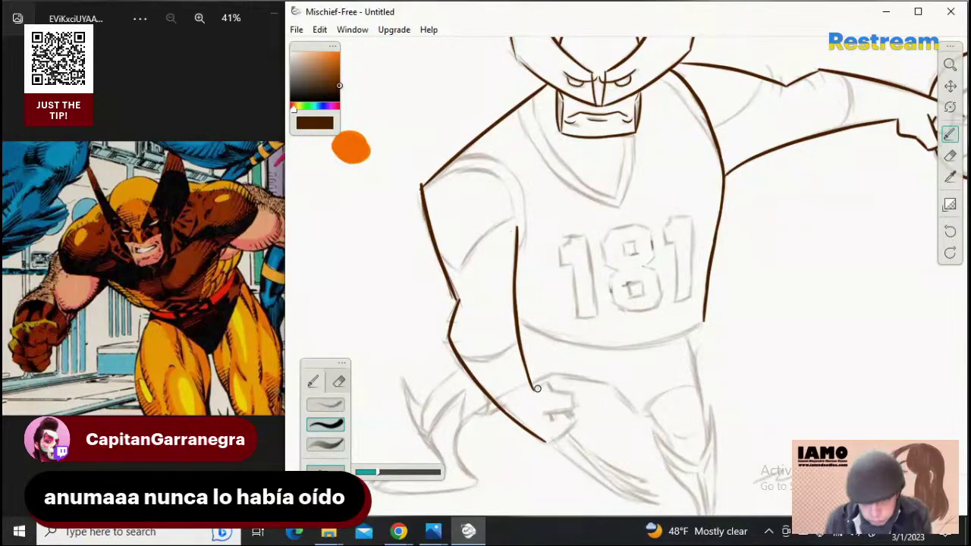
Ink the top knuckle and the upper finger outline of the lowered fist
left_click_drag(546, 385, 559, 395)
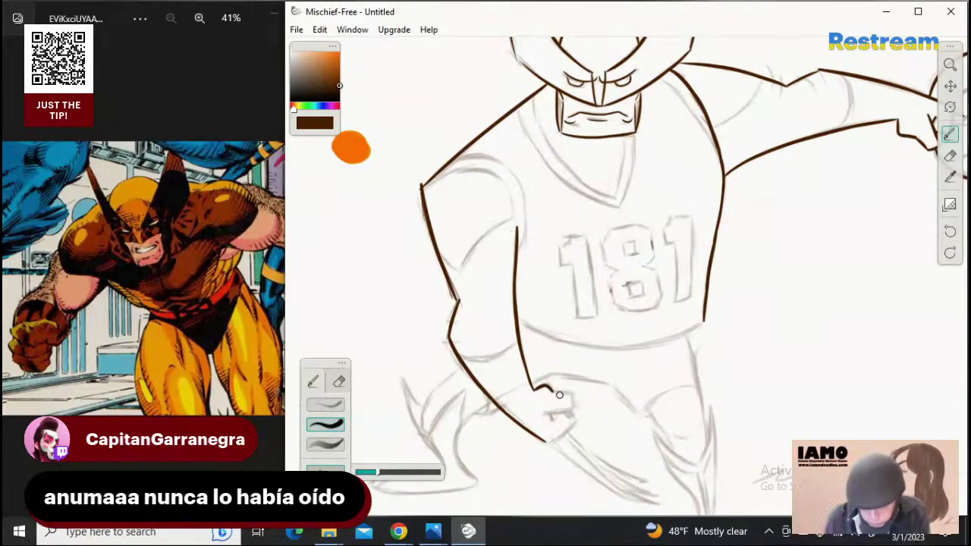
left_click_drag(559, 395, 568, 393)
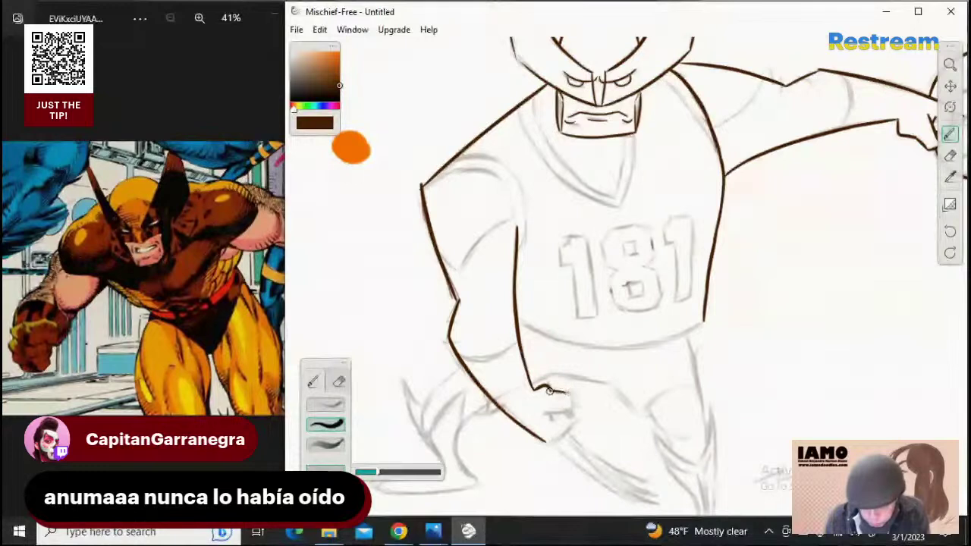
key("ctrl+z")
mouse_move(550, 388)
left_mouse_down()
mouse_move(572, 408)
mouse_move(543, 414)
mouse_move(579, 413)
mouse_move(542, 416)
left_mouse_up()
key("ctrl+z")
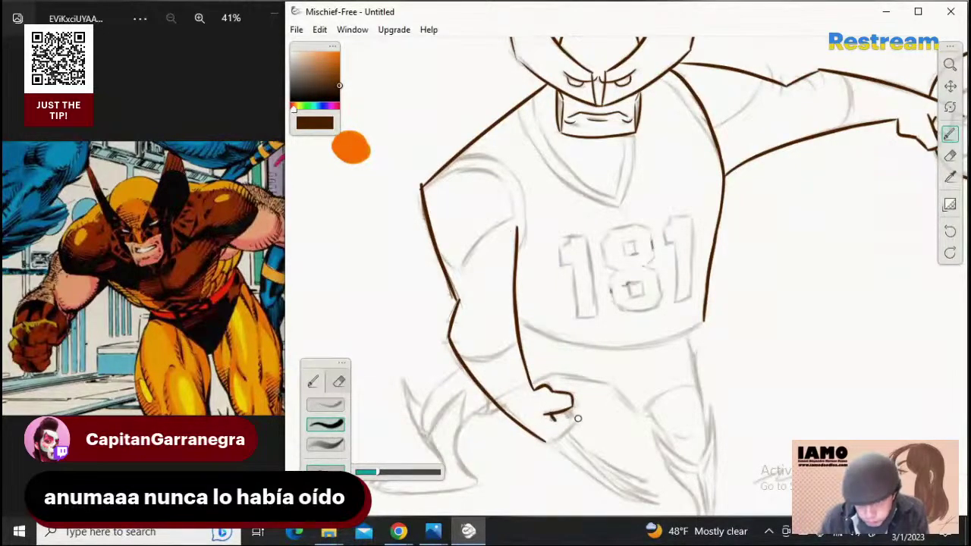
key("ctrl+z")
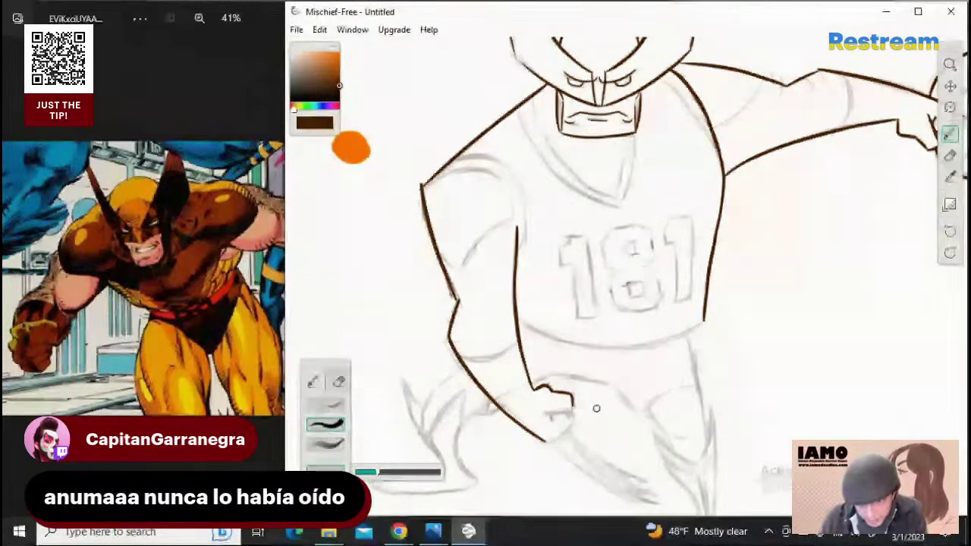
Ink the lower finger of the lowered fist, curving around to close the outline at the forearm's outer line
mouse_move(570, 409)
left_mouse_down()
mouse_move(544, 412)
mouse_move(573, 418)
mouse_move(564, 432)
mouse_move(578, 424)
mouse_move(546, 440)
left_mouse_up()
key("ctrl+z")
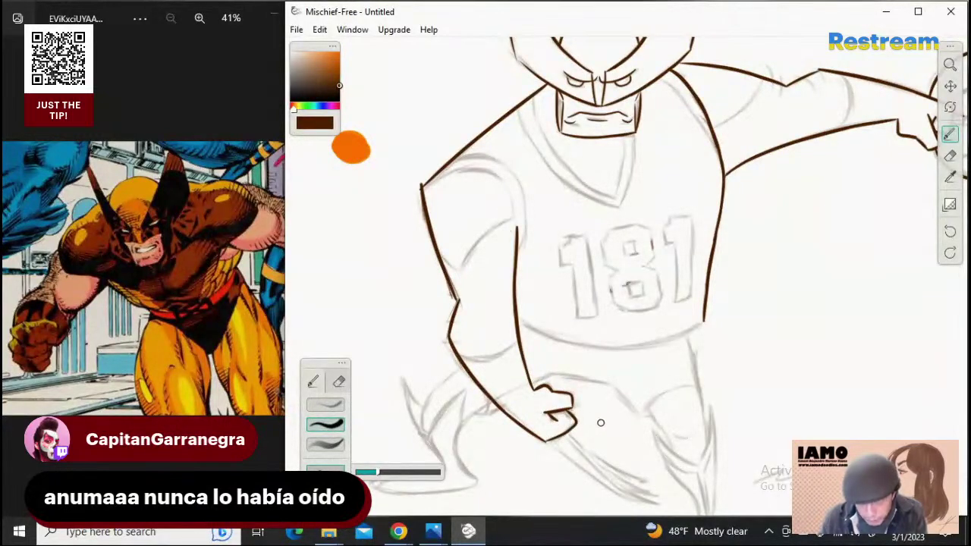
key("ctrl+z")
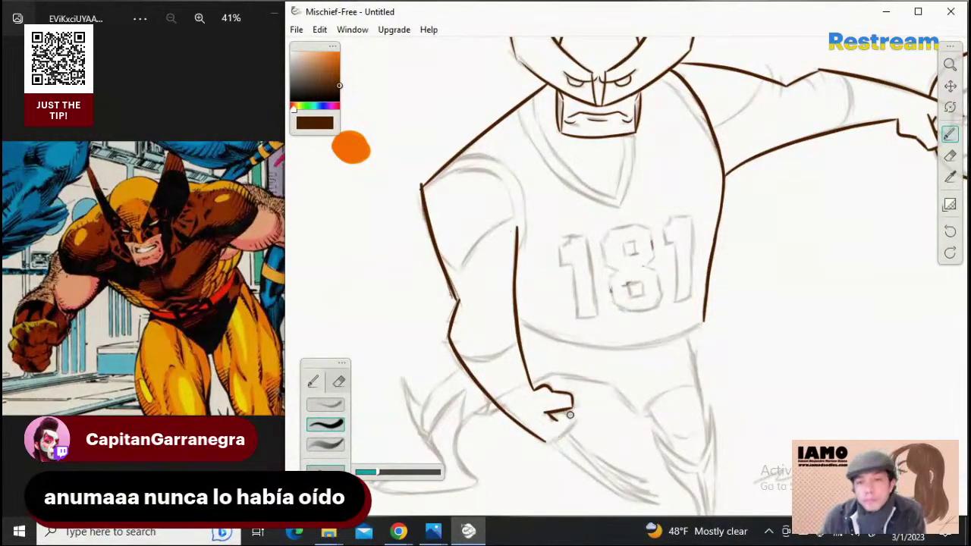
mouse_move(565, 410)
left_mouse_down()
mouse_move(578, 429)
mouse_move(546, 443)
left_mouse_up()
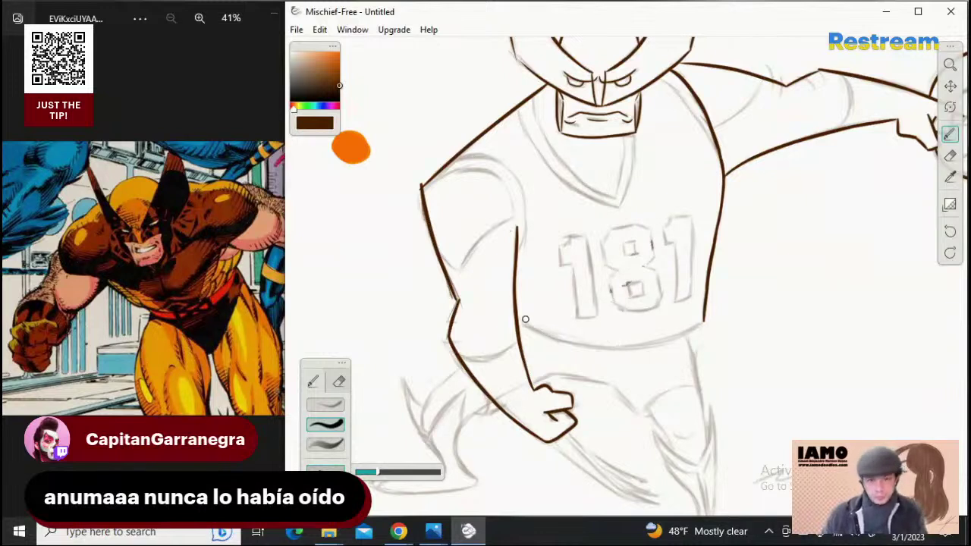
Ink the half of the jersey hem from below the number's centre to the corner under the outstretched arm
left_click_drag(518, 316, 612, 346)
key("ctrl+z")
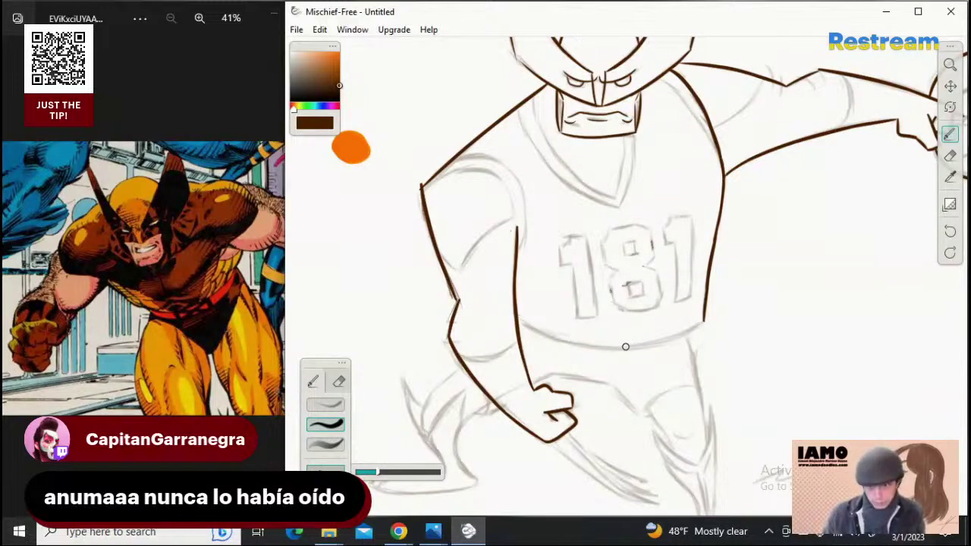
left_click_drag(631, 347, 702, 329)
key("ctrl+z")
left_click_drag(630, 347, 706, 323)
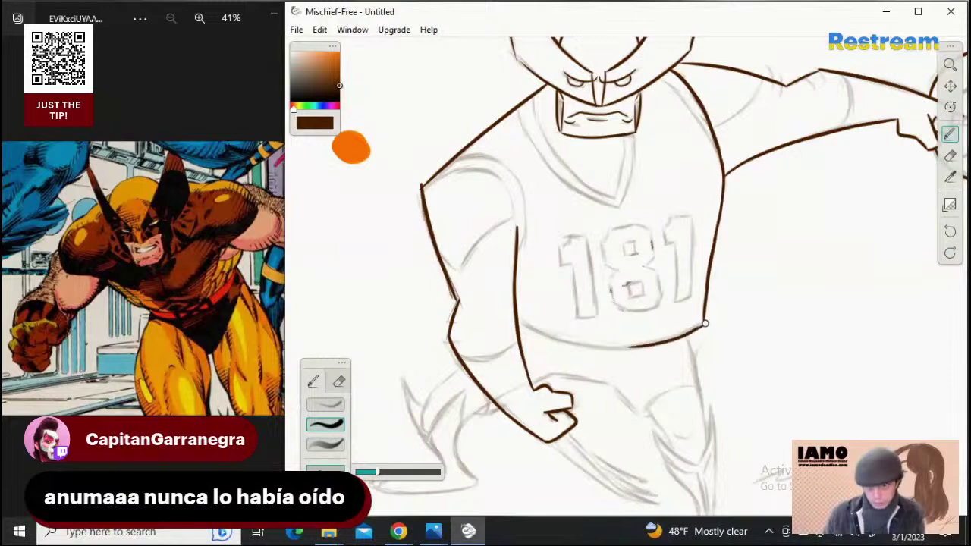
key("ctrl+z")
left_click_drag(628, 347, 702, 325)
Ink the outer line of the leg below the outstretched arm, from the jersey hem down to the boot top
left_click_drag(689, 336, 705, 429)
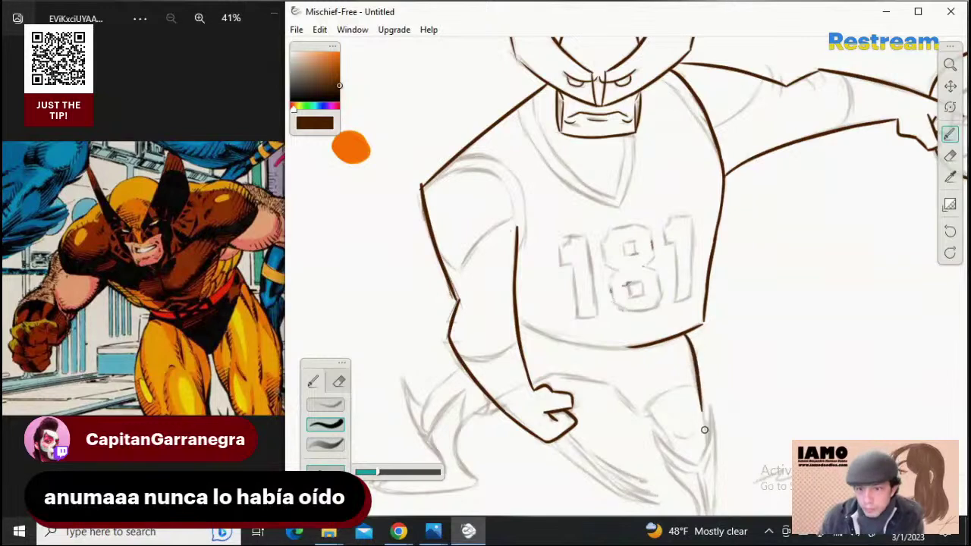
key("ctrl+z")
left_click_drag(689, 337, 714, 435)
key("ctrl+z")
left_click_drag(685, 334, 706, 446)
key("ctrl+z")
left_click_drag(698, 384, 705, 443)
key("ctrl+z")
left_click_drag(698, 385, 707, 441)
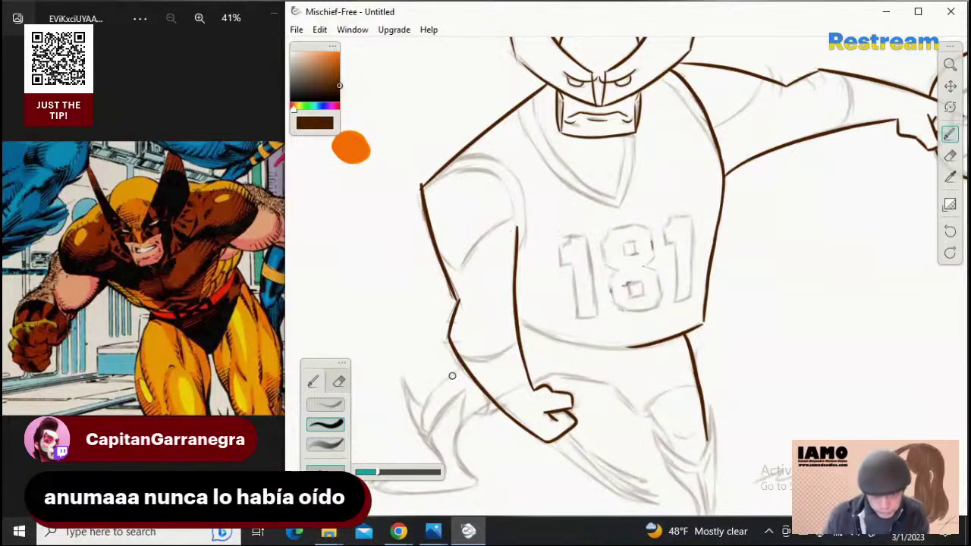
Ink the outer curve of the other leg's knee, from the lowered forearm down to the boot top
left_click_drag(463, 366, 430, 395)
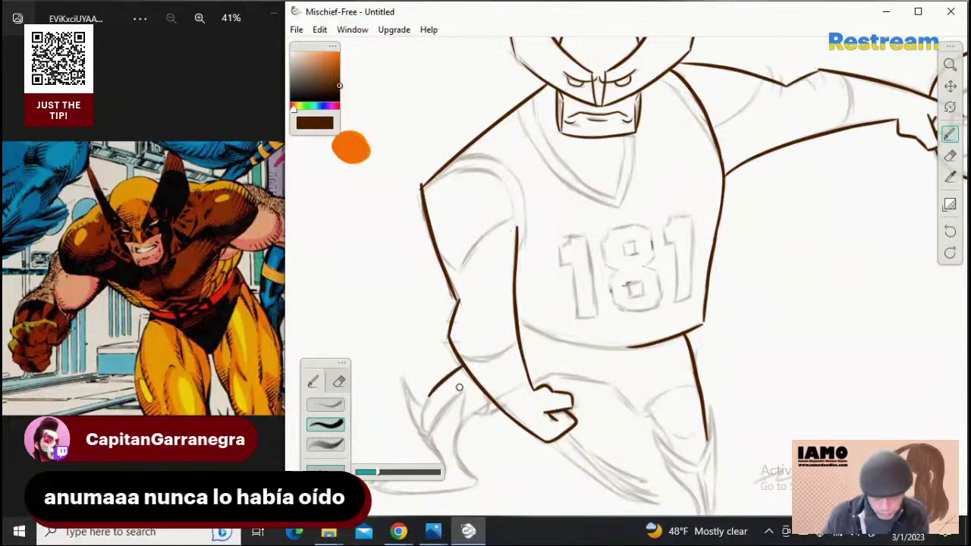
left_click_drag(431, 394, 423, 423)
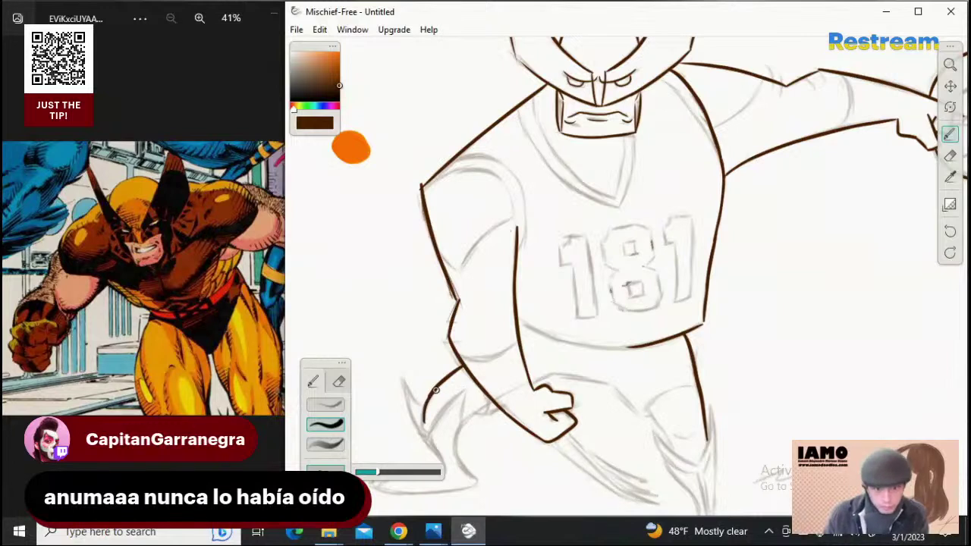
key("ctrl+z")
left_click_drag(448, 381, 423, 422)
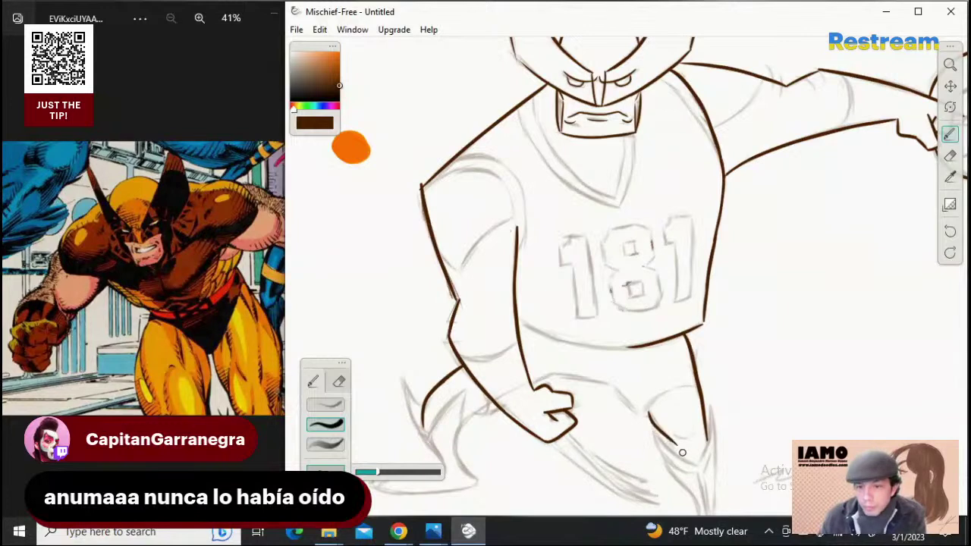
Ink the inner knee line of the leg below the outstretched arm, slanting down to the boot top
left_click_drag(646, 413, 681, 455)
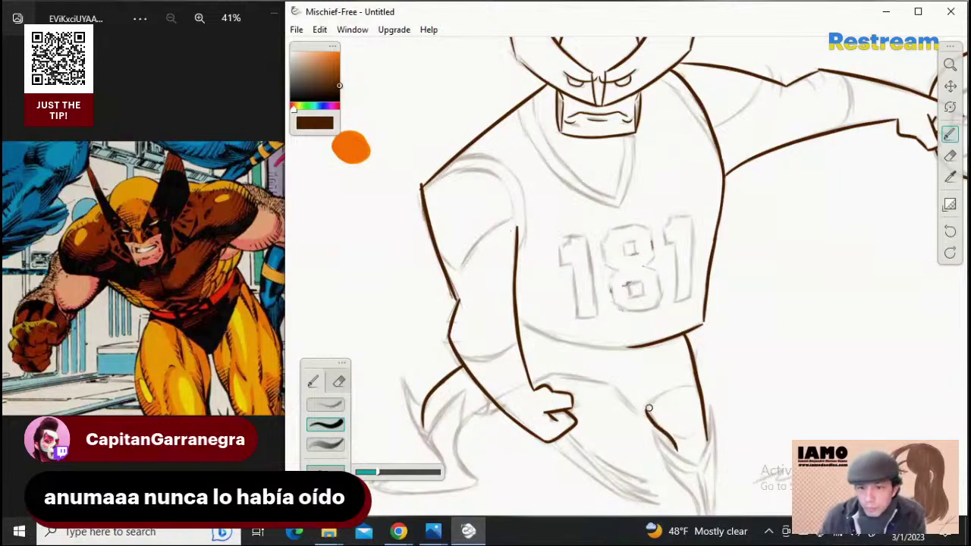
key("ctrl+z")
left_click_drag(648, 409, 677, 456)
key("ctrl+z")
left_click_drag(647, 408, 675, 452)
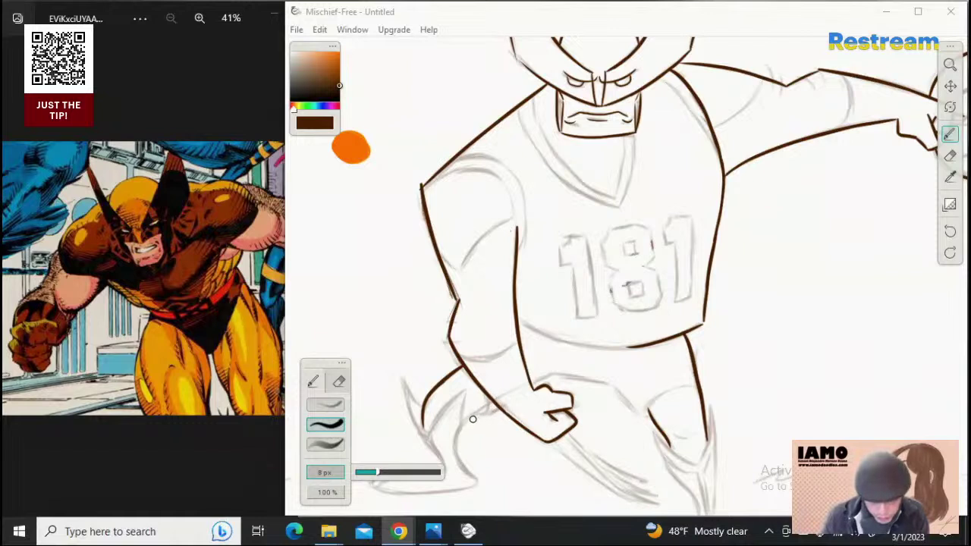
Ink the short line of the rear leg emerging from behind the lowered forearm, following the grey sketch
left_click(484, 409)
left_click_drag(486, 407, 459, 427)
key("ctrl+z")
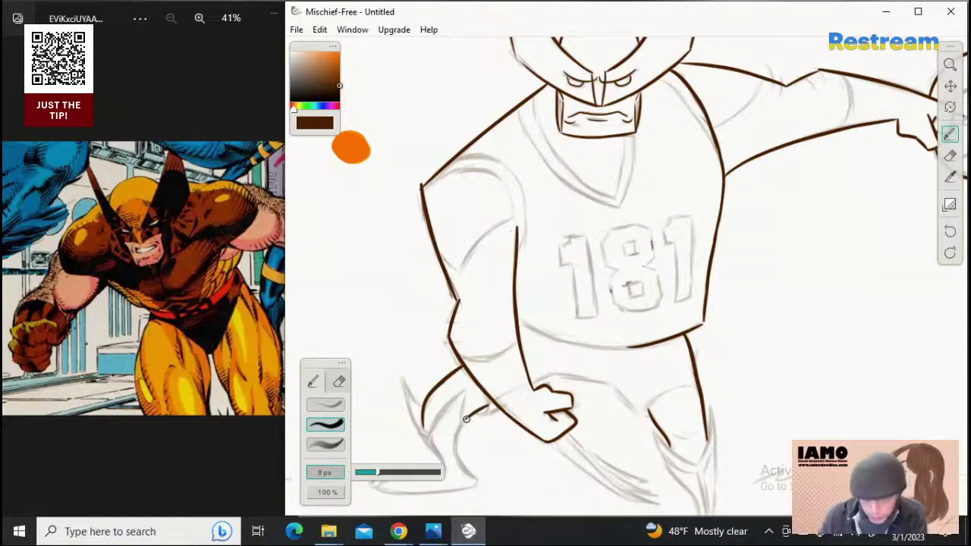
Ink the front thigh's upper contour from the fist to the inner knee, and the small curve under the rear leg by the forearm
mouse_move(533, 386)
left_mouse_down()
mouse_move(567, 375)
mouse_move(621, 389)
left_mouse_up()
key("ctrl+z")
mouse_move(555, 375)
left_mouse_down()
mouse_move(609, 383)
mouse_move(656, 415)
left_mouse_up()
key("ctrl+z")
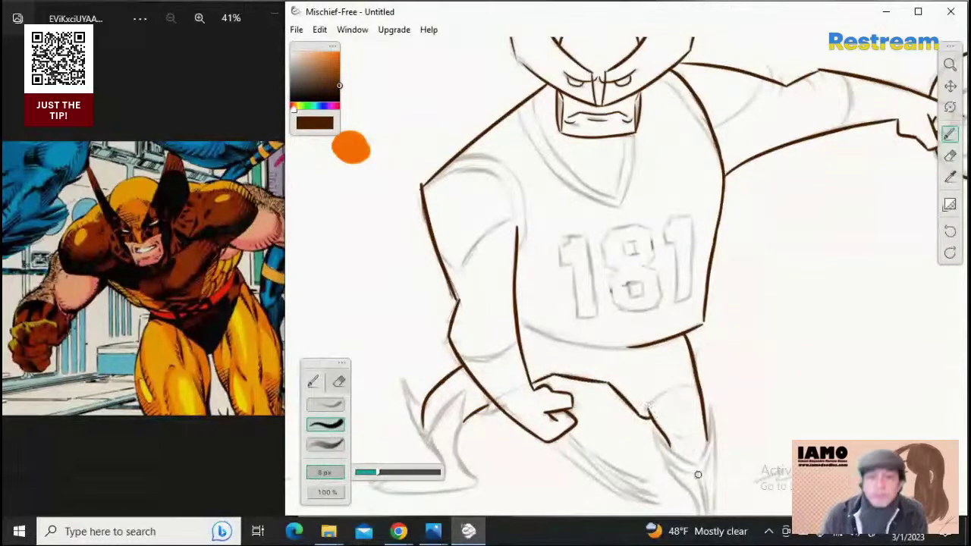
mouse_move(465, 422)
left_mouse_down()
mouse_move(508, 409)
mouse_move(498, 408)
left_mouse_up()
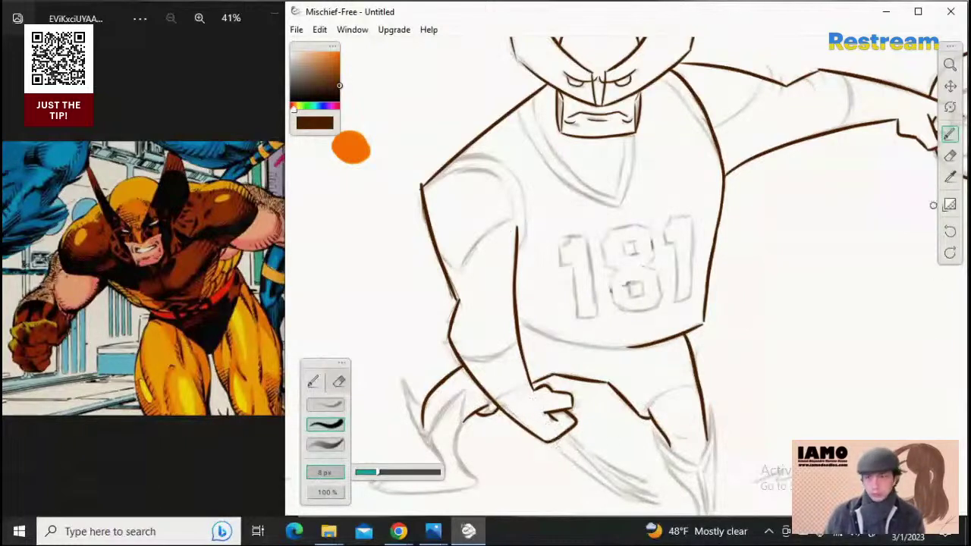
Try to ink the outer contour of the front lower leg with the 8 px brush
left_click(949, 65)
mouse_move(786, 283)
left_mouse_down()
mouse_move(793, 202)
mouse_move(688, 265)
mouse_move(735, 254)
left_mouse_up()
left_click(950, 88)
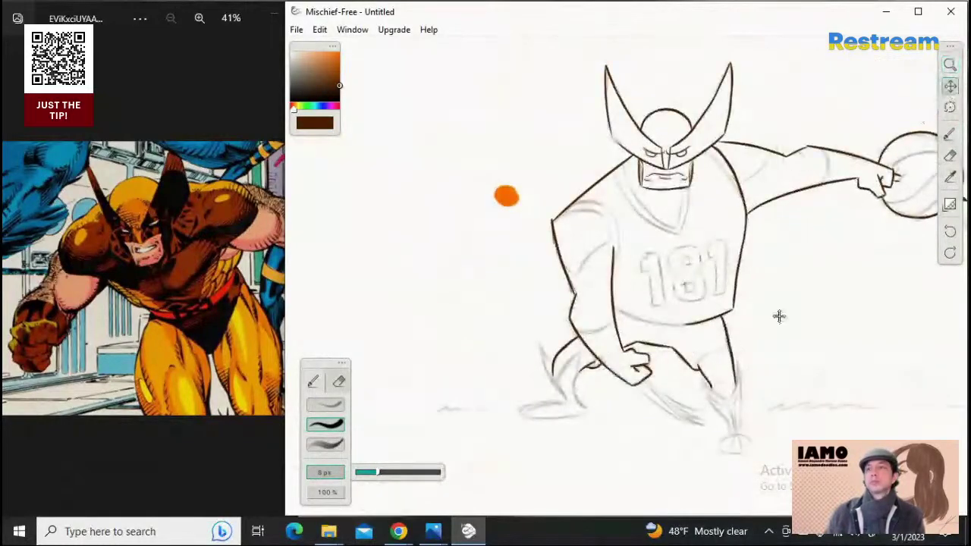
mouse_move(779, 316)
left_mouse_down()
mouse_move(691, 190)
mouse_move(699, 194)
left_mouse_up()
left_click(950, 66)
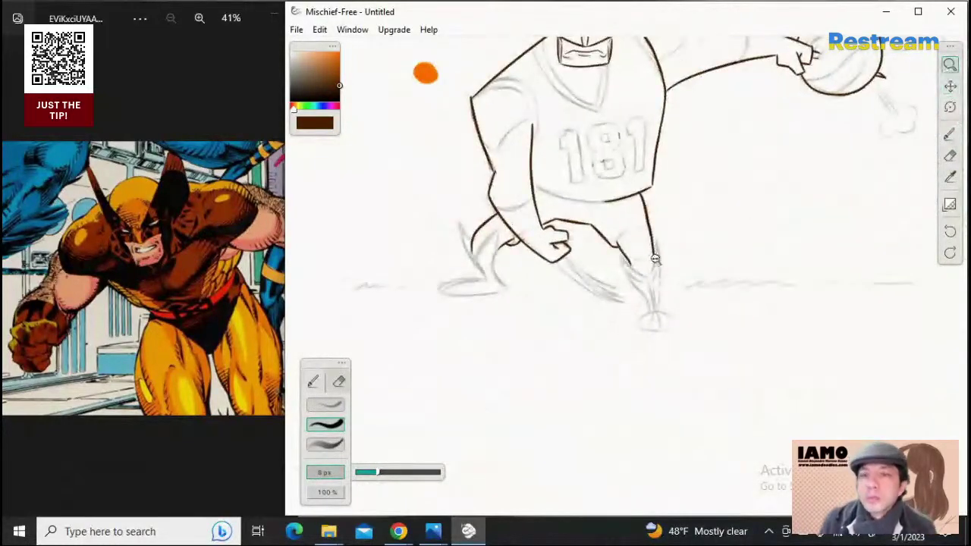
left_click_drag(655, 259, 744, 252)
left_click(953, 88)
mouse_move(649, 267)
left_mouse_down()
mouse_move(790, 240)
mouse_move(771, 269)
left_mouse_up()
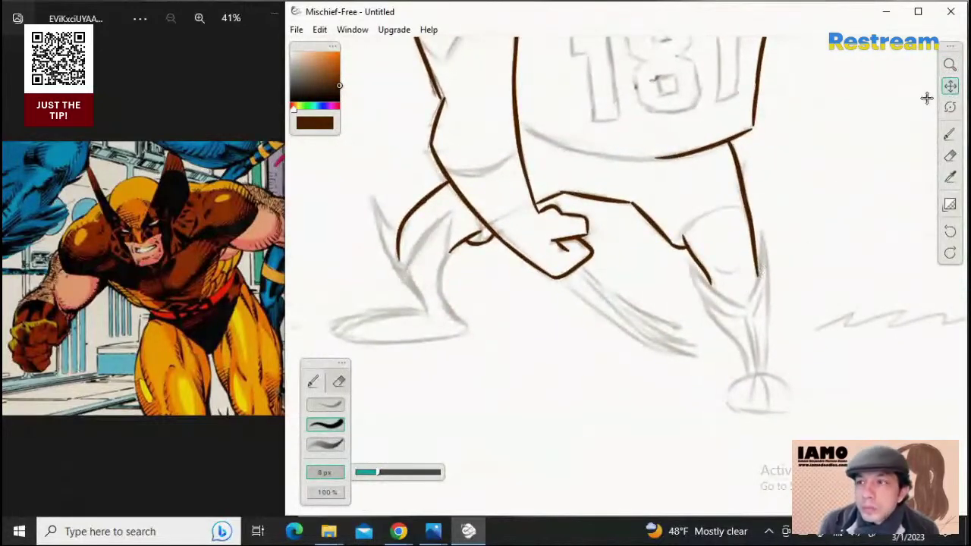
left_click(950, 65)
left_click_drag(713, 230, 736, 227)
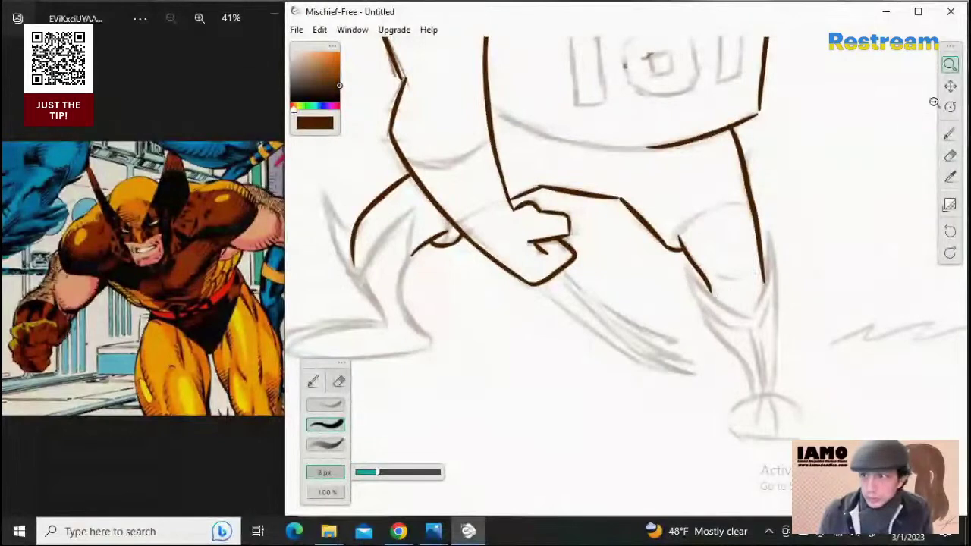
left_click(950, 133)
left_click_drag(770, 229, 780, 332)
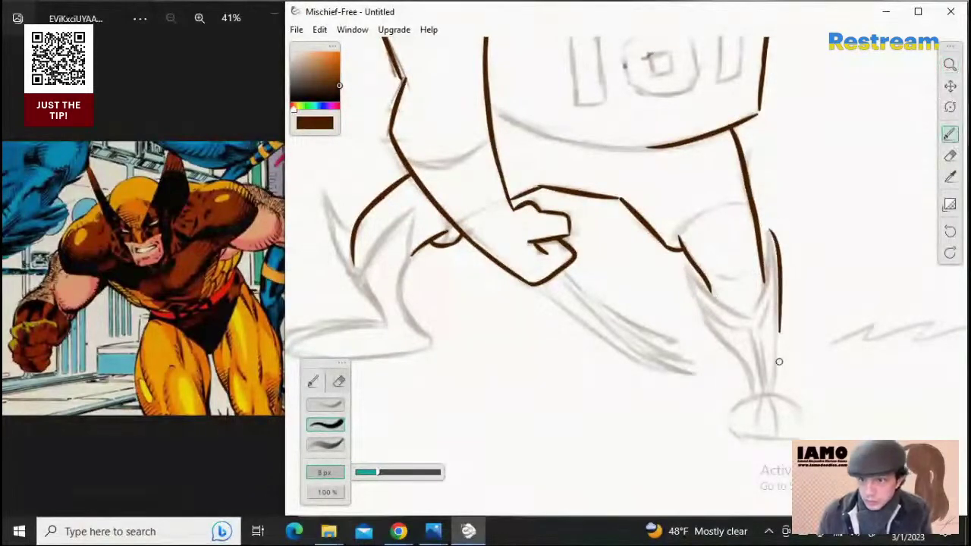
key("ctrl+z")
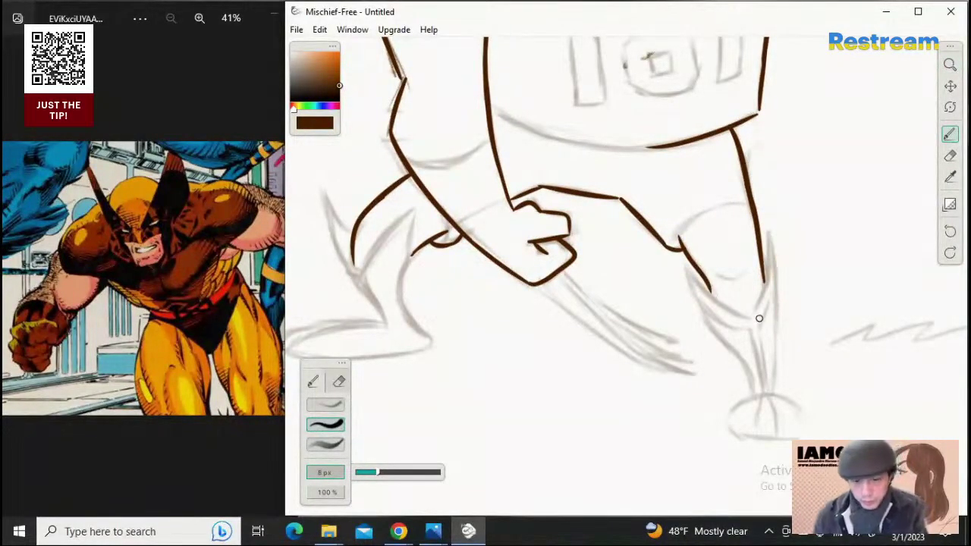
Set the brush size to 10 px and ink the outer contour of the front lower leg from the knee to the ankle
key("]")
key("]")
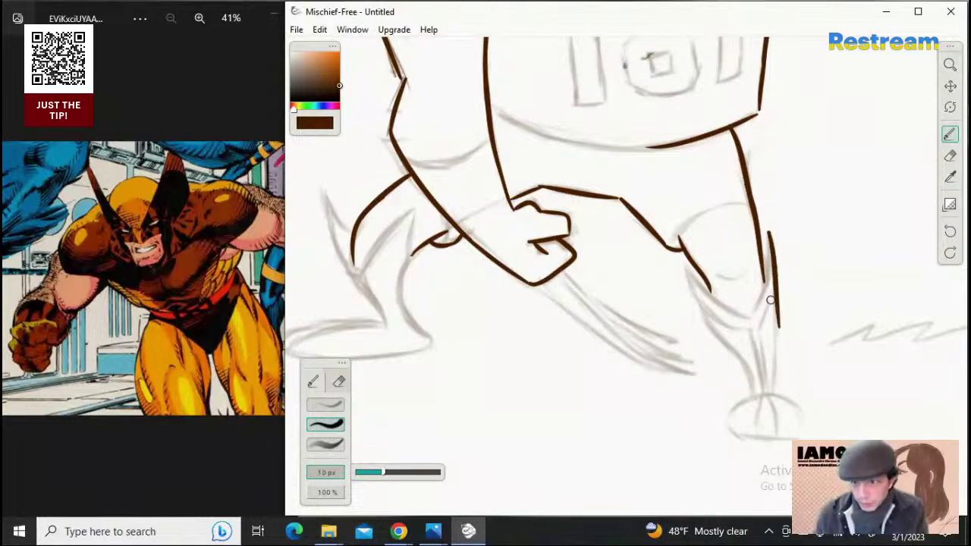
key("ctrl+z")
left_click_drag(770, 231, 782, 331)
key("ctrl+z")
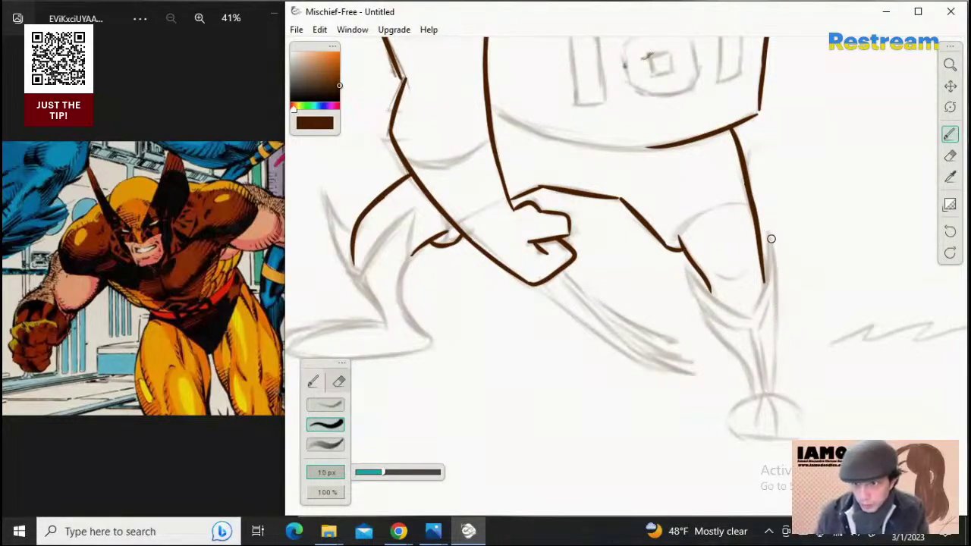
left_click_drag(770, 232, 780, 338)
key("ctrl+z")
mouse_move(769, 226)
left_mouse_down()
mouse_move(772, 316)
mouse_move(780, 319)
left_mouse_up()
key("ctrl+z")
key("ctrl+z")
key("ctrl+z")
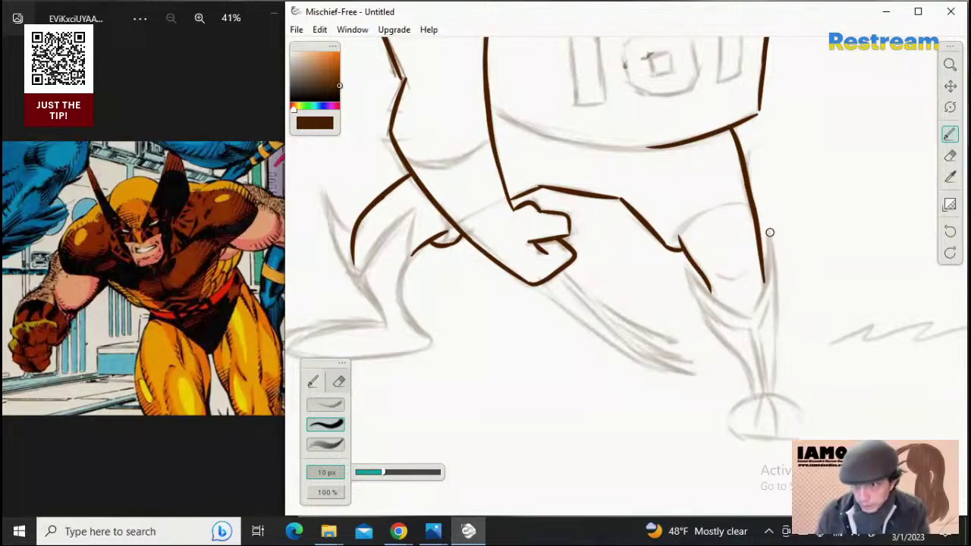
left_click_drag(769, 232, 769, 330)
left_click_drag(773, 269, 776, 360)
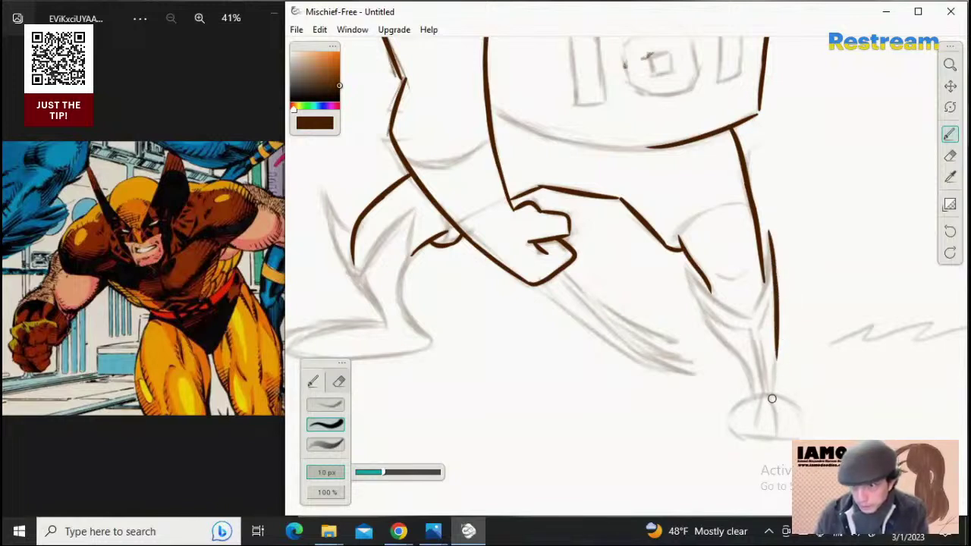
left_click_drag(776, 324, 773, 388)
key("ctrl+z")
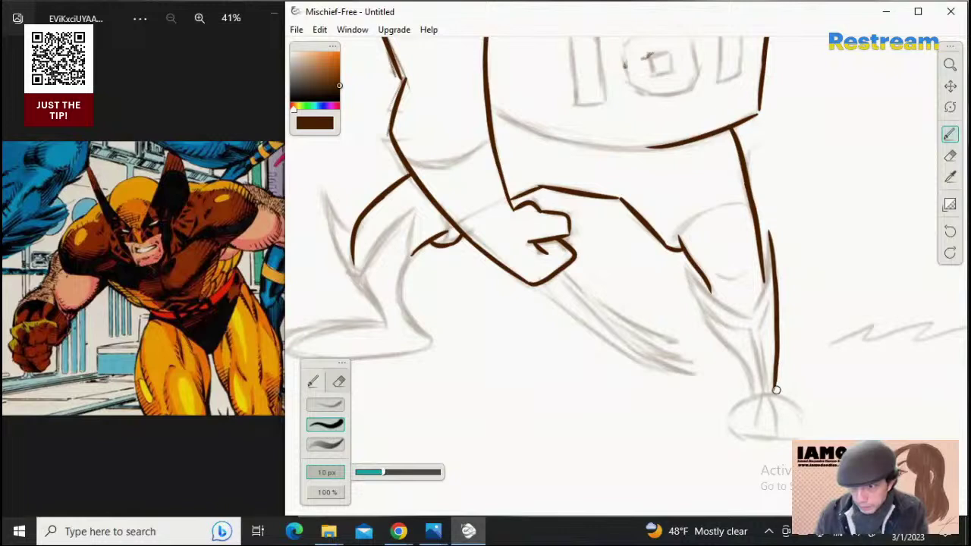
left_click_drag(777, 362, 771, 394)
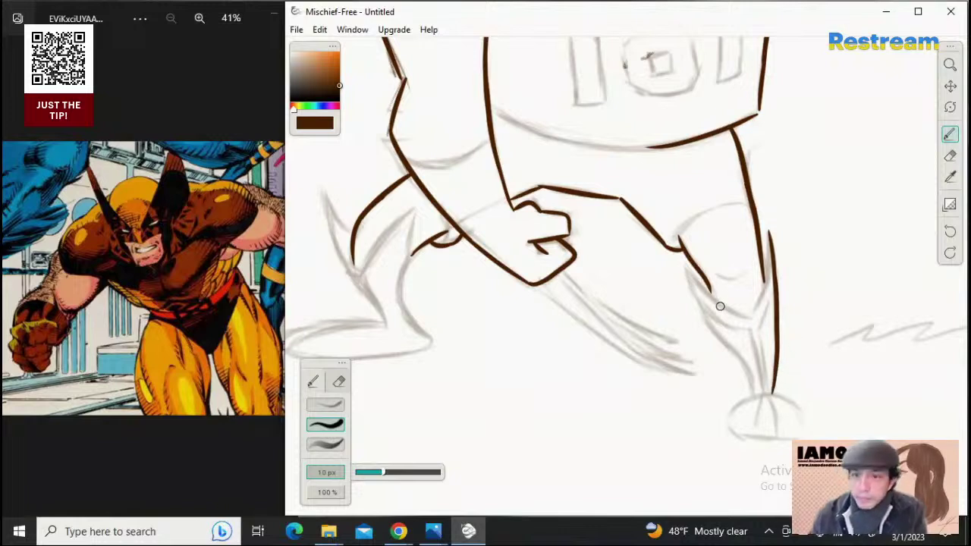
Ink the inner contour of the front lower leg, curving from below the knee down to the ankle
mouse_move(686, 272)
left_mouse_down()
mouse_move(722, 343)
mouse_move(750, 364)
left_mouse_up()
key("ctrl+z")
mouse_move(709, 324)
left_mouse_down()
mouse_move(751, 375)
mouse_move(736, 351)
mouse_move(748, 383)
left_mouse_up()
key("ctrl+z")
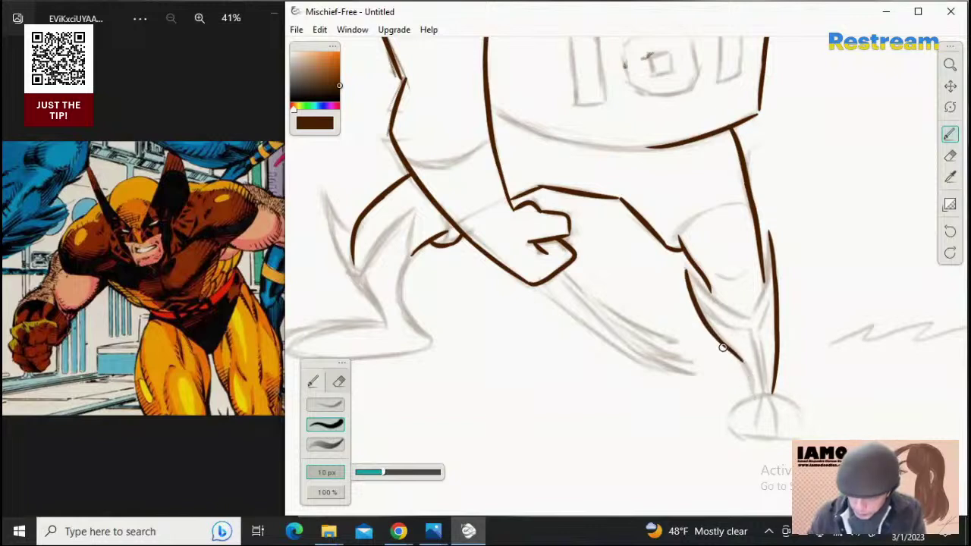
mouse_move(725, 348)
left_mouse_down()
mouse_move(740, 368)
mouse_move(741, 358)
mouse_move(753, 396)
left_mouse_up()
key("ctrl+z")
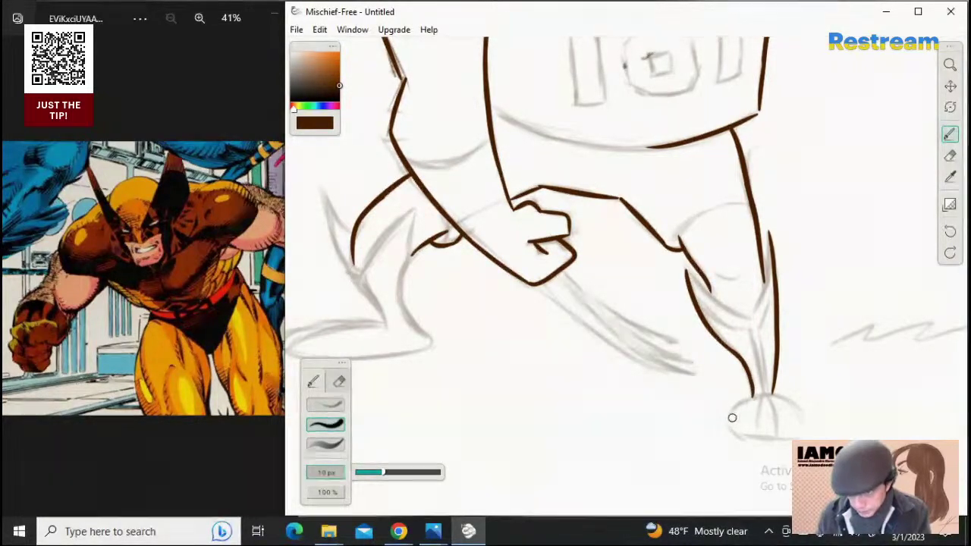
Ink the front foot as a domed upper outline closed by a shallow curved sole
mouse_move(734, 410)
left_mouse_down()
mouse_move(787, 399)
mouse_move(778, 395)
mouse_move(765, 396)
mouse_move(800, 421)
left_mouse_up()
mouse_move(743, 402)
left_mouse_down()
mouse_move(734, 430)
mouse_move(807, 426)
mouse_move(801, 438)
mouse_move(759, 440)
mouse_move(809, 433)
left_mouse_up()
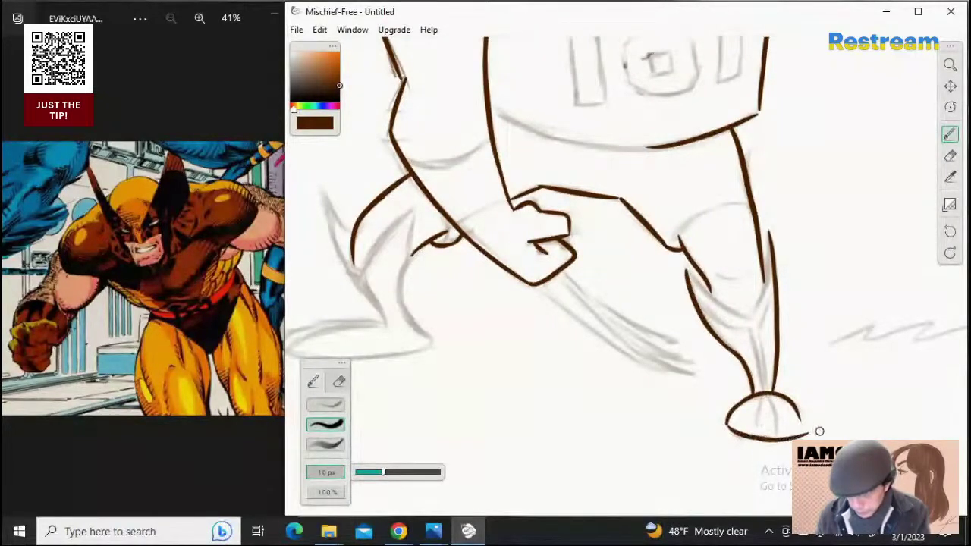
key("ctrl+z")
left_click_drag(751, 439, 804, 430)
key("ctrl+z")
key("ctrl+z")
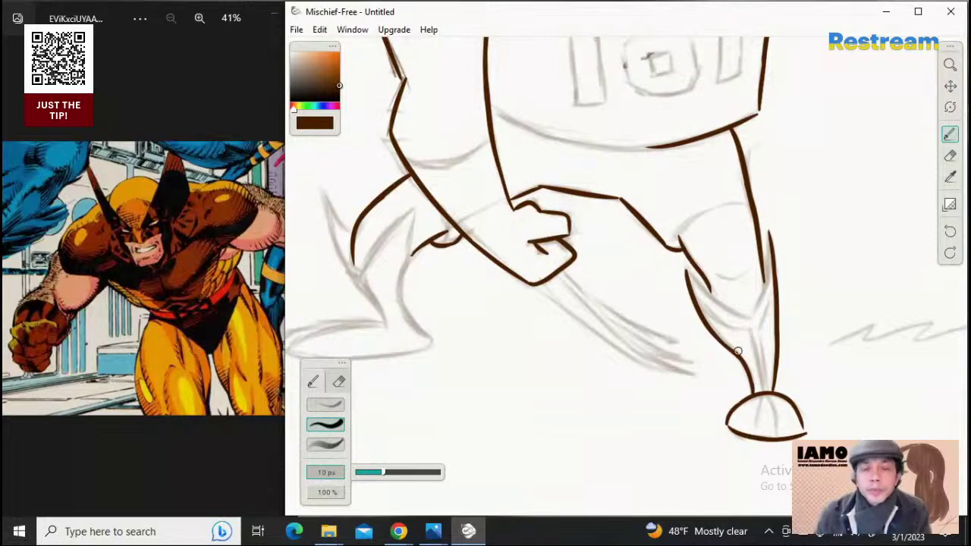
Ink the first part of the lowest claw's bottom edge, running diagonally down from the lowered fist
left_click_drag(536, 282, 614, 346)
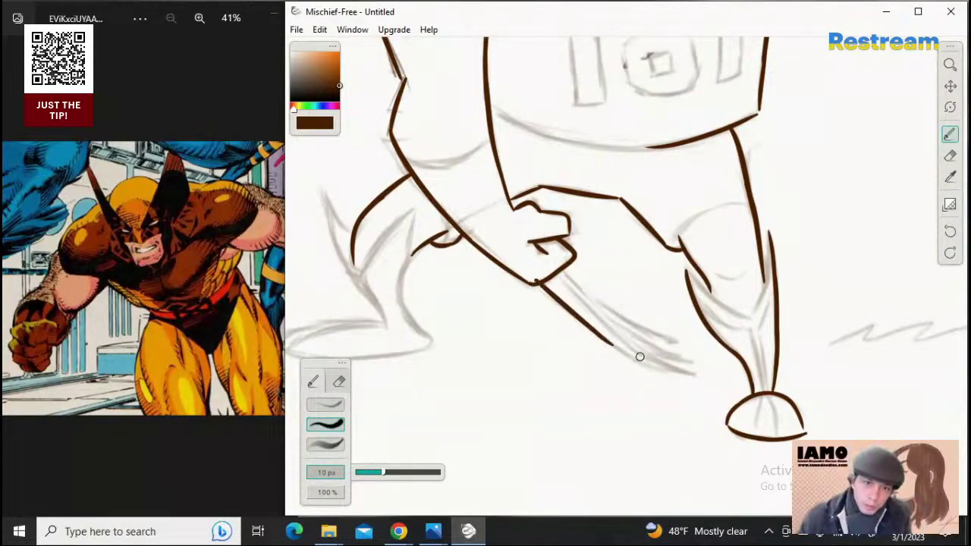
key("ctrl+z")
left_click_drag(542, 283, 610, 343)
key("ctrl+z")
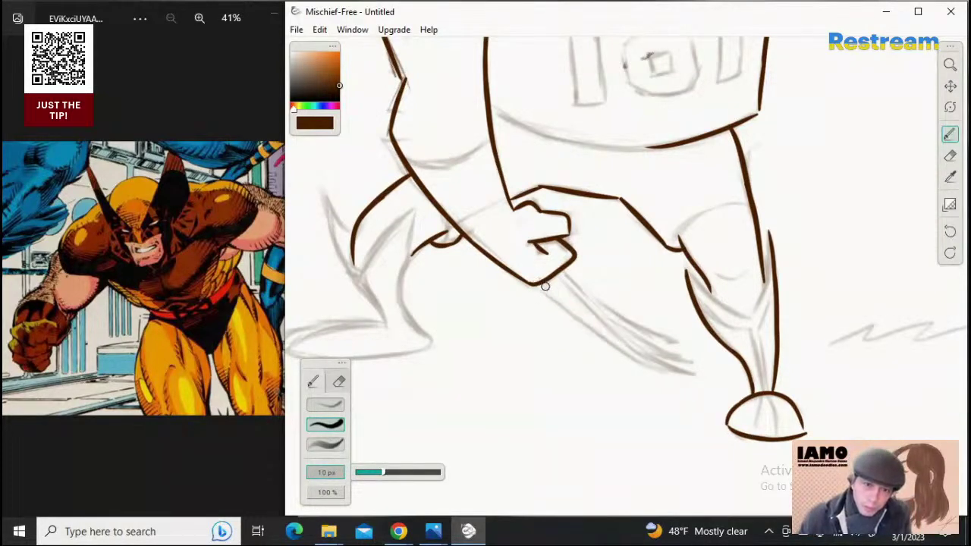
left_click_drag(539, 282, 609, 340)
key("ctrl+z")
left_click_drag(541, 284, 617, 349)
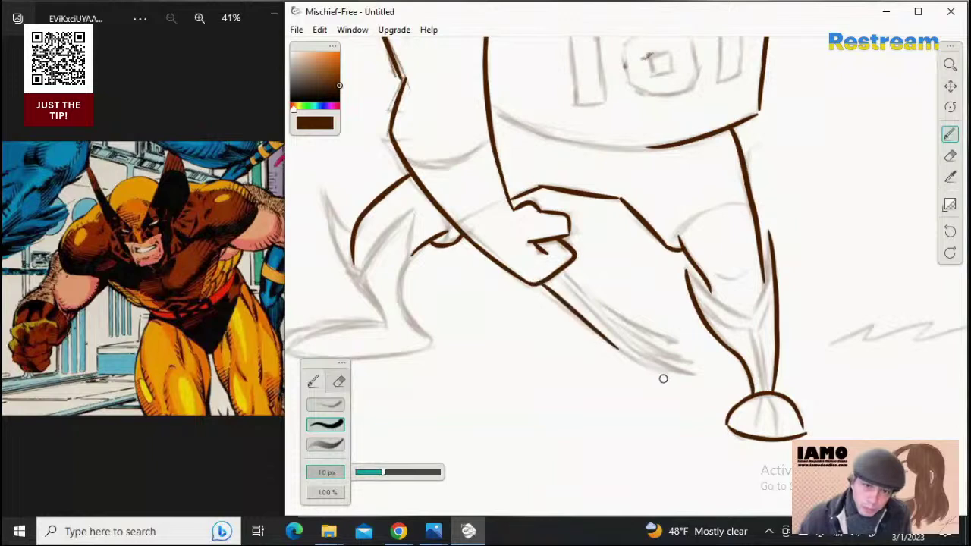
key("ctrl+z")
left_click_drag(546, 290, 632, 357)
key("ctrl+z")
key("ctrl+z")
mouse_move(542, 285)
left_mouse_down()
mouse_move(625, 354)
mouse_move(694, 384)
left_mouse_up()
key("ctrl+z")
Extend the lowest claw's bottom edge in a smooth curve to its pointed tip
left_click_drag(606, 340, 695, 373)
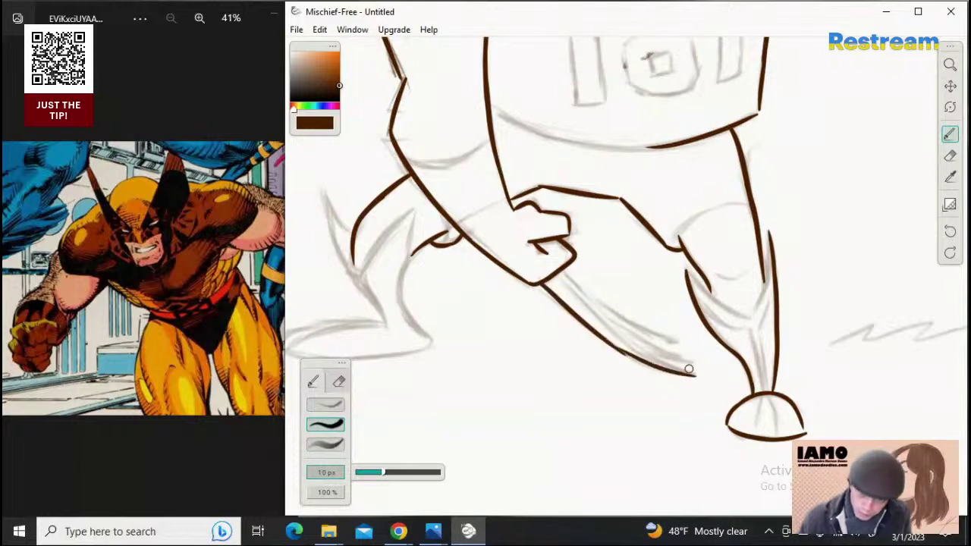
key("ctrl+z")
left_click_drag(607, 342, 695, 373)
key("ctrl+z")
mouse_move(614, 346)
left_mouse_down()
mouse_move(694, 374)
mouse_move(607, 340)
mouse_move(632, 358)
mouse_move(712, 371)
mouse_move(604, 339)
mouse_move(700, 375)
left_mouse_up()
key("ctrl+z")
key("ctrl+z")
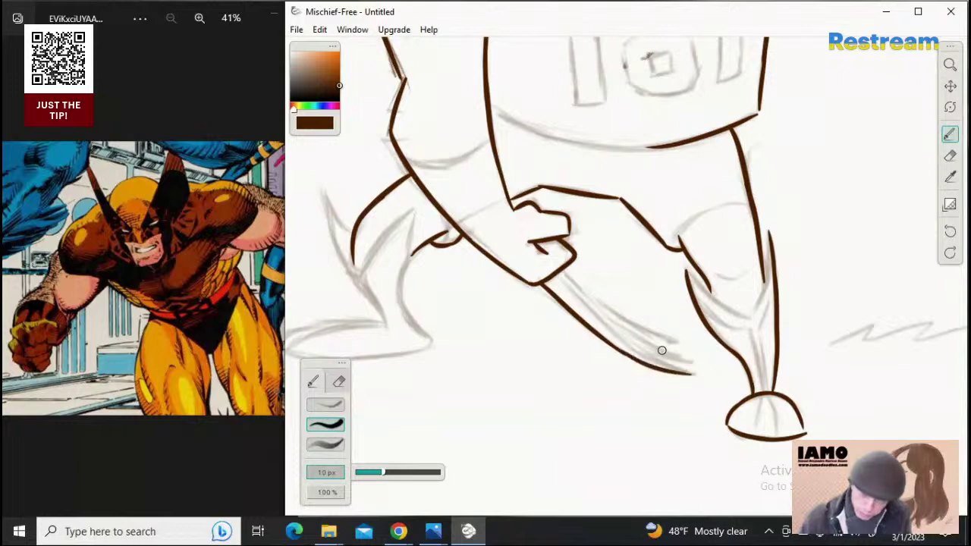
Ink the upper edge of the lowest claw from the knuckles to meet the bottom edge at the tip
left_click_drag(558, 276, 664, 365)
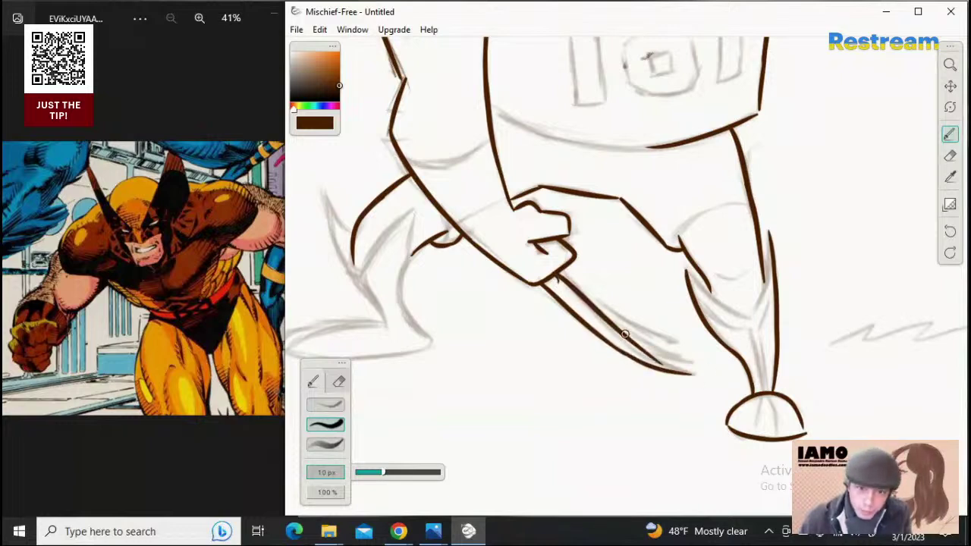
key("ctrl+z")
left_click_drag(556, 275, 617, 332)
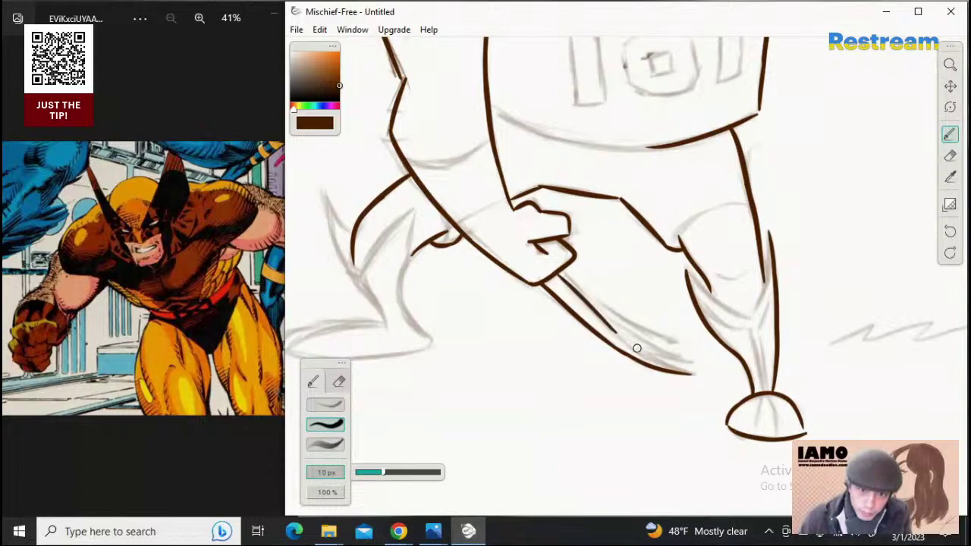
key("ctrl+z")
left_click_drag(556, 273, 623, 342)
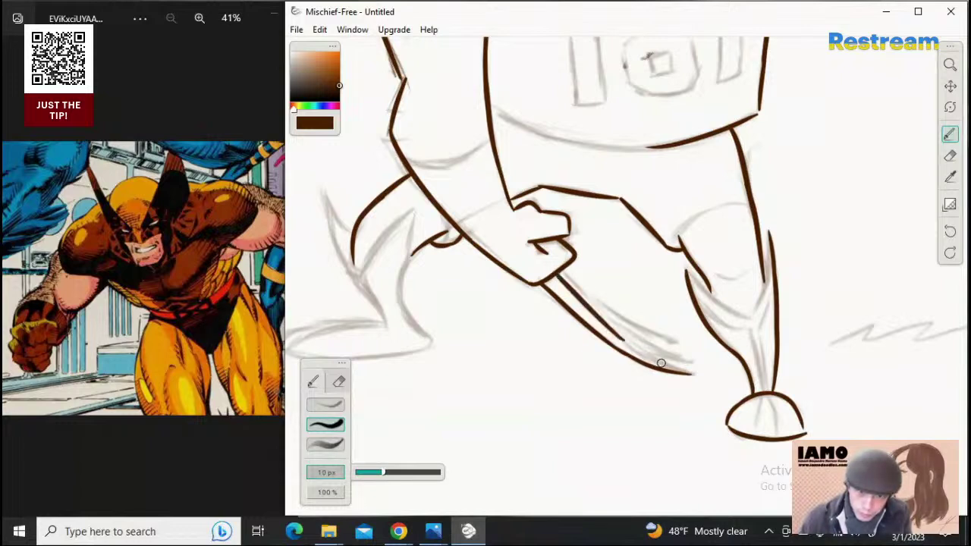
left_click_drag(595, 311, 691, 374)
key("ctrl+z")
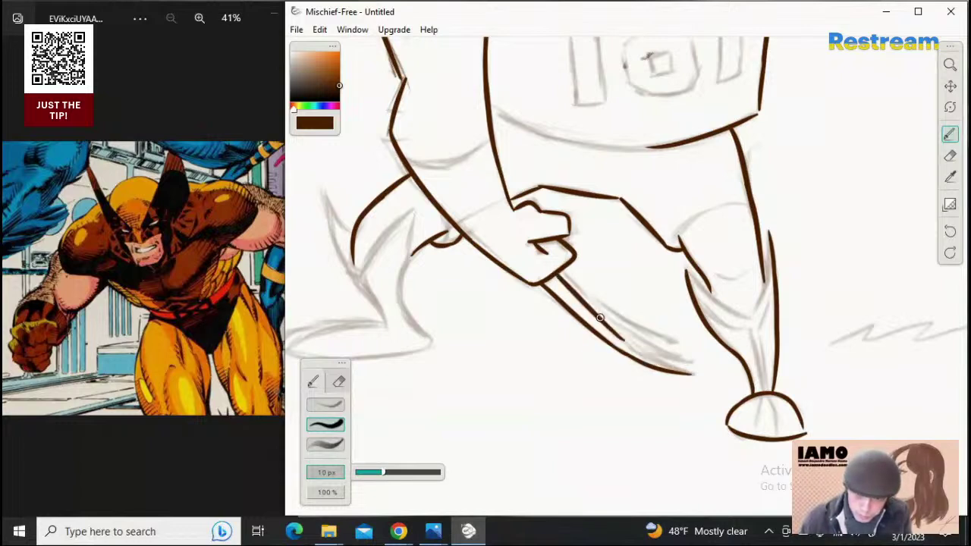
left_click_drag(602, 319, 694, 375)
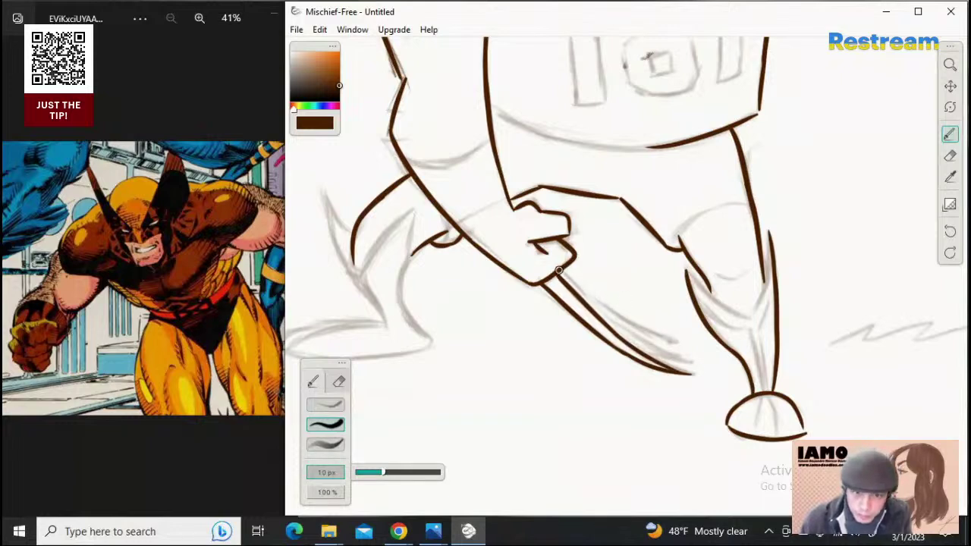
Ink the middle claw's long curved edge from the knuckles to its tip just above the lowest claw
left_click_drag(559, 270, 660, 343)
key("ctrl+z")
left_click_drag(556, 268, 696, 362)
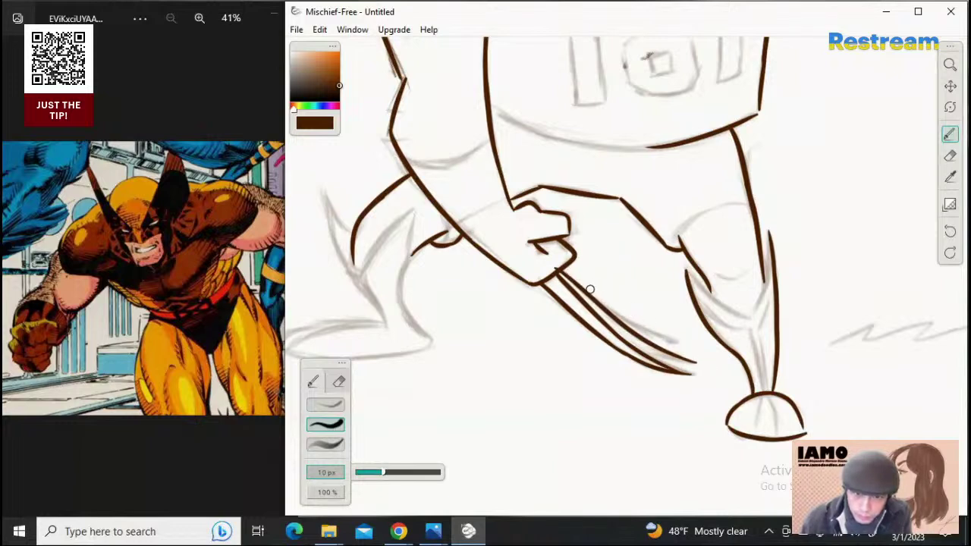
left_click_drag(560, 267, 658, 334)
key("ctrl+z")
key("ctrl+z")
left_click_drag(563, 275, 643, 342)
key("ctrl+z")
mouse_move(560, 274)
left_mouse_down()
mouse_move(684, 358)
mouse_move(608, 326)
mouse_move(691, 358)
left_mouse_up()
key("ctrl+z")
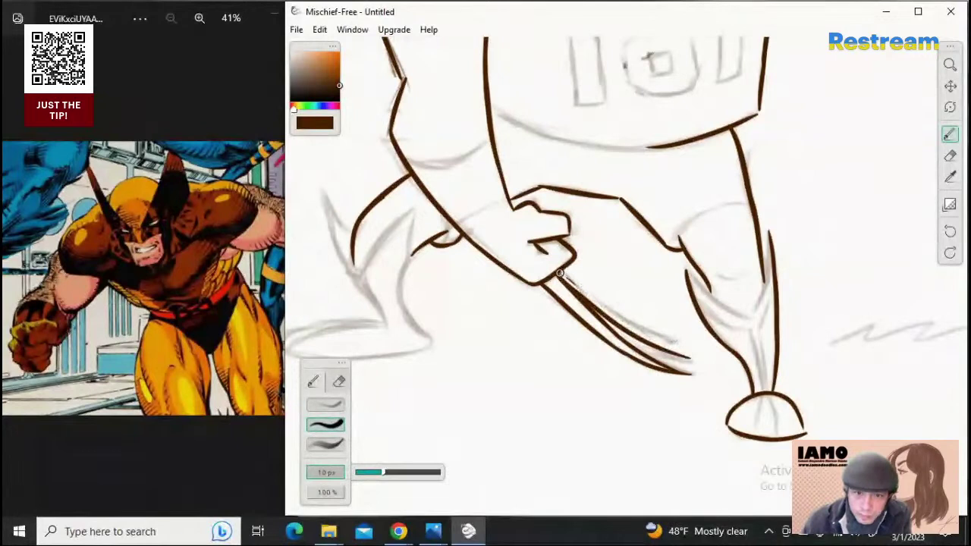
left_click_drag(560, 274, 689, 357)
key("ctrl+z")
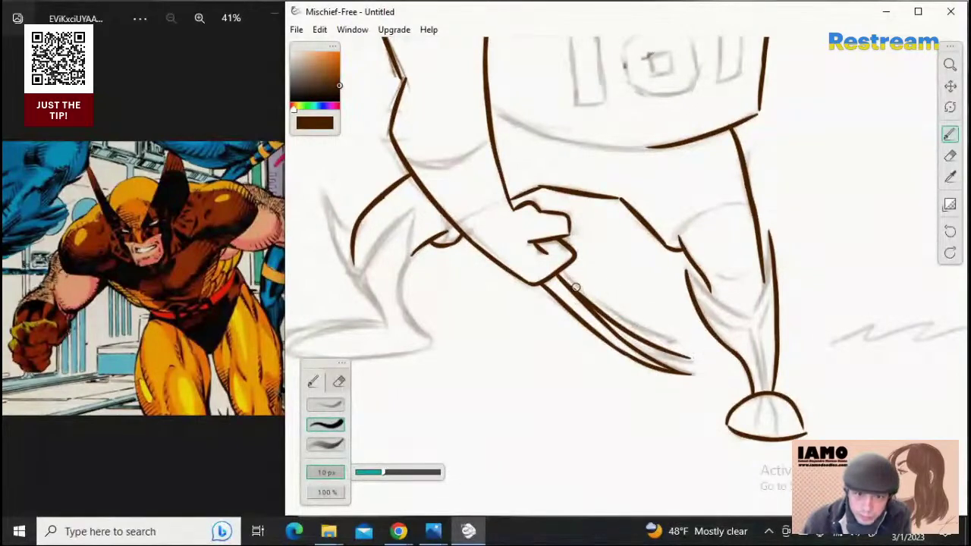
Ink the topmost claw's curve from the fist and redraw the middle claw's edge toward its tip
mouse_move(560, 275)
left_mouse_down()
mouse_move(677, 347)
mouse_move(649, 337)
mouse_move(682, 348)
left_mouse_up()
key("ctrl+z")
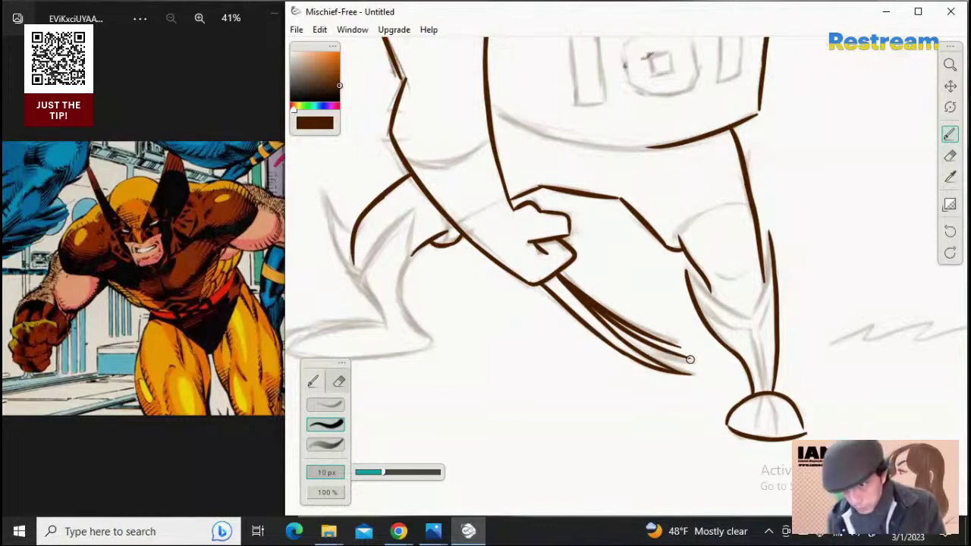
mouse_move(689, 360)
left_mouse_down()
mouse_move(614, 333)
mouse_move(661, 356)
mouse_move(616, 329)
mouse_move(689, 359)
left_mouse_up()
key("ctrl+z")
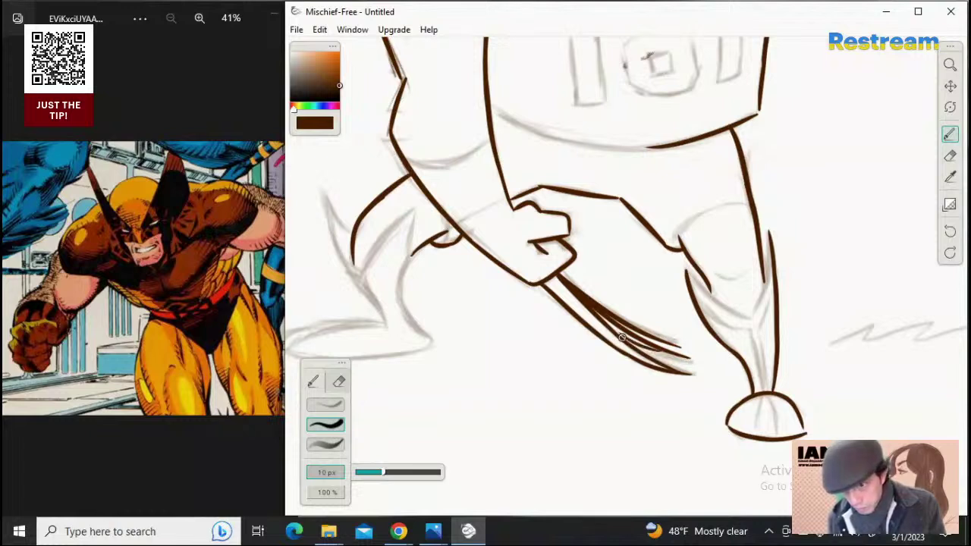
key("ctrl+z")
left_click_drag(625, 341, 688, 359)
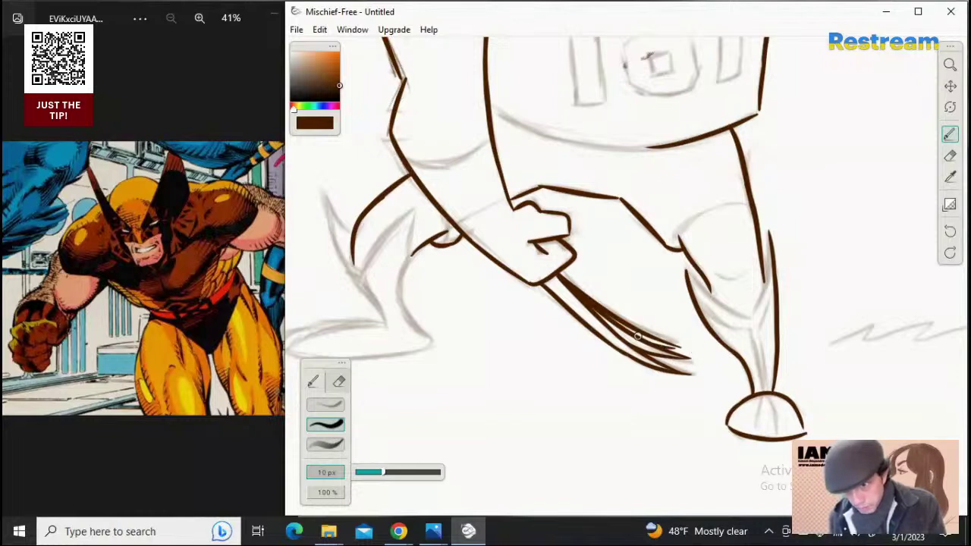
Undo the topmost claw's strokes and re-ink the start of its upper edge from the knuckles
key("ctrl+z")
left_click_drag(640, 335, 682, 347)
key("ctrl+z")
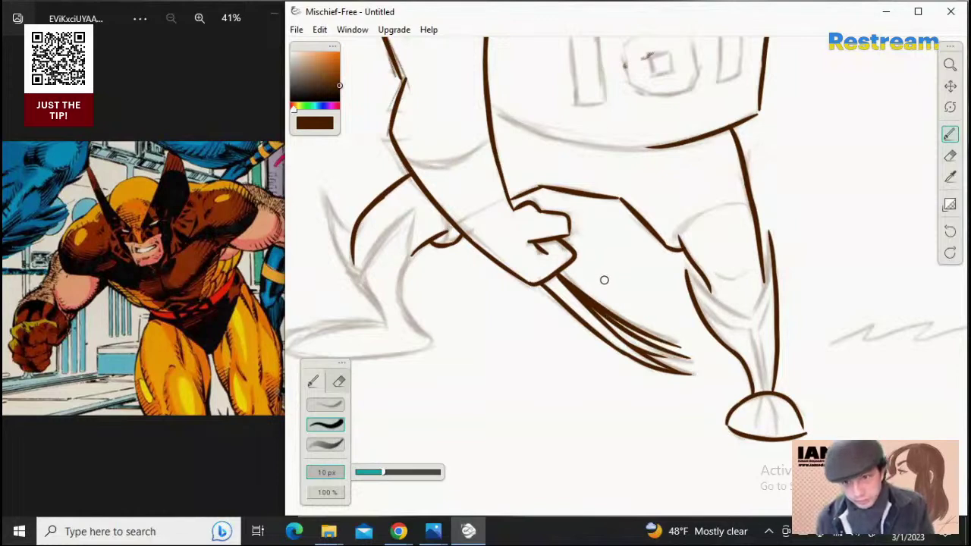
key("ctrl+z")
key("ctrl+z")
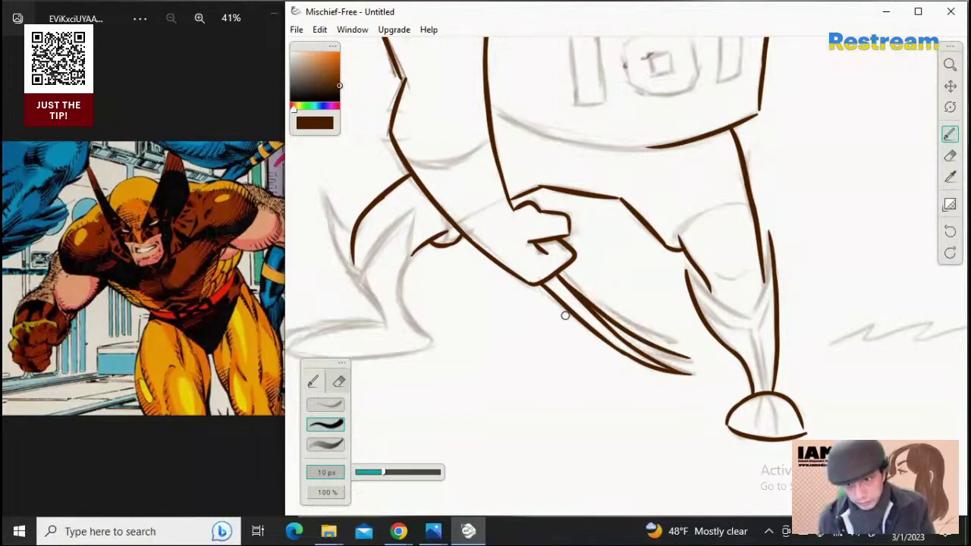
left_click_drag(560, 274, 604, 320)
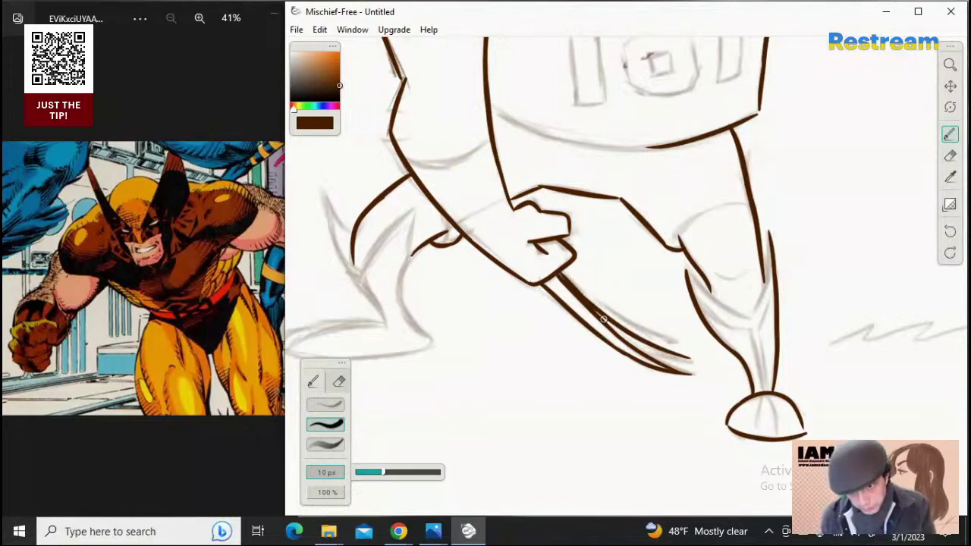
key("ctrl+z")
left_click_drag(562, 270, 636, 334)
key("ctrl+z")
left_click_drag(561, 272, 642, 331)
key("ctrl+z")
left_click_drag(560, 268, 661, 336)
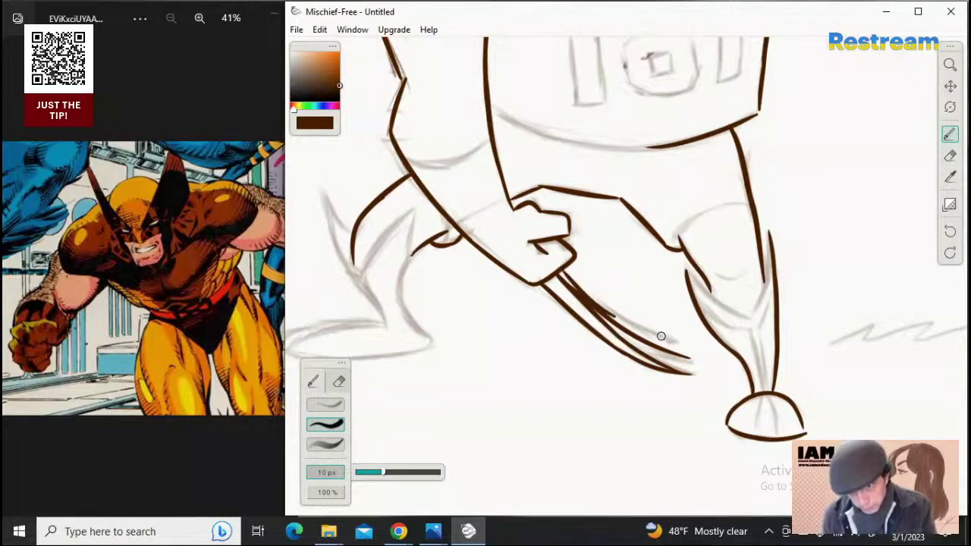
Extend the topmost claw's upper edge in one smooth curve to its tip above the middle claw
left_click_drag(595, 299, 674, 342)
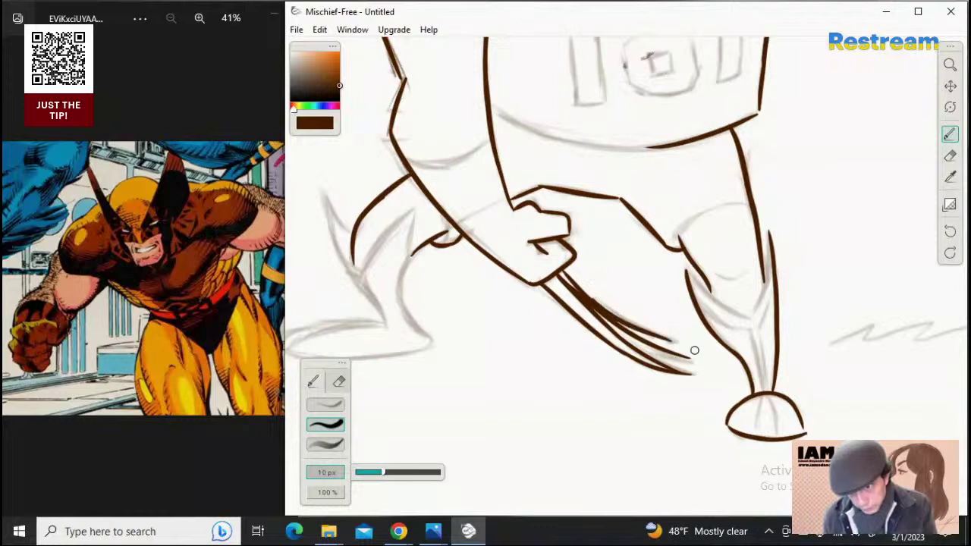
key("ctrl+z")
left_click_drag(591, 296, 672, 340)
key("ctrl+z")
left_click_drag(589, 297, 670, 344)
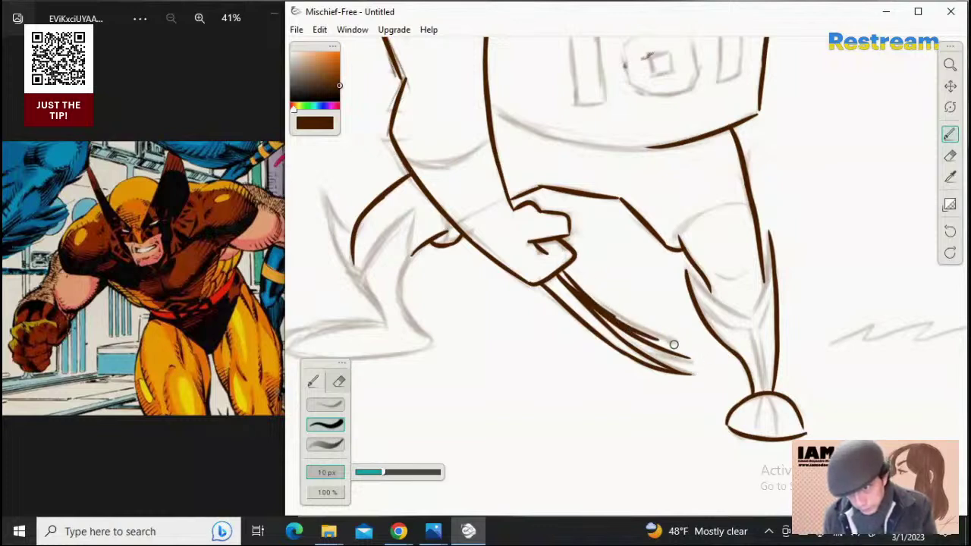
key("ctrl+z")
mouse_move(594, 299)
left_mouse_down()
mouse_move(676, 341)
mouse_move(657, 338)
left_mouse_up()
key("ctrl+z")
key("ctrl+z")
key("ctrl+z")
left_click_drag(586, 294, 662, 344)
key("ctrl+z")
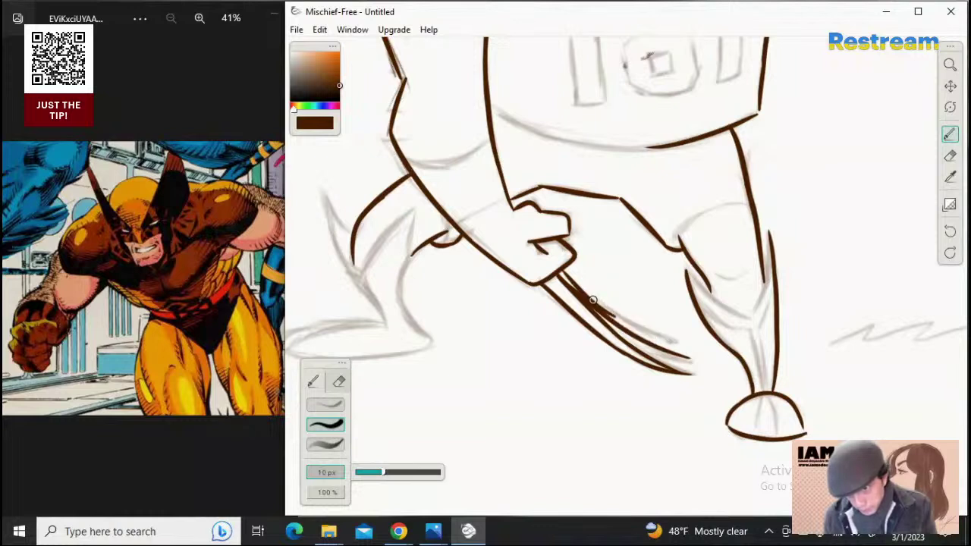
left_click_drag(593, 301, 672, 339)
key("ctrl+z")
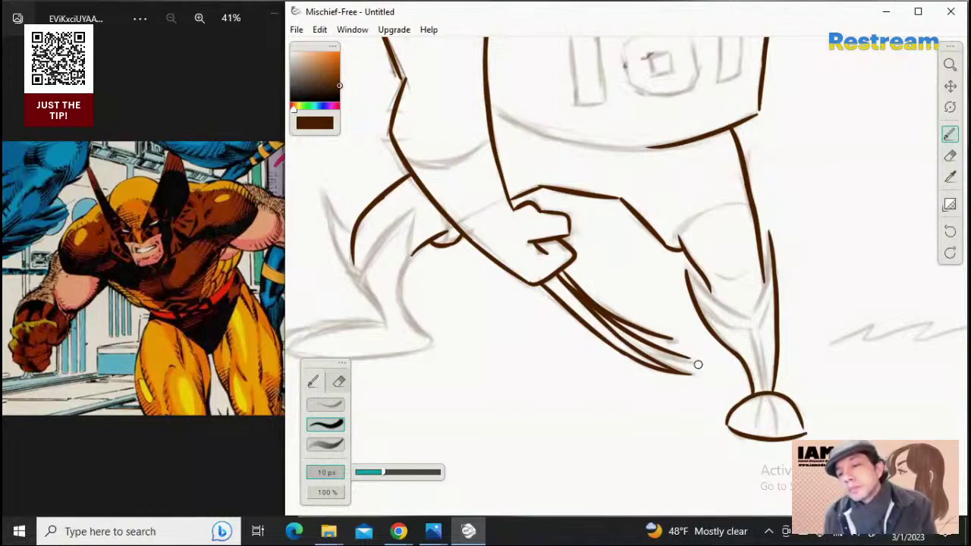
Ink the short lower edges that close the middle and topmost claws into sharp points
left_click_drag(647, 354, 689, 364)
key("ctrl+z")
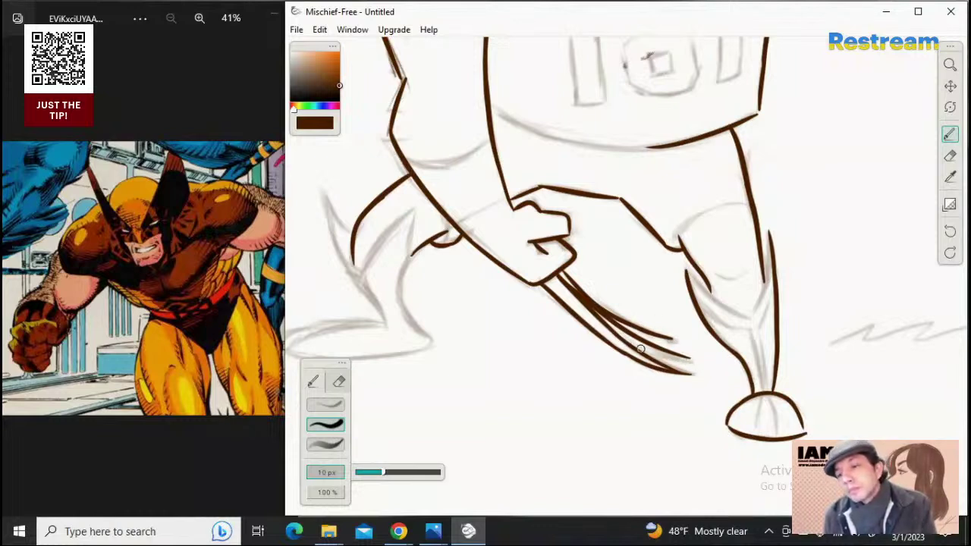
left_click_drag(633, 346, 690, 358)
key("ctrl+z")
left_click_drag(625, 329, 673, 339)
key("ctrl+z")
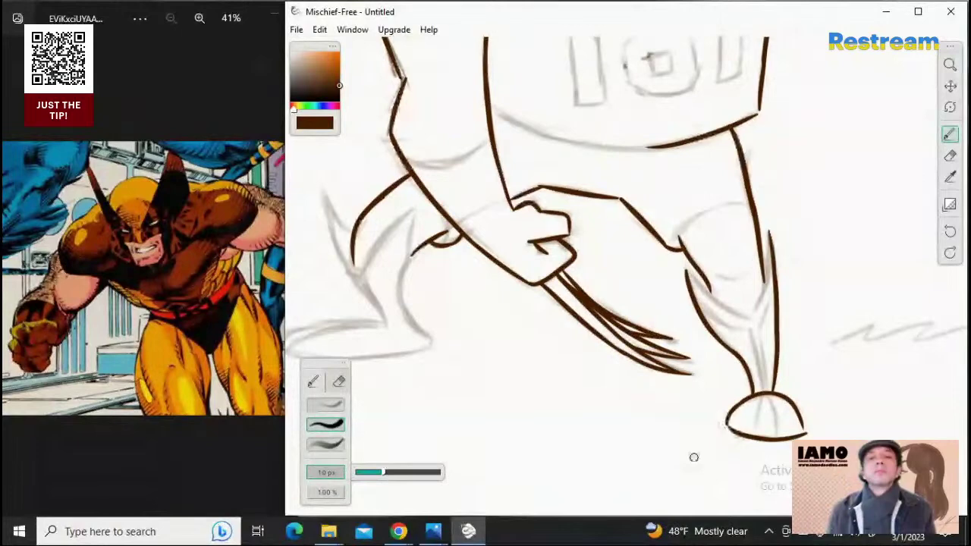
Try to ink the front boot's cuff line from the inner shin toward the middle of the leg
key("z")
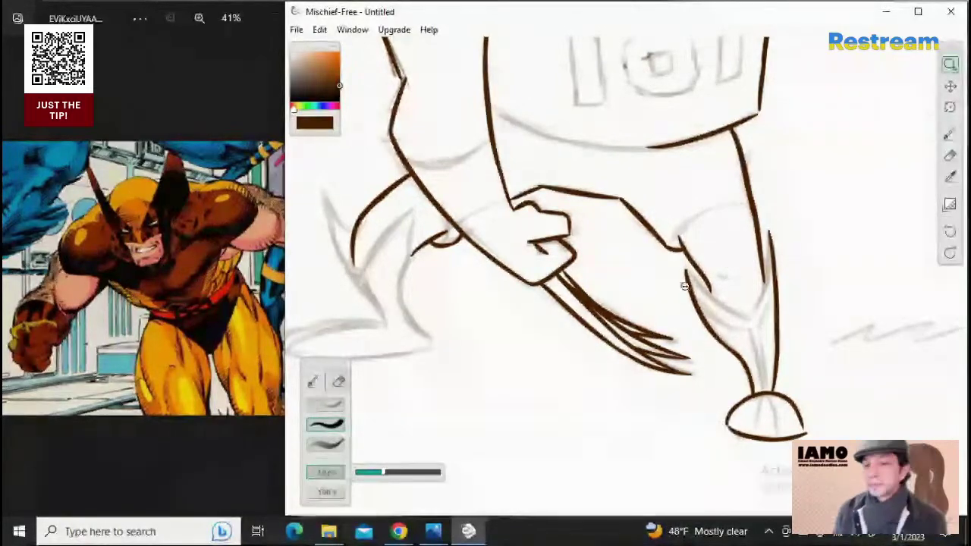
left_click_drag(698, 293, 529, 297)
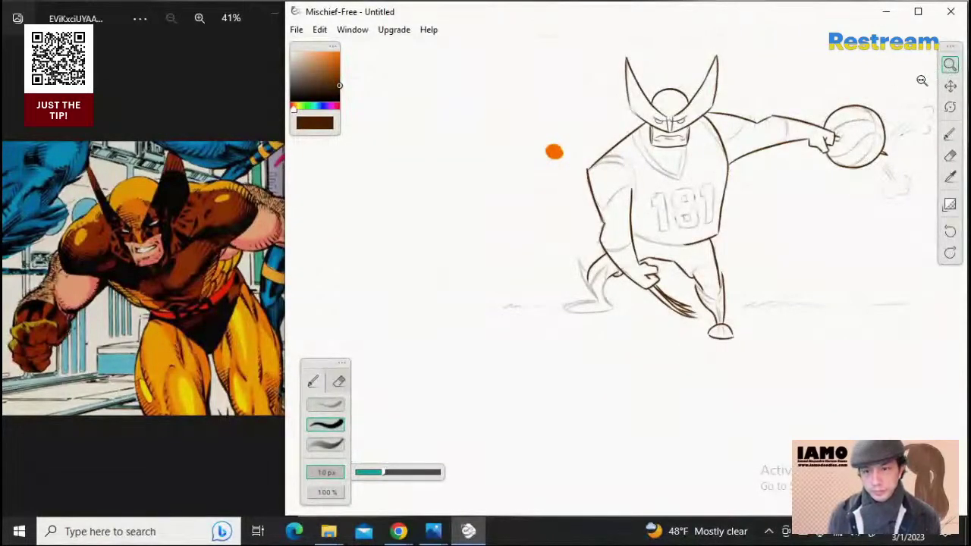
left_click_drag(612, 239, 747, 222)
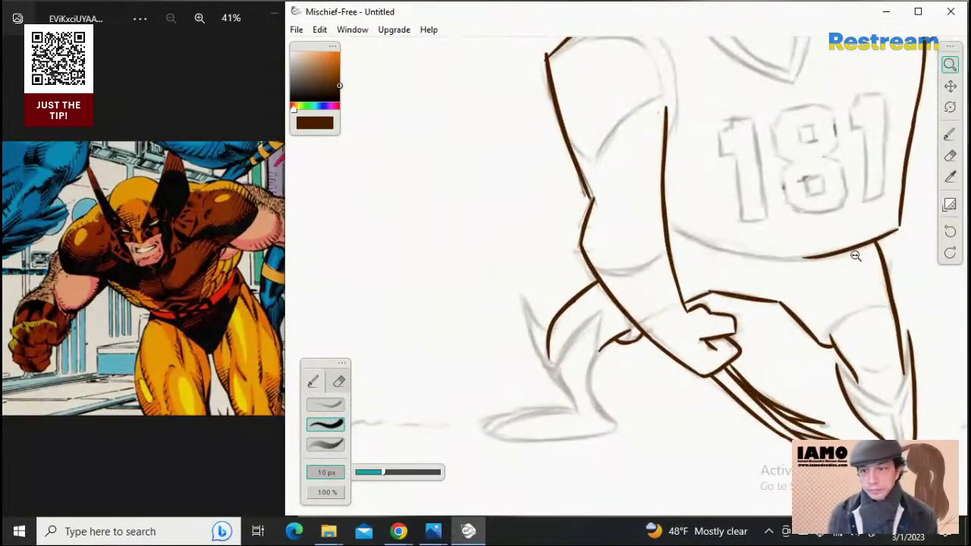
left_click(949, 134)
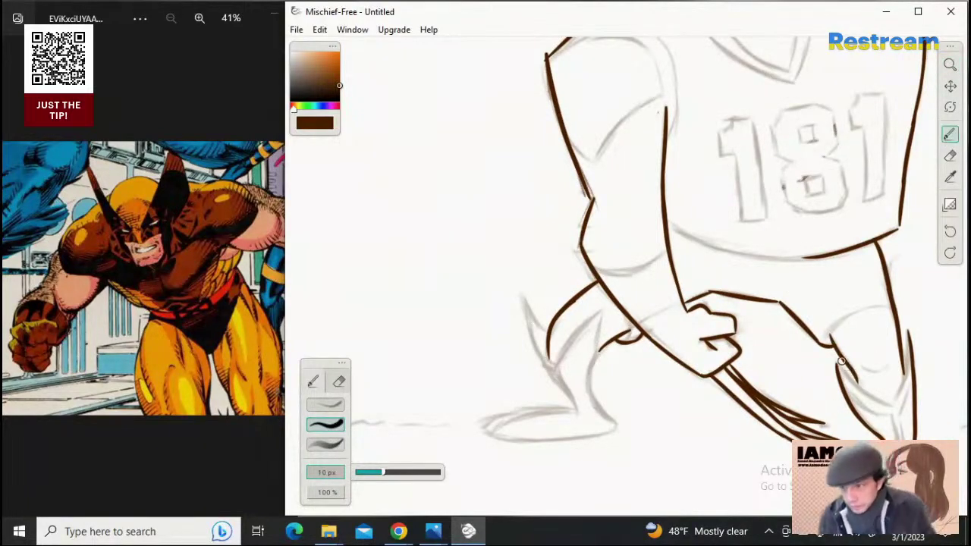
left_click_drag(842, 361, 872, 394)
key("ctrl+z")
left_click_drag(839, 362, 873, 394)
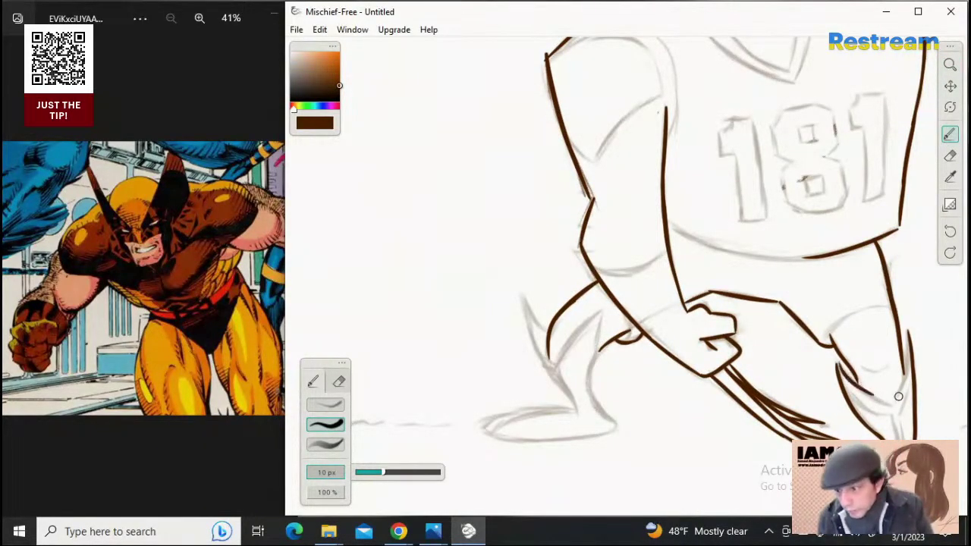
key("ctrl+z")
left_click_drag(839, 364, 885, 402)
key("ctrl+z")
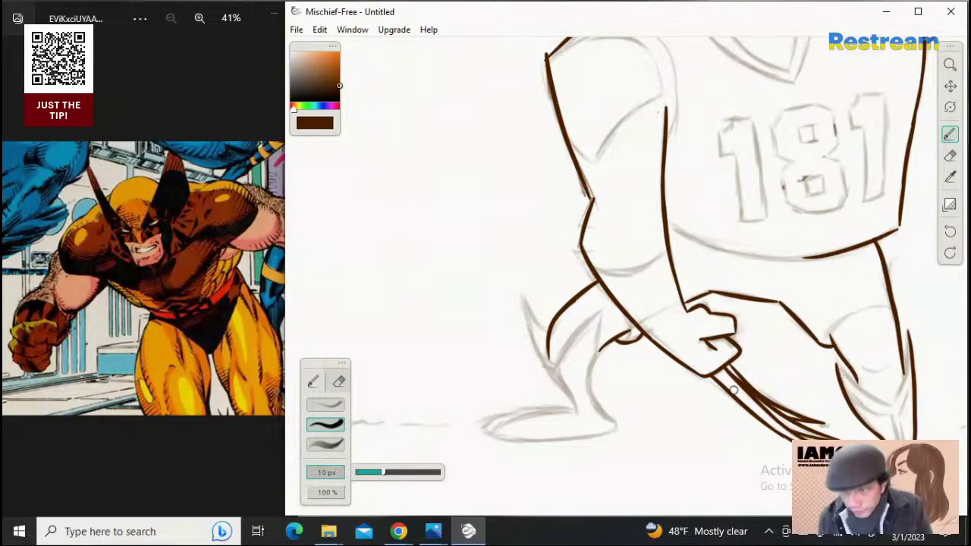
Ink the outer edge of the rear boot's pointed cuff from its tip down toward the shin
left_click_drag(521, 295, 550, 374)
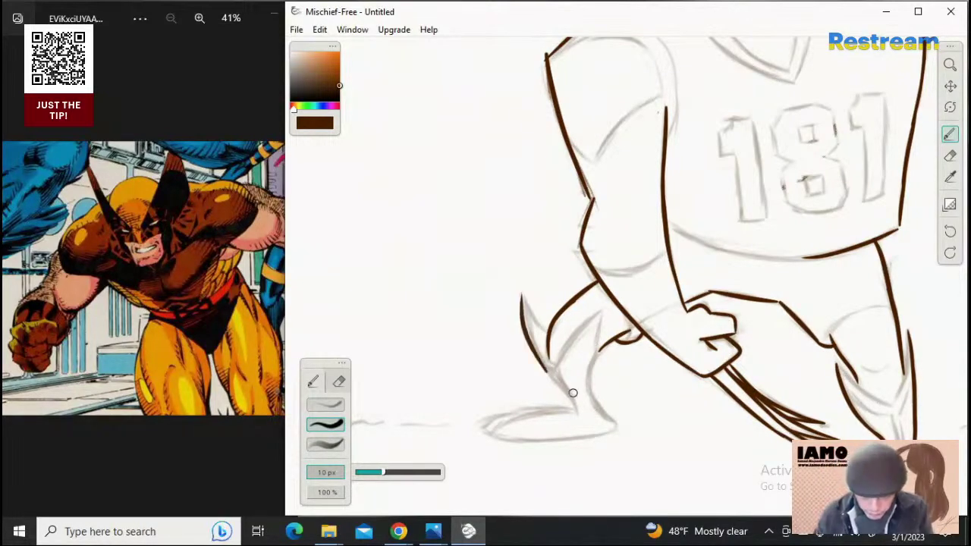
key("ctrl+z")
left_click_drag(523, 295, 547, 369)
key("ctrl+z")
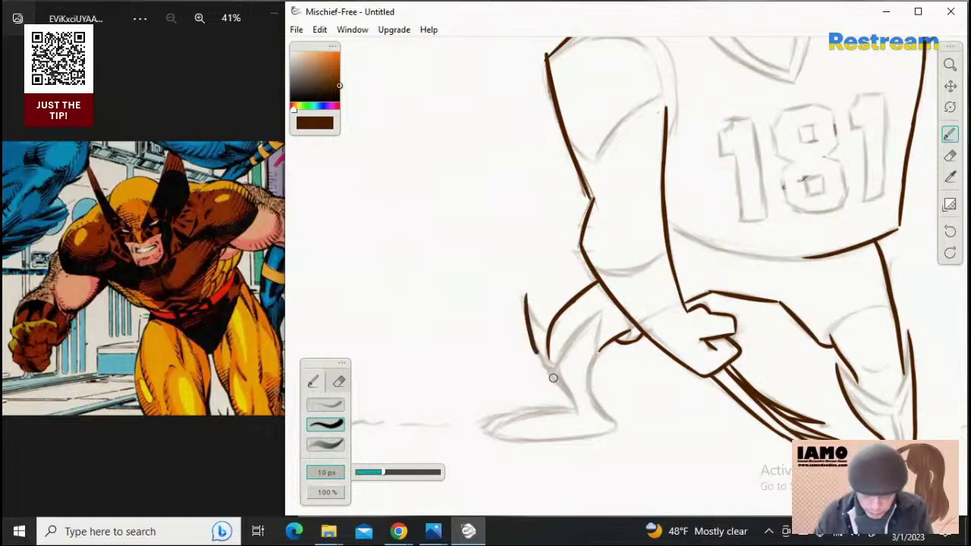
key("ctrl+z")
left_click_drag(522, 292, 539, 370)
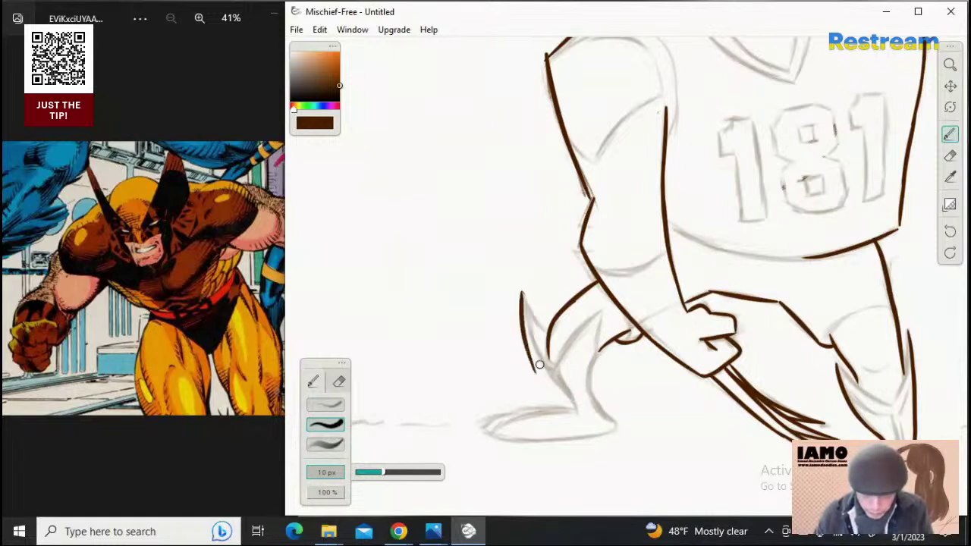
key("ctrl+z")
left_click_drag(525, 294, 555, 378)
key("ctrl+z")
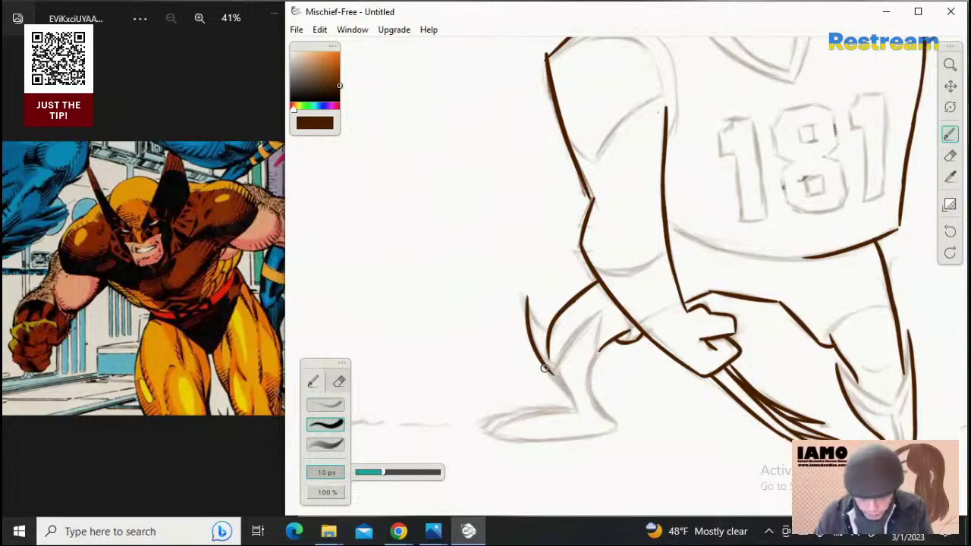
Continue the rear boot's front line from the cuff down the shin to the ankle
left_click_drag(545, 368, 577, 415)
key("ctrl+z")
key("ctrl+z")
left_click_drag(540, 358, 561, 385)
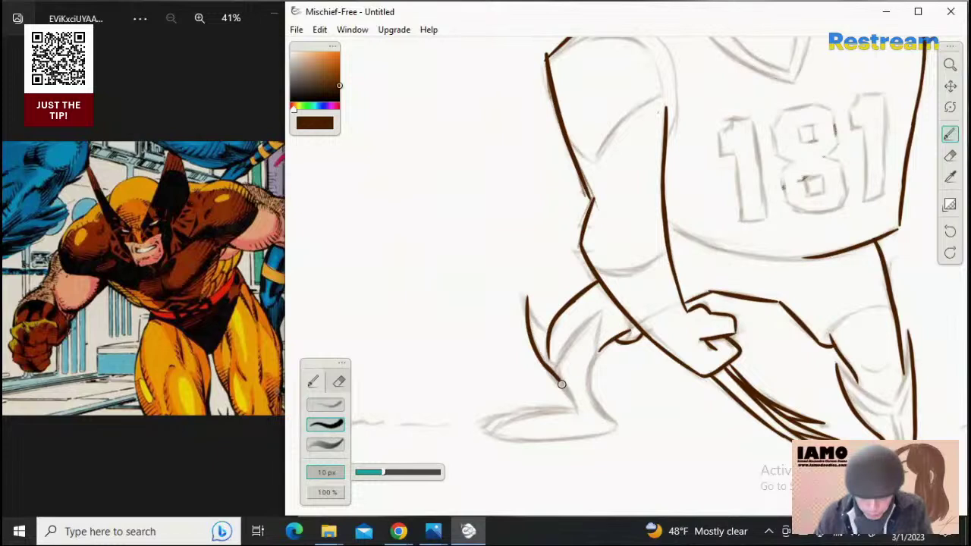
mouse_move(572, 358)
left_mouse_down()
mouse_move(586, 358)
mouse_move(579, 408)
left_mouse_up()
key("ctrl+z")
left_click_drag(544, 365, 573, 402)
key("ctrl+z")
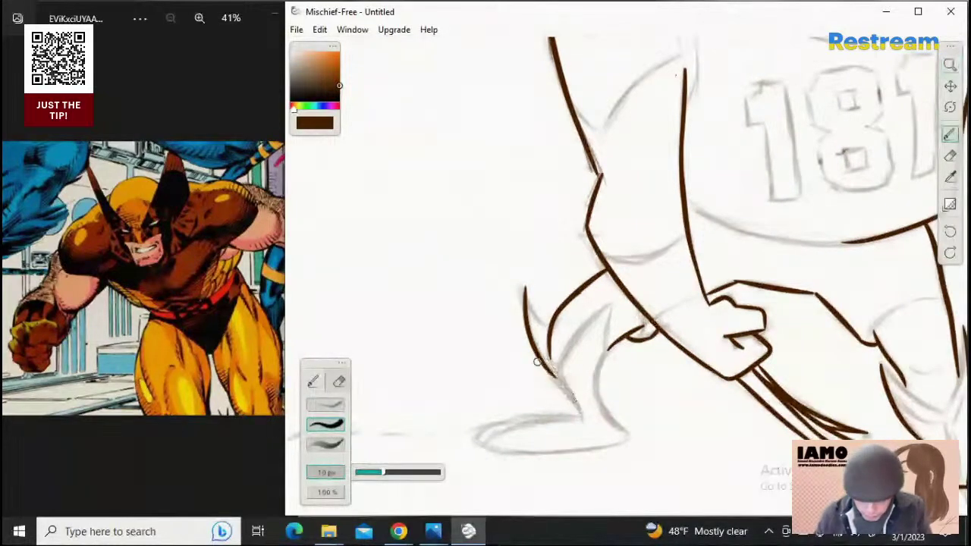
left_click_drag(540, 362, 574, 409)
key("ctrl+z")
key("ctrl+z")
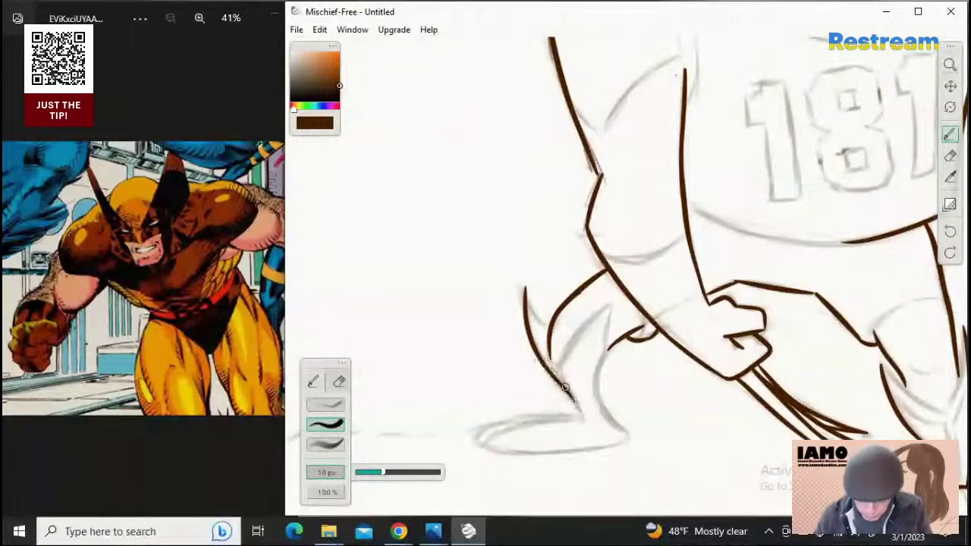
Ink the top of the rear foot from the ankle in a curve around to the toe
mouse_move(546, 368)
left_mouse_down()
mouse_move(576, 422)
mouse_move(486, 418)
left_mouse_up()
key("ctrl+z")
mouse_move(579, 418)
left_mouse_down()
mouse_move(515, 415)
mouse_move(484, 426)
left_mouse_up()
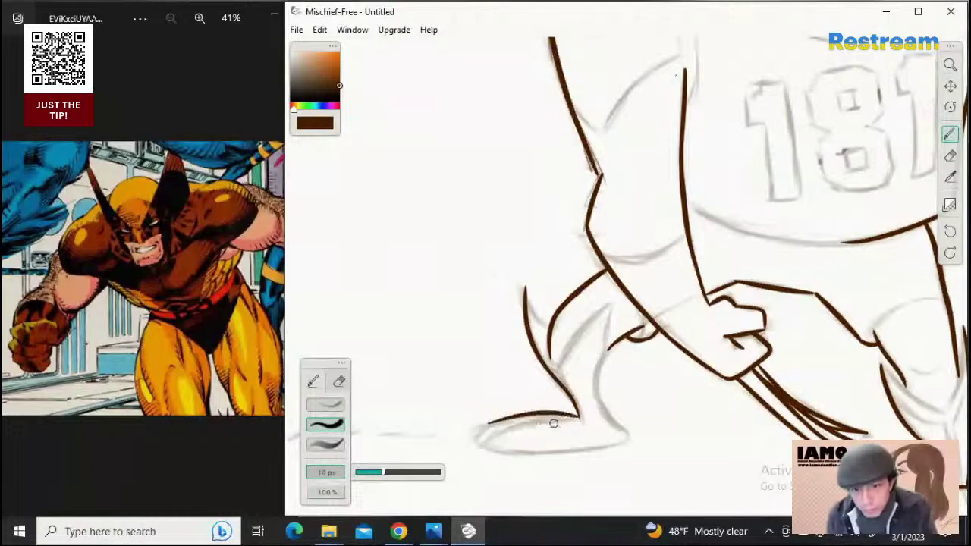
key("ctrl+z")
mouse_move(579, 418)
left_mouse_down()
mouse_move(536, 414)
mouse_move(486, 439)
left_mouse_up()
key("ctrl+z")
mouse_move(545, 416)
left_mouse_down()
mouse_move(481, 437)
mouse_move(504, 450)
mouse_move(476, 441)
mouse_move(544, 456)
left_mouse_up()
key("ctrl+z")
key("ctrl+z")
key("ctrl+z")
Ink the rear boot's sole from the toe toward the heel
left_click_drag(477, 443, 571, 454)
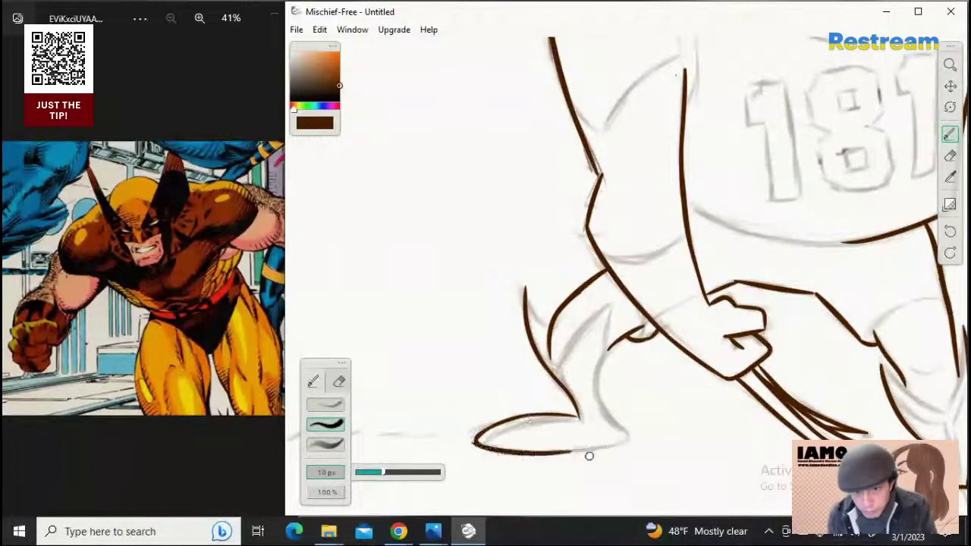
key("ctrl+z")
mouse_move(478, 443)
left_mouse_down()
mouse_move(574, 453)
mouse_move(622, 446)
left_mouse_up()
key("ctrl+z")
key("ctrl+z")
left_click_drag(536, 454, 616, 445)
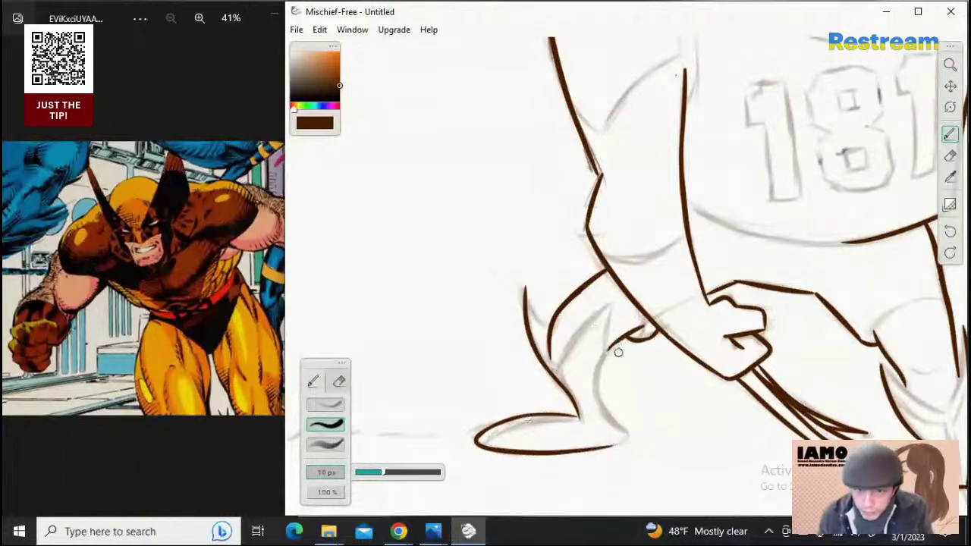
Ink the upper back of the rear calf, curving down from behind the knee
left_click_drag(631, 334, 593, 385)
key("ctrl+z")
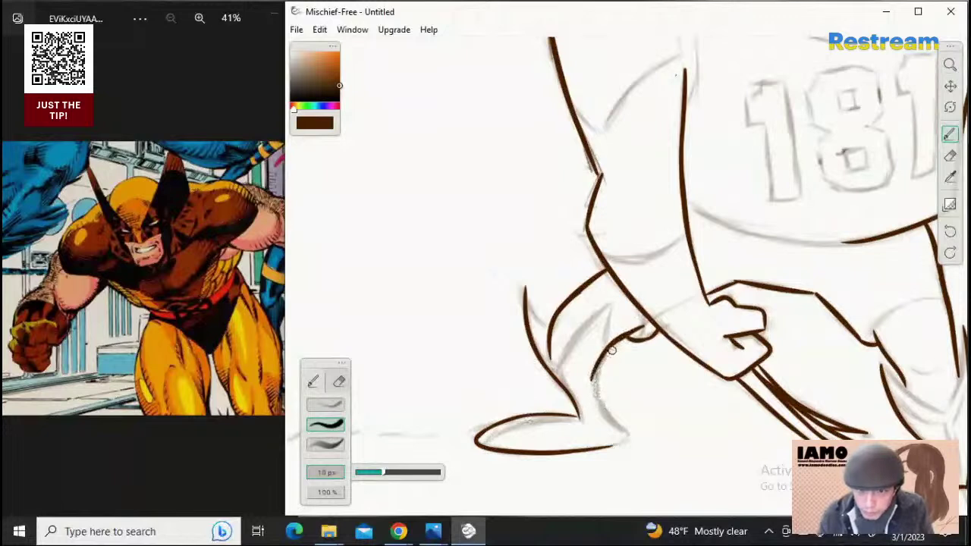
key("ctrl+z")
left_click_drag(636, 330, 597, 379)
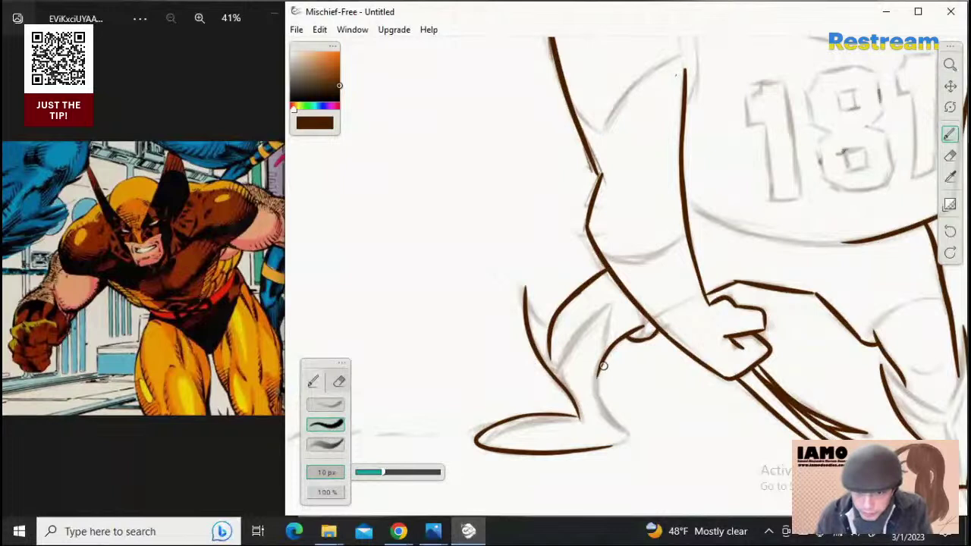
Extend the rear calf line down through the ankle to the heel and join it to the sole
left_click_drag(603, 358, 608, 402)
key("ctrl+z")
mouse_move(607, 351)
left_mouse_down()
mouse_move(607, 439)
mouse_move(605, 399)
mouse_move(614, 425)
left_mouse_up()
key("ctrl+z")
mouse_move(598, 388)
left_mouse_down()
mouse_move(605, 413)
mouse_move(621, 429)
left_mouse_up()
key("ctrl+z")
left_click_drag(598, 384, 624, 430)
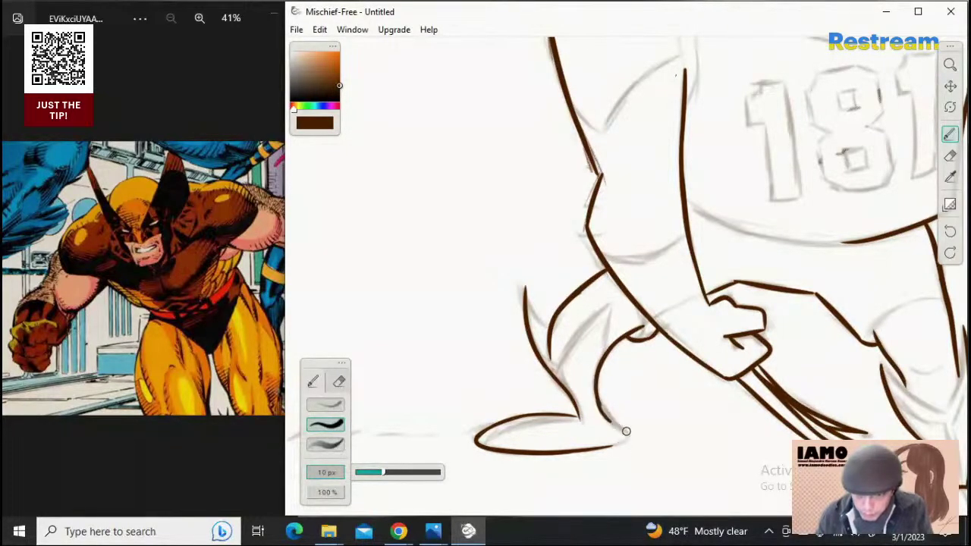
key("ctrl+z")
left_click_drag(596, 382, 624, 431)
key("ctrl+z")
key("ctrl+z")
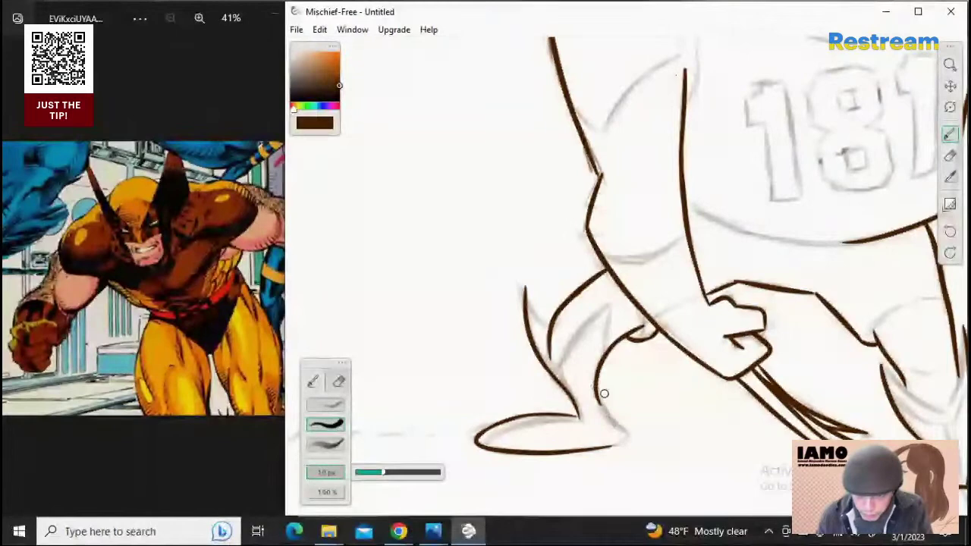
key("ctrl+z")
mouse_move(597, 383)
left_mouse_down()
mouse_move(625, 430)
mouse_move(597, 448)
mouse_move(628, 438)
left_mouse_up()
key("ctrl+z")
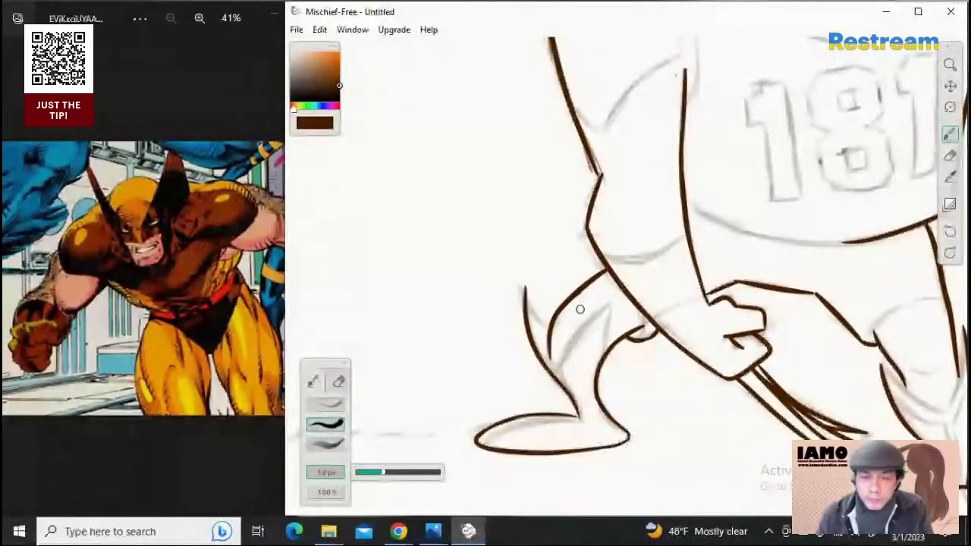
Ink the inner edge of the rear boot cuff's outer point from its tip to the leg line
left_click_drag(525, 290, 543, 328)
key("ctrl+z")
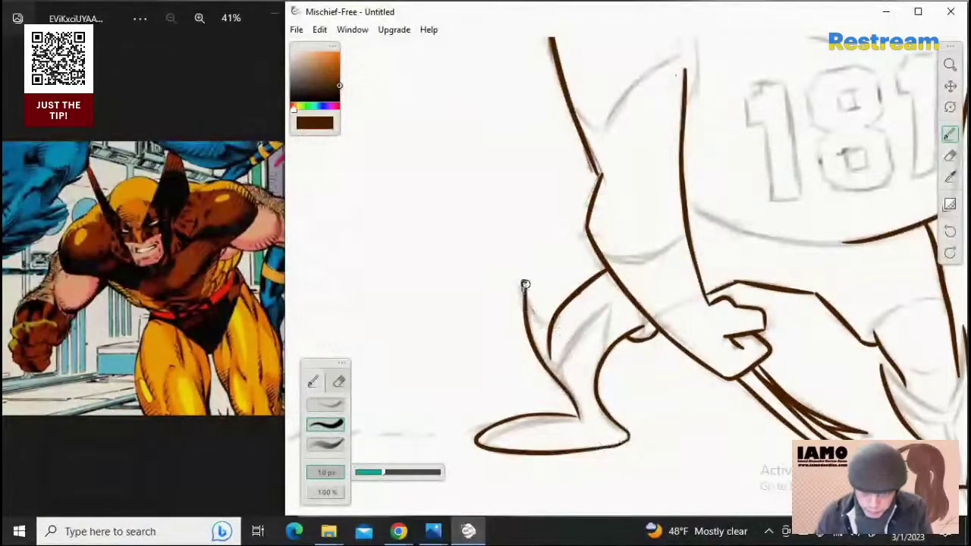
left_click_drag(525, 287, 547, 332)
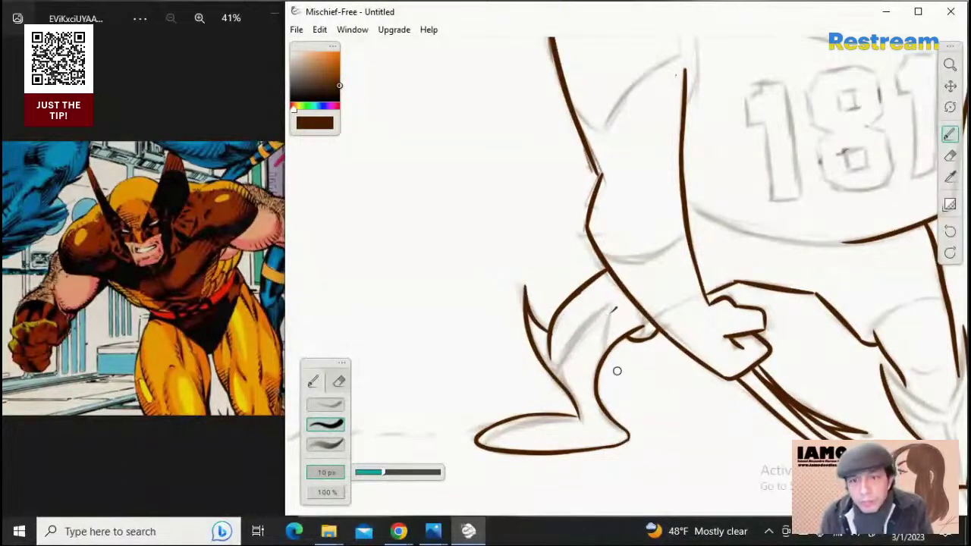
Ink the curved edge of the rear boot cuff's inner point, from its tip down toward the centre of the V
key("ctrl+z")
left_click_drag(613, 305, 549, 365)
key("ctrl+plus")
key("ctrl+z")
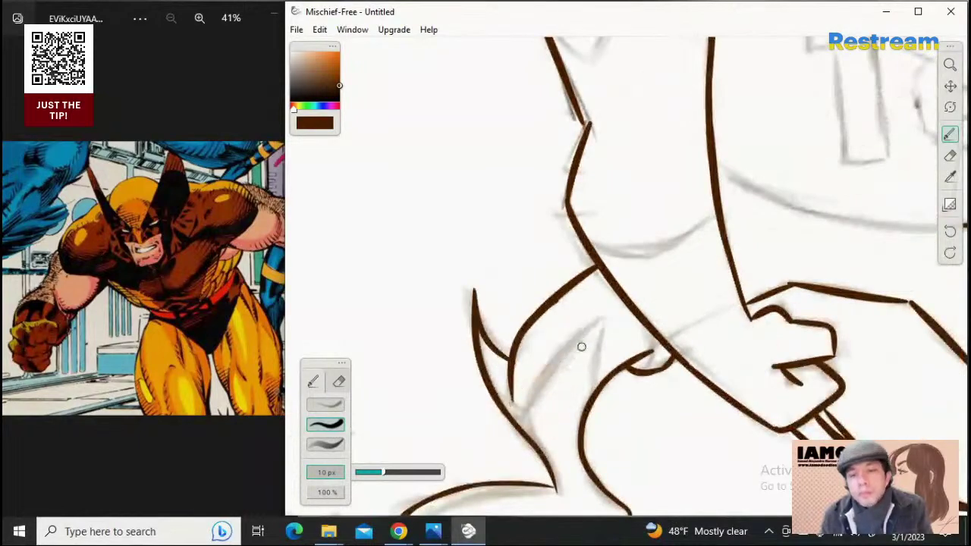
left_click_drag(610, 318, 527, 413)
key("ctrl+z")
mouse_move(605, 320)
left_mouse_down()
mouse_move(541, 370)
mouse_move(521, 400)
mouse_move(529, 412)
left_mouse_up()
key("ctrl+z")
key("ctrl+z")
key("ctrl+z")
Close the V of the rear boot cuff by extending the inner point's curve and joining it to the outer boot edge
left_click_drag(484, 374, 530, 414)
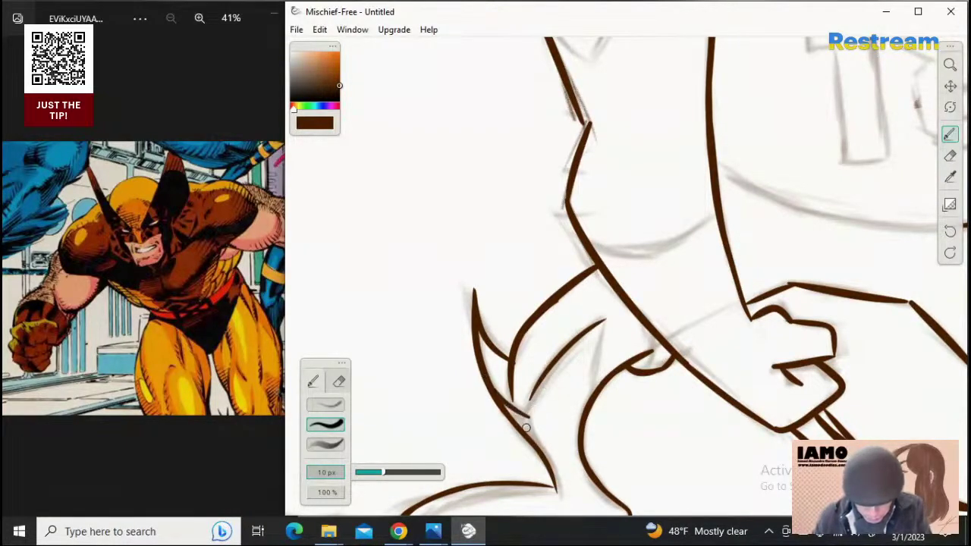
key("ctrl+z")
left_click_drag(549, 375, 526, 423)
key("ctrl+z")
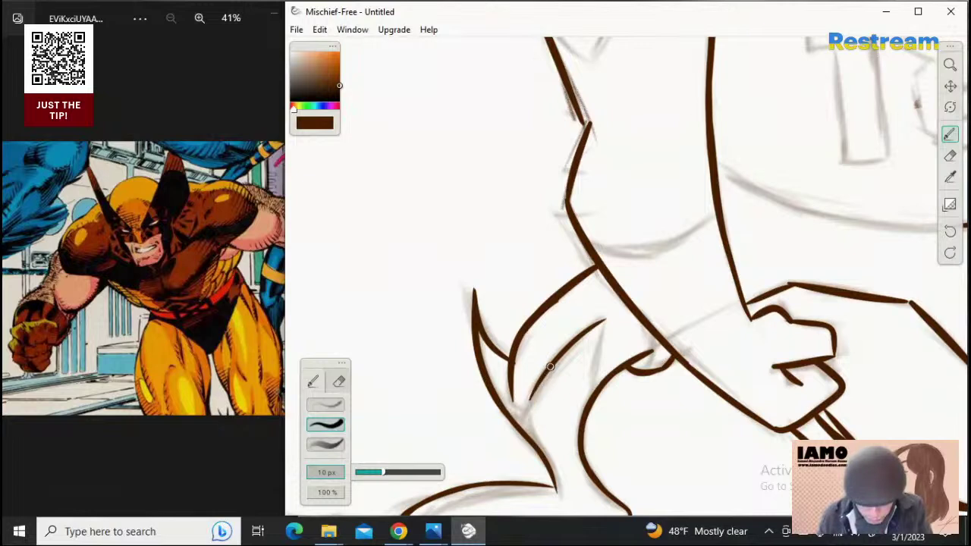
left_click_drag(550, 367, 532, 408)
left_click_drag(484, 377, 528, 415)
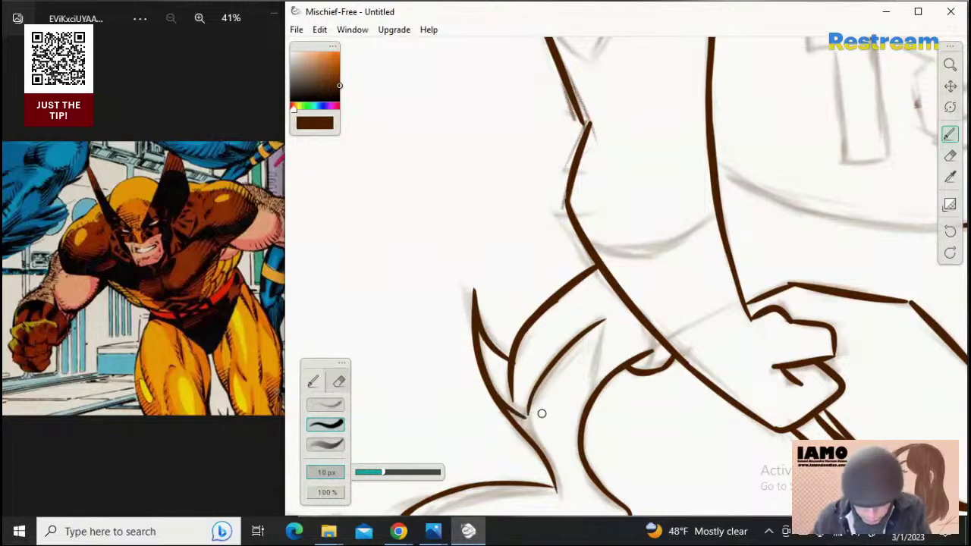
key("ctrl+z")
left_click_drag(481, 370, 527, 412)
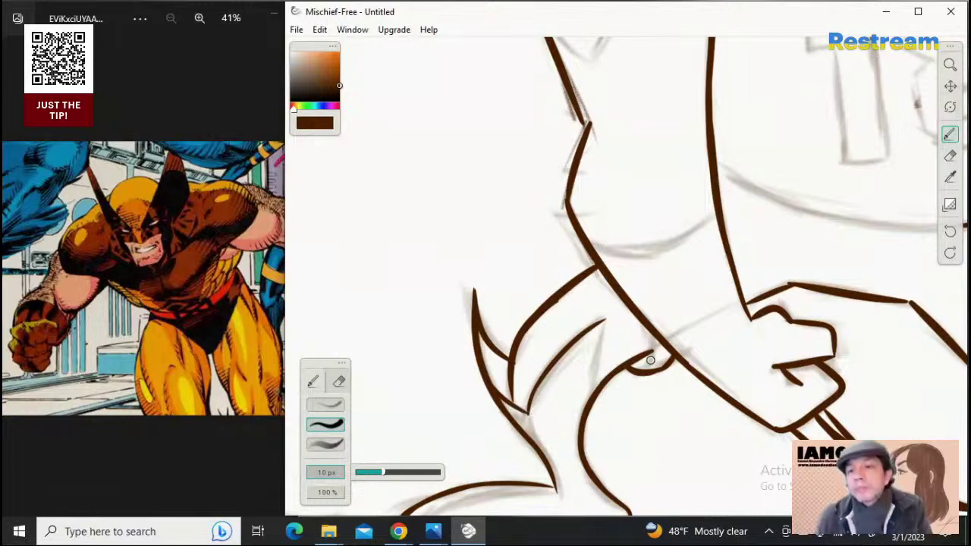
Ink the second edge of the rear boot cuff's inner point, from its tip down to the calf line
mouse_move(605, 321)
left_mouse_down()
mouse_move(594, 348)
mouse_move(598, 385)
left_mouse_up()
key("ctrl+z")
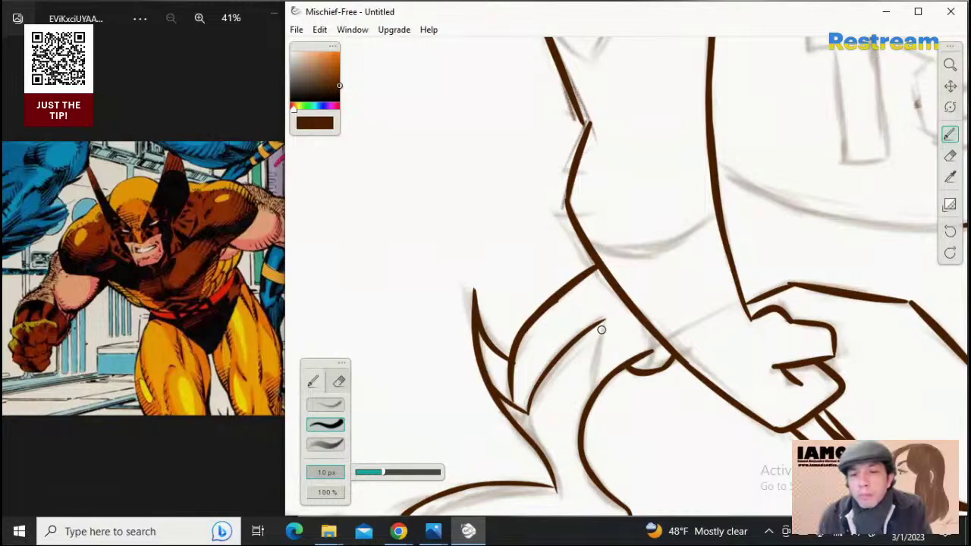
left_click_drag(602, 327, 598, 385)
key("ctrl+z")
left_click_drag(605, 321, 593, 392)
left_click_drag(595, 359, 593, 393)
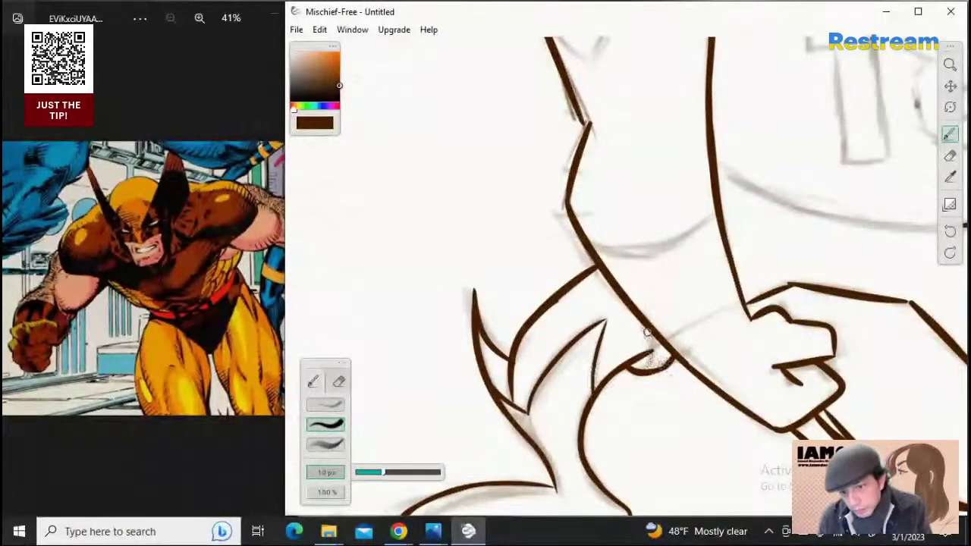
Ink a short curve behind the rear knee, from the forearm line down to the top of the calf
left_click_drag(649, 328, 644, 374)
key("ctrl+z")
left_click_drag(651, 328, 636, 370)
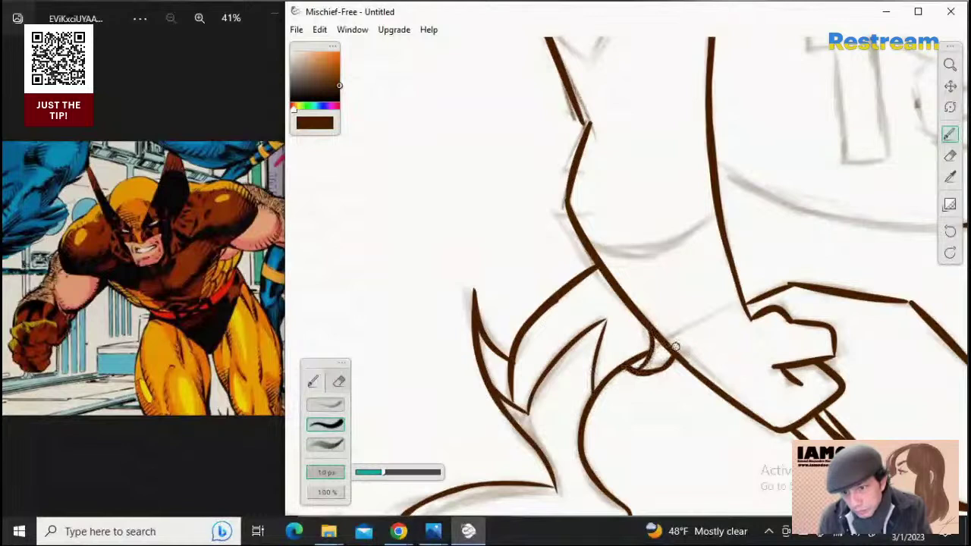
key("ctrl+z")
mouse_move(651, 329)
left_mouse_down()
mouse_move(635, 376)
mouse_move(644, 372)
mouse_move(632, 374)
left_mouse_up()
key("ctrl+z")
key("ctrl+z")
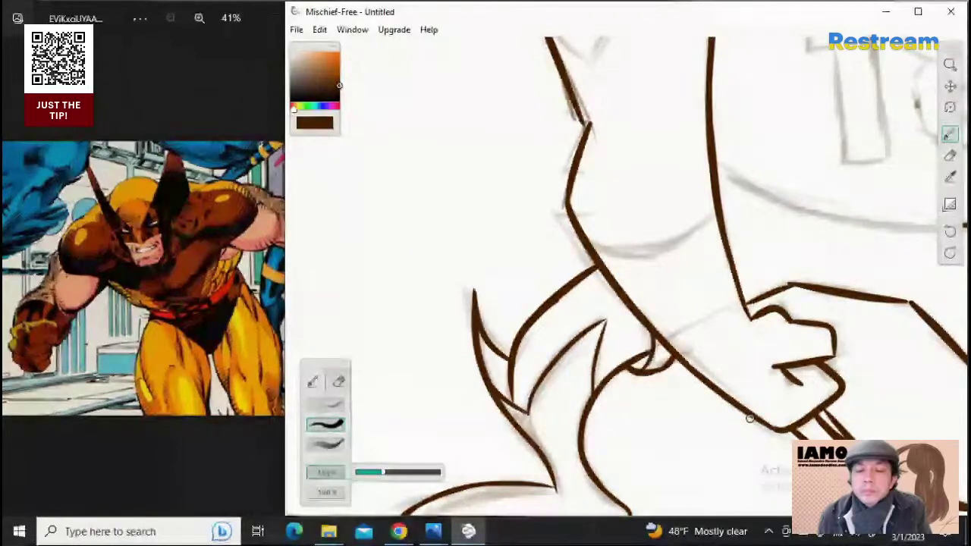
Fill the small gap beneath the curve behind the rear knee with solid dark brown
mouse_move(628, 365)
left_mouse_down()
mouse_move(647, 357)
mouse_move(649, 370)
left_mouse_up()
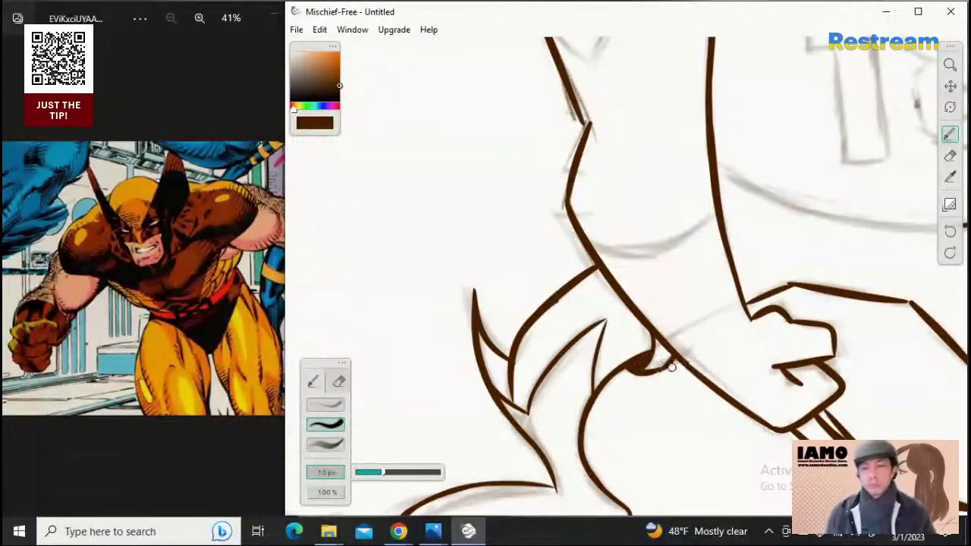
left_click_drag(654, 372, 677, 359)
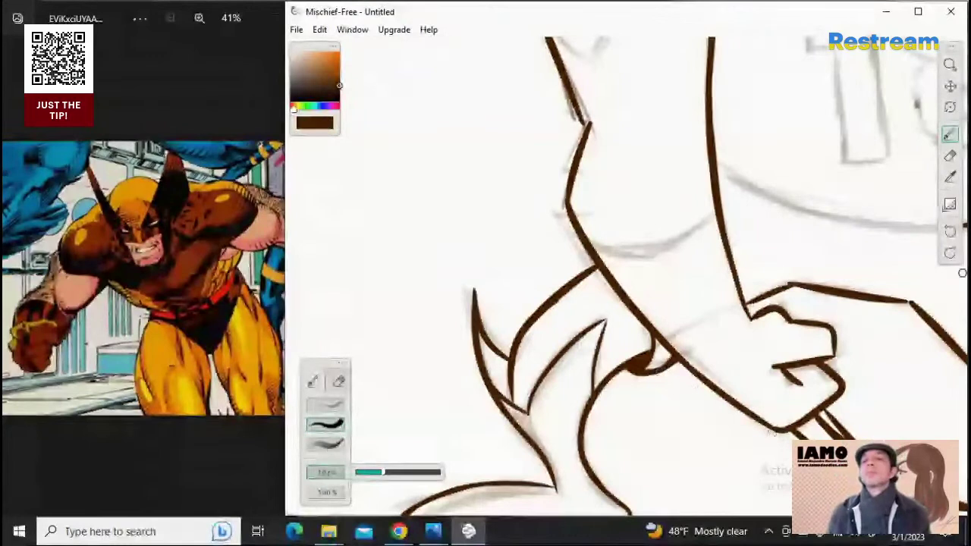
left_click_drag(732, 142, 824, 143)
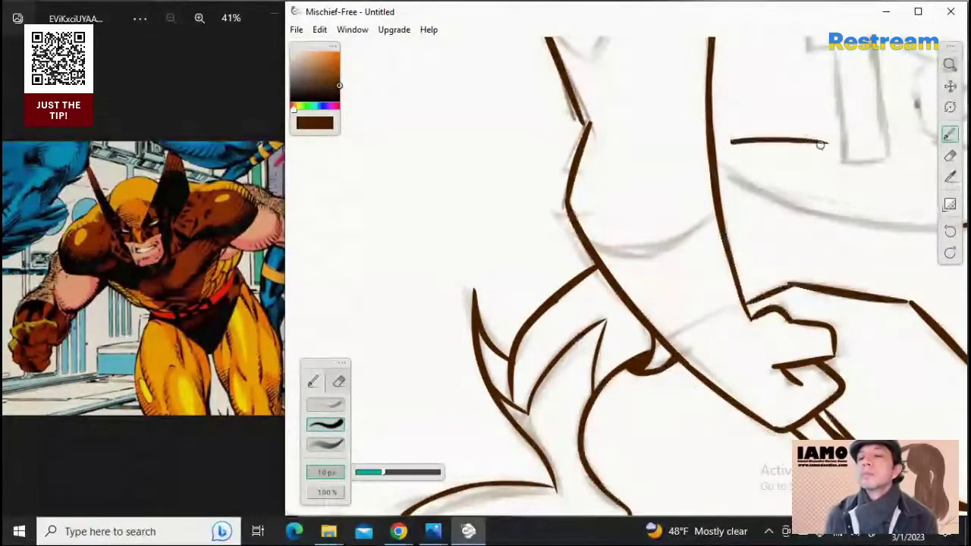
key("ctrl+z")
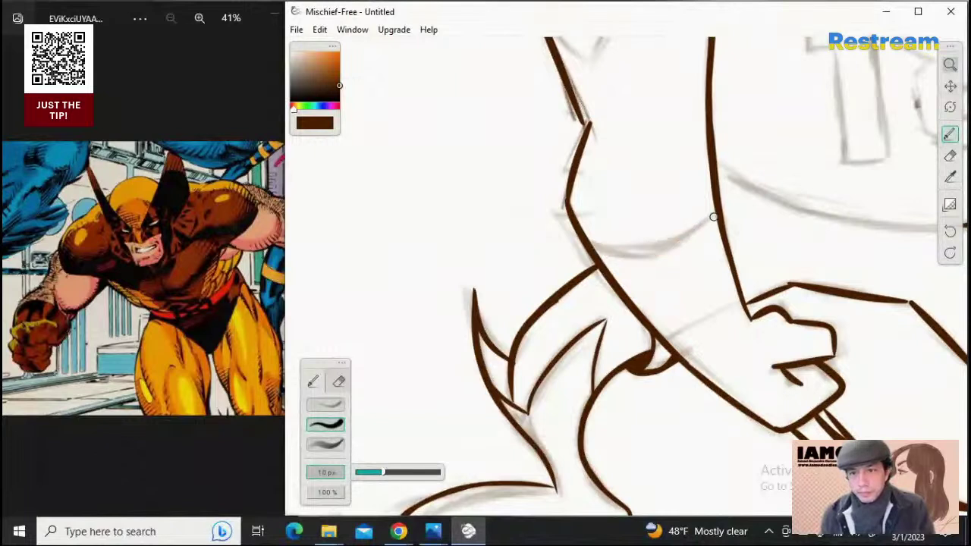
Ink the curved glove cuff line across the lowered forearm, from the inner arm edge to the outer edge
left_click_drag(714, 217, 583, 237)
key("ctrl+z")
key("ctrl+z")
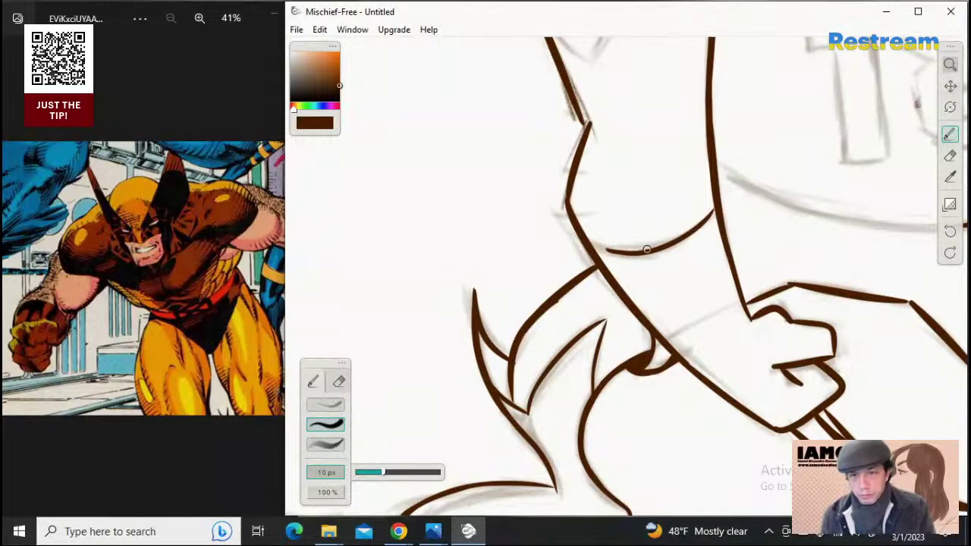
mouse_move(636, 254)
left_mouse_down()
mouse_move(580, 247)
mouse_move(652, 251)
mouse_move(588, 240)
mouse_move(609, 235)
mouse_move(593, 251)
mouse_move(607, 247)
mouse_move(587, 236)
mouse_move(628, 252)
mouse_move(580, 234)
left_mouse_up()
key("ctrl+z")
key("ctrl+z")
key("ctrl+z")
key("ctrl+z")
key("ctrl+z")
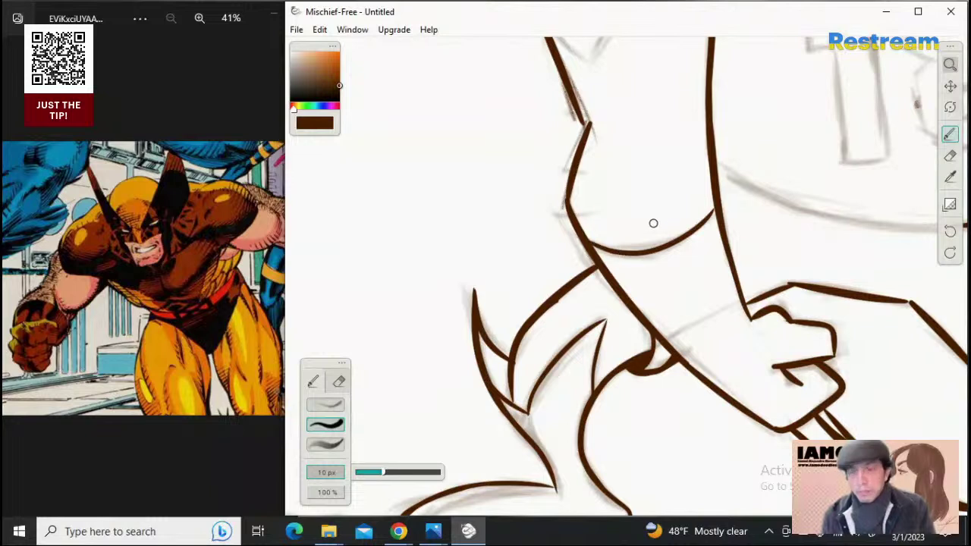
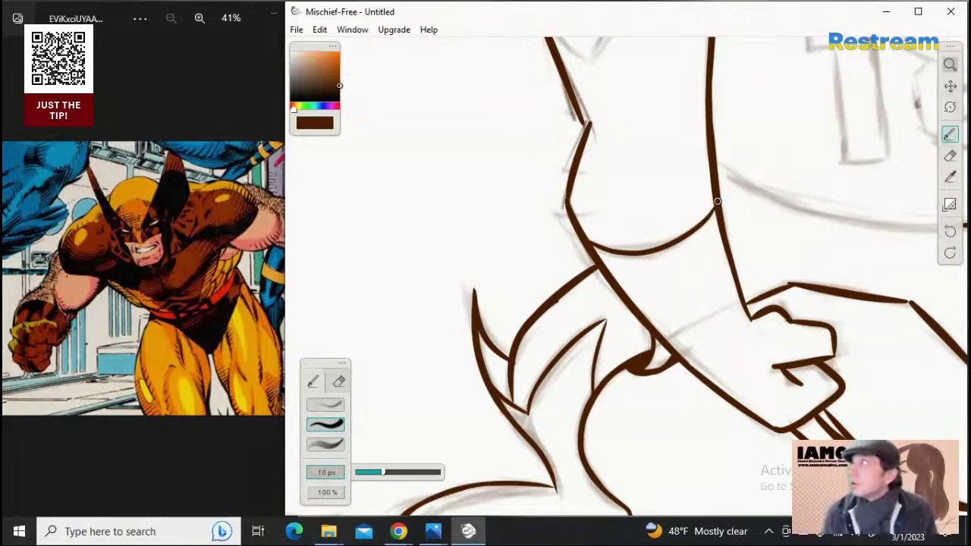
Ink the curve across the front leg above the knee with an 8 px brush and fill the small corner at its inner end
left_click(950, 65)
left_click_drag(813, 204, 877, 162)
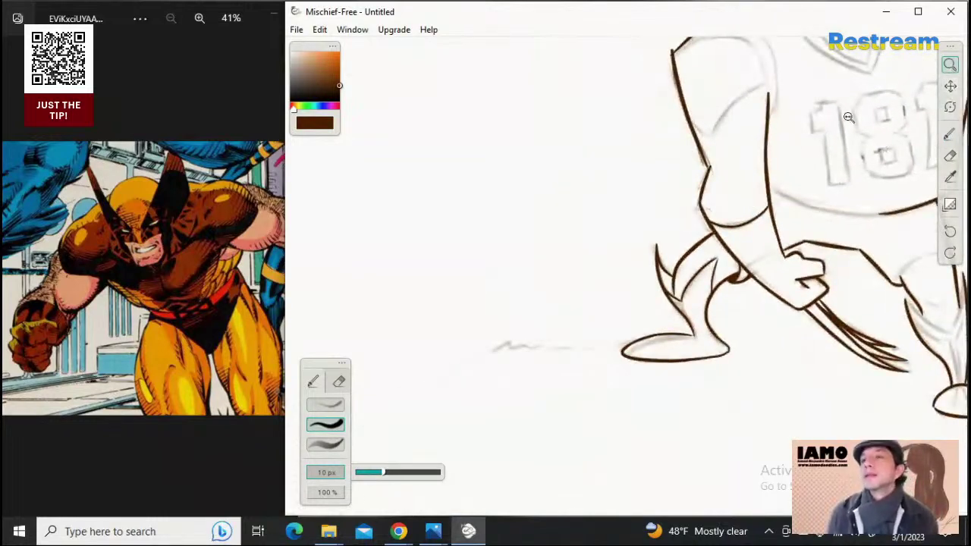
left_click_drag(796, 141, 757, 162)
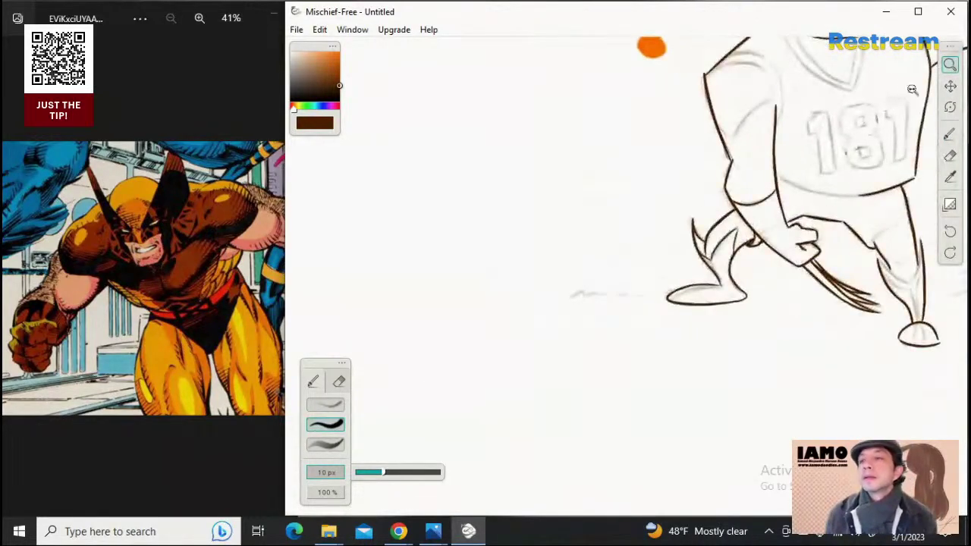
left_click(950, 87)
left_click_drag(862, 129, 560, 249)
left_click_drag(731, 222, 770, 231)
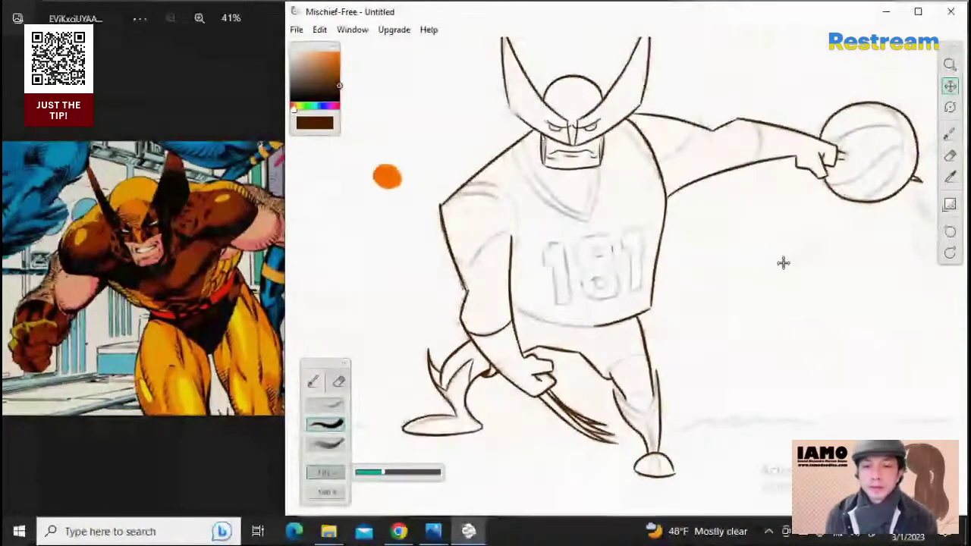
left_click(950, 65)
left_click_drag(686, 326, 776, 101)
left_click(950, 86)
left_click(950, 64)
left_click_drag(761, 249, 812, 244)
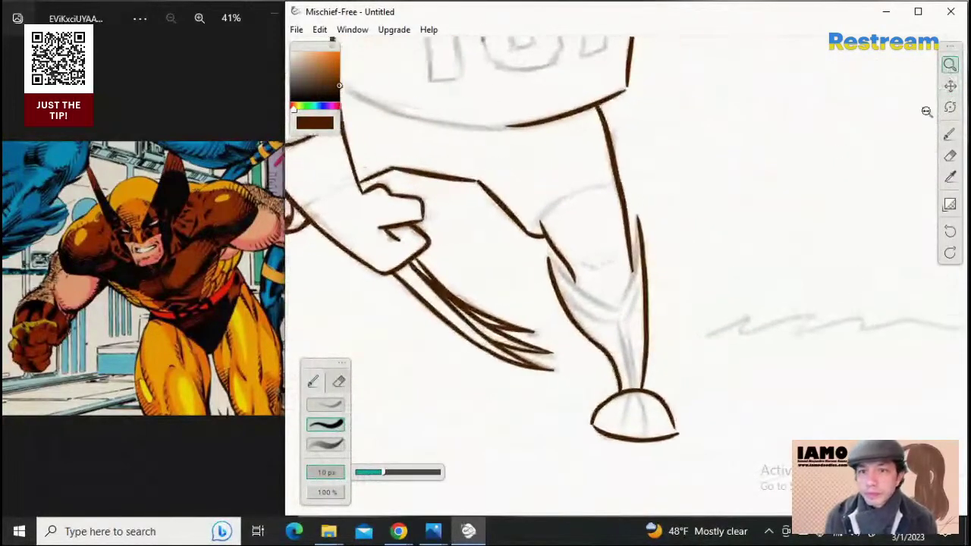
left_click(950, 134)
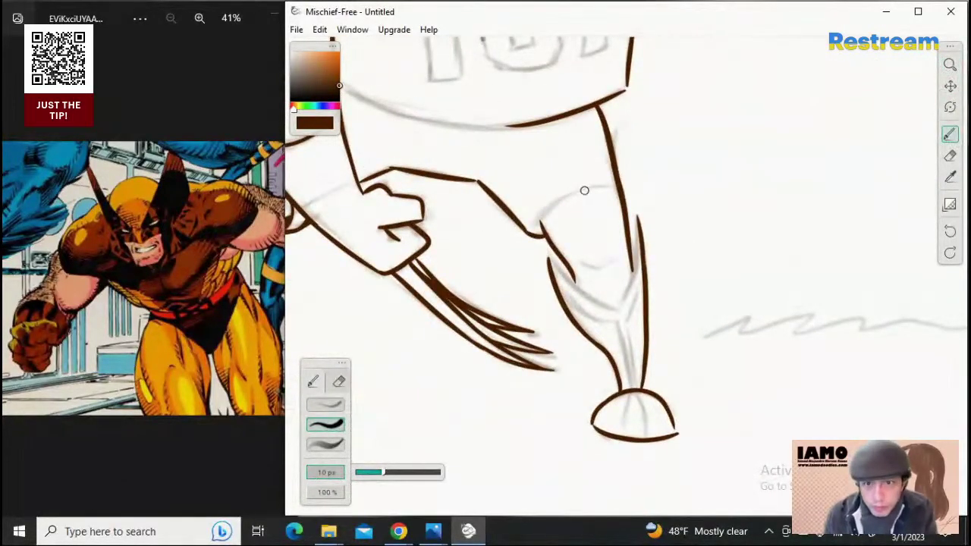
mouse_move(533, 226)
left_mouse_down()
mouse_move(576, 192)
mouse_move(613, 192)
mouse_move(534, 221)
left_mouse_up()
key("ctrl+z")
key("ctrl+z")
key("ctrl+z")
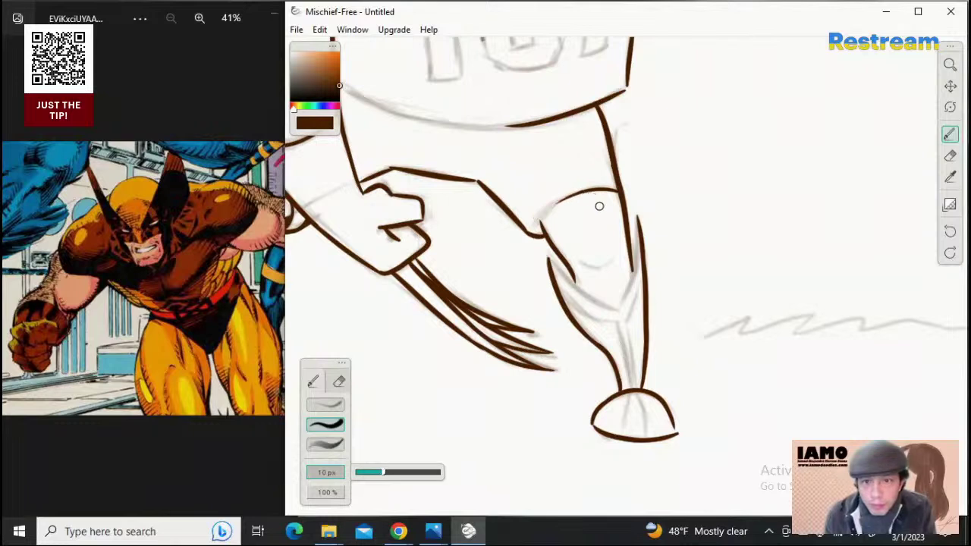
key("ctrl+z")
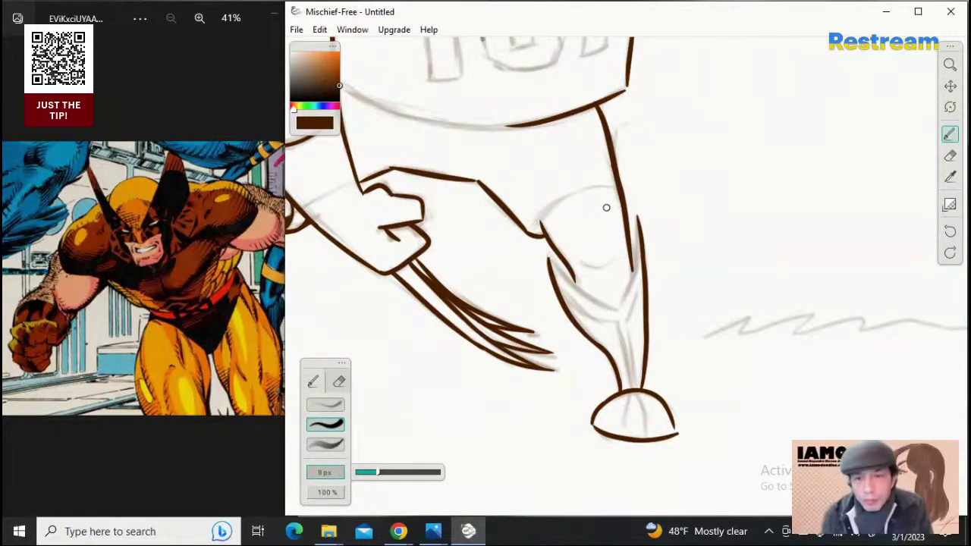
key("[")
mouse_move(622, 194)
left_mouse_down()
mouse_move(545, 212)
mouse_move(541, 247)
left_mouse_up()
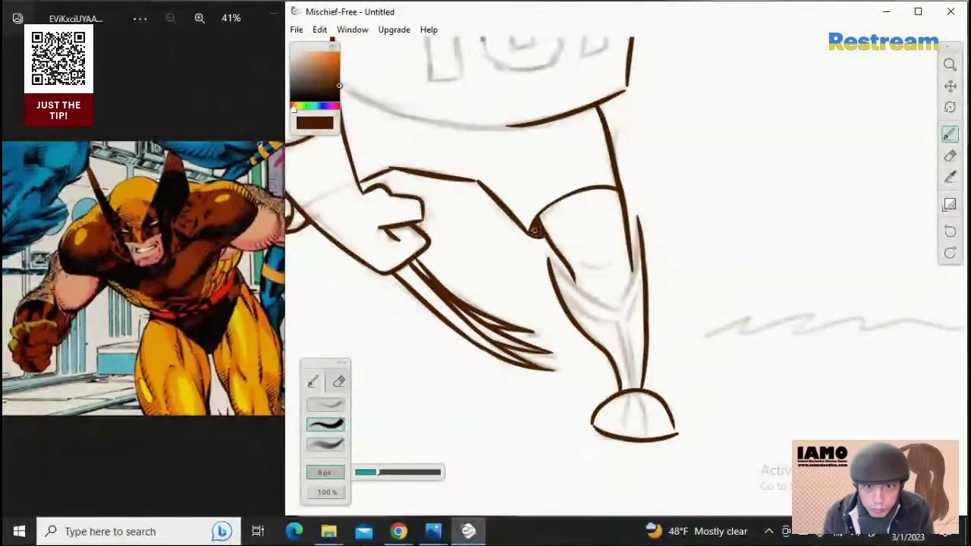
left_click_drag(535, 231, 533, 235)
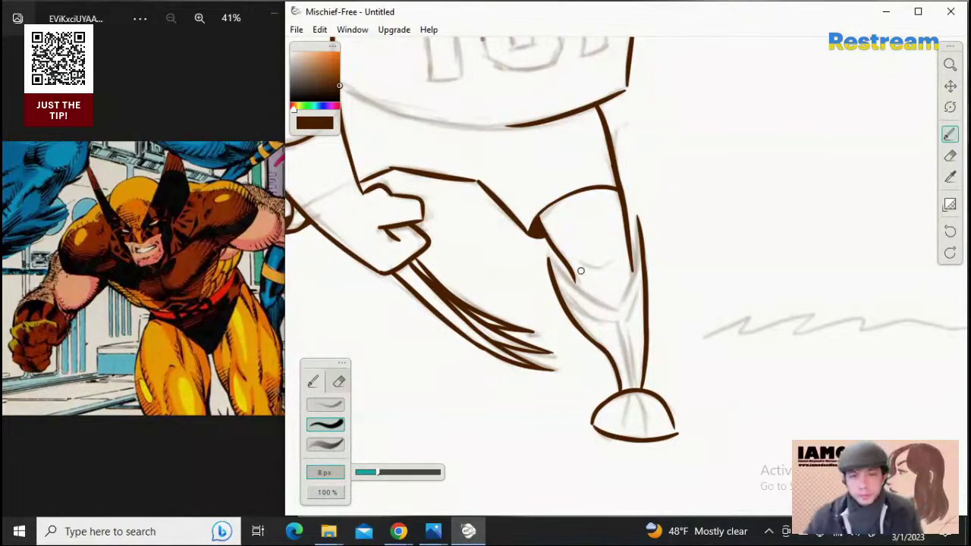
Ink the front boot cuff's upper edge on the claw side, from the pointed tip down to the centre of the V
left_click_drag(543, 249, 616, 310)
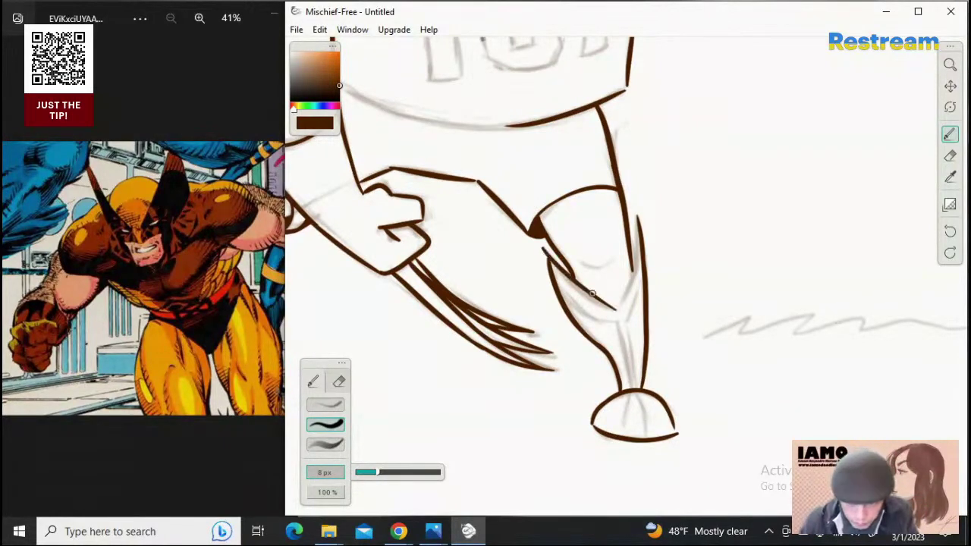
key("ctrl+z")
left_click_drag(545, 250, 619, 315)
key("ctrl+z")
left_click_drag(548, 259, 619, 311)
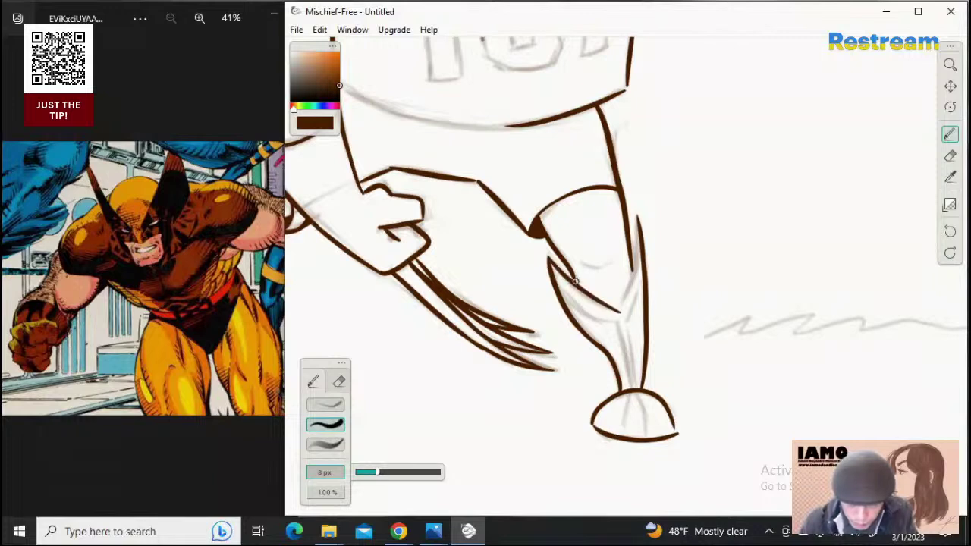
key("ctrl+z")
left_click_drag(547, 258, 610, 311)
key("ctrl+z")
left_click_drag(547, 251, 614, 308)
key("ctrl+z")
left_click_drag(549, 258, 616, 309)
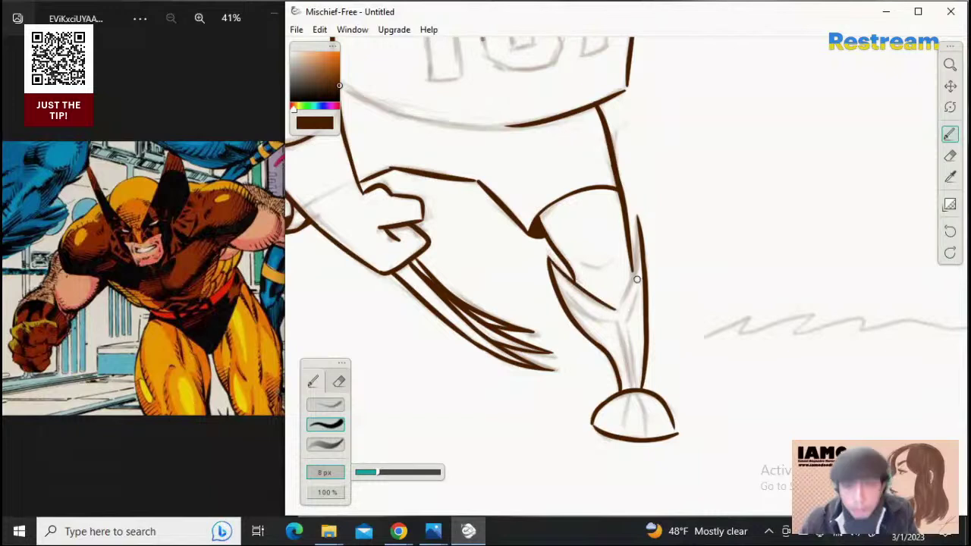
Ink the opposite upper edge of the front boot cuff from its tip down, closing the V at the shin
left_click_drag(637, 249, 631, 285)
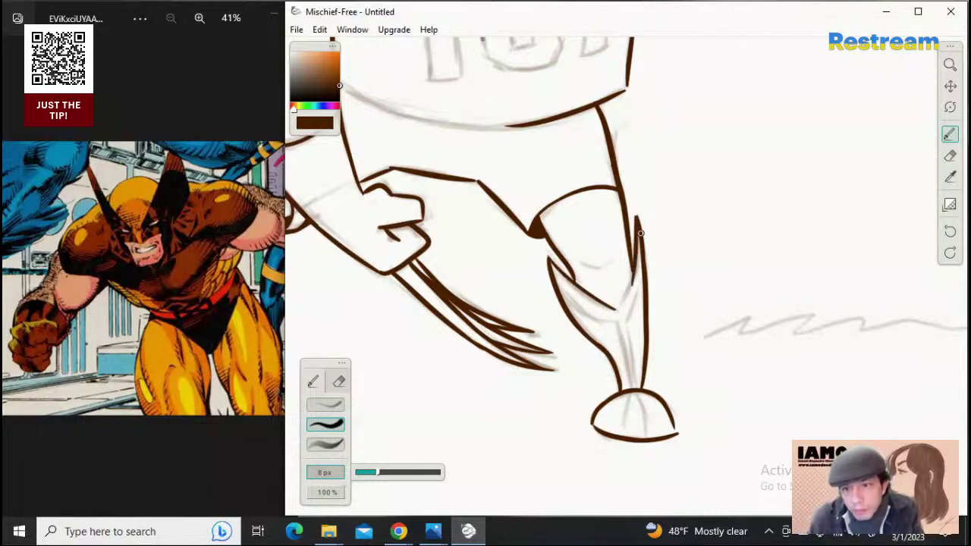
key("ctrl+z")
left_click_drag(638, 228, 623, 295)
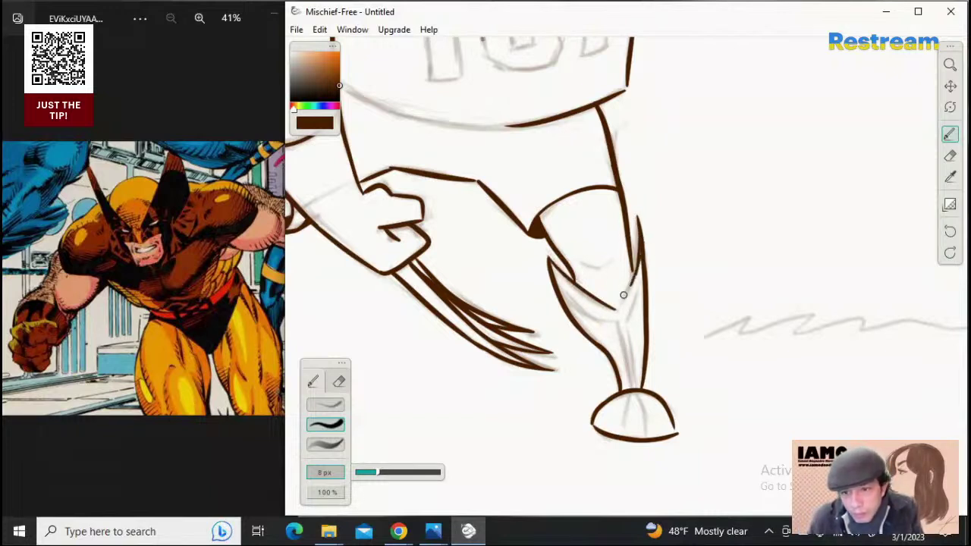
key("ctrl+z")
left_click_drag(642, 245, 616, 305)
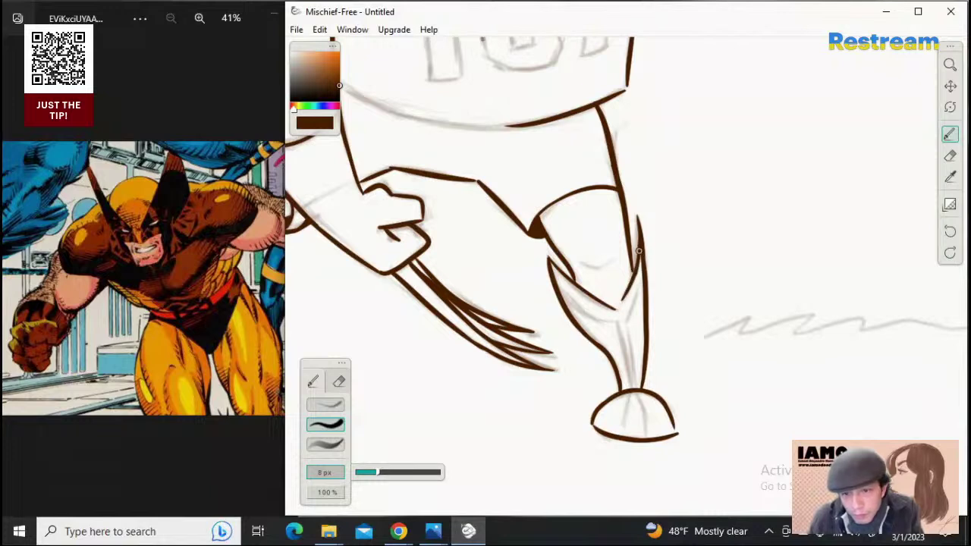
left_click_drag(639, 250, 618, 308)
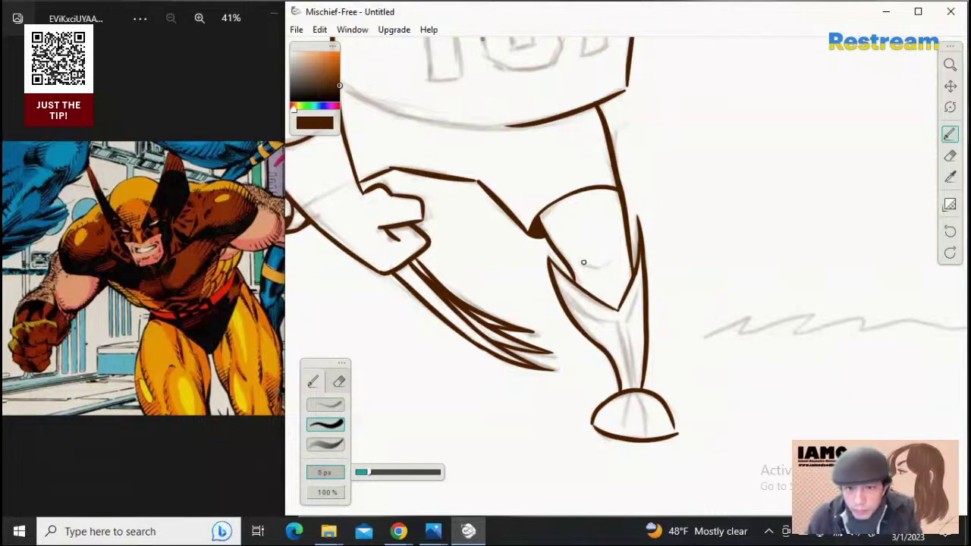
Ink a small curve marking the bottom of the front kneecap with a thinner brush
left_click_drag(583, 263, 613, 259)
key("ctrl+z")
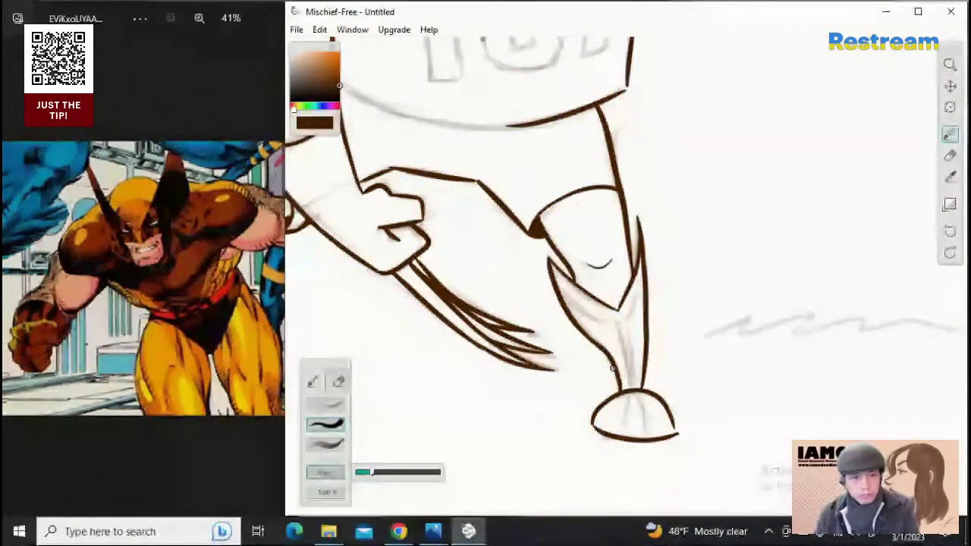
Ink the inner trim line parallel to the front boot cuff's upper edge on the claw side with an 8 px brush
key("]")
key("[")
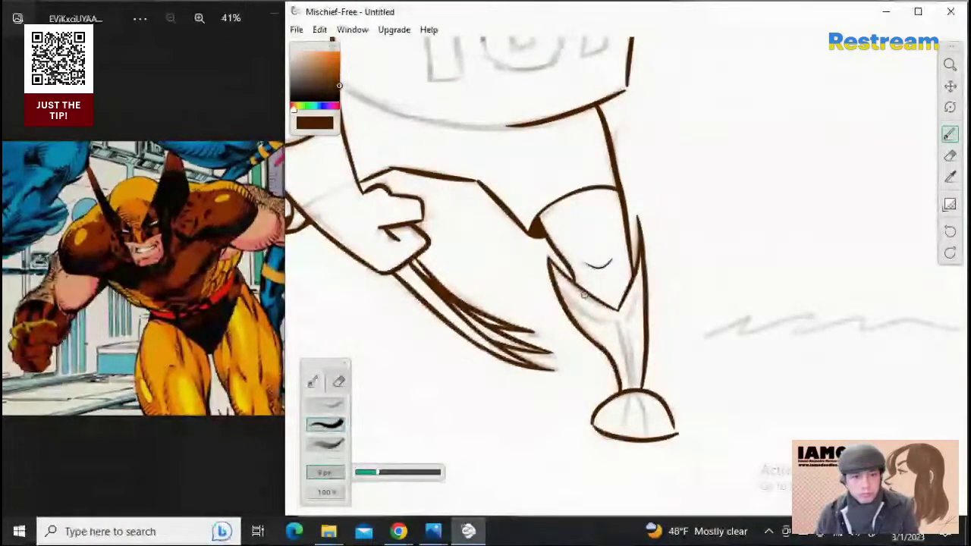
left_click_drag(561, 287, 620, 331)
key("ctrl+z")
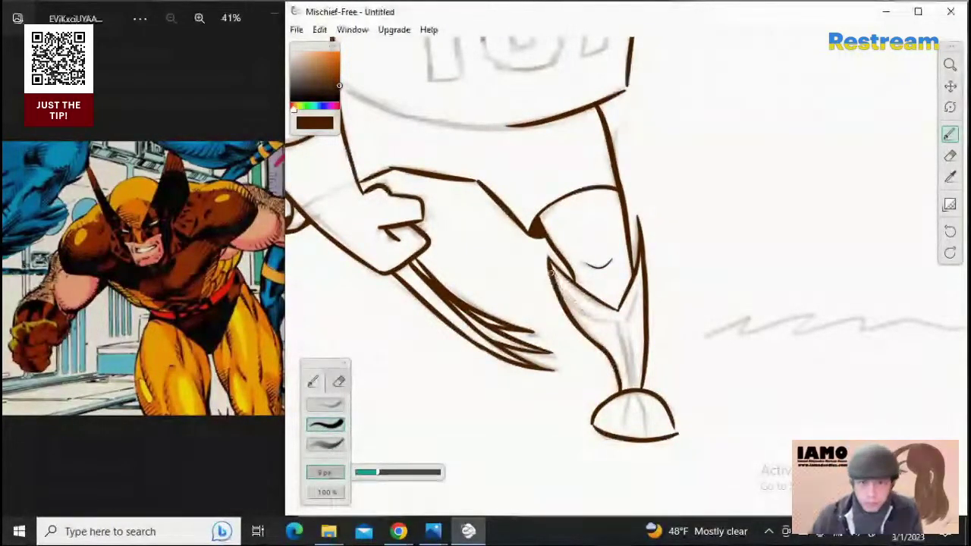
left_click_drag(554, 276, 614, 322)
key("ctrl+z")
left_click_drag(550, 274, 613, 320)
key("ctrl+z")
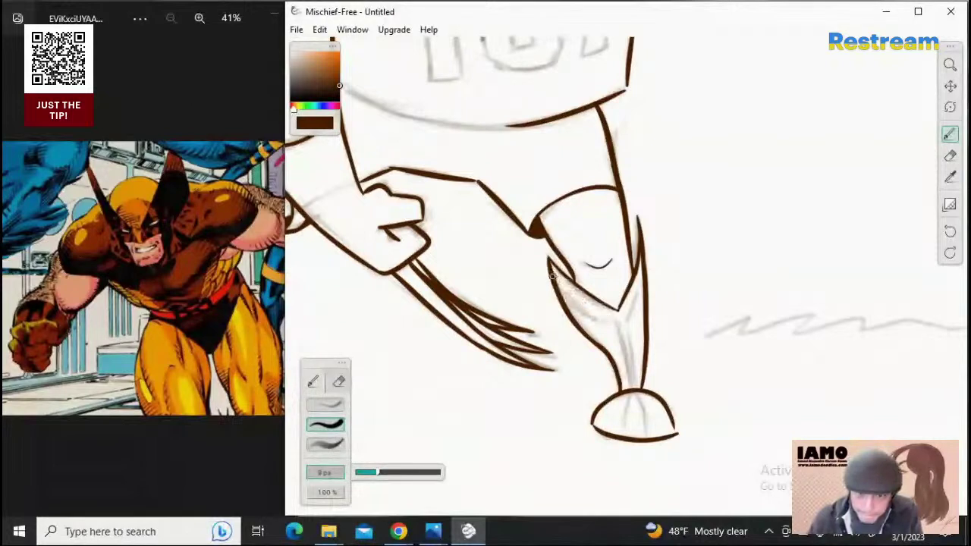
left_click_drag(552, 274, 607, 320)
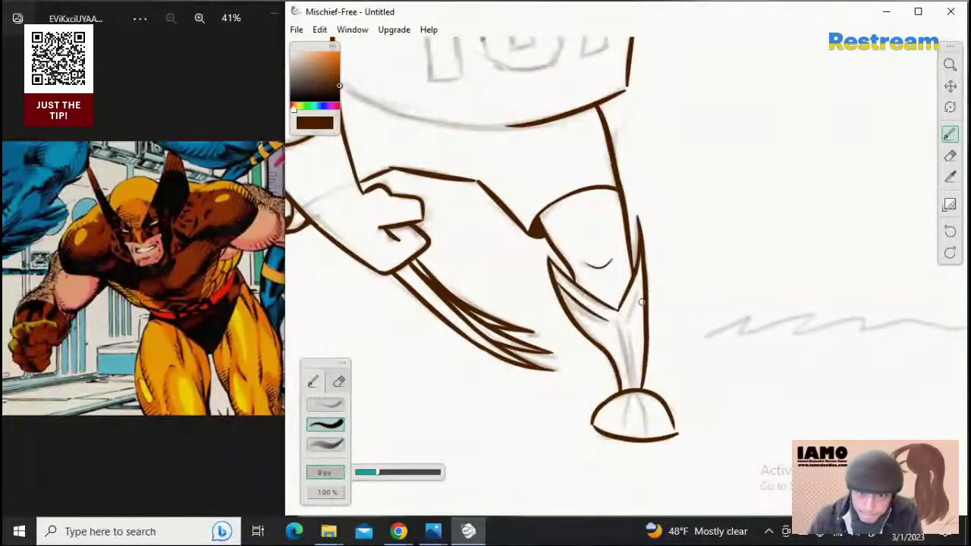
Ink the cuff's inner trim line on the opposite side and the narrow stripe running from the V down the front boot's shin
left_click_drag(643, 272, 631, 317)
key("ctrl+z")
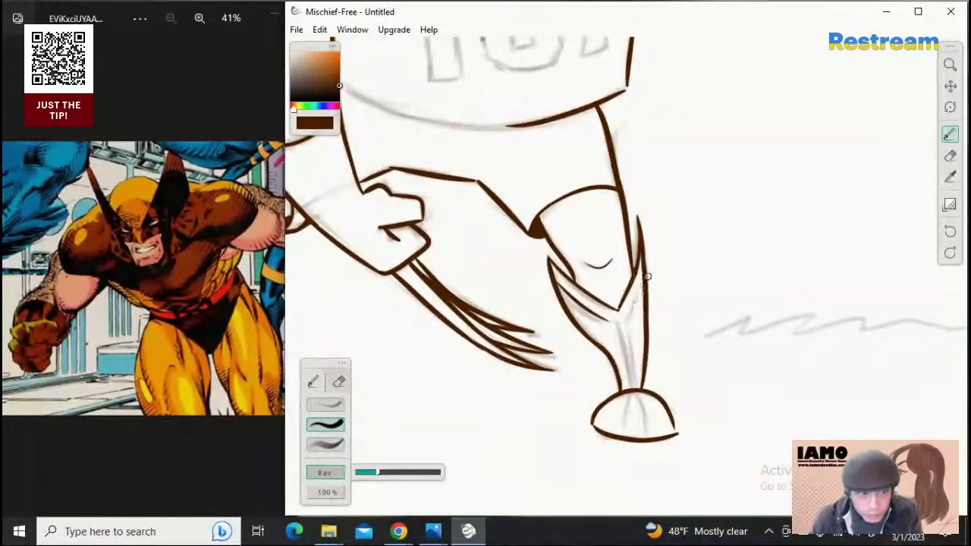
key("ctrl+z")
mouse_move(644, 269)
left_mouse_down()
mouse_move(620, 322)
mouse_move(628, 316)
mouse_move(631, 389)
left_mouse_up()
key("ctrl+z")
left_click_drag(626, 322, 634, 387)
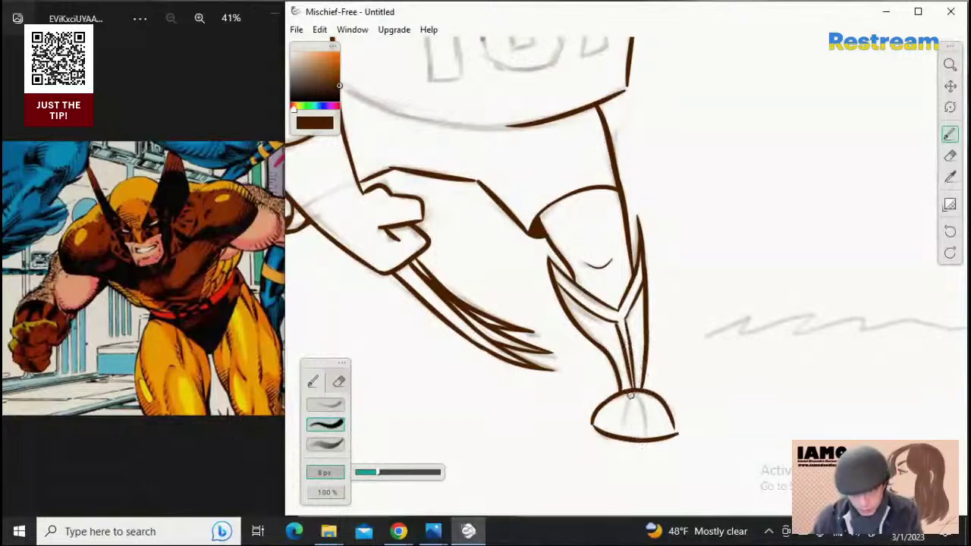
Ink a shallow sole line across the front boot's toe, just above its bottom edge
mouse_move(631, 395)
left_mouse_down()
mouse_move(624, 418)
mouse_move(636, 434)
mouse_move(662, 431)
left_mouse_up()
key("ctrl+z")
key("ctrl+z")
left_click_drag(594, 416, 668, 428)
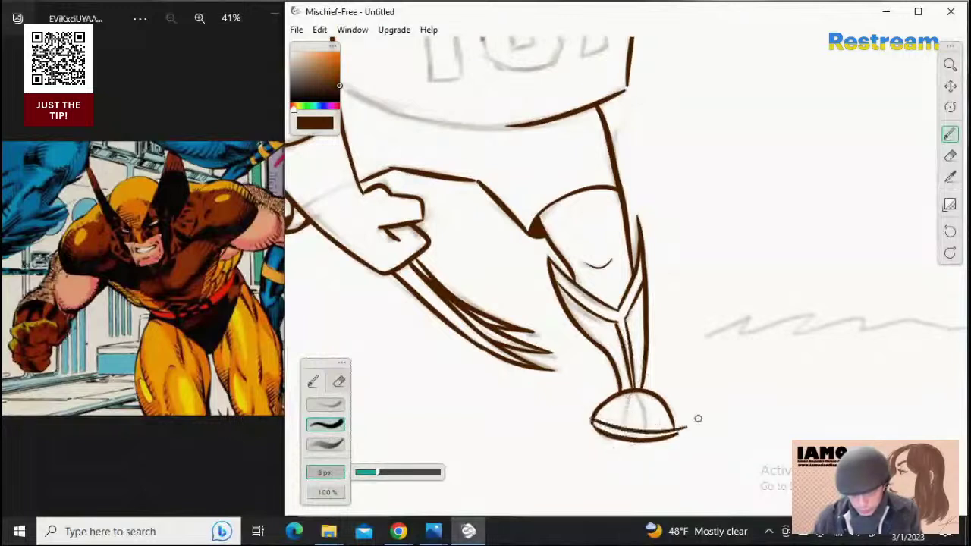
key("ctrl+z")
left_click_drag(597, 418, 665, 430)
key("ctrl+z")
left_click_drag(597, 419, 669, 425)
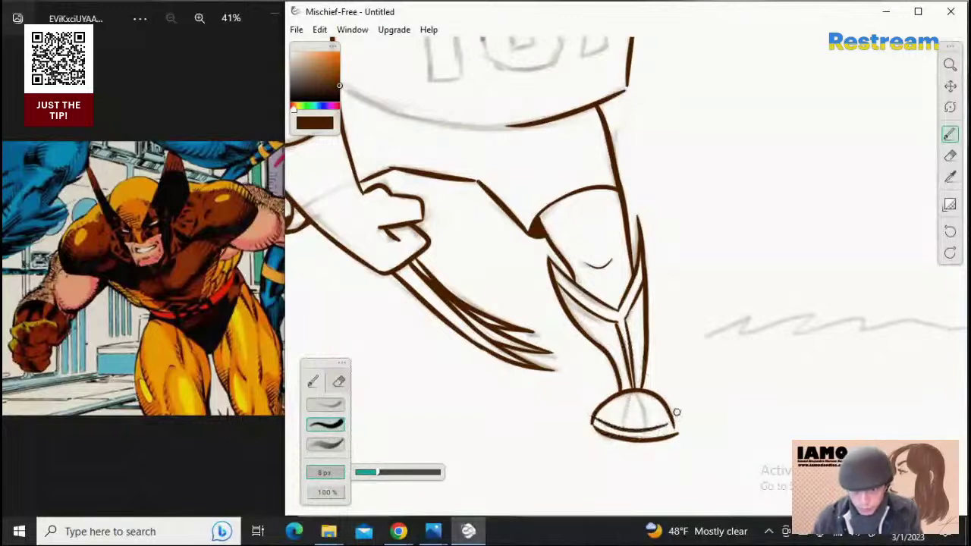
key("ctrl+z")
mouse_move(597, 418)
left_mouse_down()
mouse_move(642, 433)
mouse_move(667, 425)
left_mouse_up()
key("ctrl+z")
Ink two curved stripe lines fanning from the ankle down to the sole line on the front boot's toe
left_click_drag(629, 395, 623, 431)
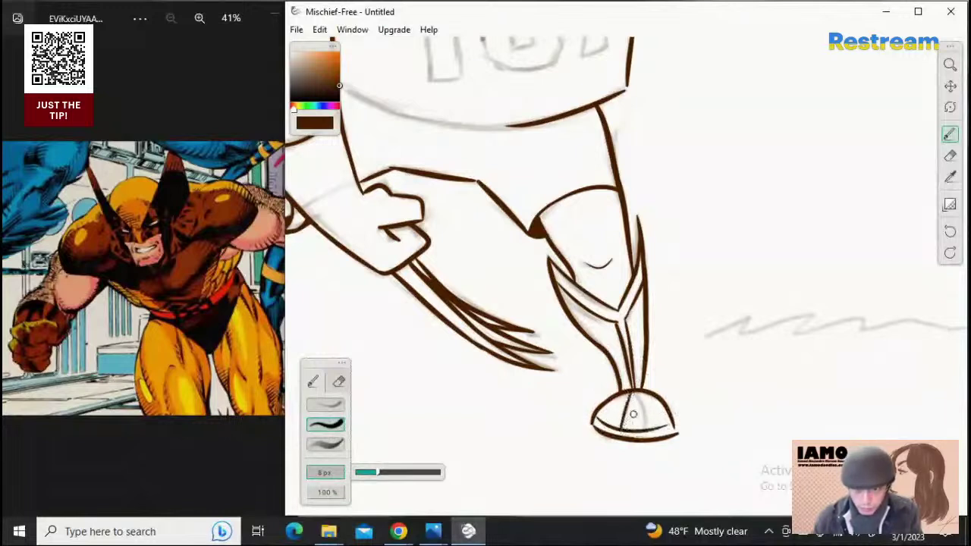
key("ctrl+z")
left_click_drag(631, 392, 621, 428)
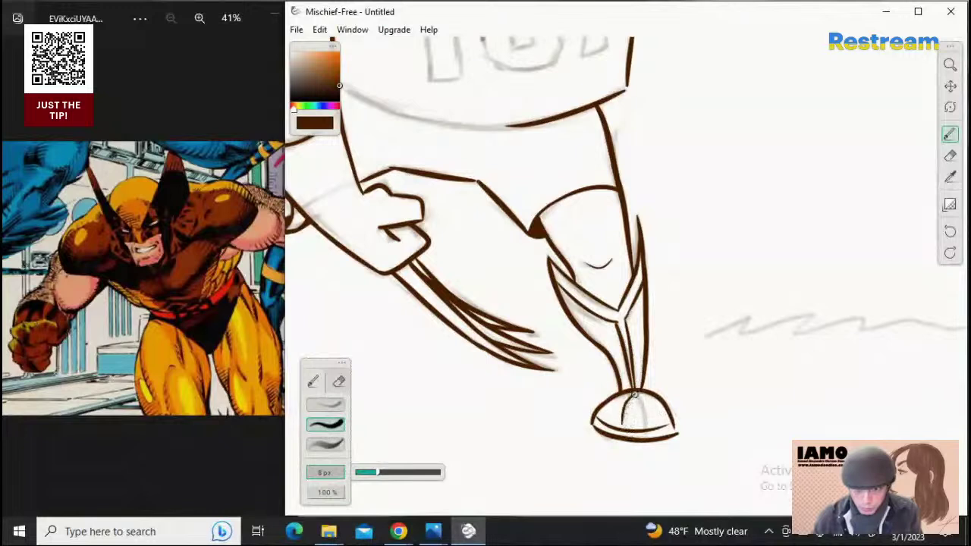
key("ctrl+z")
mouse_move(631, 392)
left_mouse_down()
mouse_move(621, 427)
mouse_move(644, 412)
mouse_move(646, 427)
left_mouse_up()
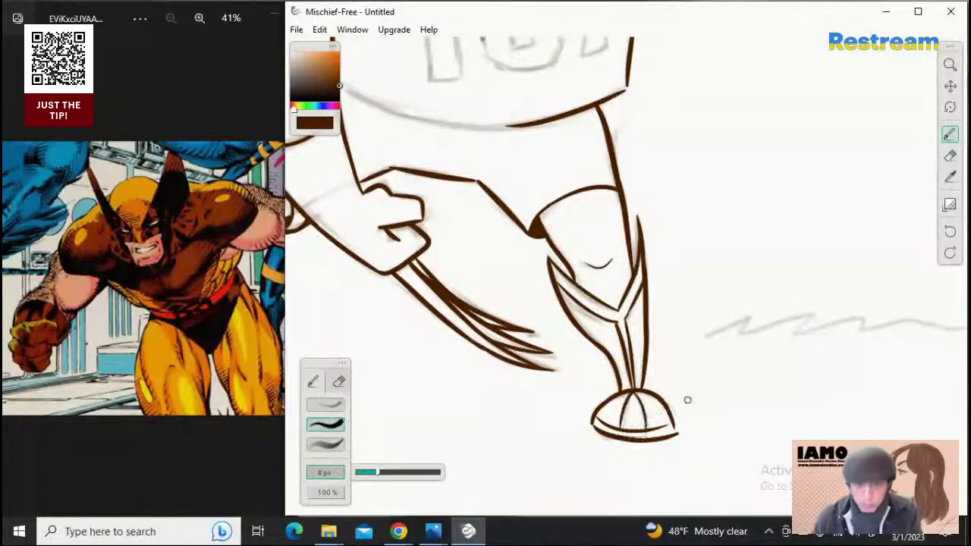
Ink the rear boot's sole line from the toe tip back toward the heel, just above the bottom edge
left_click(950, 66)
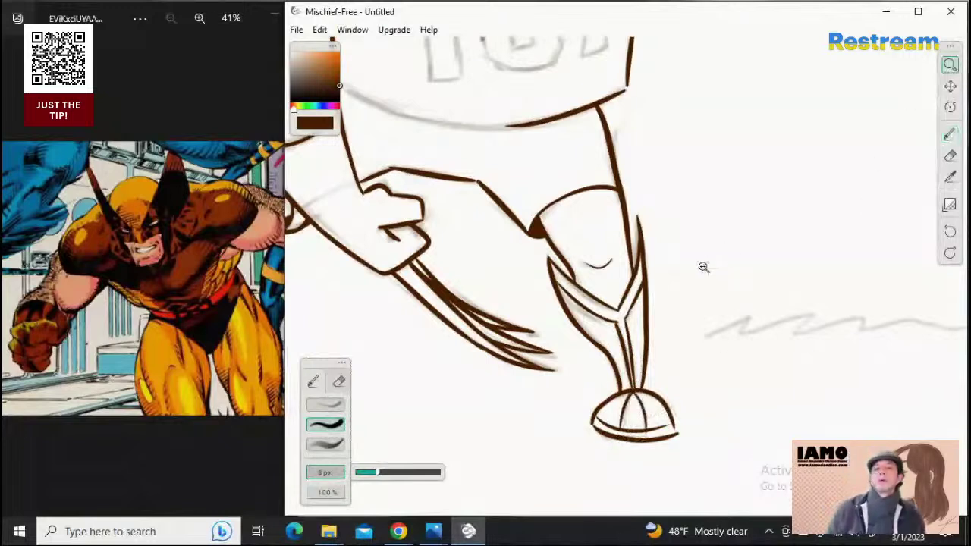
mouse_move(717, 267)
left_mouse_down()
mouse_move(494, 271)
mouse_move(662, 259)
left_mouse_up()
key("b")
left_click_drag(383, 363, 457, 377)
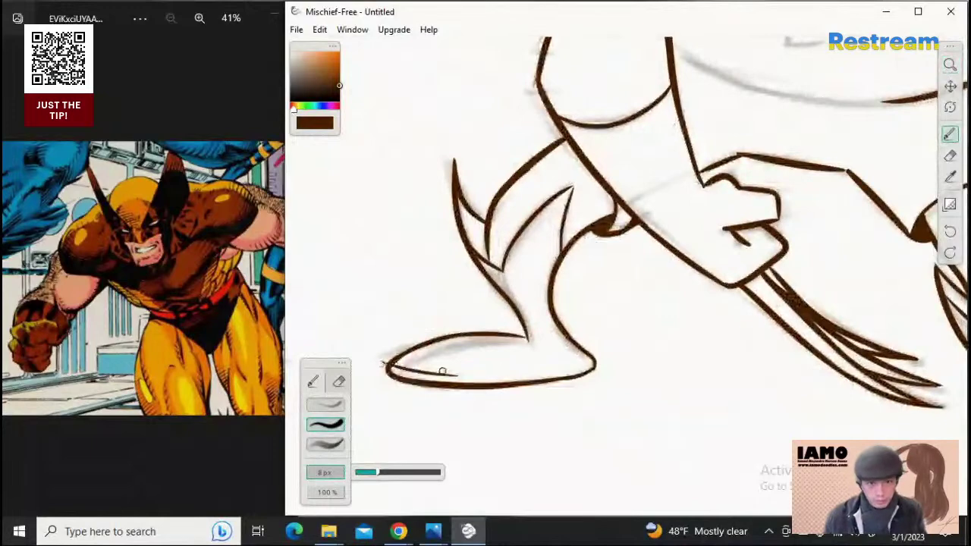
key("ctrl+z")
mouse_move(390, 365)
left_mouse_down()
mouse_move(441, 378)
mouse_move(503, 378)
left_mouse_up()
key("ctrl+z")
left_click_drag(391, 366, 557, 375)
key("ctrl+z")
Finish the rear boot's sole line by curving its end up to meet the back of the heel
mouse_move(470, 373)
left_mouse_down()
mouse_move(585, 370)
mouse_move(598, 360)
left_mouse_up()
key("ctrl+z")
left_click_drag(538, 369, 600, 354)
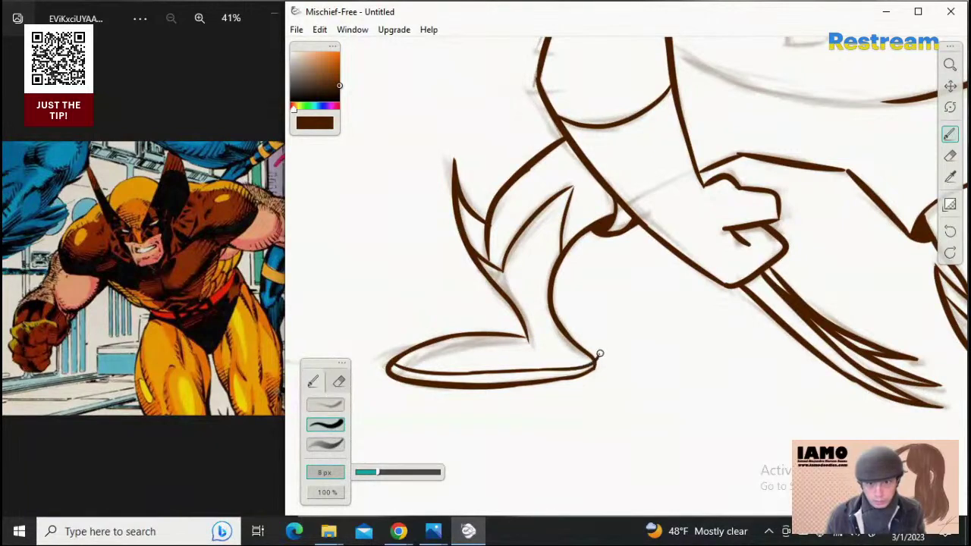
key("ctrl+z")
left_click_drag(542, 368, 594, 360)
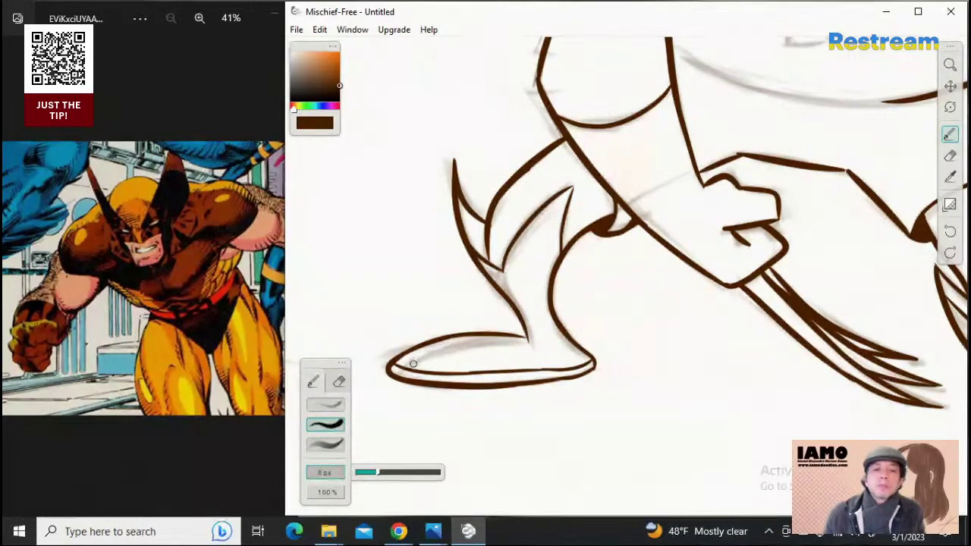
Ink the stripe line along the top of the rear boot's foot and the inner trim line following its cuff's upper edge
mouse_move(528, 339)
left_mouse_down()
mouse_move(465, 342)
mouse_move(405, 366)
left_mouse_up()
key("ctrl+z")
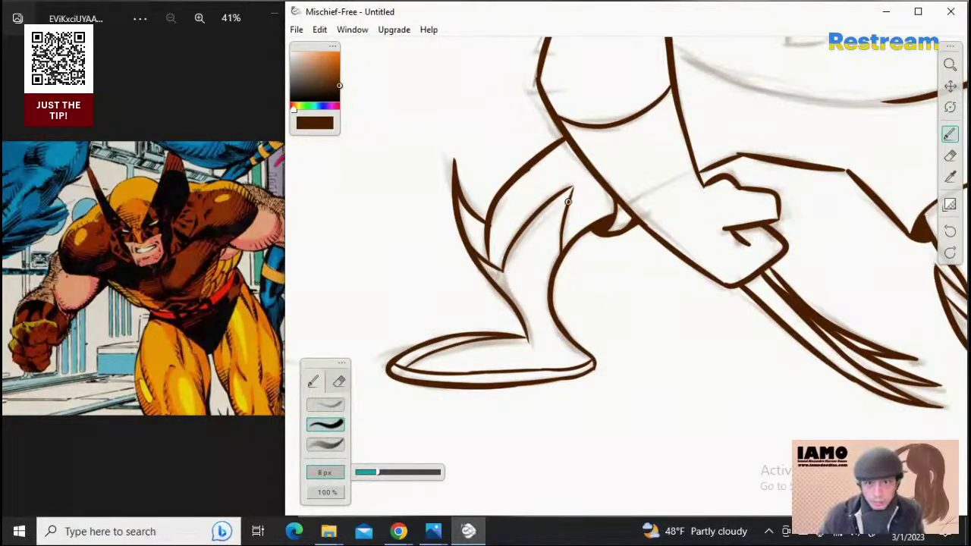
left_click_drag(571, 197, 514, 260)
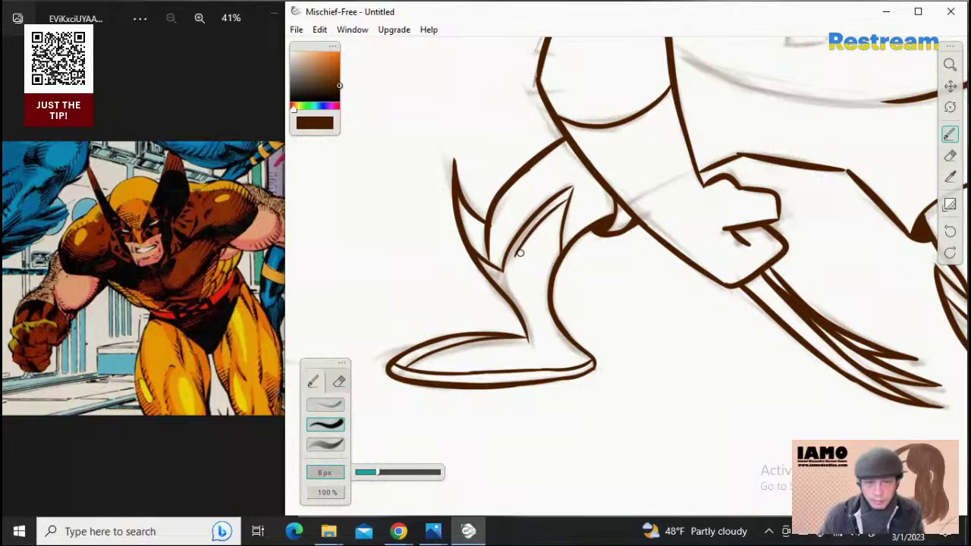
left_click_drag(541, 221, 511, 276)
key("ctrl+z")
mouse_move(529, 238)
left_mouse_down()
mouse_move(515, 324)
mouse_move(516, 256)
mouse_move(508, 275)
mouse_move(525, 312)
mouse_move(515, 256)
mouse_move(523, 309)
left_mouse_up()
key("ctrl+z")
key("ctrl+z")
key("ctrl+z")
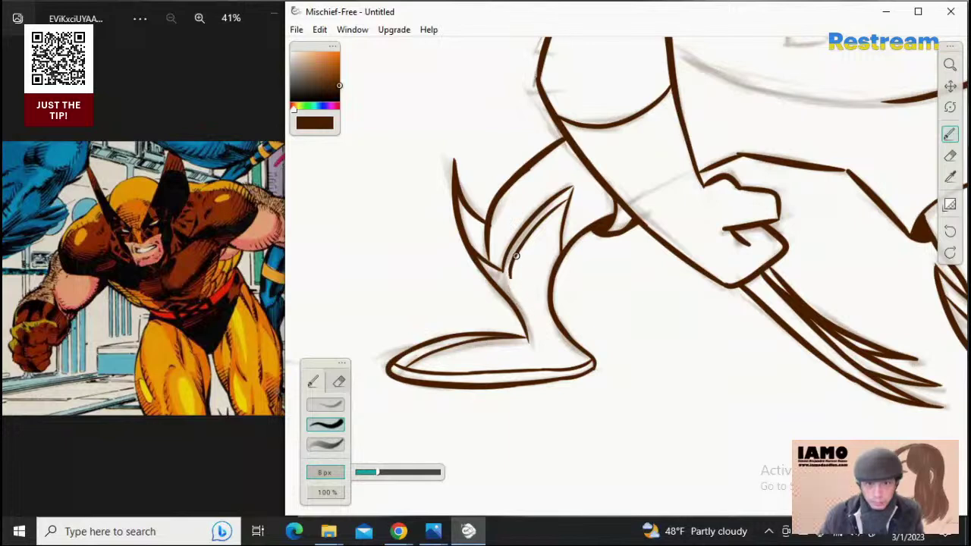
Extend the rear boot's inner trim line from the cuff down the shin to the ankle crease
left_click_drag(509, 272, 522, 306)
key("ctrl+z")
mouse_move(510, 272)
left_mouse_down()
mouse_move(521, 301)
mouse_move(510, 279)
mouse_move(518, 325)
mouse_move(508, 283)
mouse_move(526, 340)
left_mouse_up()
key("ctrl+z")
key("ctrl+z")
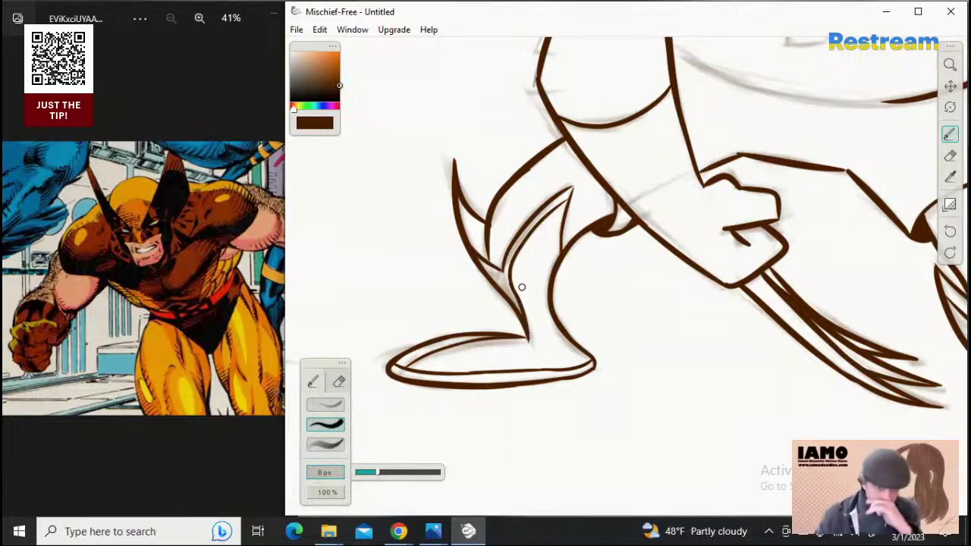
Ink the jersey's bottom hem from the clawed arm's forearm toward the middle, following the sketched curve
left_click(950, 66)
left_click_drag(697, 277, 646, 276)
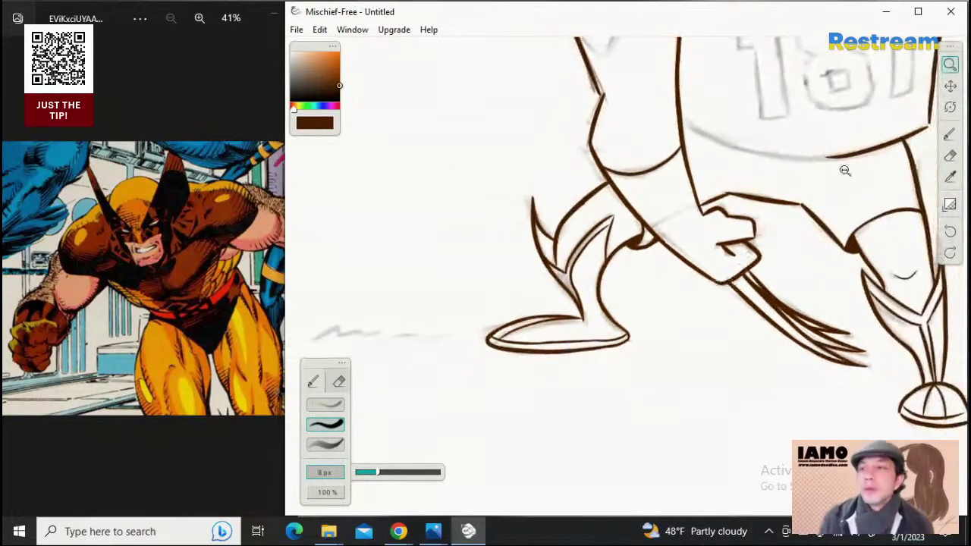
left_click(950, 85)
left_click_drag(804, 201, 609, 288)
left_click_drag(740, 229, 773, 362)
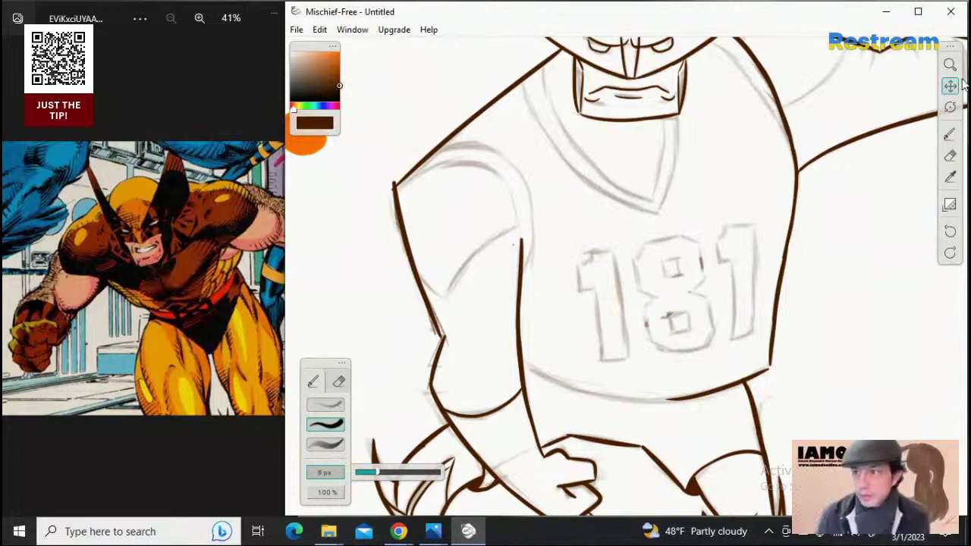
left_click(951, 67)
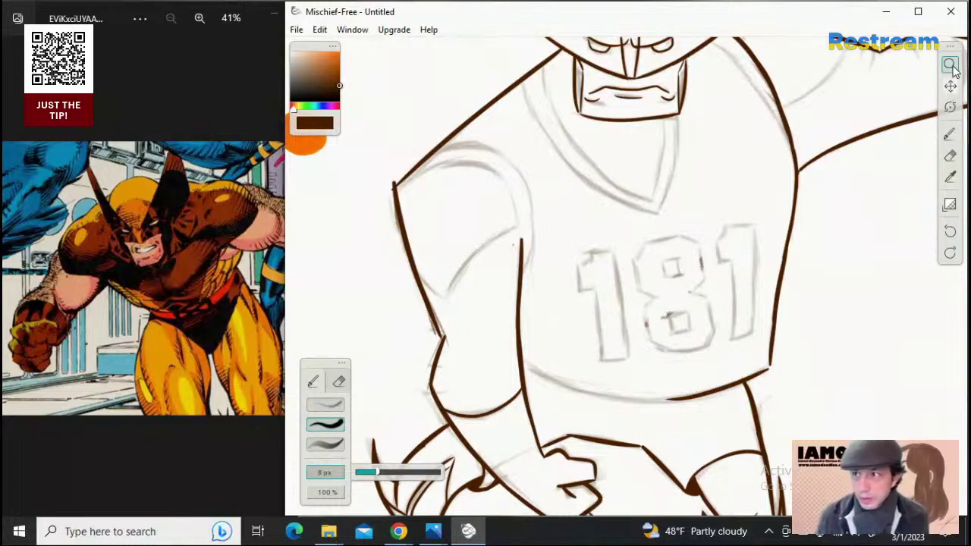
left_click(952, 87)
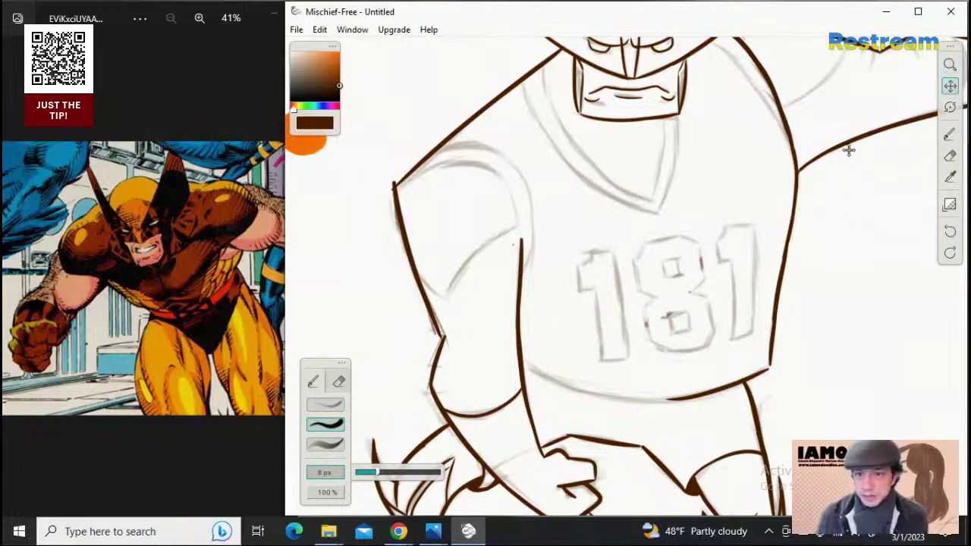
left_click(950, 135)
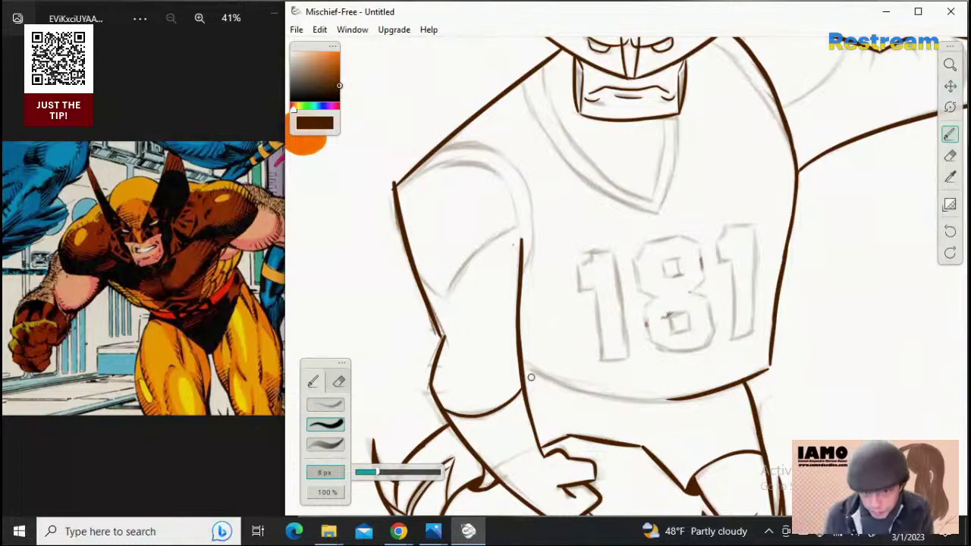
left_click_drag(522, 367, 604, 394)
key("ctrl+z")
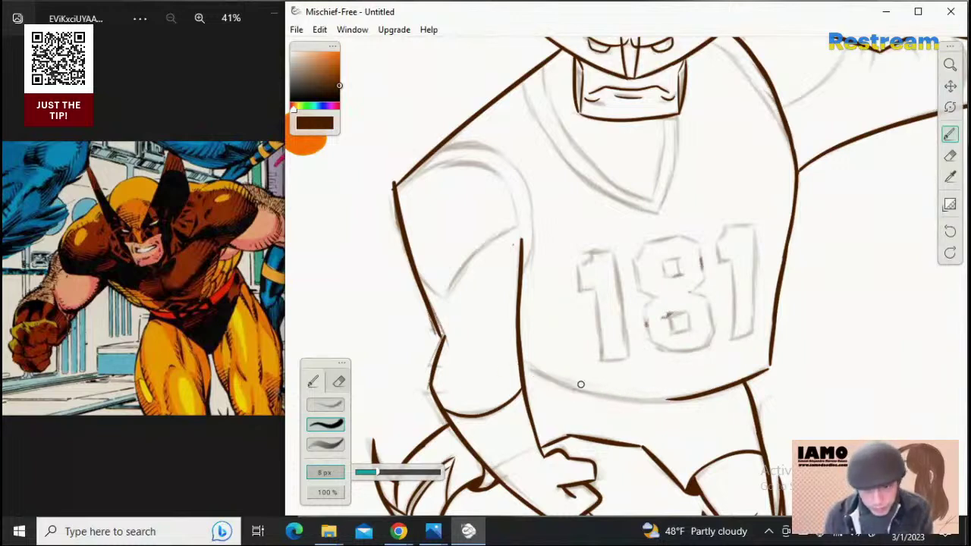
left_click_drag(525, 362, 602, 393)
key("ctrl+z")
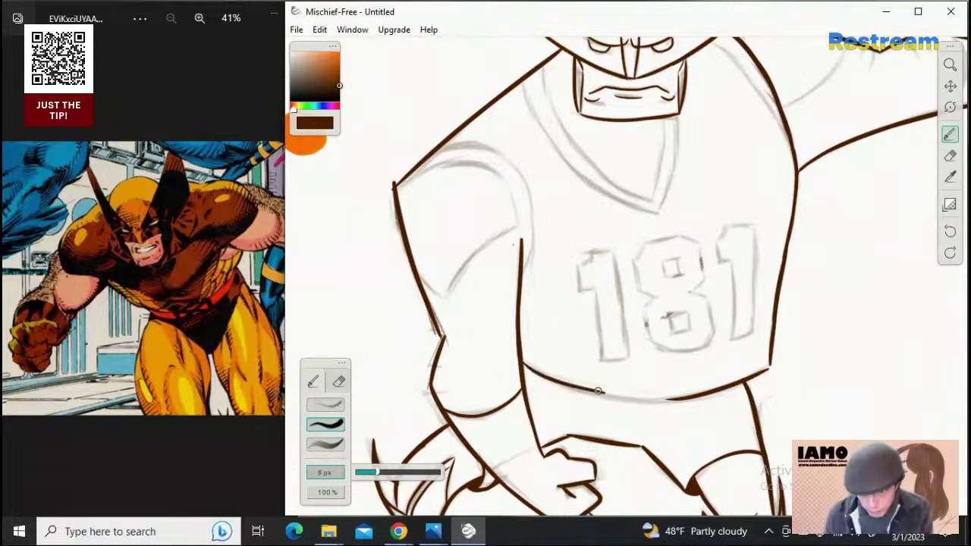
key("ctrl+z")
mouse_move(523, 364)
left_mouse_down()
mouse_move(644, 407)
mouse_move(554, 384)
mouse_move(609, 398)
left_mouse_up()
key("ctrl+z")
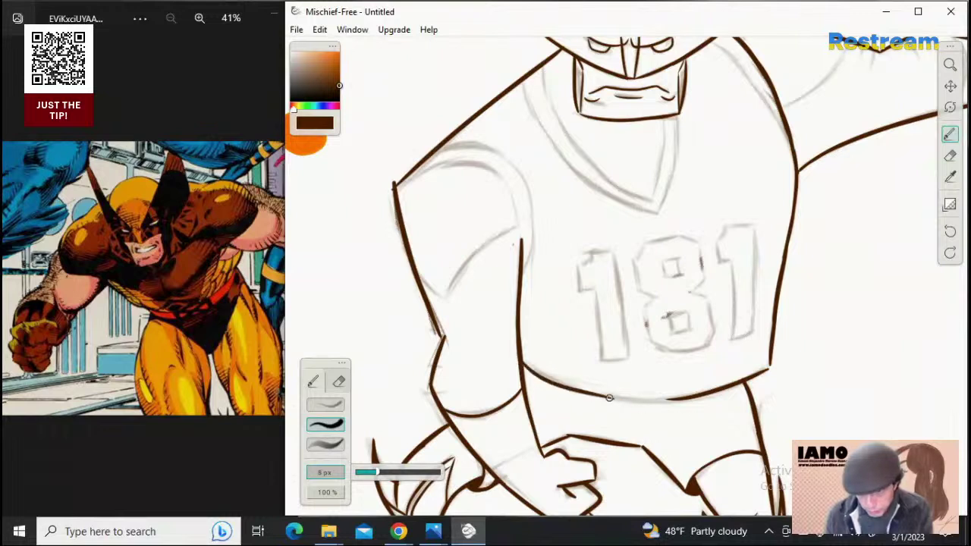
key("ctrl+z")
mouse_move(523, 362)
left_mouse_down()
mouse_move(548, 377)
mouse_move(626, 403)
left_mouse_up()
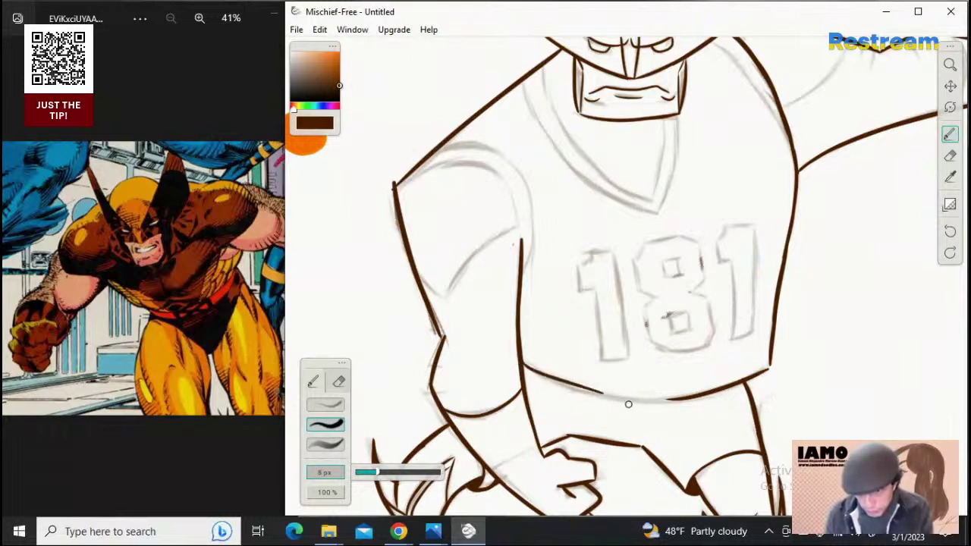
key("ctrl+z")
left_click_drag(523, 366, 598, 395)
key("ctrl+z")
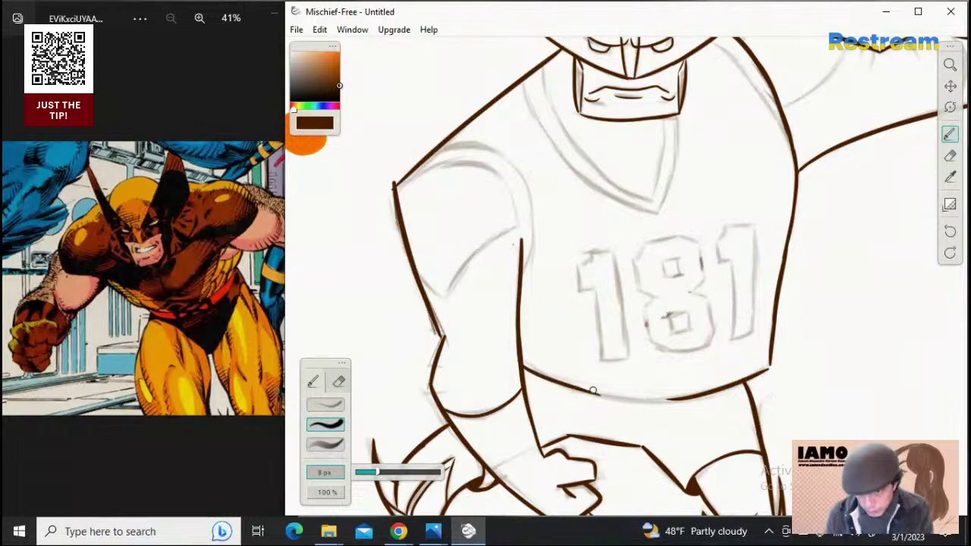
key("ctrl+z")
mouse_move(523, 366)
left_mouse_down()
mouse_move(603, 405)
mouse_move(631, 403)
left_mouse_up()
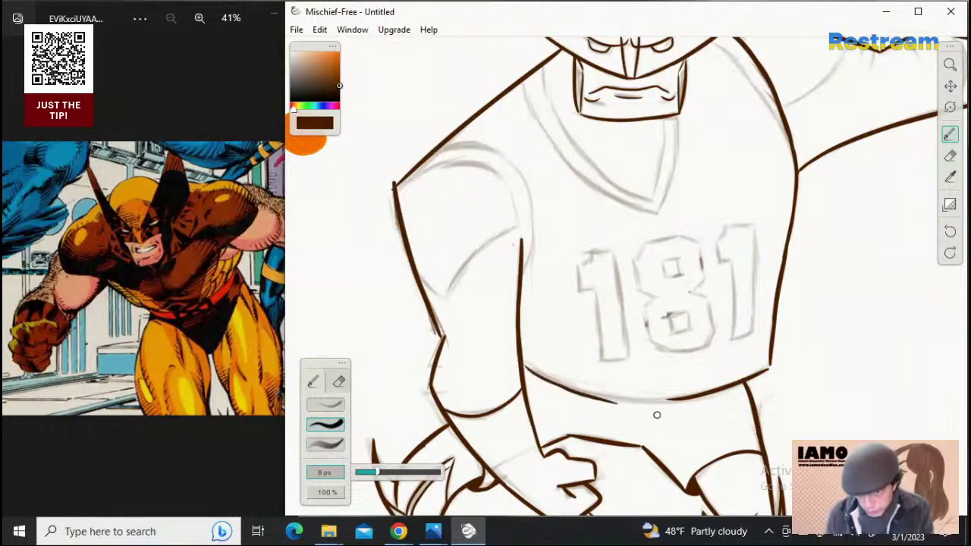
key("ctrl+z")
Extend the inked jersey hem along the sketched curve beneath the number
mouse_move(558, 386)
left_mouse_down()
mouse_move(660, 406)
mouse_move(554, 381)
mouse_move(653, 401)
left_mouse_up()
key("ctrl+z")
key("ctrl+z")
left_click_drag(553, 383, 632, 402)
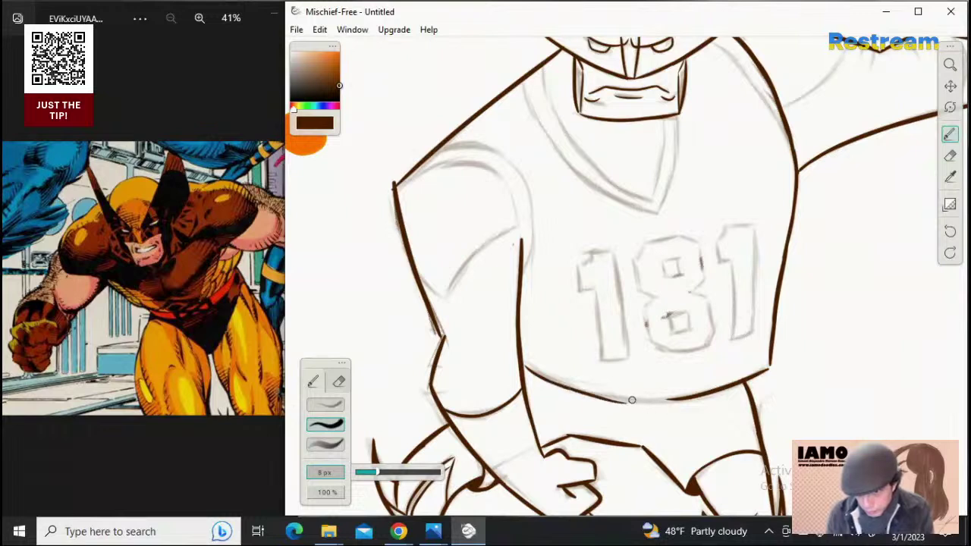
key("ctrl+z")
mouse_move(562, 385)
left_mouse_down()
mouse_move(655, 405)
mouse_move(570, 388)
mouse_move(694, 400)
left_mouse_up()
key("ctrl+z")
key("ctrl+z")
Close the remaining gap in the jersey hem so the curve joins the inked section on the far side
mouse_move(587, 391)
left_mouse_down()
mouse_move(680, 399)
mouse_move(590, 393)
mouse_move(686, 399)
left_mouse_up()
key("ctrl+z")
key("ctrl+z")
mouse_move(592, 391)
left_mouse_down()
mouse_move(672, 397)
mouse_move(584, 391)
mouse_move(692, 402)
mouse_move(619, 397)
mouse_move(725, 390)
mouse_move(611, 393)
mouse_move(689, 398)
left_mouse_up()
key("ctrl+z")
key("ctrl+z")
key("ctrl+z")
left_click_drag(610, 396, 688, 398)
key("ctrl+z")
key("ctrl+z")
key("ctrl+z")
left_click_drag(612, 397, 692, 398)
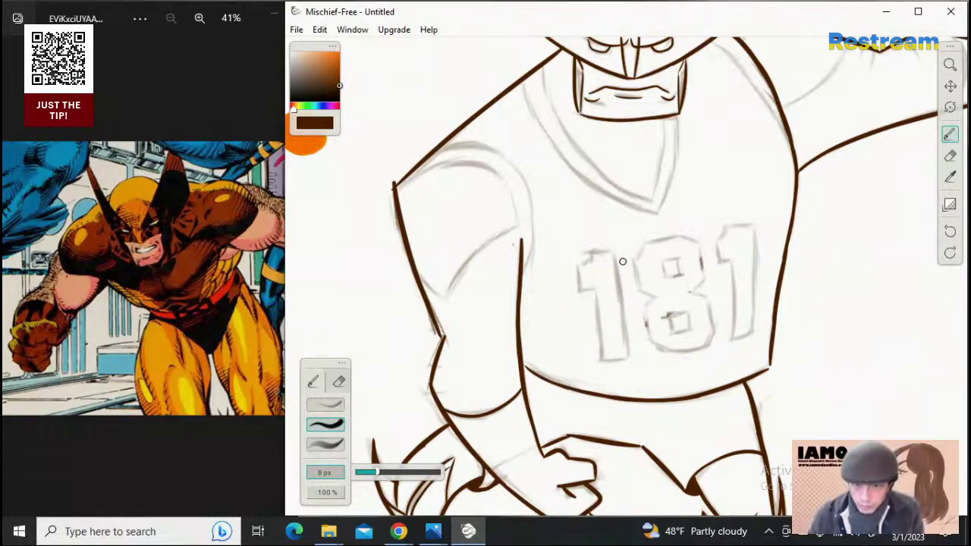
Reduce the brush size to 6 px and ink the first 1's long stem edge facing the 8
left_click_drag(621, 247, 638, 366)
key("ctrl+z")
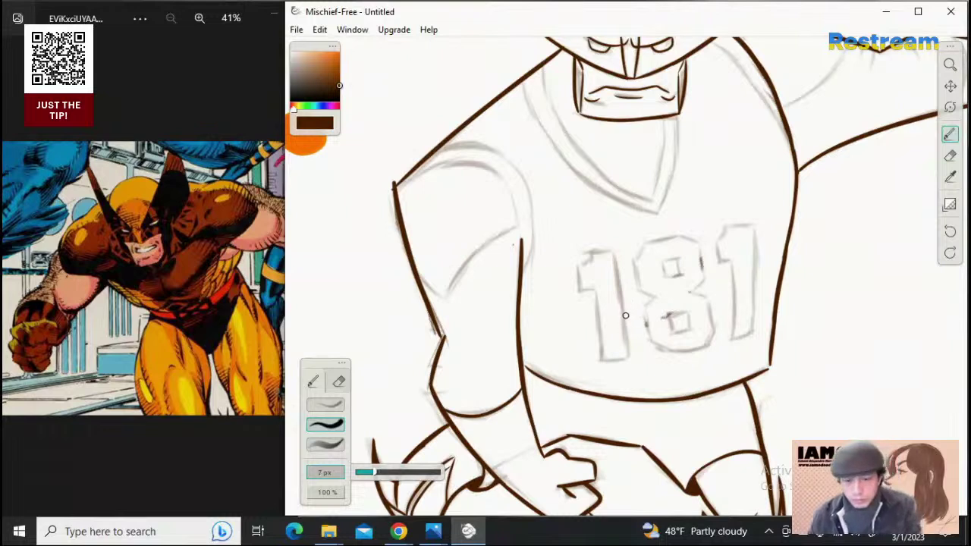
key("[")
left_click_drag(613, 250, 626, 352)
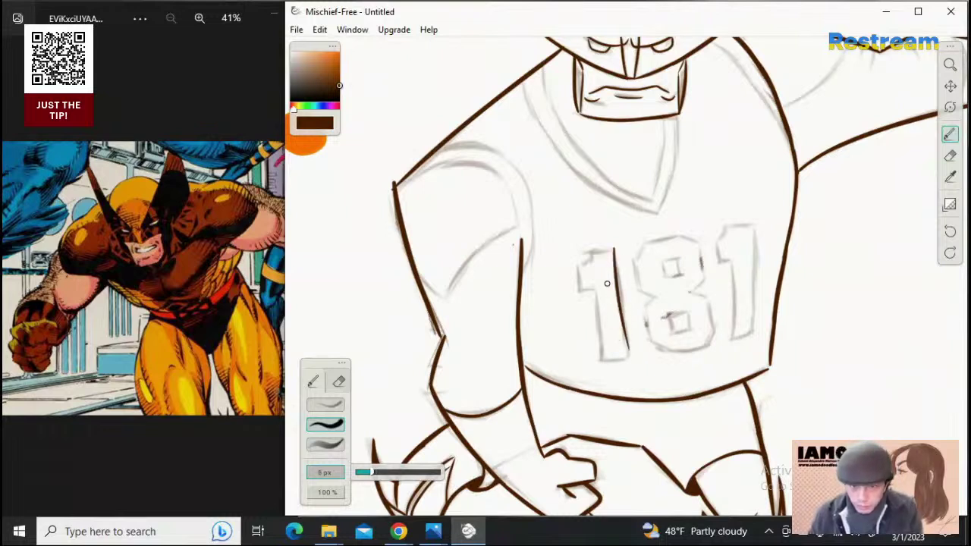
key("ctrl+z")
left_click_drag(614, 250, 622, 340)
key("ctrl+z")
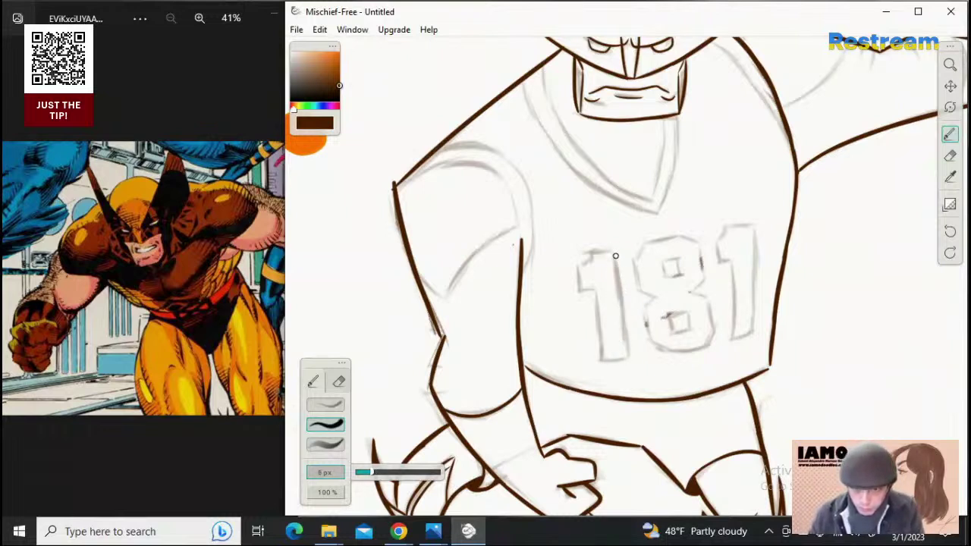
mouse_move(615, 249)
left_mouse_down()
mouse_move(629, 343)
mouse_move(620, 331)
left_mouse_up()
key("ctrl+z")
key("ctrl+z")
left_click_drag(613, 248, 617, 323)
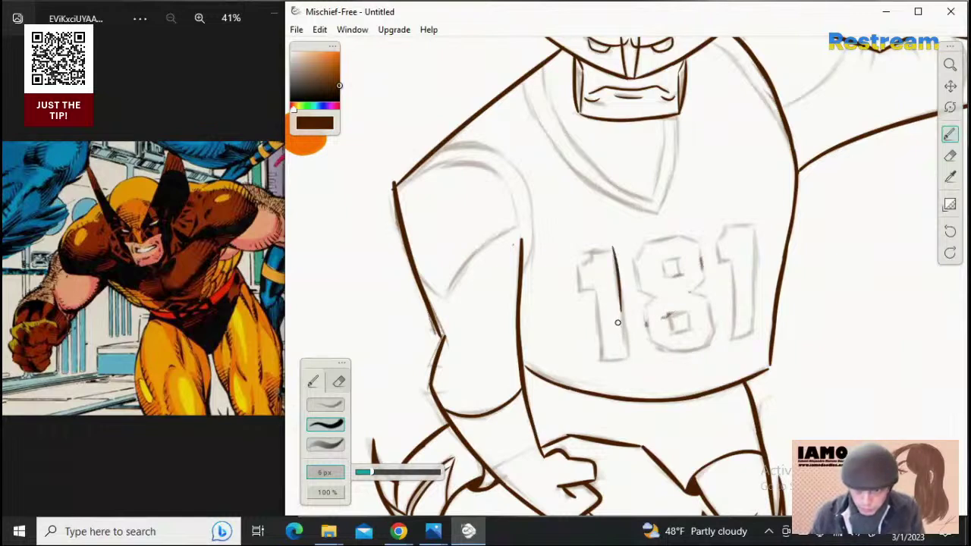
key("ctrl+z")
left_click_drag(614, 250, 622, 323)
key("ctrl+z")
left_click_drag(615, 252, 627, 344)
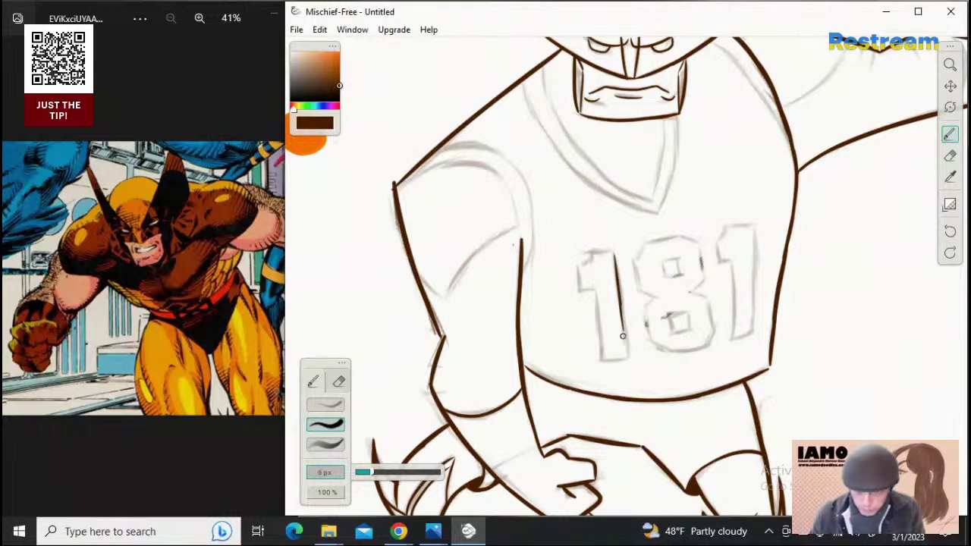
left_click_drag(622, 310, 626, 335)
key("ctrl+z")
left_click_drag(614, 253, 627, 352)
key("ctrl+z")
key("ctrl+z")
key("ctrl+z")
left_click_drag(621, 304, 629, 363)
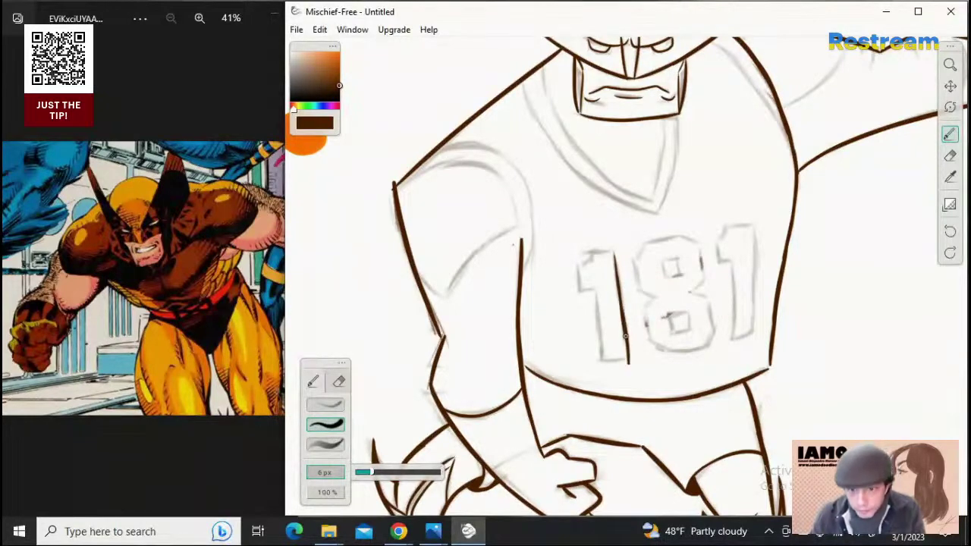
key("ctrl+z")
left_click_drag(614, 253, 627, 353)
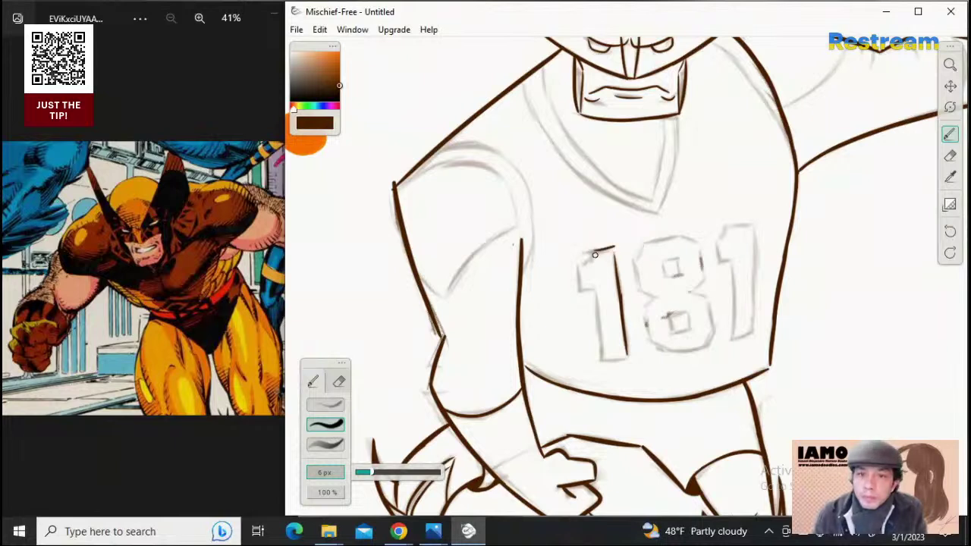
Ink the first 1's top edge, flag, other stem side and base to close its outline
key("ctrl+z")
left_click_drag(594, 250, 612, 249)
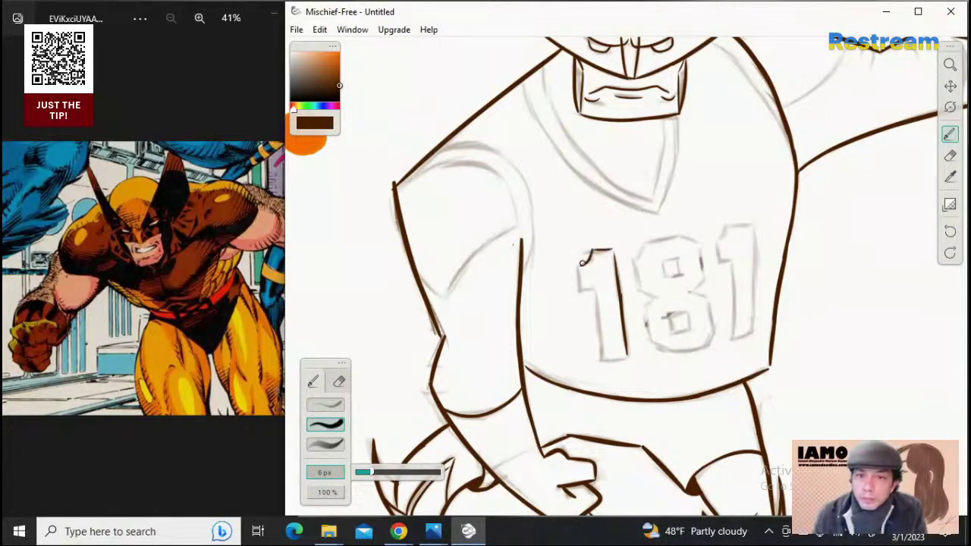
mouse_move(580, 263)
left_mouse_down()
mouse_move(581, 290)
mouse_move(601, 296)
mouse_move(612, 374)
left_mouse_up()
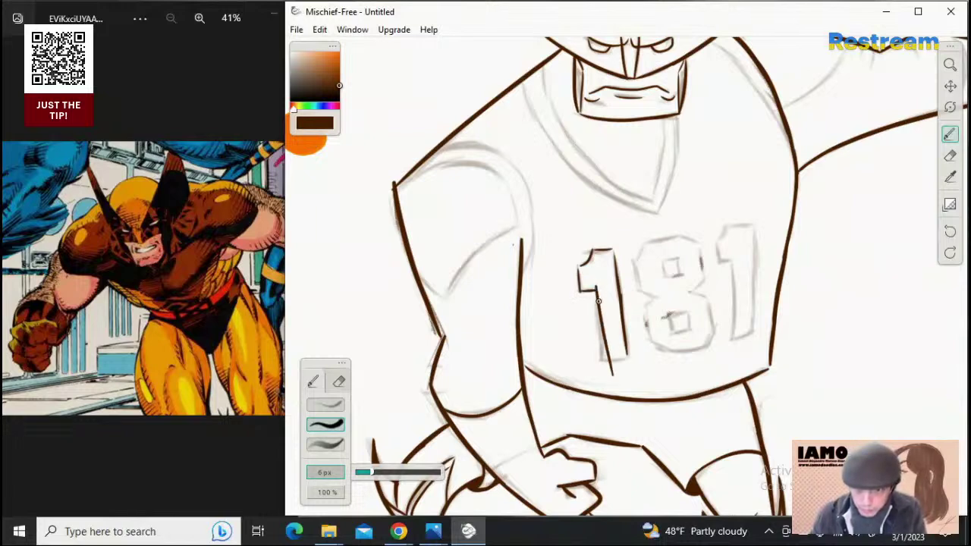
key("ctrl+z")
mouse_move(596, 288)
left_mouse_down()
mouse_move(602, 364)
mouse_move(630, 358)
left_mouse_up()
key("ctrl+z")
key("ctrl+z")
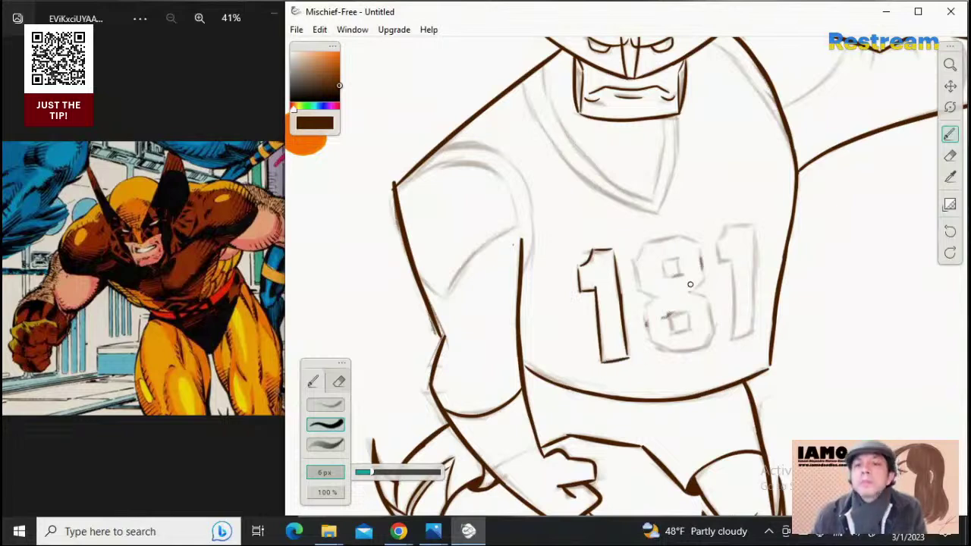
Ink the top edge of the 8 and its upper lobe's side facing the first 1, down to the waist
mouse_move(645, 242)
left_mouse_down()
mouse_move(685, 241)
mouse_move(634, 265)
mouse_move(652, 296)
left_mouse_up()
key("ctrl+z")
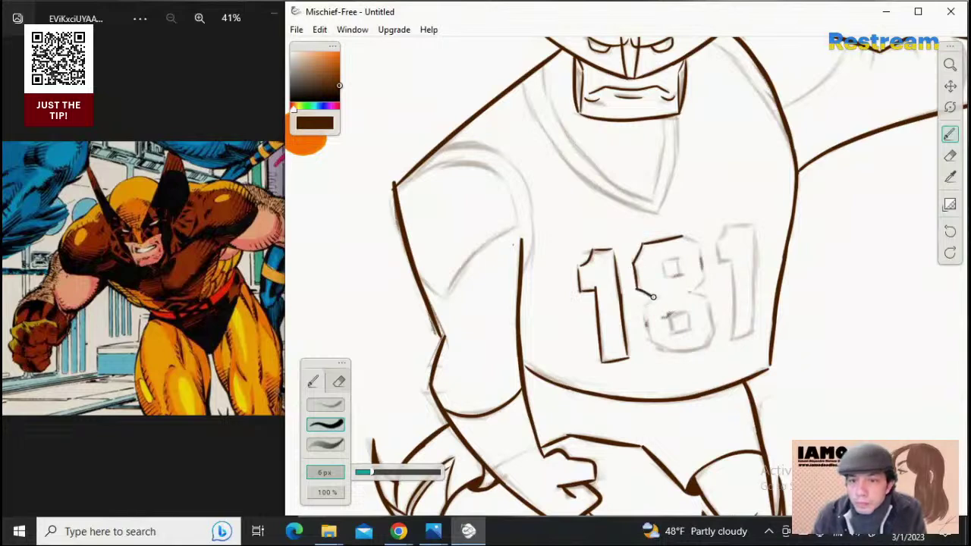
key("ctrl+z")
key("ctrl+z")
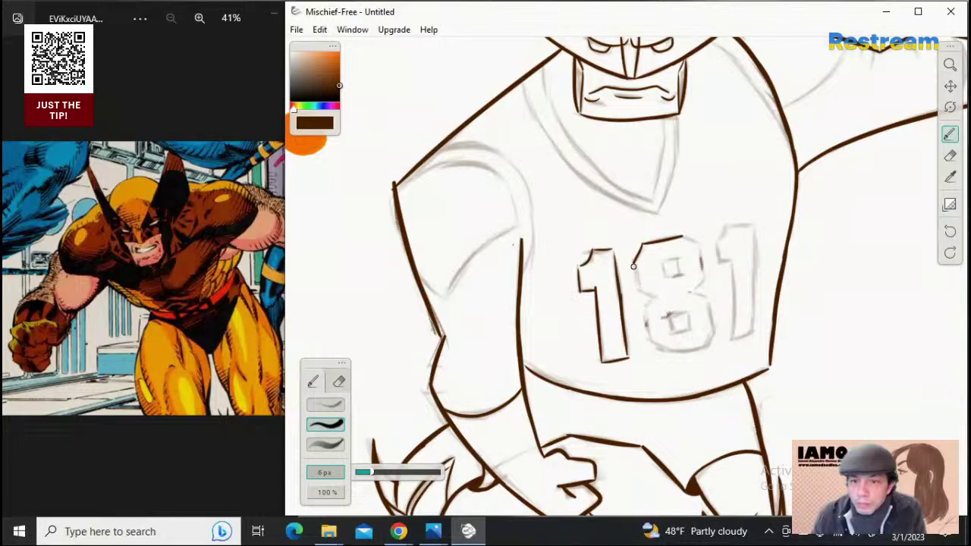
left_click_drag(634, 258, 638, 293)
key("ctrl+z")
left_click_drag(635, 260, 640, 287)
key("ctrl+z")
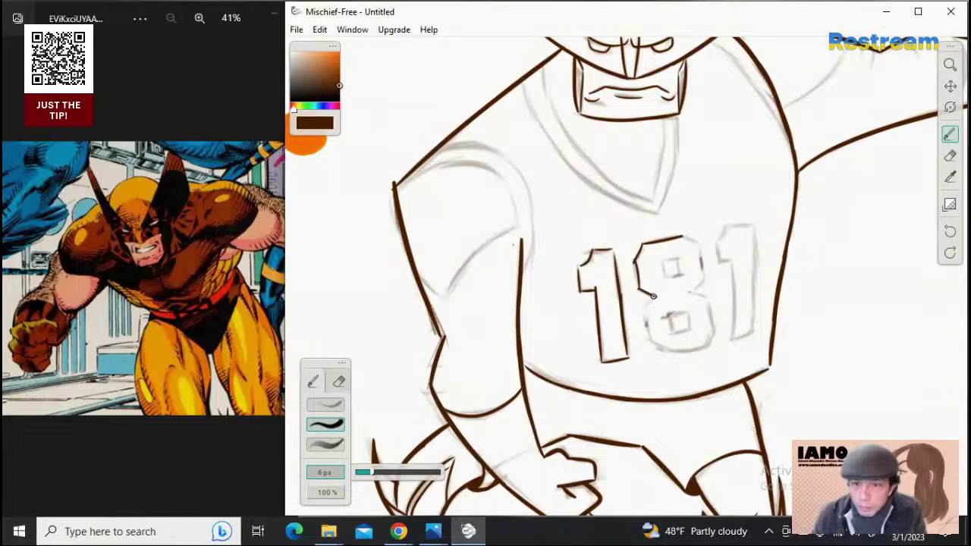
Ink the 8's lower lobe from the waist down the side facing the first 1, along the base and around the far corner
mouse_move(654, 295)
left_mouse_down()
mouse_move(653, 323)
mouse_move(657, 294)
mouse_move(644, 302)
mouse_move(649, 323)
mouse_move(646, 306)
mouse_move(657, 303)
mouse_move(645, 307)
mouse_move(650, 333)
mouse_move(670, 353)
mouse_move(710, 347)
left_mouse_up()
key("ctrl+z")
key("ctrl+z")
key("ctrl+z")
key("ctrl+z")
key("ctrl+z")
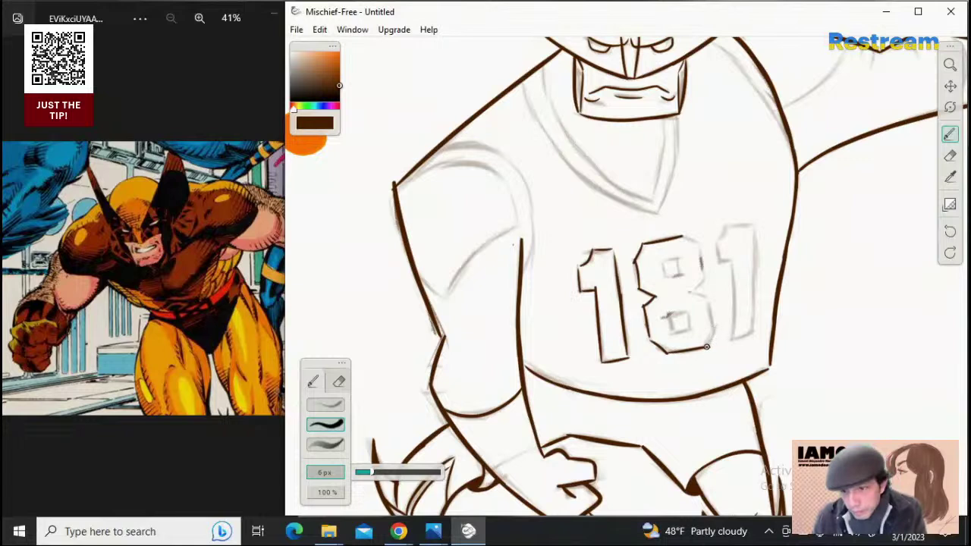
key("ctrl+z")
mouse_move(714, 326)
left_mouse_down()
mouse_move(666, 353)
mouse_move(717, 343)
mouse_move(668, 352)
mouse_move(711, 346)
left_mouse_up()
key("ctrl+z")
key("ctrl+z")
key("ctrl+z")
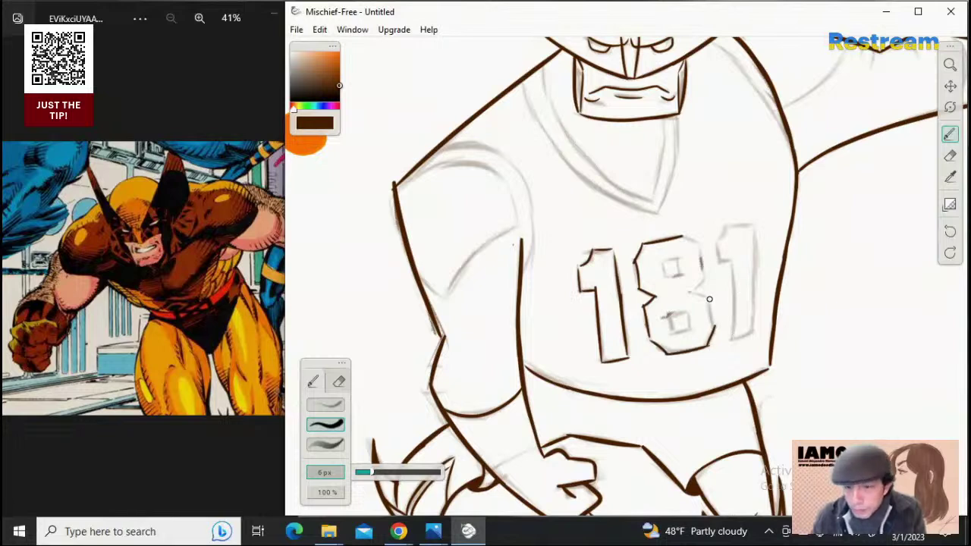
Ink the 8's lower lobe edge and waist notch on the side facing the last 1
left_click_drag(709, 296, 714, 329)
key("ctrl+z")
key("ctrl+z")
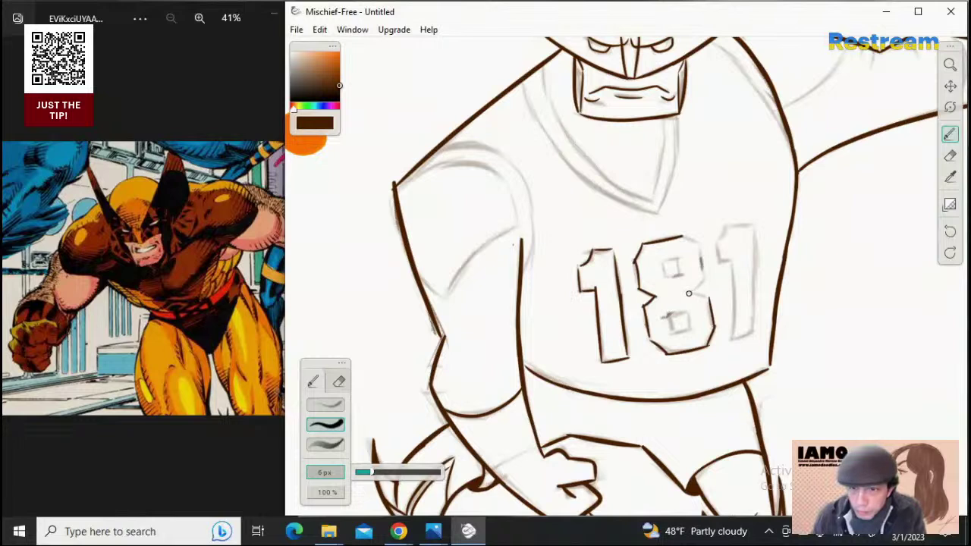
left_click_drag(692, 292, 710, 299)
key("ctrl+z")
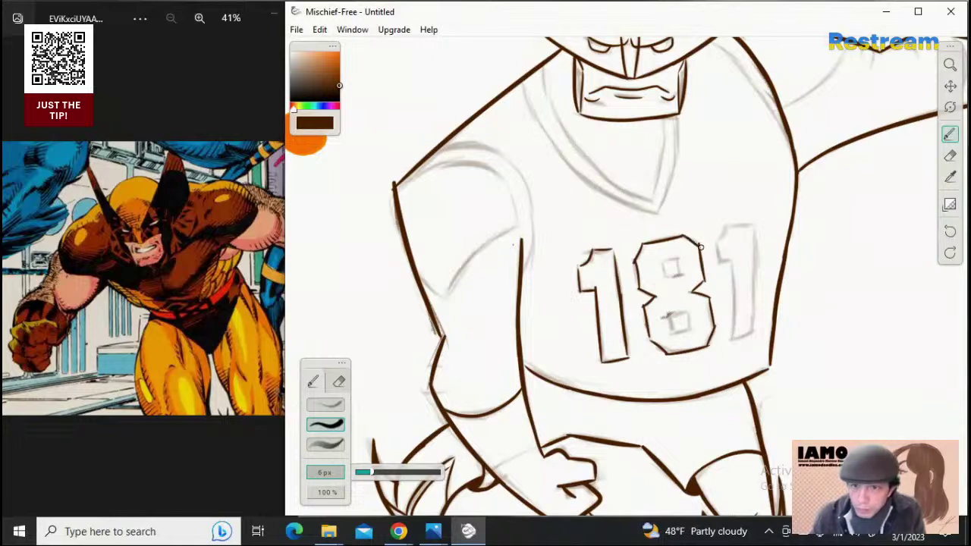
Close the upper corner of the 8 and ink the two small squares inside its lobes
left_click_drag(684, 238, 699, 247)
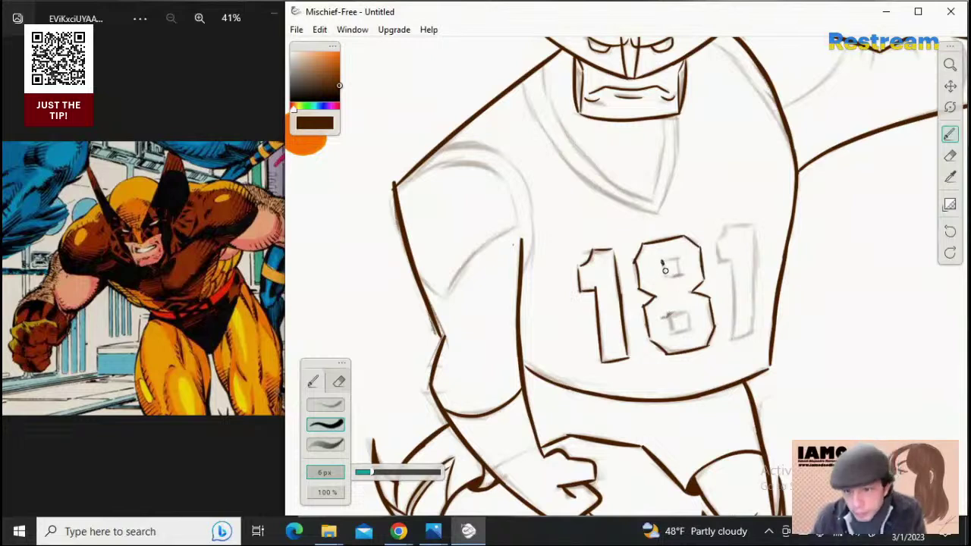
mouse_move(662, 260)
left_mouse_down()
mouse_move(665, 274)
mouse_move(679, 260)
mouse_move(679, 275)
left_mouse_up()
mouse_move(669, 313)
left_mouse_down()
mouse_move(687, 312)
mouse_move(672, 332)
mouse_move(689, 331)
left_mouse_up()
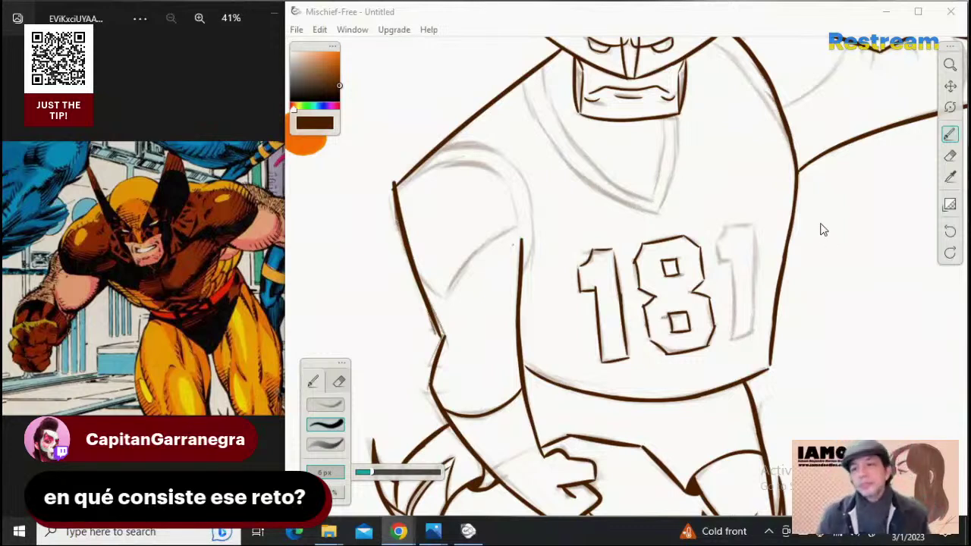
Ink the last 1's top edge and the long outer edge of its stem with the brush
left_click(949, 138)
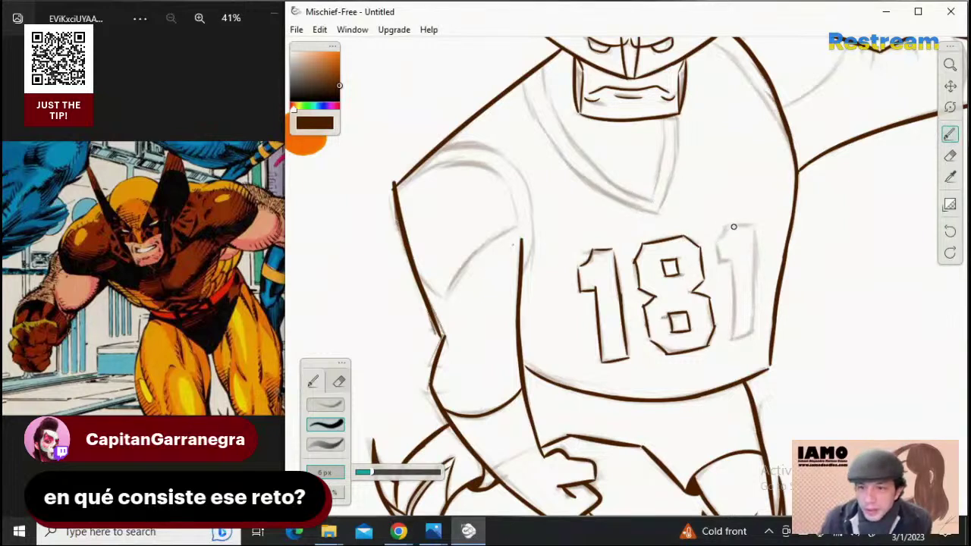
mouse_move(724, 228)
left_mouse_down()
mouse_move(745, 225)
mouse_move(749, 280)
left_mouse_up()
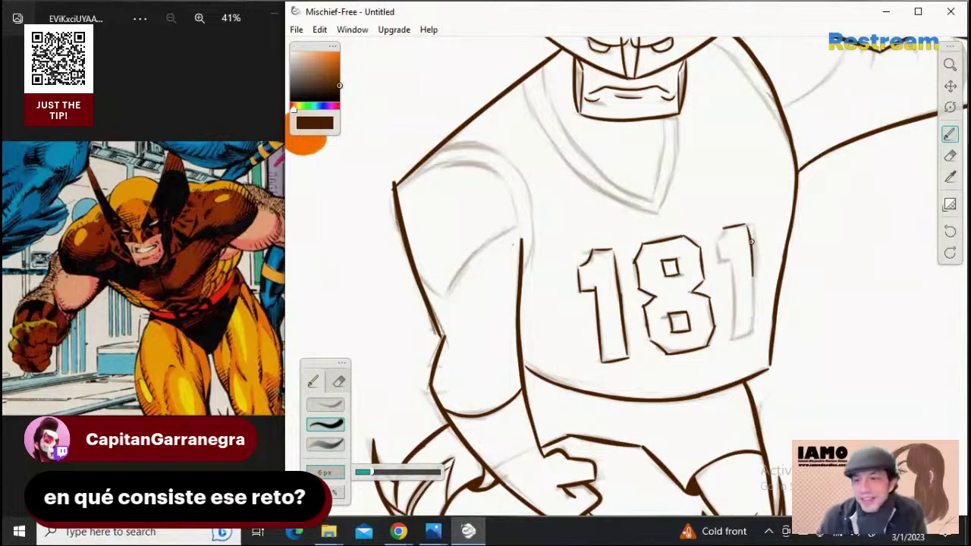
left_click_drag(751, 247, 752, 306)
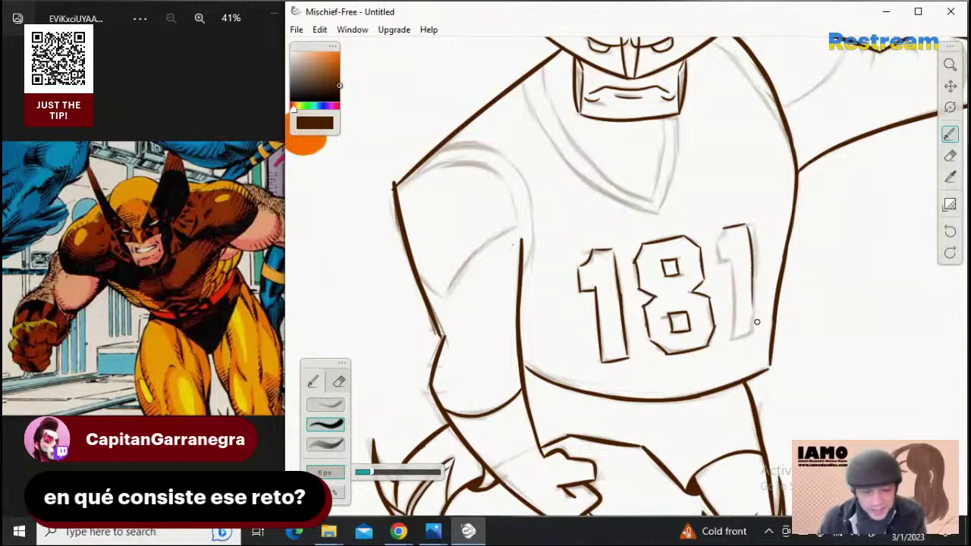
key("ctrl+z")
left_click_drag(750, 247, 748, 326)
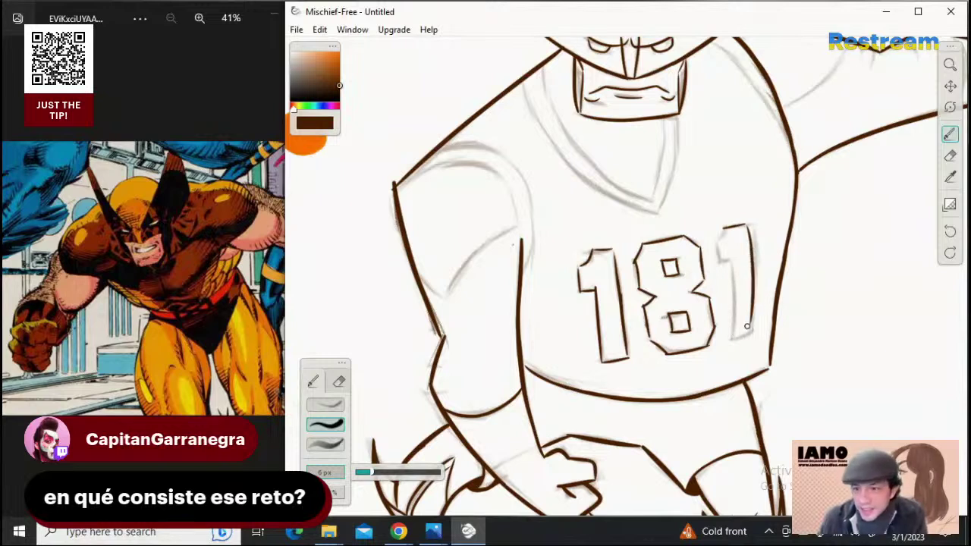
key("ctrl+z")
left_click_drag(751, 246, 750, 329)
key("ctrl+z")
mouse_move(752, 247)
left_mouse_down()
mouse_move(751, 336)
mouse_move(752, 320)
mouse_move(755, 328)
left_mouse_up()
key("ctrl+z")
key("ctrl+z")
key("ctrl+z")
key("ctrl+z")
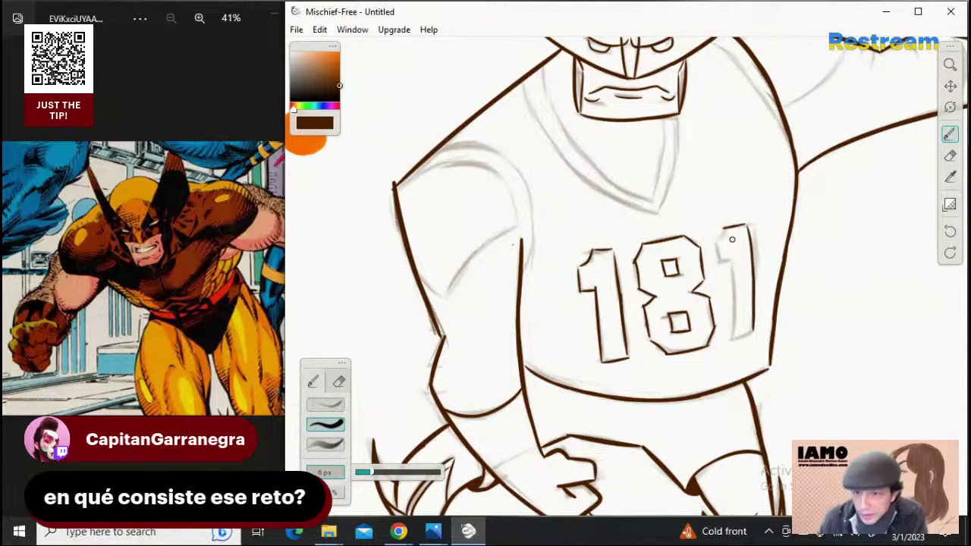
Ink the last 1's flag, inner stem edge and base to close its outline
left_click_drag(725, 228, 722, 262)
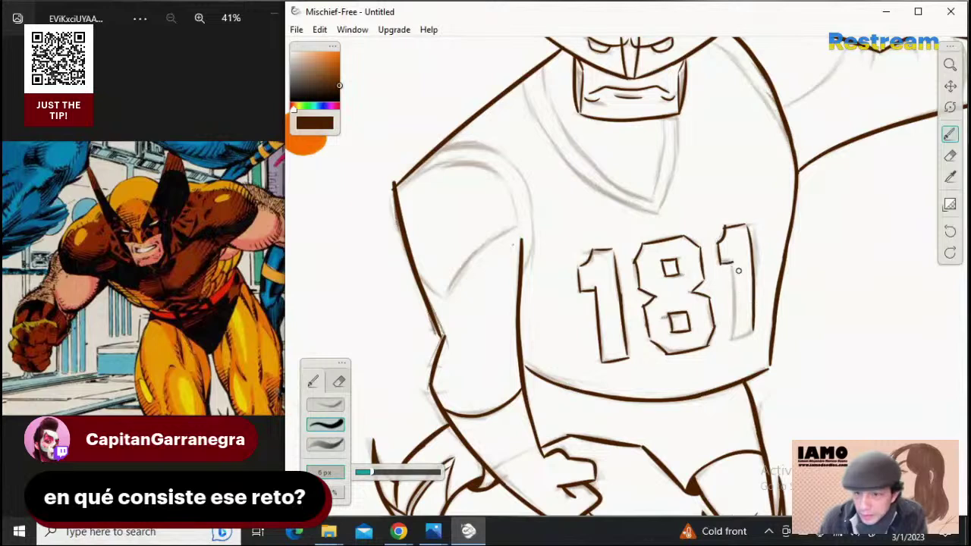
left_click_drag(733, 262, 733, 339)
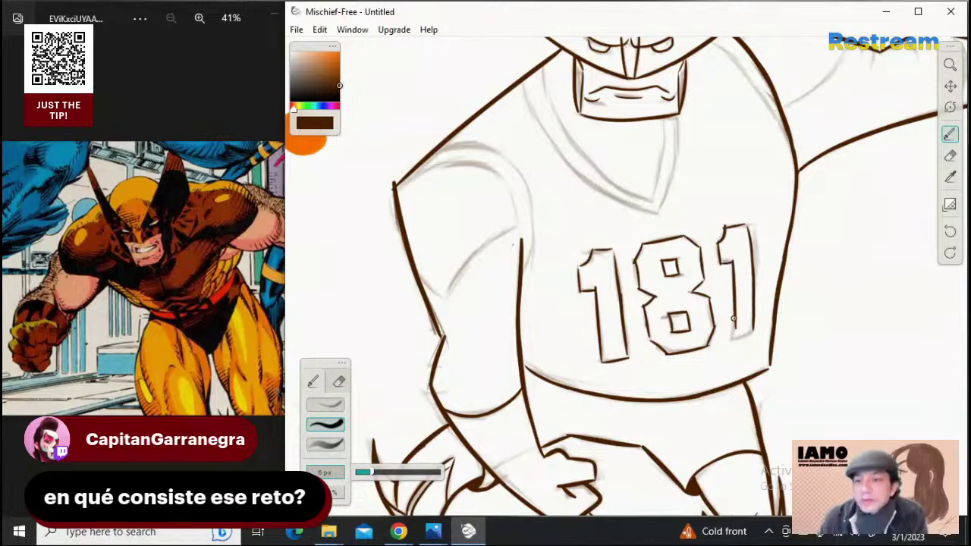
key("ctrl+z")
left_click_drag(736, 265, 730, 336)
key("ctrl+z")
mouse_move(735, 263)
left_mouse_down()
mouse_move(734, 336)
mouse_move(753, 334)
left_mouse_up()
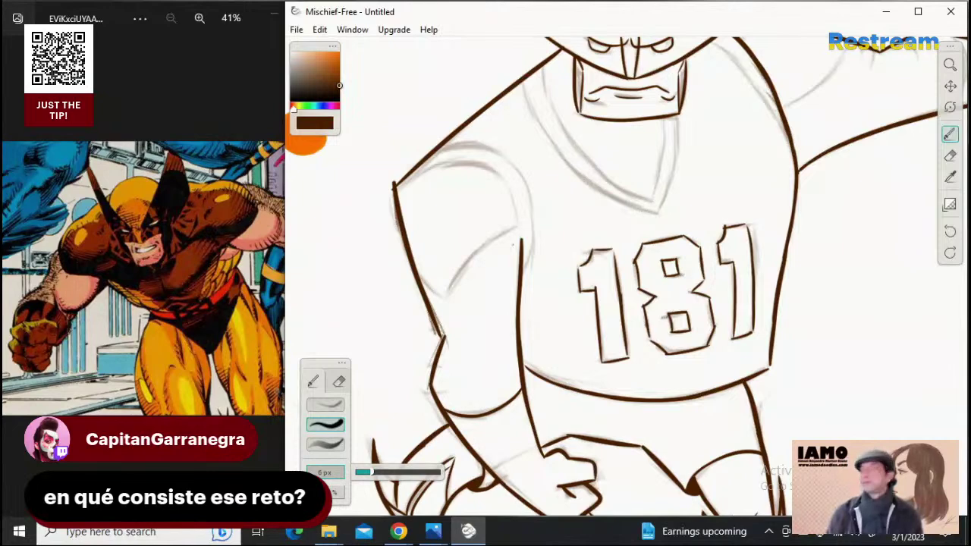
Set the brush size to 8 px and ink the jersey's inner armhole curve over the clawed arm's shoulder
key("alt+Tab")
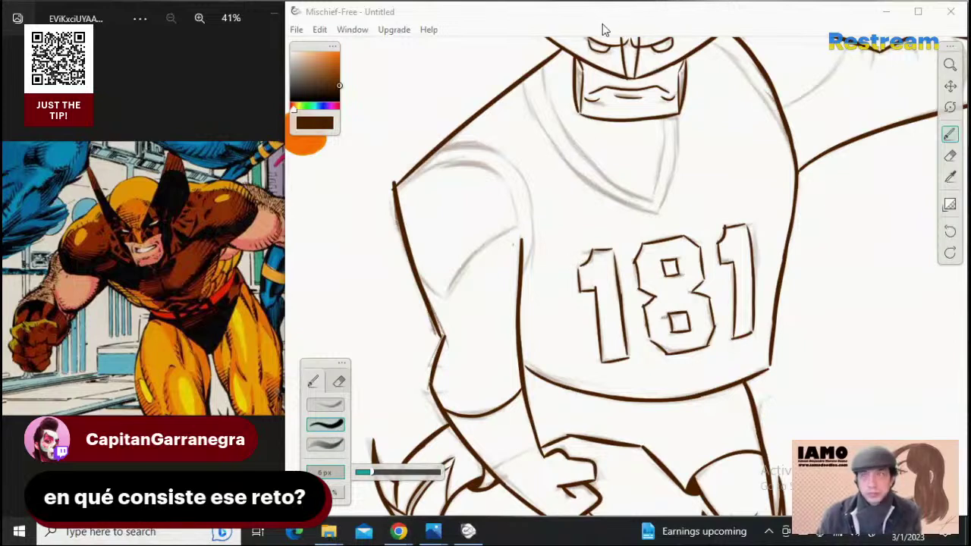
left_click(601, 23)
key("]")
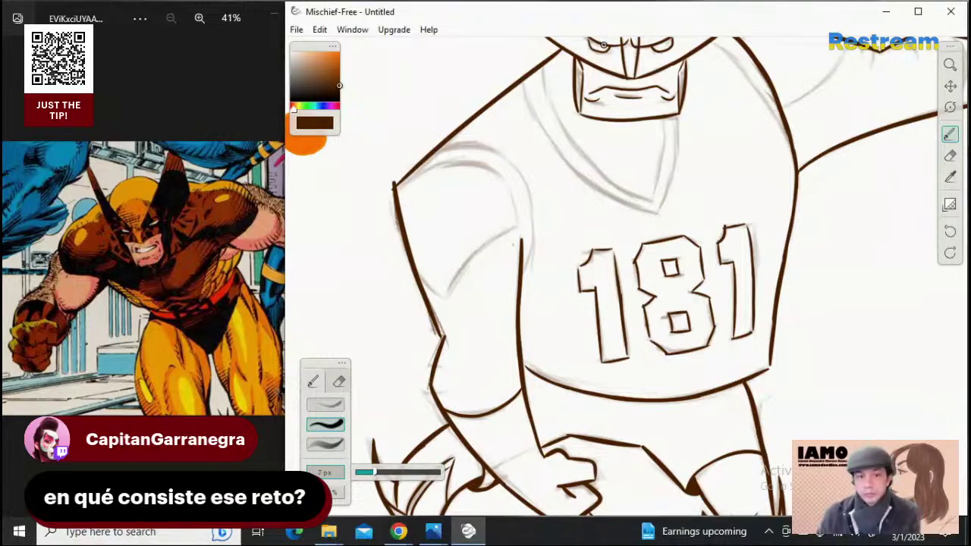
key("]")
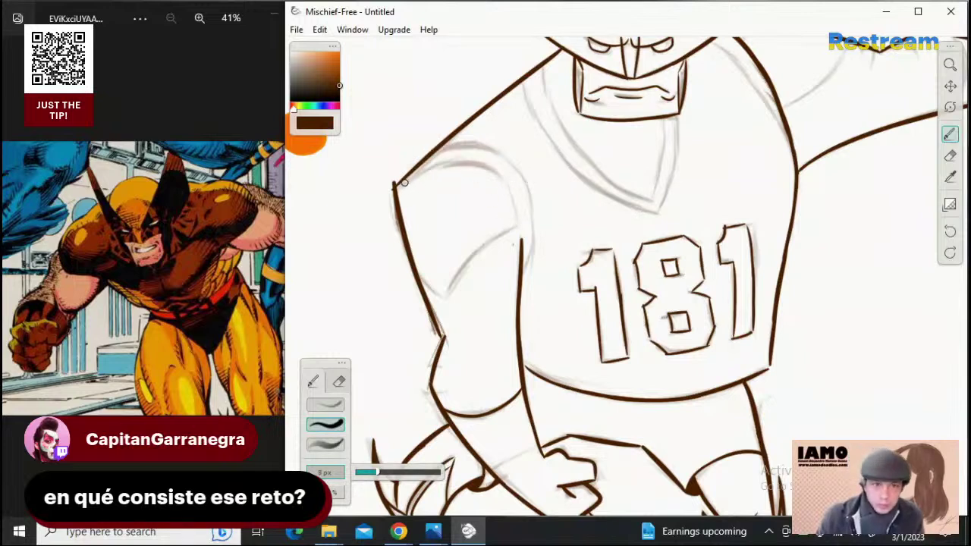
left_click_drag(403, 182, 471, 165)
key("ctrl+z")
key("ctrl+z")
key("ctrl+z")
mouse_move(404, 180)
left_mouse_down()
mouse_move(469, 166)
mouse_move(447, 163)
mouse_move(467, 167)
left_mouse_up()
key("ctrl+z")
key("ctrl+z")
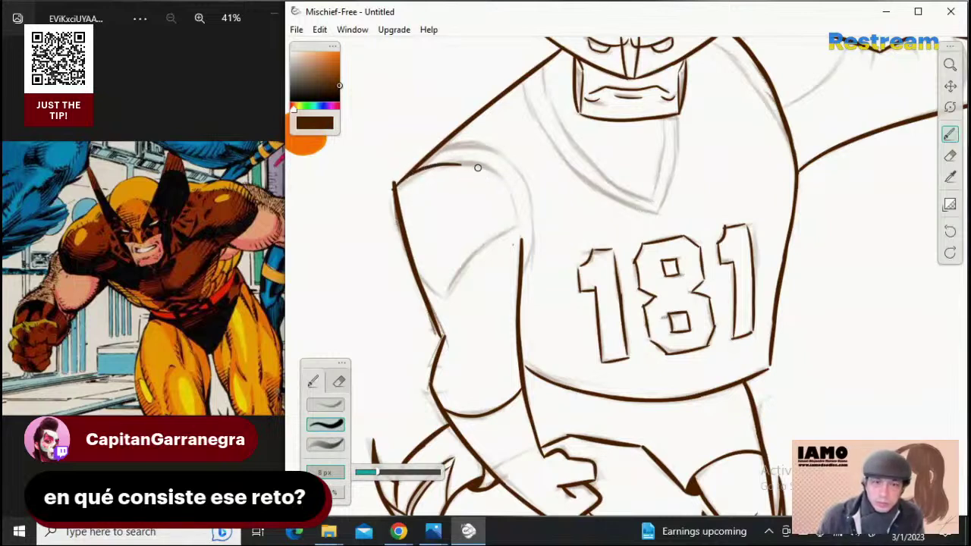
key("ctrl+z")
mouse_move(403, 181)
left_mouse_down()
mouse_move(437, 164)
mouse_move(491, 168)
mouse_move(481, 178)
mouse_move(453, 164)
mouse_move(482, 165)
mouse_move(469, 170)
mouse_move(472, 163)
mouse_move(456, 160)
mouse_move(503, 175)
mouse_move(487, 189)
mouse_move(458, 160)
mouse_move(446, 161)
mouse_move(509, 185)
mouse_move(517, 209)
left_mouse_up()
key("ctrl+z")
key("ctrl+z")
key("ctrl+z")
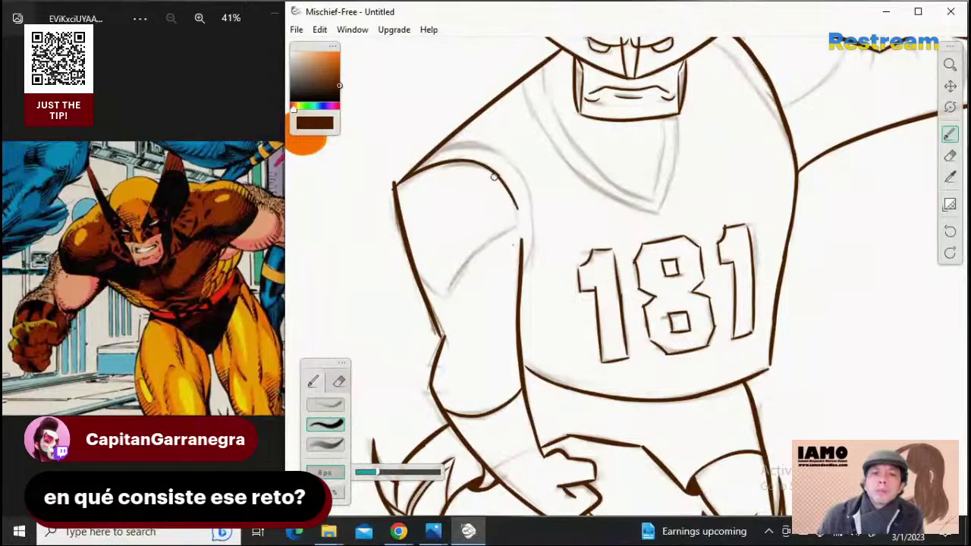
Continue the inner armhole curve down the shoulder to meet the inked inner arm line
key("ctrl+z")
left_click_drag(481, 164, 522, 228)
key("ctrl+z")
left_click_drag(501, 182, 520, 229)
key("ctrl+z")
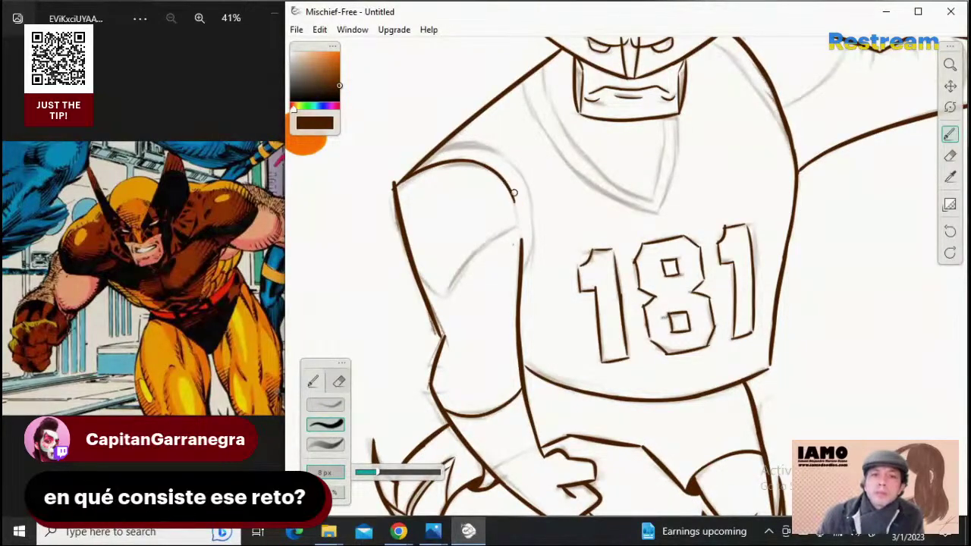
key("ctrl+z")
left_click_drag(511, 188, 522, 249)
key("ctrl+z")
Ink the shoulder muscle's lower contour from the armhole down to its point, plus the short line joining it to the outer arm
mouse_move(518, 213)
left_mouse_down()
mouse_move(523, 249)
mouse_move(457, 279)
left_mouse_up()
key("ctrl+z")
mouse_move(518, 226)
left_mouse_down()
mouse_move(457, 277)
mouse_move(481, 245)
mouse_move(447, 310)
left_mouse_up()
key("ctrl+z")
key("ctrl+z")
left_click_drag(483, 249, 451, 296)
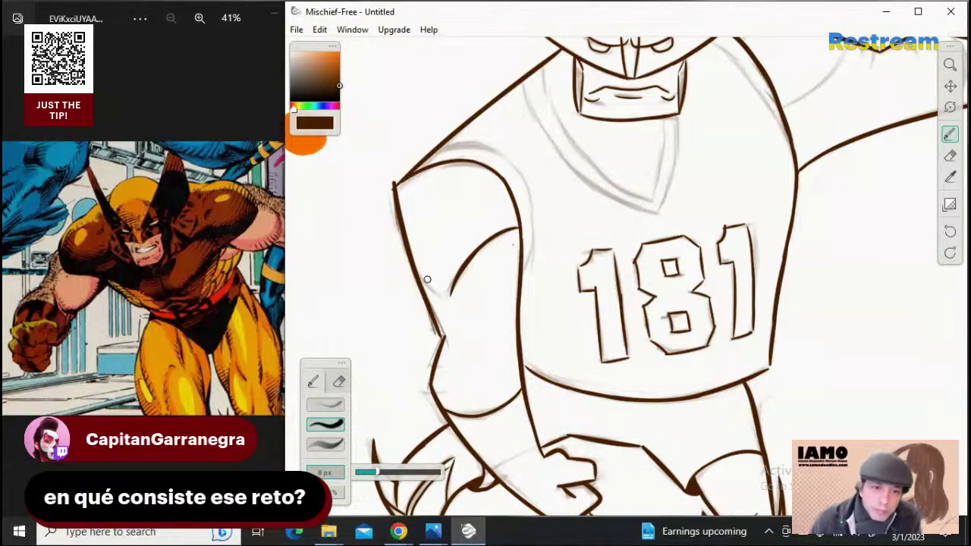
left_click_drag(416, 270, 447, 299)
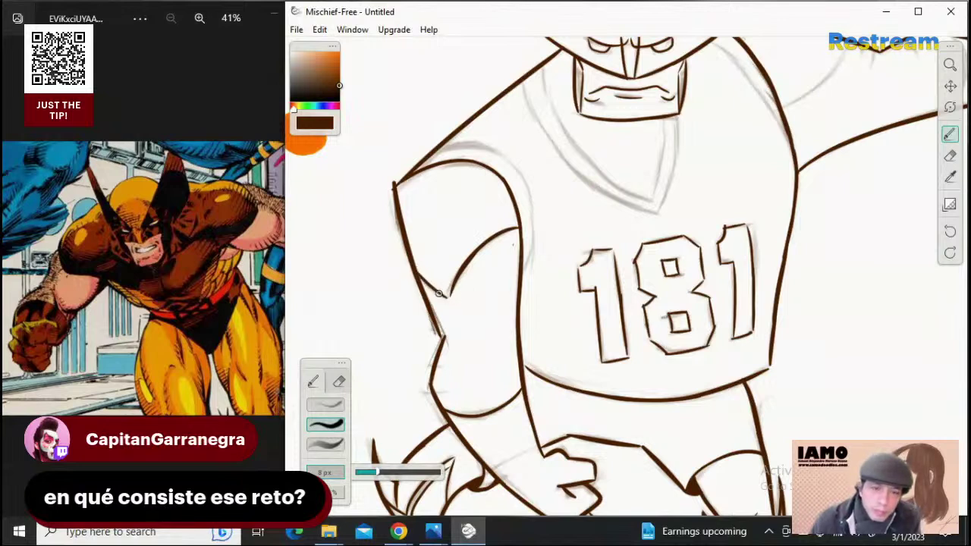
Redraw the shoulder muscle's lower contour into its point and the short line joining that point to the outer arm
key("ctrl+z")
left_click_drag(415, 271, 446, 297)
key("ctrl+z")
key("ctrl+z")
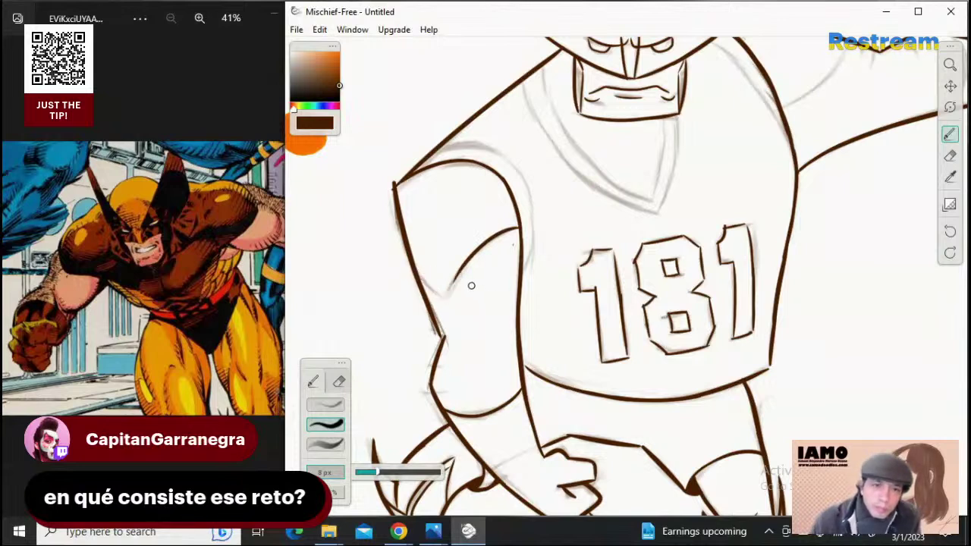
left_click_drag(473, 256, 446, 297)
key("ctrl+z")
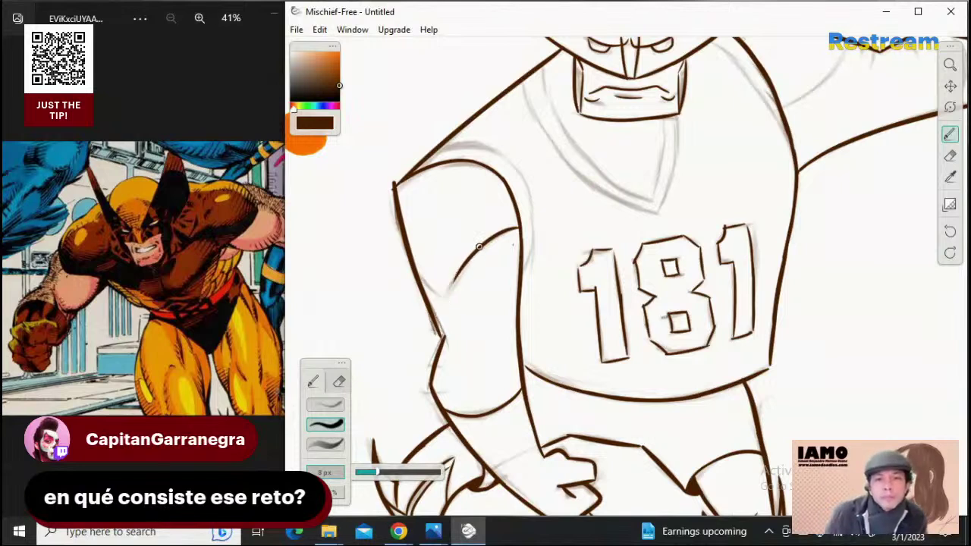
left_click_drag(473, 257, 446, 297)
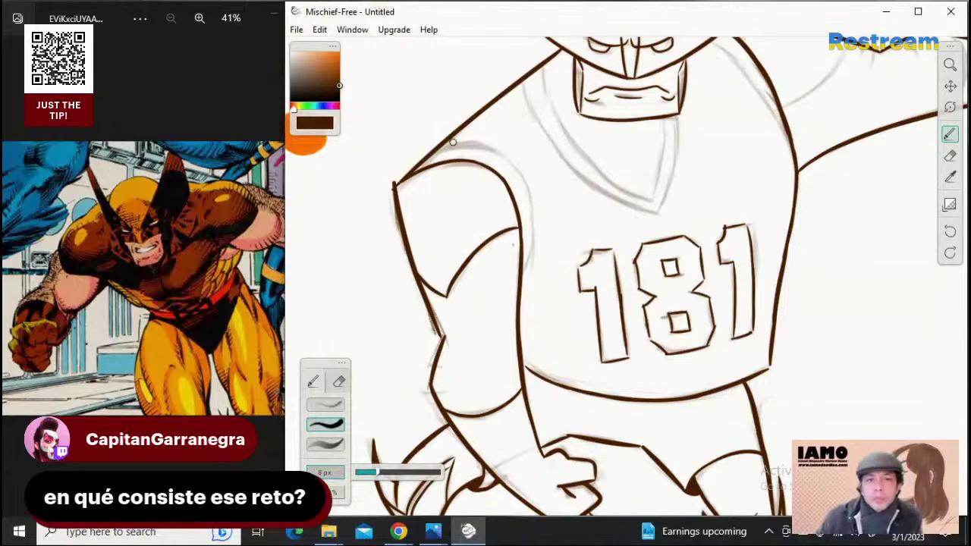
Ink the outer edge of the armhole trim, curving from the shoulder line over the clawed arm's shoulder
left_click_drag(441, 150, 518, 171)
key("ctrl+z")
left_click_drag(446, 146, 510, 173)
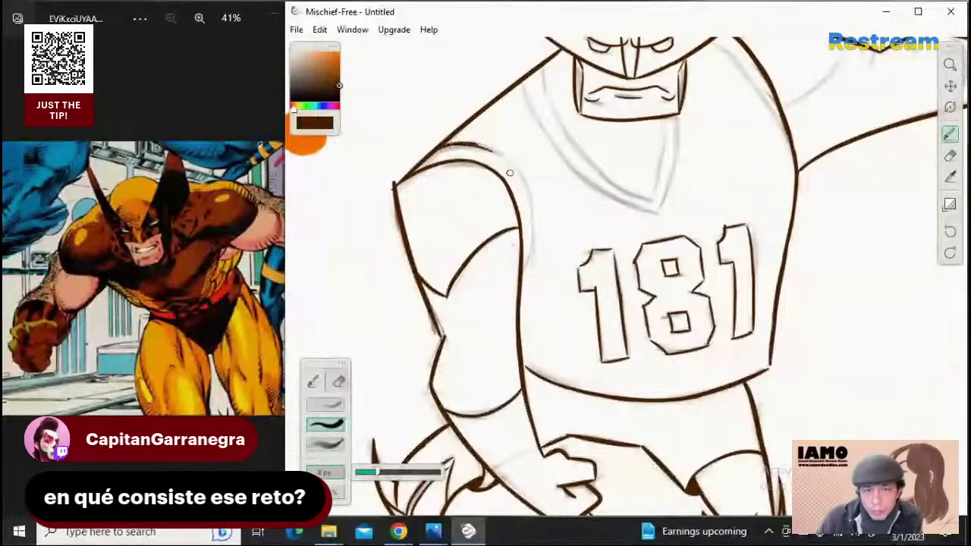
key("ctrl+z")
mouse_move(450, 144)
left_mouse_down()
mouse_move(507, 160)
mouse_move(534, 187)
left_mouse_up()
key("ctrl+z")
key("ctrl+z")
mouse_move(450, 145)
left_mouse_down()
mouse_move(472, 143)
mouse_move(524, 180)
mouse_move(542, 226)
left_mouse_up()
key("ctrl+z")
key("ctrl+z")
left_click_drag(502, 158, 534, 224)
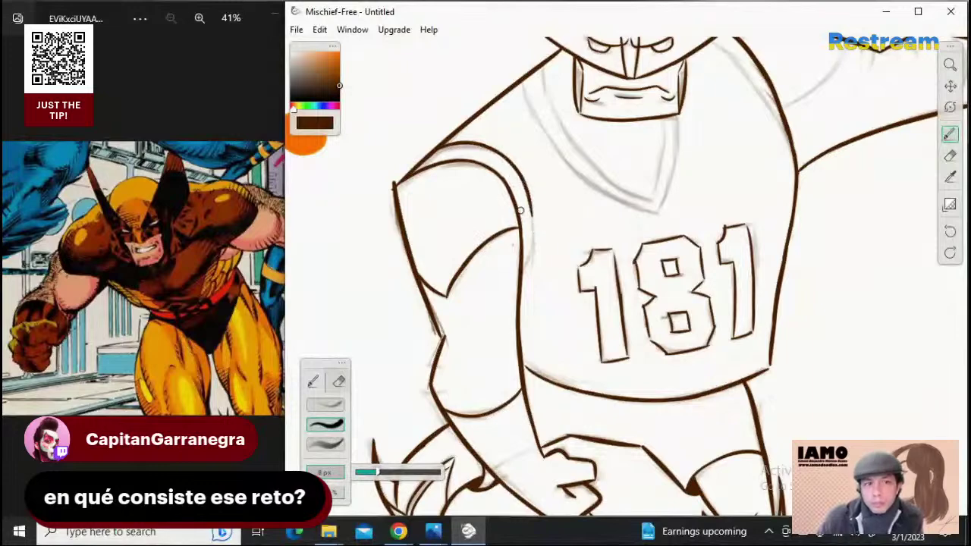
Continue the trim's outer edge down the armhole until it meets the inner arm line
left_click_drag(525, 186, 531, 242)
key("ctrl+z")
key("ctrl+z")
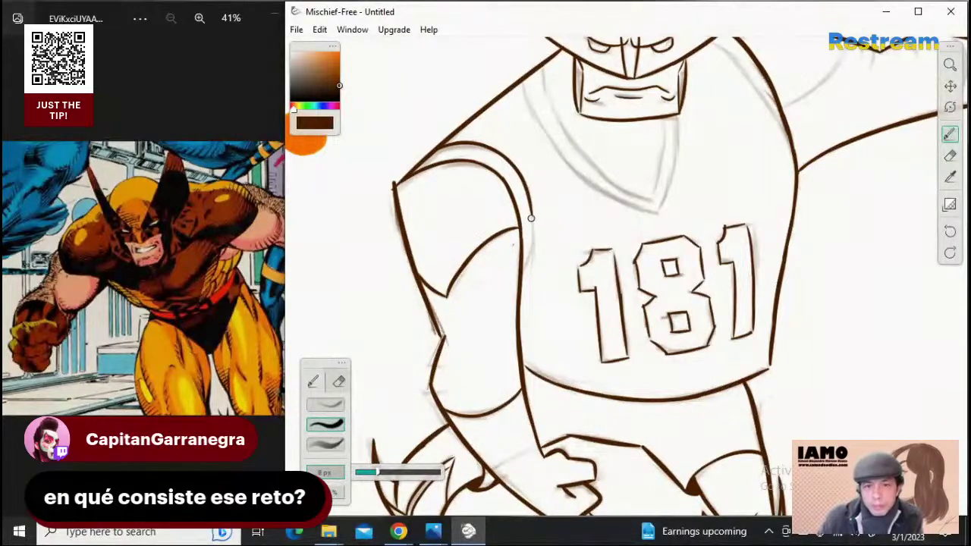
left_click_drag(530, 197, 524, 251)
key("ctrl+z")
key("ctrl+z")
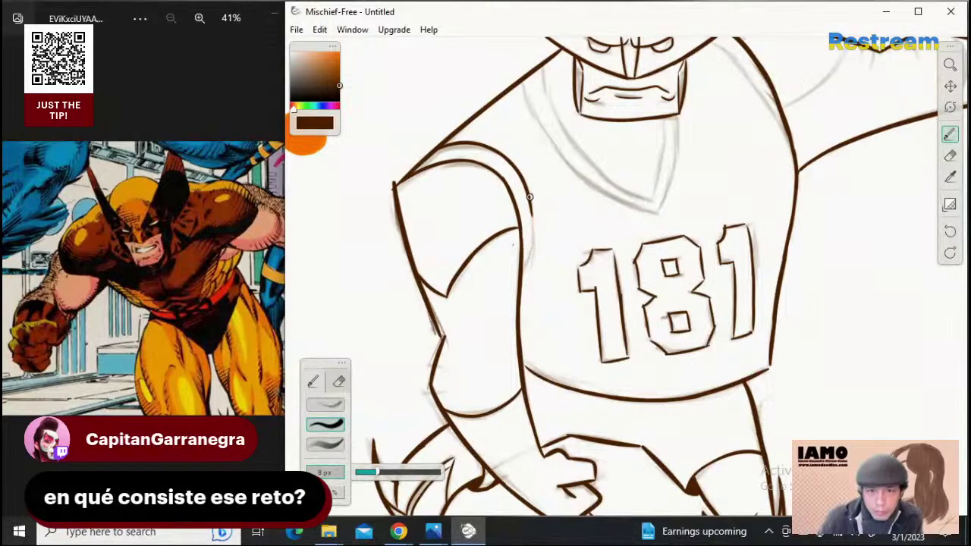
left_click_drag(530, 199, 522, 248)
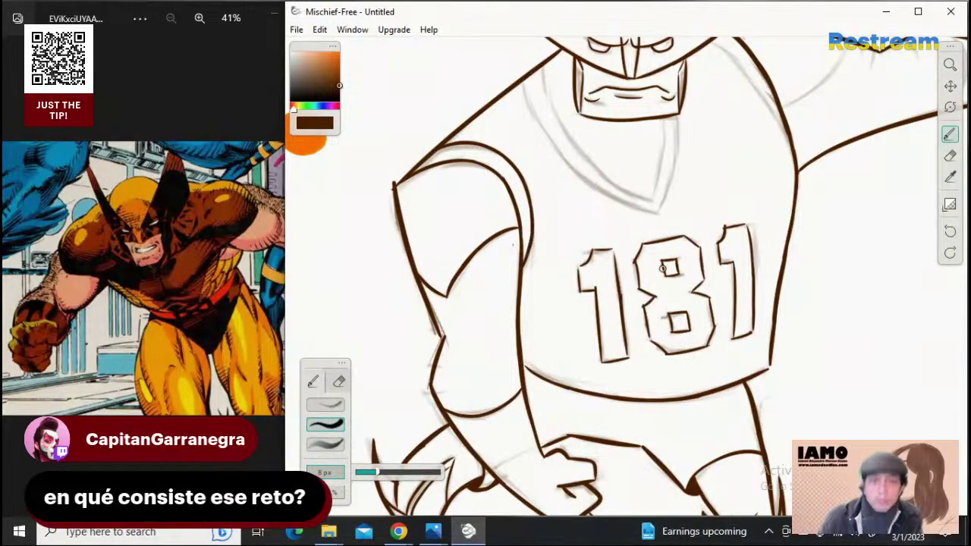
Review the whole inked figure with the ball and return to a close view of the jersey's neckline
left_click(950, 65)
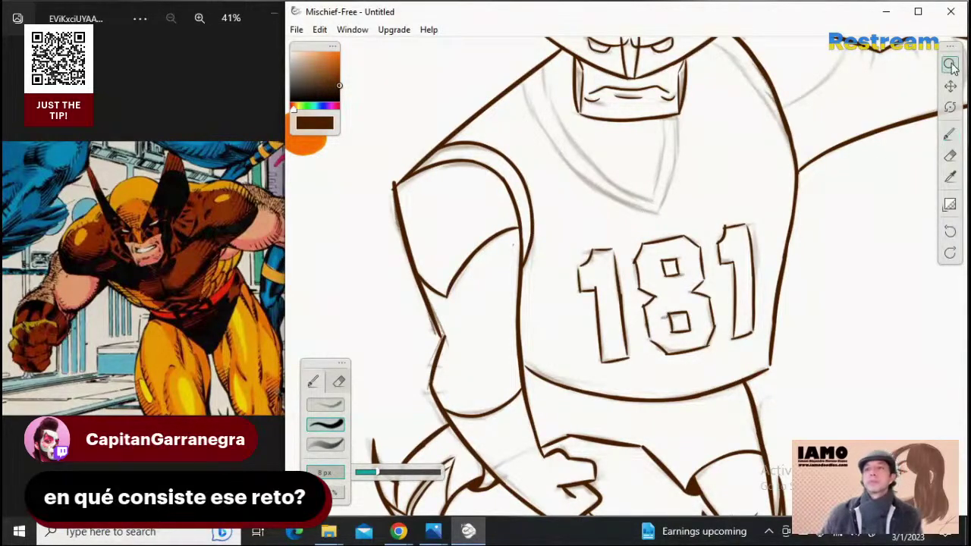
left_click_drag(810, 166, 816, 183)
left_click_drag(878, 195, 880, 206)
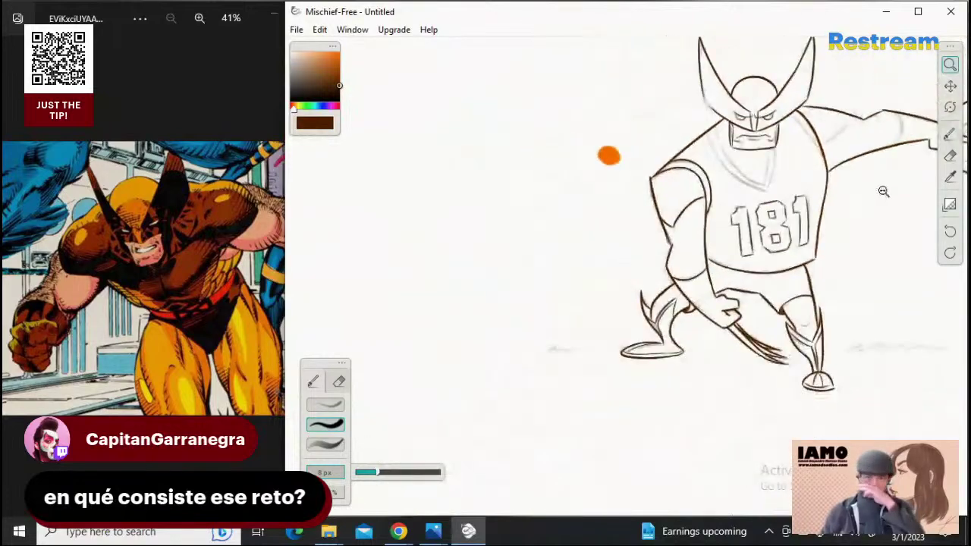
left_click(950, 85)
left_click_drag(838, 143, 654, 200)
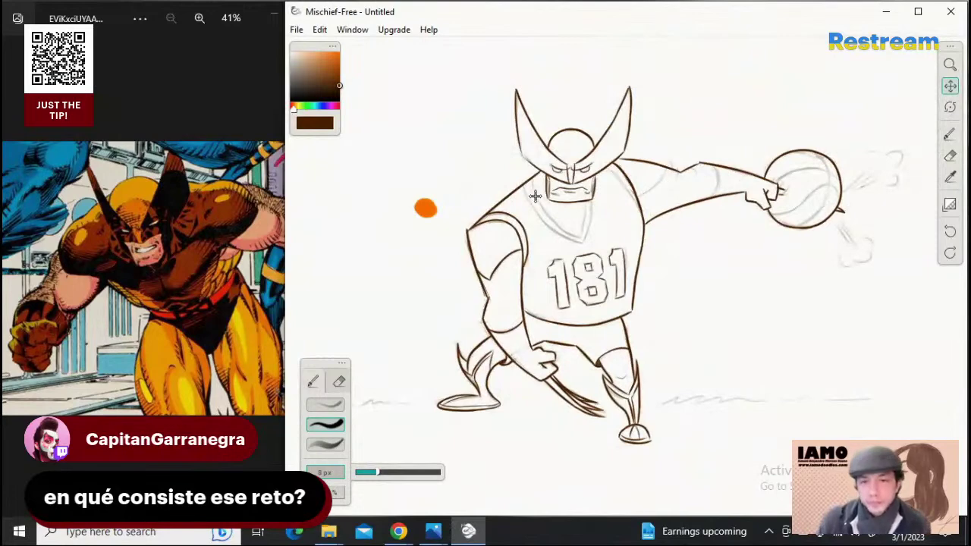
left_click(950, 65)
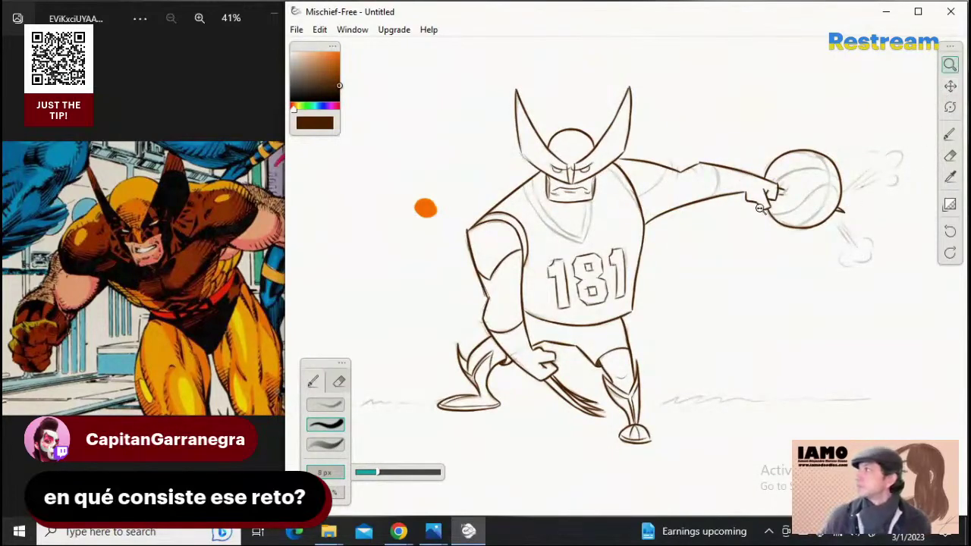
left_click_drag(566, 209, 709, 197)
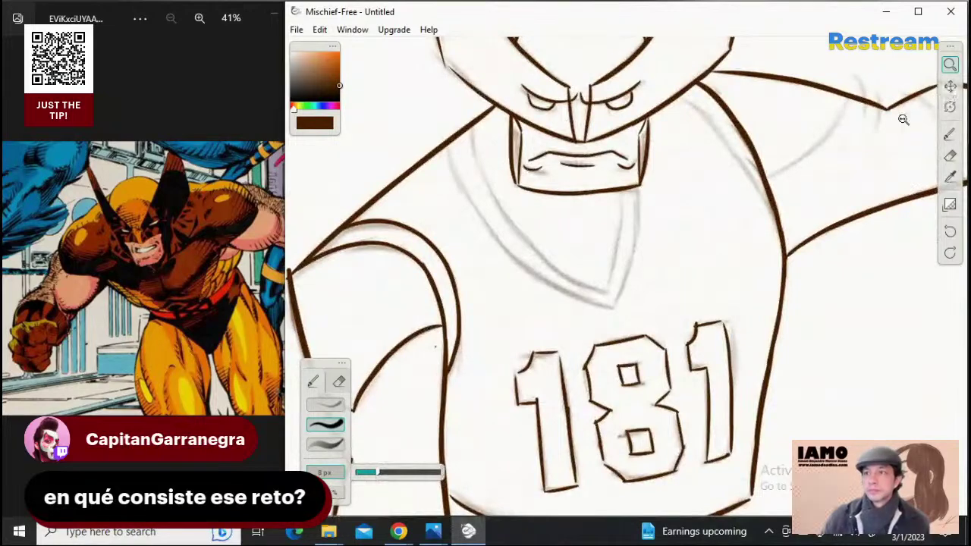
mouse_move(903, 119)
left_mouse_down()
mouse_move(725, 197)
mouse_move(775, 187)
left_mouse_up()
Set the brush size to 6 px and ink the neckline's outer edge from the clawed arm's shoulder down the chest
left_click(950, 135)
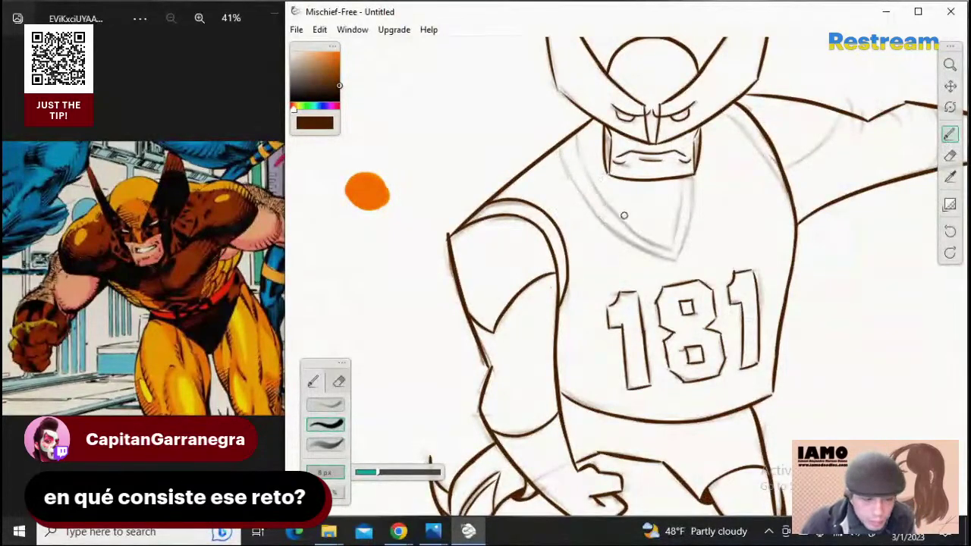
left_click_drag(562, 145, 565, 159)
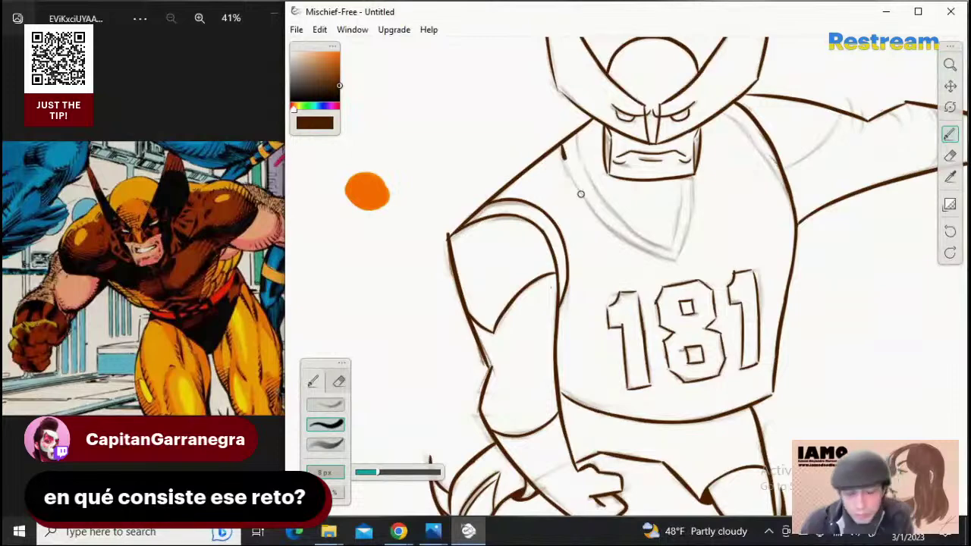
key("ctrl+z")
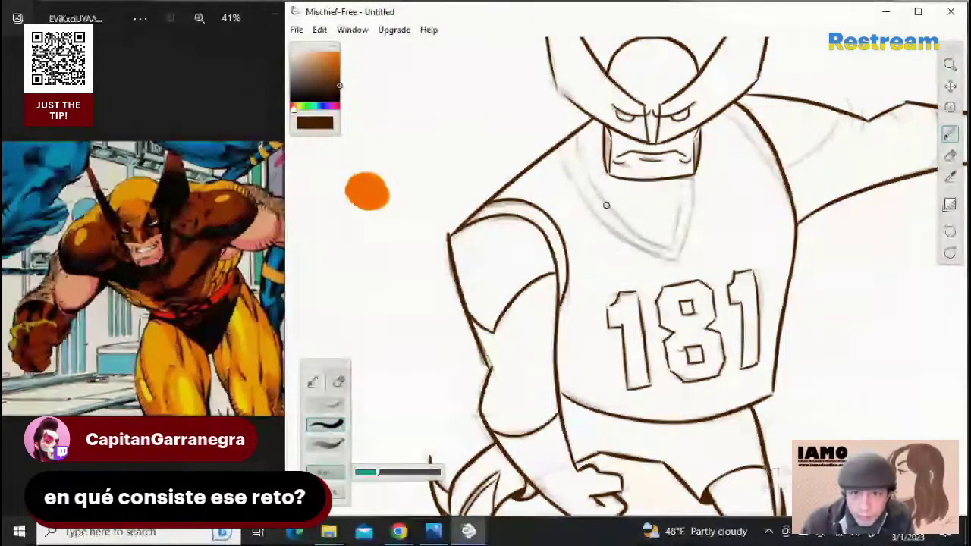
key("bracketleft")
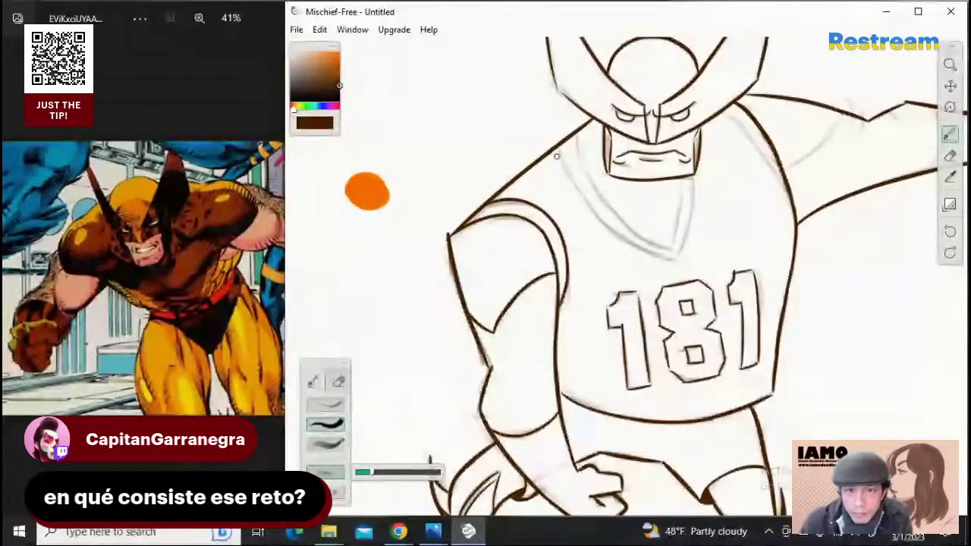
left_click_drag(557, 157, 609, 232)
key("ctrl+z")
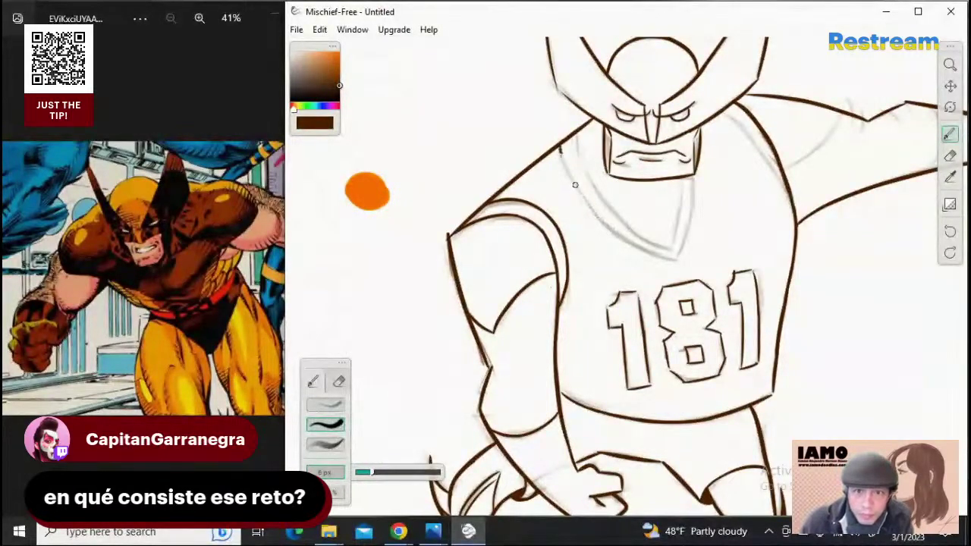
left_click_drag(575, 186, 608, 227)
key("ctrl+z")
left_click_drag(561, 148, 623, 245)
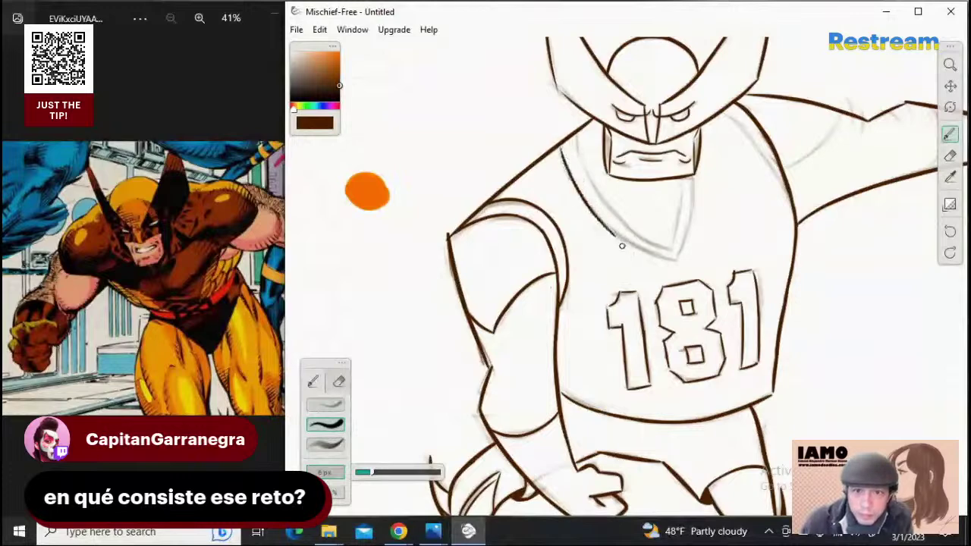
key("ctrl+z")
mouse_move(560, 147)
left_mouse_down()
mouse_move(598, 222)
mouse_move(637, 245)
left_mouse_up()
key("ctrl+z")
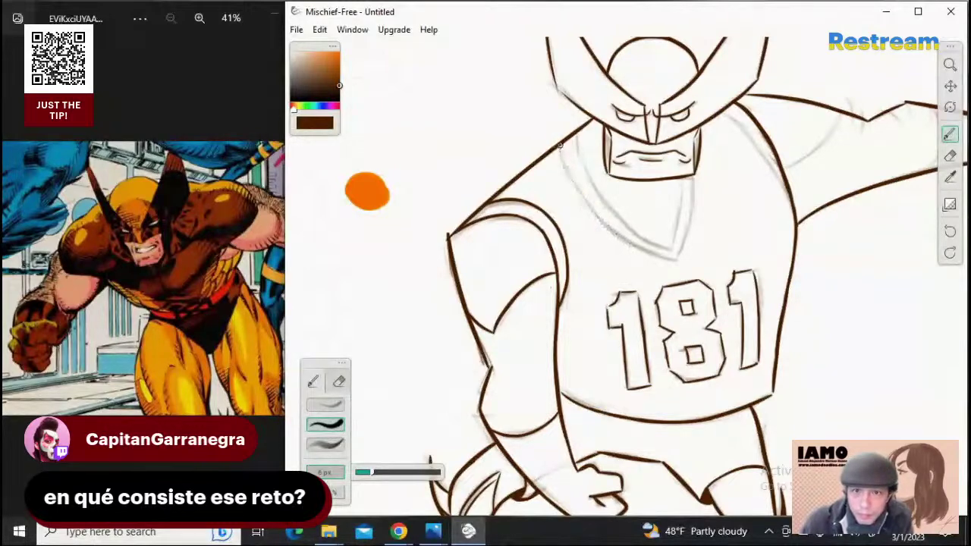
left_click_drag(560, 147, 629, 243)
key("ctrl+z")
mouse_move(560, 147)
left_mouse_down()
mouse_move(598, 219)
mouse_move(647, 252)
left_mouse_up()
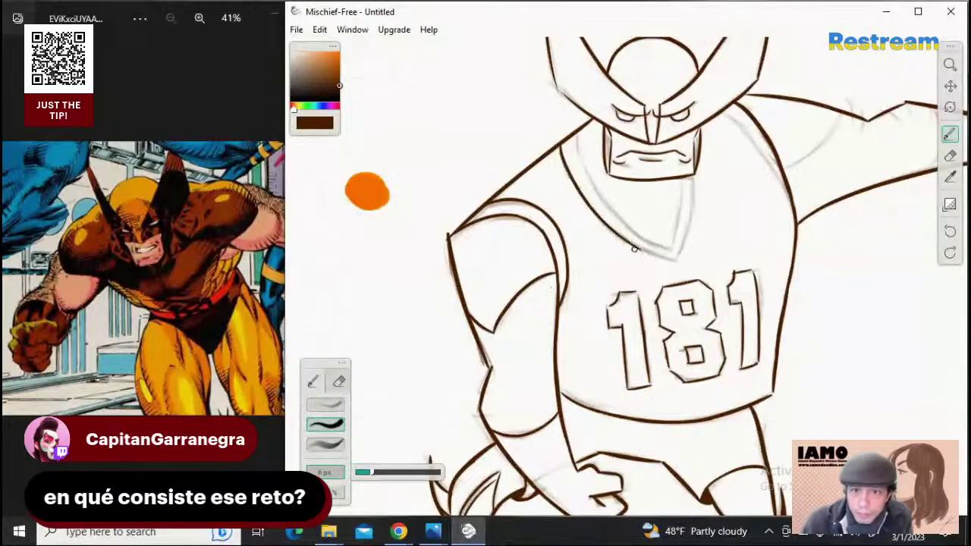
Extend the neckline's outer edge on the clawed-arm side down to the point of the V
left_click_drag(588, 200, 632, 242)
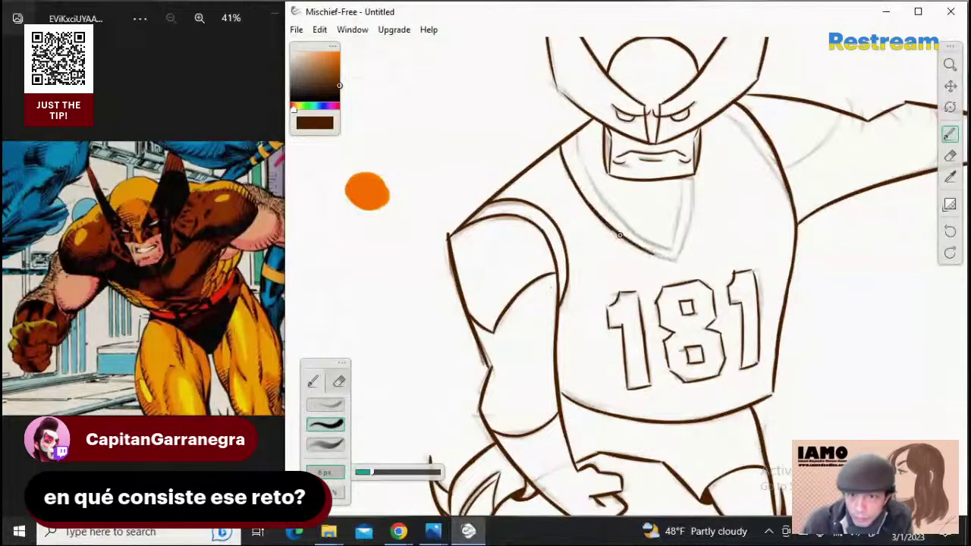
key("ctrl+z")
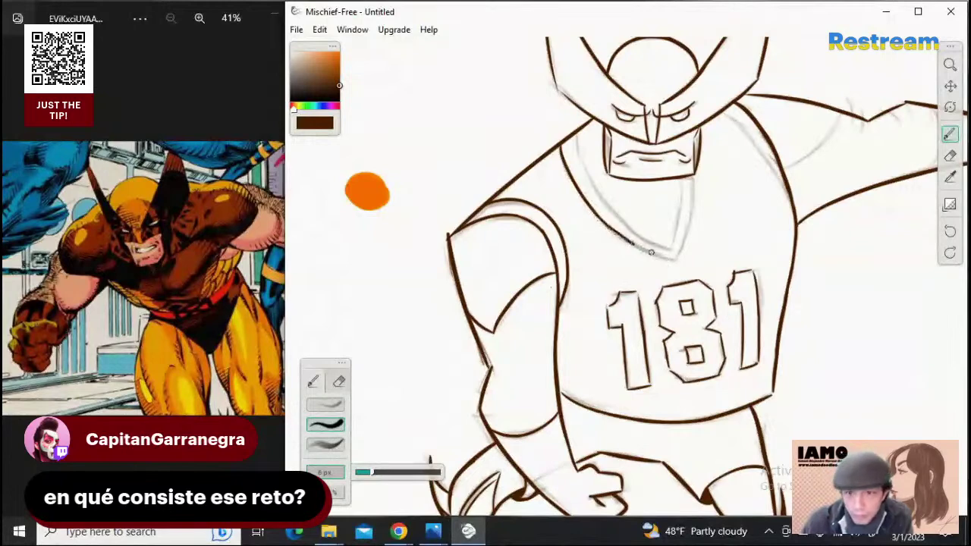
left_click_drag(611, 227, 667, 257)
key("ctrl+z")
left_click_drag(601, 222, 671, 262)
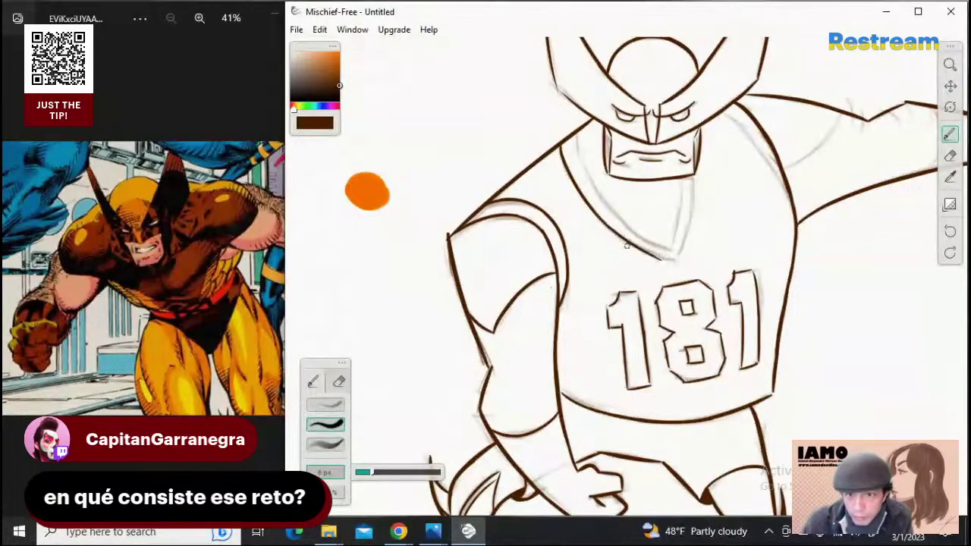
key("ctrl+z")
left_click_drag(596, 216, 665, 257)
key("ctrl+z")
left_click_drag(595, 216, 670, 259)
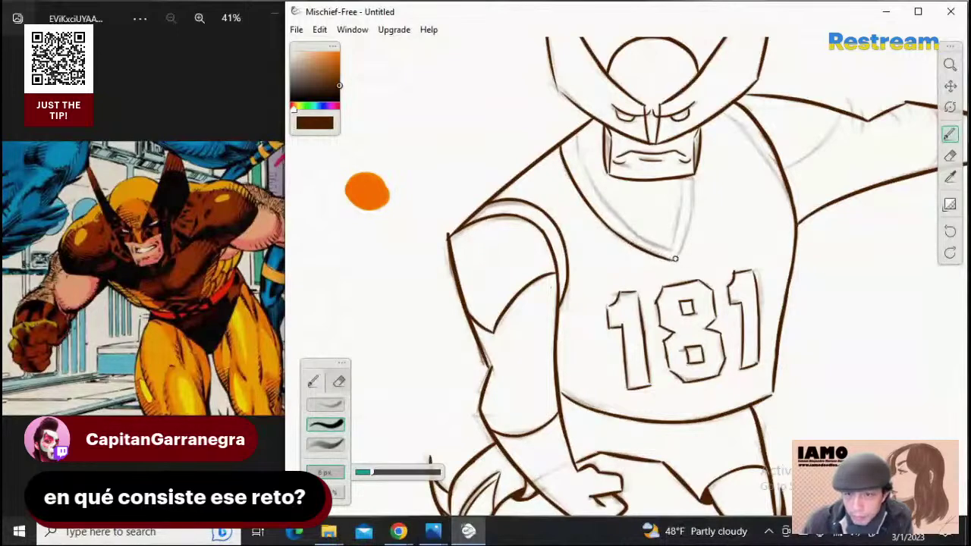
key("ctrl+z")
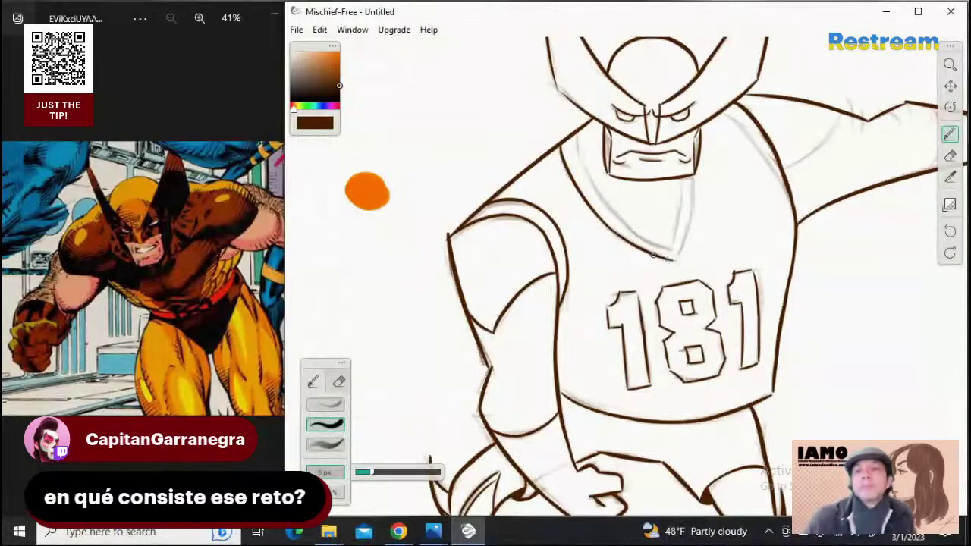
left_click_drag(653, 255, 676, 261)
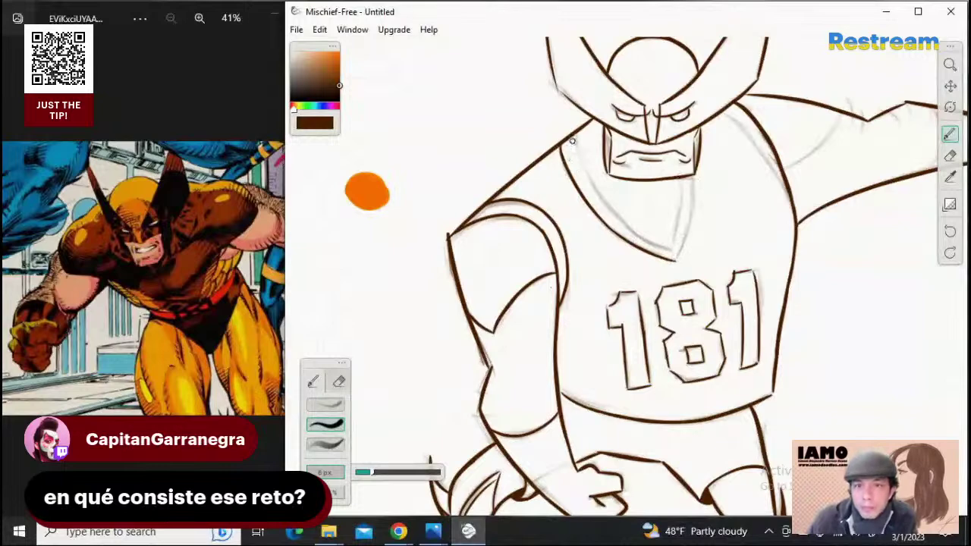
Ink the upper part of the neckline's inner edge on the clawed-arm side, parallel to the outer edge
left_click_drag(573, 134, 605, 185)
key("ctrl+z")
left_click_drag(569, 135, 617, 214)
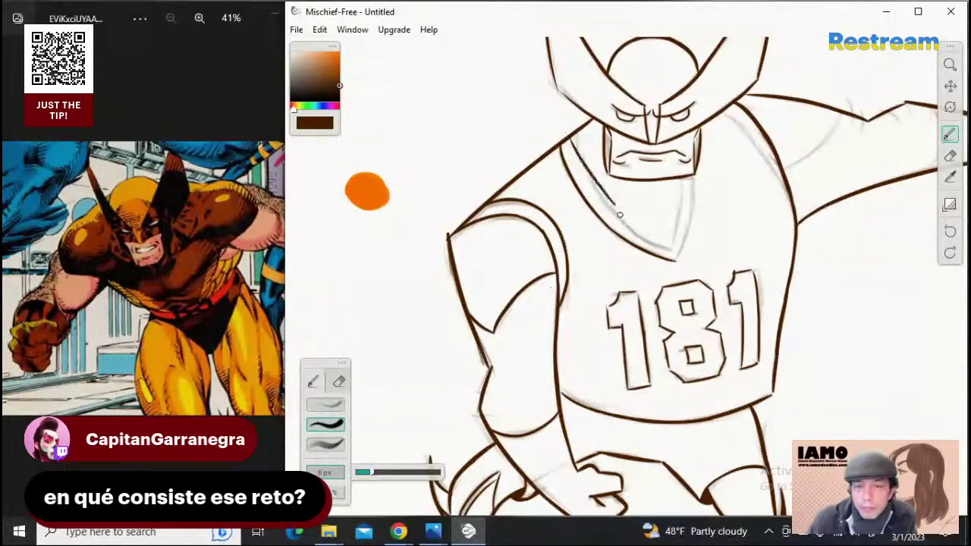
key("ctrl+z")
left_click_drag(571, 136, 607, 206)
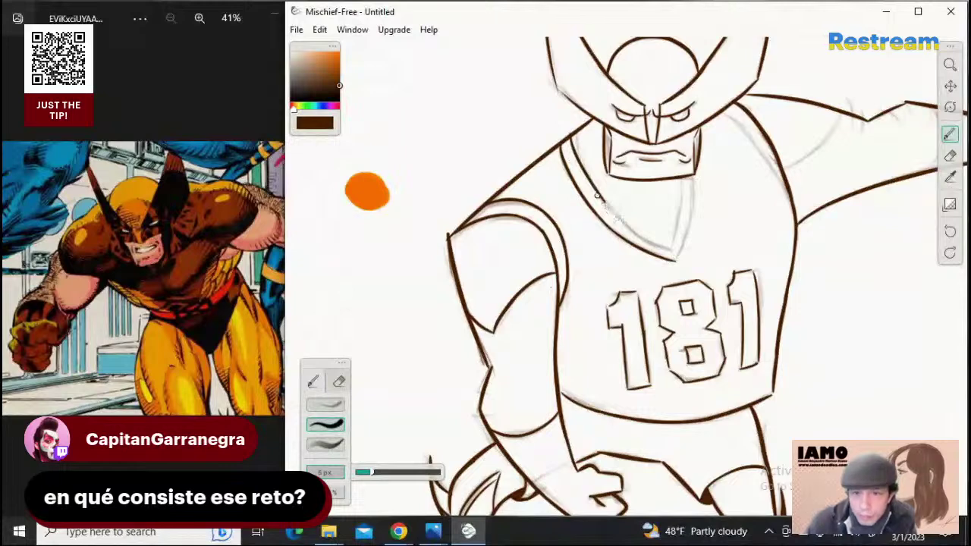
Continue the neckline's inner edge on the clawed-arm side down to the inner point of the V
left_click_drag(597, 196, 665, 245)
key("ctrl+z")
left_click_drag(611, 212, 672, 250)
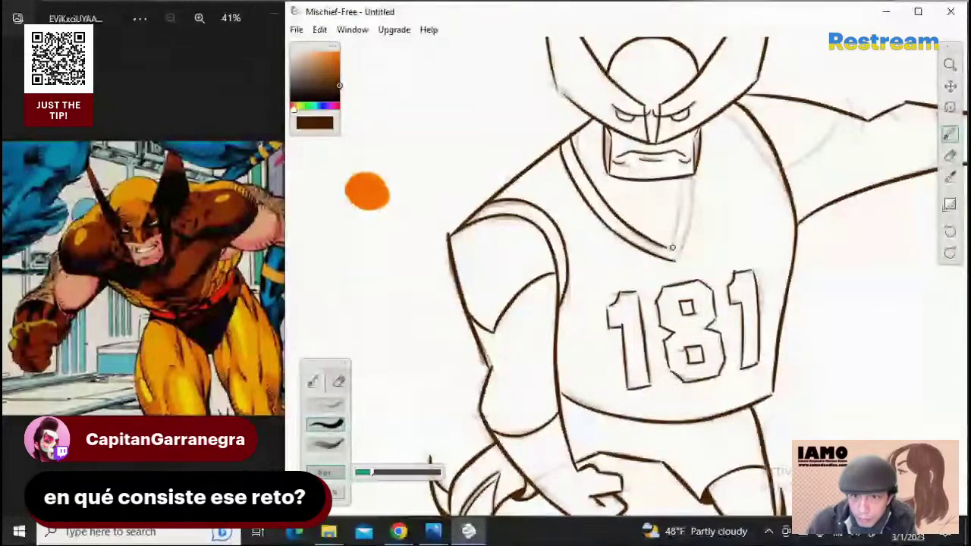
key("ctrl+z")
left_click_drag(614, 215, 664, 248)
key("ctrl+z")
left_click_drag(606, 209, 672, 252)
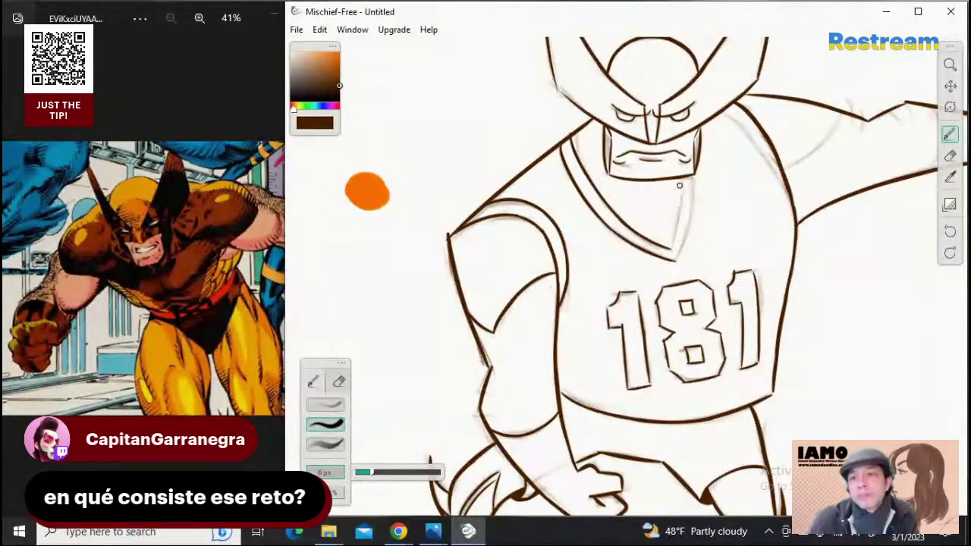
Ink the upper part of the neckline's inner edge on the ball-arm side, starting under the jaw
left_click_drag(681, 176, 673, 251)
key("ctrl+z")
left_click_drag(681, 177, 671, 246)
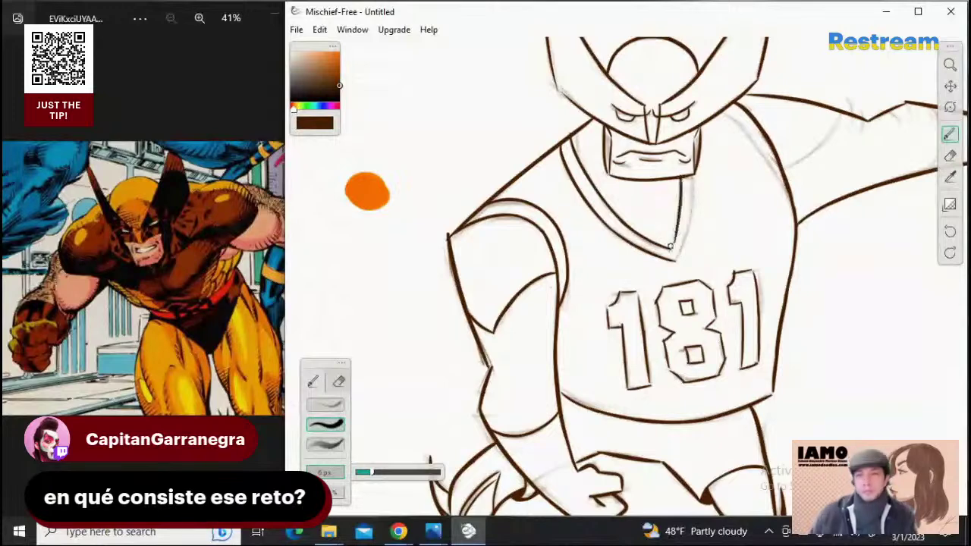
key("ctrl+z")
left_click_drag(681, 178, 673, 231)
Continue the ball-arm side's inner neckline edge down to close the inner point of the V
left_click_drag(678, 197, 670, 257)
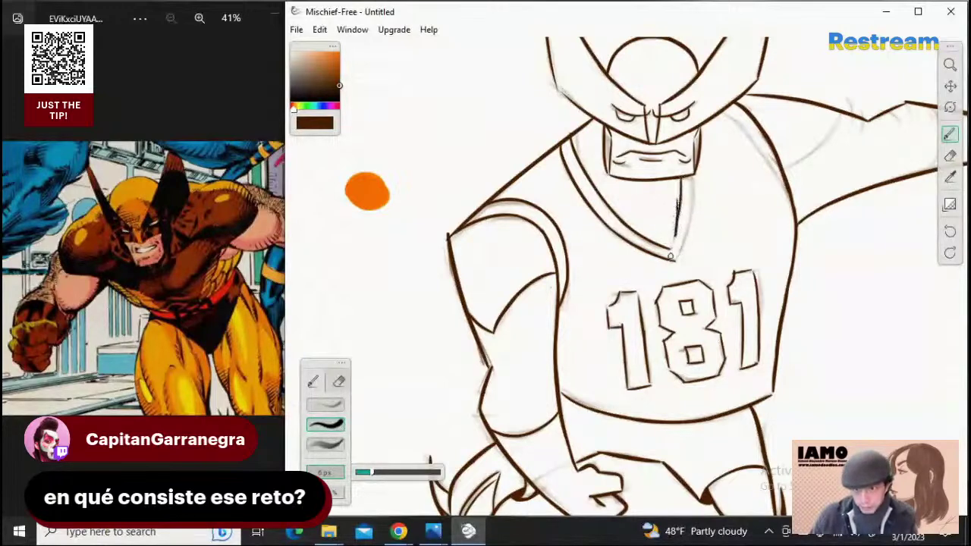
key("ctrl+z")
left_click_drag(679, 191, 670, 257)
key("ctrl+z")
left_click_drag(680, 194, 670, 252)
key("ctrl+z")
left_click_drag(680, 198, 671, 250)
key("ctrl+z")
key("ctrl+z")
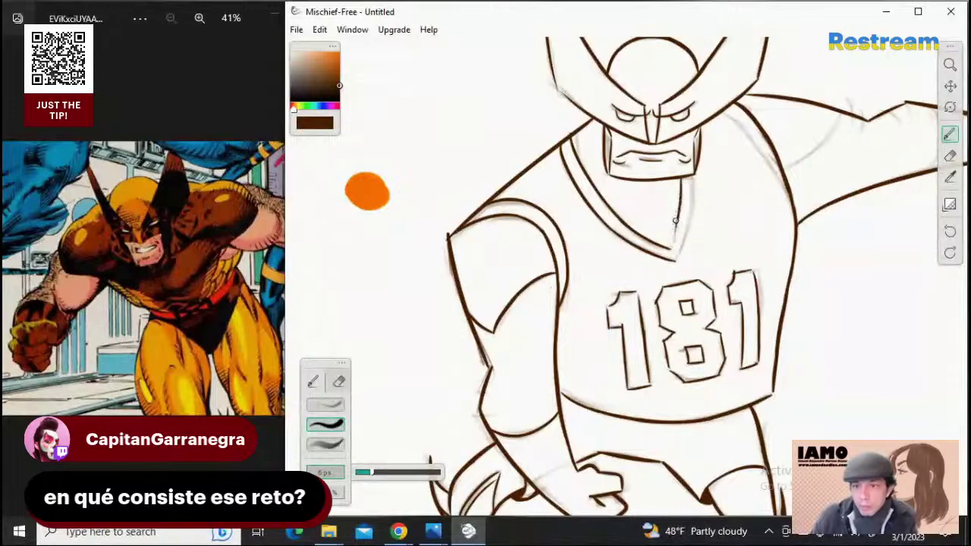
left_click_drag(680, 207, 670, 255)
key("ctrl+z")
left_click_drag(679, 207, 670, 252)
key("ctrl+z")
left_click_drag(680, 205, 673, 257)
key("ctrl+z")
Ink the outer edge of the neckline on the ball-arm side from the jaw down to the outer point of the V
left_click_drag(691, 175, 678, 258)
key("ctrl+z")
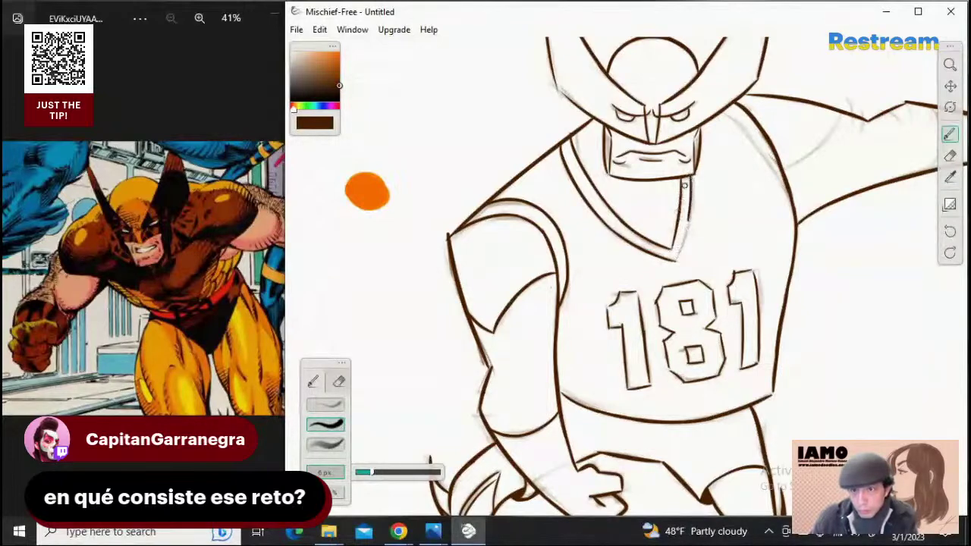
key("ctrl+z")
left_click_drag(692, 177, 686, 235)
left_click_drag(691, 207, 675, 258)
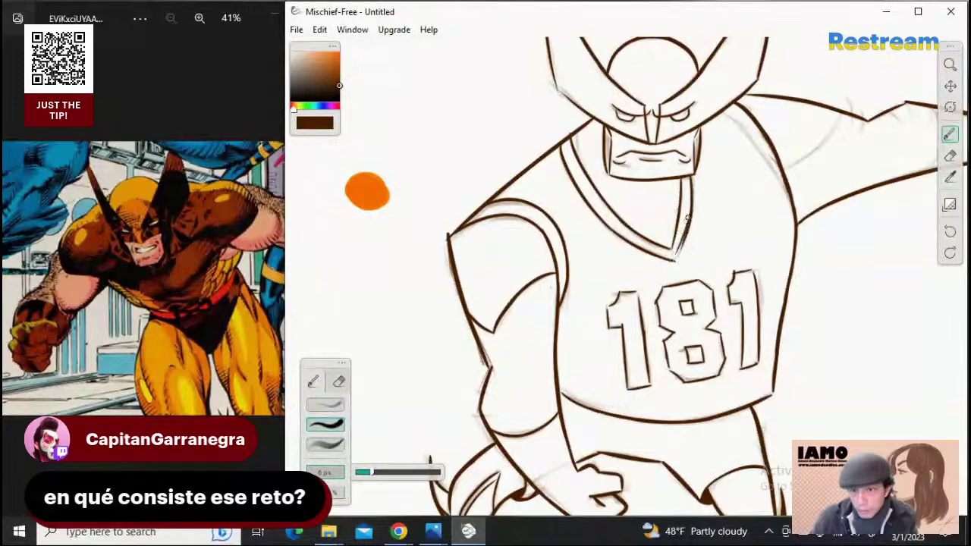
left_click_drag(691, 211, 674, 260)
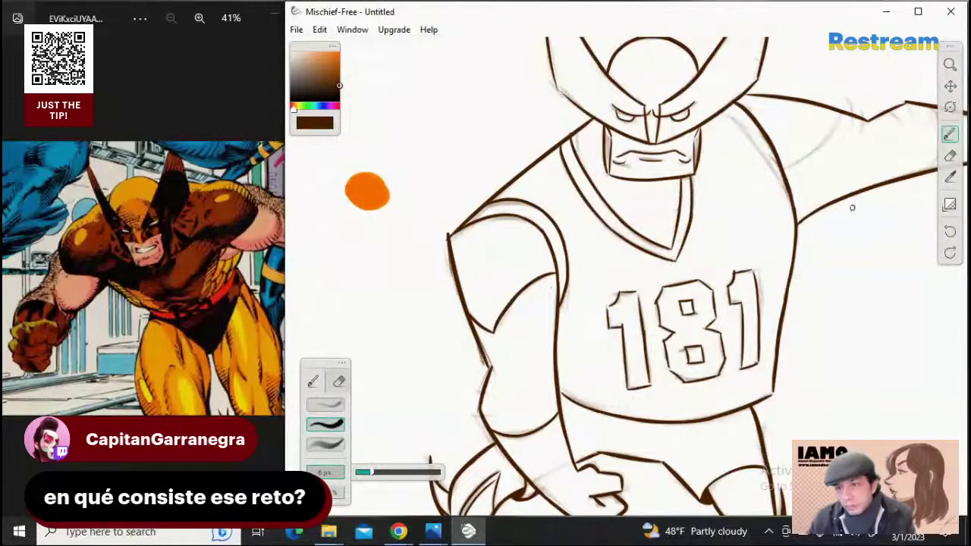
Ink the upper part of the jersey's inner armhole trim line on the ball-arm side, starting beneath the mask
left_click_drag(729, 115, 775, 168)
key("ctrl+z")
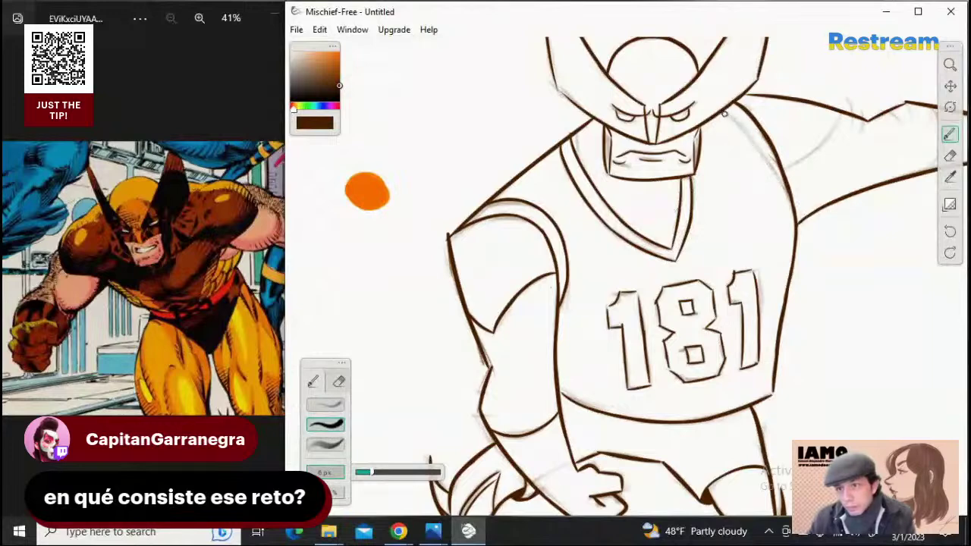
left_click_drag(728, 115, 763, 155)
key("ctrl+z")
left_click_drag(724, 113, 765, 158)
key("ctrl+z")
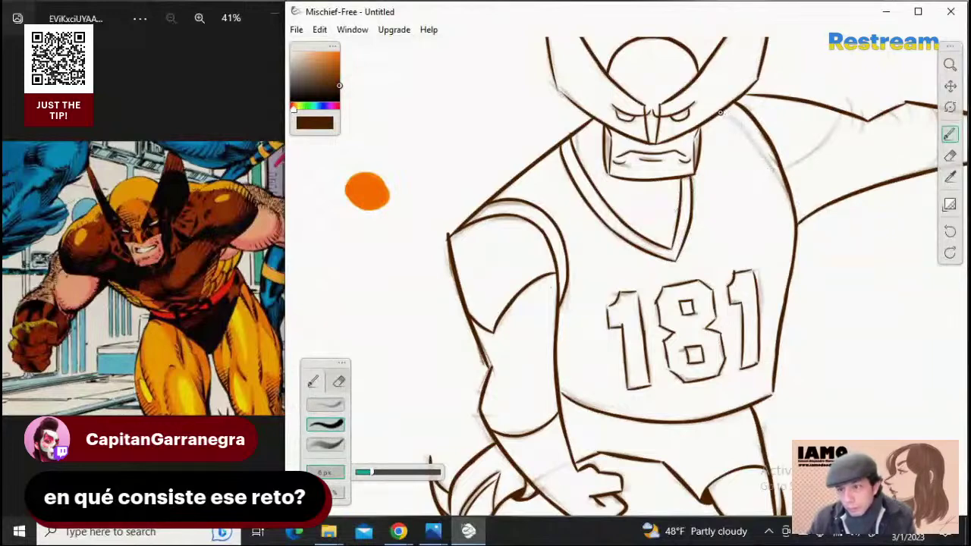
left_click_drag(724, 113, 778, 168)
key("ctrl+z")
key("ctrl+z")
Continue the ball-arm side's inner armhole trim line down to meet the torso outline below the armpit
left_click_drag(743, 128, 793, 192)
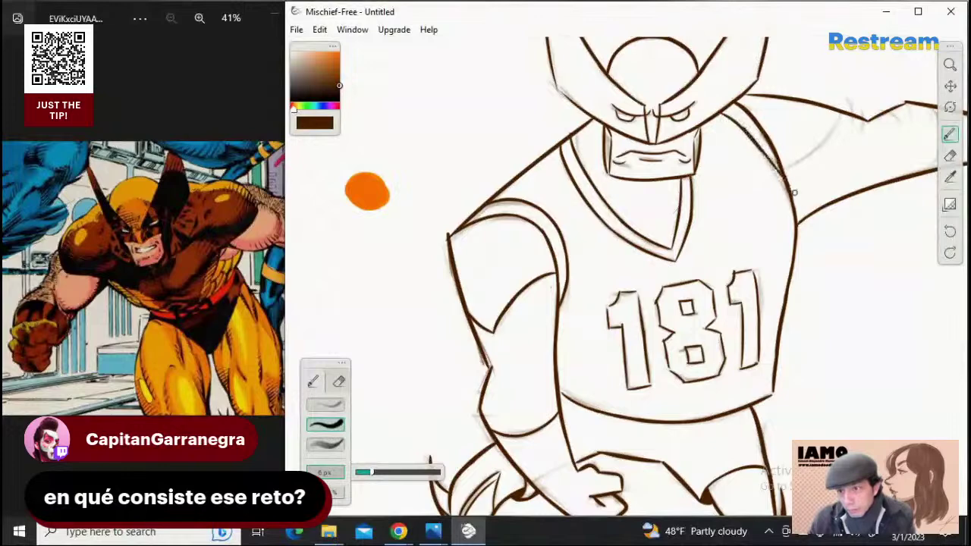
key("ctrl+z")
left_click_drag(747, 134, 790, 197)
key("ctrl+z")
key("ctrl+z")
left_click_drag(746, 134, 786, 190)
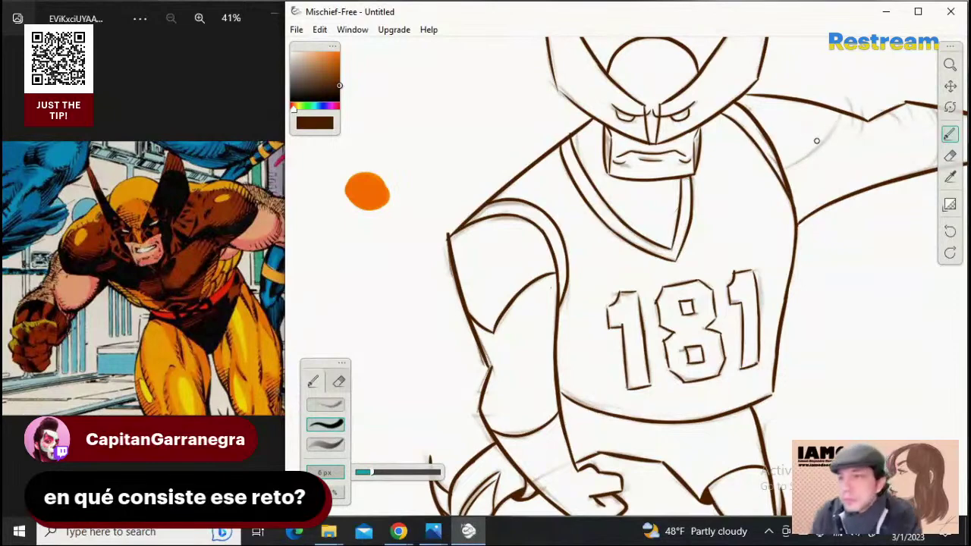
Ink the curved line across the upper part of the ball-holding arm, from the armhole to the arm's upper outline
mouse_move(783, 168)
left_mouse_down()
mouse_move(842, 124)
mouse_move(832, 134)
mouse_move(838, 119)
left_mouse_up()
key("ctrl+z")
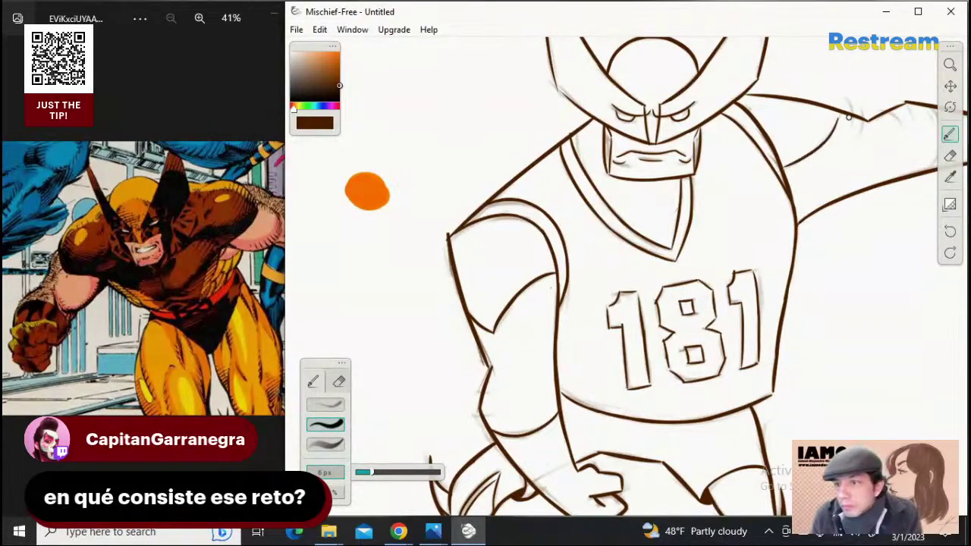
key("ctrl+z")
mouse_move(786, 166)
left_mouse_down()
mouse_move(832, 125)
mouse_move(830, 135)
mouse_move(842, 105)
left_mouse_up()
key("ctrl+z")
key("ctrl+z")
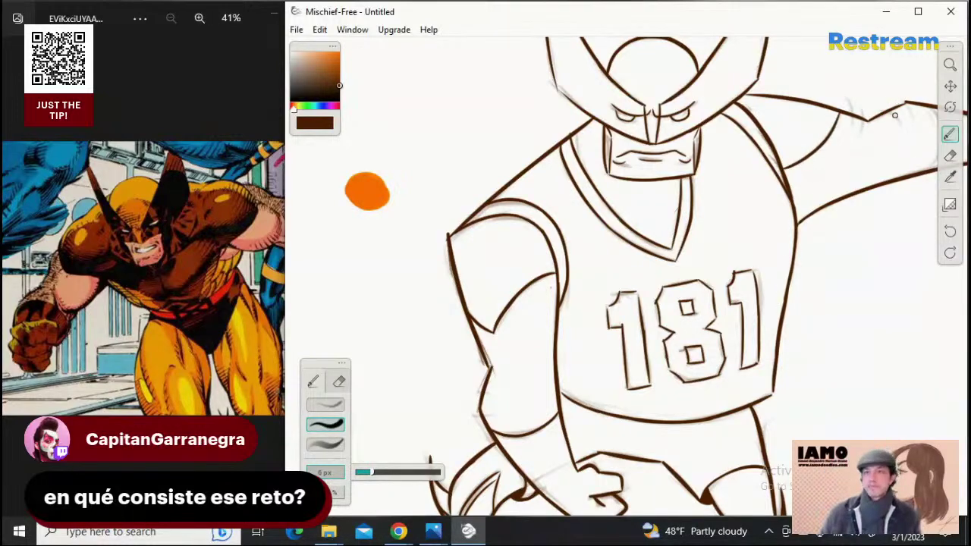
Ink the curved glove cuff line across the forearm of the ball-holding arm
left_click(952, 88)
left_click_drag(864, 125, 719, 149)
left_click(950, 135)
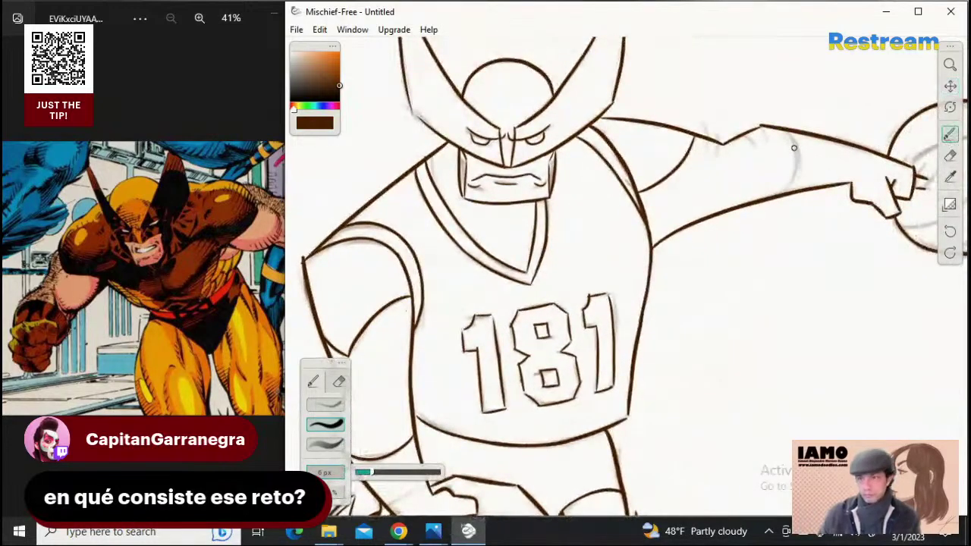
mouse_move(788, 131)
left_mouse_down()
mouse_move(784, 190)
mouse_move(798, 169)
mouse_move(784, 194)
mouse_move(692, 187)
mouse_move(593, 214)
left_mouse_up()
key("ctrl+z")
Ink the first line of the upper air burst, going diagonally up and away from the basketball's outer side
left_click(952, 87)
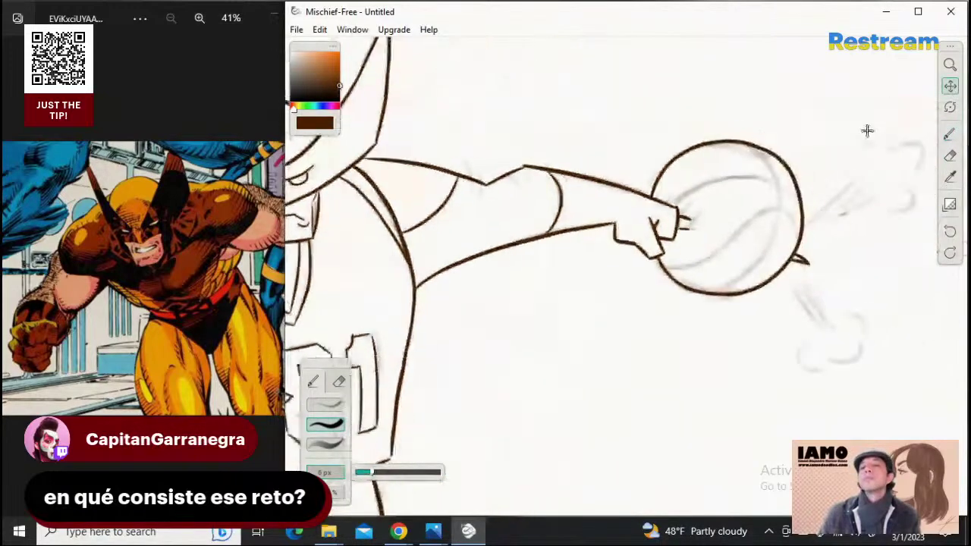
left_click(950, 65)
left_click_drag(737, 196, 671, 211)
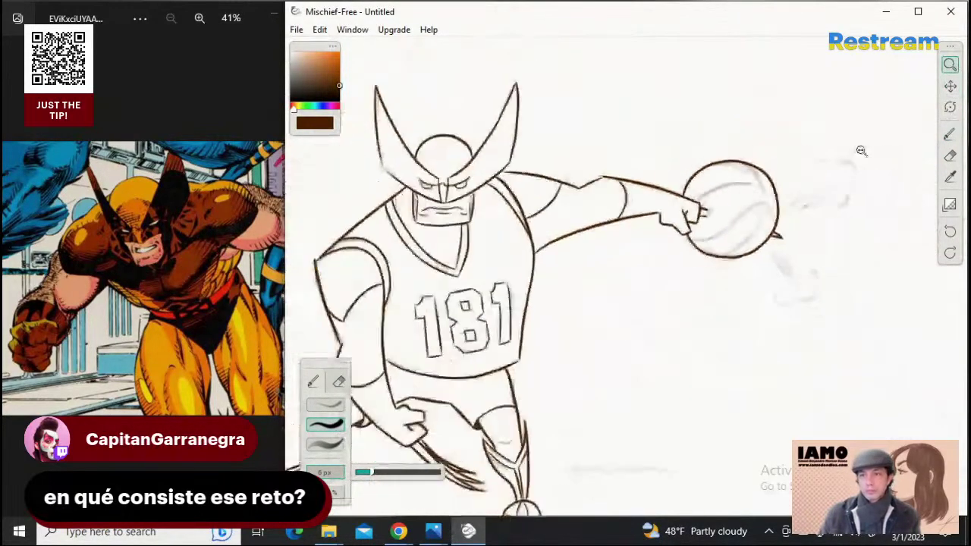
left_click_drag(805, 189, 680, 151)
left_click(950, 86)
left_click(950, 134)
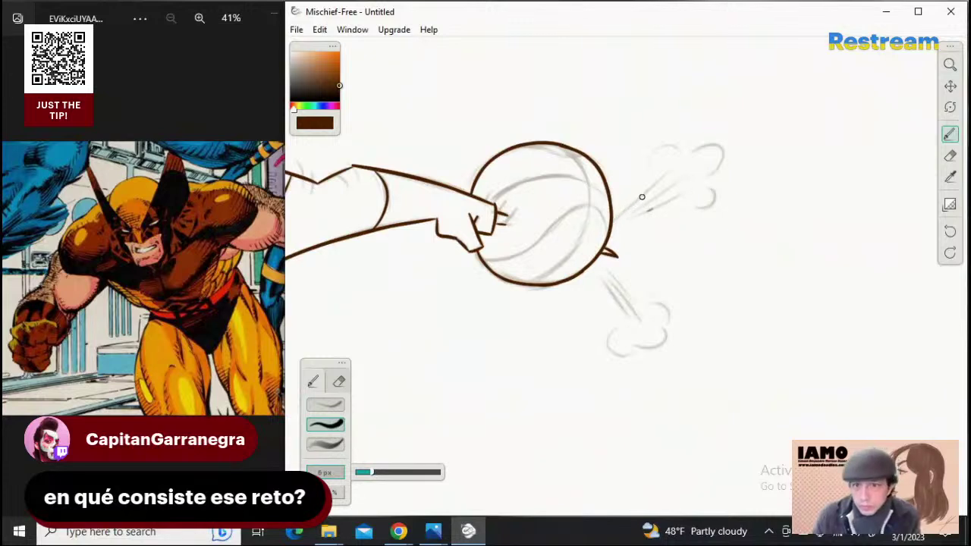
left_click_drag(615, 219, 675, 166)
key("ctrl+z")
mouse_move(613, 220)
left_mouse_down()
mouse_move(683, 156)
mouse_move(670, 168)
mouse_move(677, 161)
left_mouse_up()
key("ctrl+z")
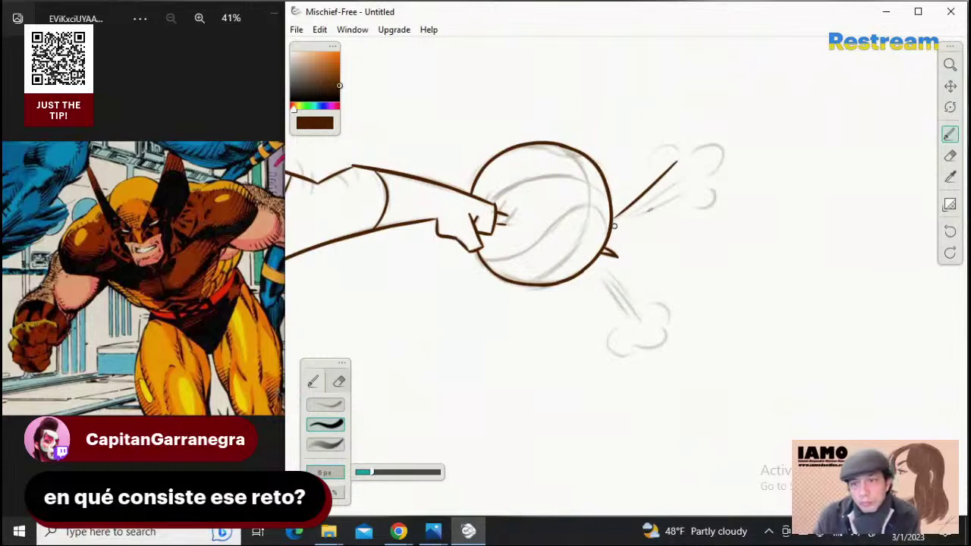
Ink two more diverging lines beneath the first one to complete the upper air burst's streaks
left_click_drag(620, 217, 687, 178)
left_click_drag(634, 219, 710, 188)
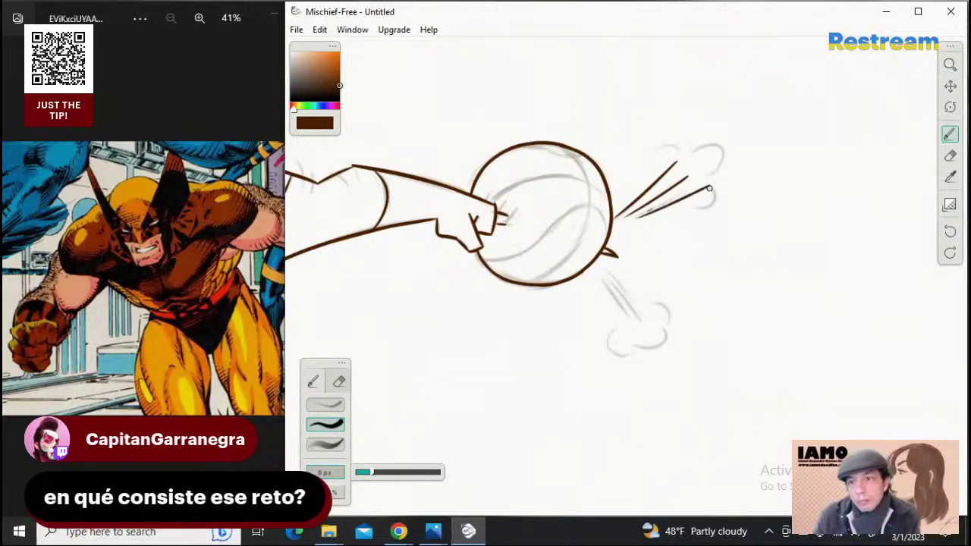
key("ctrl+z")
left_click_drag(622, 225, 691, 192)
key("ctrl+z")
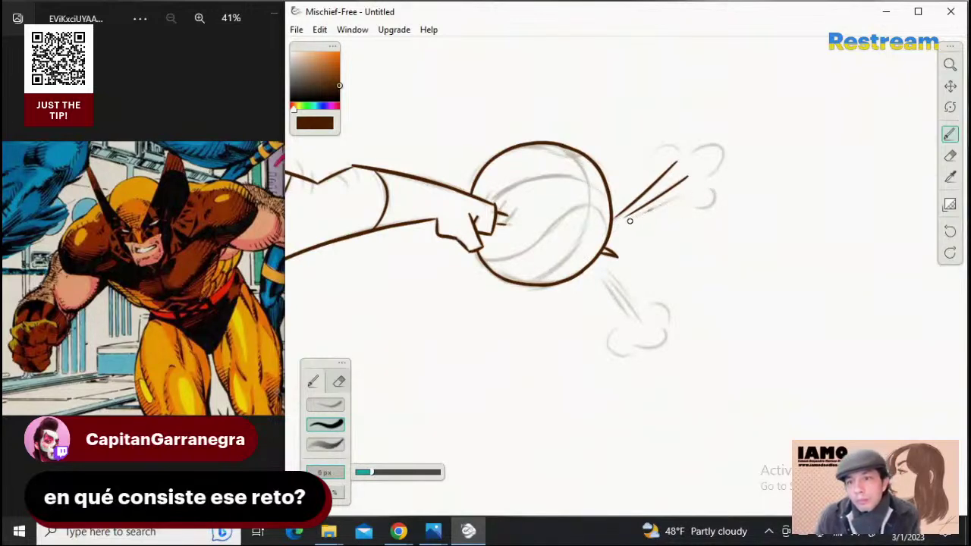
left_click_drag(621, 225, 692, 192)
Ink the puff cloud's curved lobes at the end of the upper air burst
mouse_move(681, 151)
left_mouse_down()
mouse_move(655, 148)
mouse_move(659, 179)
mouse_move(648, 161)
mouse_move(651, 175)
mouse_move(725, 145)
left_mouse_up()
key("ctrl+z")
key("ctrl+z")
left_click_drag(726, 167, 712, 185)
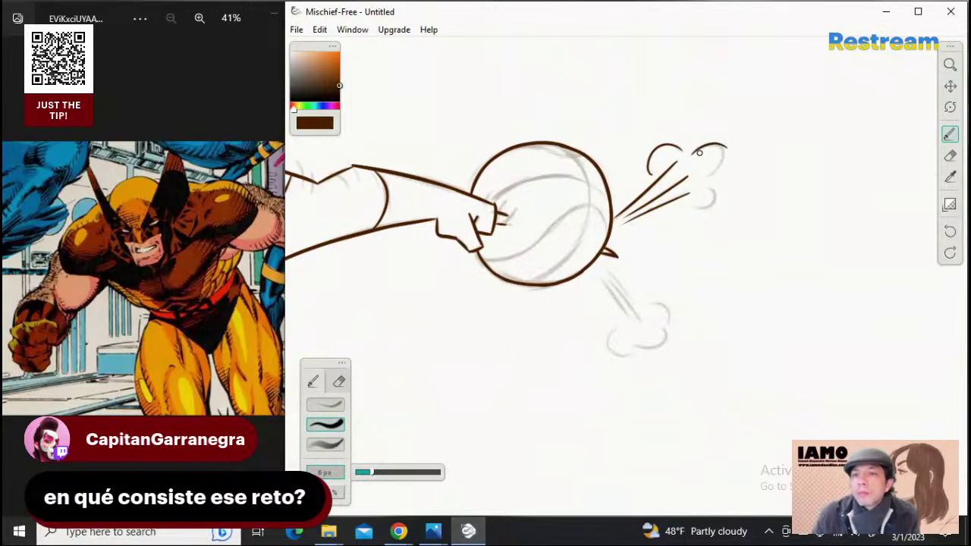
key("ctrl+z")
mouse_move(692, 154)
left_mouse_down()
mouse_move(708, 179)
mouse_move(701, 210)
mouse_move(689, 208)
mouse_move(716, 195)
mouse_move(692, 208)
left_mouse_up()
key("ctrl+z")
key("ctrl+z")
key("ctrl+z")
key("ctrl+z")
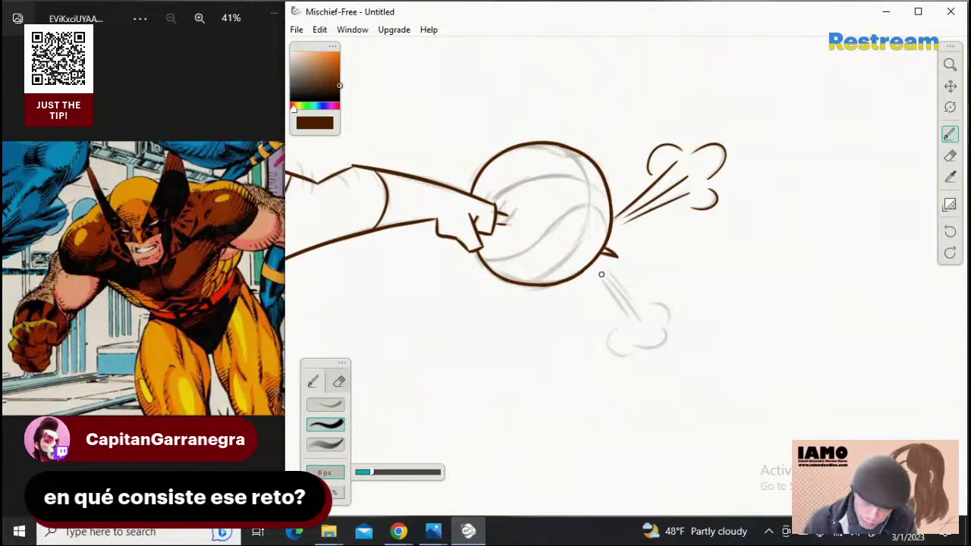
Ink the lower air burst below the claw tip with three diverging streaks and a small puff cloud
mouse_move(602, 275)
left_mouse_down()
mouse_move(638, 332)
mouse_move(619, 305)
mouse_move(632, 327)
left_mouse_up()
key("ctrl+z")
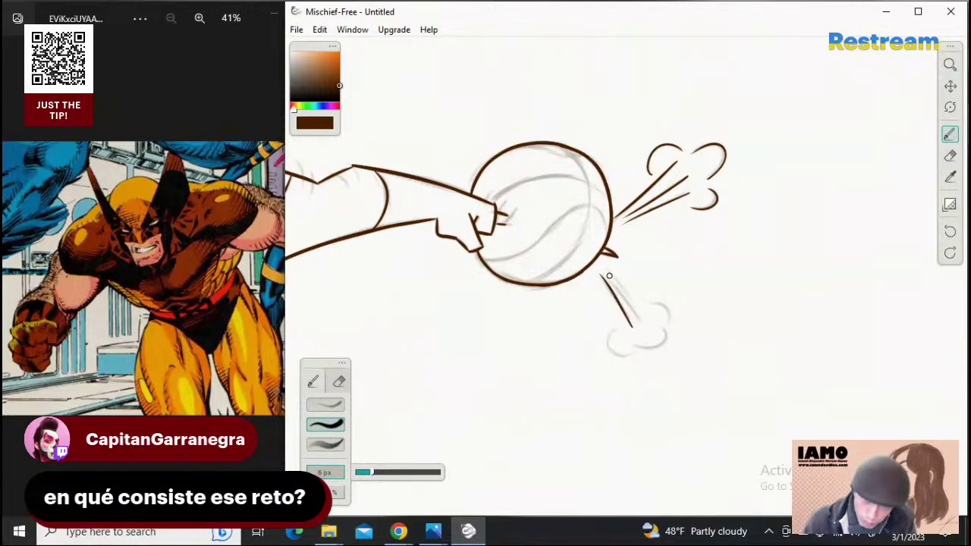
left_click_drag(599, 265, 639, 328)
key("ctrl+z")
mouse_move(604, 274)
left_mouse_down()
mouse_move(650, 338)
mouse_move(646, 311)
left_mouse_up()
key("ctrl+z")
mouse_move(605, 263)
left_mouse_down()
mouse_move(642, 309)
mouse_move(666, 321)
mouse_move(667, 342)
mouse_move(665, 333)
mouse_move(605, 347)
mouse_move(633, 357)
left_mouse_up()
key("ctrl+z")
key("ctrl+z")
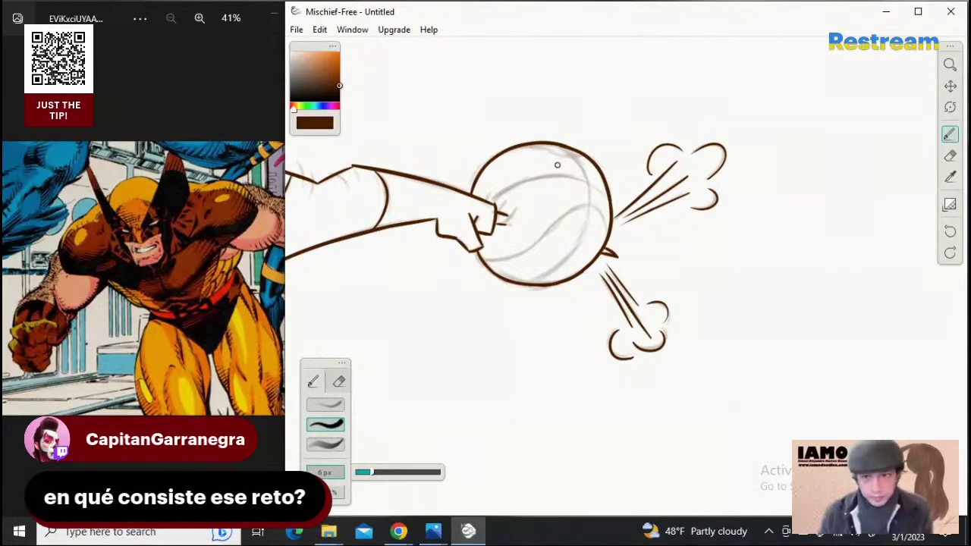
Set the brush size to 8 px and ink the upper part of the basketball's vertical curved seam from the top outline
key("]")
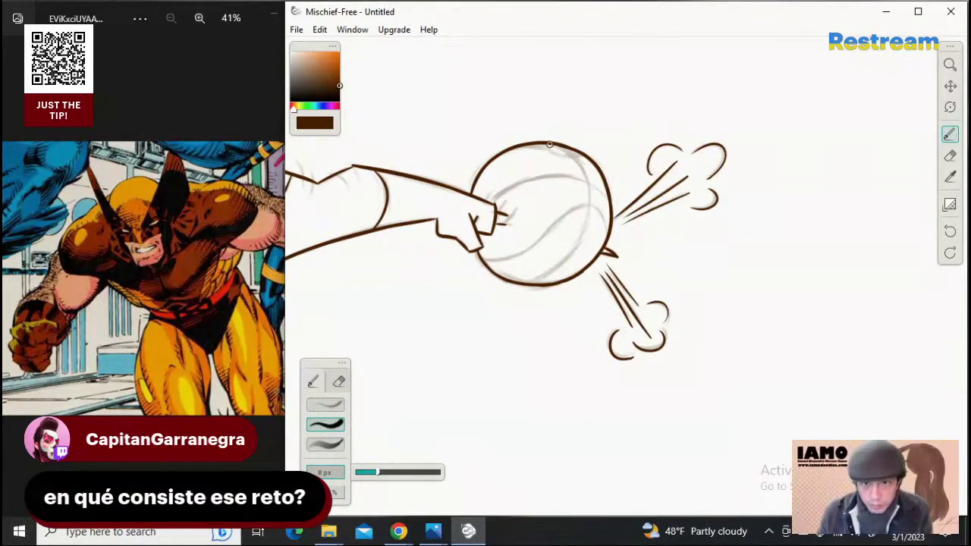
left_click_drag(551, 144, 583, 165)
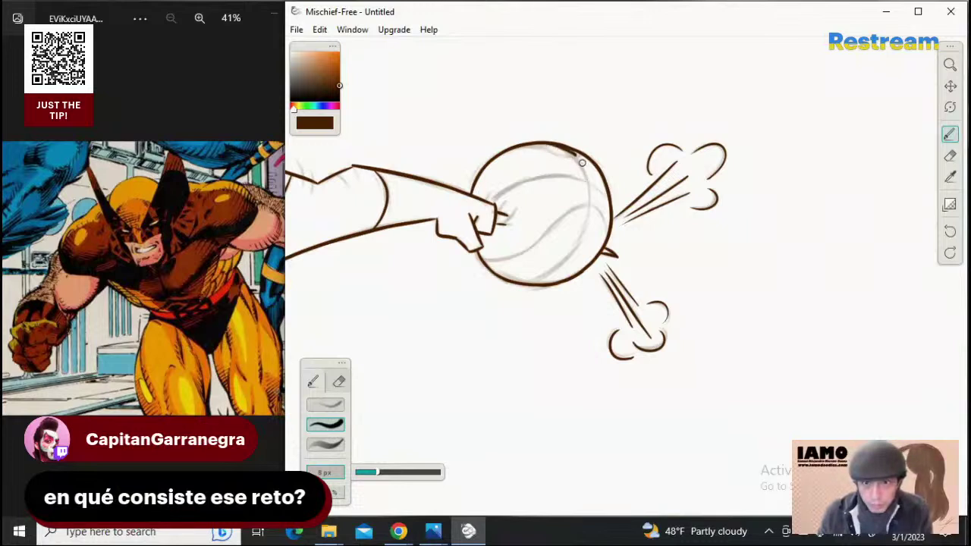
key("ctrl+z")
key("ctrl+z")
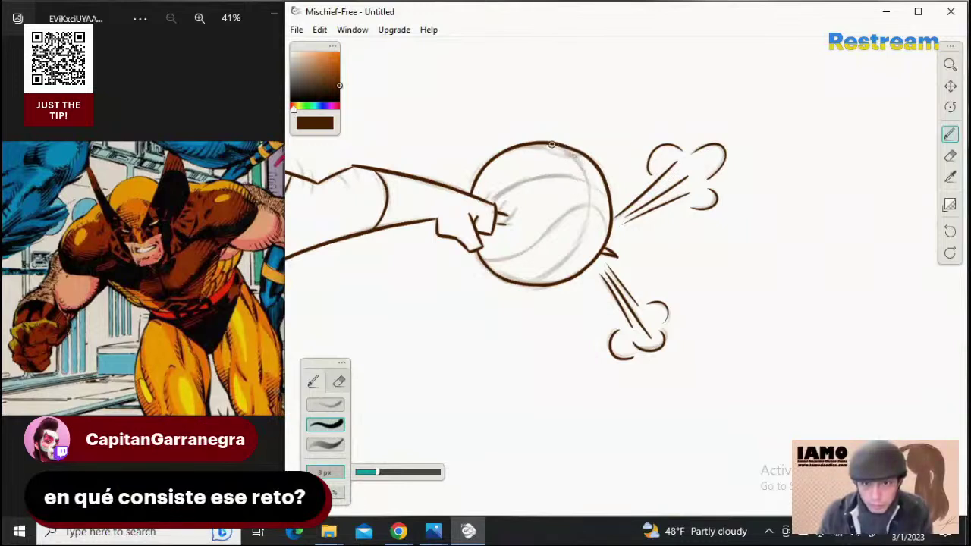
left_click_drag(549, 143, 583, 174)
key("ctrl+z")
mouse_move(549, 144)
left_mouse_down()
mouse_move(585, 172)
mouse_move(589, 208)
left_mouse_up()
key("ctrl+z")
left_click_drag(583, 163, 588, 210)
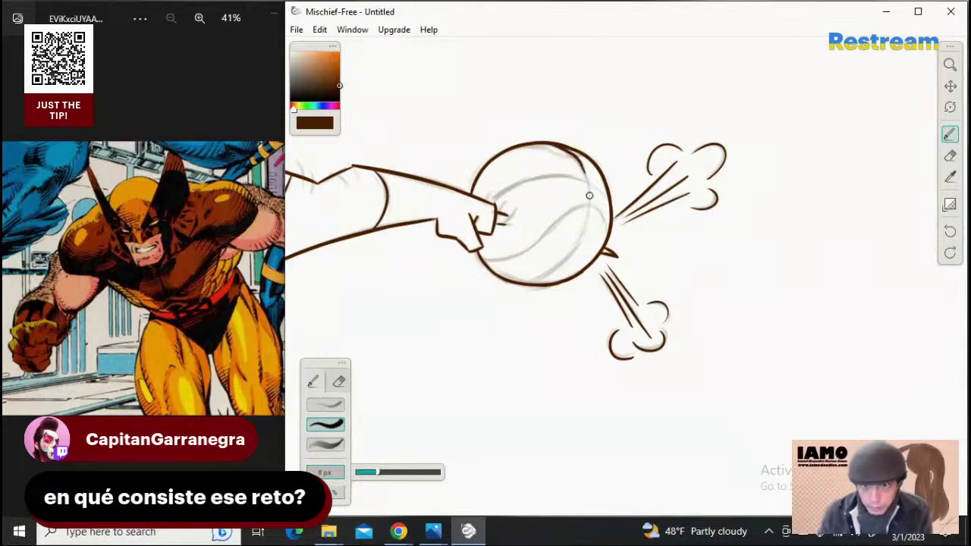
left_click_drag(588, 181, 589, 189)
key("ctrl+z")
mouse_move(544, 144)
left_mouse_down()
mouse_move(576, 161)
mouse_move(589, 187)
left_mouse_up()
key("ctrl+z")
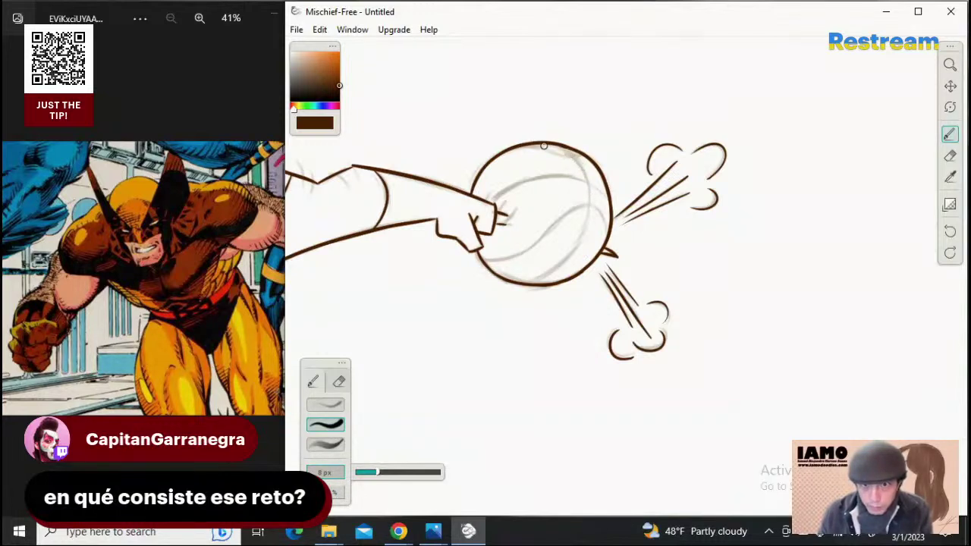
left_click_drag(540, 143, 578, 161)
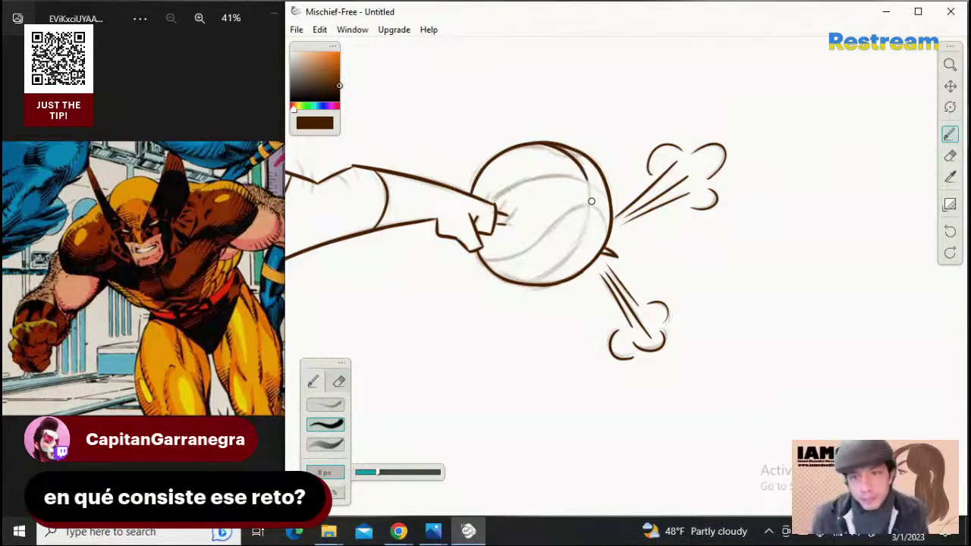
Extend the basketball's vertical curved seam down past the middle of the ball
left_click_drag(584, 163, 585, 221)
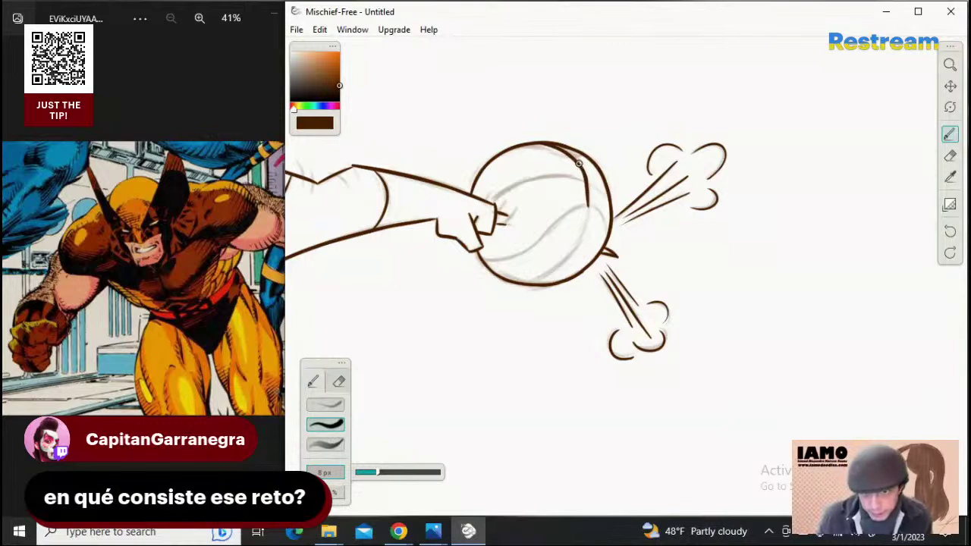
key("ctrl+z")
left_click_drag(560, 146, 592, 219)
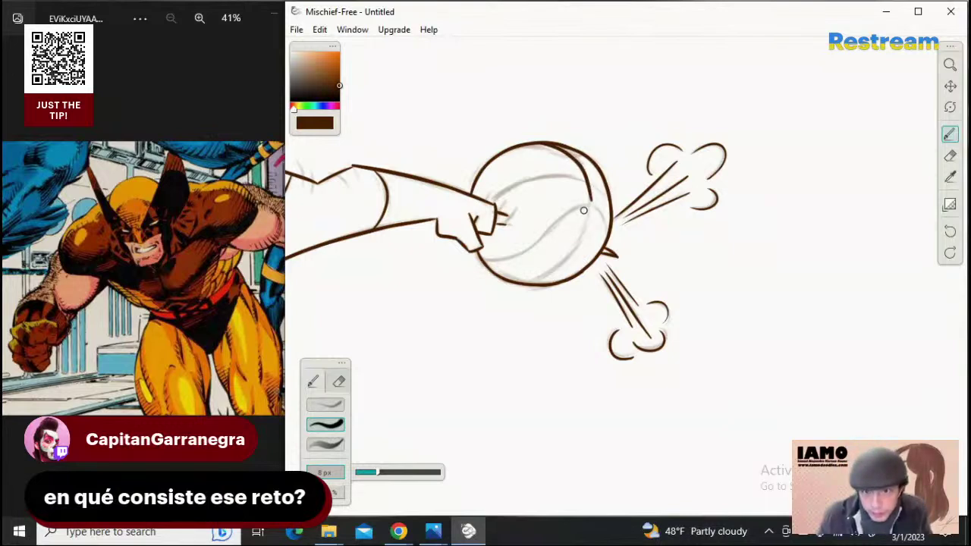
left_click_drag(591, 199, 579, 241)
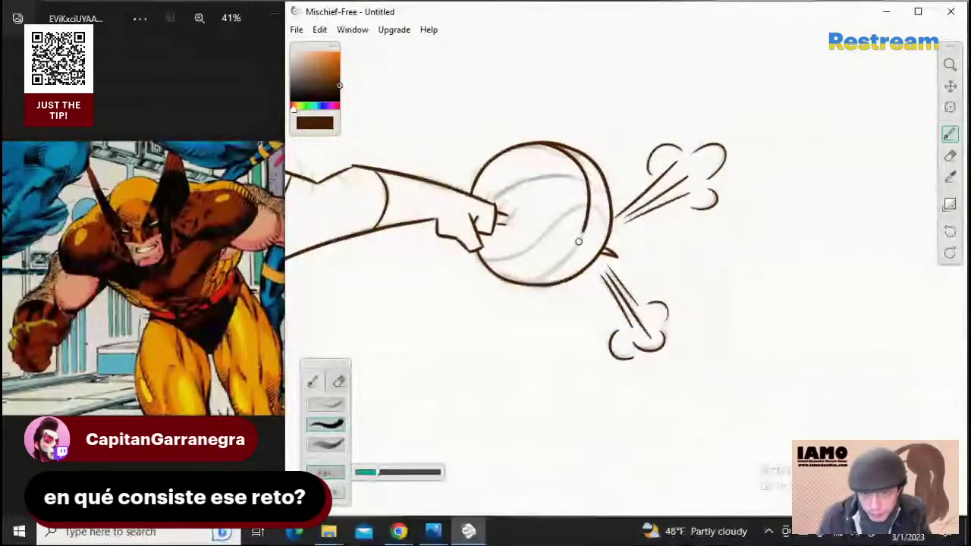
key("ctrl+z")
left_click_drag(590, 199, 577, 249)
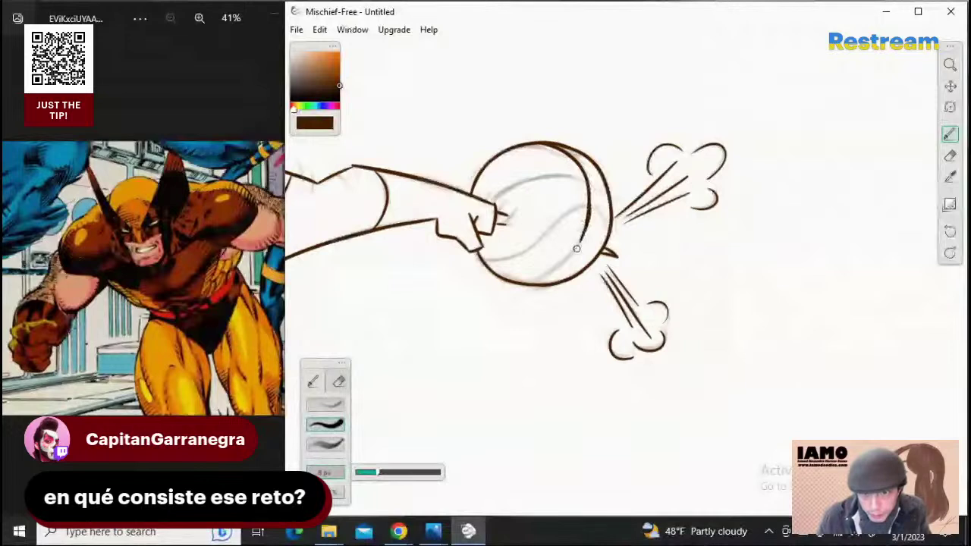
key("ctrl+z")
left_click_drag(589, 200, 574, 251)
key("ctrl+z")
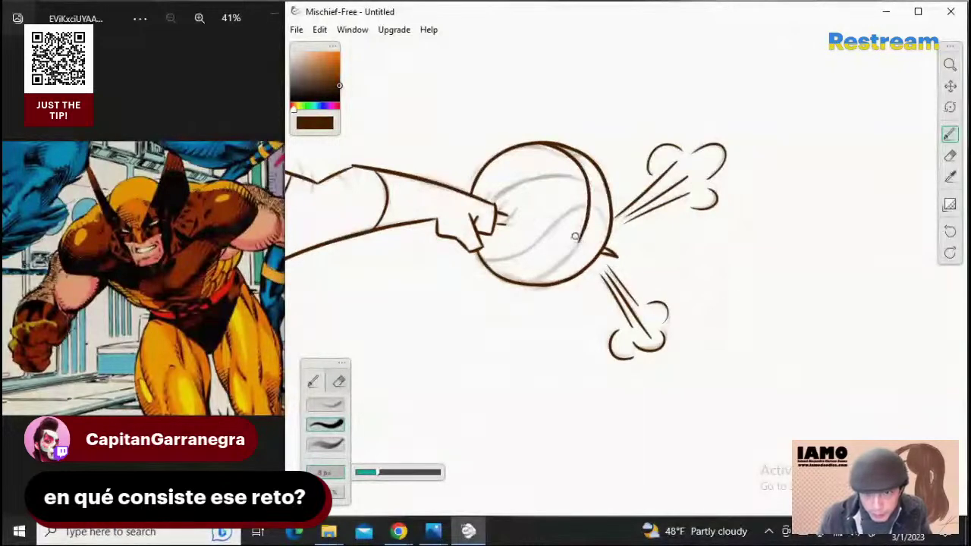
Finish the lower part of the basketball's vertical seam, curving it into the ball's bottom outline
key("ctrl+z")
mouse_move(588, 216)
left_mouse_down()
mouse_move(557, 264)
mouse_move(590, 219)
mouse_move(582, 241)
mouse_move(552, 267)
left_mouse_up()
key("ctrl+z")
key("ctrl+z")
key("ctrl+z")
left_click_drag(589, 218, 560, 265)
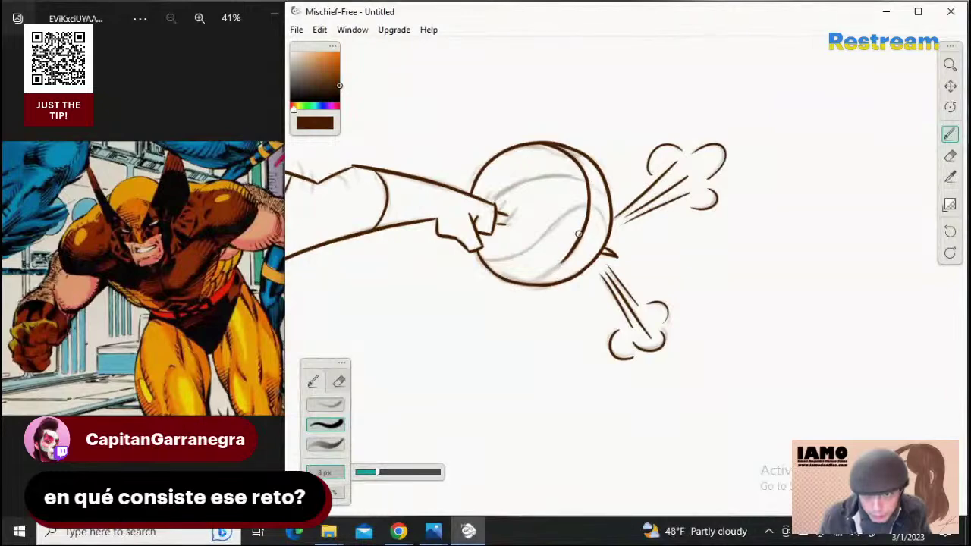
key("ctrl+z")
mouse_move(586, 226)
left_mouse_down()
mouse_move(544, 274)
mouse_move(559, 267)
mouse_move(540, 274)
left_mouse_up()
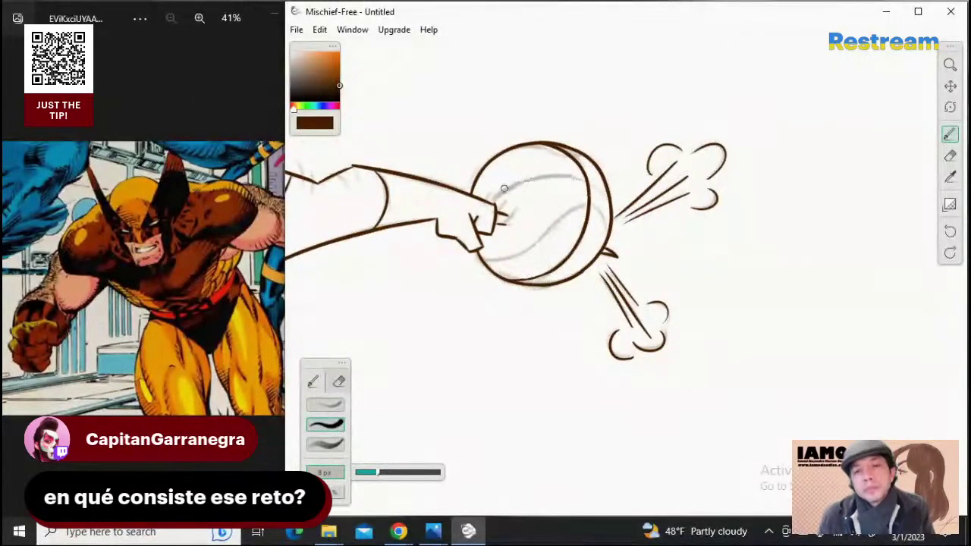
Set the brush size to 5 px and ink short crease marks around the claws piercing the basketball
key("[")
key("[")
key("[")
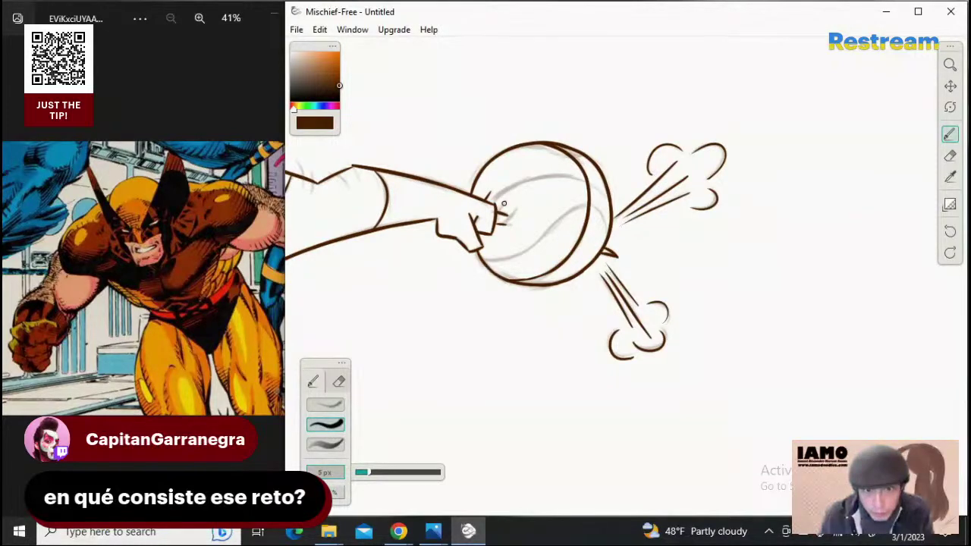
left_click_drag(507, 200, 499, 231)
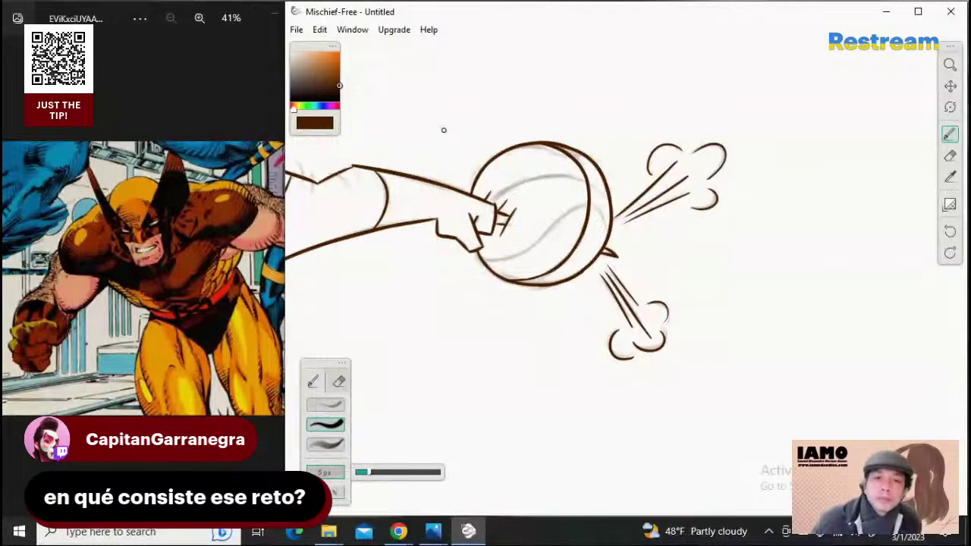
left_click_drag(444, 111, 465, 161)
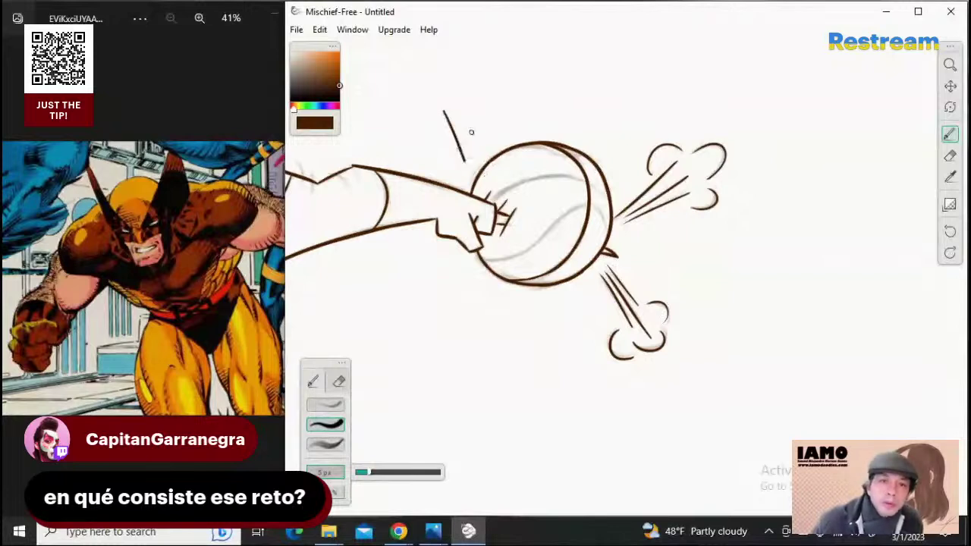
key("ctrl+z")
left_click_drag(440, 109, 464, 157)
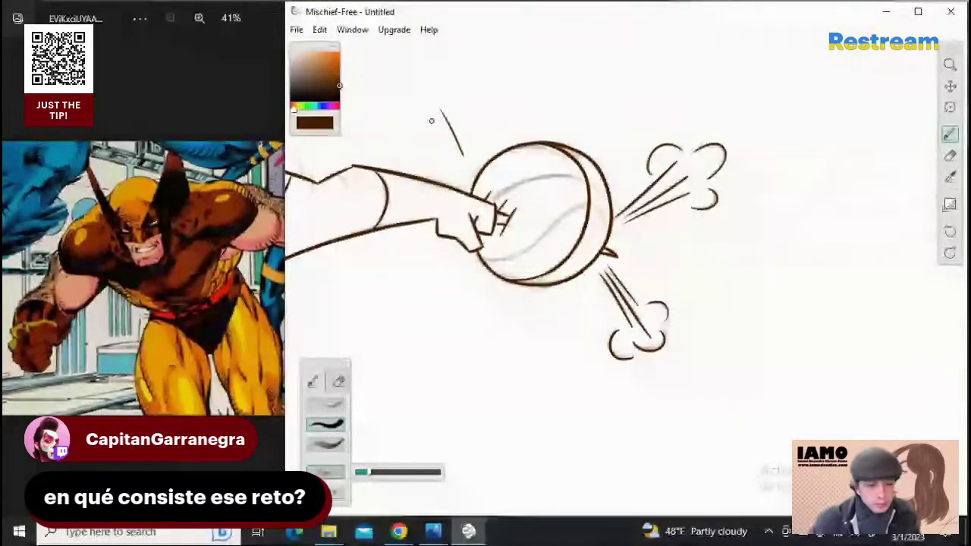
left_click_drag(434, 112, 461, 159)
key("ctrl+z")
key("ctrl+z")
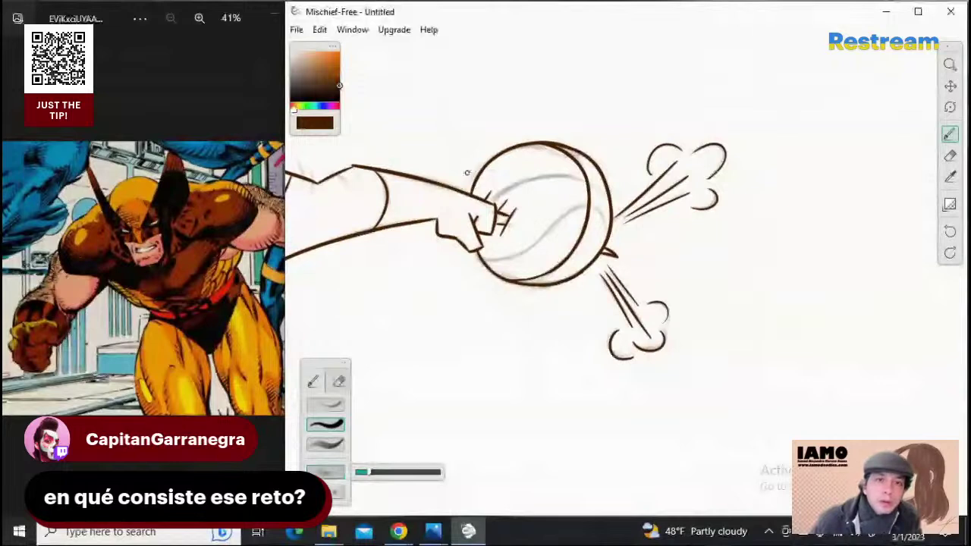
Ink thin speed lines shooting diagonally up from the ball's edge above the fist for a third air burst
left_click_drag(470, 170, 436, 111)
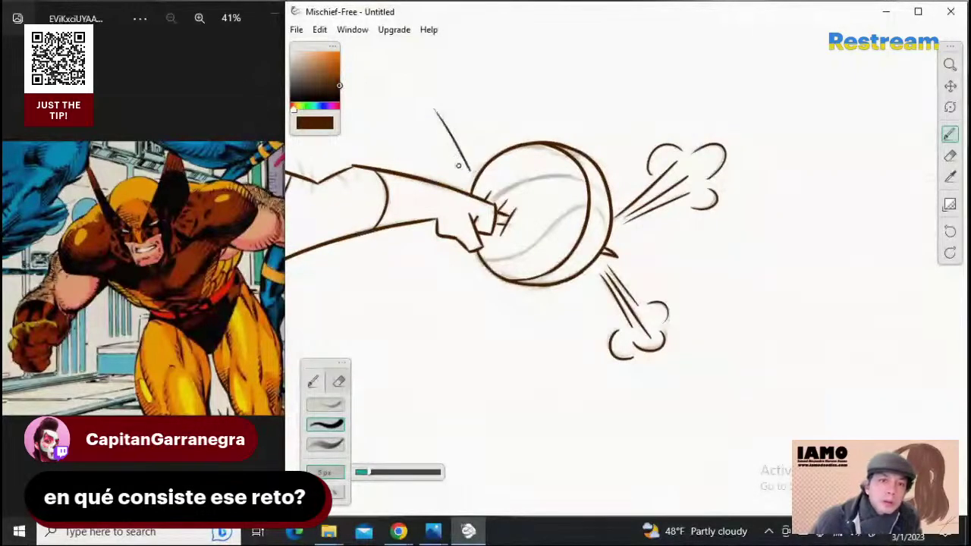
left_click_drag(467, 171, 429, 113)
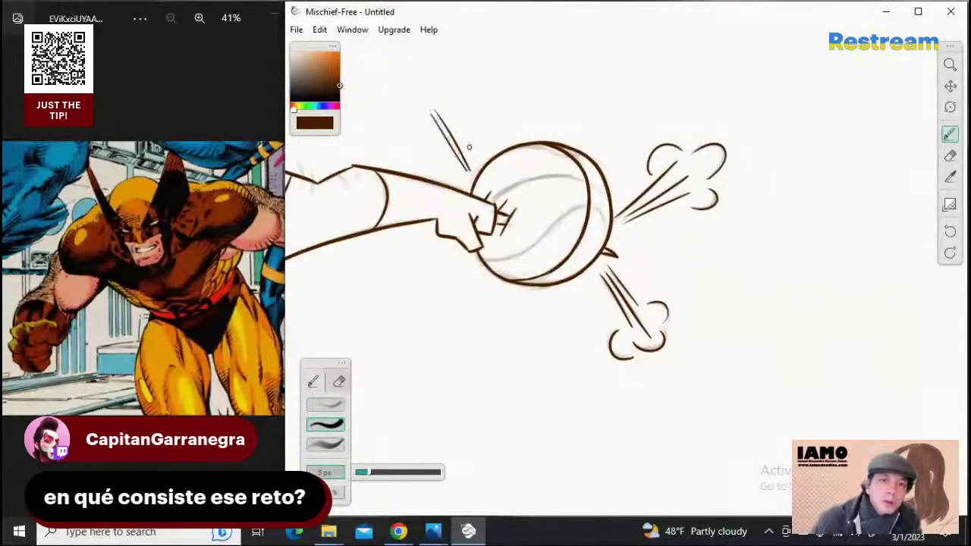
left_click_drag(473, 167, 455, 107)
key("ctrl+z")
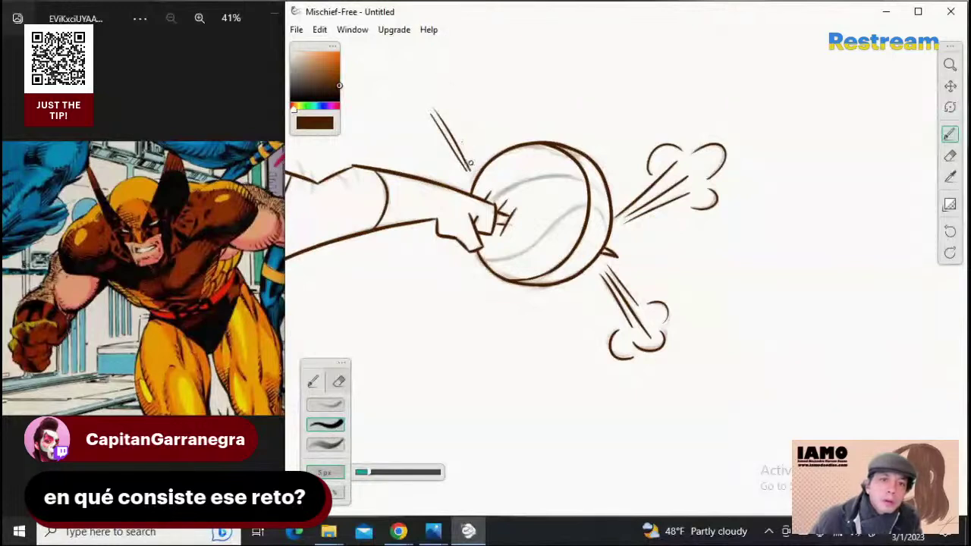
left_click_drag(469, 164, 451, 101)
key("ctrl+z")
mouse_move(472, 170)
left_mouse_down()
mouse_move(449, 97)
mouse_move(428, 101)
mouse_move(466, 106)
mouse_move(424, 130)
left_mouse_up()
key("ctrl+z")
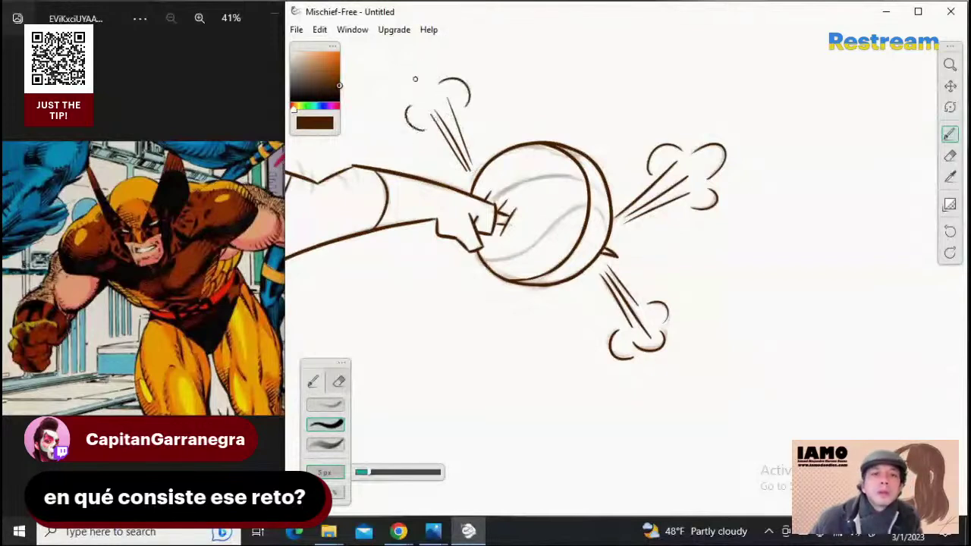
Ink the curved puff-cloud arcs at the far end of the air burst above the fist
mouse_move(410, 95)
left_mouse_down()
mouse_move(430, 69)
mouse_move(440, 81)
mouse_move(437, 89)
mouse_move(415, 70)
mouse_move(438, 85)
left_mouse_up()
key("ctrl+z")
key("ctrl+z")
key("ctrl+z")
key("ctrl+z")
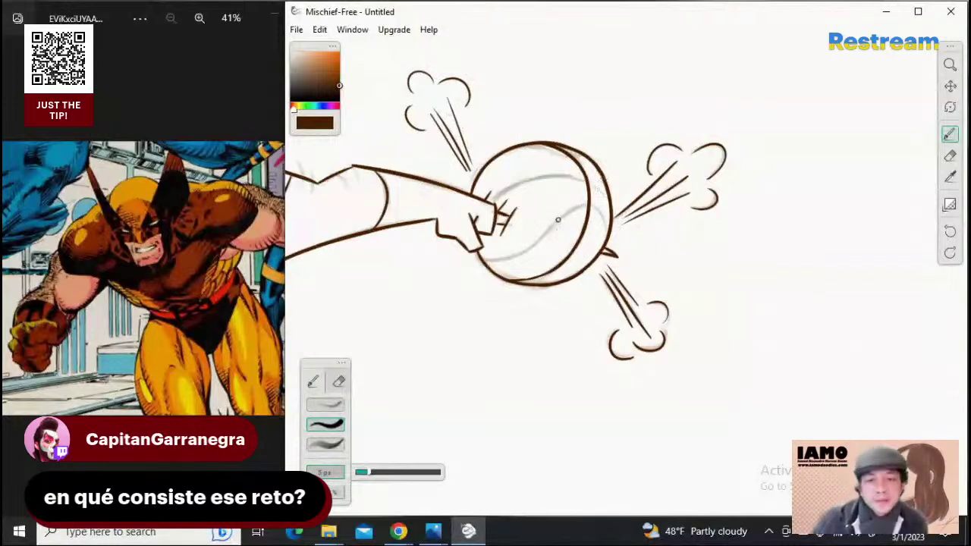
Set the brush size to 8 px and ink the start of the basketball's upper curved seam from the knuckles
key("bracketright")
key("bracketright")
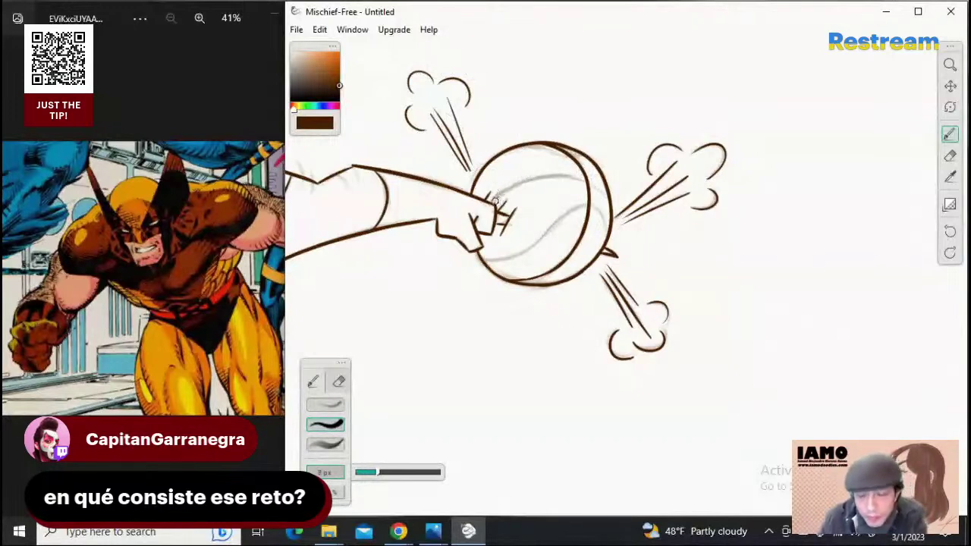
left_click_drag(495, 199, 539, 181)
key("ctrl+z")
key("ctrl+z")
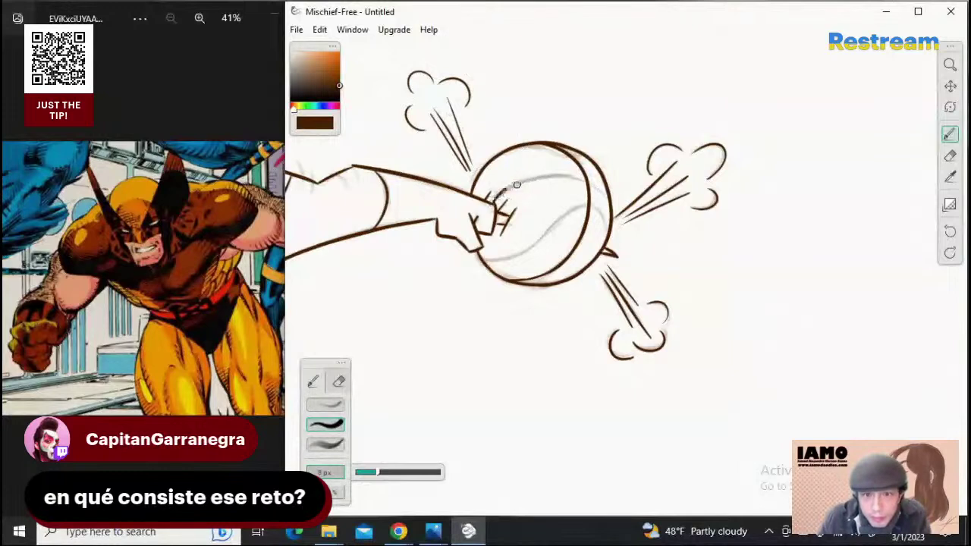
left_click_drag(492, 203, 537, 176)
key("ctrl+z")
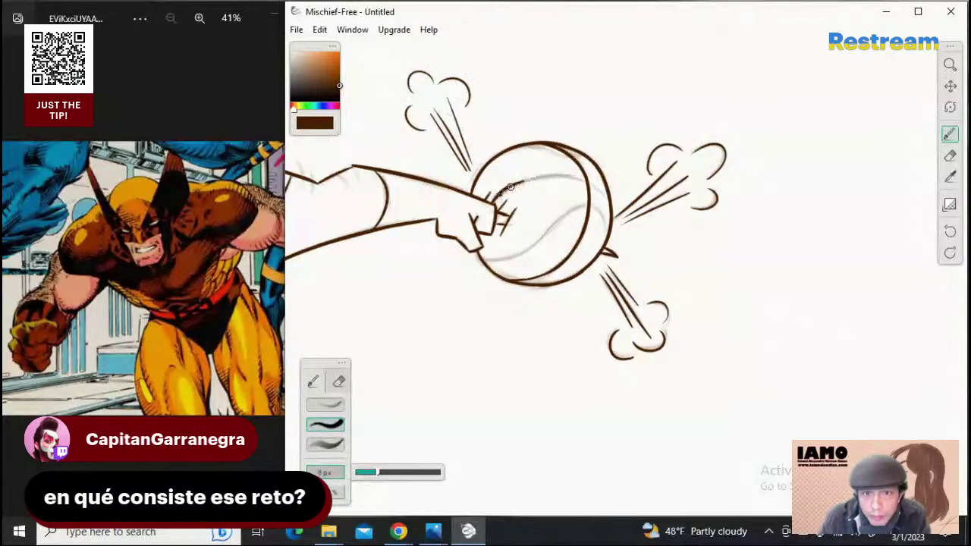
mouse_move(494, 200)
left_mouse_down()
mouse_move(544, 178)
mouse_move(578, 177)
left_mouse_up()
key("ctrl+z")
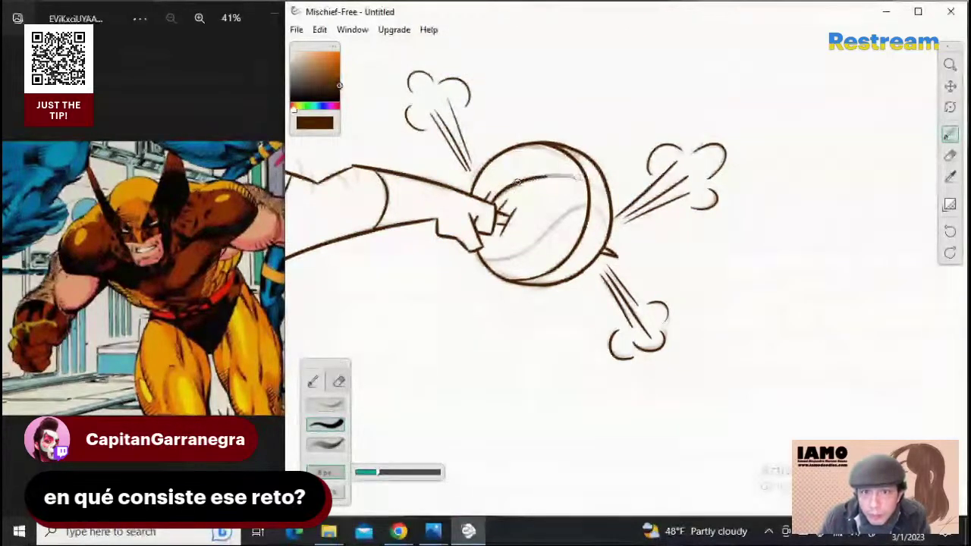
Extend the basketball's upper curved seam across the vertical seam to the ball's far edge
mouse_move(517, 182)
left_mouse_down()
mouse_move(578, 181)
mouse_move(547, 176)
mouse_move(567, 177)
mouse_move(549, 176)
mouse_move(609, 199)
mouse_move(583, 180)
mouse_move(592, 182)
mouse_move(613, 204)
mouse_move(582, 182)
mouse_move(610, 197)
left_mouse_up()
key("ctrl+z")
key("ctrl+z")
key("ctrl+z")
key("ctrl+z")
key("ctrl+z")
key("ctrl+z")
key("ctrl+z")
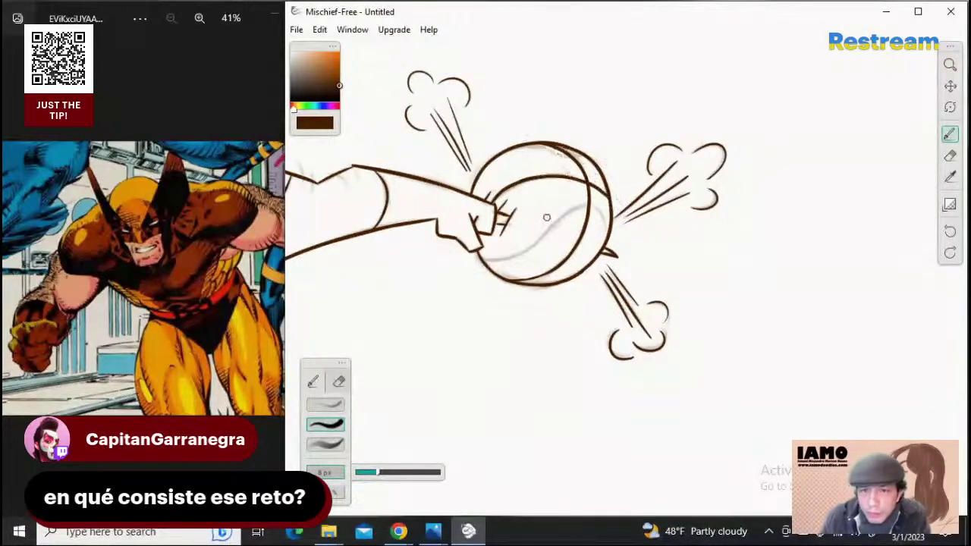
Ink the basketball's lower S-shaped seam from the outline below the fist up toward the vertical seam
mouse_move(481, 258)
left_mouse_down()
mouse_move(514, 264)
mouse_move(574, 211)
left_mouse_up()
key("ctrl+z")
key("ctrl+z")
key("ctrl+z")
key("ctrl+z")
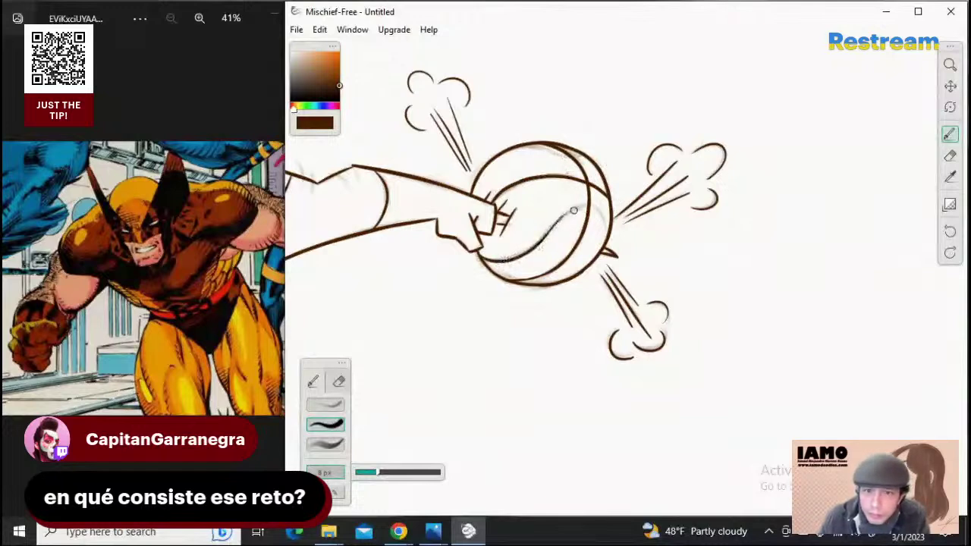
key("ctrl+z")
left_click_drag(537, 243, 571, 210)
key("ctrl+z")
left_click_drag(538, 242, 573, 209)
key("ctrl+z")
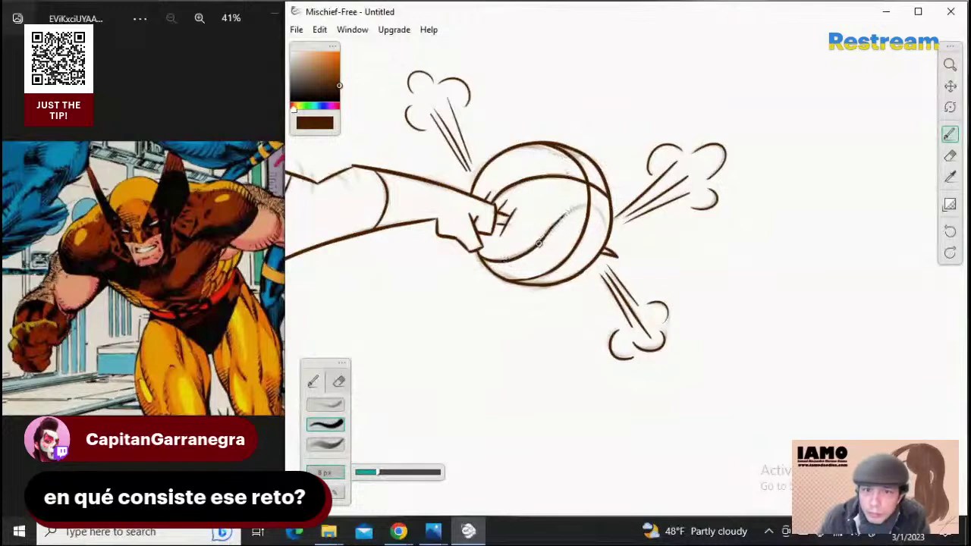
Continue the basketball's lower seam over the vertical seam and curve it down into the far edge
mouse_move(539, 244)
left_mouse_down()
mouse_move(576, 207)
mouse_move(609, 230)
left_mouse_up()
key("ctrl+z")
key("ctrl+z")
key("ctrl+z")
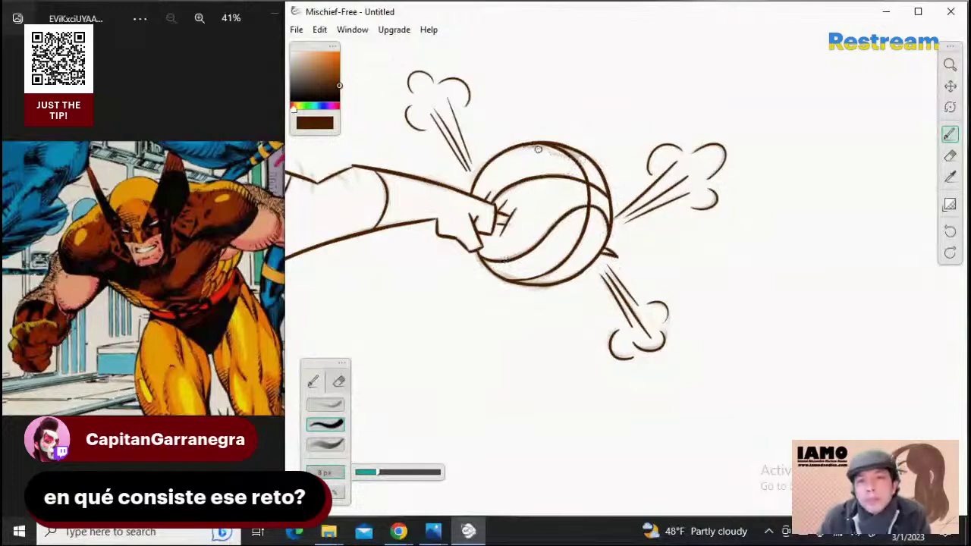
Ink a shallow curved seam just inside the basketball's top outline, crossing the upper end of the vertical seam
mouse_move(538, 150)
left_mouse_down()
mouse_move(506, 152)
mouse_move(585, 154)
left_mouse_up()
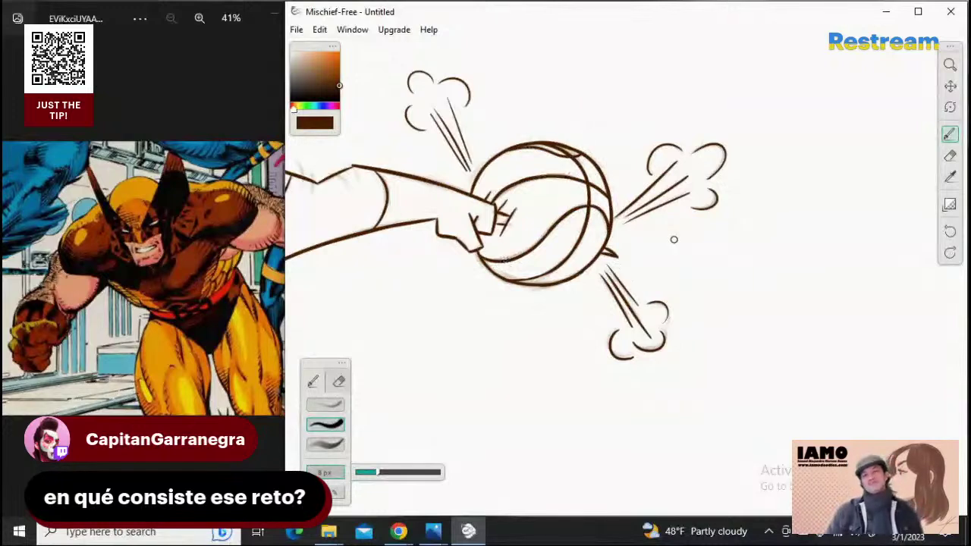
key("ctrl+z")
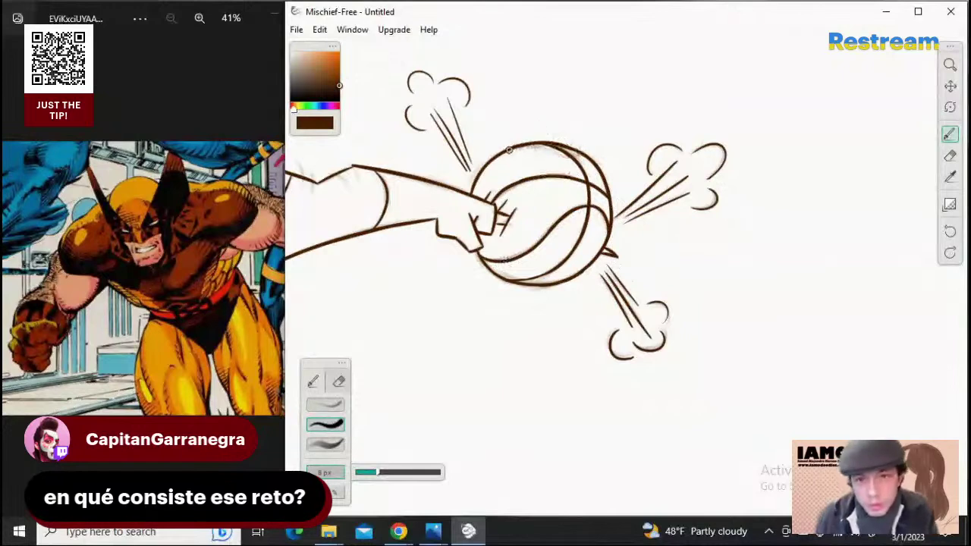
mouse_move(505, 151)
left_mouse_down()
mouse_move(534, 144)
mouse_move(582, 157)
left_mouse_up()
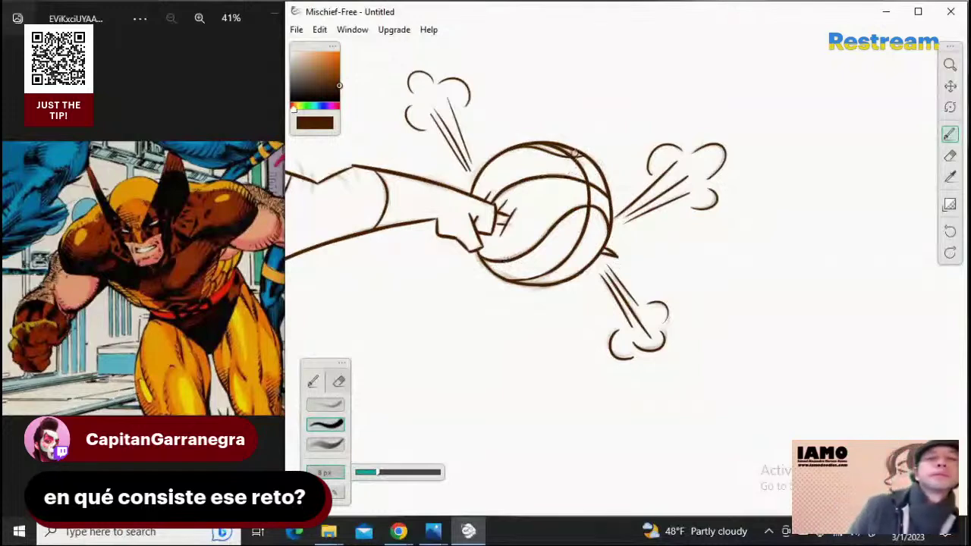
key("ctrl+z")
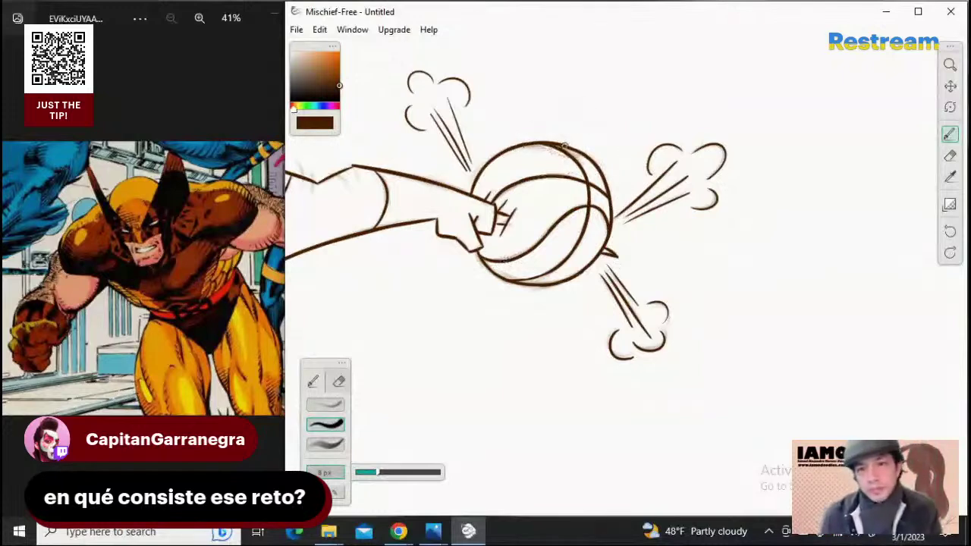
mouse_move(536, 146)
left_mouse_down()
mouse_move(512, 145)
mouse_move(585, 155)
left_mouse_up()
key("ctrl+z")
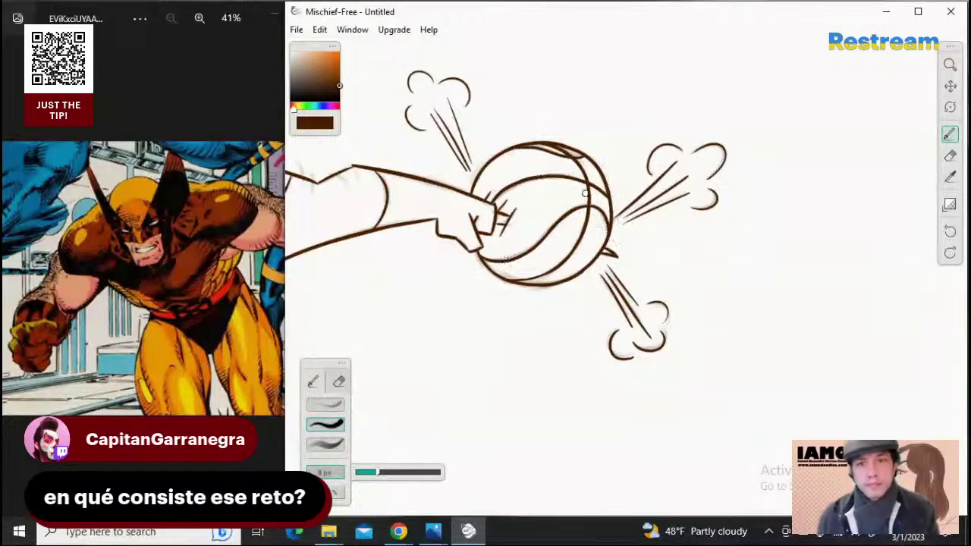
key("ctrl+z")
left_click_drag(517, 149, 586, 157)
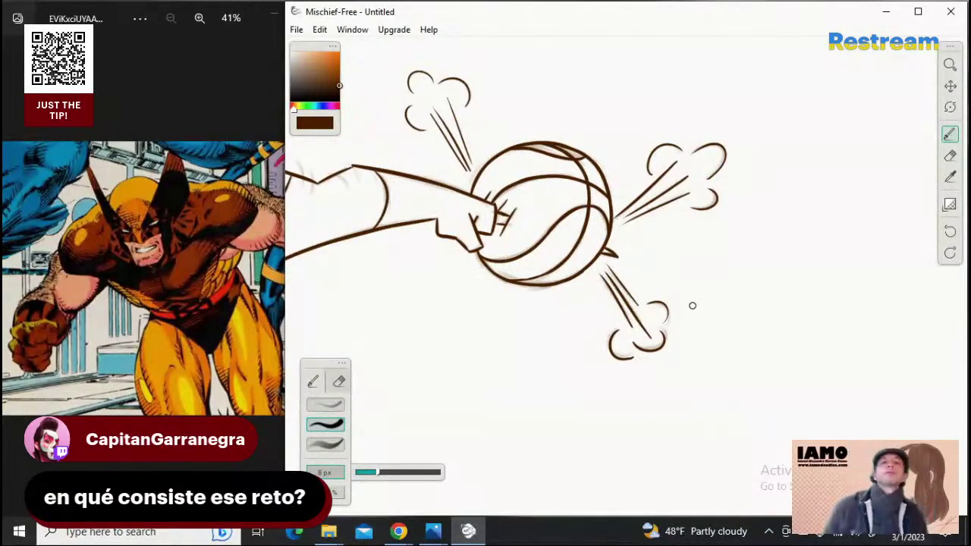
Examine the whole inked figure, from the jersey and legs to the outstretched arm and punctured ball
left_click(950, 65)
left_click_drag(726, 159, 805, 237)
scroll(828, 263, "down", 1)
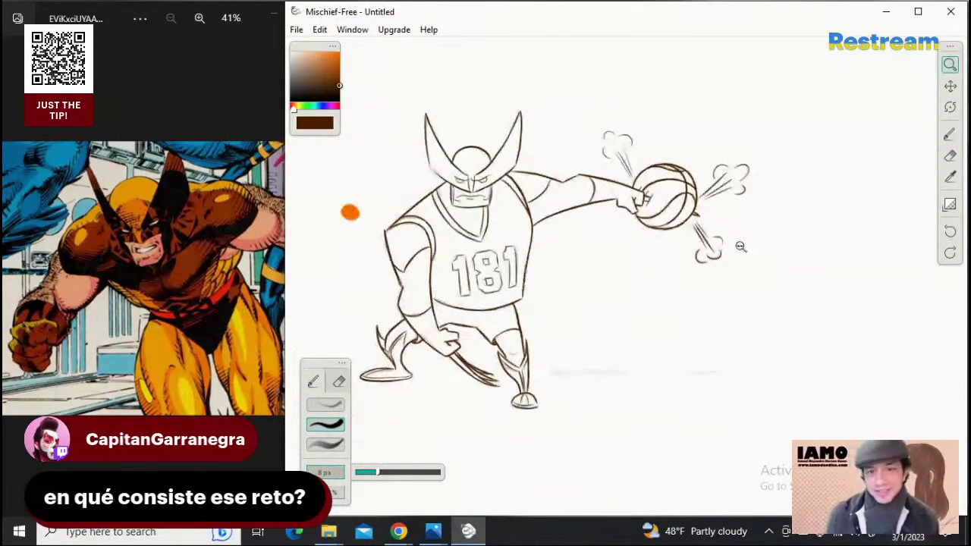
scroll(741, 245, "down", 1)
left_click_drag(502, 334, 578, 324)
left_click_drag(757, 327, 781, 319)
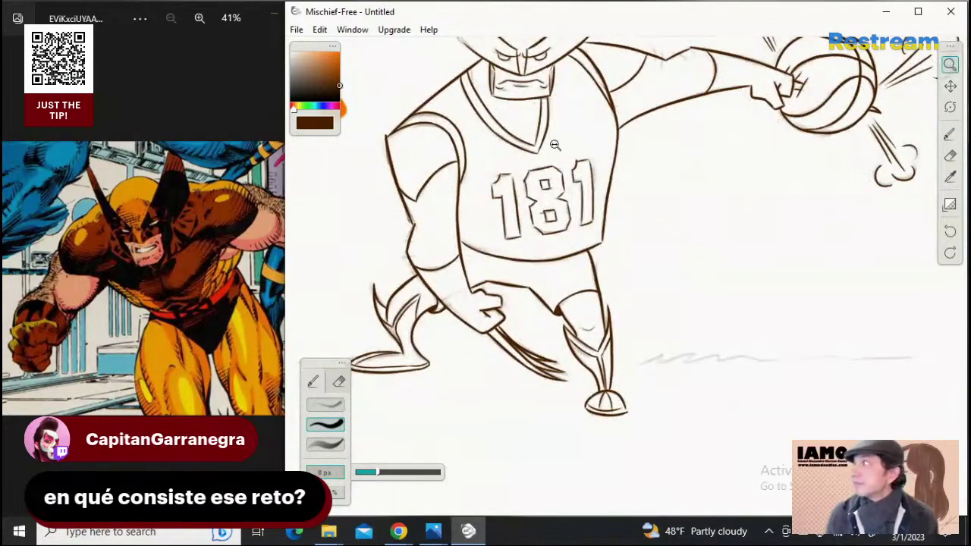
left_click_drag(654, 133, 687, 131)
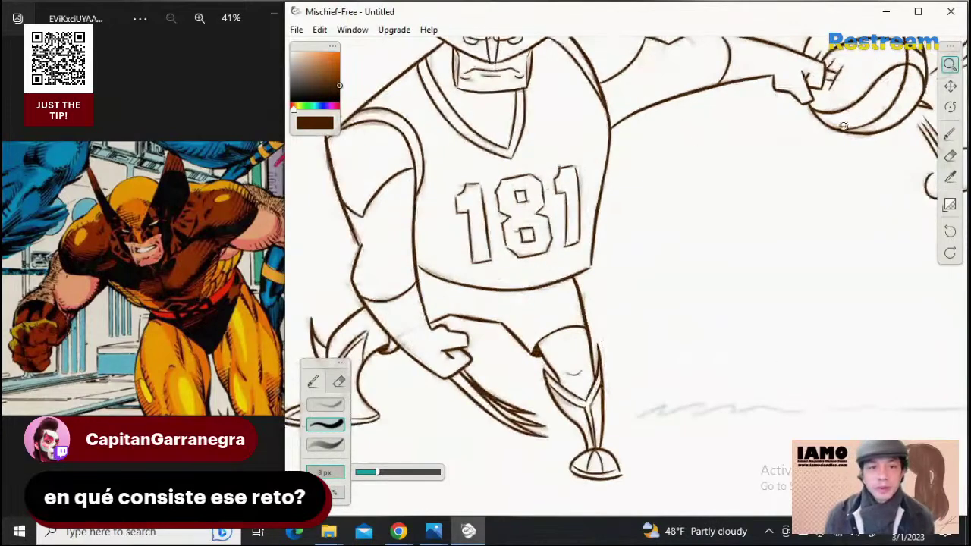
left_click(951, 88)
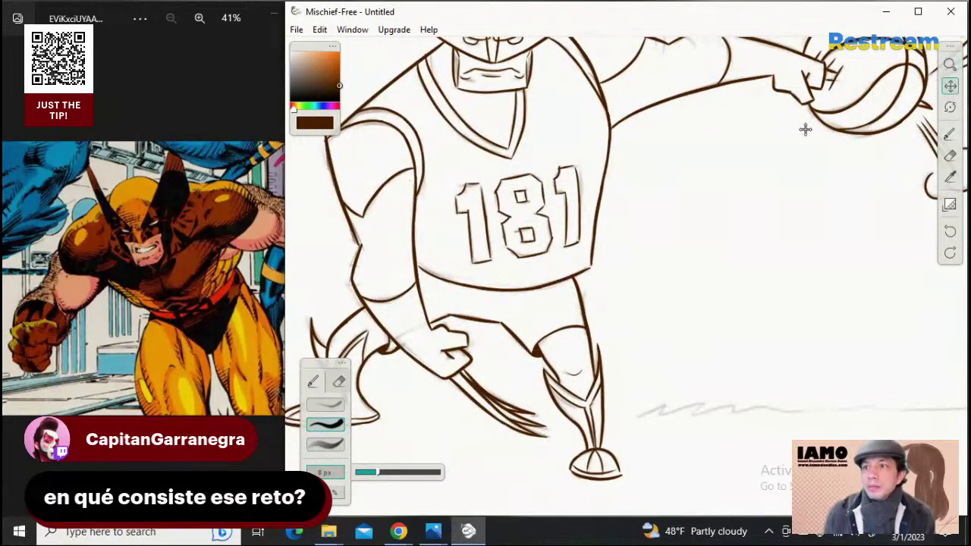
left_click_drag(805, 128, 720, 253)
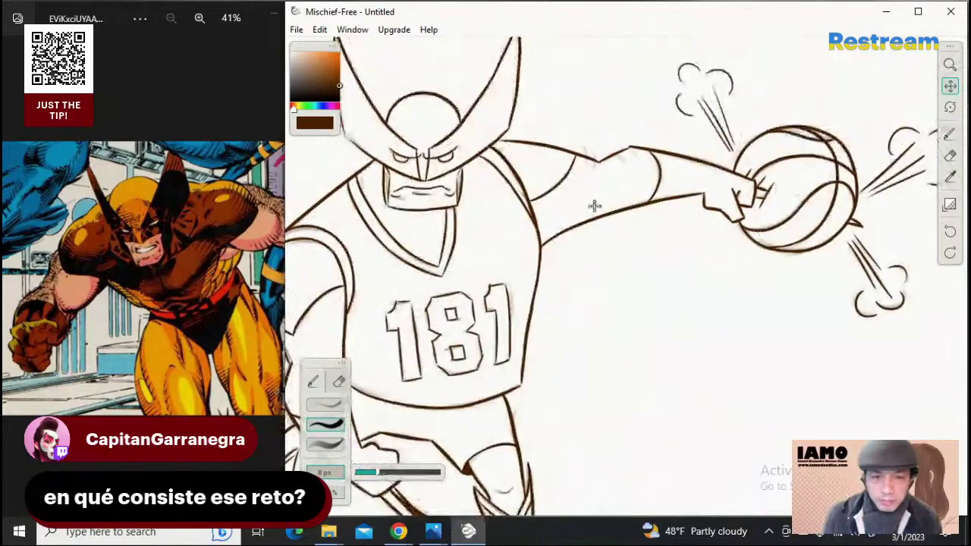
left_click(333, 420)
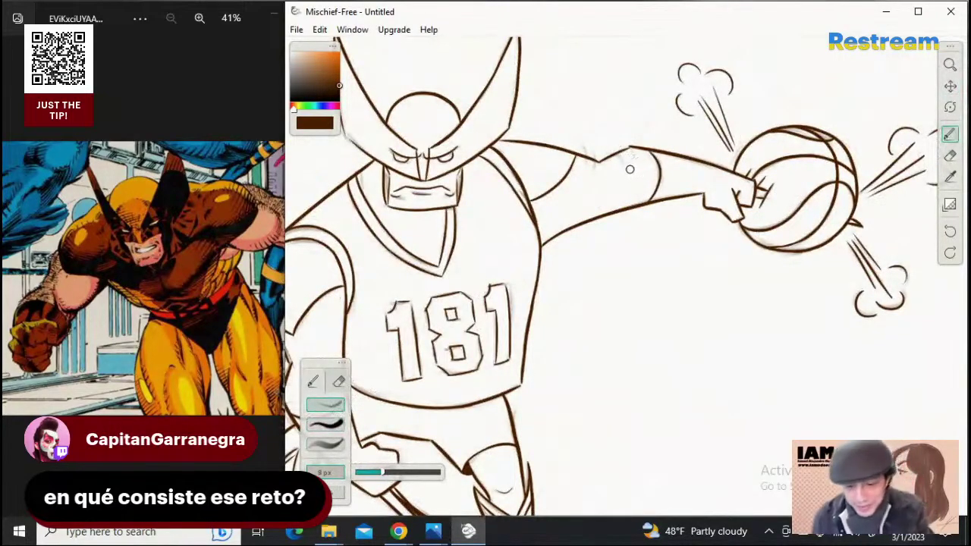
key("[")
key("[")
key("bracketleft")
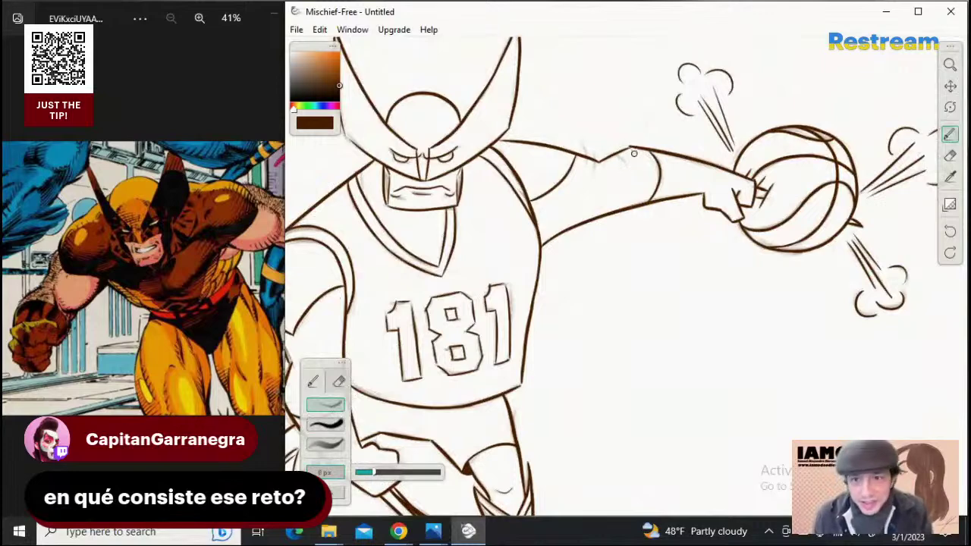
key("ctrl+z")
left_click_drag(623, 139, 637, 160)
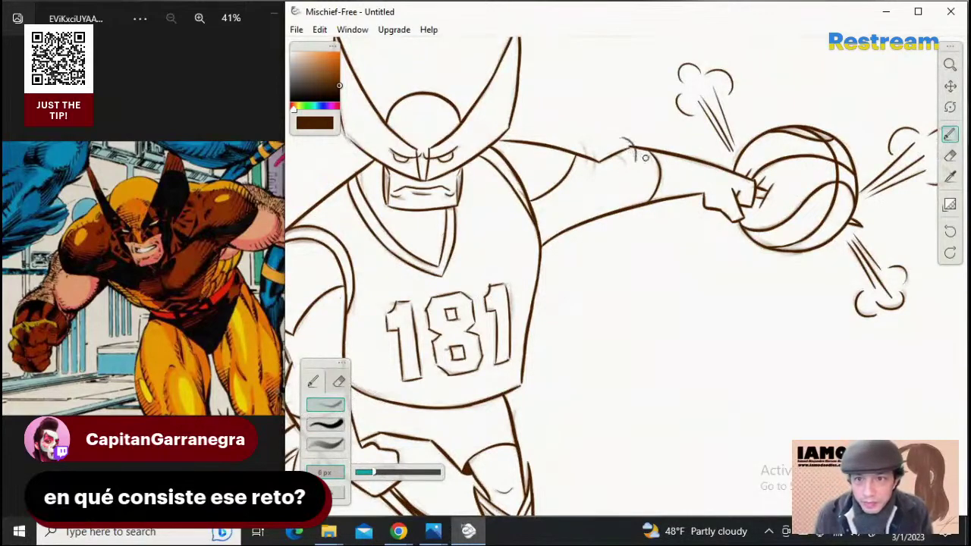
key("ctrl+z")
left_click(324, 425)
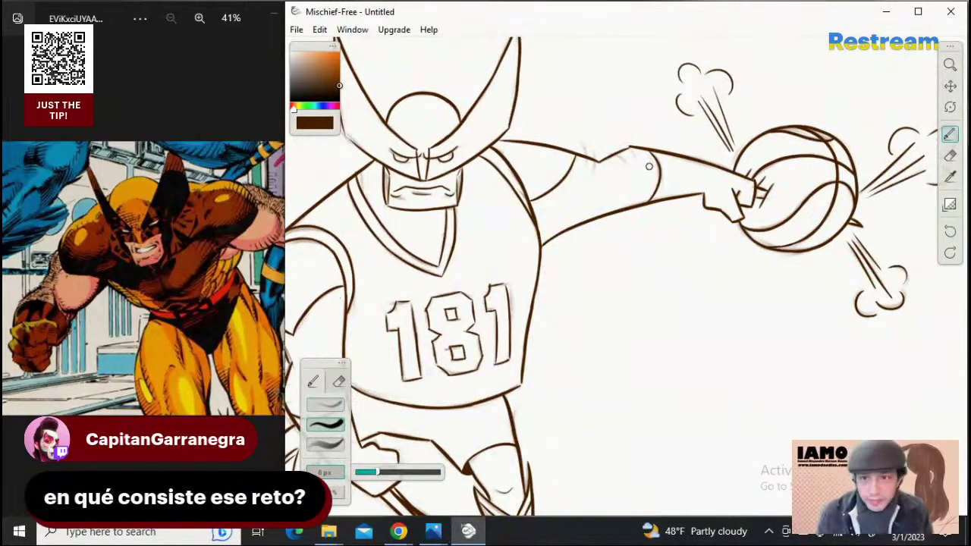
Set the brush to 6 px and ink short hair ticks along the upper edge of the outstretched arm around the elbow
key("bracketleft")
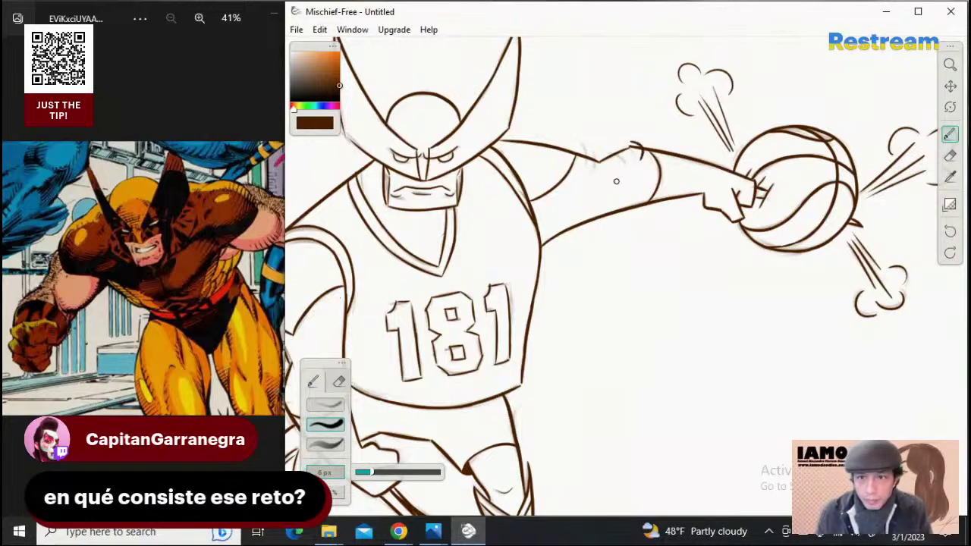
left_click_drag(629, 142, 642, 160)
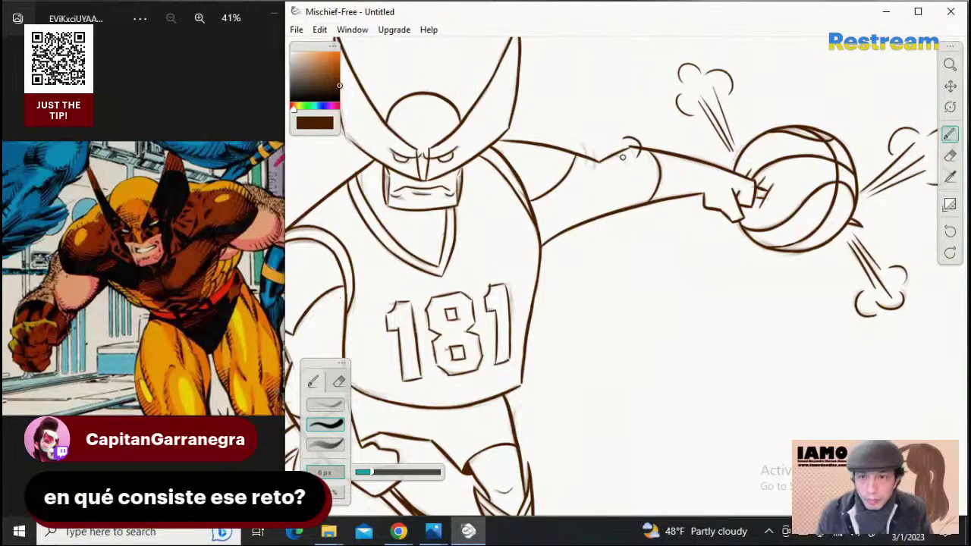
left_click_drag(641, 155, 629, 153)
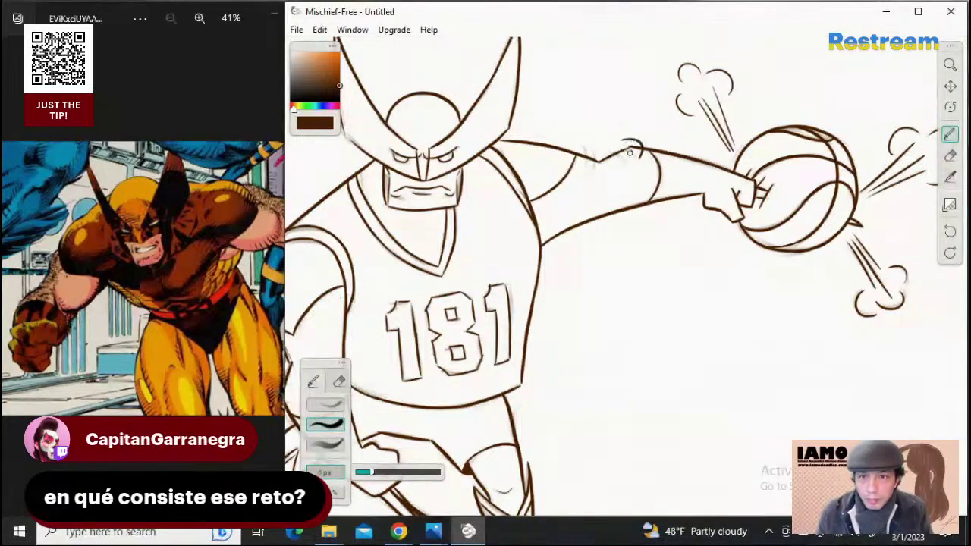
key("ctrl+z")
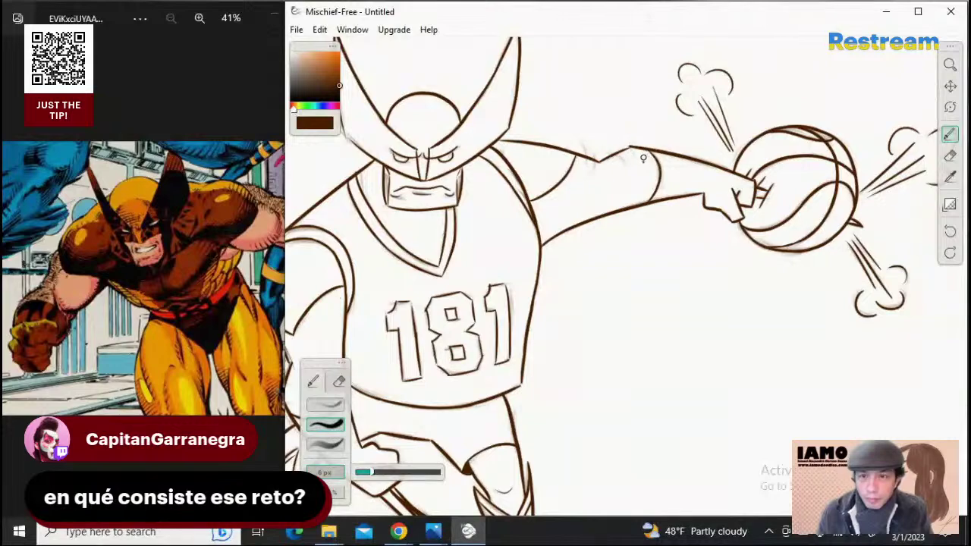
mouse_move(644, 160)
left_mouse_down()
mouse_move(616, 165)
mouse_move(651, 153)
mouse_move(650, 161)
mouse_move(622, 137)
mouse_move(618, 171)
mouse_move(637, 152)
mouse_move(645, 162)
mouse_move(624, 140)
mouse_move(629, 161)
mouse_move(606, 149)
mouse_move(628, 170)
mouse_move(582, 144)
mouse_move(609, 153)
mouse_move(590, 169)
mouse_move(601, 149)
left_mouse_up()
key("ctrl+z")
key("ctrl+z")
key("ctrl+z")
key("ctrl+z")
key("ctrl+z")
key("ctrl+z")
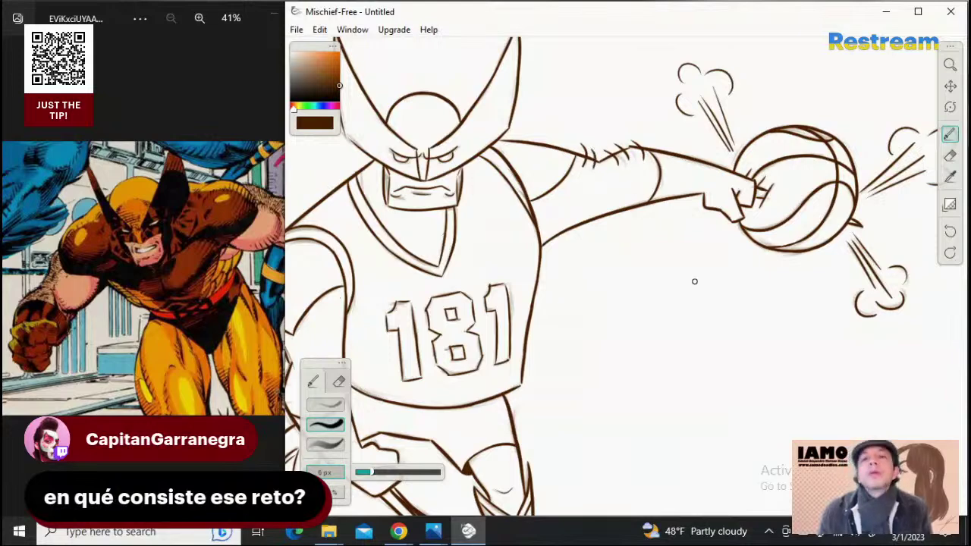
Set the brush to 4 px and ink short hair ticks along the outer edge of the lowered arm around the elbow
left_click(950, 64)
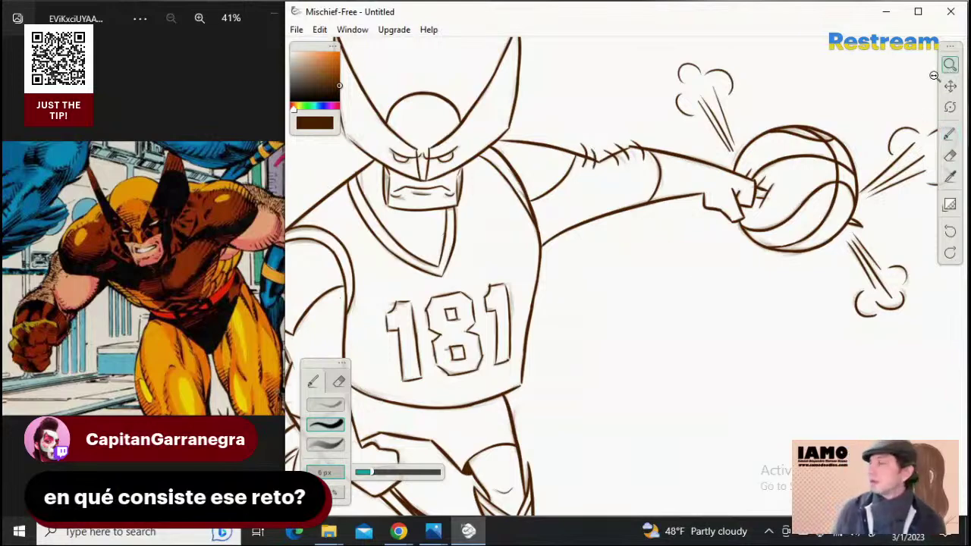
left_click_drag(750, 227, 793, 261)
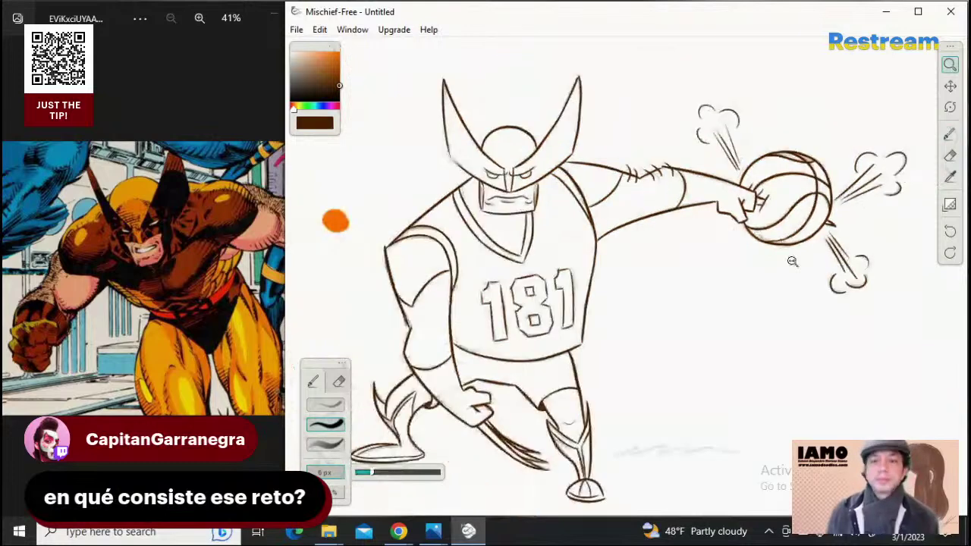
left_click(951, 86)
mouse_move(664, 304)
left_mouse_down()
mouse_move(777, 213)
mouse_move(758, 194)
left_mouse_up()
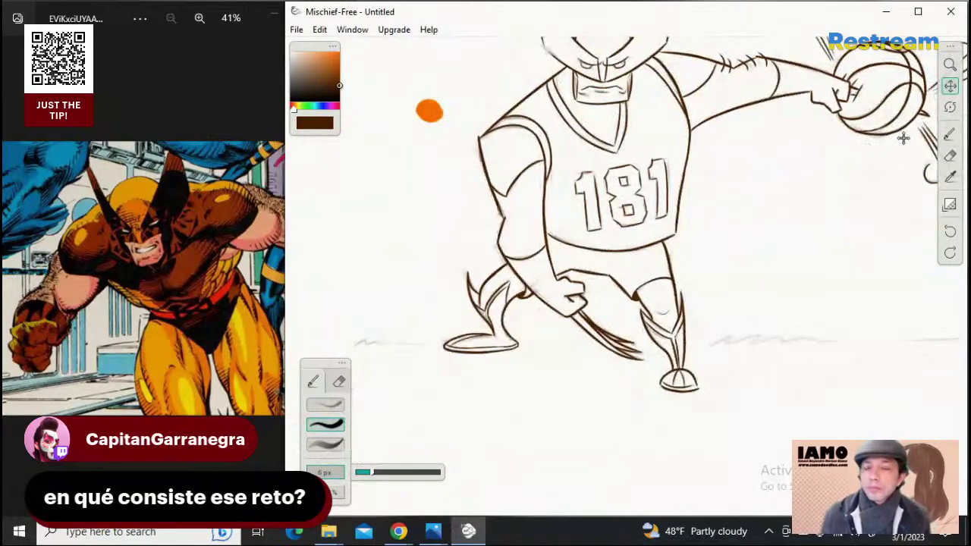
left_click(950, 154)
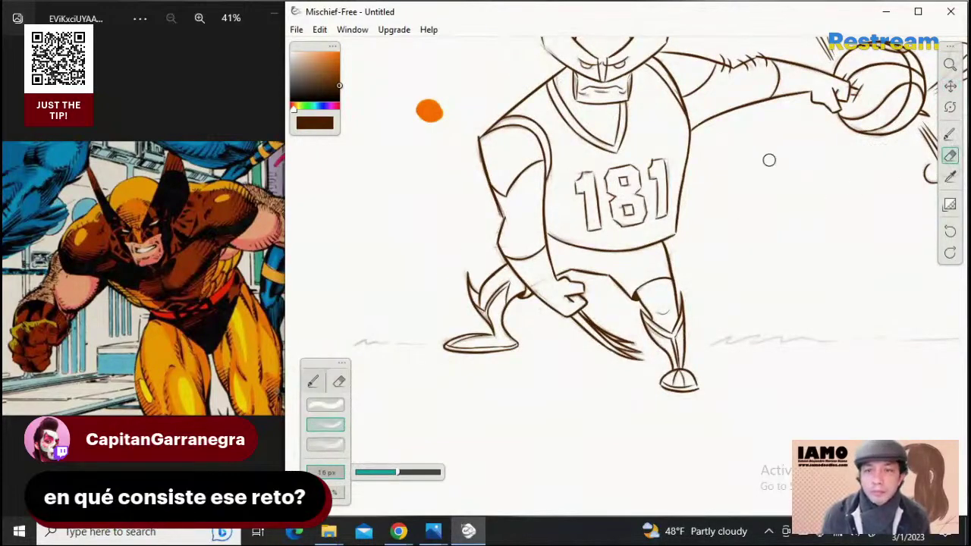
left_click(950, 135)
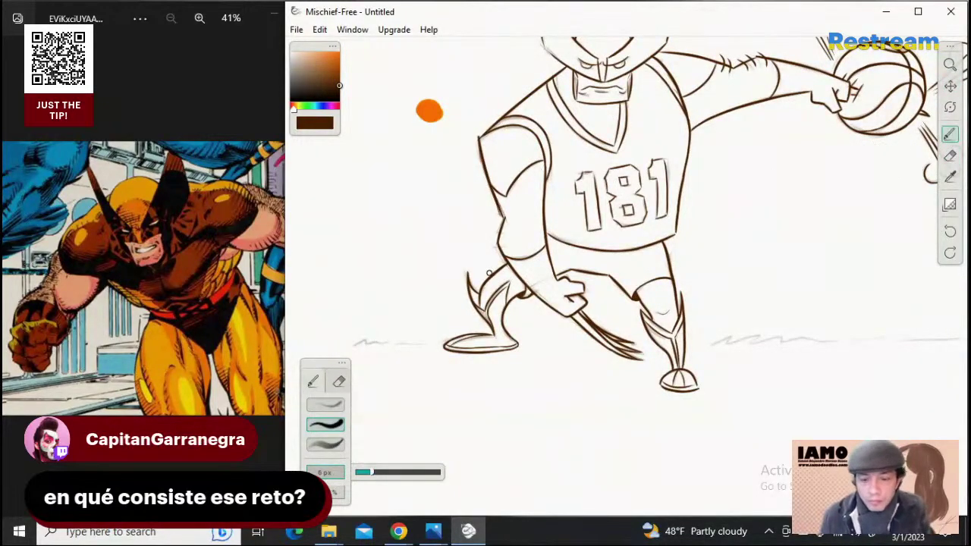
key("bracketleft")
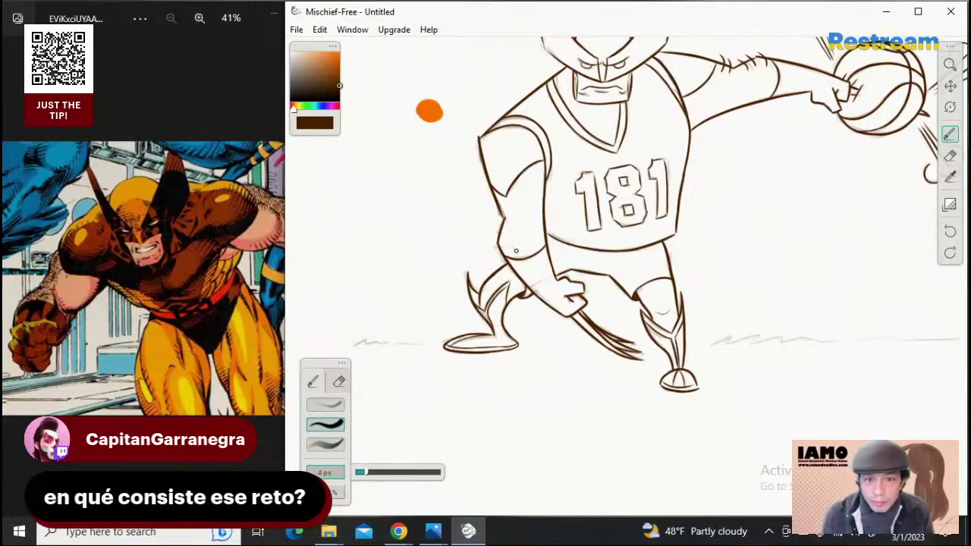
mouse_move(514, 251)
left_mouse_down()
mouse_move(540, 241)
mouse_move(486, 232)
mouse_move(521, 237)
mouse_move(493, 223)
left_mouse_up()
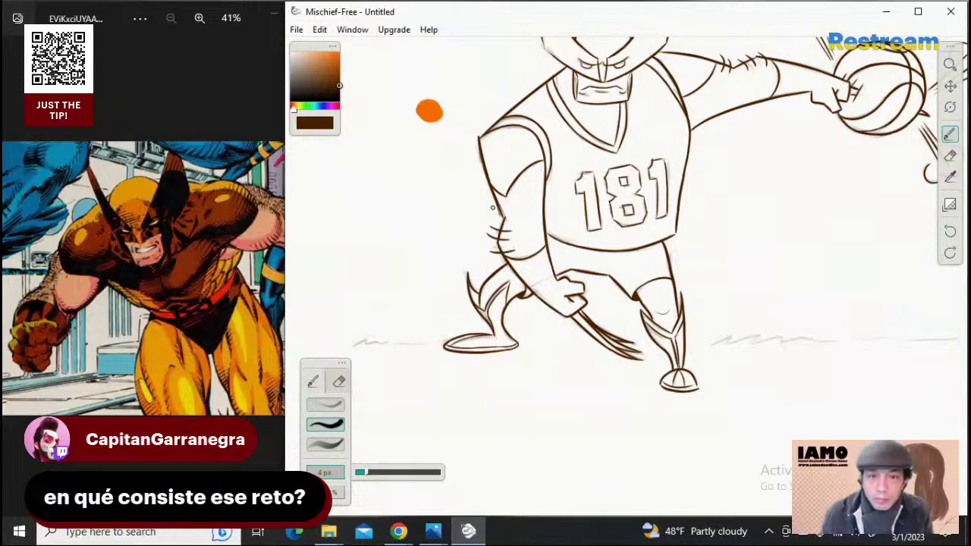
mouse_move(513, 207)
left_mouse_down()
mouse_move(487, 208)
mouse_move(484, 198)
left_mouse_up()
key("ctrl+z")
key("ctrl+z")
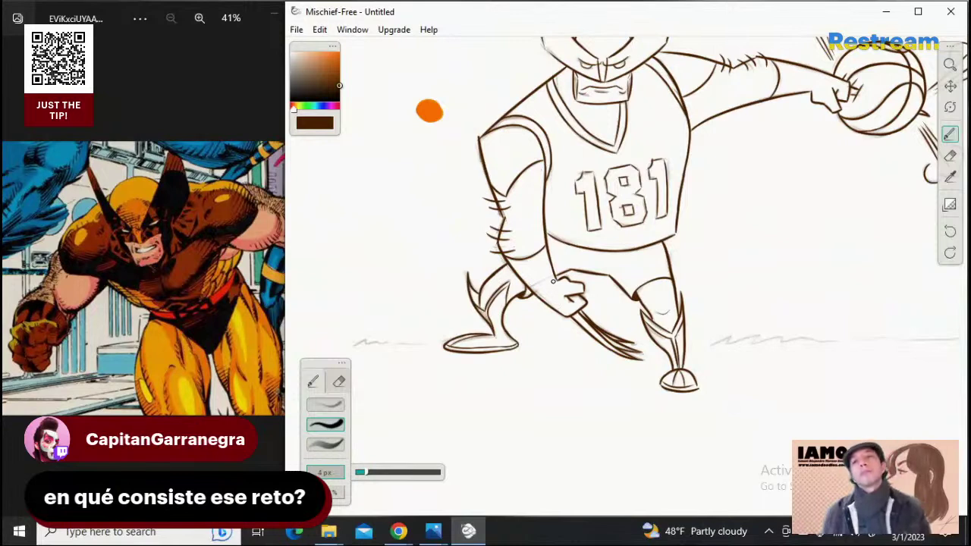
Undo the hair ticks on the lowered arm and redraw them as curved ticks along its outer edge
key("ctrl+z")
key("ctrl+z")
key("ctrl+z")
key("ctrl+z")
key("ctrl+z")
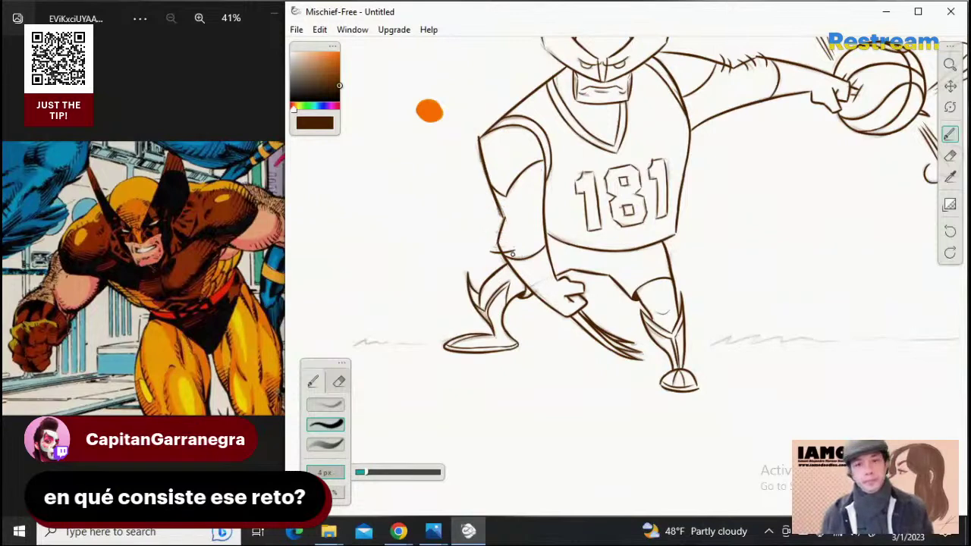
mouse_move(512, 251)
left_mouse_down()
mouse_move(491, 247)
mouse_move(494, 227)
left_mouse_up()
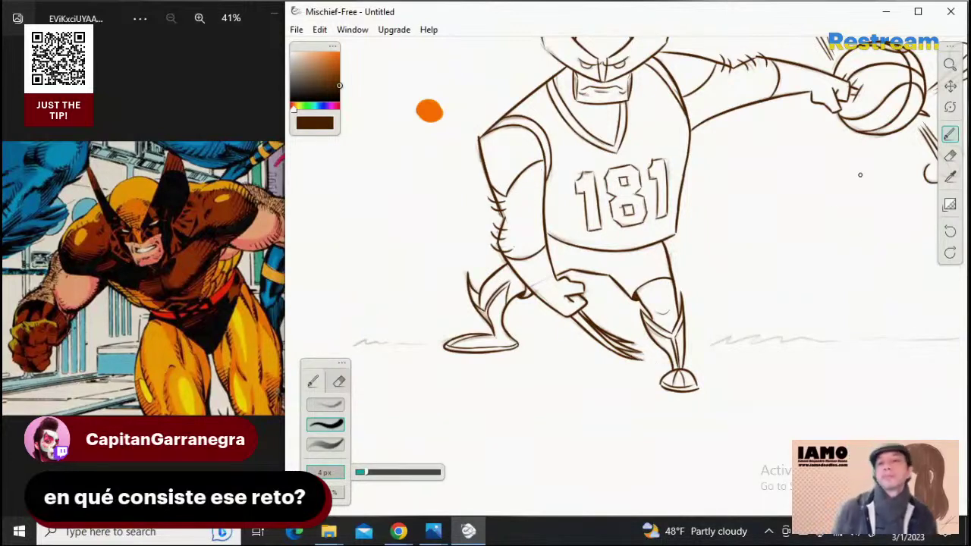
Try to ink the first jagged strokes of the ground line beside the front foot with the 4 px brush
left_click(950, 66)
left_click_drag(756, 260, 789, 247)
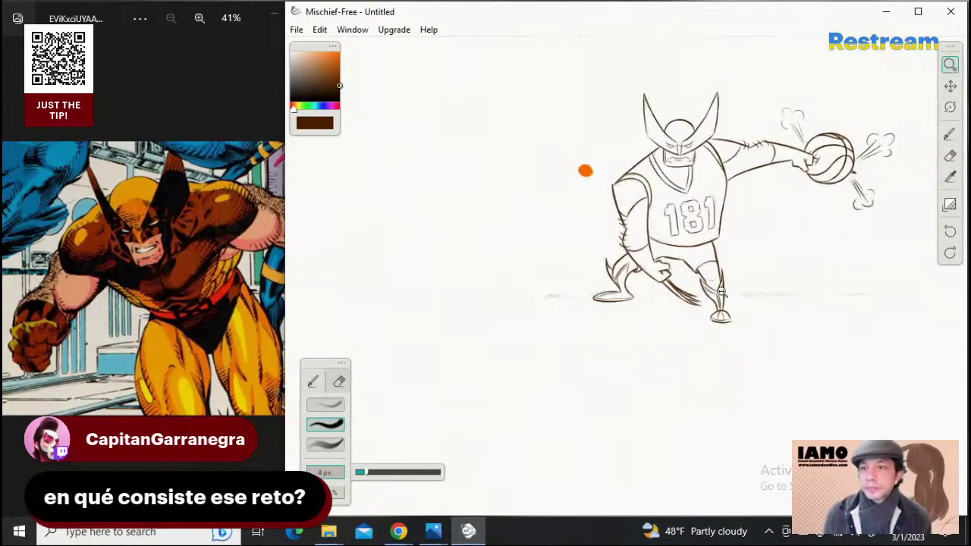
mouse_move(720, 292)
left_mouse_down()
mouse_move(624, 291)
mouse_move(737, 263)
left_mouse_up()
left_click(950, 88)
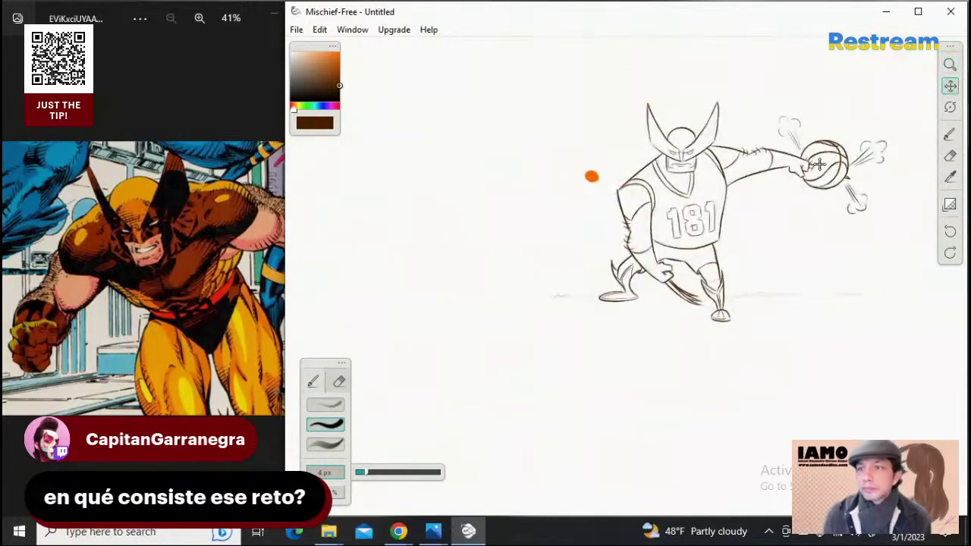
mouse_move(783, 179)
left_mouse_down()
mouse_move(649, 166)
mouse_move(654, 173)
left_mouse_up()
left_click(950, 64)
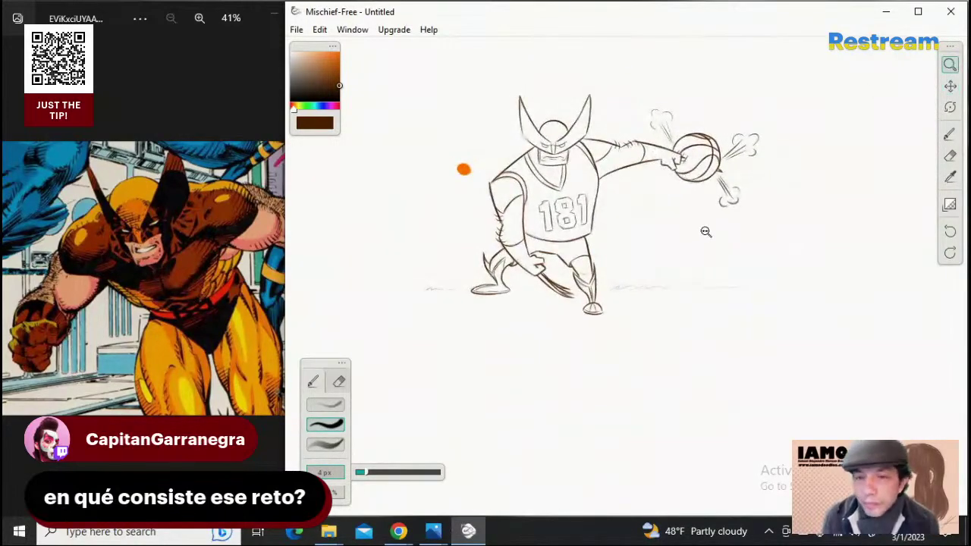
left_click_drag(705, 229, 734, 229)
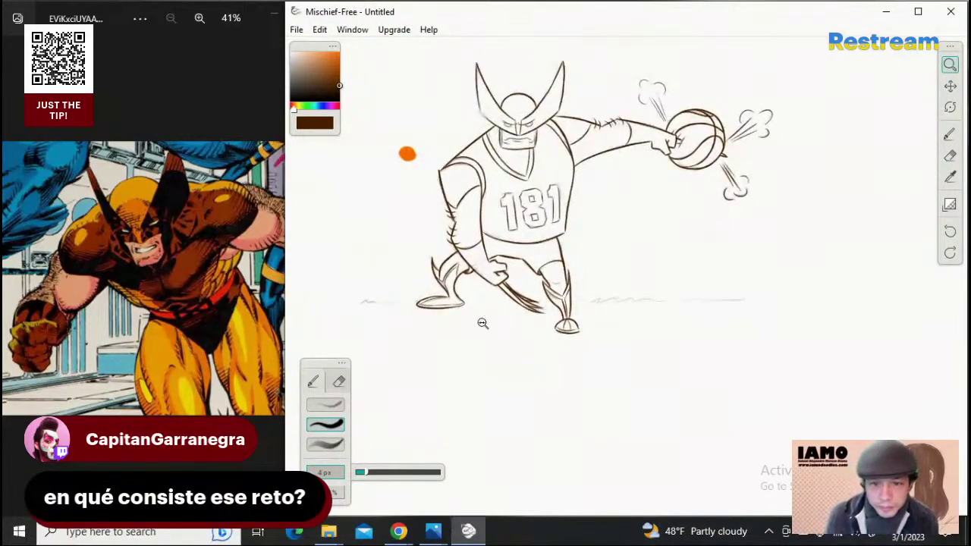
left_click(343, 426)
left_click_drag(580, 308, 595, 303)
left_click_drag(598, 307, 634, 298)
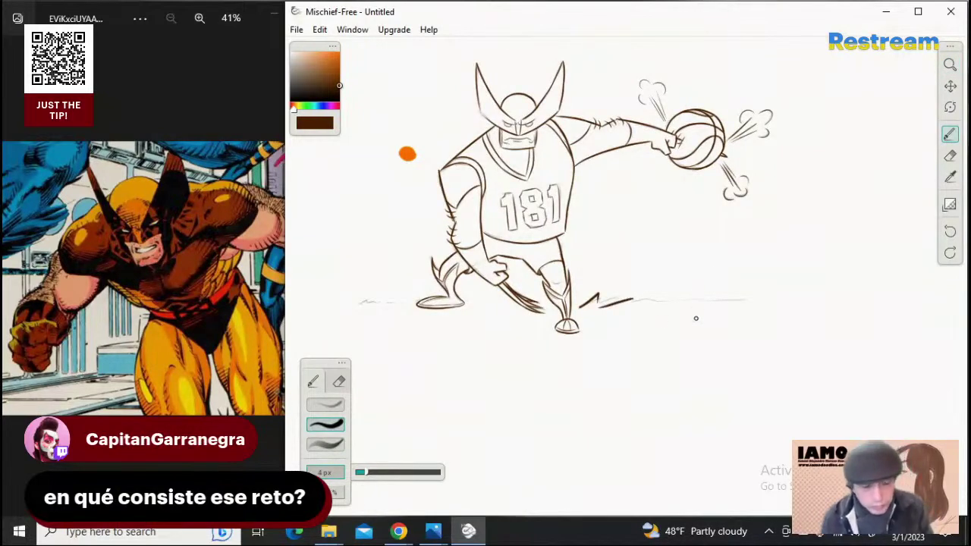
key("ctrl+z")
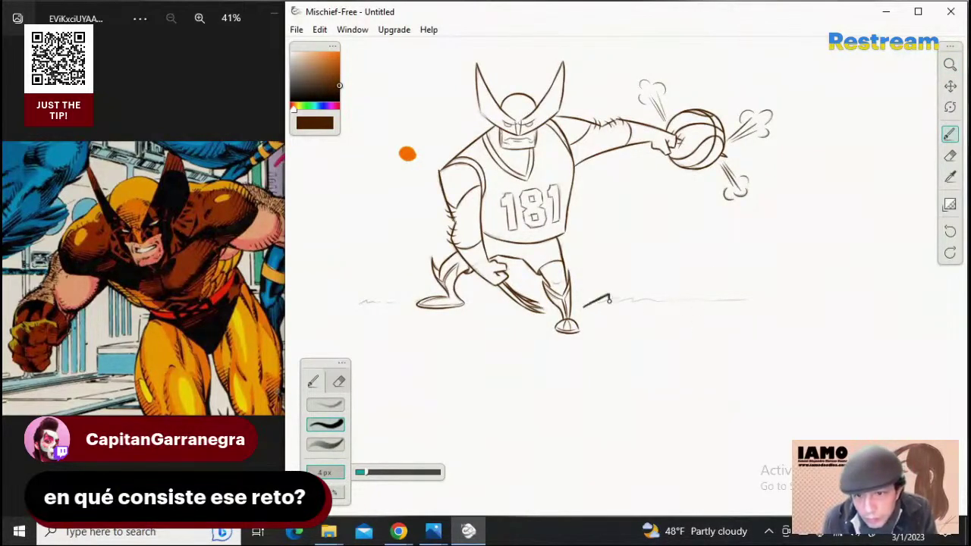
Try several passes of a long ground line running from beside the front foot toward the area below the ball
left_click_drag(609, 301, 730, 300)
key("ctrl+z")
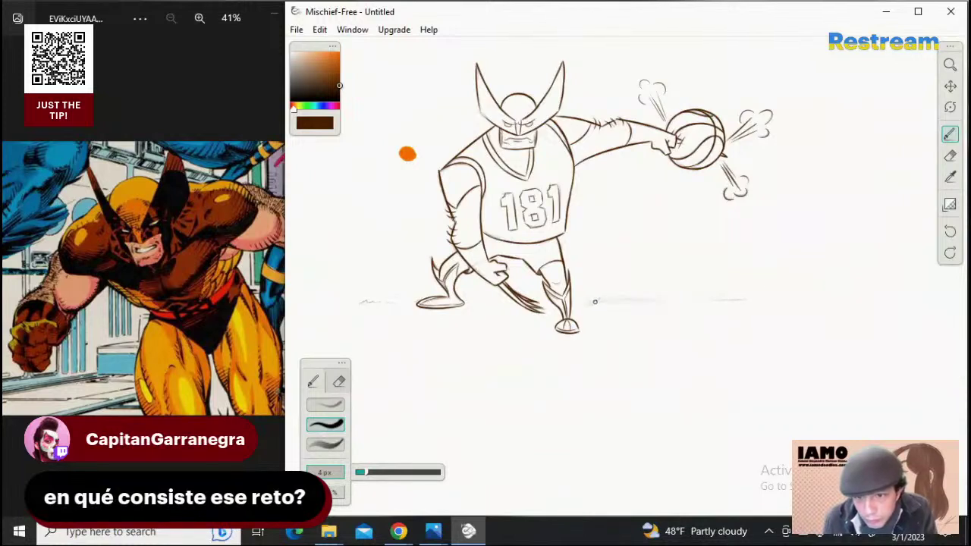
left_click_drag(622, 300, 695, 302)
key("ctrl+z")
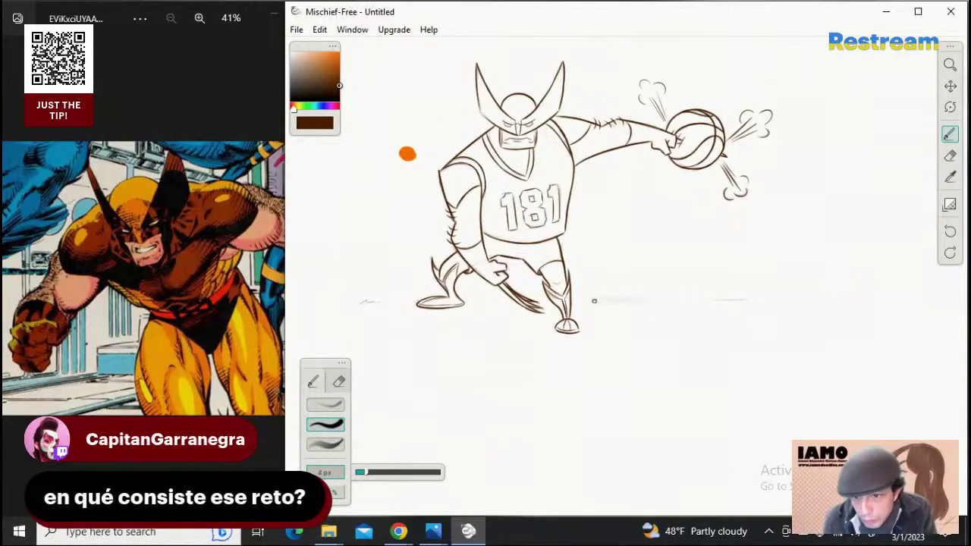
left_click_drag(624, 303, 730, 300)
key("ctrl+z")
mouse_move(605, 299)
left_mouse_down()
mouse_move(710, 301)
mouse_move(734, 302)
left_mouse_up()
key("ctrl+z")
key("ctrl+z")
key("ctrl+z")
left_click_drag(589, 303, 670, 300)
key("ctrl+z")
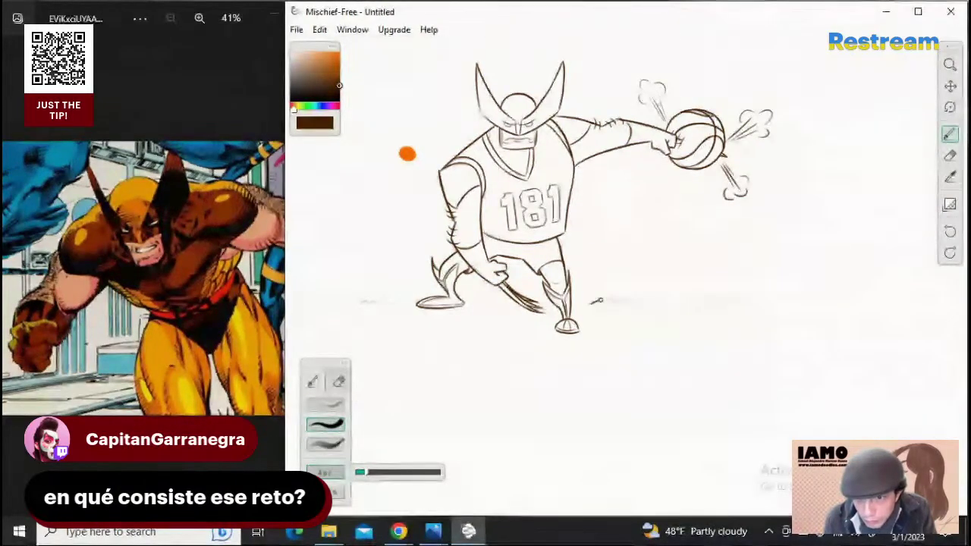
Try a small zigzag ground line beside the front foot, extend it with a straight stroke, and undo it
left_click_drag(589, 303, 597, 299)
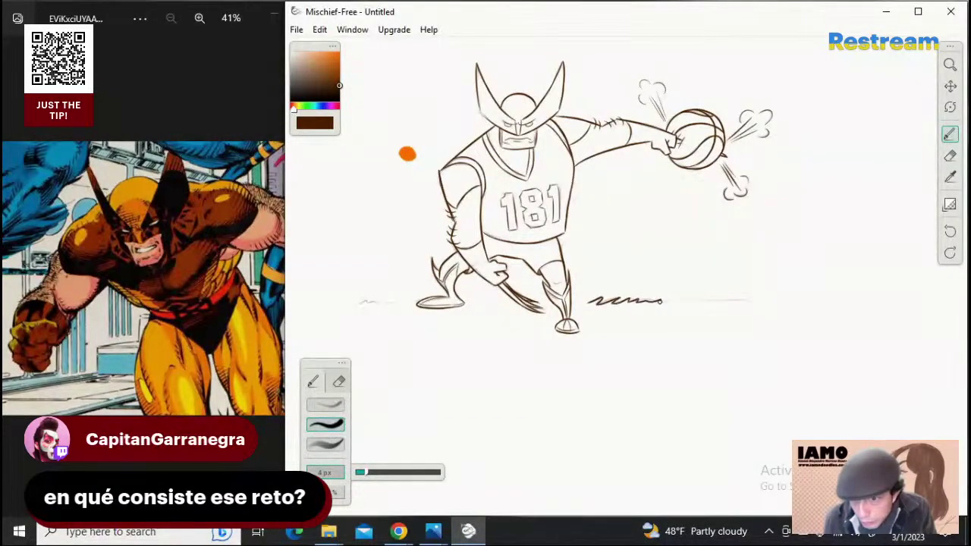
left_click_drag(660, 301, 746, 301)
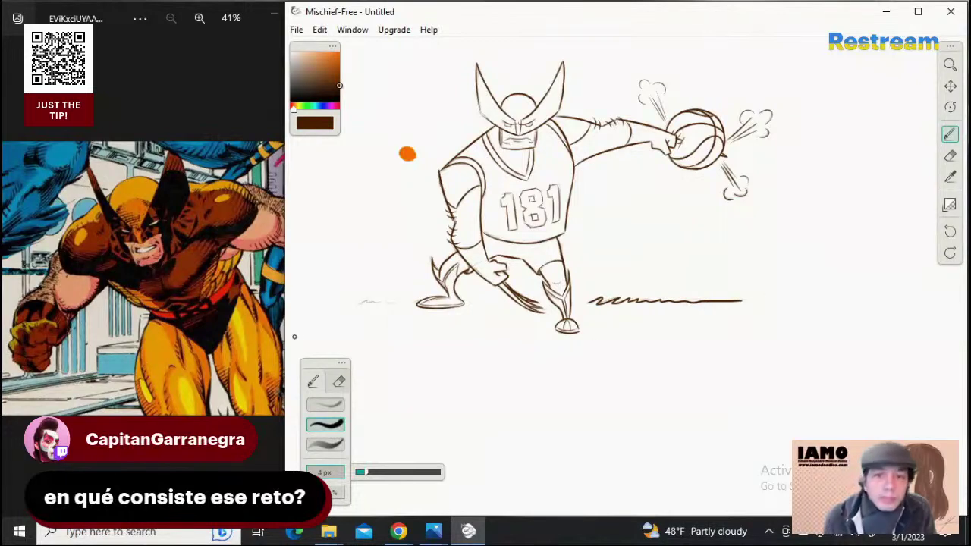
key("ctrl+z")
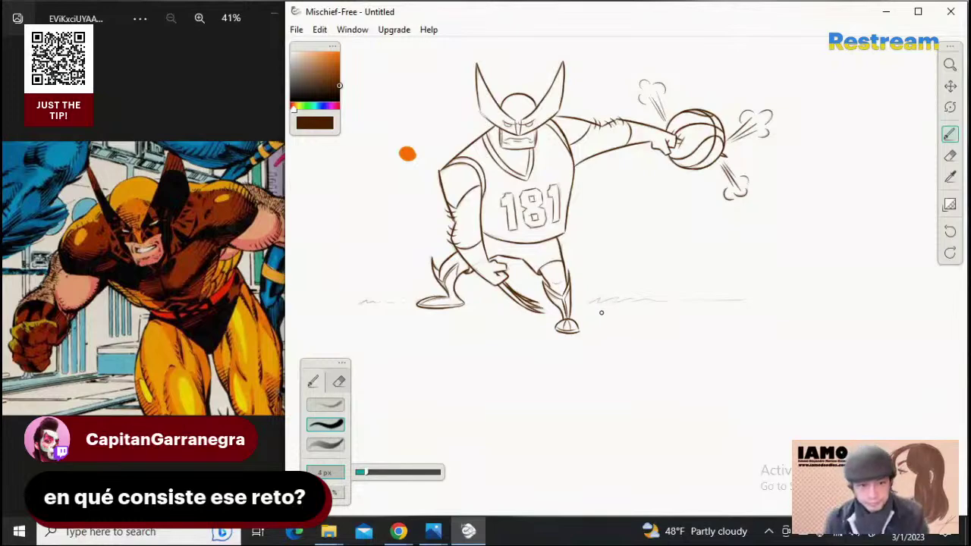
Try the start of the ground line with a thicker 10 px brush and undo it
key("]")
key("]")
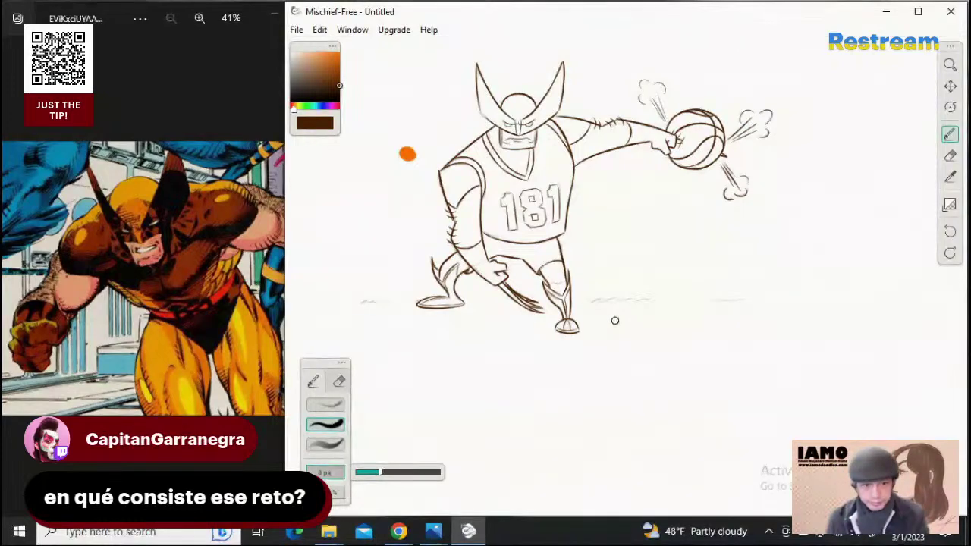
key("bracketright")
left_click_drag(588, 304, 629, 297)
key("ctrl+z")
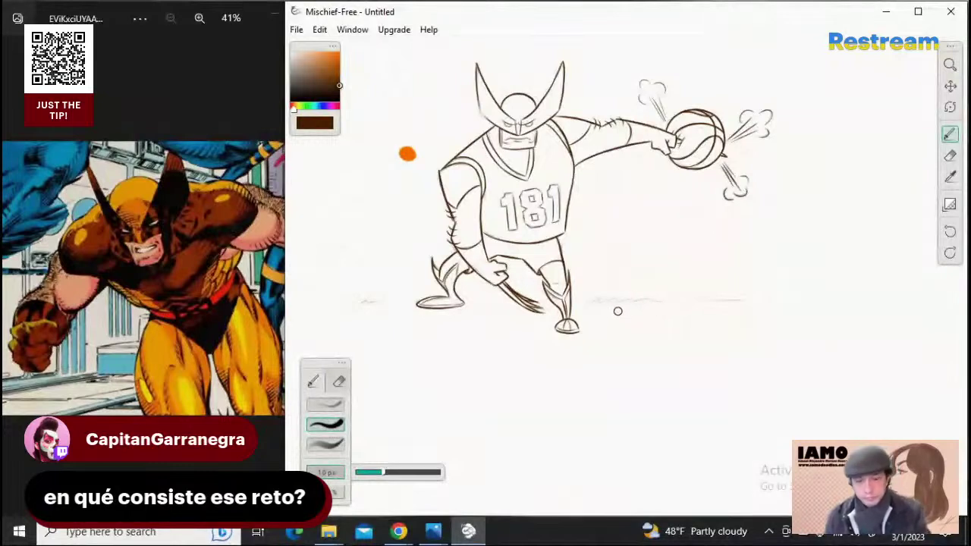
Set the brush to 8 px and ink the ground line beside the front foot as a zigzag running into a straight line below the ball
key("[")
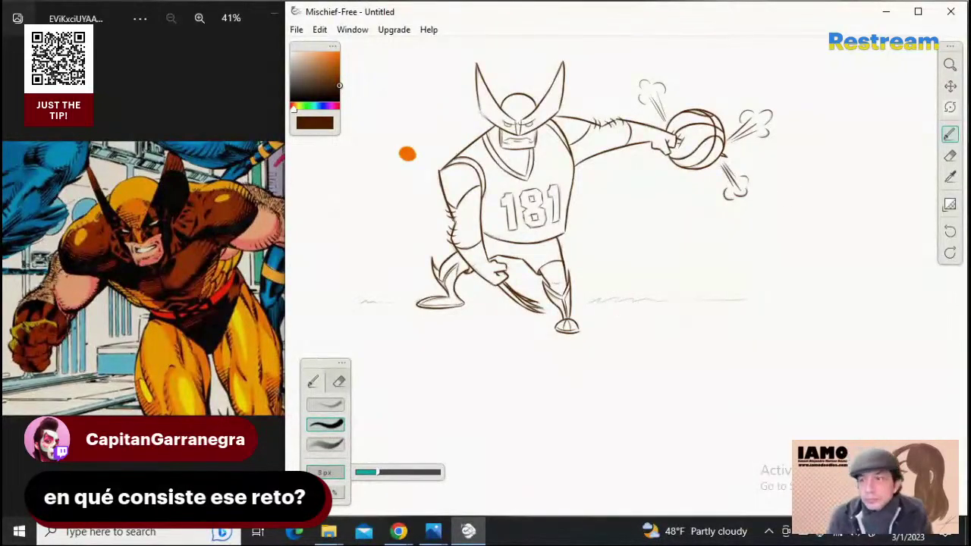
left_click(950, 67)
mouse_move(721, 168)
left_mouse_down()
mouse_move(703, 165)
mouse_move(765, 156)
mouse_move(755, 157)
left_mouse_up()
left_click(950, 87)
left_click_drag(699, 210, 785, 214)
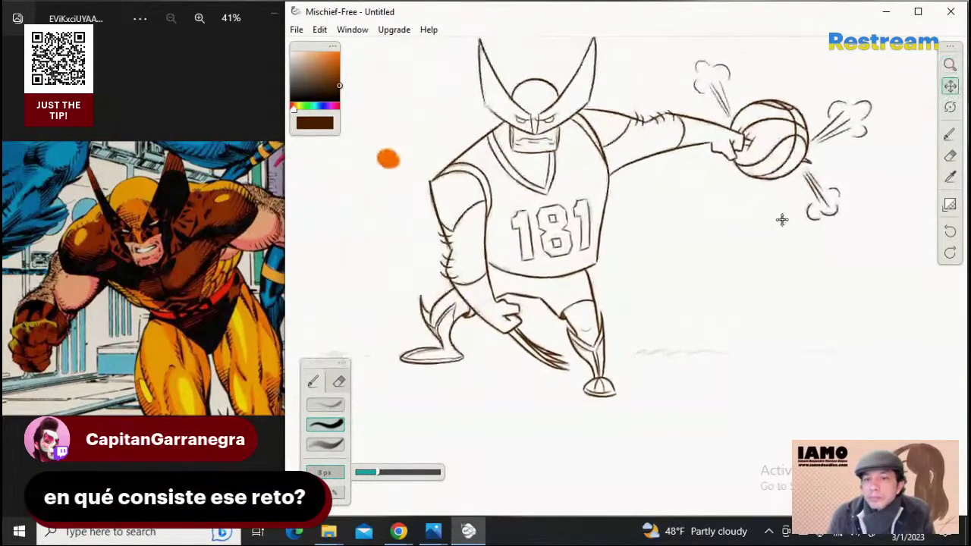
left_click(950, 134)
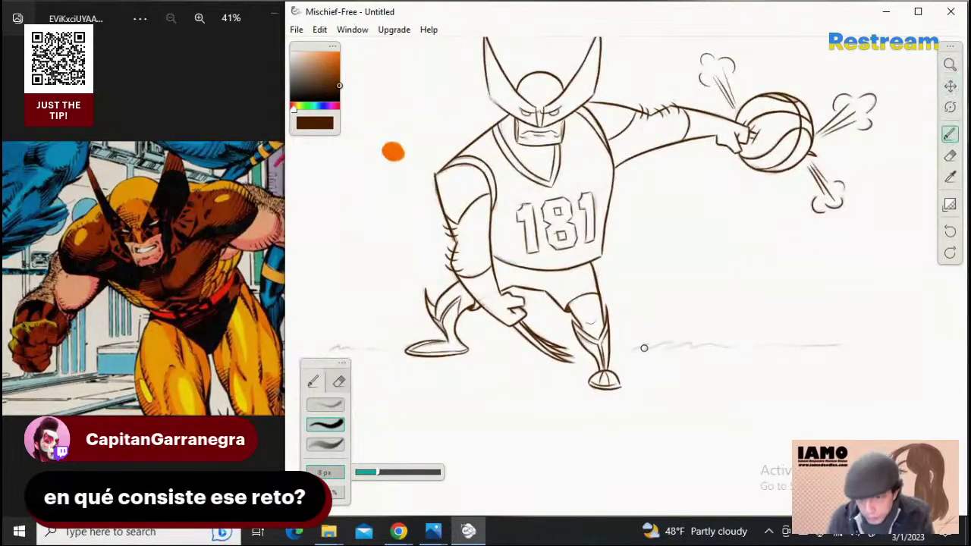
left_click_drag(634, 350, 651, 351)
key("ctrl+z")
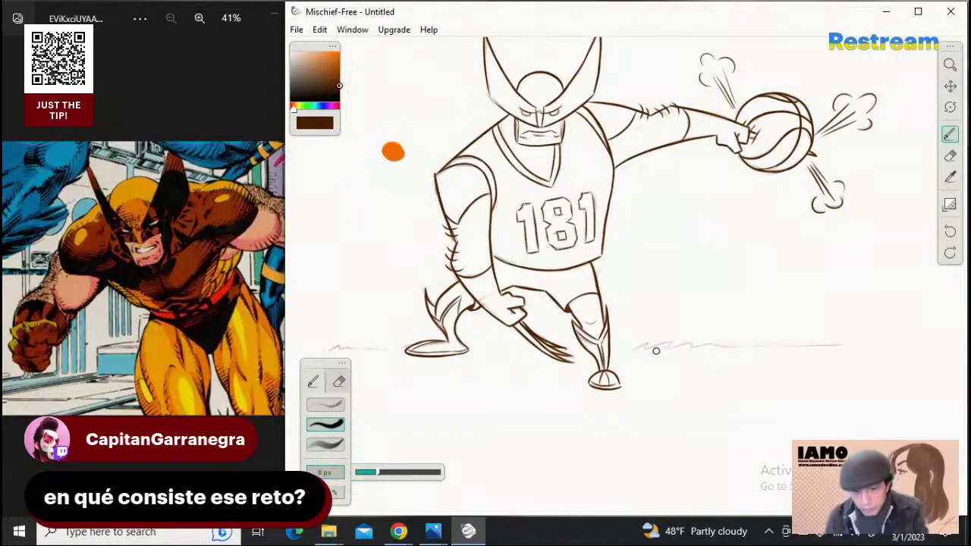
key("[")
key("]")
key("]")
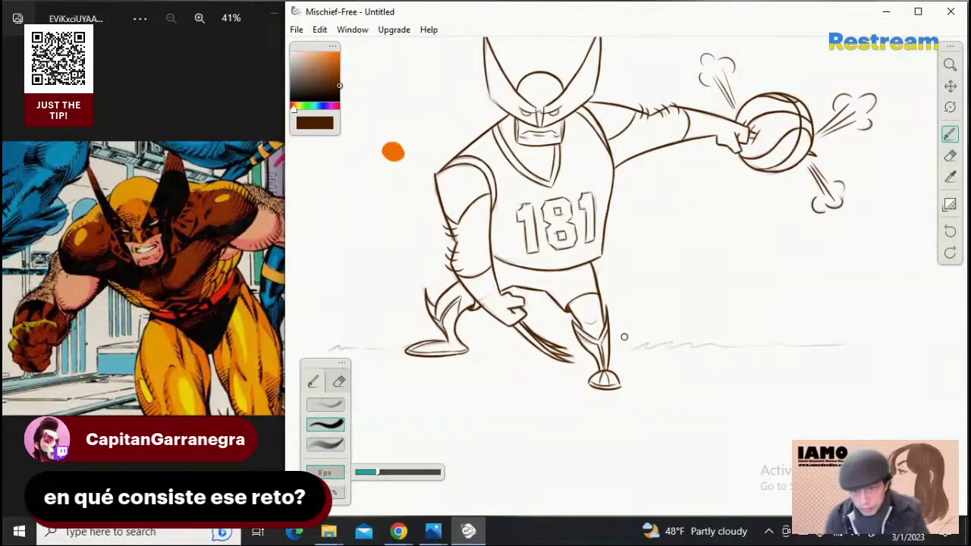
left_click_drag(637, 349, 847, 346)
key("ctrl+z")
key("ctrl+z")
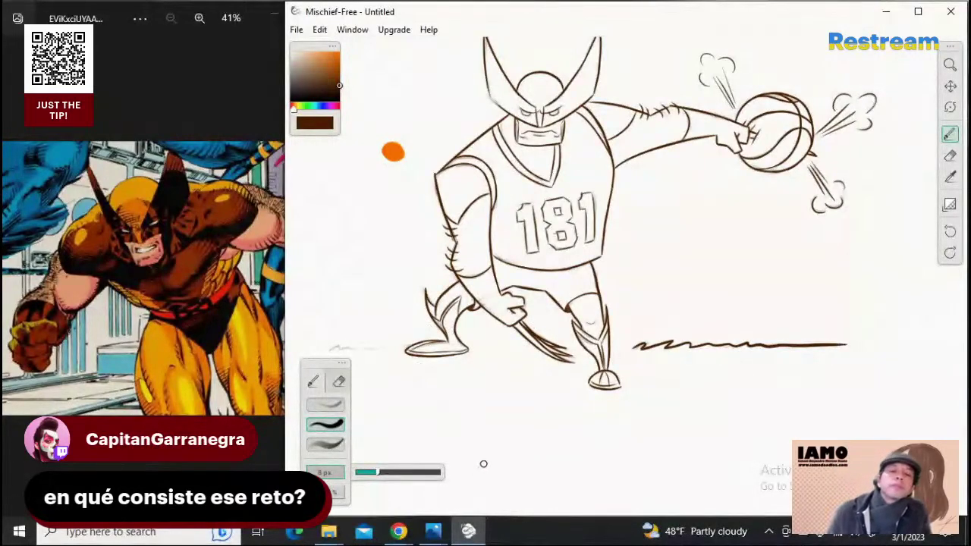
Undo the ground line beside the front foot and re-ink it as a bolder zigzag running into a straight line below the ball
key("ctrl+z")
left_click_drag(631, 346, 781, 340)
key("ctrl+z")
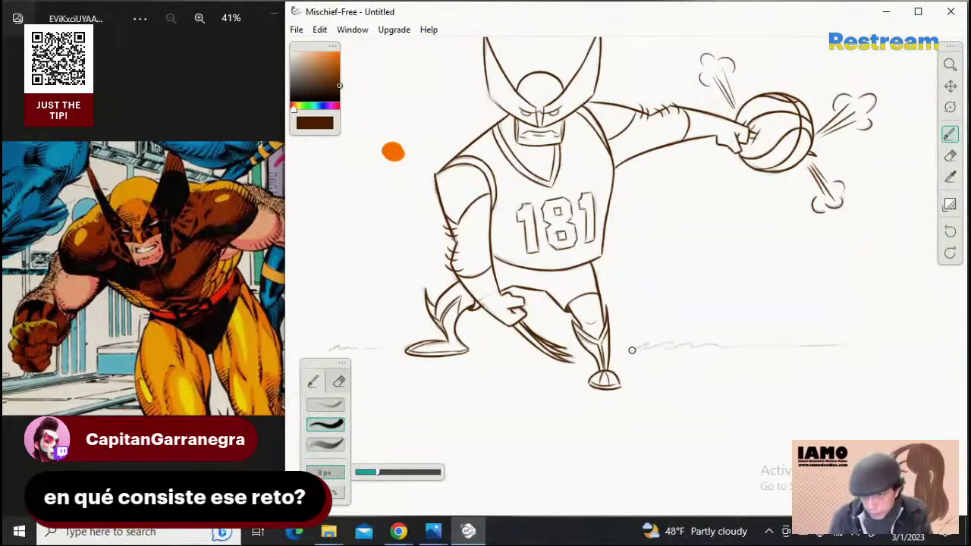
left_click_drag(632, 350, 846, 343)
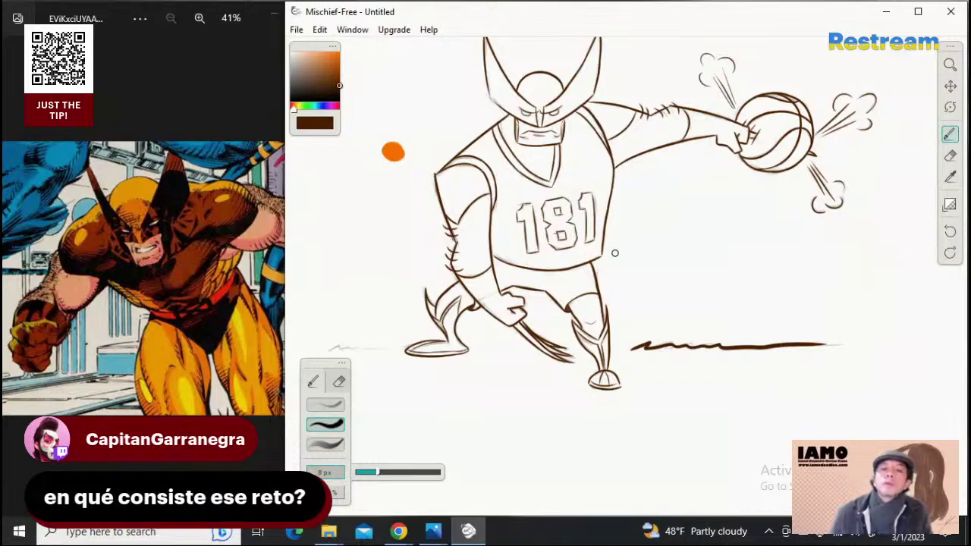
left_click_drag(633, 270, 605, 269)
Ink a short zigzag ground line behind the rear foot over the faint sketch, redrawing it until one version is kept
left_click(949, 87)
left_click_drag(576, 308, 658, 292)
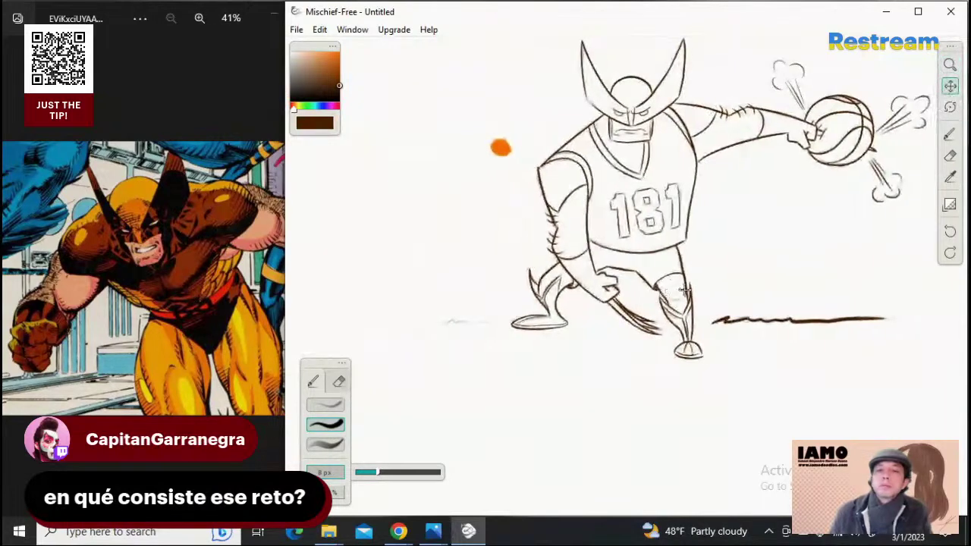
left_click(949, 134)
left_click_drag(445, 323, 526, 327)
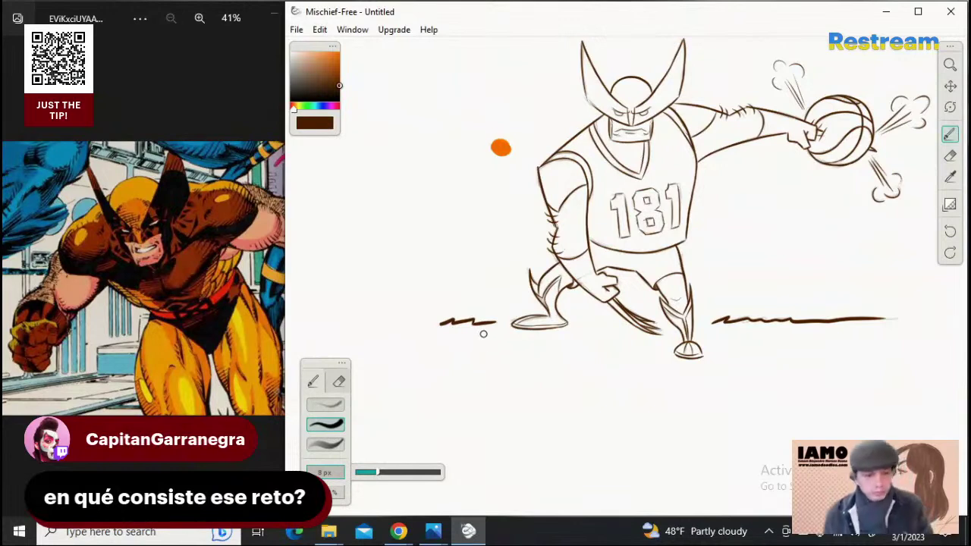
key("ctrl+z")
left_click_drag(443, 322, 499, 321)
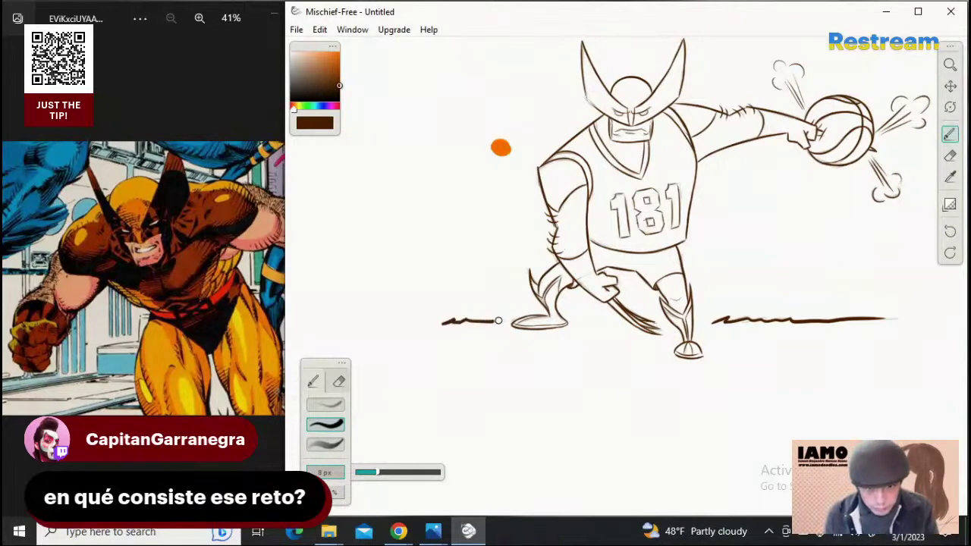
key("ctrl+z")
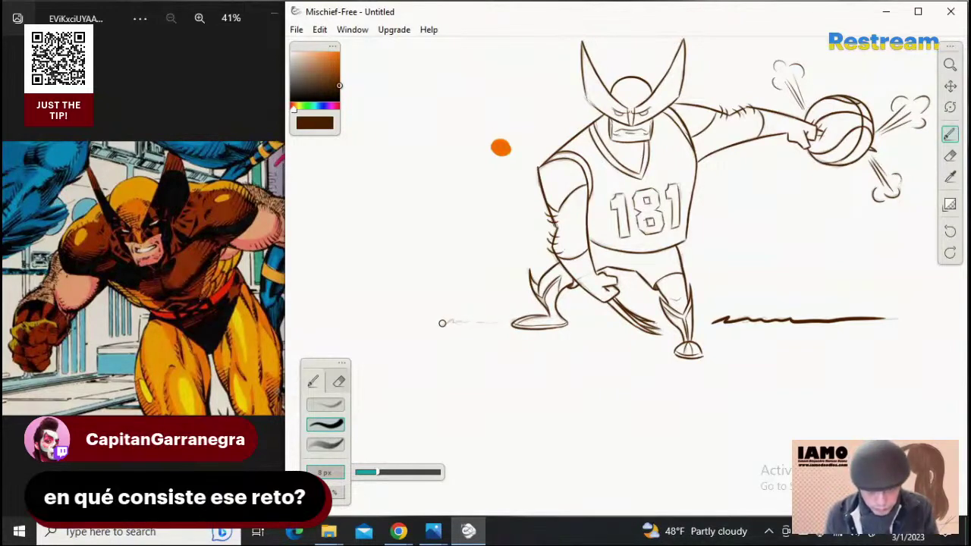
mouse_move(440, 323)
left_mouse_down()
mouse_move(493, 322)
mouse_move(453, 321)
mouse_move(499, 320)
left_mouse_up()
key("ctrl+z")
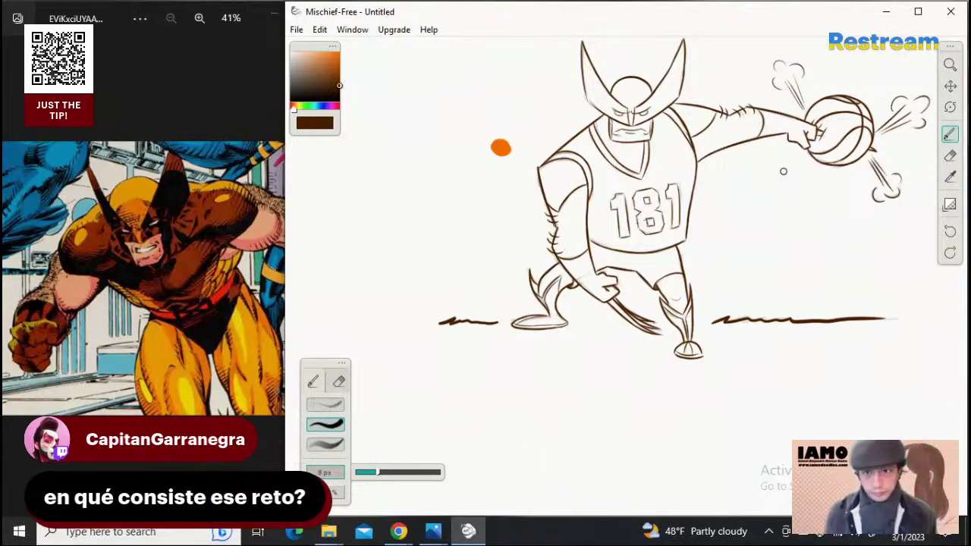
Choose the third brush preset at 7 px and adjust its opacity to a semi-transparent level for shading the upper body
left_click(950, 64)
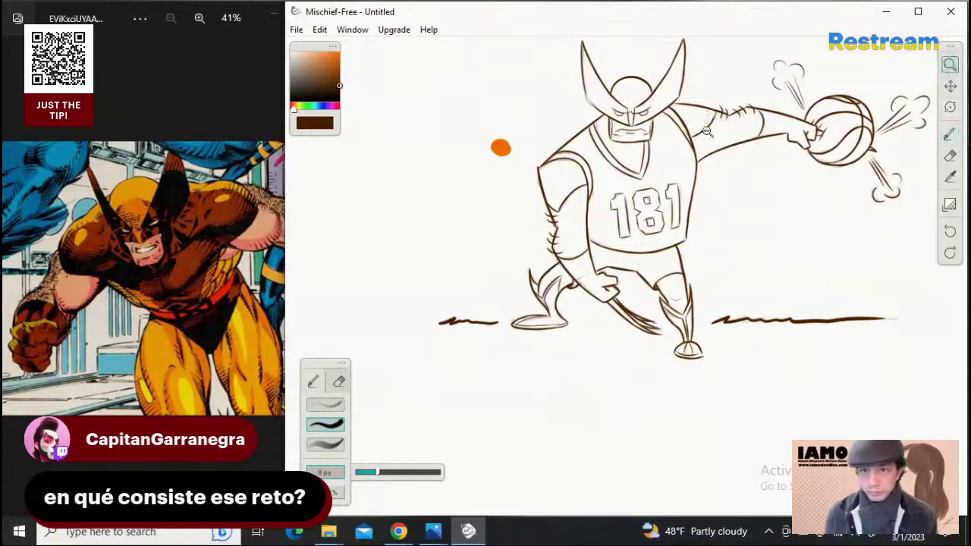
left_click_drag(707, 133, 910, 77)
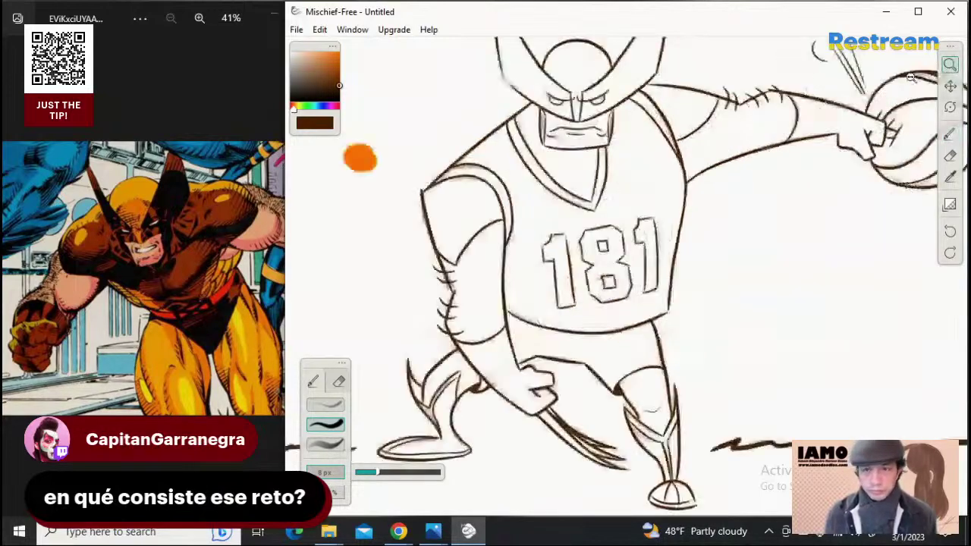
key("space")
left_click_drag(699, 156, 660, 243)
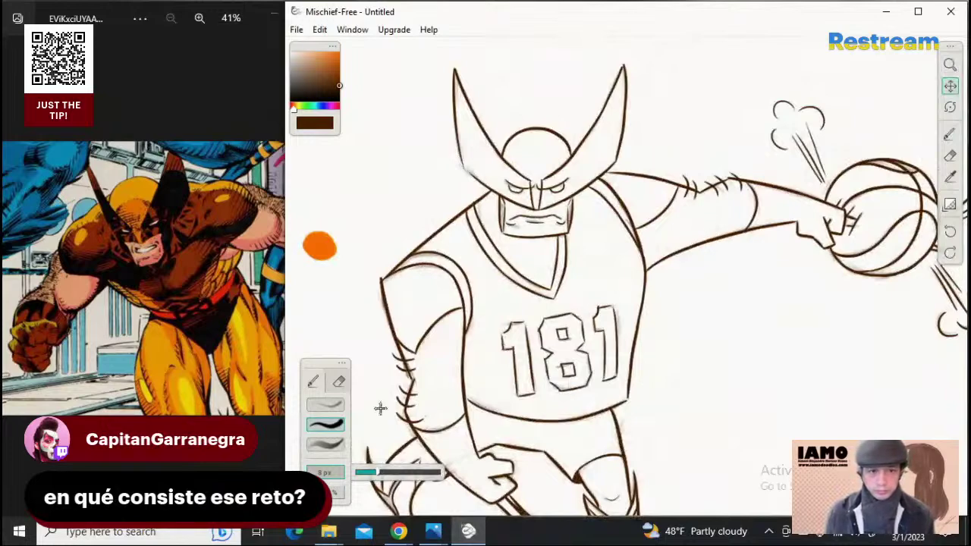
left_click(334, 445)
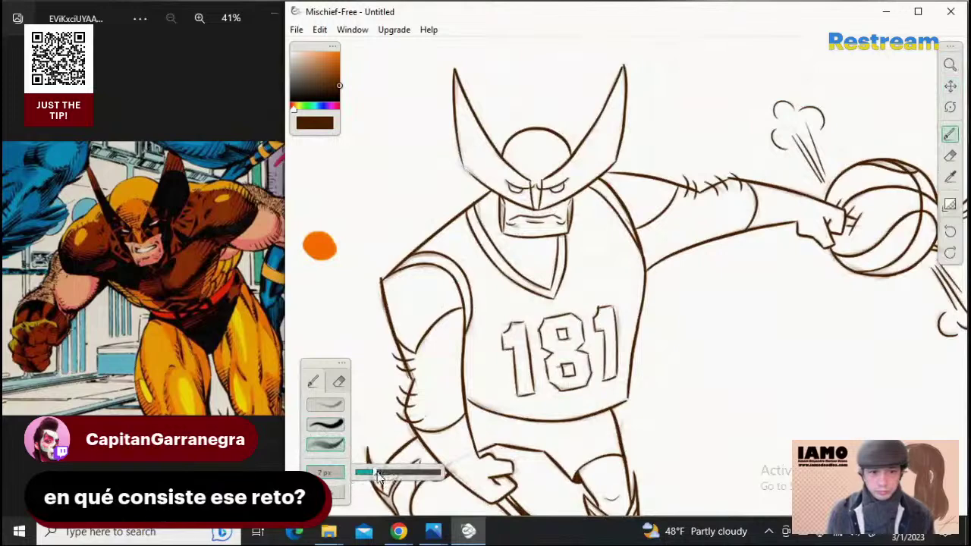
left_click(398, 493)
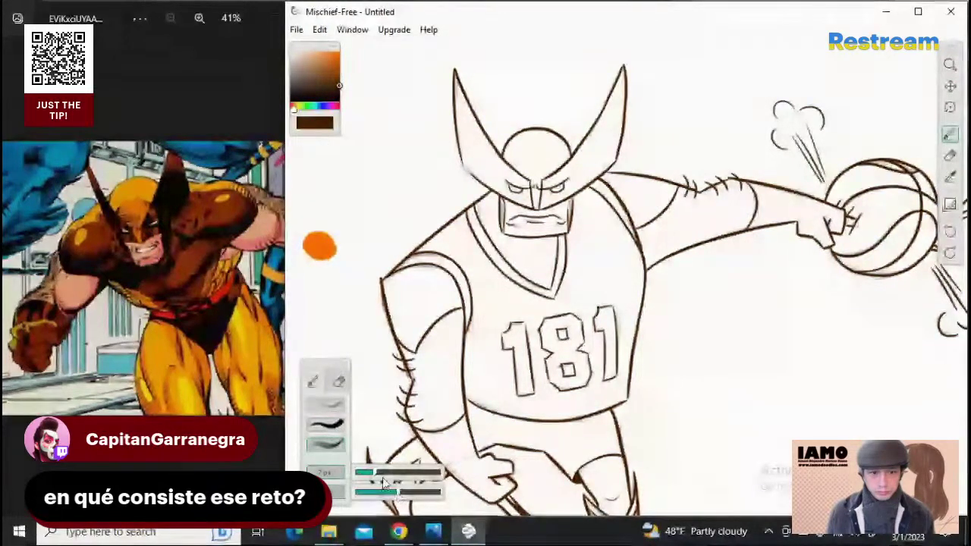
left_click_drag(431, 494, 423, 497)
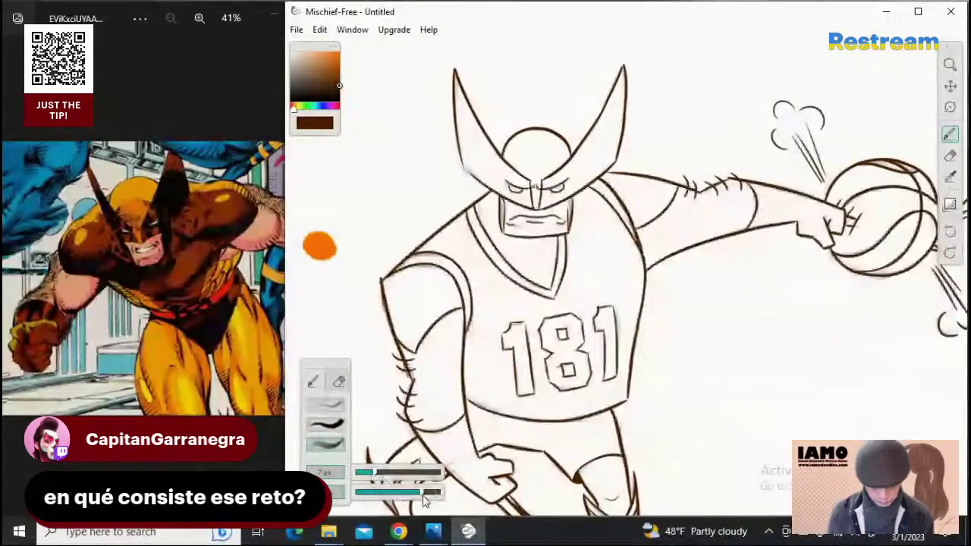
left_click_drag(423, 493, 416, 495)
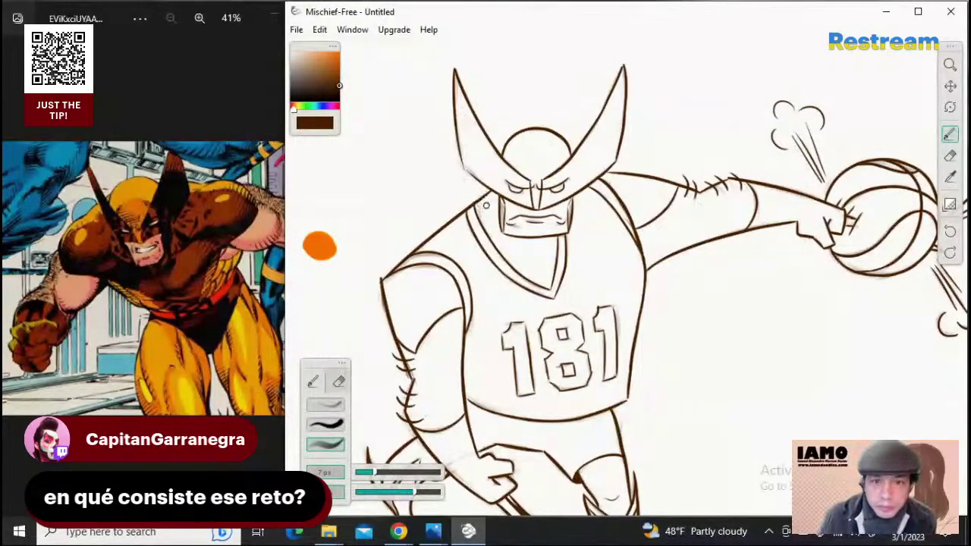
Try shading the chest and neck area inside the jersey's V-neck with the semi-transparent brown brush, and undo the shading
mouse_move(486, 201)
left_mouse_down()
mouse_move(504, 241)
mouse_move(551, 262)
left_mouse_up()
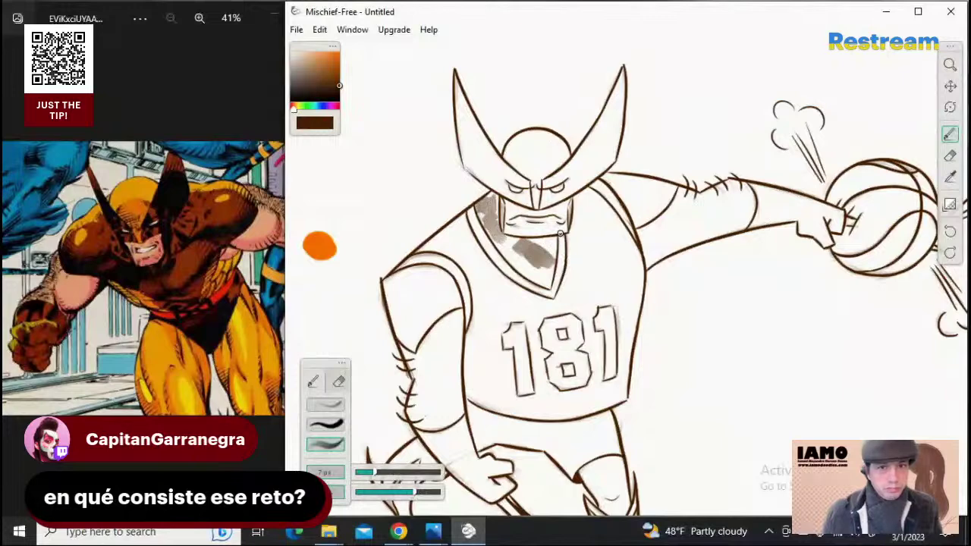
key("ctrl+z")
key("ctrl+z")
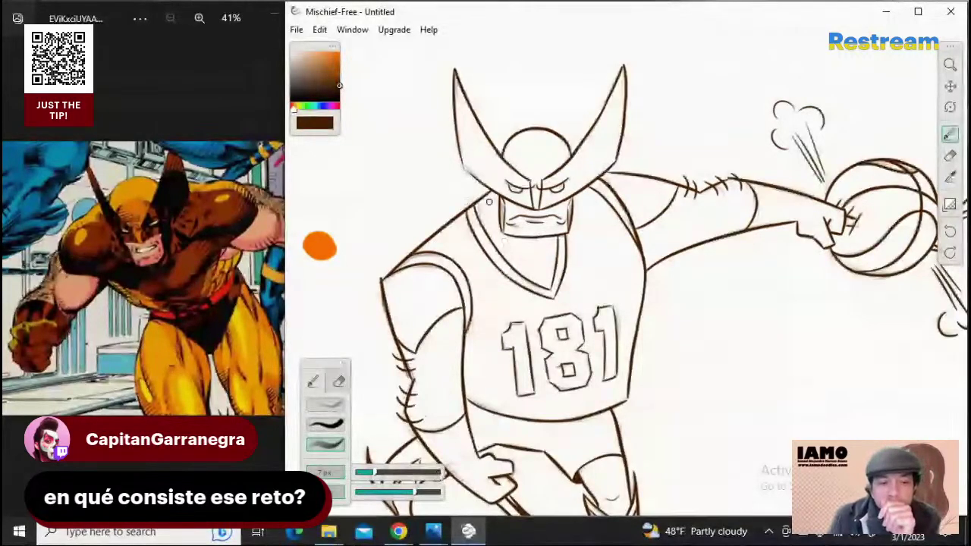
mouse_move(492, 195)
left_mouse_down()
mouse_move(494, 236)
mouse_move(493, 200)
mouse_move(496, 236)
mouse_move(510, 251)
mouse_move(531, 249)
mouse_move(502, 240)
mouse_move(547, 284)
mouse_move(506, 246)
mouse_move(539, 260)
mouse_move(534, 245)
mouse_move(515, 243)
mouse_move(551, 243)
mouse_move(548, 283)
left_mouse_up()
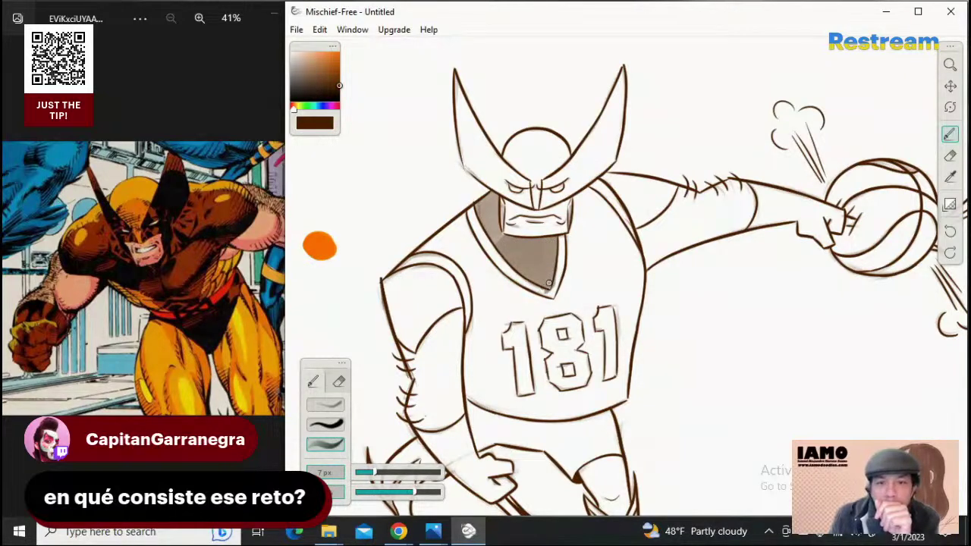
left_click_drag(501, 248, 485, 217)
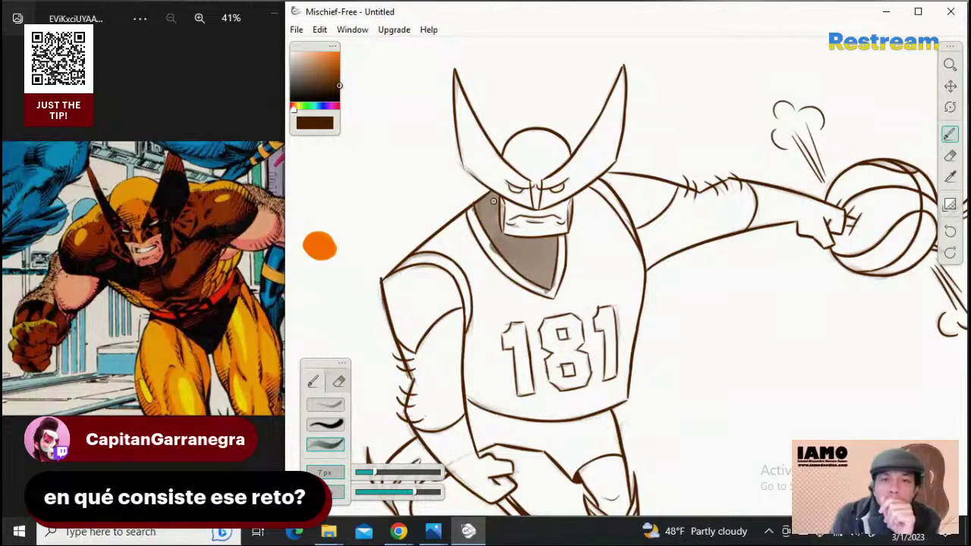
left_click_drag(498, 234, 495, 240)
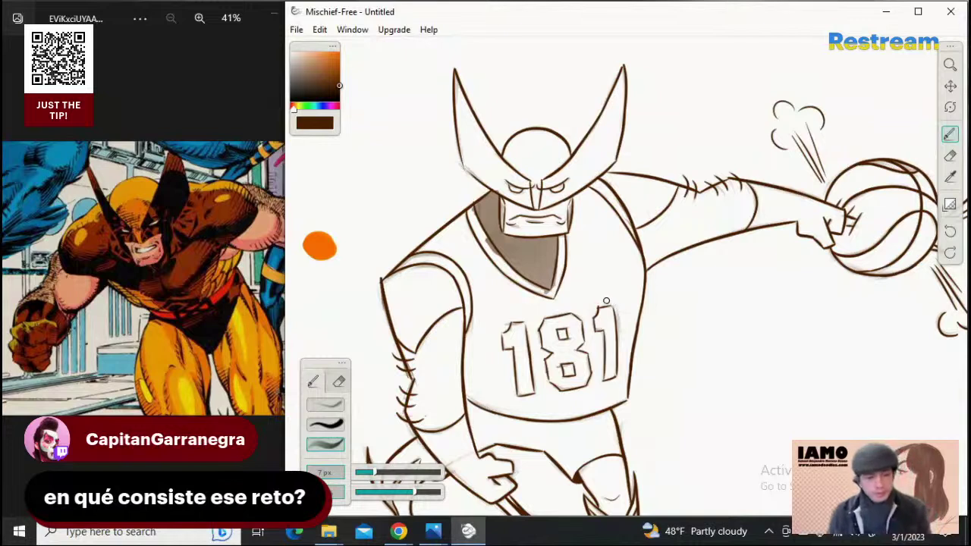
key("ctrl+z")
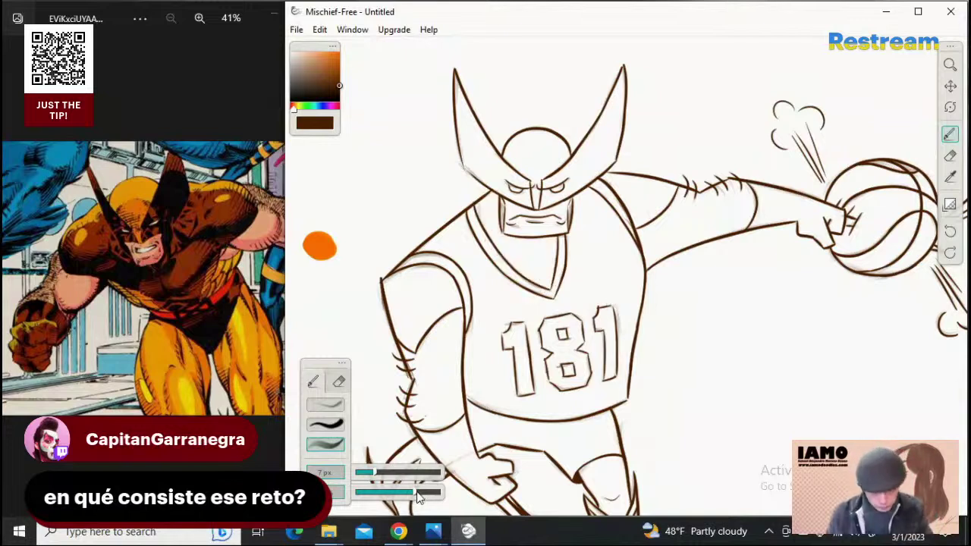
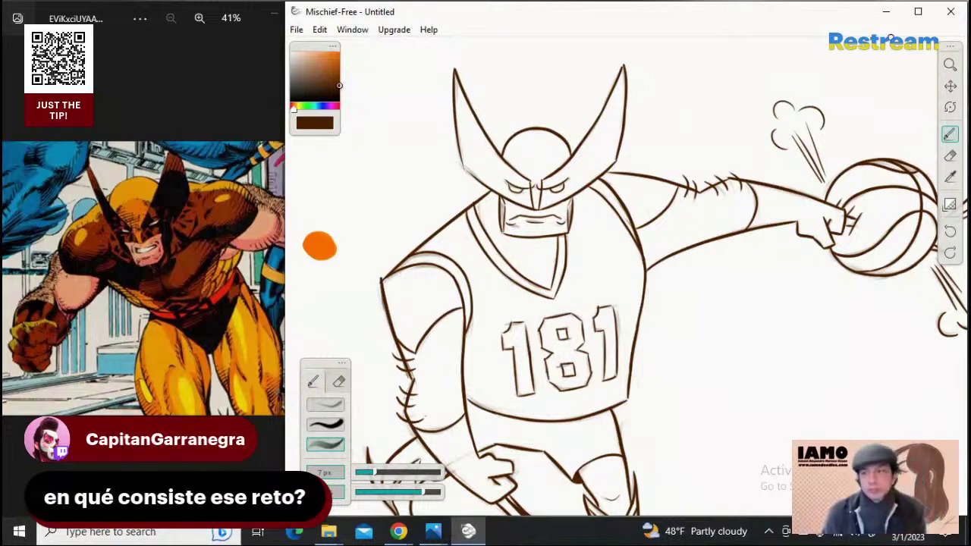
Get a close view of the jersey's neckline and jaw and switch to the eraser
left_click(950, 66)
left_click_drag(467, 168, 601, 250)
left_click(951, 87)
left_click_drag(748, 225, 661, 71)
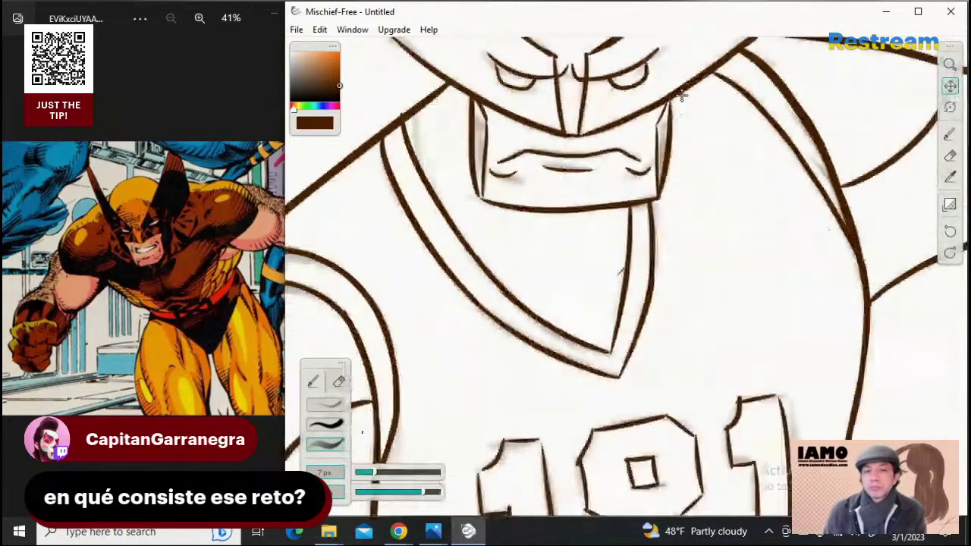
left_click(954, 156)
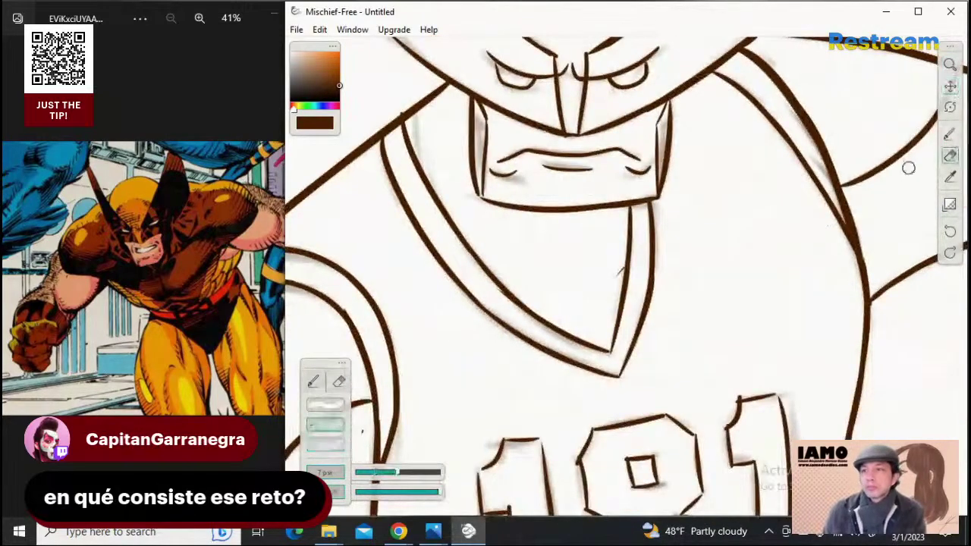
Fill the neck area inside the jersey's V-shaped collar with semi-transparent brown using a brush of about 13 px
left_click(950, 134)
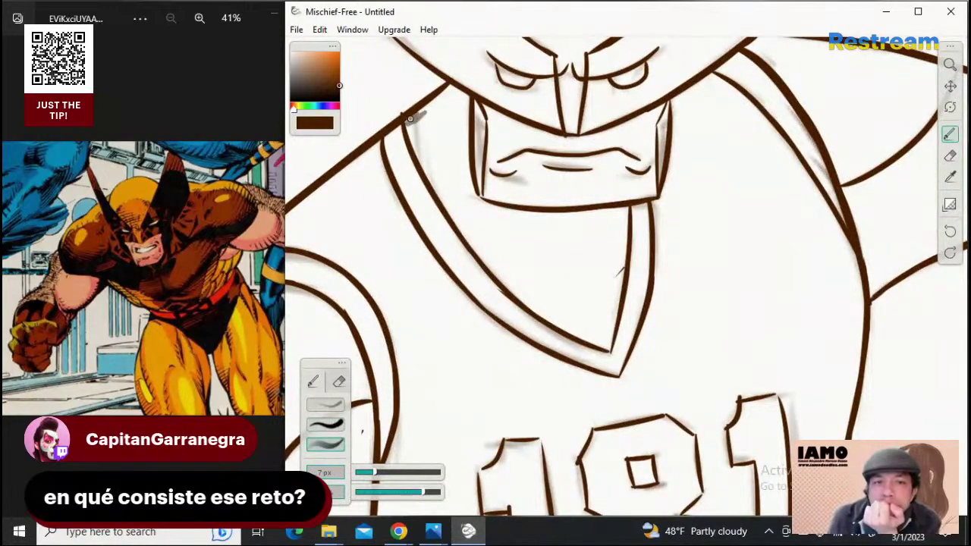
key("bracketright")
key("bracketright")
key("bracketright")
key("bracketright")
key("bracketright")
key("bracketright")
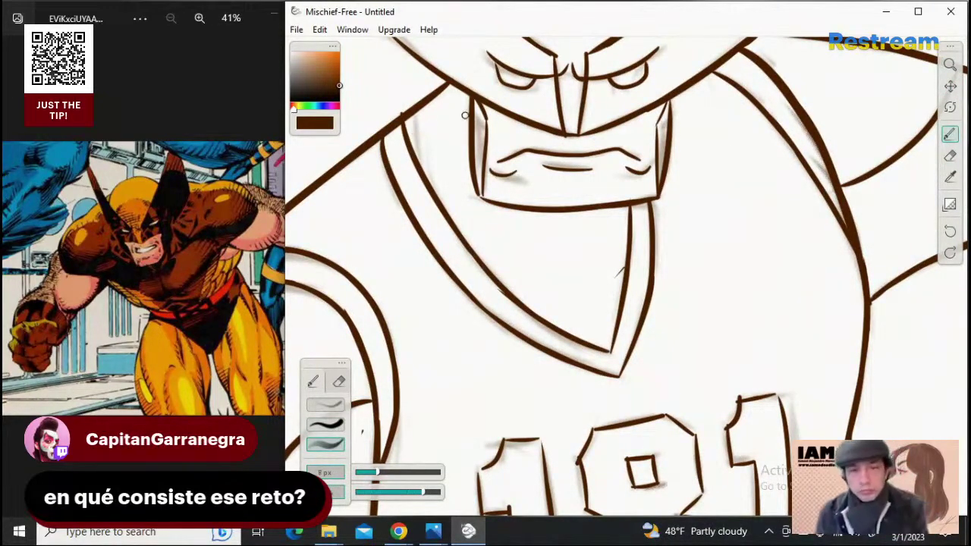
mouse_move(432, 107)
left_mouse_down()
mouse_move(413, 122)
mouse_move(434, 156)
mouse_move(438, 103)
mouse_move(454, 106)
mouse_move(464, 129)
mouse_move(474, 114)
mouse_move(465, 109)
mouse_move(467, 125)
mouse_move(460, 106)
mouse_move(445, 100)
mouse_move(464, 126)
mouse_move(461, 183)
mouse_move(475, 124)
mouse_move(465, 190)
mouse_move(474, 171)
mouse_move(473, 191)
mouse_move(444, 117)
mouse_move(426, 129)
mouse_move(472, 217)
mouse_move(453, 132)
mouse_move(456, 191)
mouse_move(443, 149)
mouse_move(422, 121)
mouse_move(417, 130)
mouse_move(433, 108)
mouse_move(452, 124)
mouse_move(448, 110)
left_mouse_up()
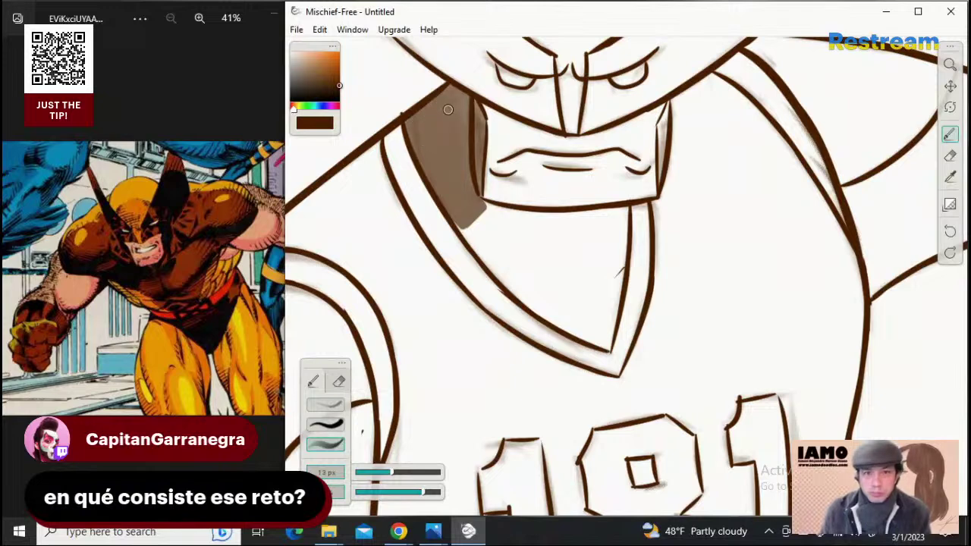
mouse_move(449, 110)
left_mouse_down()
mouse_move(471, 225)
mouse_move(529, 286)
mouse_move(468, 213)
mouse_move(557, 228)
mouse_move(618, 216)
mouse_move(612, 260)
mouse_move(577, 223)
mouse_move(599, 243)
mouse_move(502, 225)
mouse_move(578, 268)
mouse_move(486, 229)
mouse_move(540, 269)
mouse_move(591, 278)
mouse_move(589, 289)
mouse_move(568, 292)
mouse_move(517, 277)
mouse_move(482, 234)
mouse_move(542, 300)
mouse_move(593, 328)
mouse_move(583, 313)
mouse_move(595, 318)
mouse_move(610, 288)
mouse_move(619, 237)
mouse_move(610, 332)
mouse_move(593, 328)
mouse_move(609, 345)
mouse_move(574, 326)
mouse_move(610, 346)
mouse_move(612, 322)
left_mouse_up()
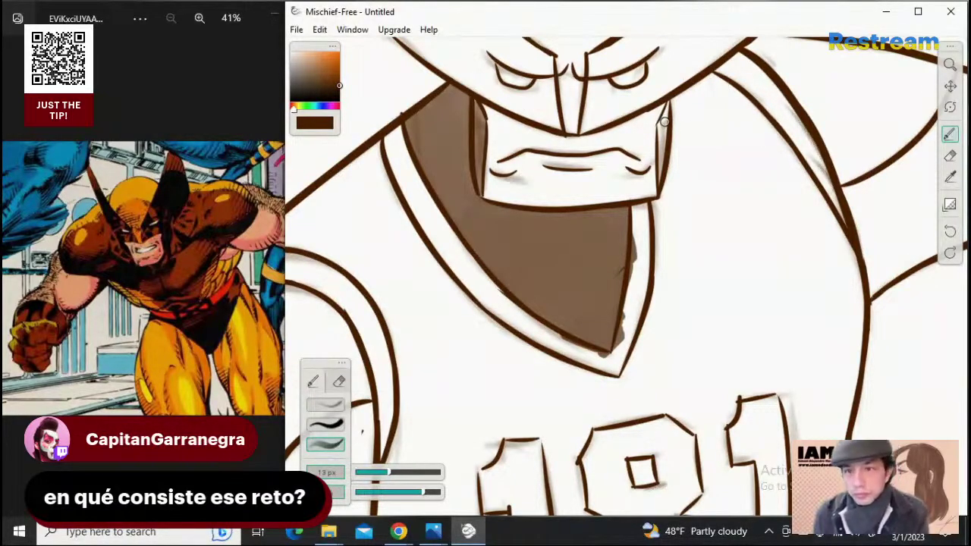
Shade the narrow strip along the right edge of the jaw in brown with a 2 px brush
key("[")
key("[")
key("[")
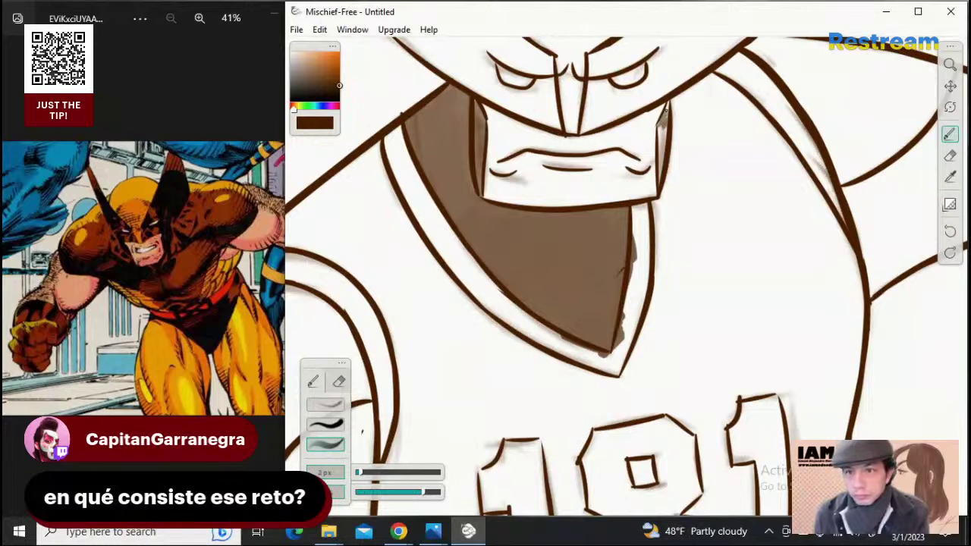
left_click_drag(661, 125, 664, 154)
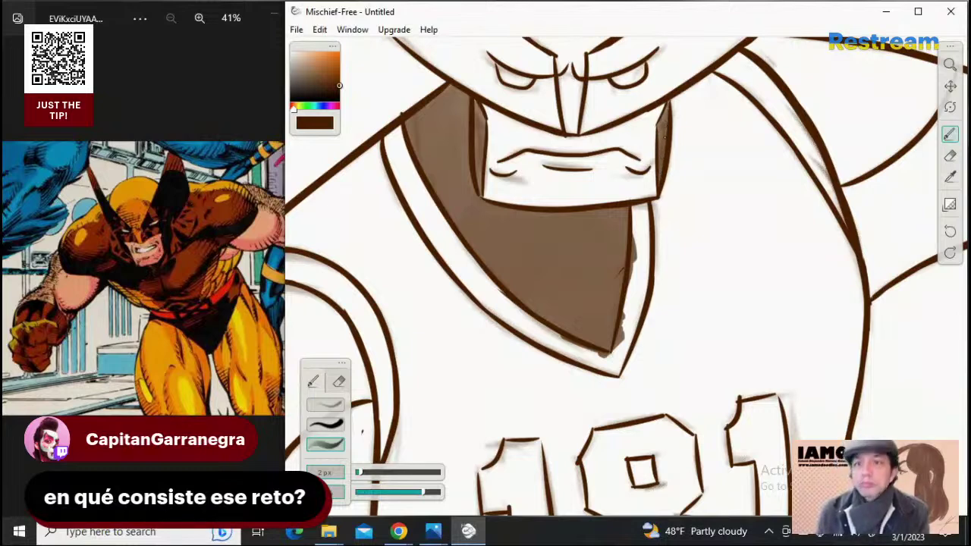
left_click(950, 66)
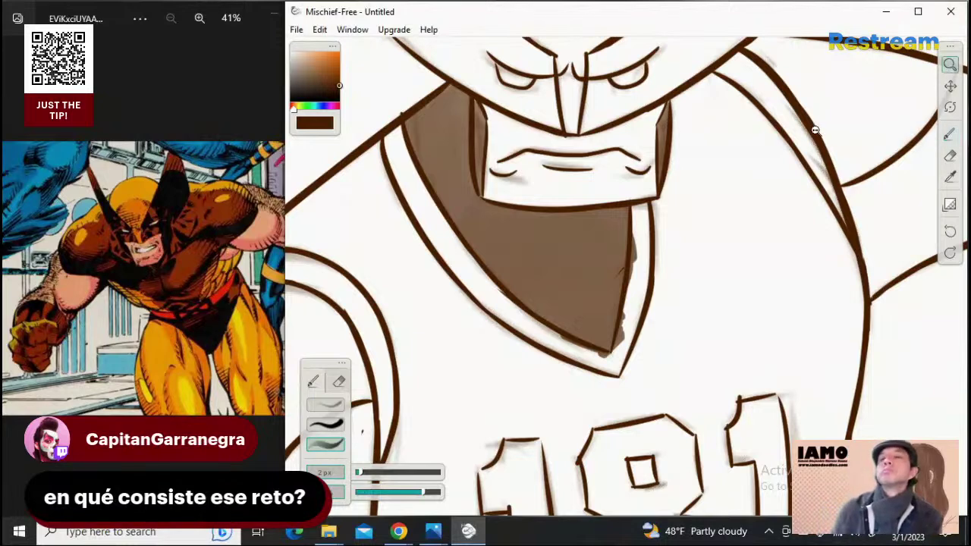
left_click_drag(816, 130, 792, 128)
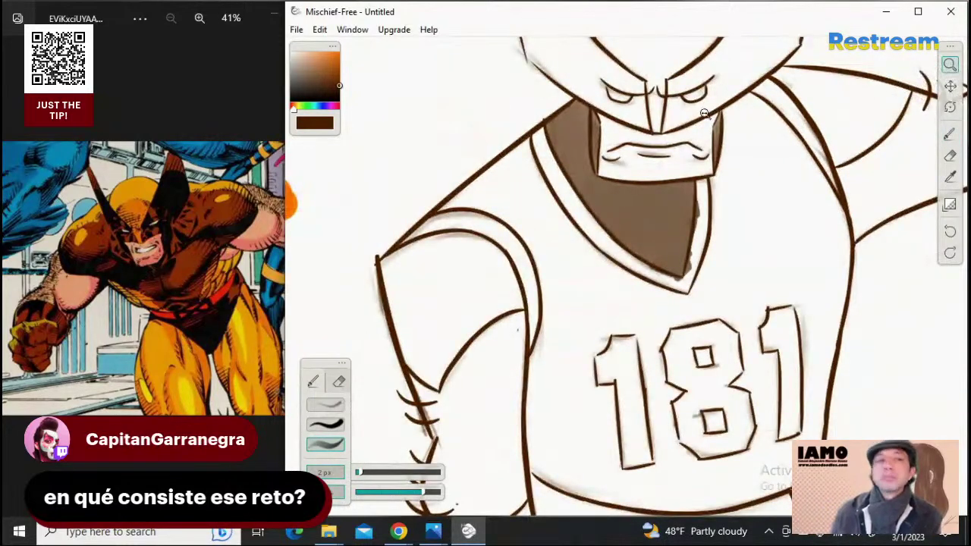
left_click_drag(705, 113, 684, 143)
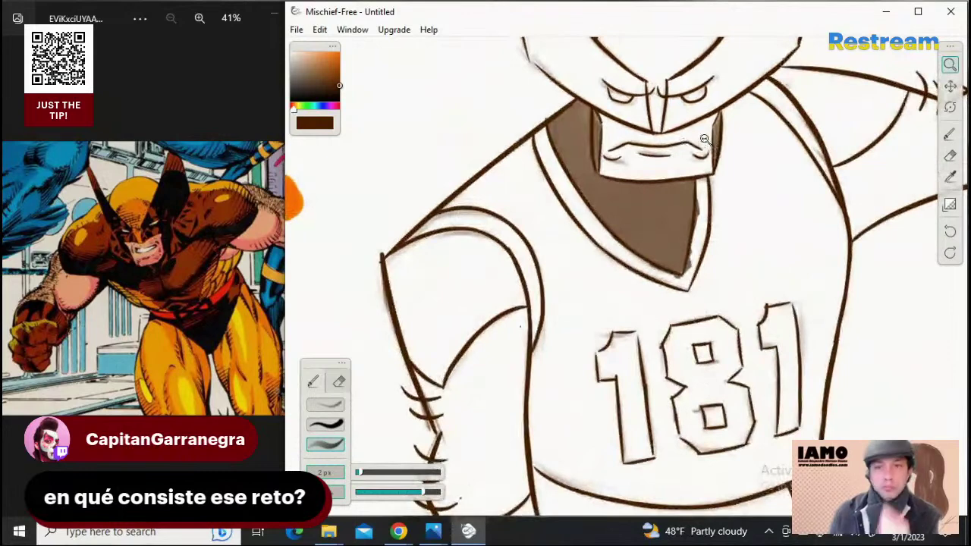
left_click(383, 498)
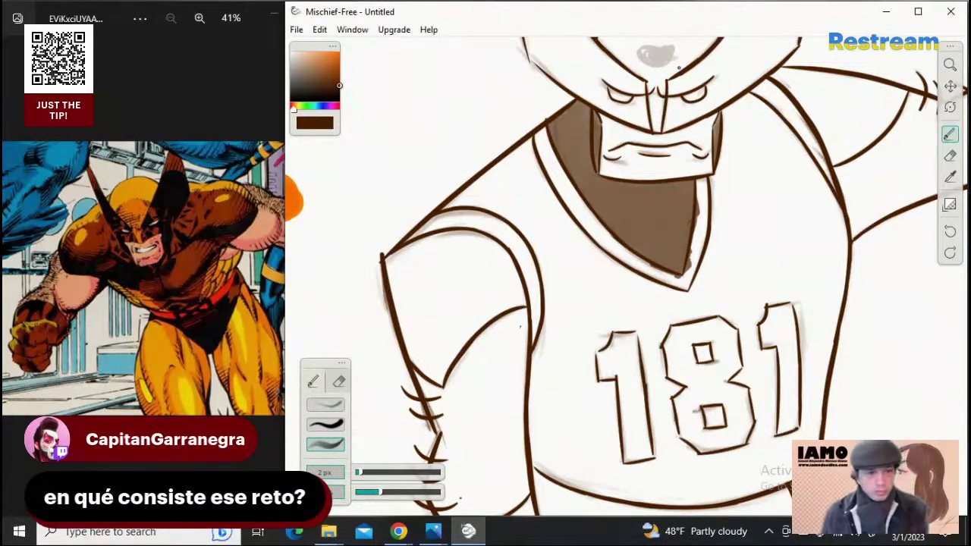
key("ctrl+z")
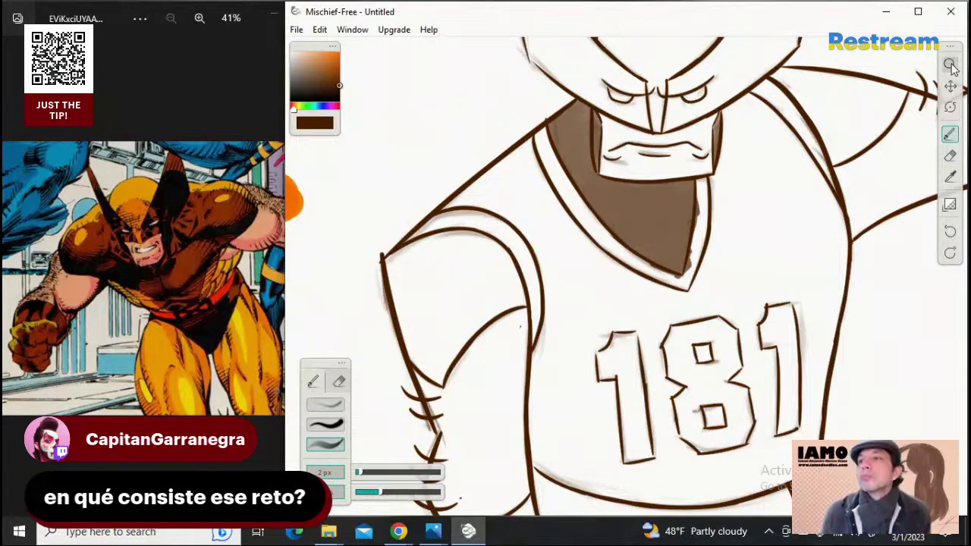
Set the brush opacity to 80% and undo the test stroke made on the left half of the mask
left_click(950, 65)
left_click_drag(703, 68, 955, 68)
left_click(950, 86)
mouse_move(731, 151)
left_mouse_down()
mouse_move(700, 239)
mouse_move(709, 318)
left_mouse_up()
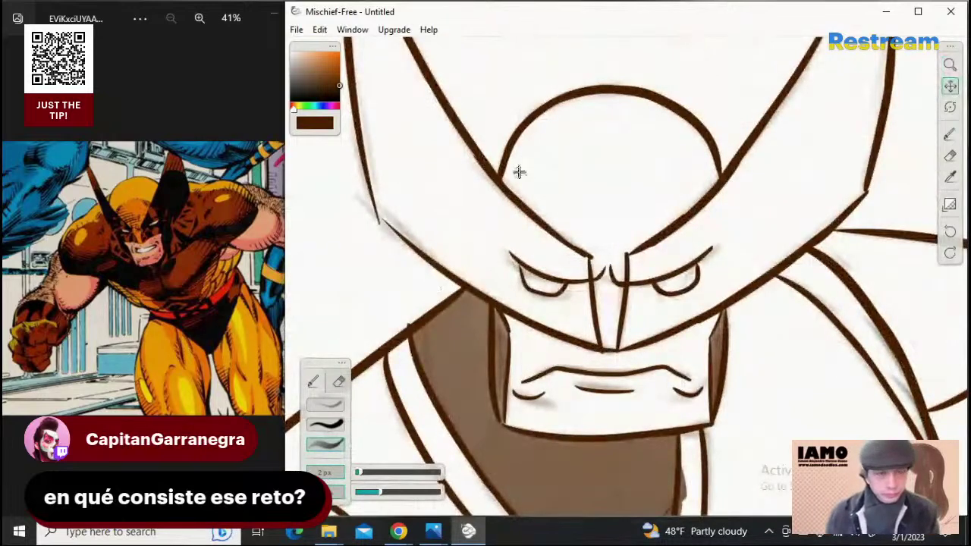
left_click(950, 66)
left_click_drag(726, 217, 760, 242)
left_click(950, 86)
mouse_move(718, 199)
left_mouse_down()
mouse_move(826, 232)
mouse_move(795, 322)
left_mouse_up()
left_click(950, 66)
left_click_drag(852, 119, 802, 182)
left_click(949, 86)
left_click_drag(384, 493, 409, 497)
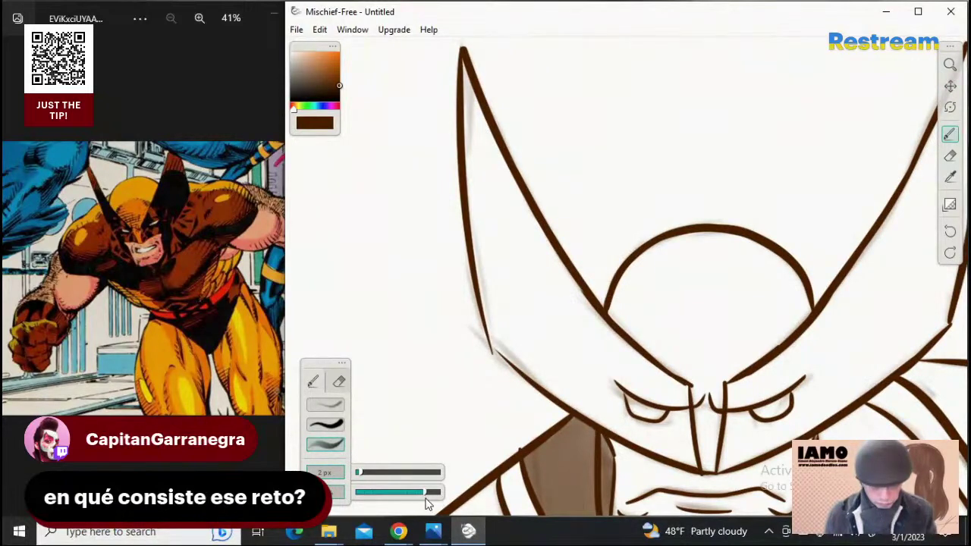
mouse_move(511, 255)
left_mouse_down()
mouse_move(553, 289)
mouse_move(571, 307)
left_mouse_up()
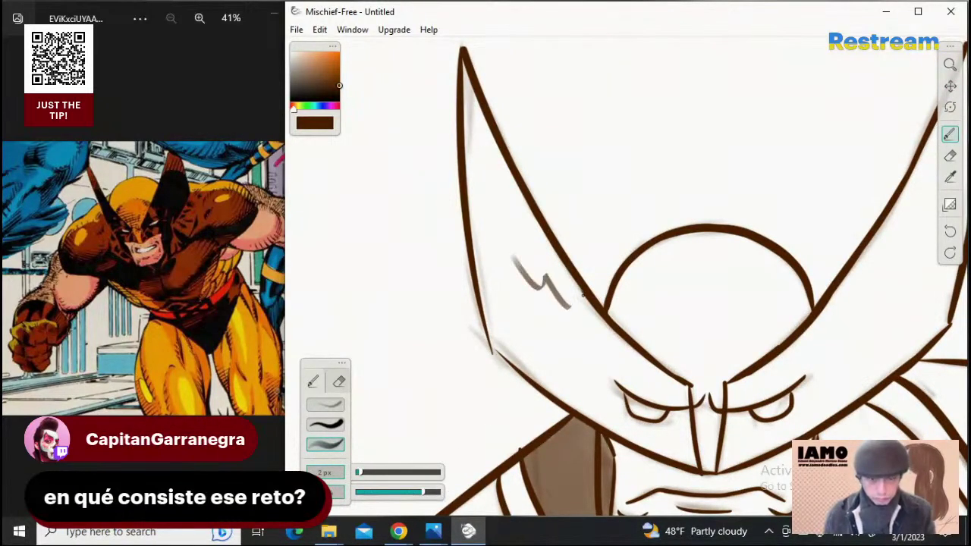
key("ctrl+z")
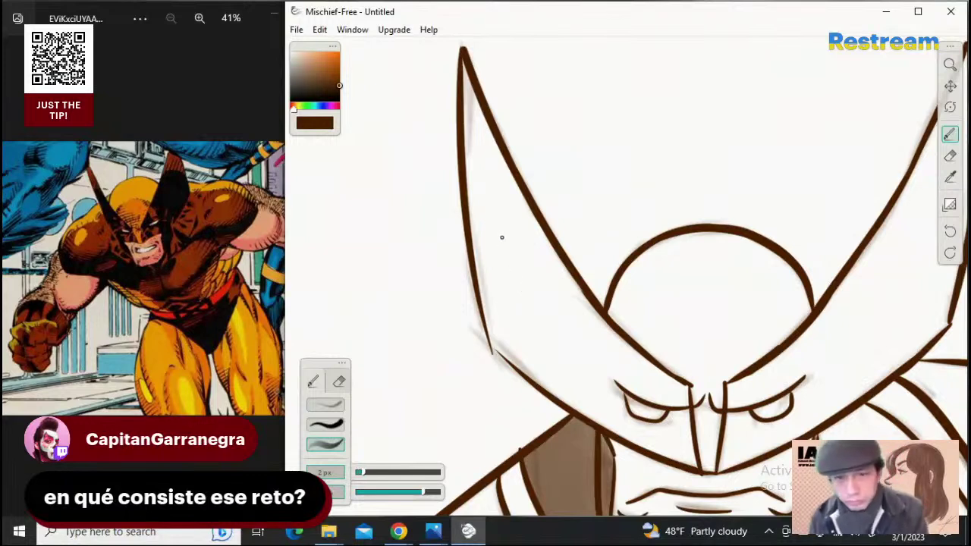
Set the brush size to 17 px, undoing the oversized trial stroke at the tip of the mask's left fin
key("bracketright")
key("bracketright")
key("bracketright")
key("bracketright")
key("bracketright")
key("bracketright")
key("bracketright")
key("bracketright")
key("bracketright")
key("bracketright")
key("bracketright")
key("bracketright")
key("bracketright")
key("bracketright")
key("bracketright")
key("bracketright")
key("bracketright")
key("bracketright")
key("bracketright")
key("bracketright")
mouse_move(474, 56)
left_mouse_down()
mouse_move(460, 68)
mouse_move(474, 130)
left_mouse_up()
key("ctrl+z")
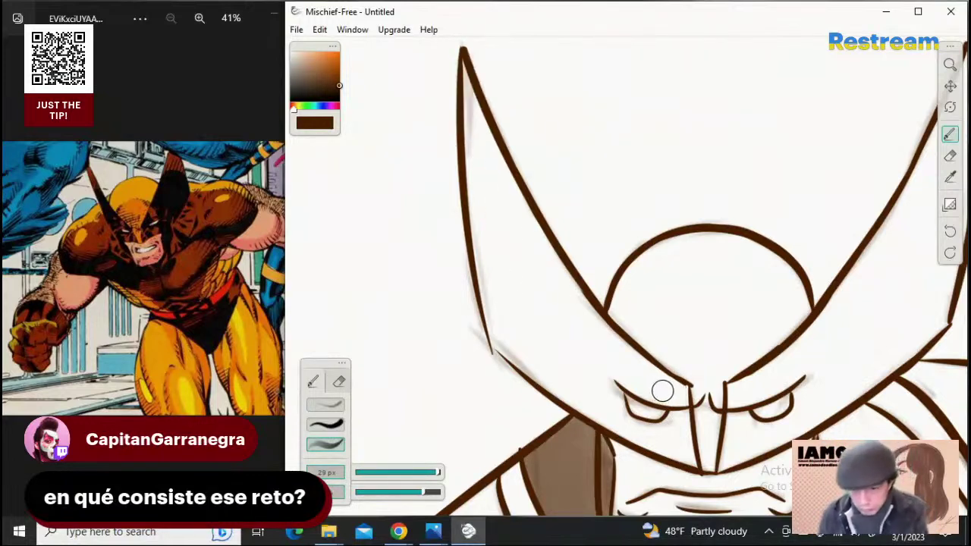
key("bracketleft")
key("bracketleft")
key("bracketleft")
key("bracketleft")
key("bracketleft")
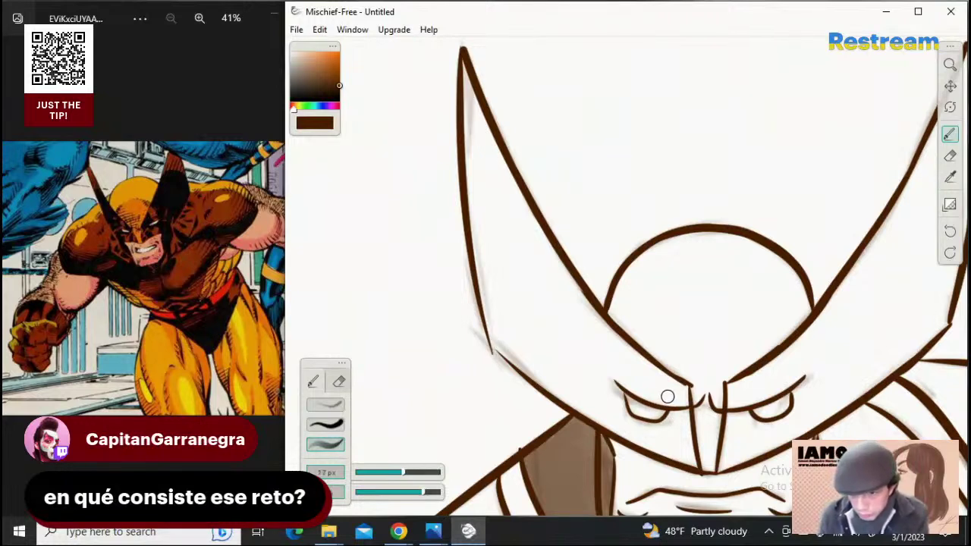
Fill the left half of the mask with brown from beside the nose up to the fin's tip, undoing unwanted strokes
mouse_move(664, 397)
left_mouse_down()
mouse_move(618, 365)
mouse_move(627, 370)
left_mouse_up()
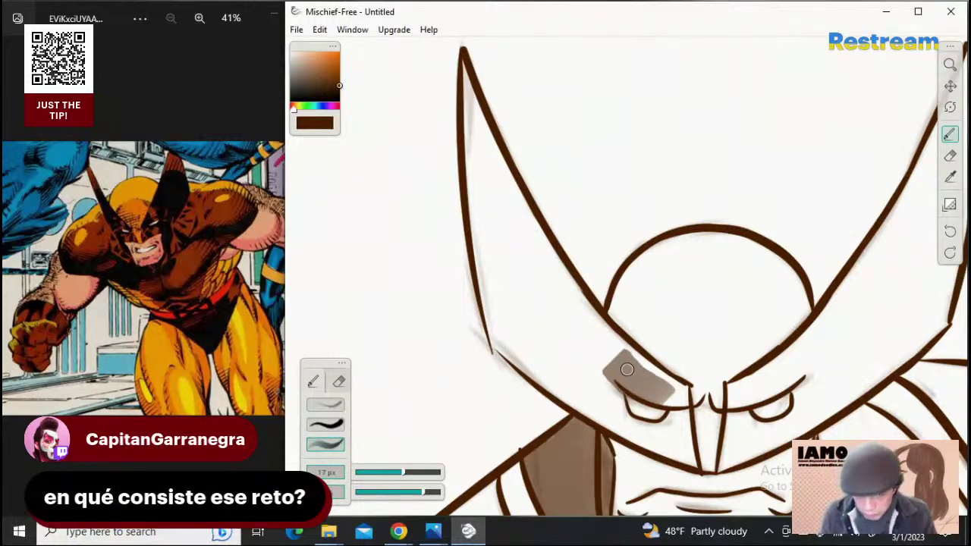
key("ctrl+z")
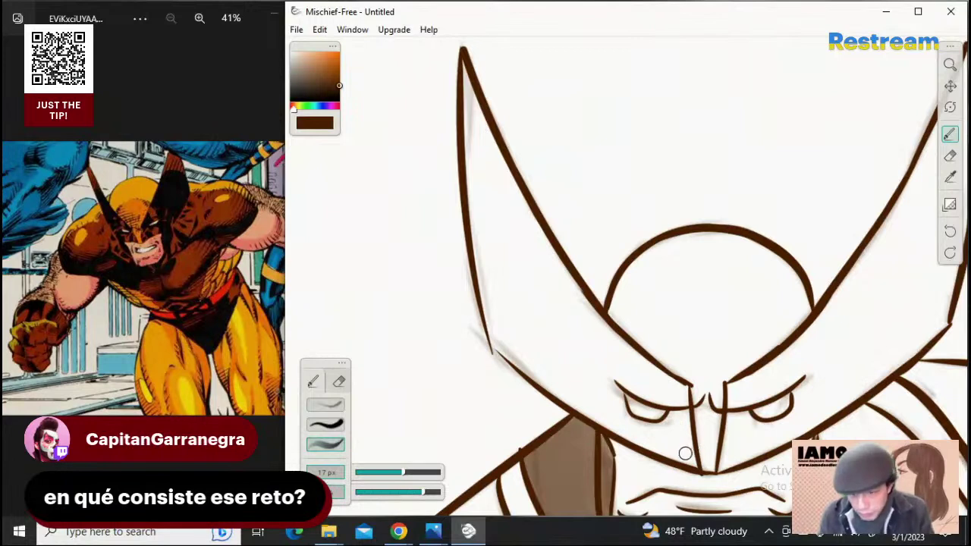
mouse_move(697, 469)
left_mouse_down()
mouse_move(673, 399)
mouse_move(625, 375)
mouse_move(665, 418)
mouse_move(614, 386)
mouse_move(680, 449)
mouse_move(612, 406)
mouse_move(620, 373)
left_mouse_up()
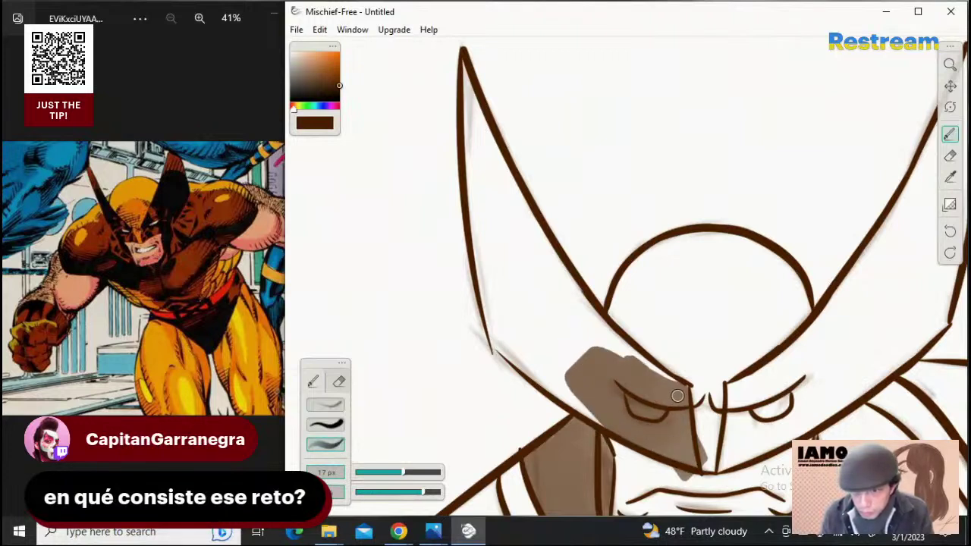
left_click_drag(667, 387, 504, 241)
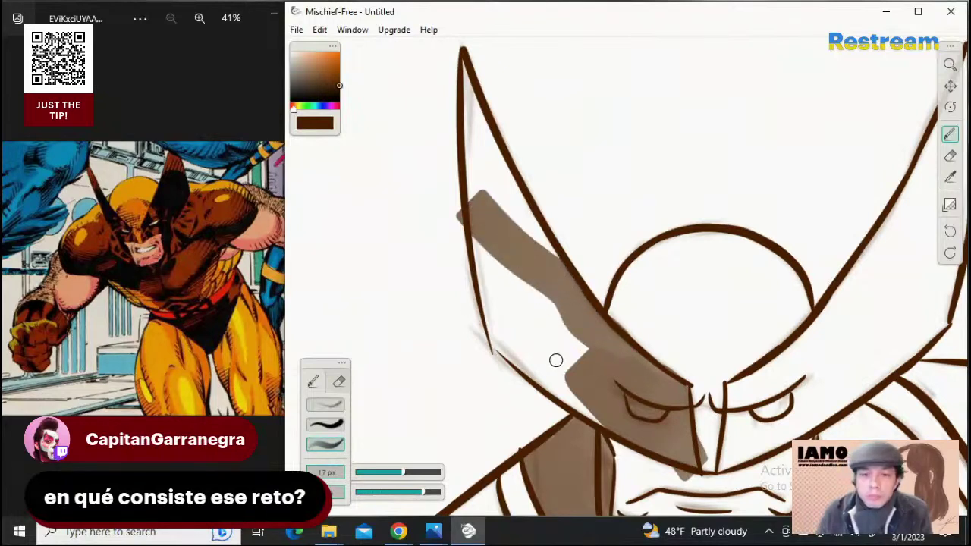
key("ctrl+z")
mouse_move(690, 456)
left_mouse_down()
mouse_move(616, 394)
mouse_move(686, 441)
mouse_move(658, 410)
mouse_move(670, 415)
mouse_move(608, 371)
mouse_move(680, 420)
mouse_move(647, 387)
mouse_move(674, 399)
mouse_move(632, 378)
mouse_move(681, 394)
mouse_move(633, 379)
mouse_move(600, 351)
mouse_move(656, 387)
mouse_move(578, 336)
mouse_move(648, 419)
mouse_move(611, 404)
mouse_move(661, 437)
mouse_move(650, 436)
mouse_move(543, 360)
mouse_move(577, 385)
mouse_move(549, 372)
mouse_move(526, 328)
mouse_move(574, 366)
mouse_move(520, 319)
mouse_move(608, 371)
mouse_move(523, 302)
mouse_move(582, 364)
mouse_move(499, 331)
mouse_move(533, 355)
mouse_move(519, 348)
mouse_move(530, 356)
mouse_move(488, 229)
mouse_move(516, 327)
mouse_move(501, 297)
mouse_move(507, 330)
mouse_move(496, 309)
mouse_move(488, 199)
mouse_move(530, 293)
mouse_move(546, 307)
mouse_move(535, 275)
mouse_move(593, 344)
mouse_move(546, 308)
mouse_move(610, 348)
mouse_move(544, 286)
mouse_move(579, 306)
mouse_move(508, 224)
mouse_move(523, 242)
mouse_move(539, 227)
mouse_move(507, 198)
mouse_move(500, 241)
mouse_move(480, 167)
mouse_move(492, 160)
mouse_move(484, 89)
mouse_move(444, 77)
left_mouse_up()
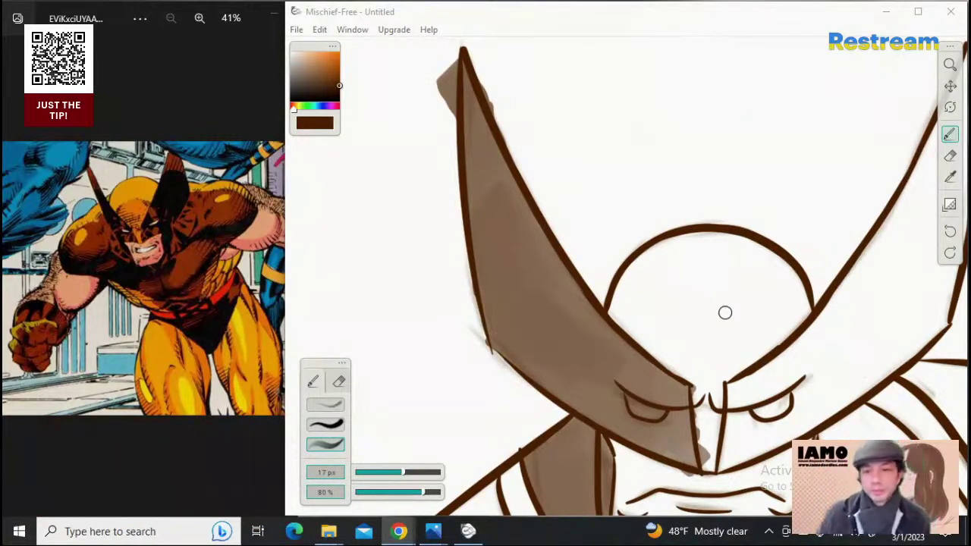
left_click(746, 387)
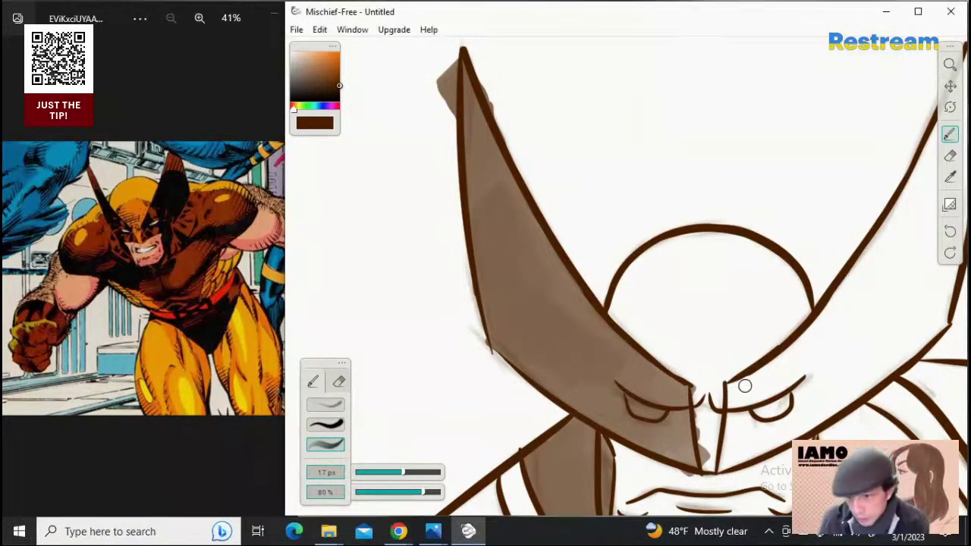
right_click(745, 386)
mouse_move(786, 357)
left_mouse_down()
mouse_move(725, 397)
mouse_move(725, 464)
mouse_move(758, 444)
mouse_move(739, 421)
mouse_move(740, 380)
mouse_move(763, 410)
mouse_move(757, 448)
mouse_move(818, 405)
mouse_move(764, 375)
mouse_move(805, 423)
mouse_move(793, 432)
mouse_move(805, 419)
mouse_move(805, 341)
mouse_move(852, 306)
mouse_move(828, 372)
mouse_move(828, 409)
mouse_move(839, 408)
mouse_move(865, 303)
mouse_move(833, 312)
mouse_move(853, 323)
mouse_move(860, 275)
mouse_move(830, 307)
mouse_move(868, 355)
mouse_move(862, 380)
mouse_move(903, 356)
mouse_move(917, 309)
mouse_move(909, 234)
left_mouse_up()
key("ctrl+z")
key("ctrl+z")
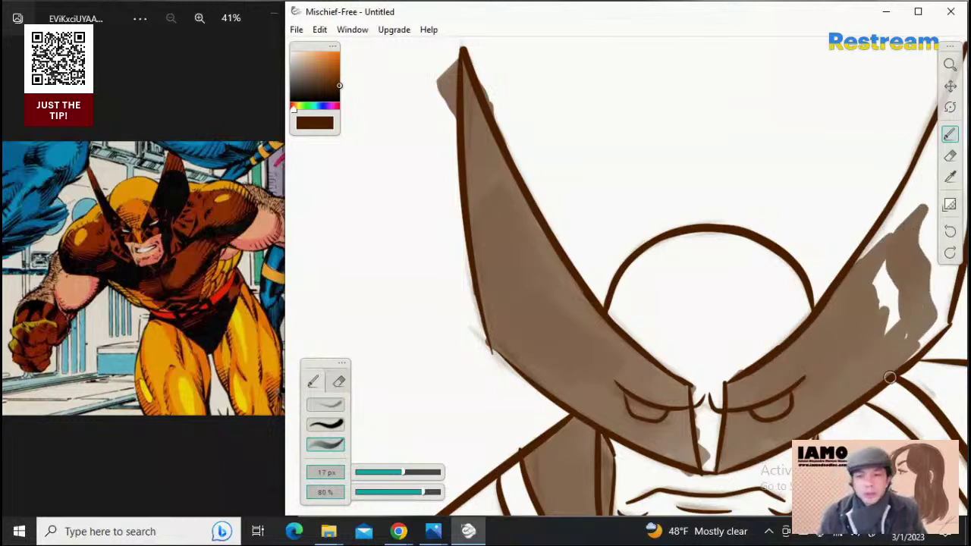
key("ctrl+z")
Close the outline gap at the tip of the mask's right fin with the solid brush at 12 px and 100% opacity
left_click(950, 86)
mouse_move(829, 176)
left_mouse_down()
mouse_move(567, 136)
mouse_move(556, 211)
mouse_move(573, 210)
left_mouse_up()
left_click_drag(805, 223, 834, 217)
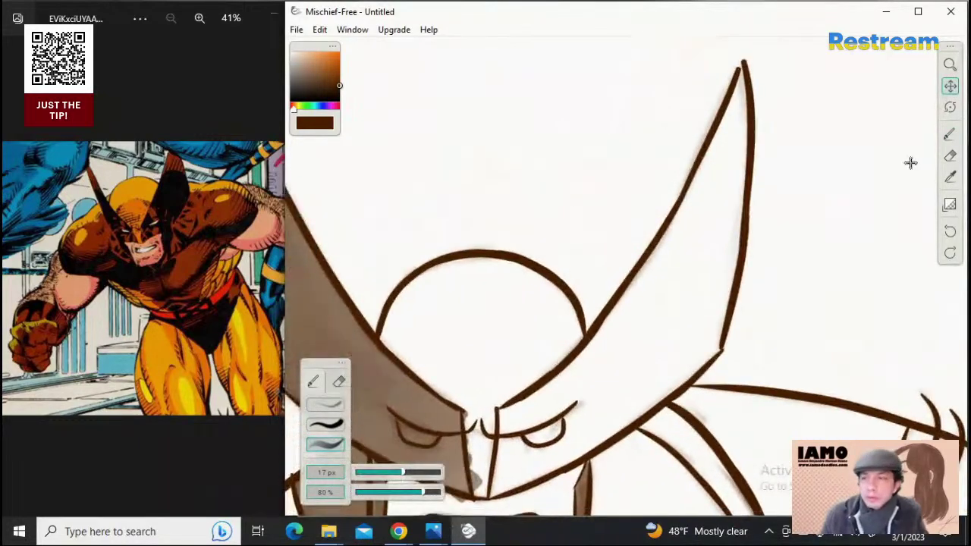
left_click(949, 135)
left_click_drag(740, 69, 747, 58)
key("ctrl+z")
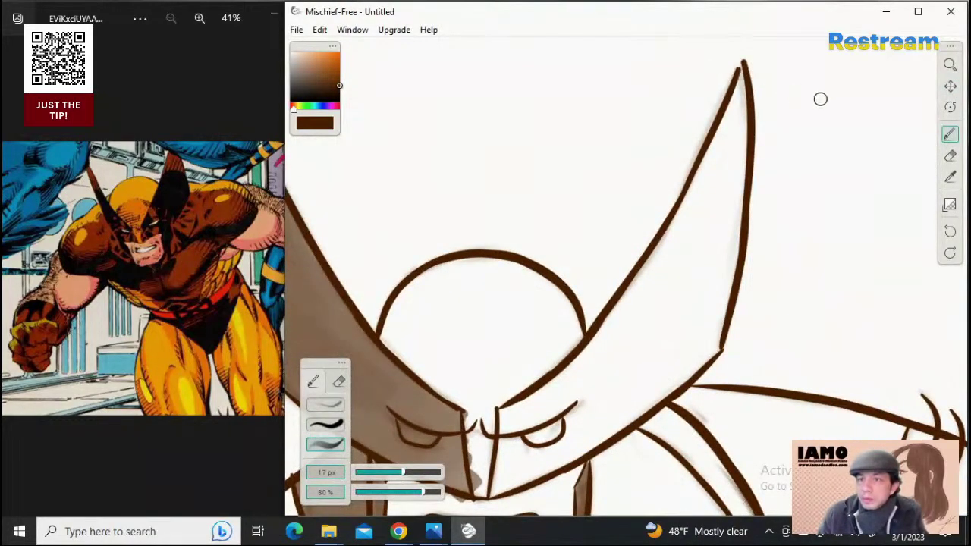
left_click(325, 424)
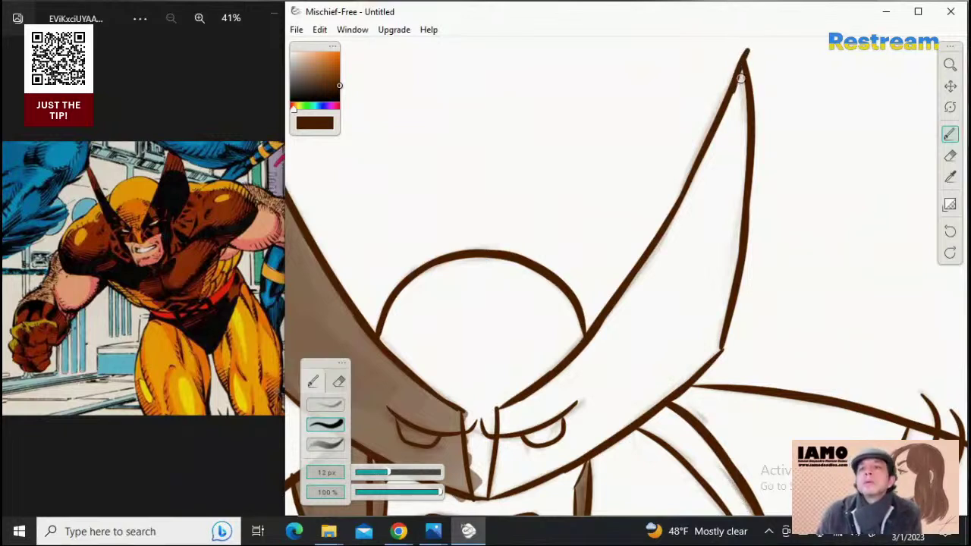
key("ctrl+z")
left_click_drag(734, 92, 747, 42)
key("ctrl+z")
key("ctrl+z")
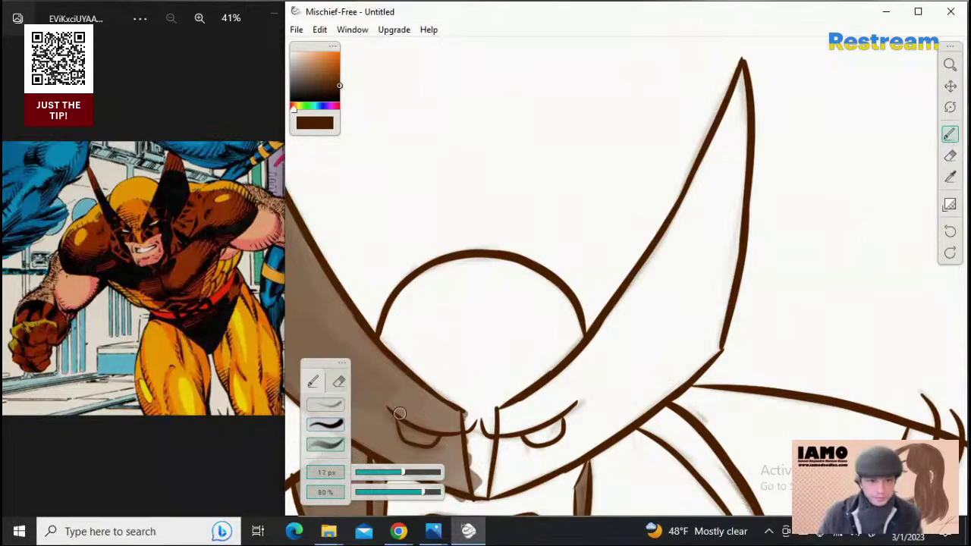
Fill the right half of the mask up to the fin's tip with brown using the 17 px brush at 80% opacity
mouse_move(506, 413)
left_mouse_down()
mouse_move(502, 485)
mouse_move(536, 456)
mouse_move(521, 415)
mouse_move(518, 455)
mouse_move(517, 408)
mouse_move(509, 471)
mouse_move(557, 433)
mouse_move(525, 473)
mouse_move(592, 439)
mouse_move(539, 425)
mouse_move(531, 400)
mouse_move(625, 342)
mouse_move(577, 403)
mouse_move(560, 378)
mouse_move(629, 297)
mouse_move(611, 393)
mouse_move(577, 447)
mouse_move(614, 412)
mouse_move(563, 449)
mouse_move(593, 445)
mouse_move(576, 452)
mouse_move(655, 359)
mouse_move(626, 358)
mouse_move(623, 322)
mouse_move(600, 334)
mouse_move(658, 304)
mouse_move(639, 356)
mouse_move(643, 344)
mouse_move(648, 386)
mouse_move(626, 422)
mouse_move(643, 408)
mouse_move(669, 369)
mouse_move(682, 278)
mouse_move(648, 325)
mouse_move(676, 275)
mouse_move(653, 309)
mouse_move(653, 278)
mouse_move(636, 283)
mouse_move(691, 233)
mouse_move(688, 352)
mouse_move(667, 388)
mouse_move(700, 358)
mouse_move(682, 372)
mouse_move(668, 357)
mouse_move(652, 267)
left_mouse_up()
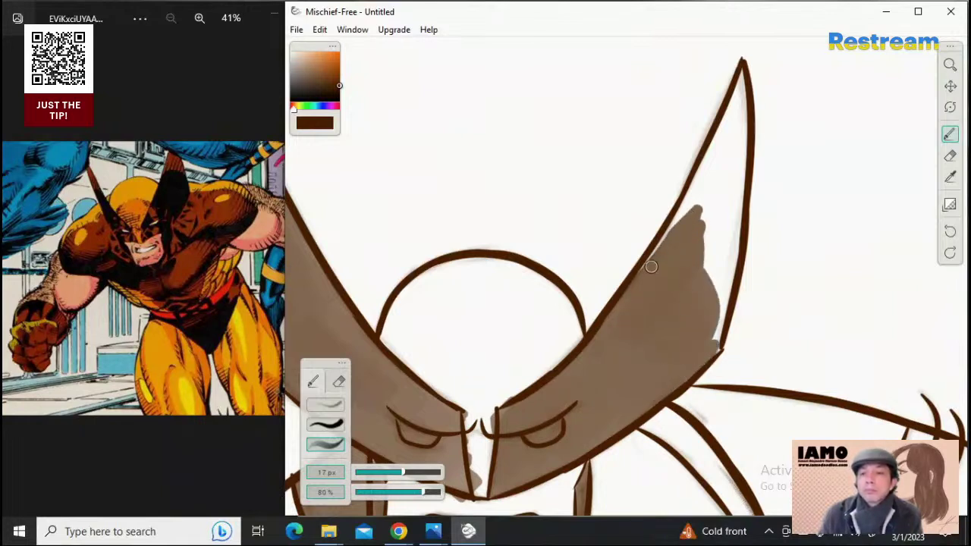
mouse_move(692, 220)
left_mouse_down()
mouse_move(713, 277)
mouse_move(711, 354)
left_mouse_up()
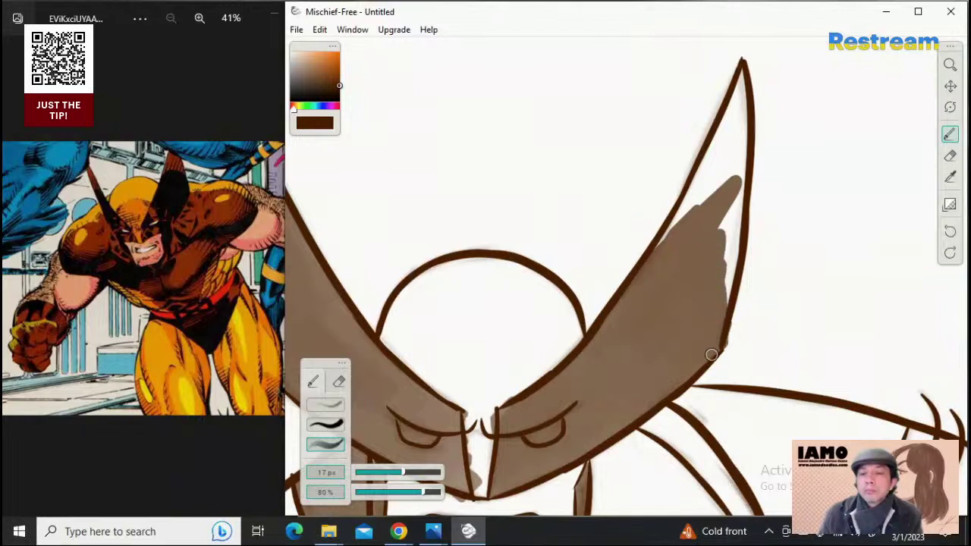
mouse_move(698, 222)
left_mouse_down()
mouse_move(711, 192)
mouse_move(694, 214)
left_mouse_up()
left_click_drag(665, 245, 717, 151)
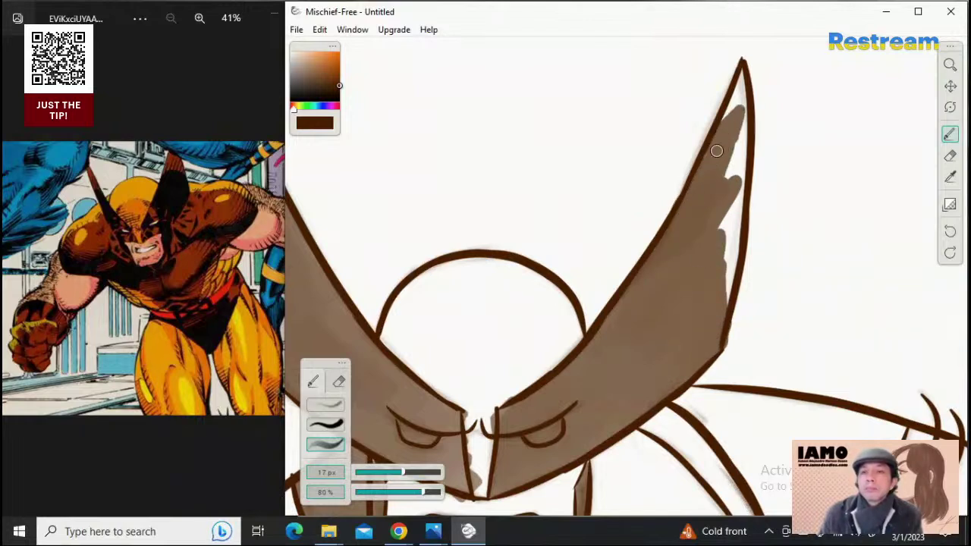
mouse_move(725, 119)
left_mouse_down()
mouse_move(731, 78)
mouse_move(727, 201)
mouse_move(736, 172)
mouse_move(723, 307)
mouse_move(740, 203)
mouse_move(720, 261)
left_mouse_up()
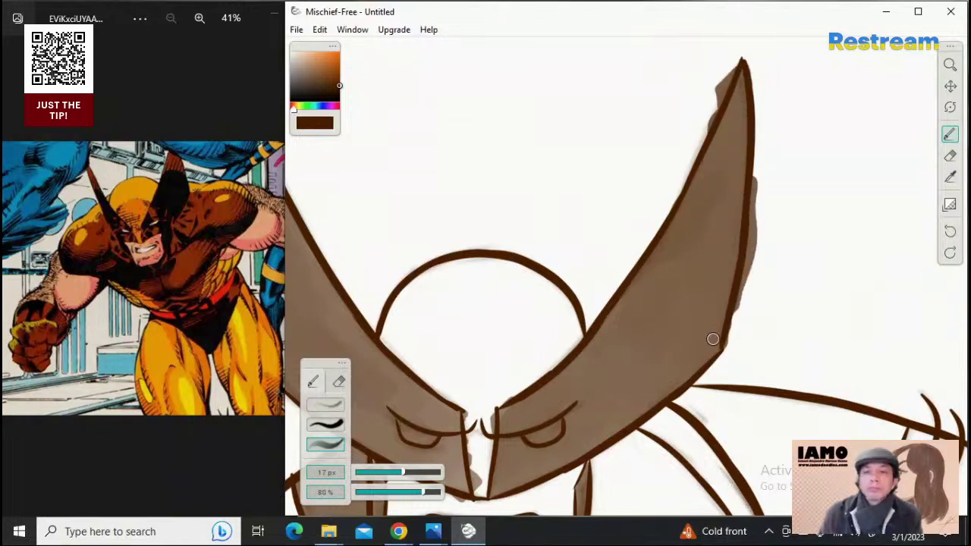
Fill the sleeve on the left upper arm, between the jersey's armhole band and the curved hem, with the same brown
left_click(949, 66)
mouse_move(724, 214)
left_mouse_down()
mouse_move(672, 222)
mouse_move(649, 280)
left_mouse_up()
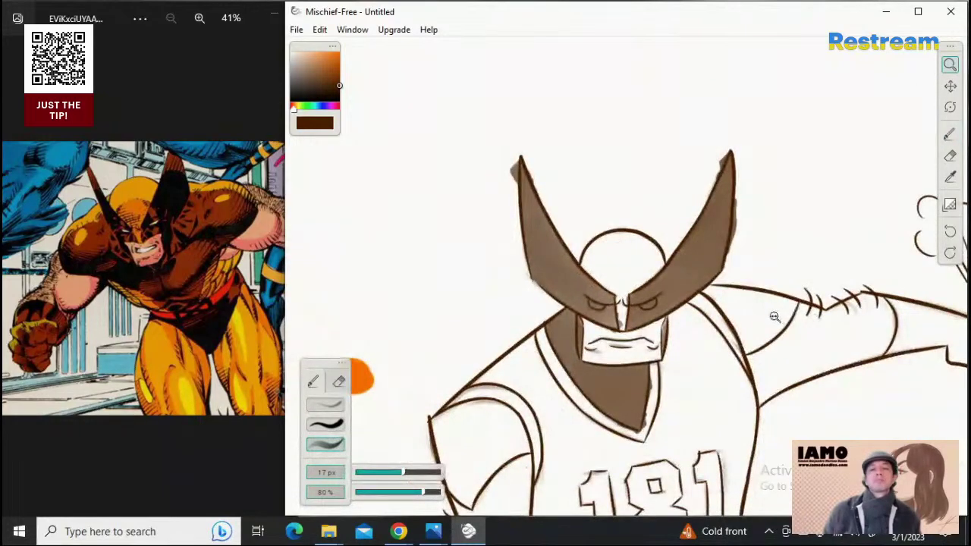
left_click_drag(748, 325, 697, 330)
left_click(949, 85)
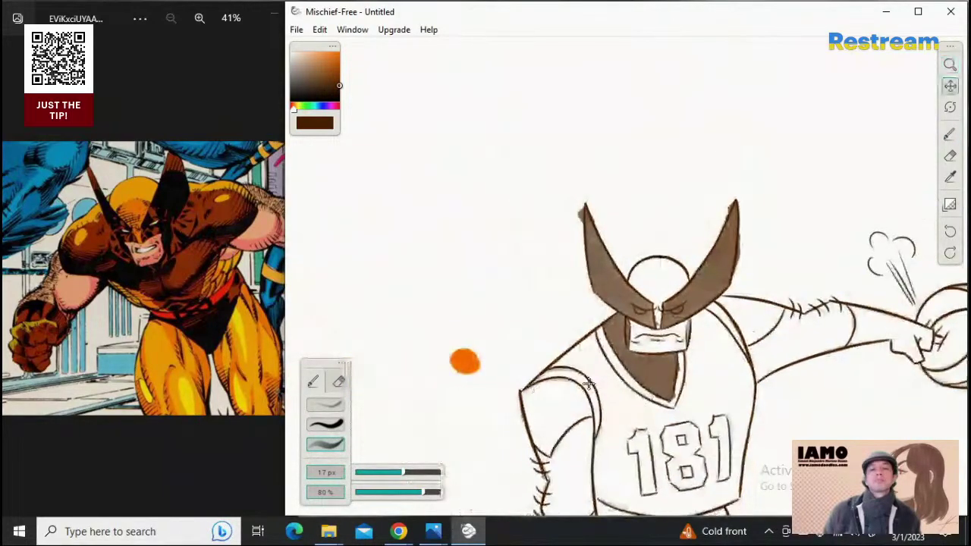
mouse_move(541, 408)
left_mouse_down()
mouse_move(619, 389)
mouse_move(555, 264)
mouse_move(733, 254)
left_mouse_up()
left_click(950, 65)
key("b")
mouse_move(462, 163)
left_mouse_down()
mouse_move(442, 177)
mouse_move(528, 143)
mouse_move(447, 213)
mouse_move(494, 223)
mouse_move(576, 152)
mouse_move(603, 145)
mouse_move(613, 189)
mouse_move(633, 187)
mouse_move(646, 205)
left_mouse_up()
mouse_move(630, 222)
left_mouse_down()
mouse_move(579, 279)
mouse_move(498, 238)
mouse_move(465, 234)
mouse_move(448, 202)
mouse_move(490, 299)
mouse_move(466, 272)
mouse_move(483, 333)
mouse_move(513, 367)
mouse_move(542, 387)
mouse_move(514, 317)
mouse_move(539, 359)
mouse_move(548, 333)
mouse_move(530, 332)
mouse_move(545, 335)
mouse_move(519, 302)
mouse_move(555, 262)
mouse_move(559, 312)
mouse_move(546, 339)
mouse_move(613, 271)
mouse_move(617, 253)
mouse_move(607, 278)
mouse_move(625, 268)
mouse_move(621, 253)
mouse_move(656, 253)
mouse_move(654, 239)
mouse_move(665, 267)
left_mouse_up()
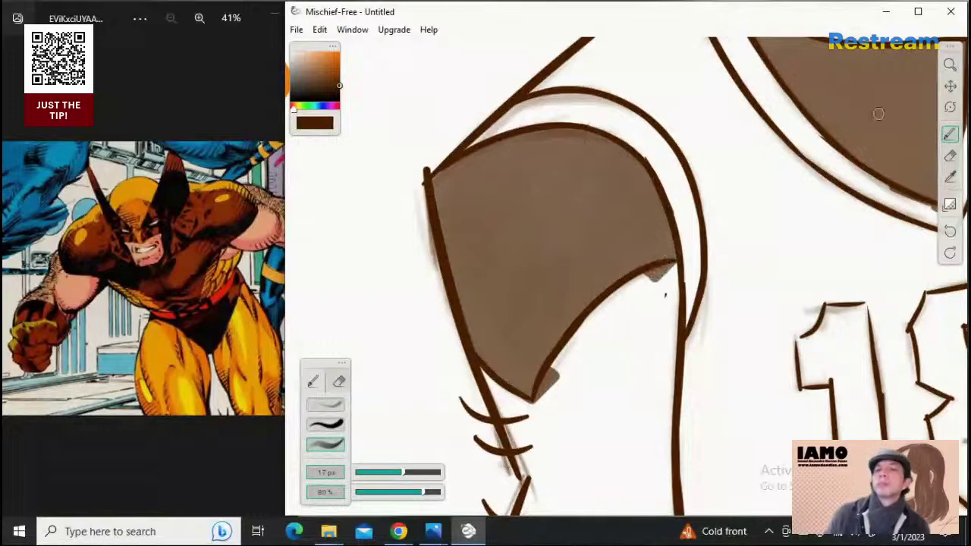
Fill the sleeve on the outstretched upper arm, between the jersey's armhole band and the curved hem, with brown
left_click(951, 66)
left_click_drag(686, 212, 611, 236)
left_click(950, 88)
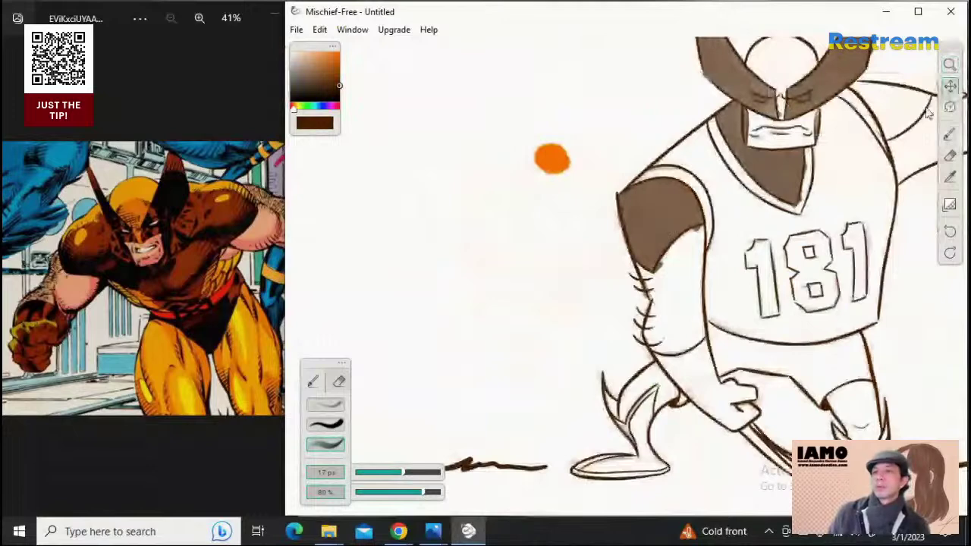
mouse_move(734, 214)
left_mouse_down()
mouse_move(440, 274)
mouse_move(418, 307)
left_mouse_up()
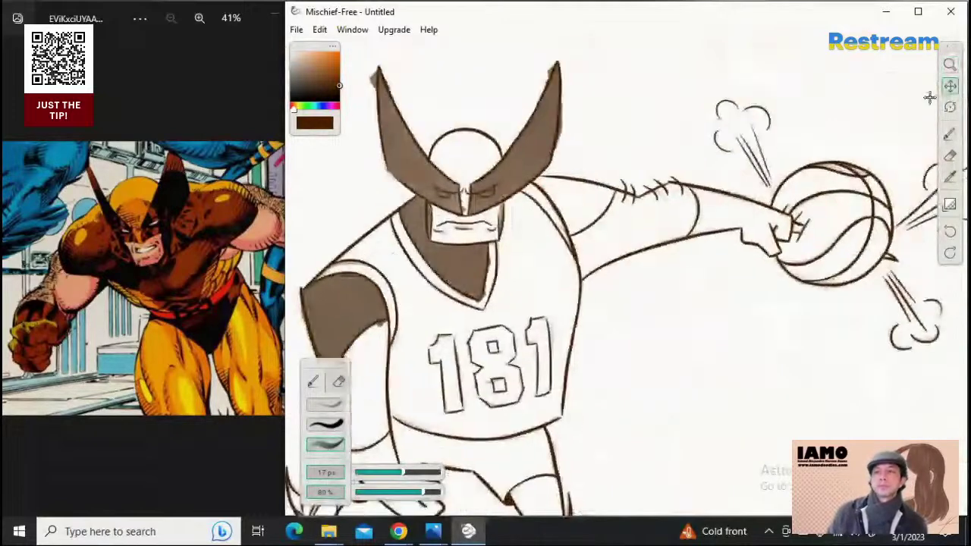
left_click(950, 65)
left_click_drag(591, 214, 685, 175)
left_click(950, 134)
mouse_move(549, 171)
left_mouse_down()
mouse_move(538, 170)
mouse_move(601, 206)
mouse_move(602, 215)
mouse_move(565, 192)
mouse_move(600, 216)
mouse_move(651, 322)
mouse_move(751, 233)
mouse_move(700, 273)
mouse_move(685, 212)
mouse_move(675, 287)
mouse_move(596, 193)
mouse_move(561, 177)
mouse_move(656, 191)
mouse_move(633, 193)
left_mouse_up()
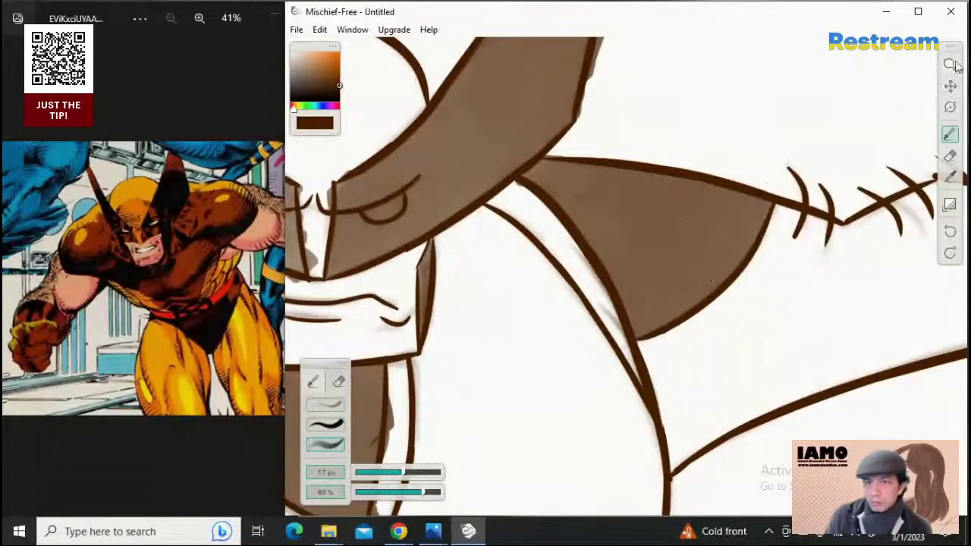
Fill the lowered arm's glove and fist, below the curved cuff line, with brown using the 17 px brush at 80% opacity
left_click(952, 67)
left_click_drag(755, 170, 673, 173)
left_click_drag(810, 269, 805, 345)
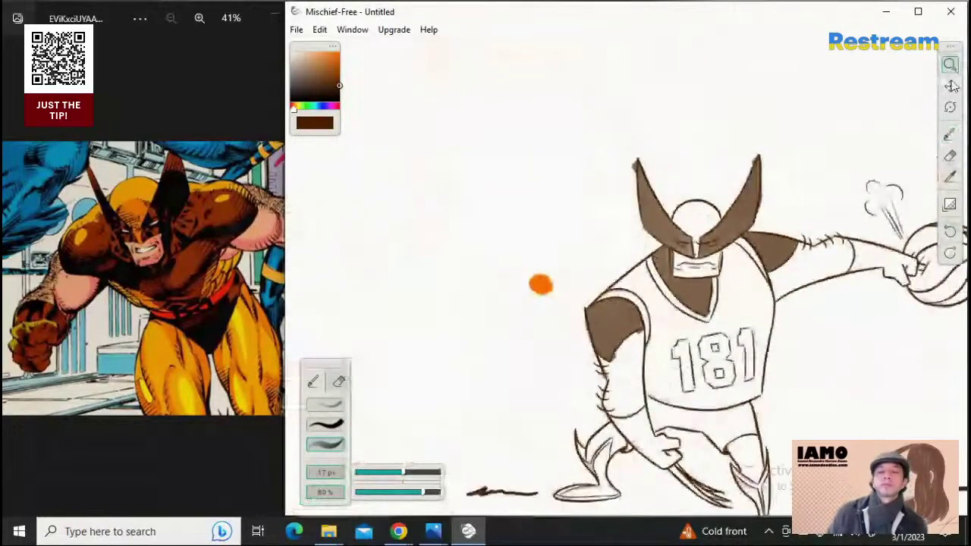
left_click_drag(727, 340, 789, 136)
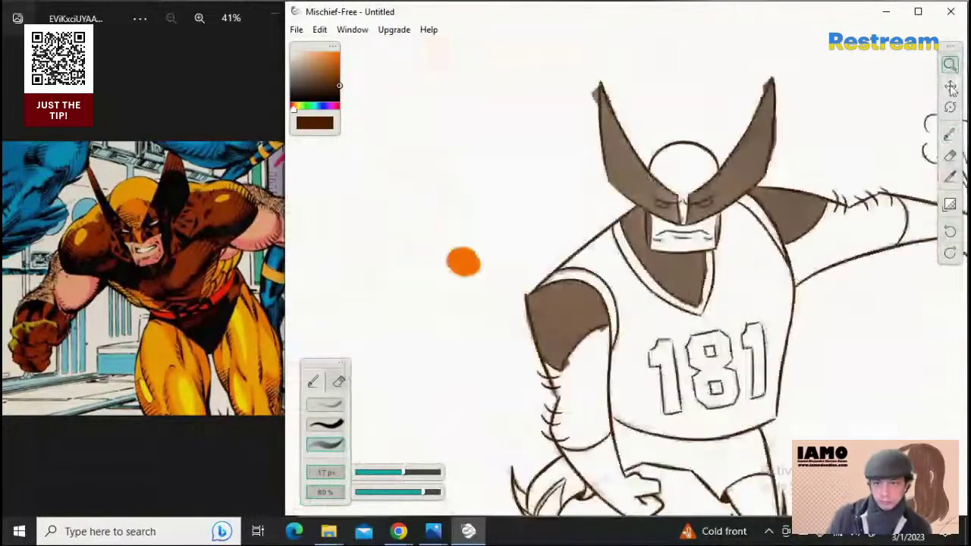
left_click_drag(951, 89, 839, 176)
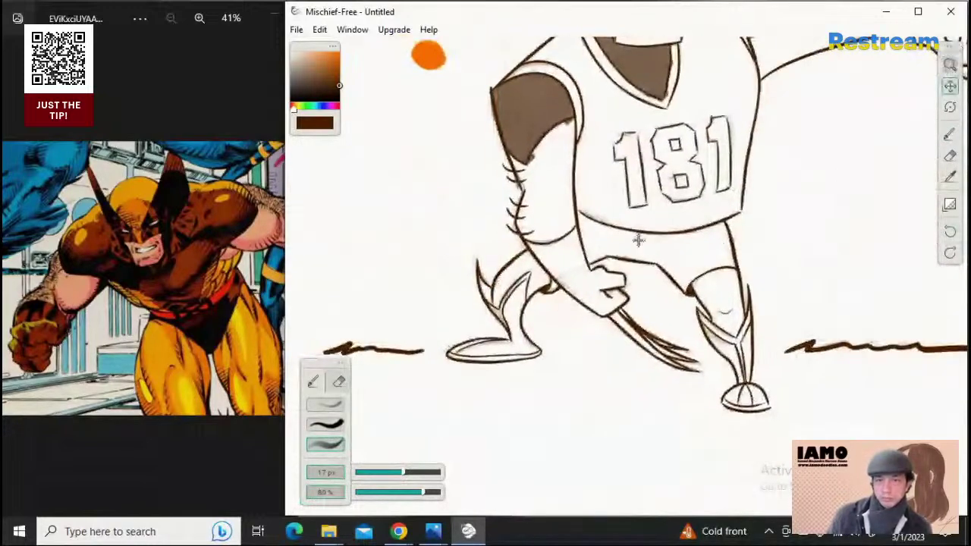
left_click_drag(642, 239, 674, 229)
left_click(950, 65)
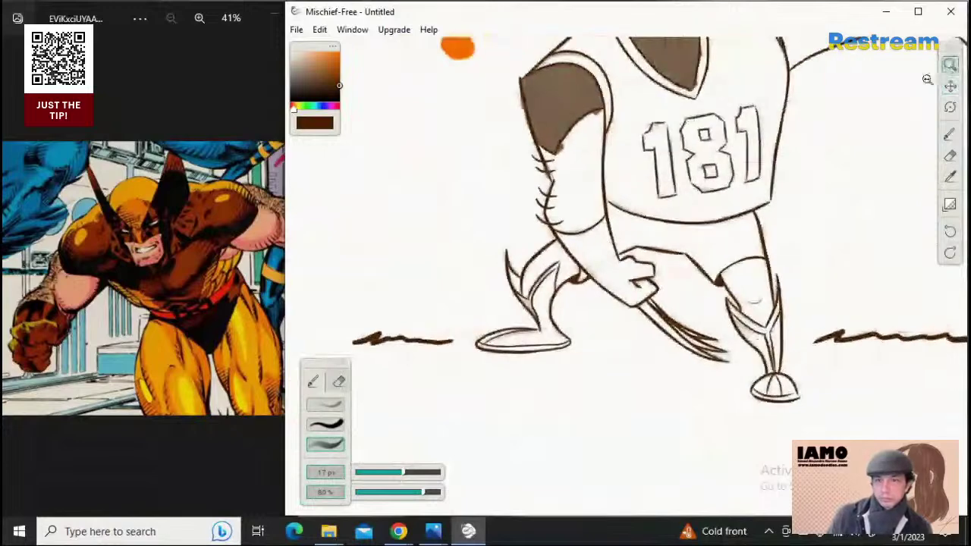
left_click_drag(614, 252, 726, 214)
left_click(950, 155)
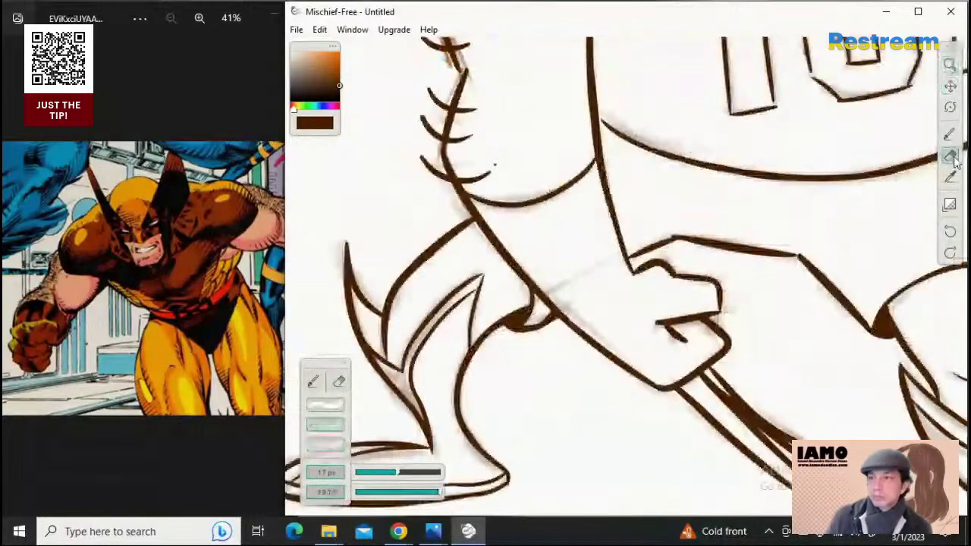
left_click(950, 134)
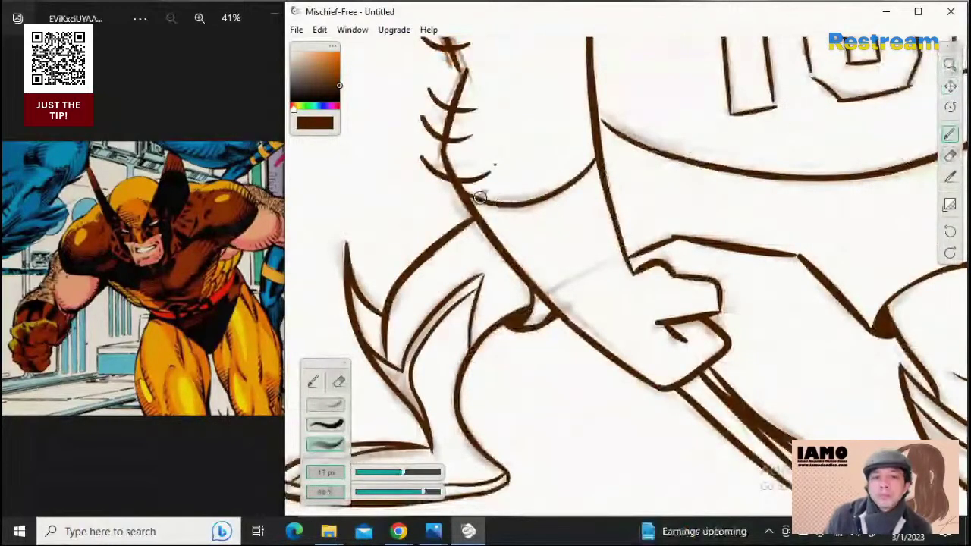
mouse_move(481, 195)
left_mouse_down()
mouse_move(573, 277)
mouse_move(516, 221)
mouse_move(558, 205)
mouse_move(586, 172)
mouse_move(578, 201)
mouse_move(587, 228)
mouse_move(539, 217)
mouse_move(601, 283)
mouse_move(573, 203)
mouse_move(588, 217)
mouse_move(585, 186)
mouse_move(624, 305)
mouse_move(626, 288)
mouse_move(536, 263)
mouse_move(601, 320)
mouse_move(574, 286)
mouse_move(633, 330)
mouse_move(623, 312)
mouse_move(588, 313)
mouse_move(664, 370)
mouse_move(715, 350)
mouse_move(675, 342)
mouse_move(669, 331)
mouse_move(700, 347)
mouse_move(681, 322)
mouse_move(651, 317)
mouse_move(637, 279)
mouse_move(652, 274)
mouse_move(660, 292)
mouse_move(710, 299)
mouse_move(673, 319)
left_mouse_up()
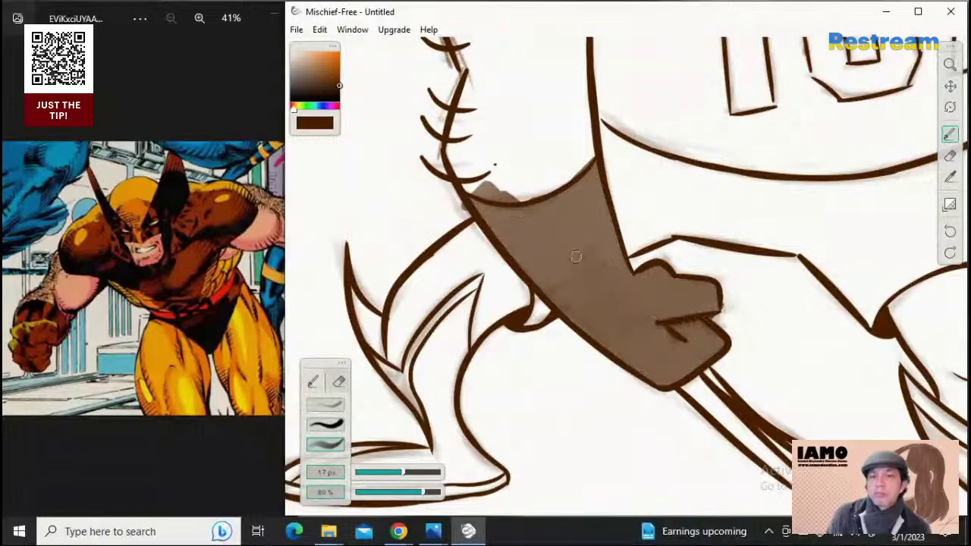
Even out the brown on the lowered arm's glove along its curved cuff edge
left_click_drag(581, 181, 610, 287)
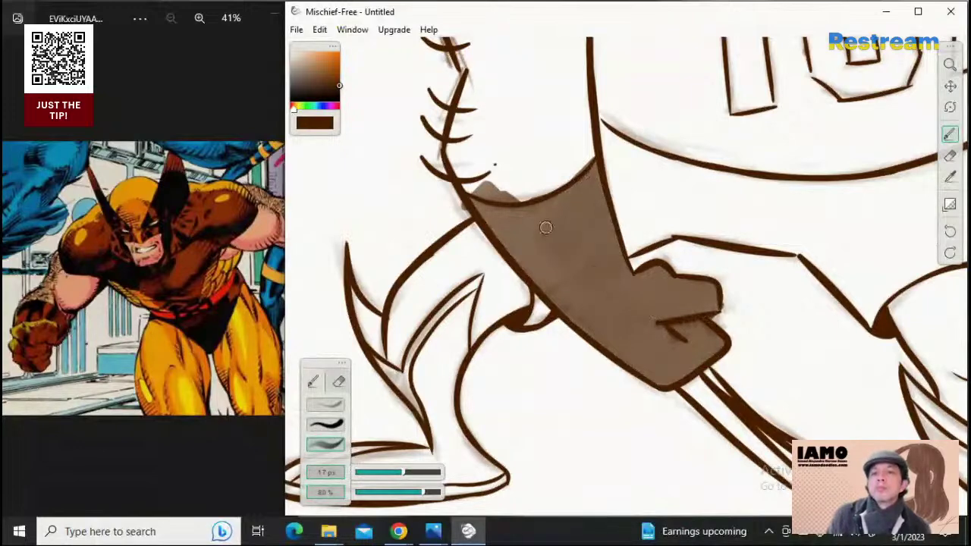
left_click_drag(546, 228, 508, 222)
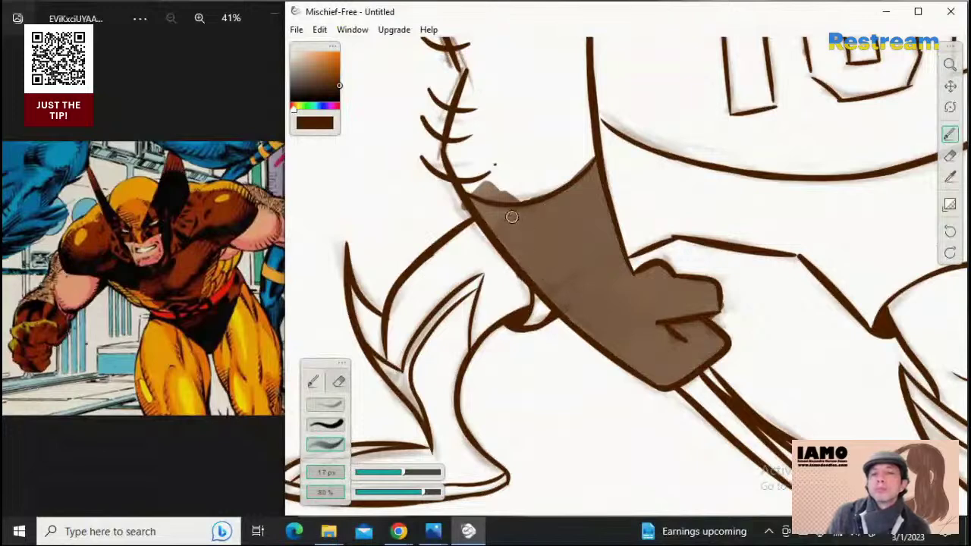
mouse_move(512, 217)
left_mouse_down()
mouse_move(507, 203)
mouse_move(486, 201)
left_mouse_up()
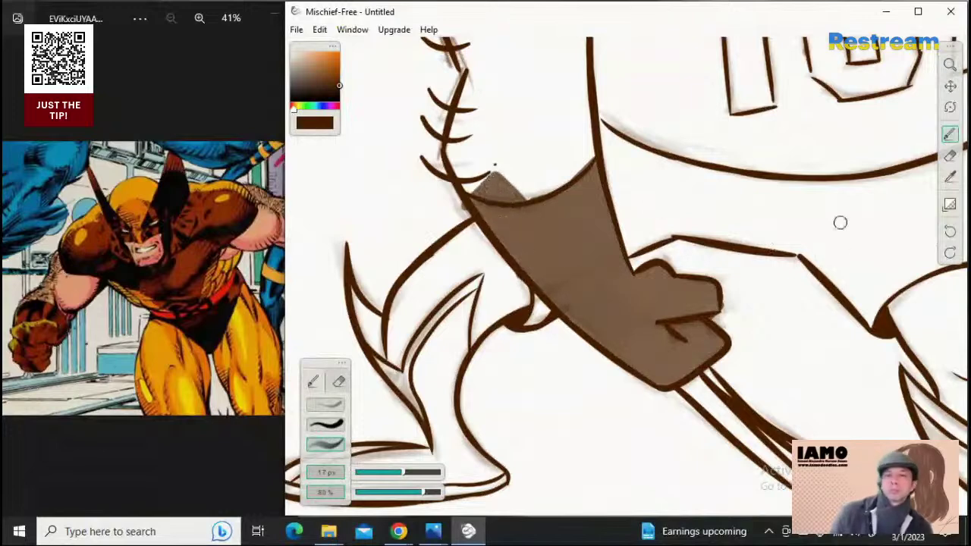
Fill the outstretched arm's glove from the curved cuff line to the wrist with the same brown, undoing the unwanted stroke
left_click(950, 66)
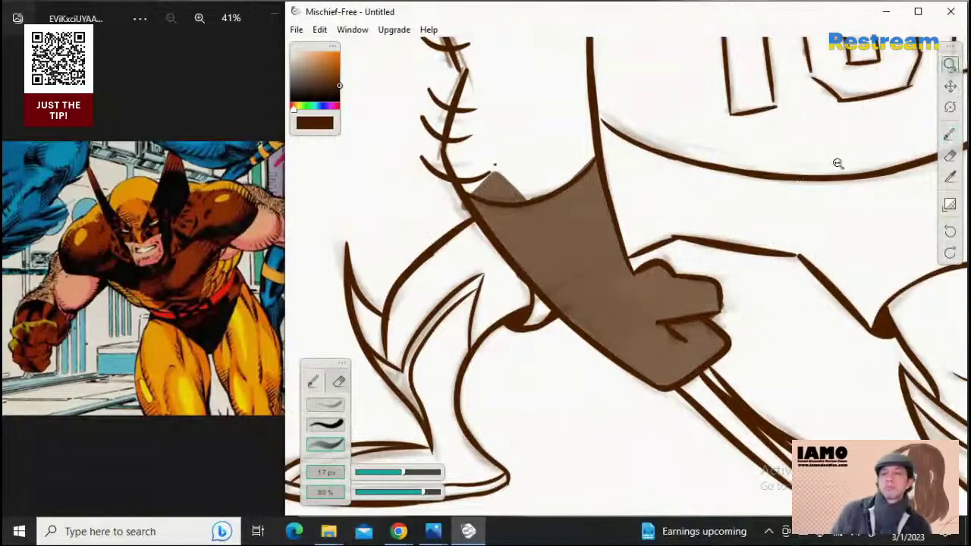
left_click(951, 87)
mouse_move(761, 171)
left_mouse_down()
mouse_move(476, 199)
mouse_move(672, 266)
mouse_move(747, 303)
mouse_move(610, 241)
left_mouse_up()
left_click(950, 155)
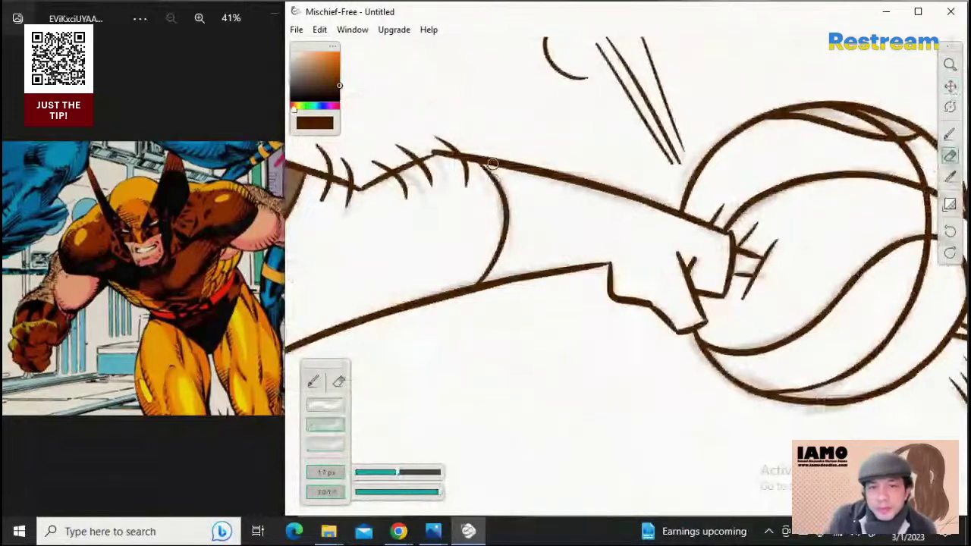
left_click_drag(488, 160, 497, 162)
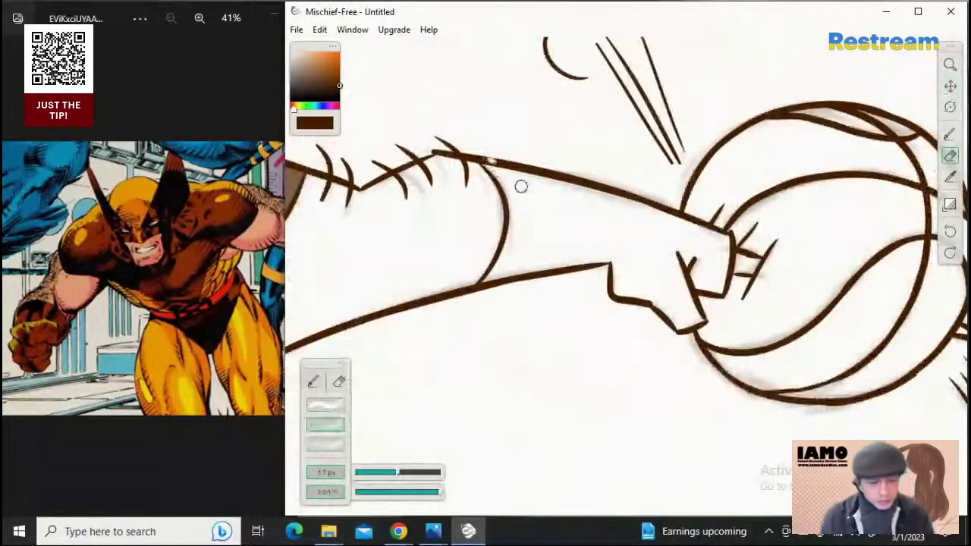
key("b")
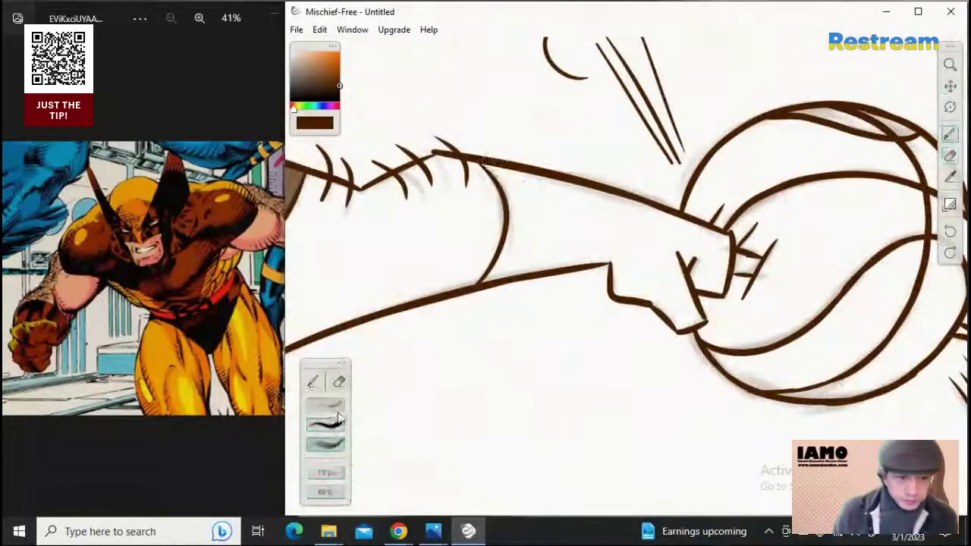
mouse_move(489, 162)
left_mouse_down()
mouse_move(554, 223)
mouse_move(525, 199)
mouse_move(519, 165)
mouse_move(502, 154)
mouse_move(531, 212)
mouse_move(493, 278)
mouse_move(522, 233)
mouse_move(546, 261)
mouse_move(578, 241)
mouse_move(535, 245)
mouse_move(528, 256)
mouse_move(593, 249)
mouse_move(527, 185)
mouse_move(592, 212)
mouse_move(586, 200)
mouse_move(637, 216)
mouse_move(649, 229)
mouse_move(603, 250)
mouse_move(638, 261)
mouse_move(621, 282)
mouse_move(668, 297)
mouse_move(653, 267)
mouse_move(671, 239)
left_mouse_up()
key("ctrl+z")
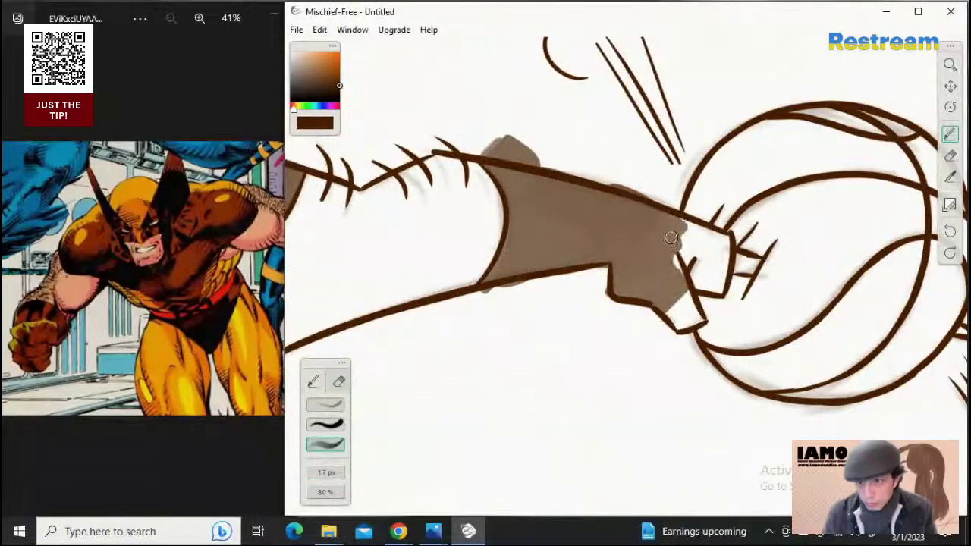
Fill the fist at the basketball with brown and even out the glove's cuff and lower edge, undoing unwanted strokes
mouse_move(671, 239)
left_mouse_down()
mouse_move(720, 243)
mouse_move(714, 290)
mouse_move(702, 277)
mouse_move(683, 314)
mouse_move(699, 314)
mouse_move(680, 258)
mouse_move(714, 280)
mouse_move(711, 255)
mouse_move(634, 226)
mouse_move(701, 247)
mouse_move(705, 319)
left_mouse_up()
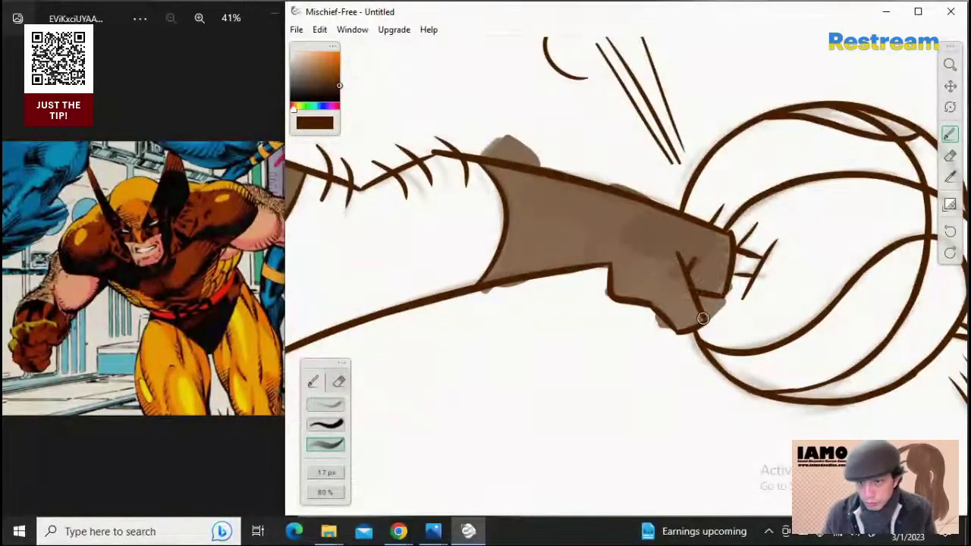
key("ctrl+z")
mouse_move(520, 253)
left_mouse_down()
mouse_move(494, 271)
mouse_move(517, 236)
mouse_move(503, 261)
mouse_move(522, 197)
mouse_move(507, 153)
left_mouse_up()
key("ctrl+z")
mouse_move(492, 279)
left_mouse_down()
mouse_move(527, 216)
mouse_move(521, 223)
mouse_move(515, 176)
mouse_move(494, 153)
mouse_move(536, 210)
mouse_move(534, 200)
mouse_move(528, 247)
mouse_move(498, 274)
mouse_move(524, 241)
mouse_move(526, 209)
mouse_move(512, 253)
mouse_move(526, 219)
mouse_move(526, 258)
mouse_move(502, 269)
mouse_move(522, 259)
mouse_move(519, 209)
mouse_move(529, 223)
mouse_move(542, 192)
mouse_move(528, 183)
mouse_move(617, 230)
mouse_move(568, 247)
mouse_move(625, 249)
mouse_move(562, 204)
mouse_move(610, 218)
mouse_move(578, 202)
mouse_move(717, 249)
mouse_move(716, 295)
mouse_move(696, 271)
mouse_move(682, 270)
mouse_move(689, 311)
mouse_move(699, 311)
mouse_move(671, 303)
mouse_move(697, 311)
mouse_move(627, 262)
left_mouse_up()
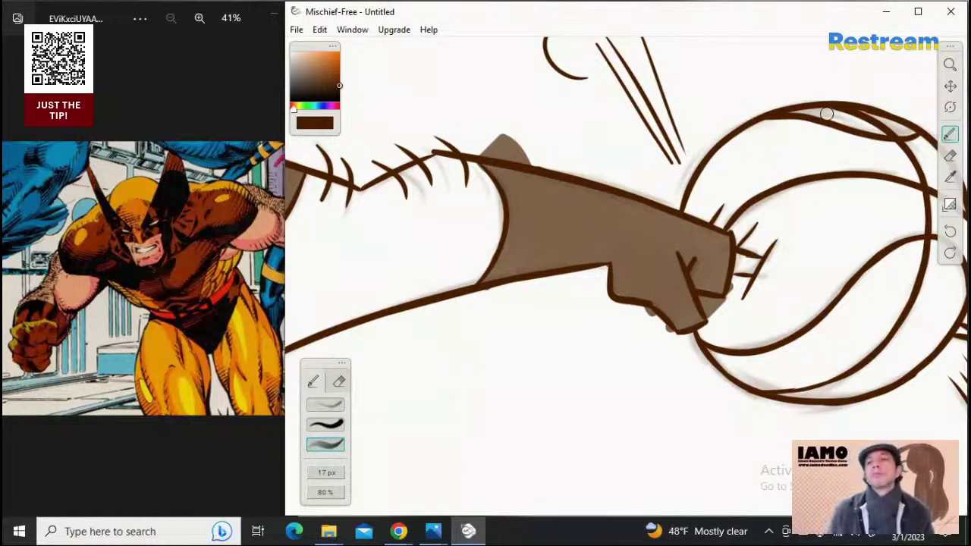
Fill the narrow pointed outer flap of the boot behind the lowered fist with brown using a 7 px brush at 80% opacity
left_click(949, 66)
left_click_drag(707, 218, 733, 299)
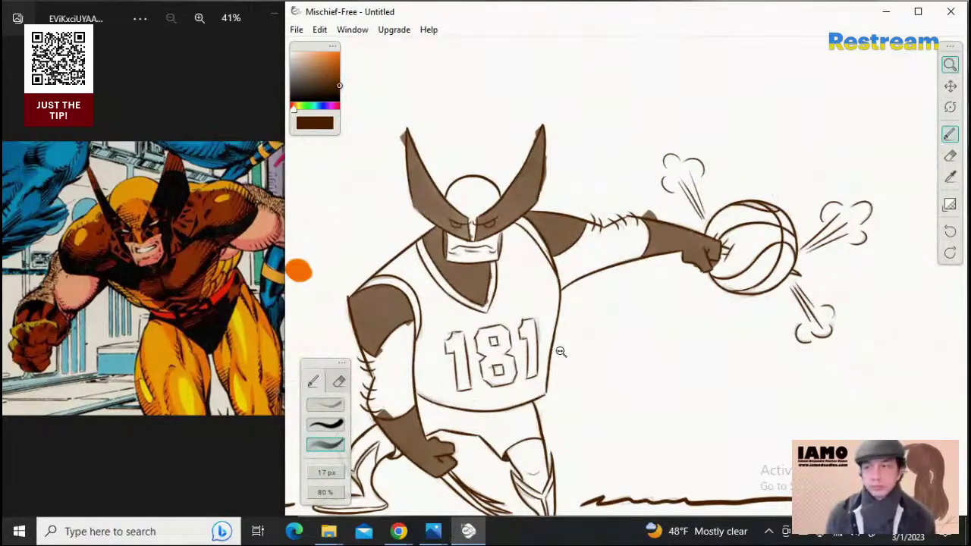
left_click(950, 85)
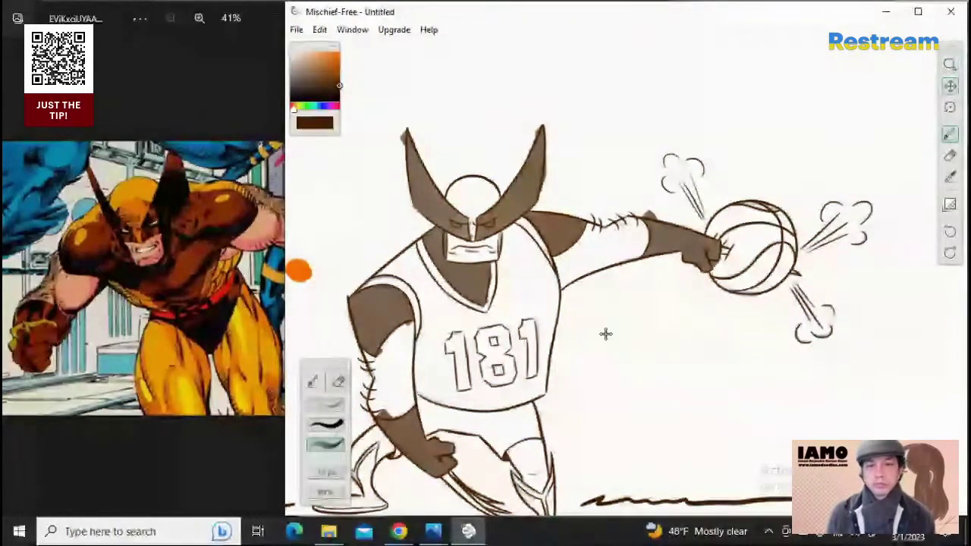
left_click_drag(767, 271, 879, 84)
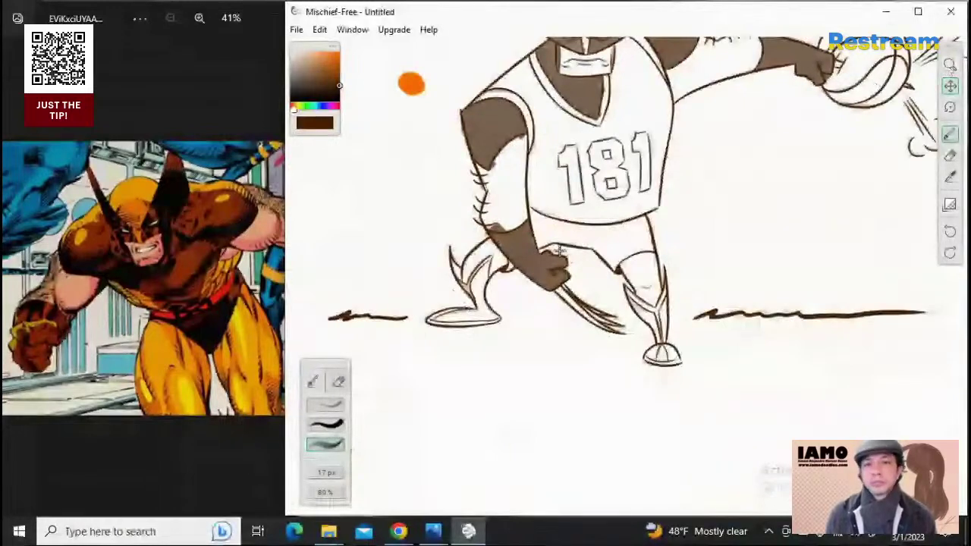
left_click_drag(566, 257, 622, 256)
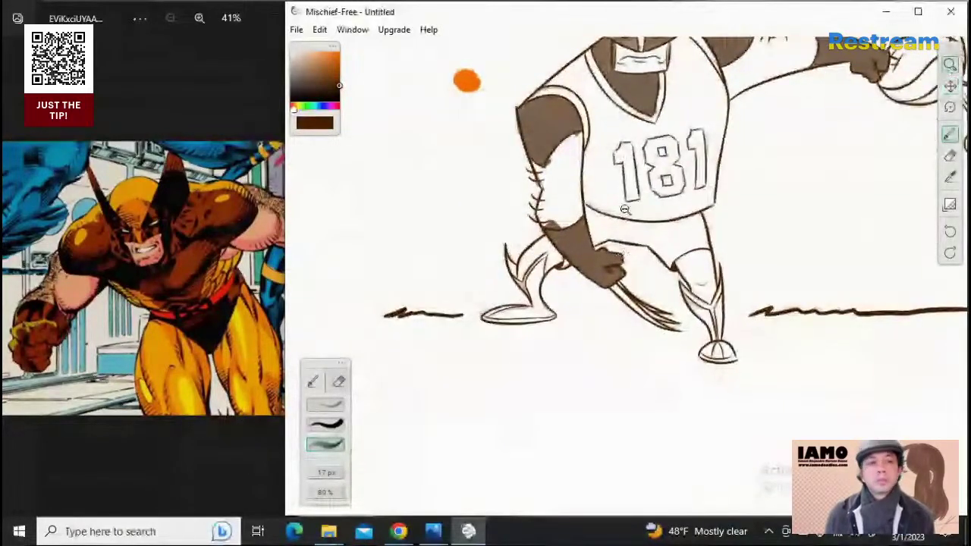
left_click(950, 65)
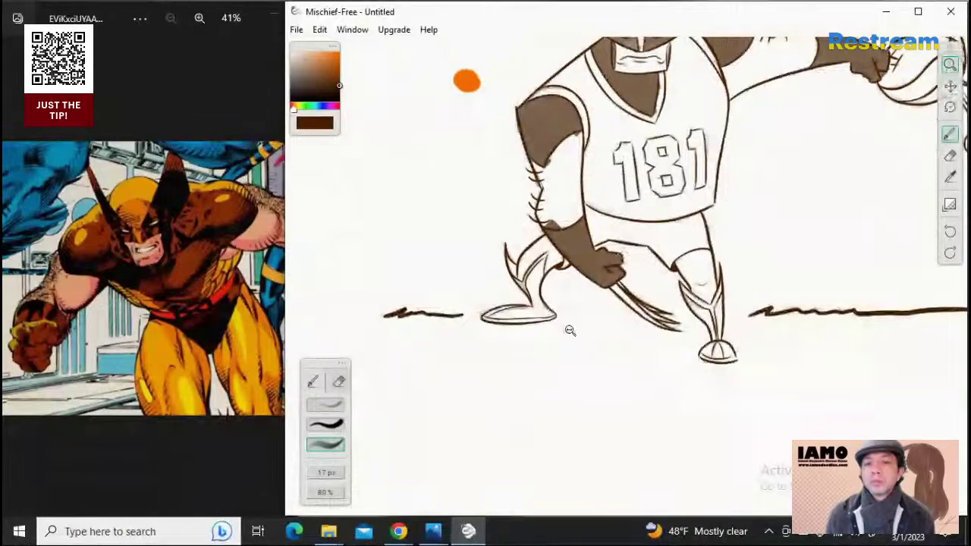
left_click_drag(498, 331, 683, 310)
left_click(952, 157)
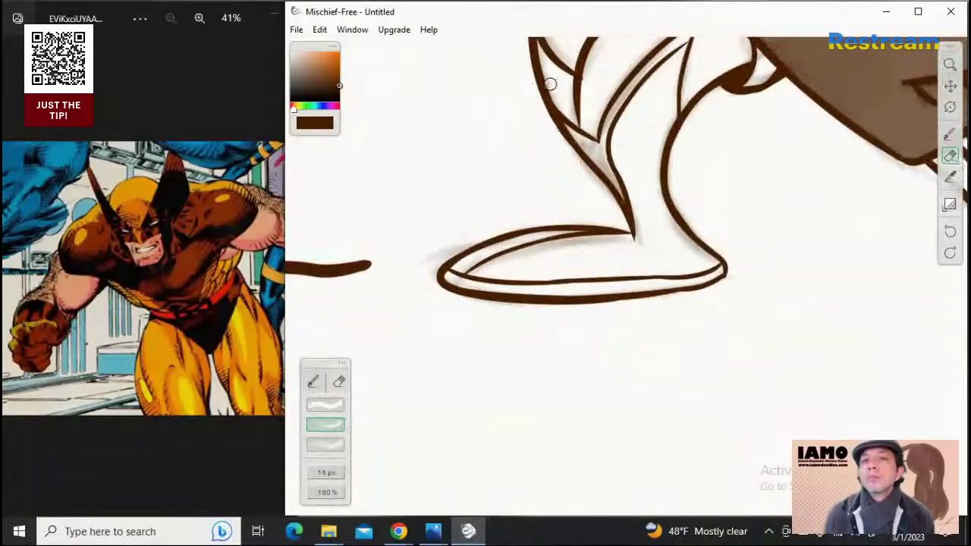
left_click(950, 66)
left_click_drag(795, 113, 765, 114)
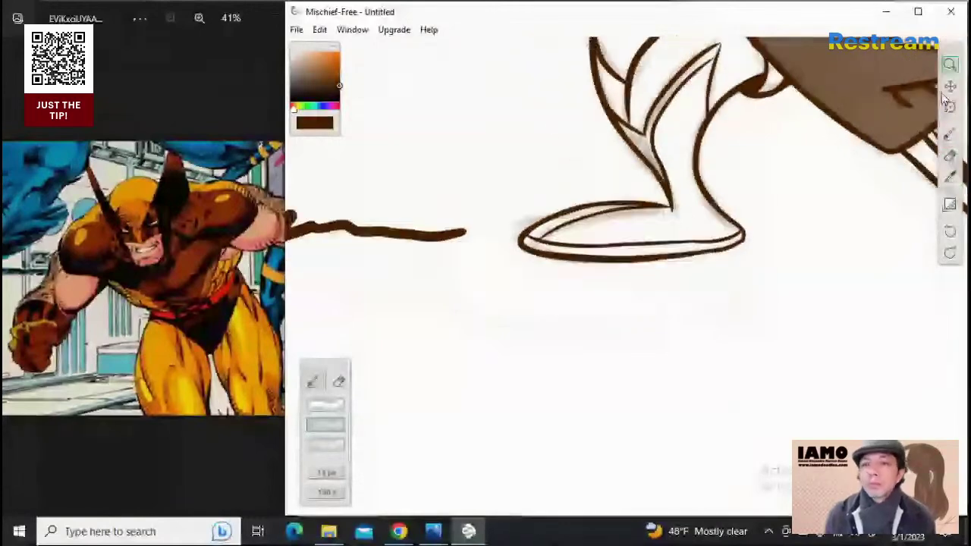
left_click(949, 87)
left_click_drag(929, 84, 890, 177)
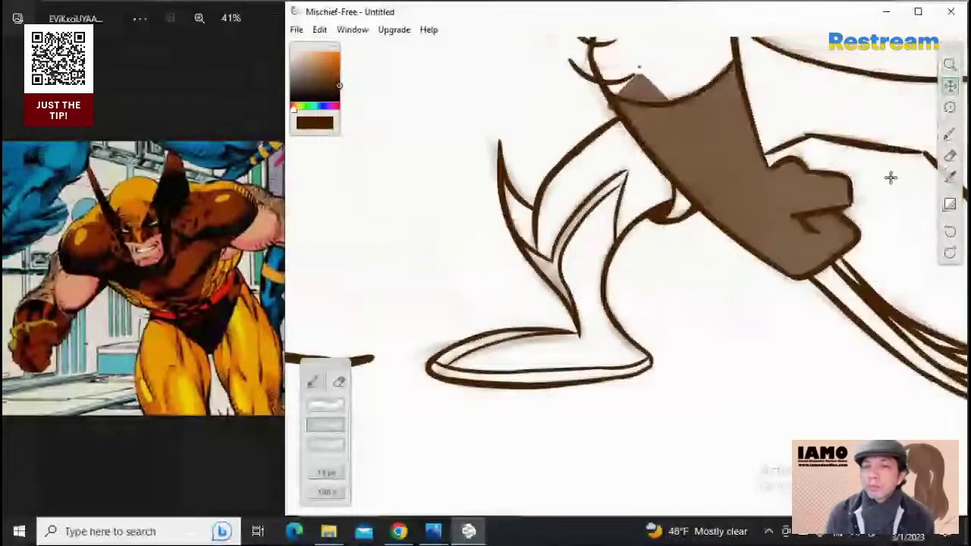
left_click(950, 134)
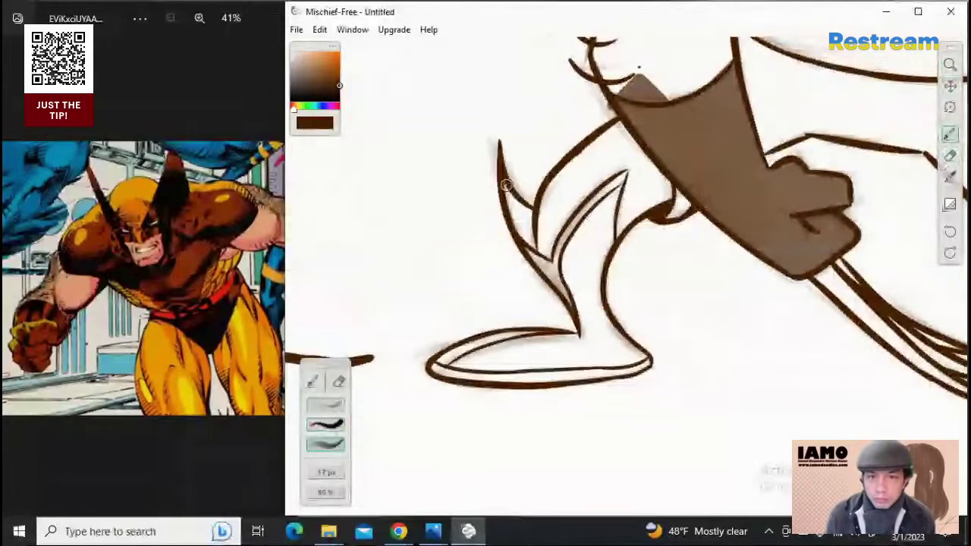
left_click_drag(513, 177, 496, 197)
key("ctrl+z")
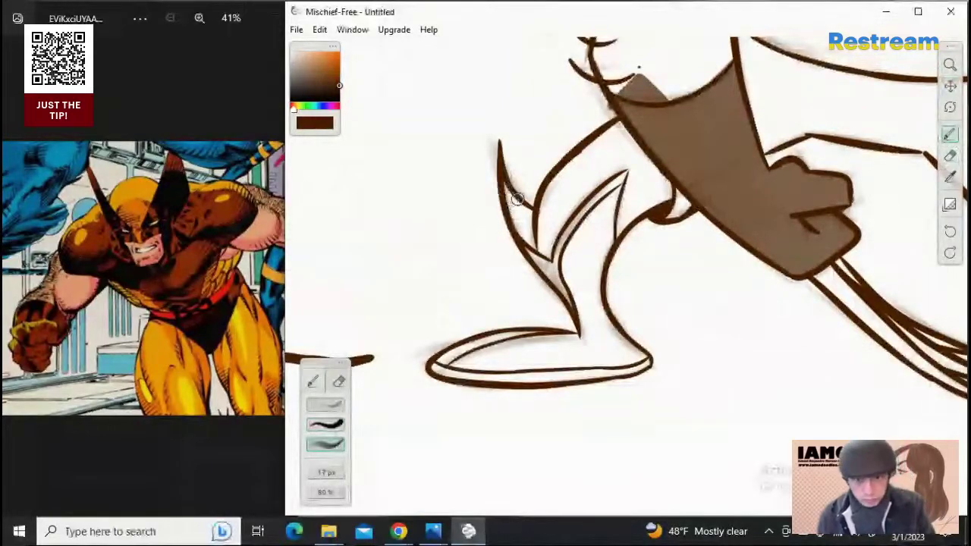
key("bracketleft")
key("bracketleft")
left_click_drag(501, 187, 520, 224)
key("ctrl+z")
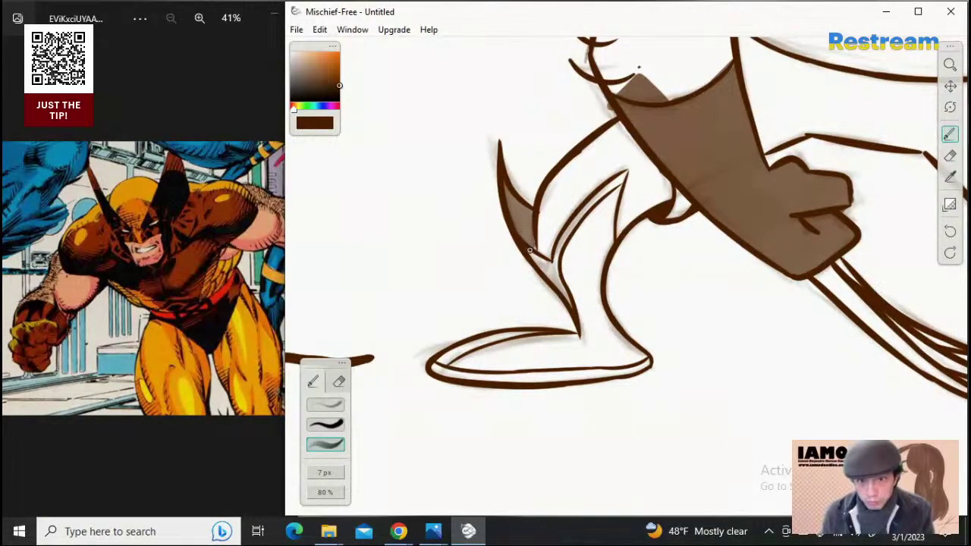
Fill the rest of the boot behind the lowered fist with brown, from its pointed cuff and shaft down to the foot and sole
mouse_move(533, 257)
left_mouse_down()
mouse_move(572, 288)
mouse_move(565, 251)
mouse_move(559, 267)
mouse_move(567, 232)
mouse_move(623, 174)
mouse_move(592, 258)
mouse_move(599, 205)
mouse_move(583, 265)
mouse_move(579, 223)
mouse_move(577, 287)
mouse_move(572, 233)
mouse_move(576, 265)
mouse_move(590, 210)
mouse_move(571, 284)
mouse_move(561, 253)
mouse_move(569, 284)
mouse_move(548, 268)
mouse_move(593, 325)
mouse_move(587, 267)
mouse_move(596, 319)
mouse_move(605, 217)
left_mouse_up()
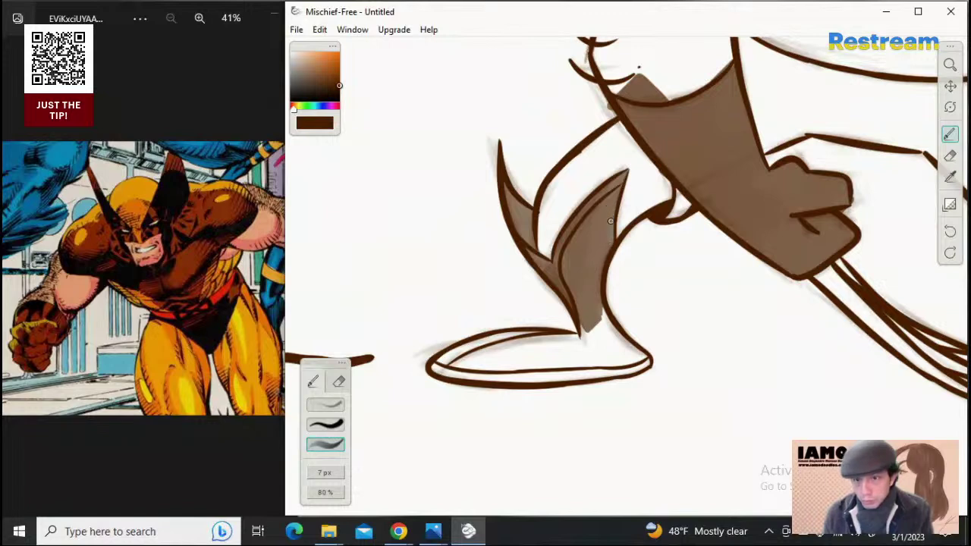
mouse_move(590, 270)
left_mouse_down()
mouse_move(599, 349)
mouse_move(606, 336)
mouse_move(593, 343)
mouse_move(585, 331)
mouse_move(606, 355)
mouse_move(593, 312)
mouse_move(611, 343)
mouse_move(596, 313)
mouse_move(615, 347)
left_mouse_up()
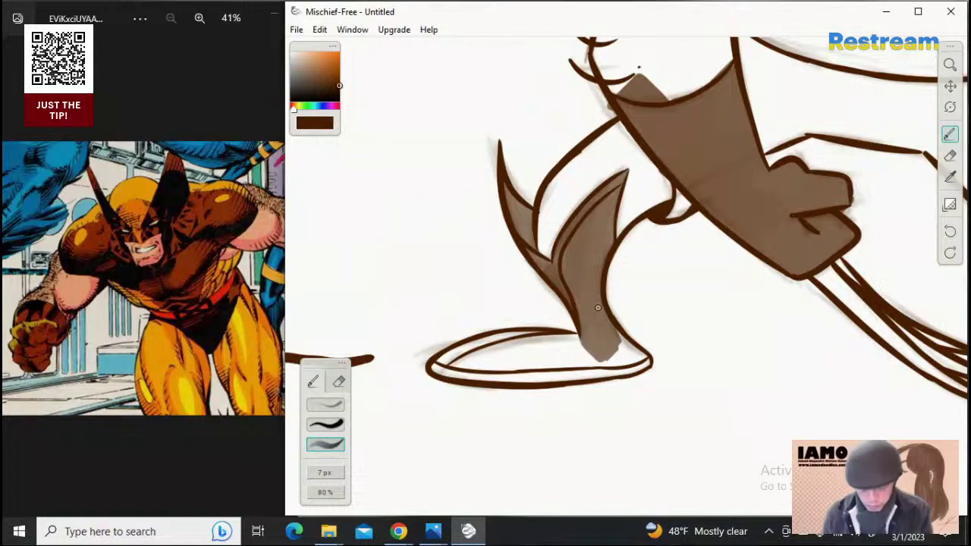
mouse_move(598, 307)
left_mouse_down()
mouse_move(610, 346)
mouse_move(645, 366)
mouse_move(571, 369)
mouse_move(627, 368)
mouse_move(618, 358)
mouse_move(534, 346)
left_mouse_up()
mouse_move(534, 347)
left_mouse_down()
mouse_move(621, 359)
mouse_move(523, 358)
left_mouse_up()
mouse_move(609, 351)
left_mouse_down()
mouse_move(506, 338)
mouse_move(586, 353)
left_mouse_up()
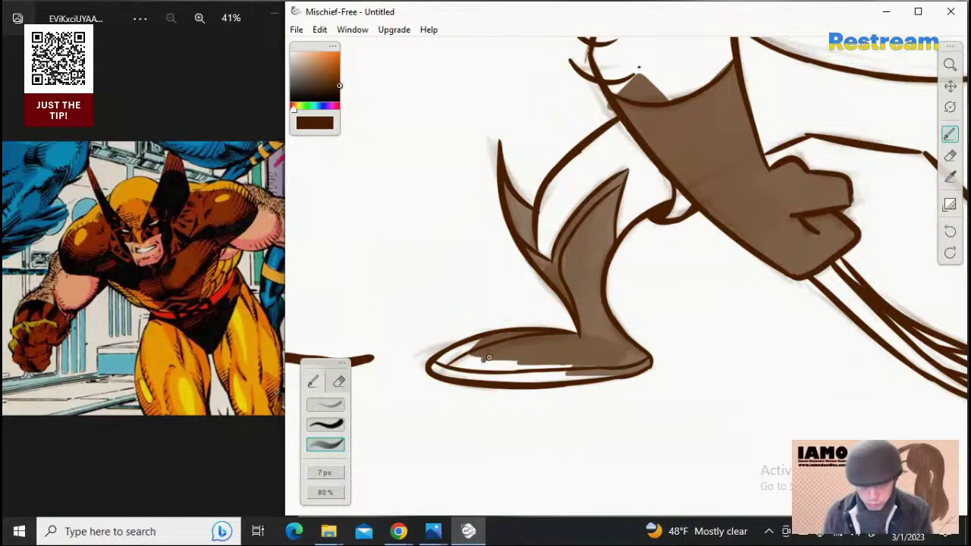
mouse_move(489, 357)
left_mouse_down()
mouse_move(467, 359)
mouse_move(480, 346)
mouse_move(451, 351)
left_mouse_up()
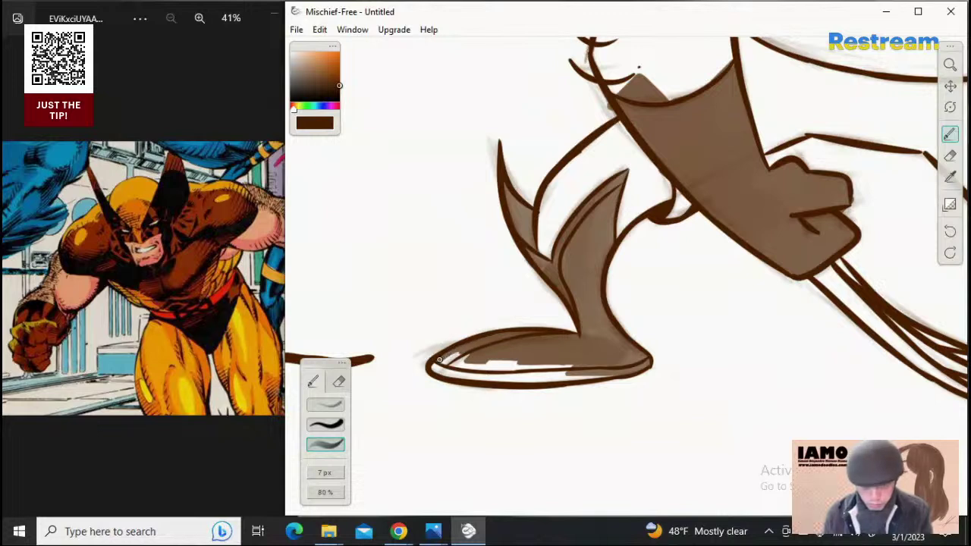
mouse_move(439, 360)
left_mouse_down()
mouse_move(511, 372)
mouse_move(445, 358)
left_mouse_up()
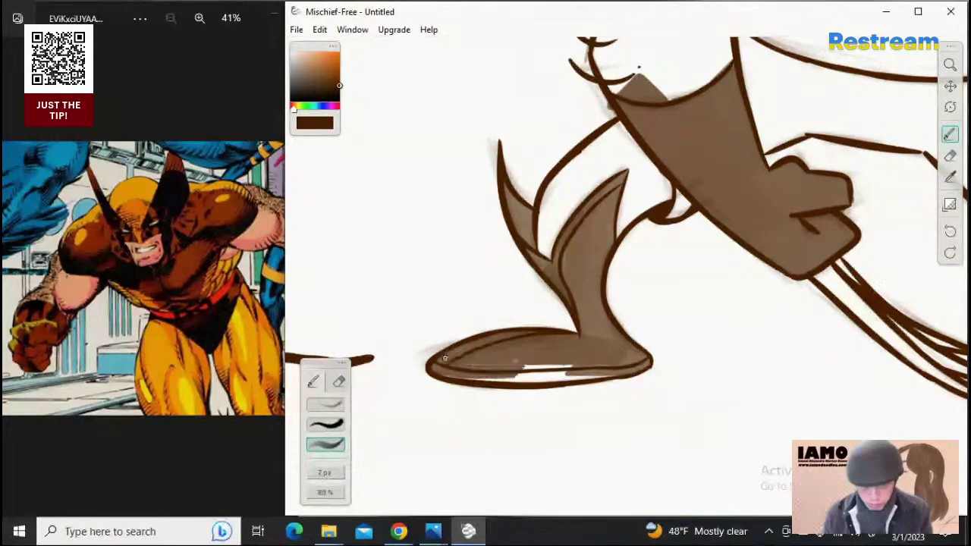
mouse_move(523, 370)
left_mouse_down()
mouse_move(470, 377)
mouse_move(579, 377)
mouse_move(538, 363)
mouse_move(636, 358)
left_mouse_up()
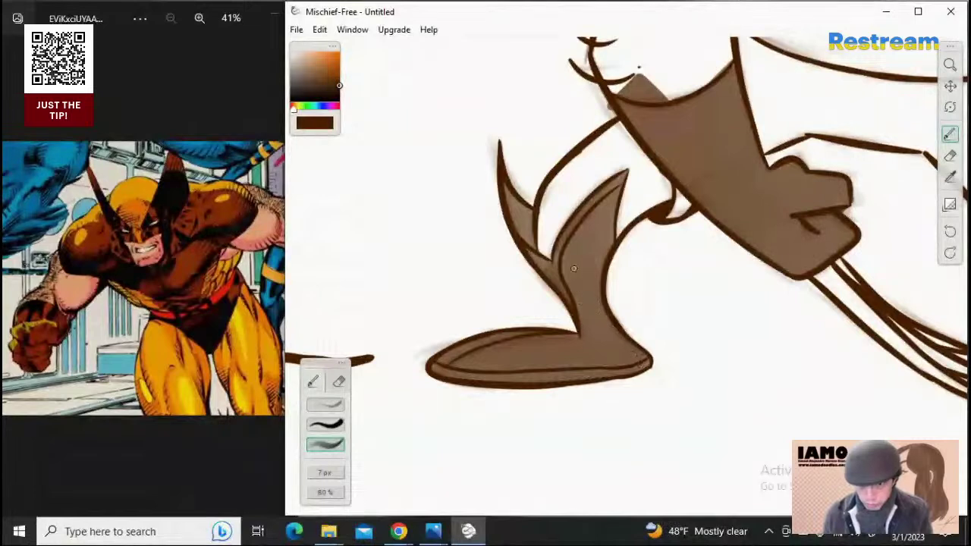
left_click_drag(607, 239, 600, 220)
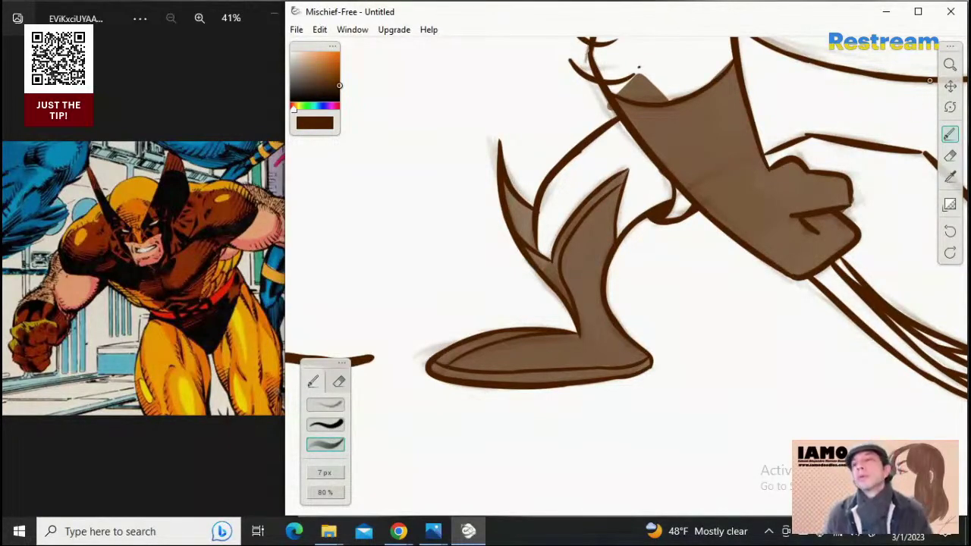
Fill the front boot's V-shaped cuff, shaft and rounded toe with the same brown
left_click(950, 66)
left_click_drag(793, 219, 561, 239)
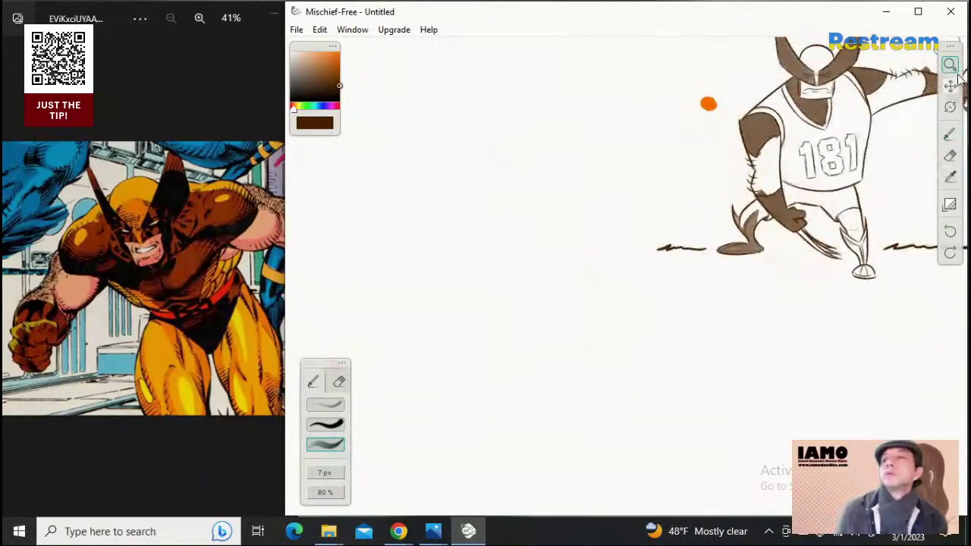
left_click(950, 86)
left_click_drag(748, 216, 465, 274)
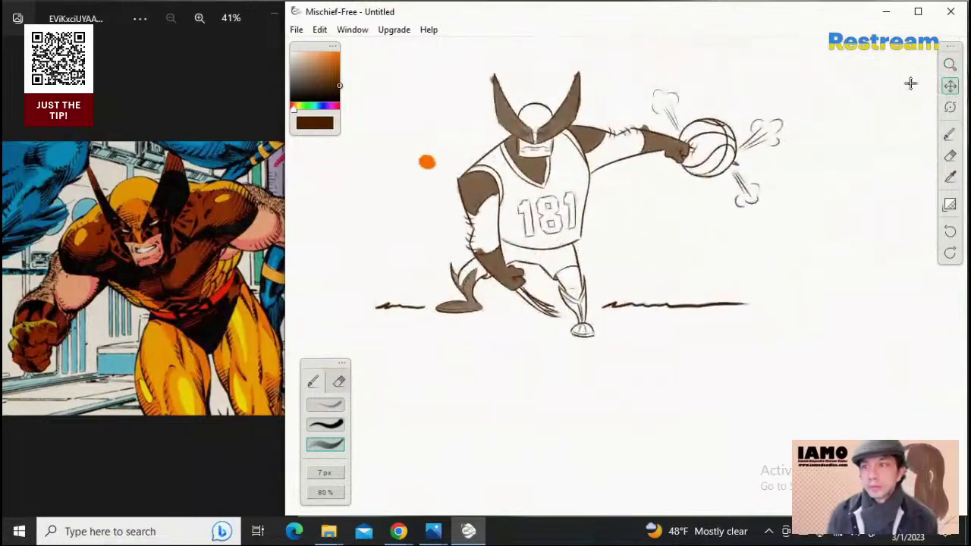
left_click(950, 66)
left_click_drag(688, 316, 769, 295)
left_click(771, 295)
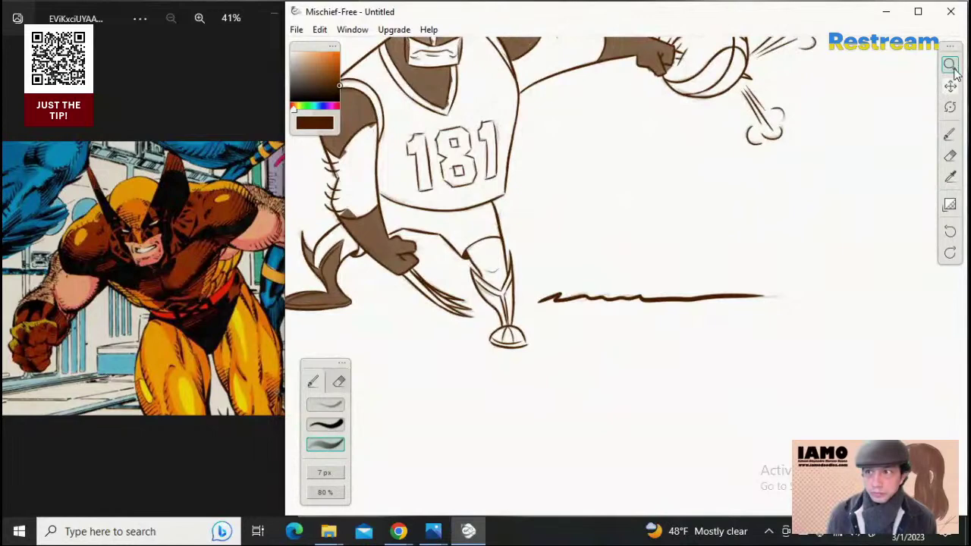
left_click_drag(490, 305, 633, 295)
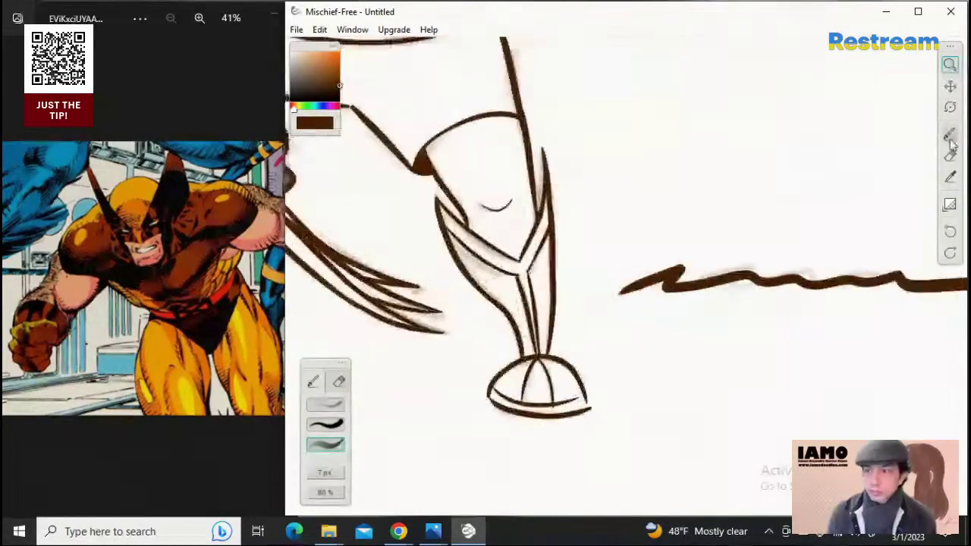
left_click(951, 137)
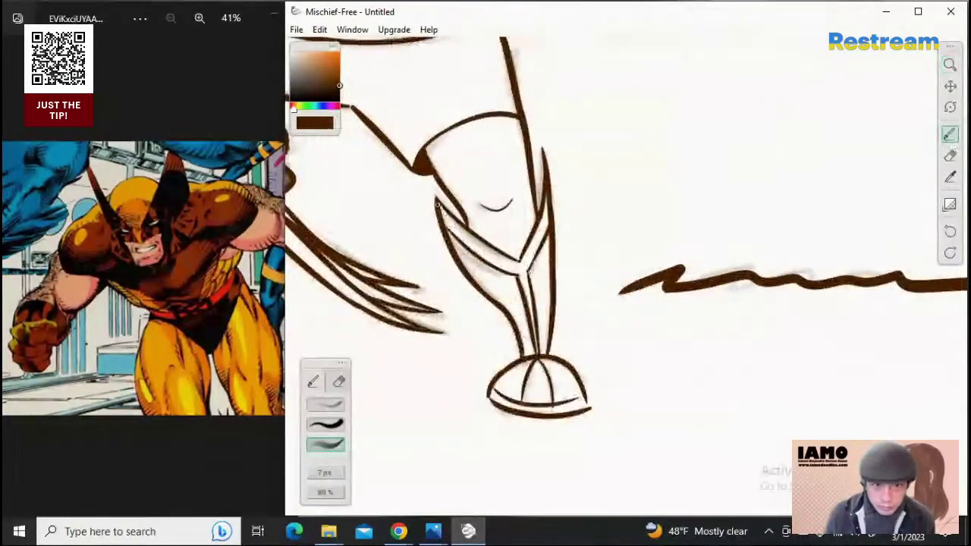
mouse_move(438, 209)
left_mouse_down()
mouse_move(485, 276)
mouse_move(455, 231)
mouse_move(530, 293)
left_mouse_up()
mouse_move(460, 245)
left_mouse_down()
mouse_move(519, 274)
mouse_move(456, 239)
left_mouse_up()
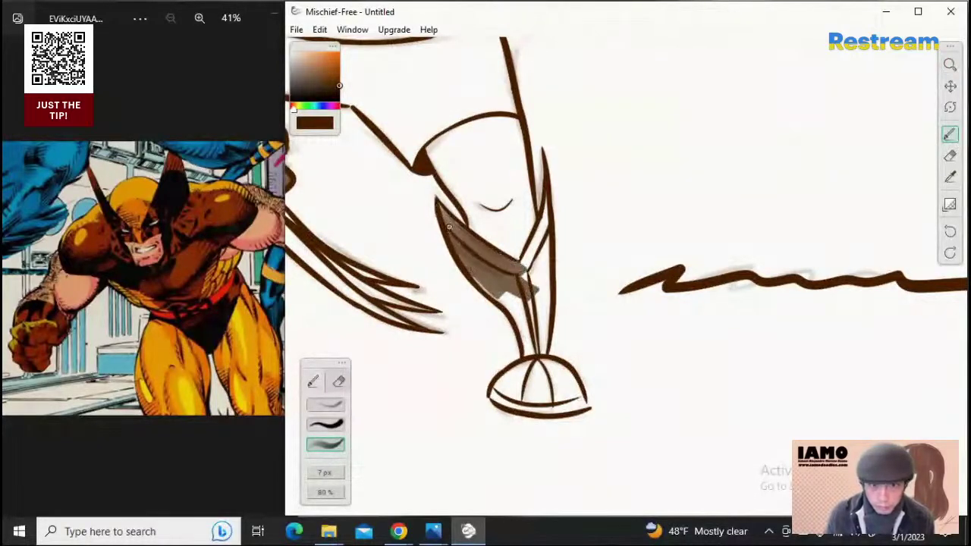
mouse_move(499, 276)
left_mouse_down()
mouse_move(528, 275)
mouse_move(534, 256)
mouse_move(502, 283)
mouse_move(465, 263)
mouse_move(519, 300)
mouse_move(506, 291)
mouse_move(530, 329)
mouse_move(516, 308)
mouse_move(532, 359)
mouse_move(539, 321)
mouse_move(526, 334)
mouse_move(540, 357)
mouse_move(552, 276)
mouse_move(518, 268)
mouse_move(546, 194)
mouse_move(538, 250)
left_mouse_up()
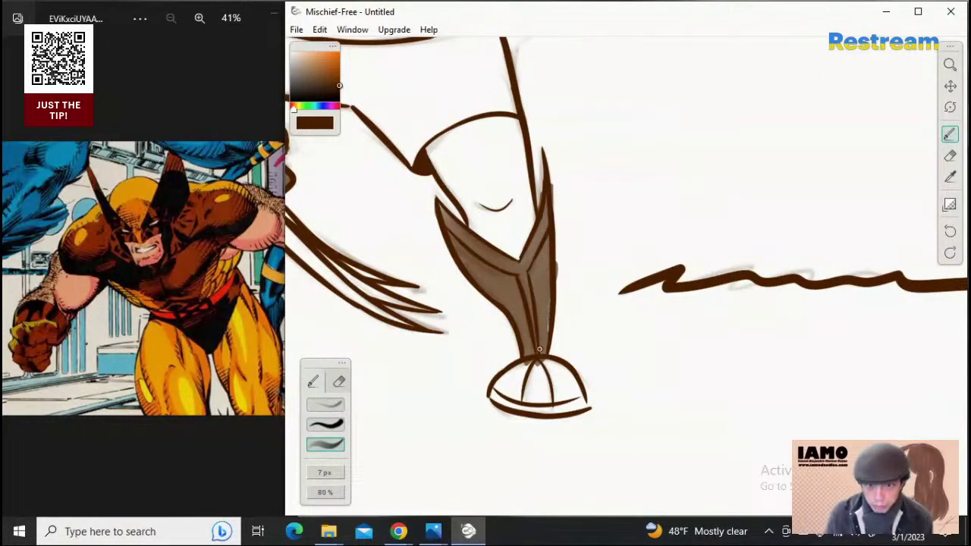
mouse_move(536, 364)
left_mouse_down()
mouse_move(495, 393)
mouse_move(544, 407)
mouse_move(498, 390)
mouse_move(502, 378)
mouse_move(537, 369)
mouse_move(509, 380)
mouse_move(522, 368)
mouse_move(519, 384)
mouse_move(541, 395)
mouse_move(534, 399)
mouse_move(574, 405)
mouse_move(539, 382)
mouse_move(549, 363)
mouse_move(577, 405)
left_mouse_up()
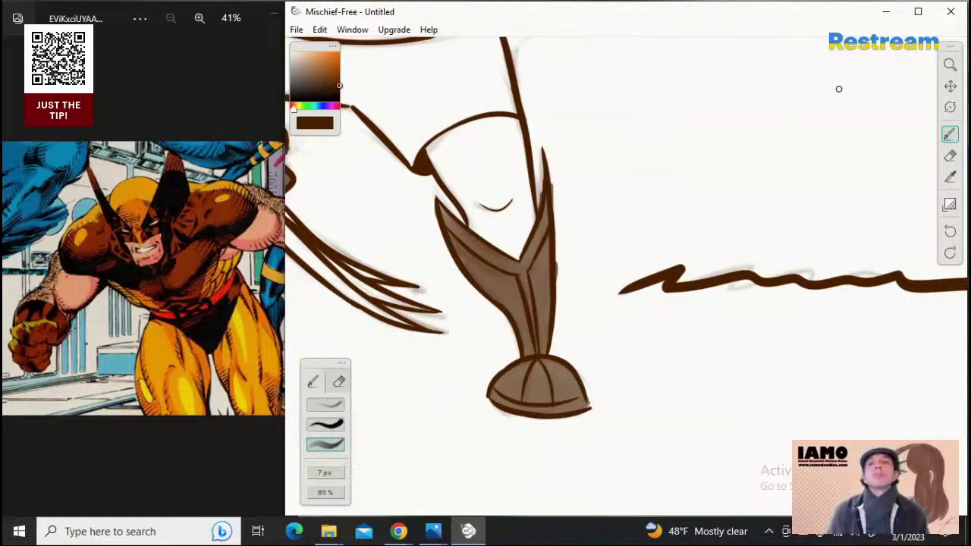
Examine the brown coloring across the whole figure, from the mask and sleeves to the gloves and boots
left_click(950, 65)
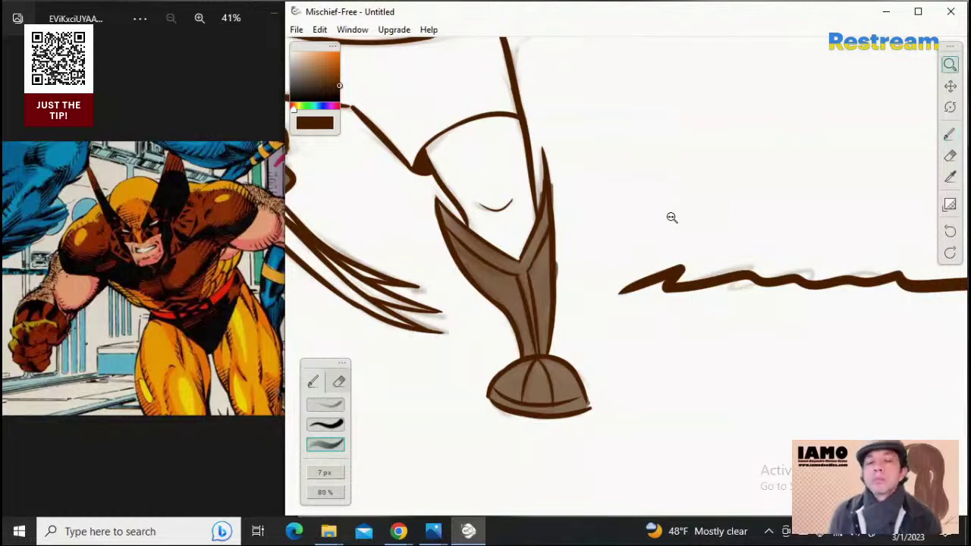
left_click_drag(677, 215, 604, 302)
left_click_drag(657, 238, 690, 260)
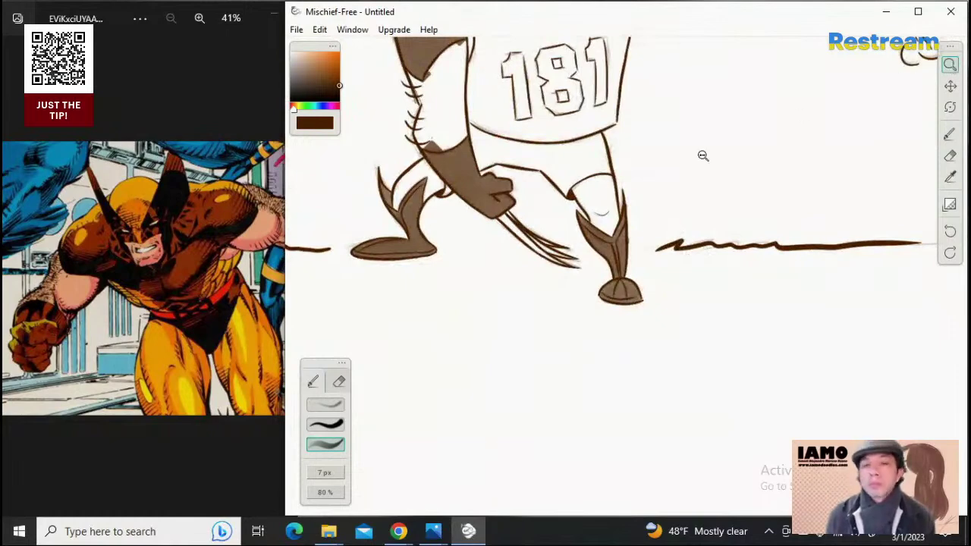
left_click_drag(601, 213, 844, 158)
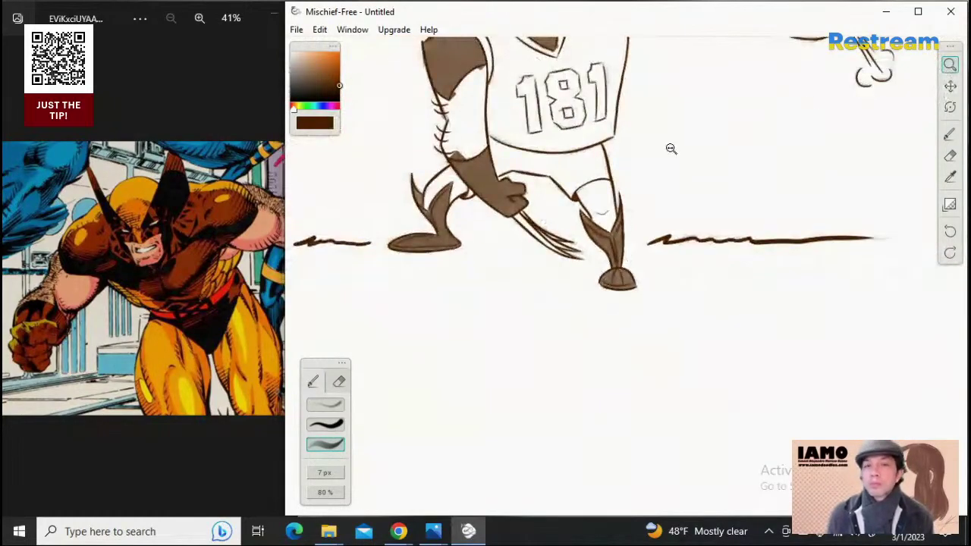
mouse_move(672, 149)
left_mouse_down()
mouse_move(644, 280)
mouse_move(882, 164)
left_mouse_up()
left_click(950, 86)
mouse_move(751, 157)
left_mouse_down()
mouse_move(788, 389)
mouse_move(725, 294)
left_mouse_up()
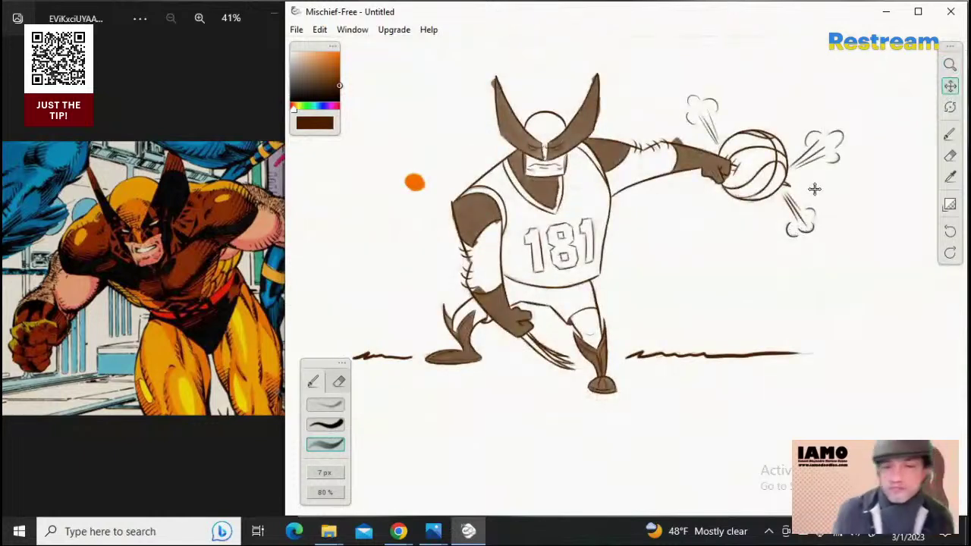
left_click(950, 65)
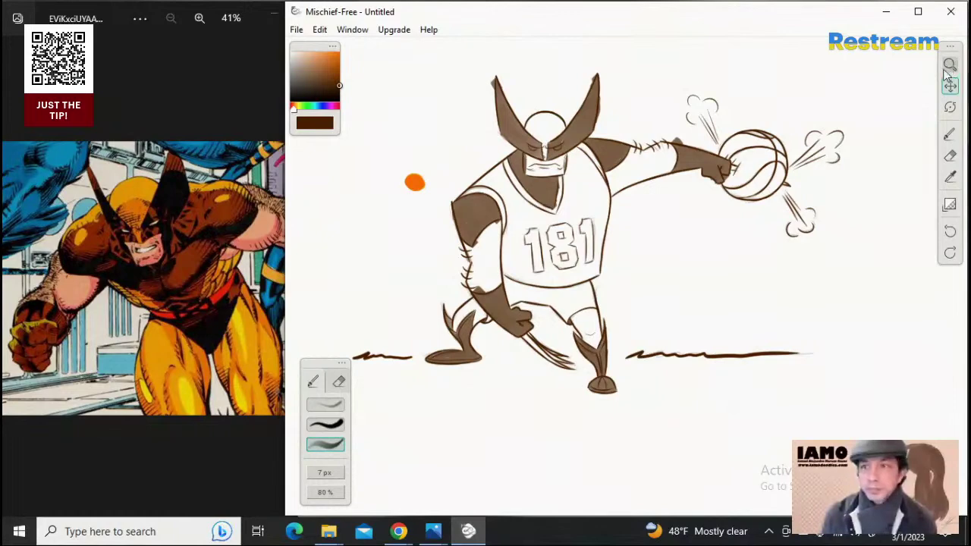
mouse_move(482, 202)
left_mouse_down()
mouse_move(548, 202)
mouse_move(781, 245)
left_mouse_up()
left_click_drag(761, 316, 675, 319)
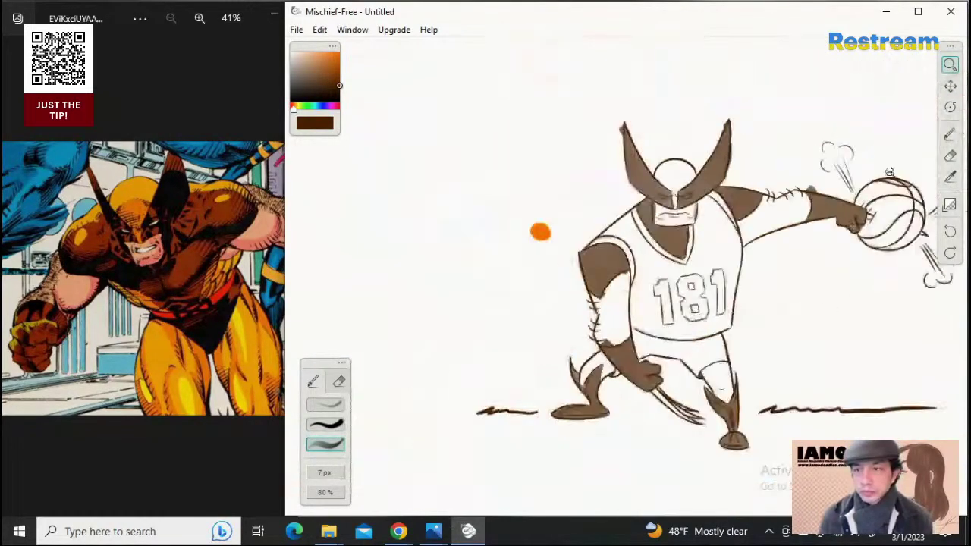
mouse_move(804, 193)
left_mouse_down()
mouse_move(783, 174)
mouse_move(809, 170)
mouse_move(642, 138)
left_mouse_up()
left_click(950, 86)
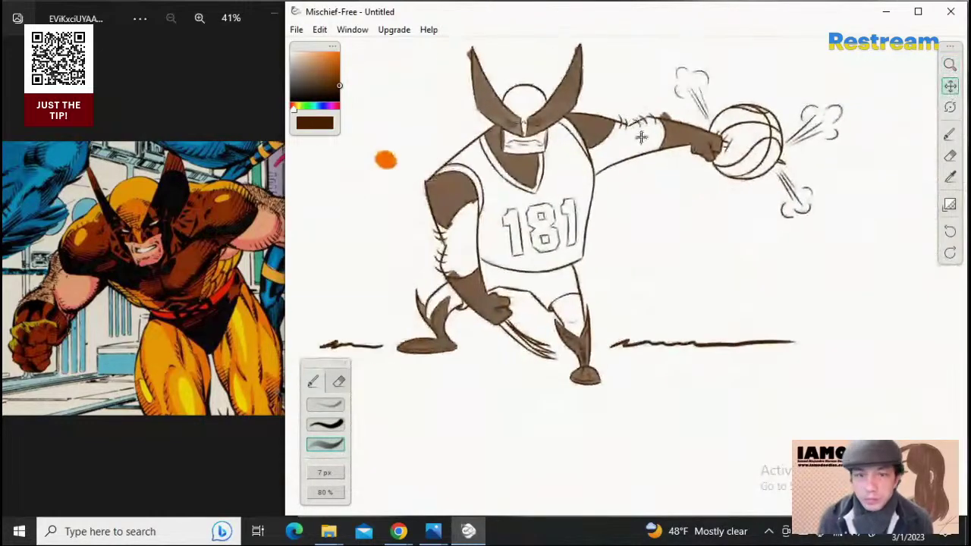
left_click_drag(736, 175, 794, 170)
Draw a stripe line along the outer side of the front leg's shorts with the solid brush at 6 px and 100% opacity, undoing misplaced attempts
left_click(950, 67)
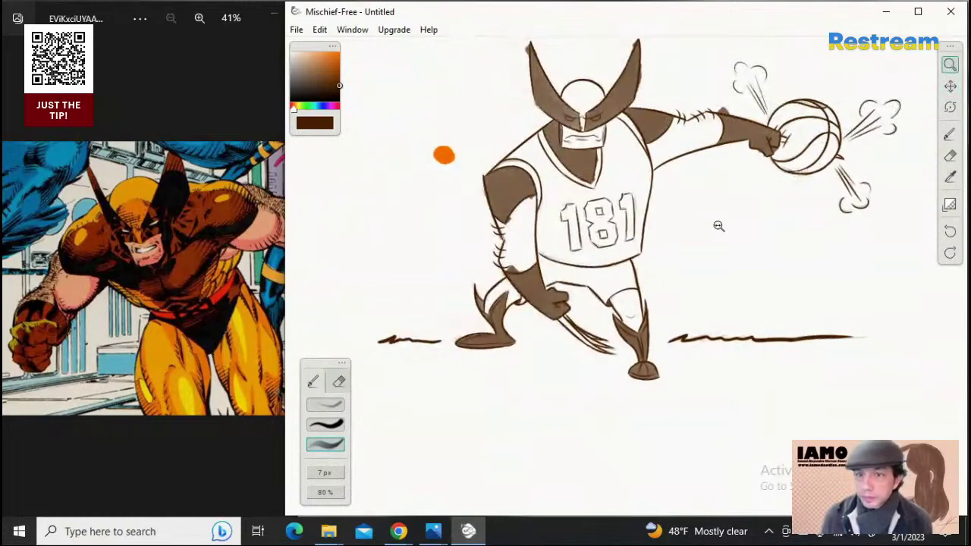
left_click_drag(718, 226, 793, 218)
left_click(950, 135)
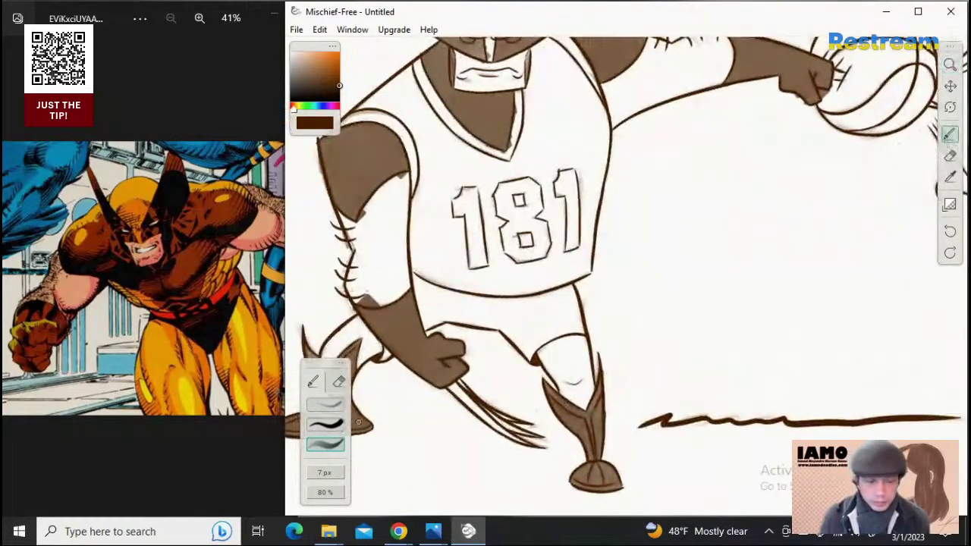
left_click(325, 425)
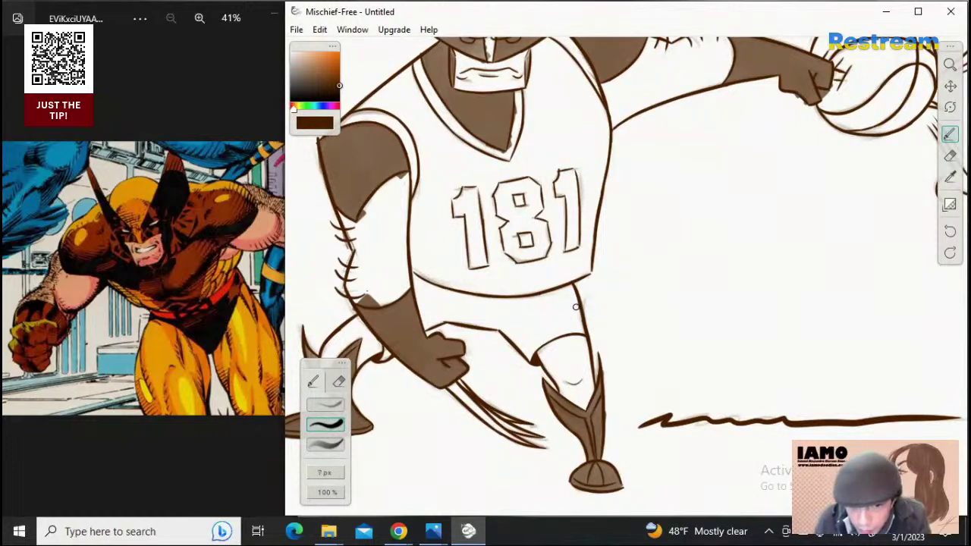
left_click_drag(565, 292, 582, 339)
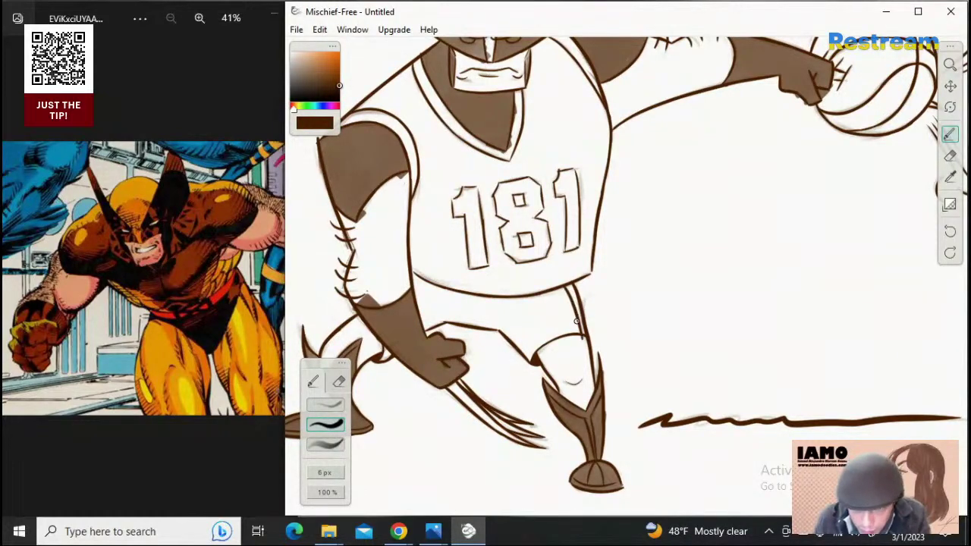
key("ctrl+z")
left_click_drag(567, 286, 581, 336)
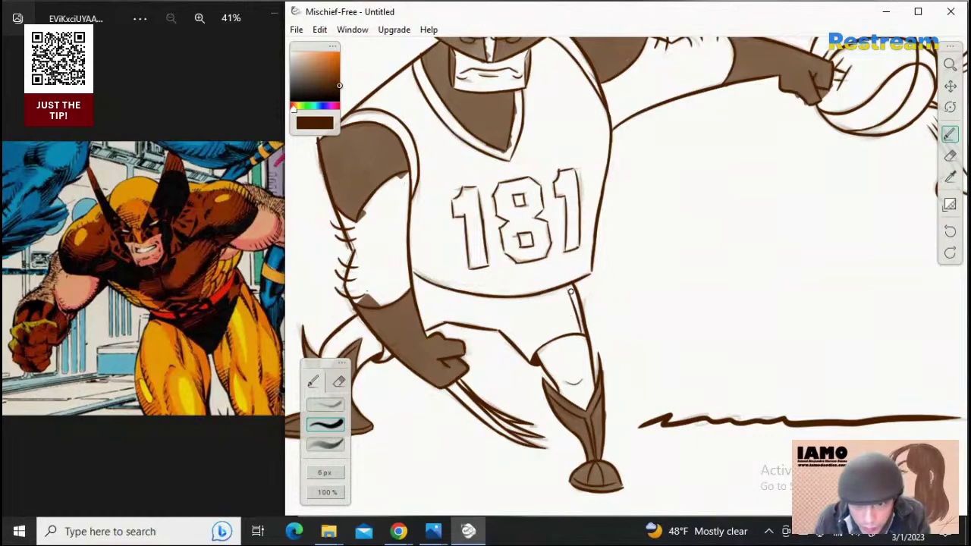
key("ctrl+z")
left_click_drag(569, 288, 581, 336)
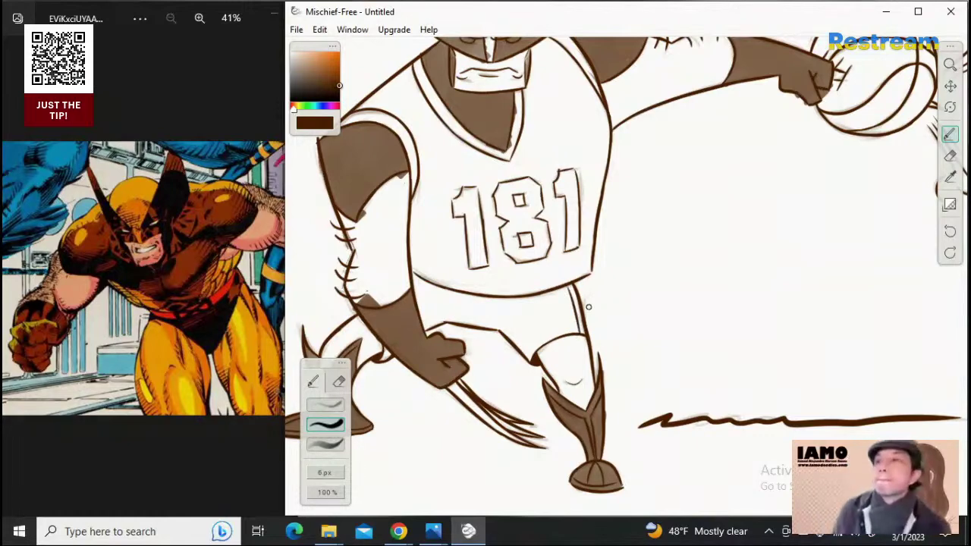
Try darkening the mask half and cheek strip on the outstretched arm's side with the textured brush at 7 px and 100% opacity
left_click(950, 65)
left_click_drag(734, 225, 688, 273)
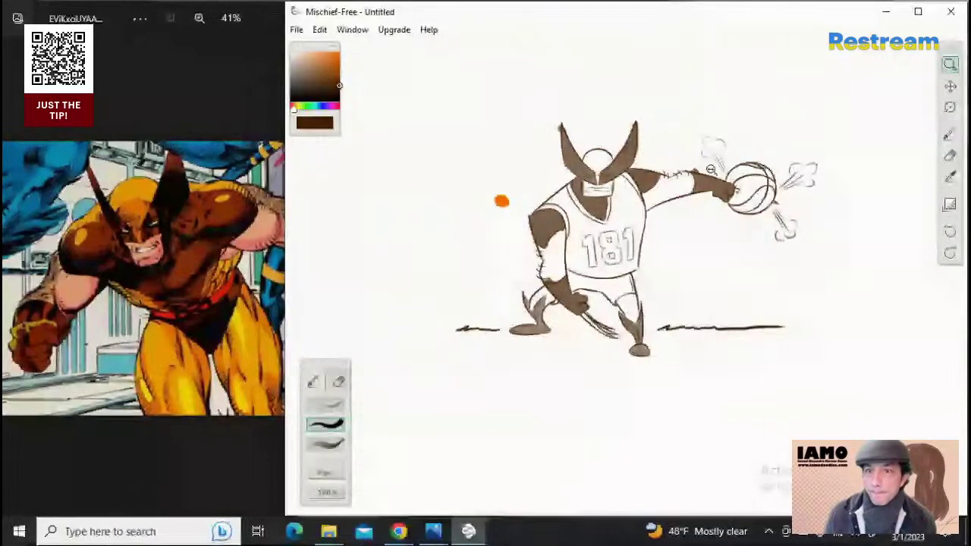
mouse_move(711, 168)
left_mouse_down()
mouse_move(778, 255)
mouse_move(738, 256)
left_mouse_up()
left_click_drag(522, 177, 841, 202)
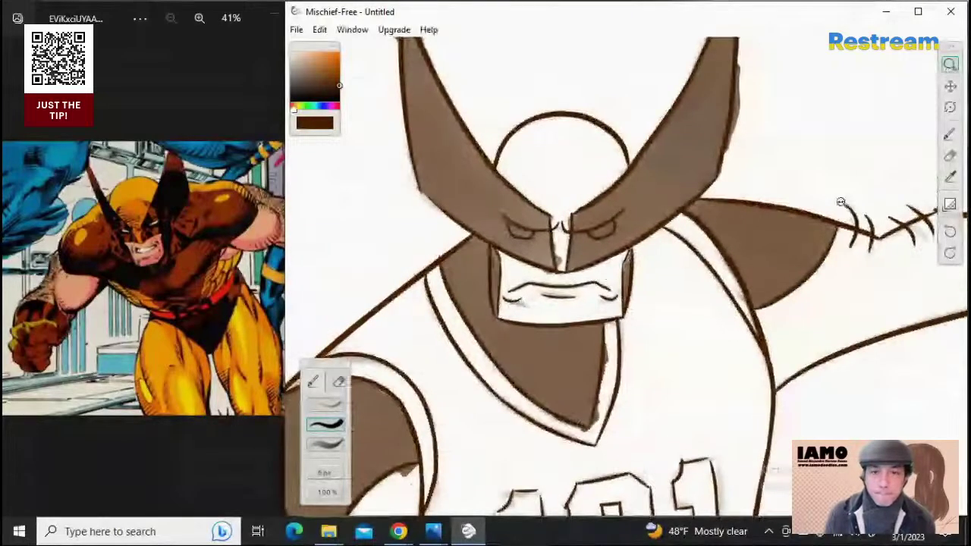
left_click_drag(790, 138, 771, 140)
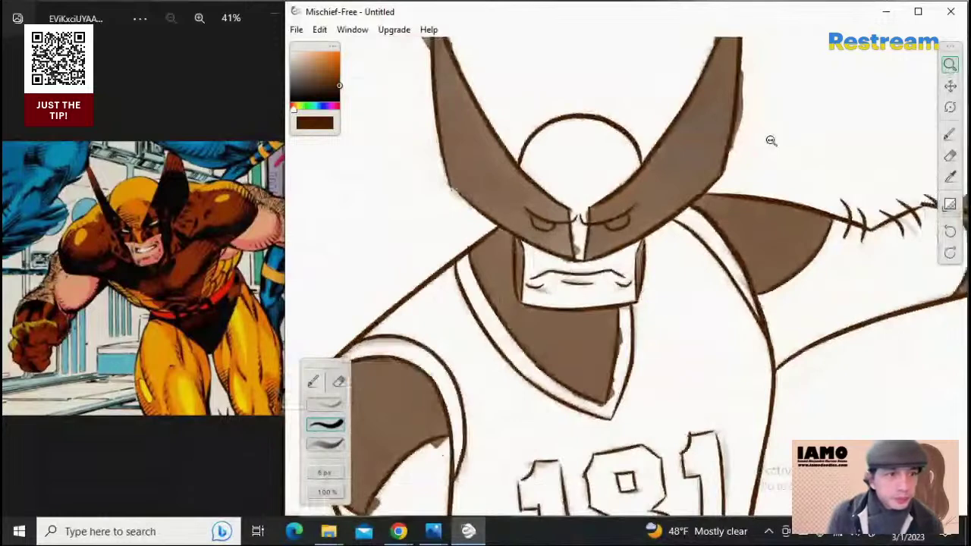
left_click(950, 86)
left_click_drag(738, 181, 750, 285)
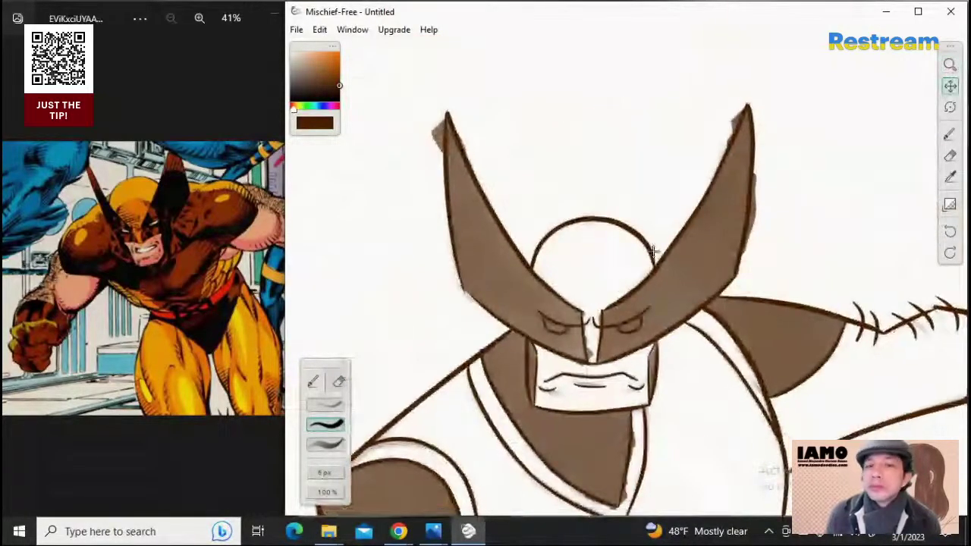
left_click(339, 446)
left_click(341, 493)
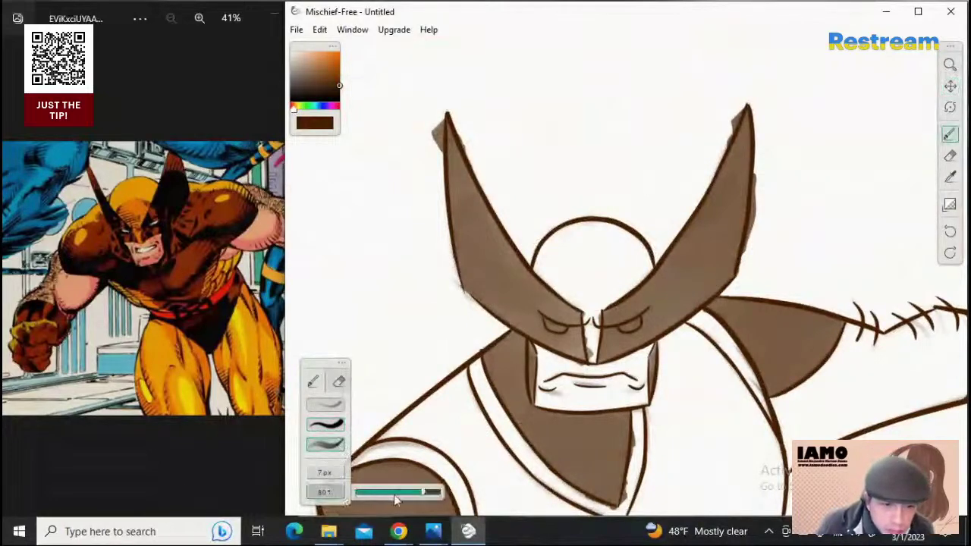
left_click_drag(427, 491, 455, 494)
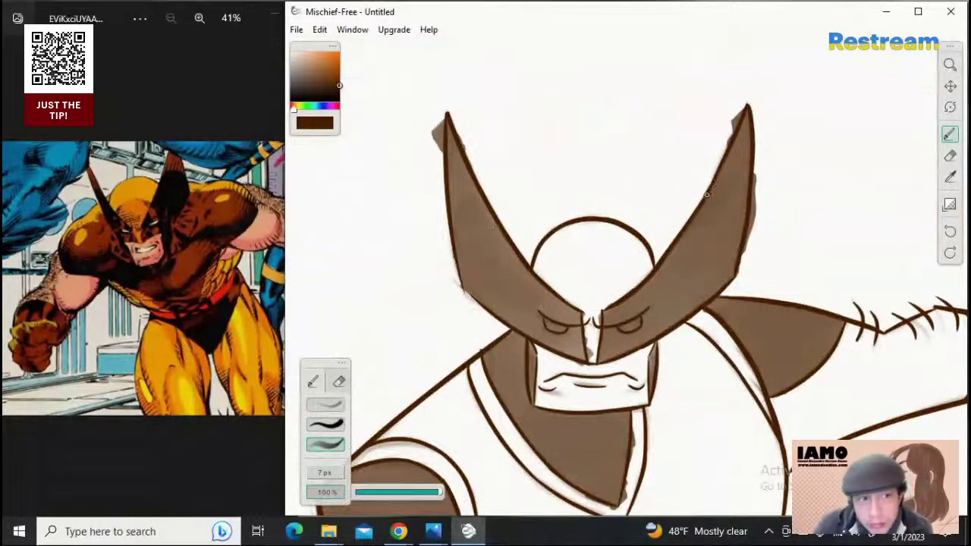
mouse_move(704, 205)
left_mouse_down()
mouse_move(739, 204)
mouse_move(730, 240)
mouse_move(743, 215)
mouse_move(704, 210)
mouse_move(715, 247)
mouse_move(691, 229)
mouse_move(710, 262)
mouse_move(718, 240)
mouse_move(715, 267)
mouse_move(730, 284)
mouse_move(679, 238)
mouse_move(691, 285)
mouse_move(674, 261)
mouse_move(660, 264)
mouse_move(711, 292)
mouse_move(688, 292)
mouse_move(649, 337)
mouse_move(616, 333)
mouse_move(605, 317)
mouse_move(631, 313)
mouse_move(611, 311)
mouse_move(632, 303)
mouse_move(644, 309)
mouse_move(636, 297)
mouse_move(653, 282)
mouse_move(650, 320)
mouse_move(665, 287)
mouse_move(682, 286)
left_mouse_up()
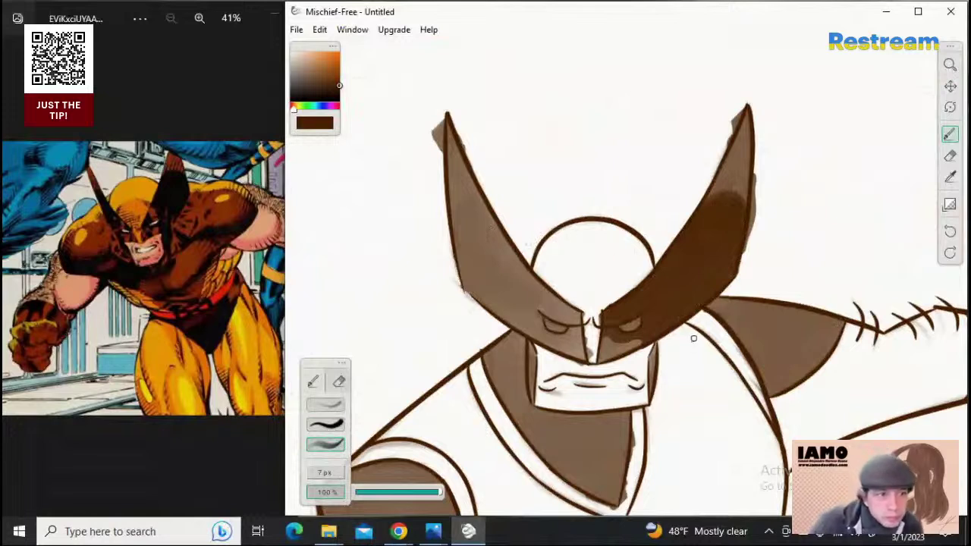
mouse_move(654, 384)
left_mouse_down()
mouse_move(660, 344)
mouse_move(652, 393)
mouse_move(658, 358)
left_mouse_up()
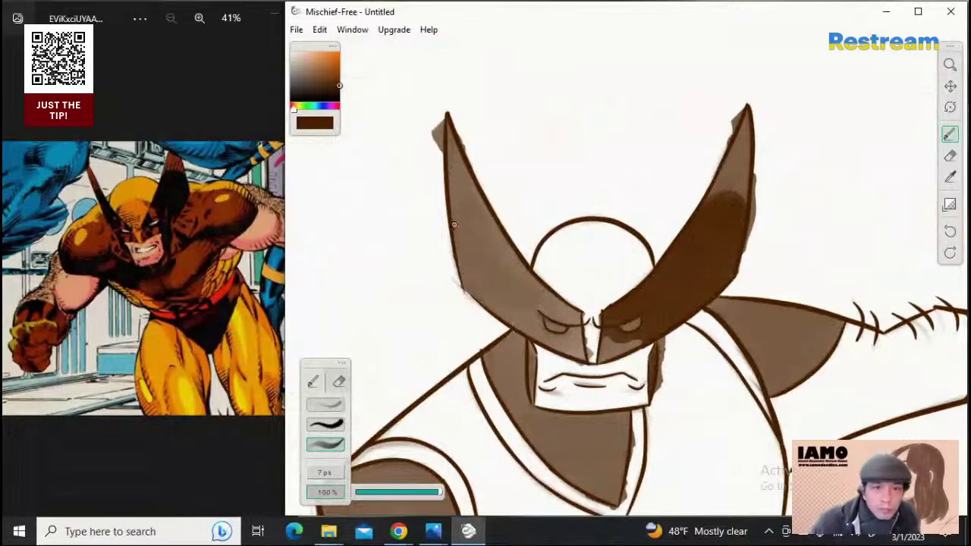
Try short darker brown strokes partway up the mask fin on the lowered arm's side, undoing each one
mouse_move(453, 224)
left_mouse_down()
mouse_move(465, 210)
mouse_move(456, 227)
mouse_move(487, 225)
left_mouse_up()
key("ctrl+z")
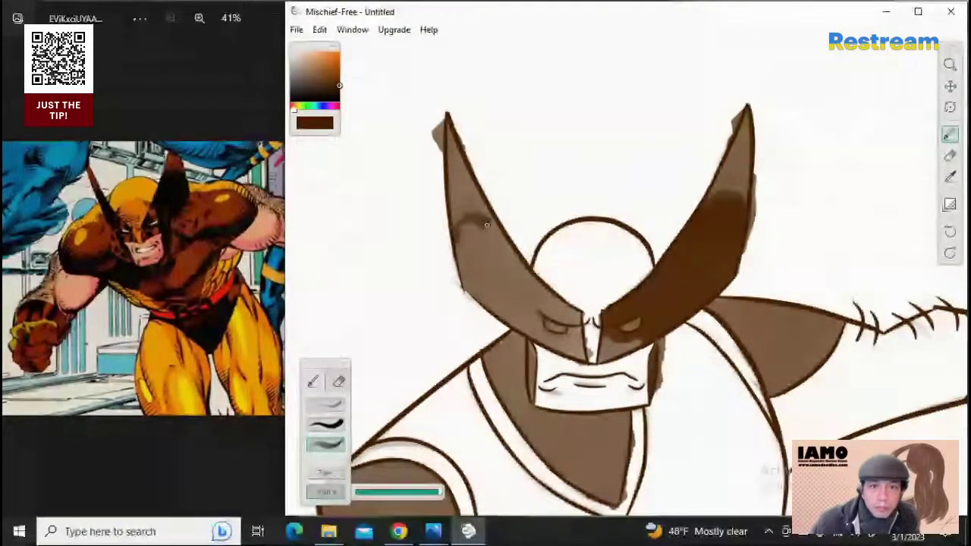
left_click_drag(487, 224, 470, 229)
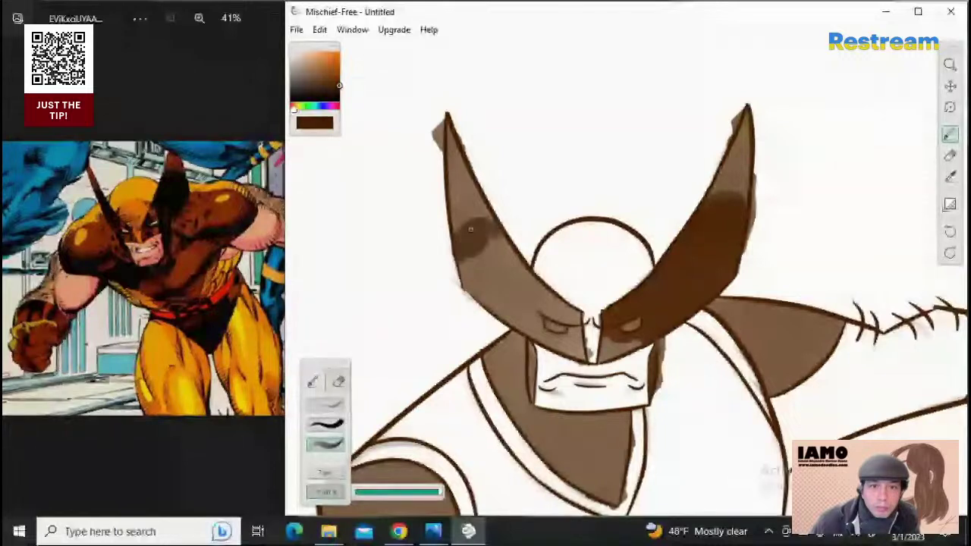
key("ctrl+z")
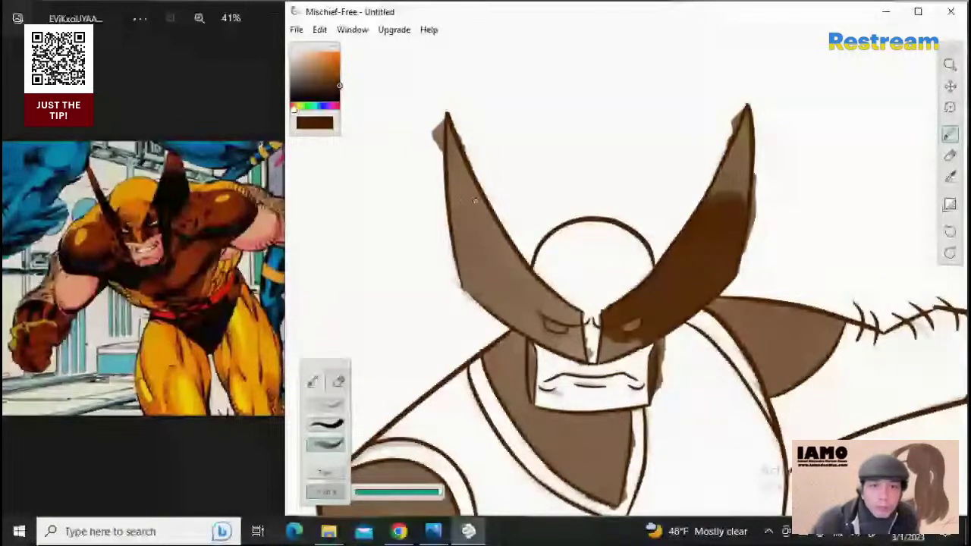
mouse_move(464, 199)
left_mouse_down()
mouse_move(452, 204)
mouse_move(460, 222)
mouse_move(473, 222)
left_mouse_up()
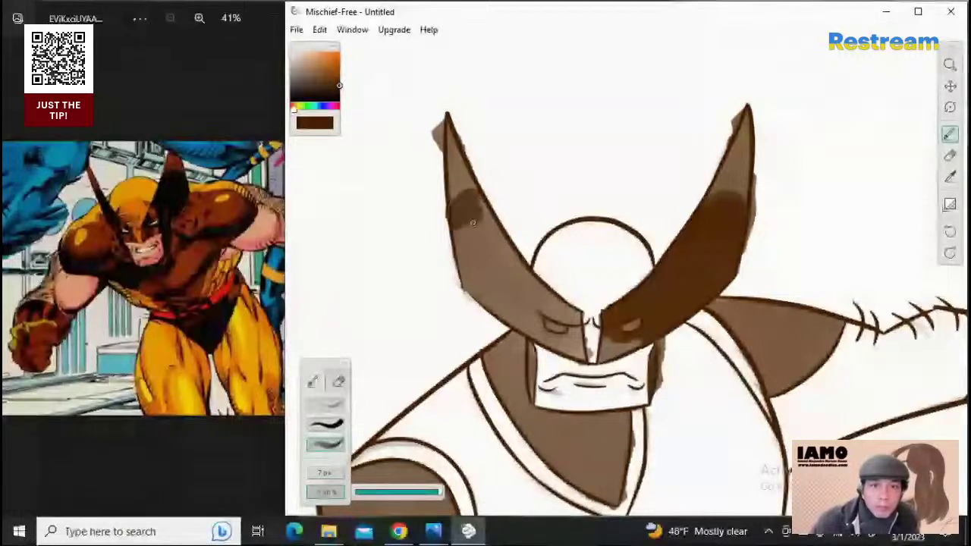
key("ctrl+z")
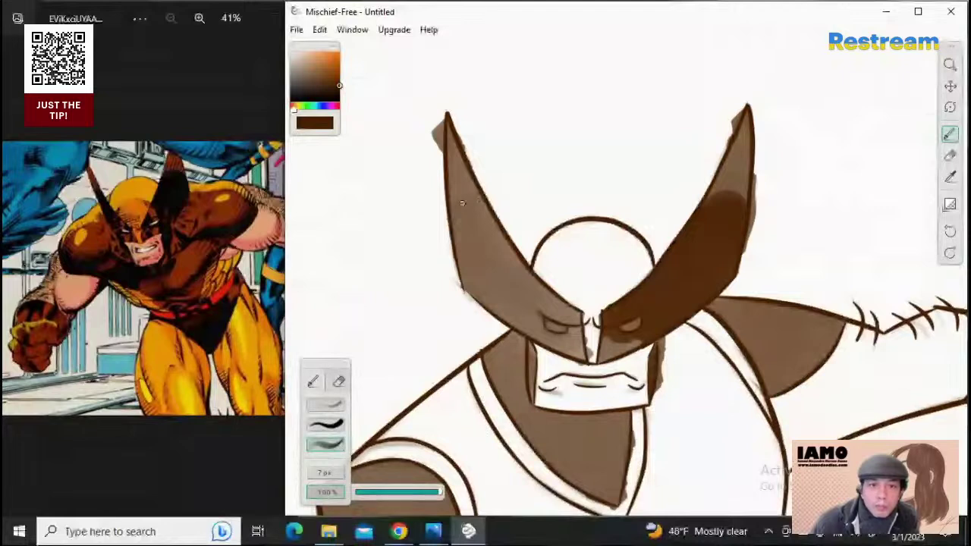
Try darkening the fin on the lowered arm's side down along its inner edge to the brow, then undo it
mouse_move(458, 205)
left_mouse_down()
mouse_move(500, 238)
mouse_move(501, 248)
mouse_move(459, 210)
mouse_move(478, 260)
mouse_move(481, 239)
mouse_move(461, 215)
mouse_move(494, 253)
mouse_move(484, 249)
mouse_move(490, 264)
mouse_move(460, 235)
mouse_move(474, 274)
mouse_move(459, 232)
mouse_move(469, 287)
mouse_move(465, 277)
mouse_move(477, 277)
mouse_move(462, 246)
mouse_move(465, 265)
mouse_move(472, 222)
mouse_move(499, 252)
mouse_move(479, 218)
mouse_move(460, 223)
mouse_move(482, 229)
mouse_move(477, 208)
mouse_move(470, 225)
mouse_move(493, 241)
mouse_move(484, 222)
mouse_move(505, 279)
left_mouse_up()
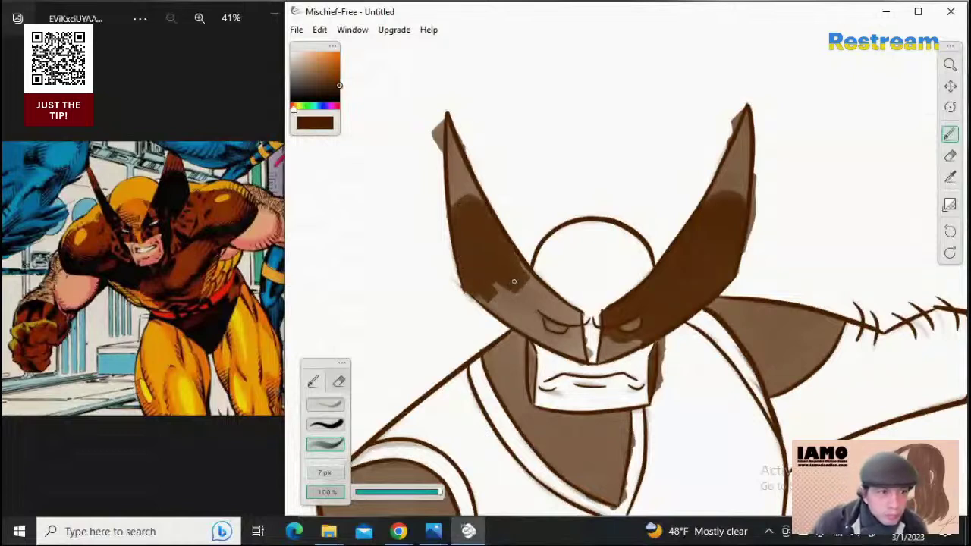
mouse_move(518, 283)
left_mouse_down()
mouse_move(511, 263)
mouse_move(531, 284)
mouse_move(509, 284)
left_mouse_up()
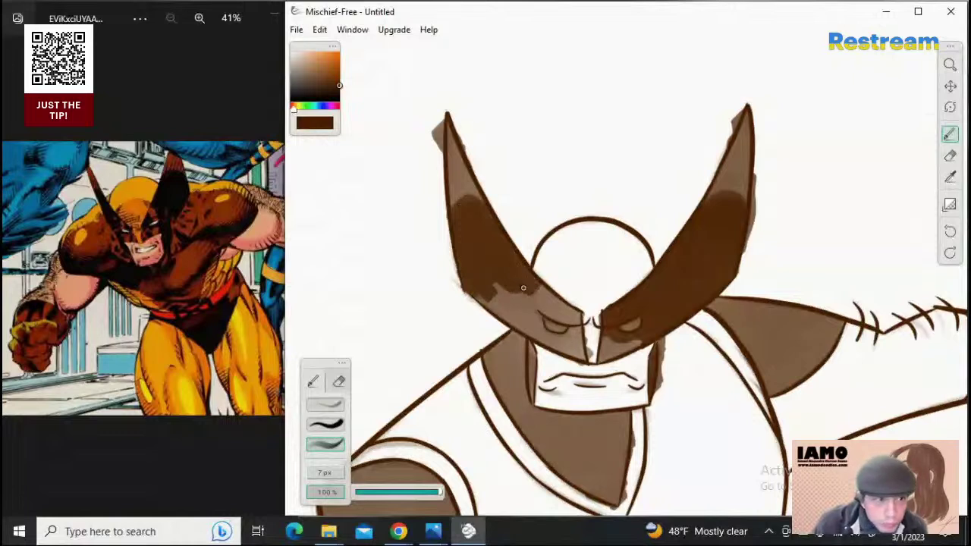
left_click_drag(536, 292, 538, 296)
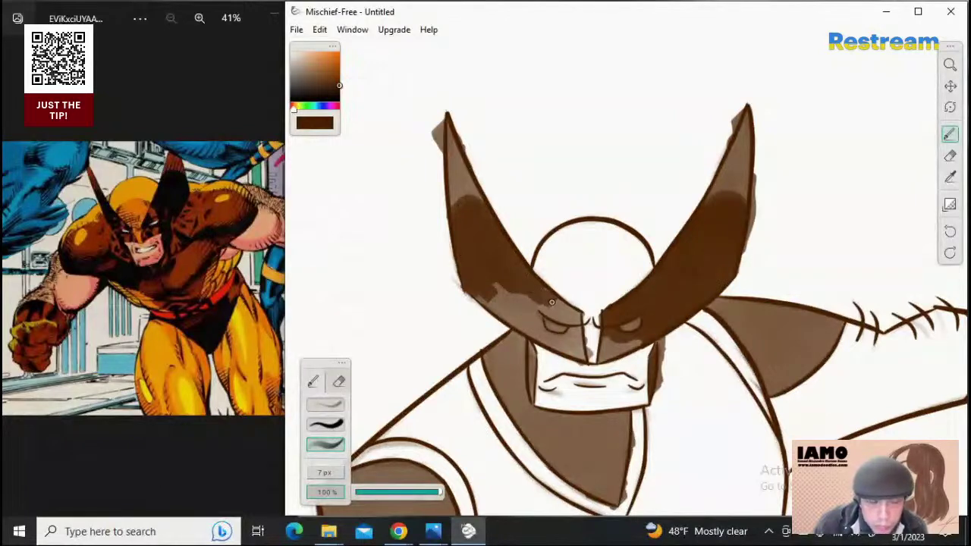
left_click_drag(552, 302, 575, 318)
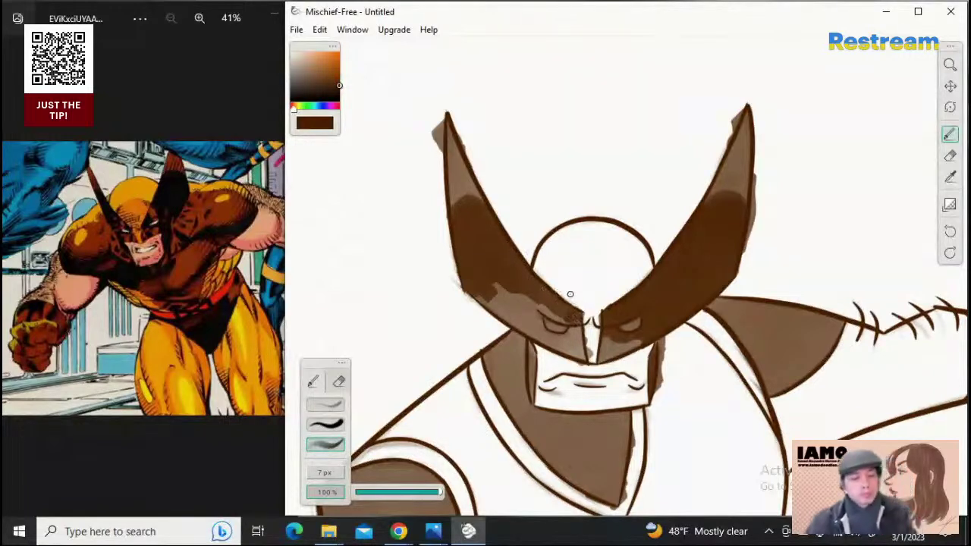
key("ctrl+z")
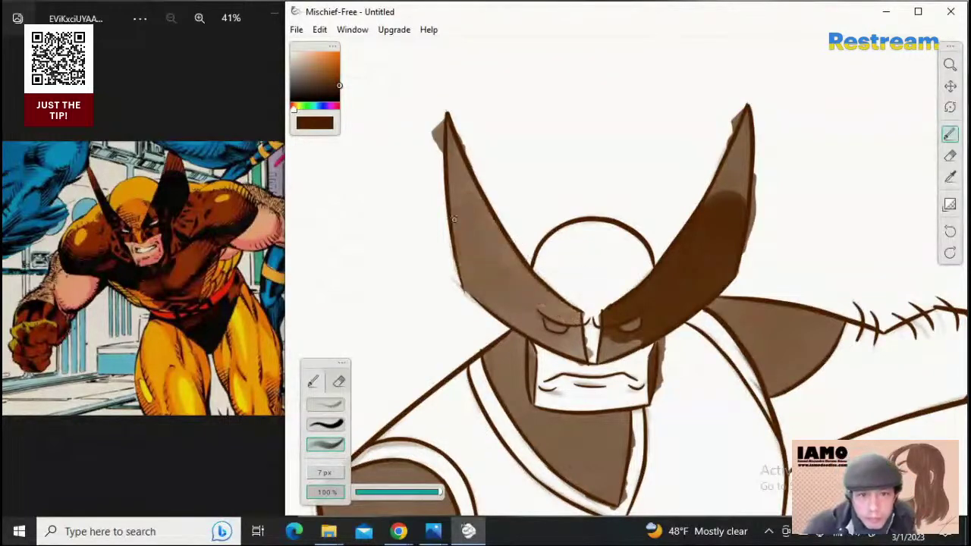
Try darkening the lowered-arm side of the mask around the eye, then undo the darker shading on both halves
mouse_move(454, 219)
left_mouse_down()
mouse_move(485, 226)
mouse_move(476, 234)
mouse_move(467, 226)
mouse_move(469, 214)
mouse_move(487, 239)
mouse_move(481, 215)
mouse_move(460, 208)
mouse_move(458, 225)
mouse_move(482, 229)
mouse_move(476, 207)
mouse_move(459, 218)
mouse_move(501, 248)
mouse_move(479, 225)
mouse_move(494, 262)
mouse_move(477, 262)
mouse_move(457, 239)
mouse_move(473, 290)
mouse_move(524, 287)
mouse_move(497, 237)
mouse_move(578, 323)
mouse_move(534, 298)
mouse_move(578, 331)
left_mouse_up()
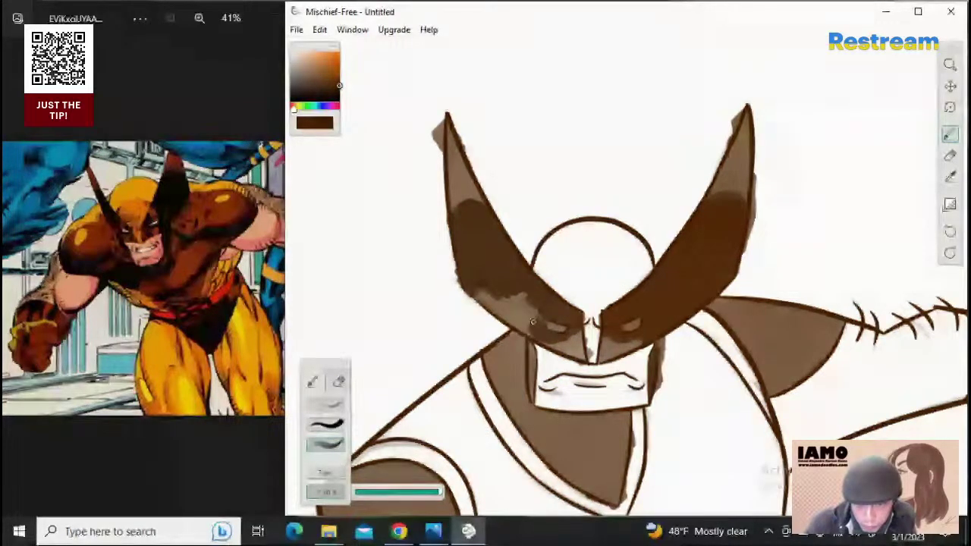
mouse_move(534, 322)
left_mouse_down()
mouse_move(521, 297)
mouse_move(527, 305)
mouse_move(497, 306)
left_mouse_up()
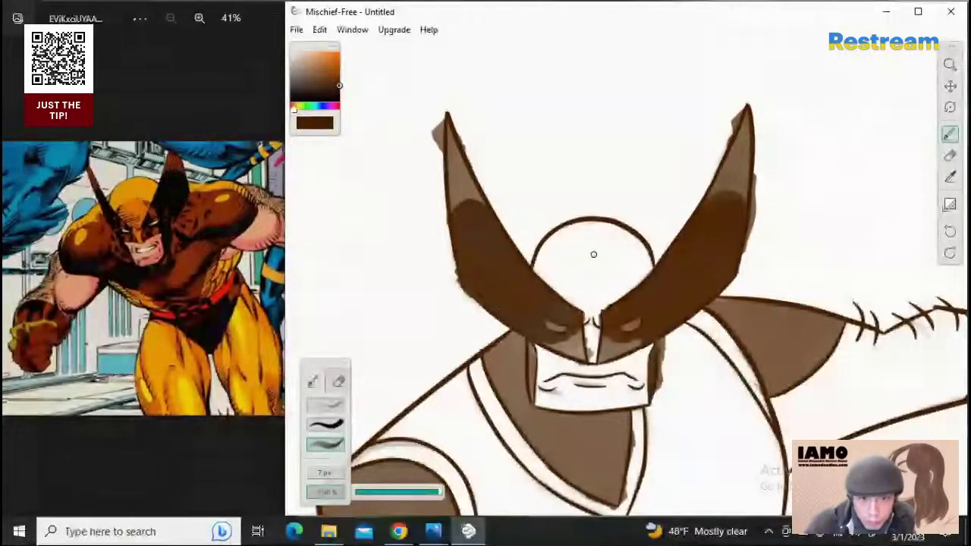
mouse_move(569, 344)
left_mouse_down()
mouse_move(578, 356)
mouse_move(606, 347)
mouse_move(605, 334)
left_mouse_up()
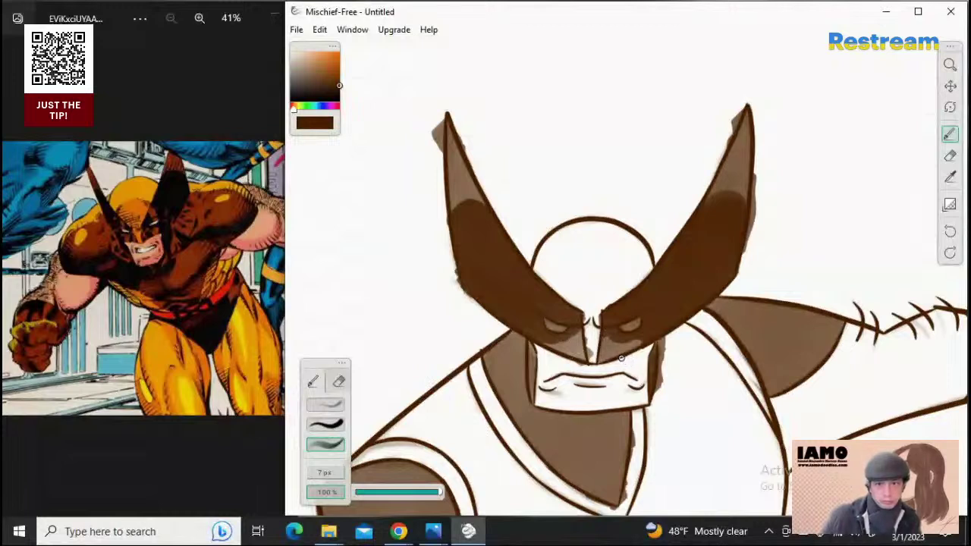
key("ctrl+z")
key("ctrl+z")
key("ctrl+z")
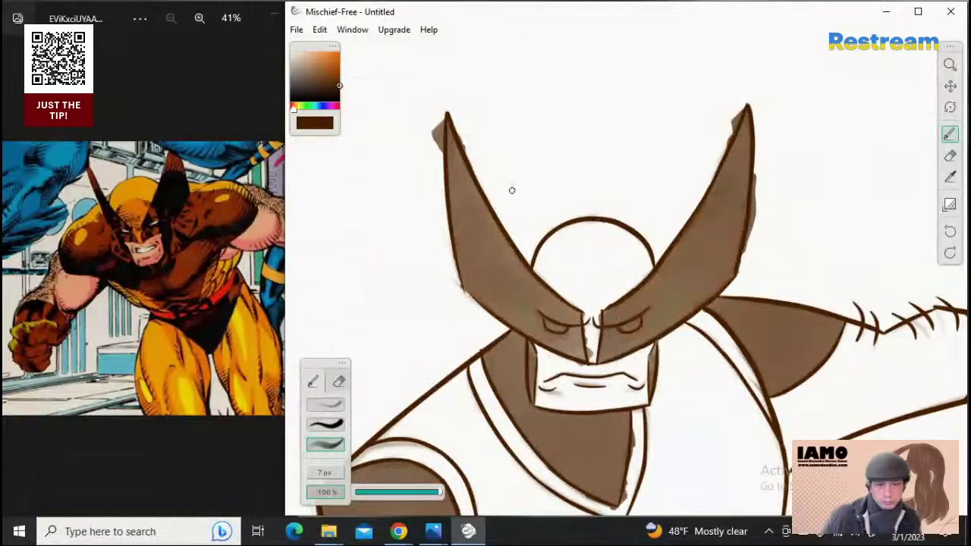
Try darkening the lowered-arm side of the mask from the fin's tip down to the nose strip, undoing every attempt
mouse_move(449, 120)
left_mouse_down()
mouse_move(444, 153)
mouse_move(460, 206)
mouse_move(443, 158)
mouse_move(463, 176)
mouse_move(469, 211)
left_mouse_up()
key("ctrl+z")
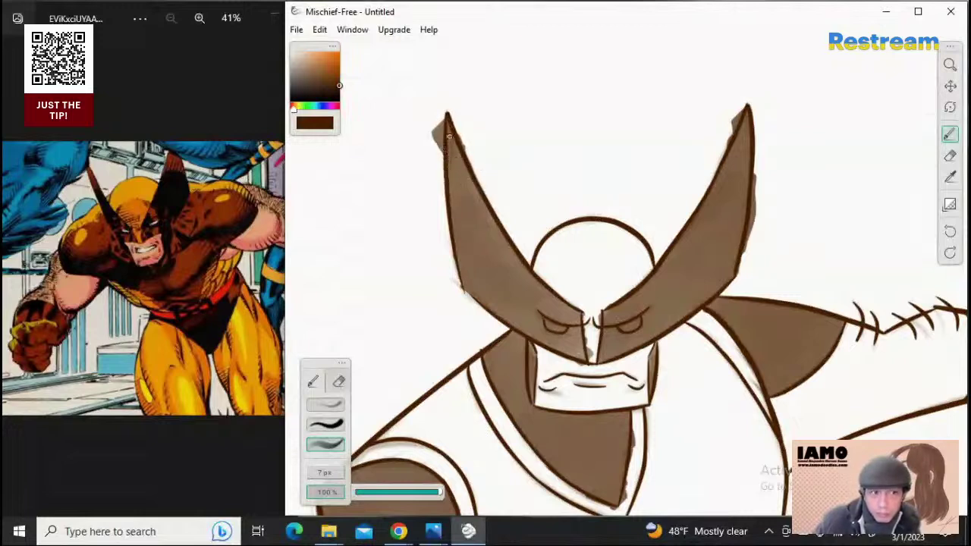
mouse_move(452, 117)
left_mouse_down()
mouse_move(476, 245)
mouse_move(469, 229)
mouse_move(485, 217)
mouse_move(472, 196)
mouse_move(511, 278)
mouse_move(474, 259)
mouse_move(464, 237)
mouse_move(466, 256)
mouse_move(457, 203)
mouse_move(464, 270)
mouse_move(481, 287)
mouse_move(467, 280)
mouse_move(509, 322)
mouse_move(530, 326)
mouse_move(483, 280)
mouse_move(526, 319)
mouse_move(511, 312)
mouse_move(525, 330)
mouse_move(586, 363)
mouse_move(510, 285)
mouse_move(512, 270)
mouse_move(529, 289)
mouse_move(518, 267)
mouse_move(584, 339)
mouse_move(566, 330)
mouse_move(557, 306)
mouse_move(575, 316)
mouse_move(582, 350)
left_mouse_up()
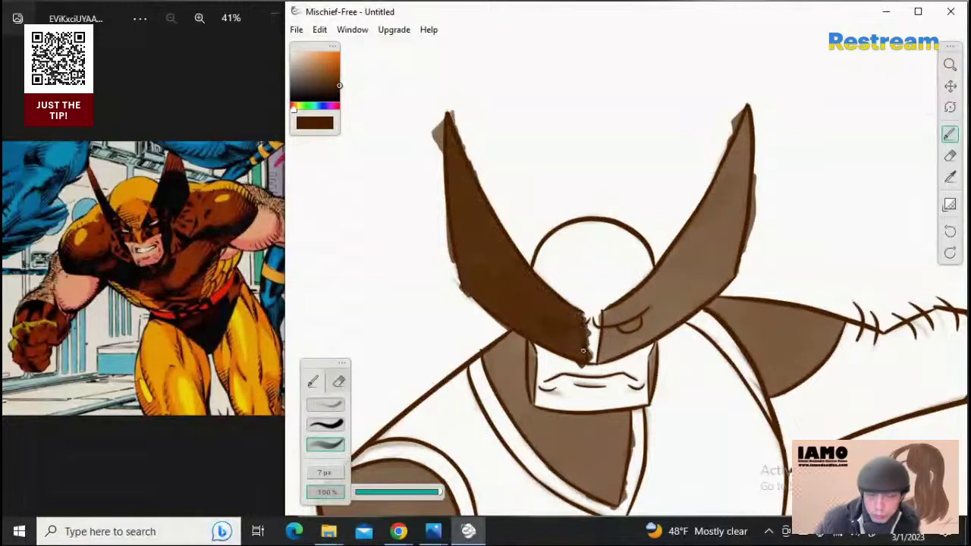
key("ctrl+z")
mouse_move(455, 153)
left_mouse_down()
mouse_move(450, 129)
mouse_move(445, 138)
left_mouse_up()
key("ctrl+z")
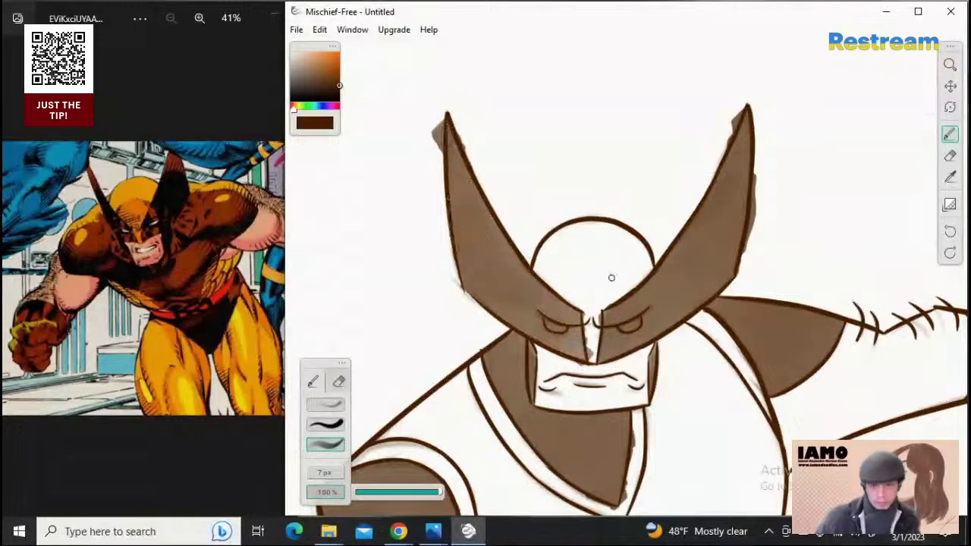
Set the brush opacity to 30% and lightly shade the mask's rounded skullcap and the narrow strip down the nose
left_click_drag(372, 493, 383, 497)
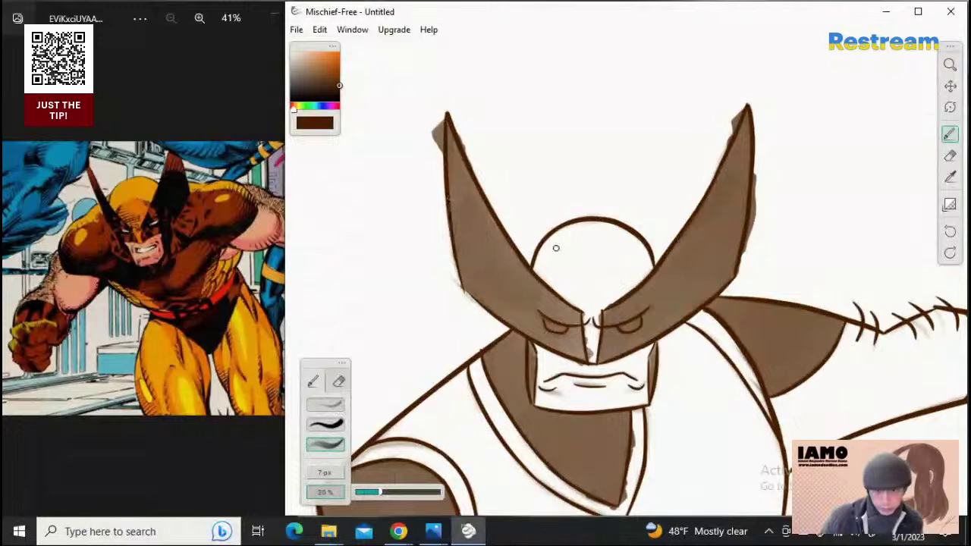
mouse_move(557, 246)
left_mouse_down()
mouse_move(571, 289)
mouse_move(539, 274)
mouse_move(584, 303)
mouse_move(594, 360)
mouse_move(587, 261)
mouse_move(570, 277)
mouse_move(545, 260)
mouse_move(547, 246)
mouse_move(542, 260)
mouse_move(570, 234)
mouse_move(579, 256)
mouse_move(563, 240)
mouse_move(578, 225)
mouse_move(596, 283)
mouse_move(611, 284)
mouse_move(611, 304)
mouse_move(622, 290)
mouse_move(606, 239)
mouse_move(591, 229)
mouse_move(624, 269)
mouse_move(623, 239)
mouse_move(604, 232)
mouse_move(616, 261)
mouse_move(638, 272)
mouse_move(636, 284)
mouse_move(647, 273)
mouse_move(637, 253)
mouse_move(649, 268)
mouse_move(629, 240)
mouse_move(623, 253)
mouse_move(577, 255)
mouse_move(601, 236)
mouse_move(558, 264)
mouse_move(551, 256)
mouse_move(596, 302)
mouse_move(546, 268)
mouse_move(586, 300)
mouse_move(593, 292)
mouse_move(593, 361)
left_mouse_up()
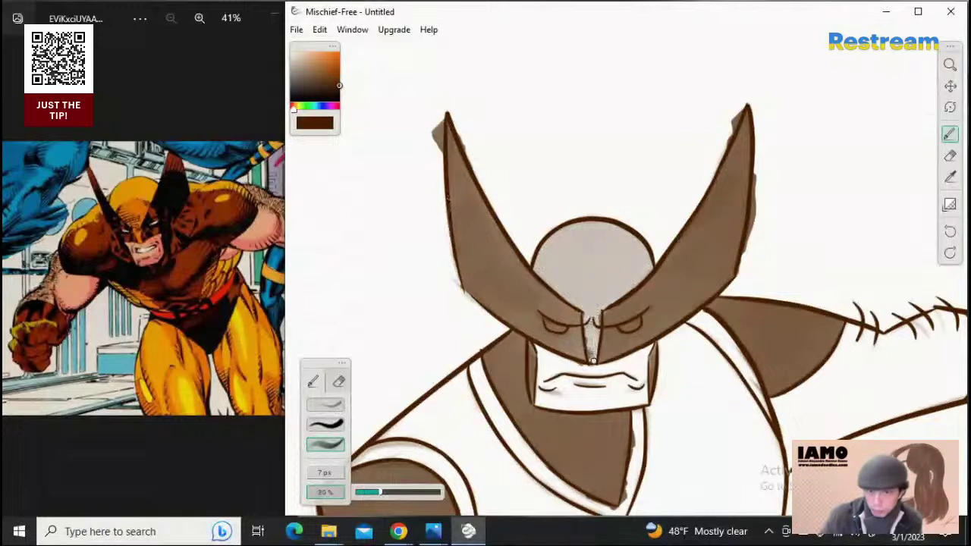
Shade the front leg's knee area between the shorts hem and the boot's V-shaped cuff at 7 px and 30% opacity
left_click(951, 66)
left_click_drag(831, 187, 789, 227)
left_click(950, 86)
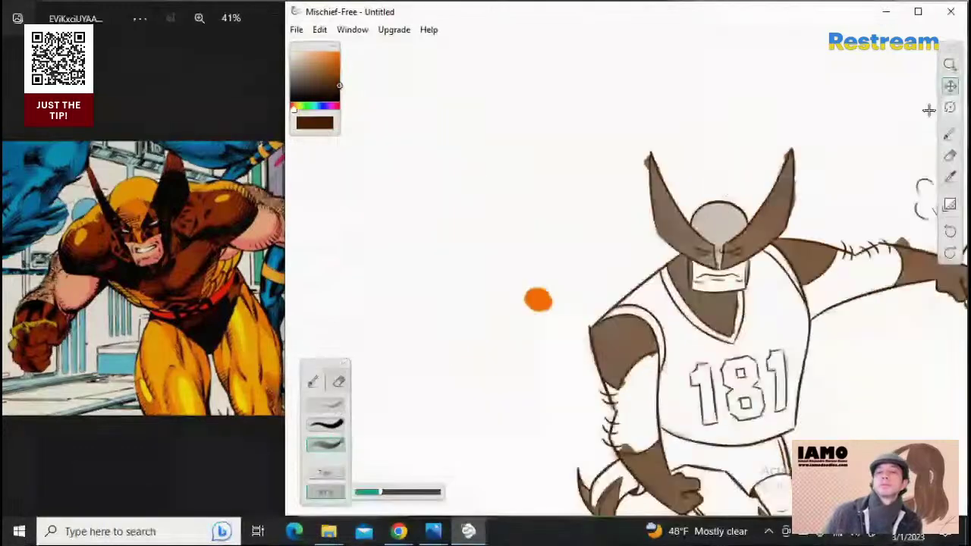
left_click_drag(842, 428, 717, 229)
left_click(951, 66)
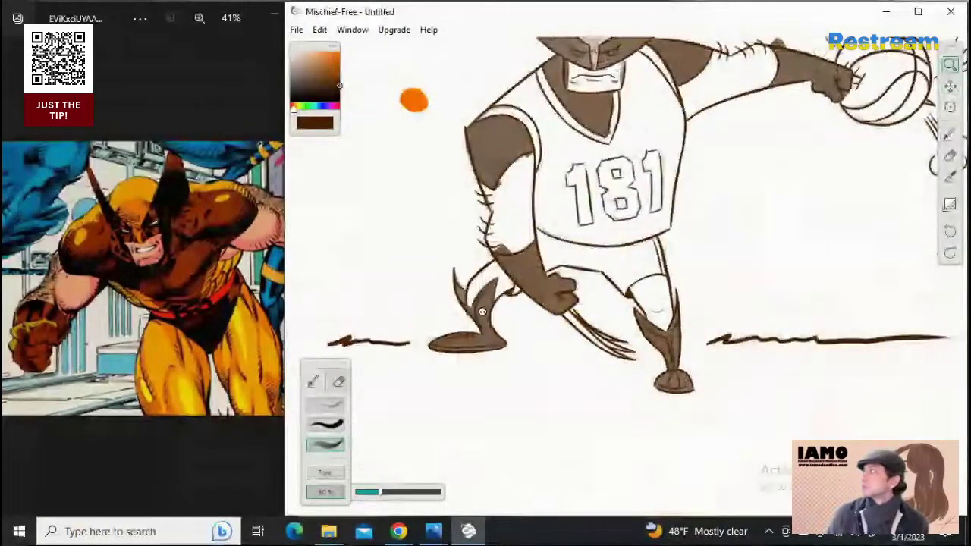
left_click_drag(936, 117, 900, 183)
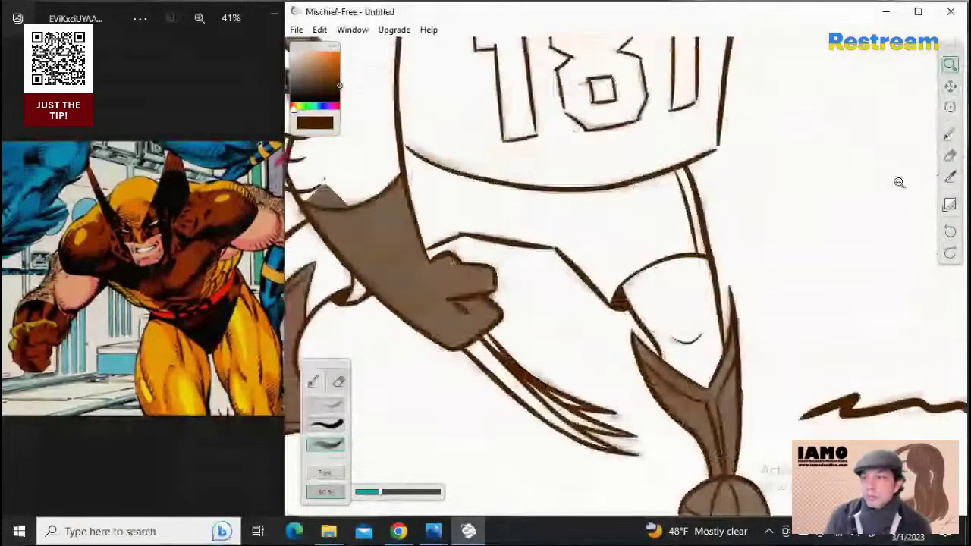
left_click(950, 156)
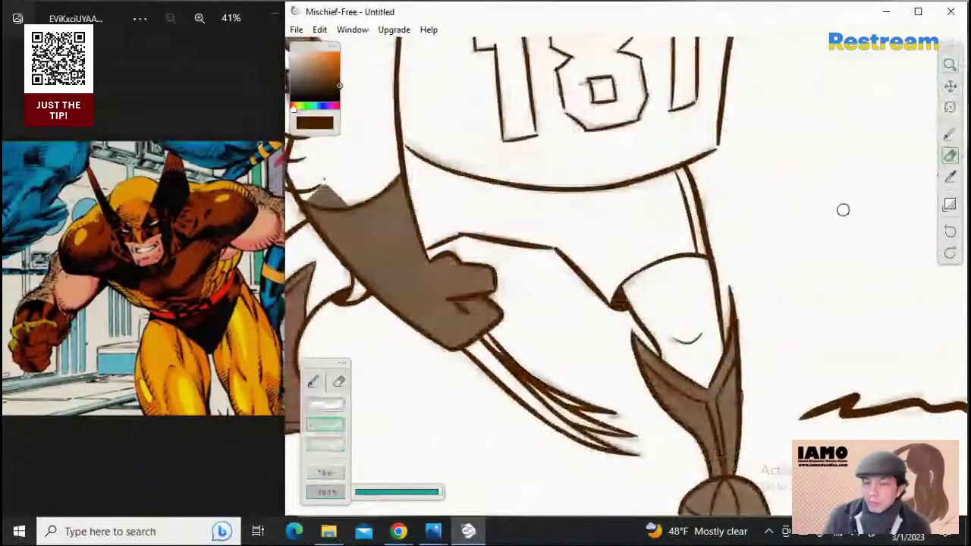
key("b")
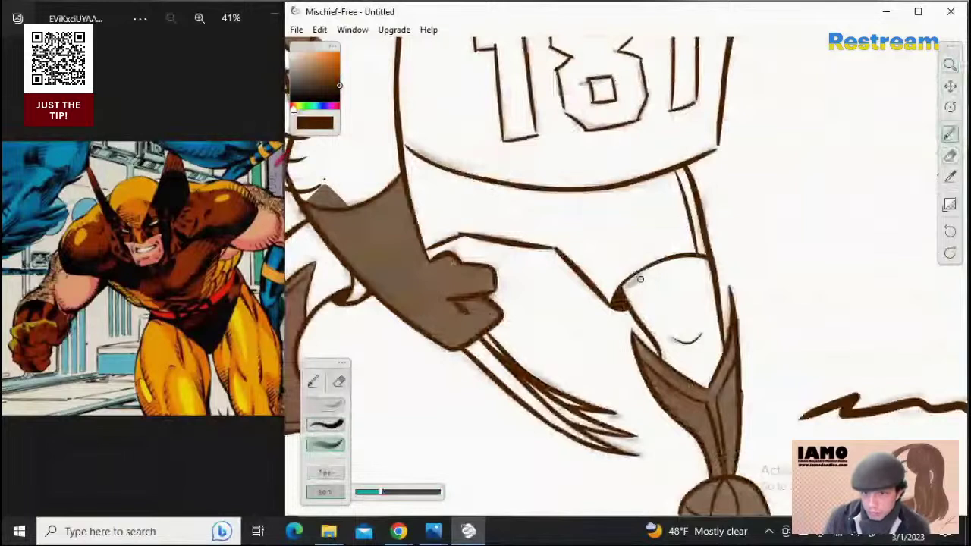
mouse_move(640, 279)
left_mouse_down()
mouse_move(674, 268)
mouse_move(650, 321)
mouse_move(645, 303)
mouse_move(668, 298)
left_mouse_up()
mouse_move(665, 283)
left_mouse_down()
mouse_move(703, 267)
mouse_move(688, 315)
mouse_move(679, 296)
mouse_move(697, 347)
mouse_move(701, 268)
mouse_move(706, 336)
mouse_move(702, 289)
mouse_move(718, 359)
mouse_move(709, 386)
mouse_move(668, 353)
mouse_move(665, 343)
mouse_move(676, 361)
mouse_move(694, 356)
mouse_move(687, 348)
mouse_move(707, 360)
left_mouse_up()
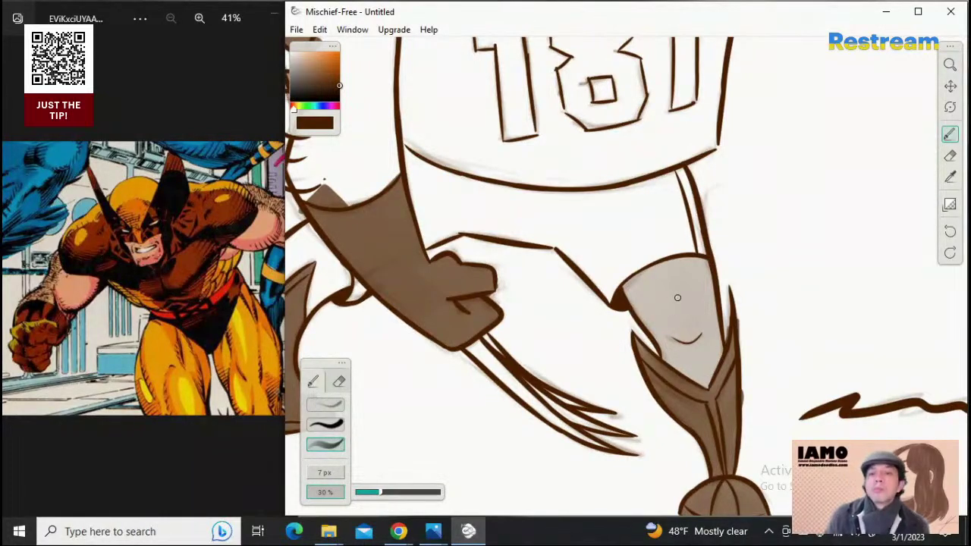
Erase stray sketch marks inside the back leg between the lowered glove and the boot cuff at 16 px and 100% opacity
left_click(951, 67)
left_click_drag(598, 286, 560, 349)
left_click(950, 86)
left_click_drag(685, 233, 867, 195)
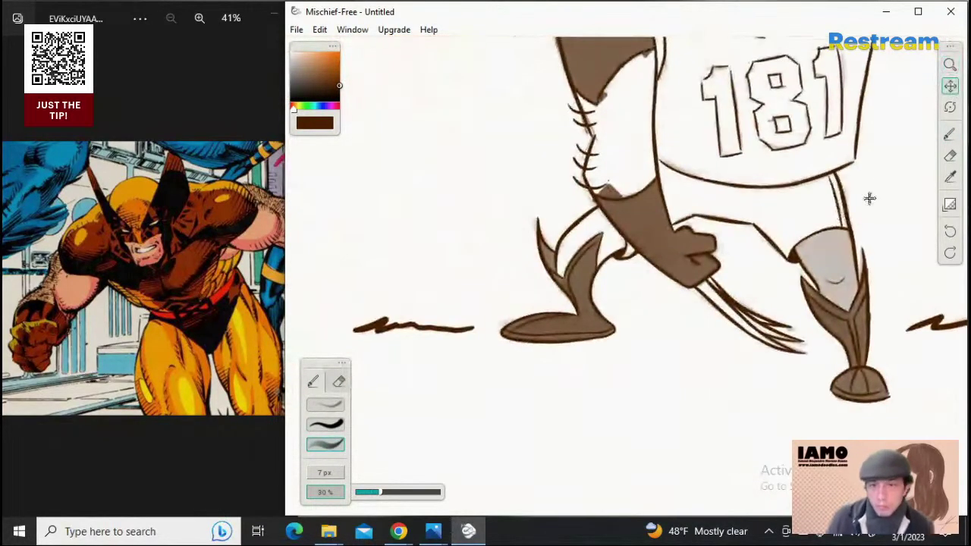
left_click(950, 64)
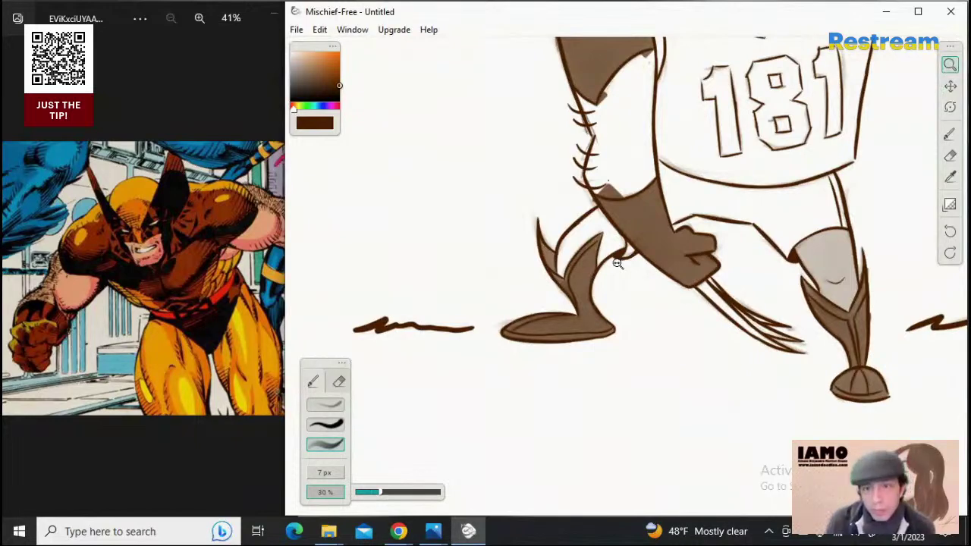
left_click_drag(617, 263, 756, 264)
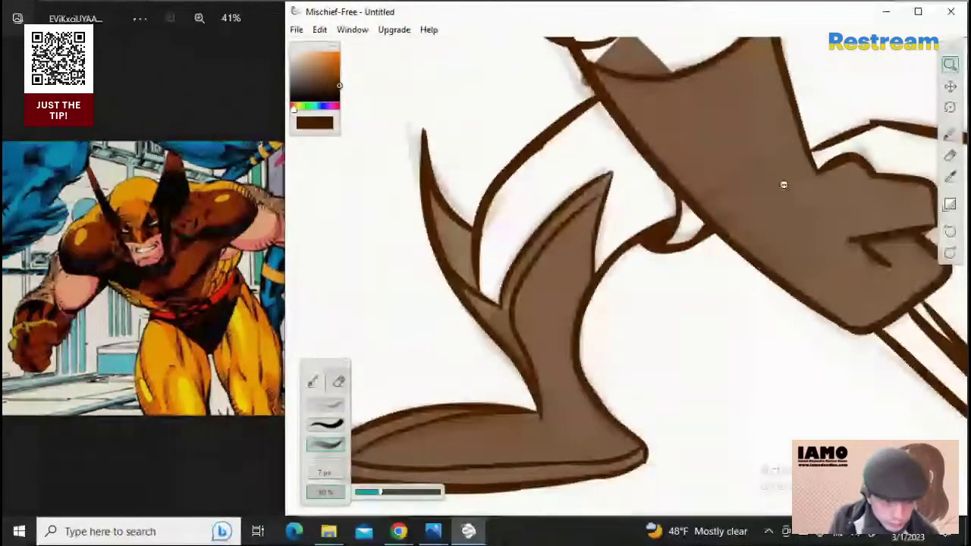
left_click(339, 382)
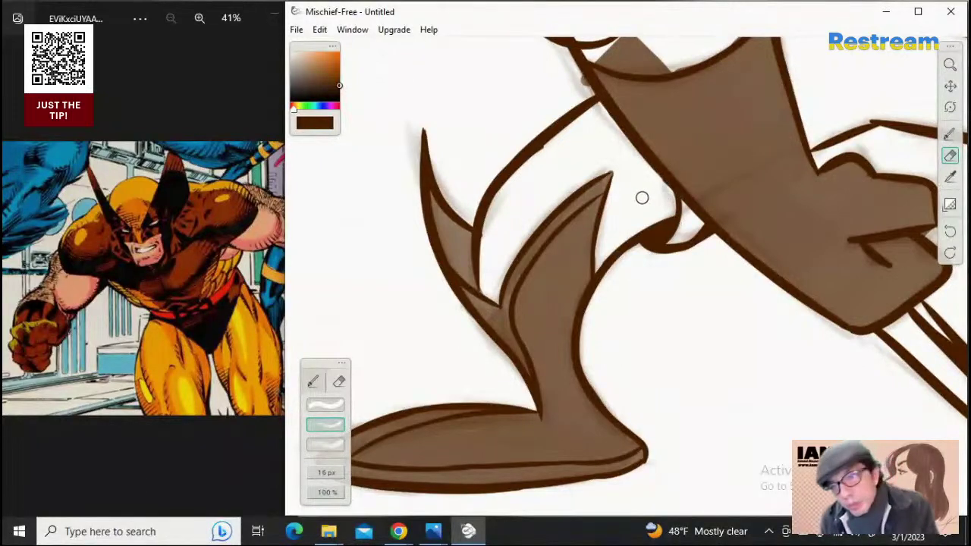
mouse_move(670, 188)
left_mouse_down()
mouse_move(642, 165)
mouse_move(671, 207)
left_mouse_up()
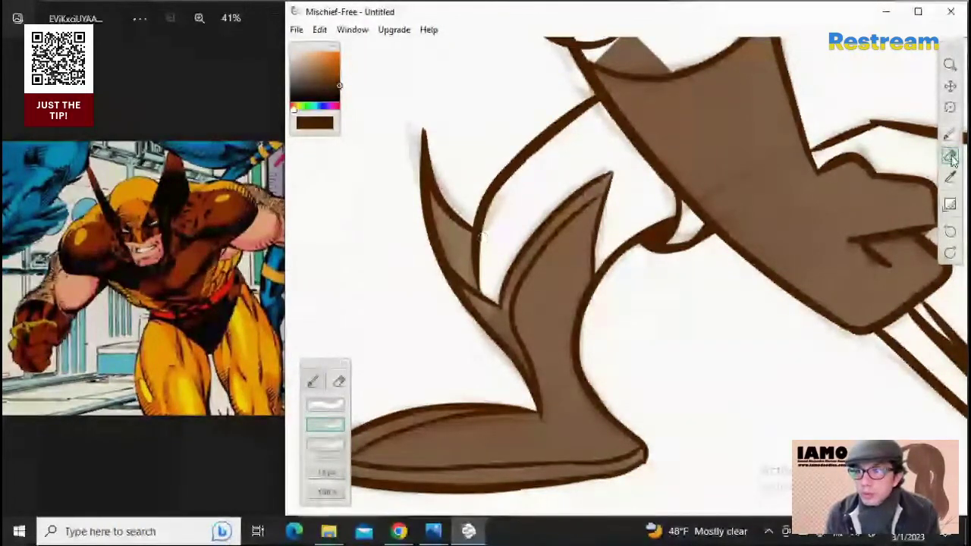
Lightly shade the back leg between the lowered glove and the boot cuff with the soft brush at 10 px and 30% opacity
left_click(314, 381)
left_click(325, 444)
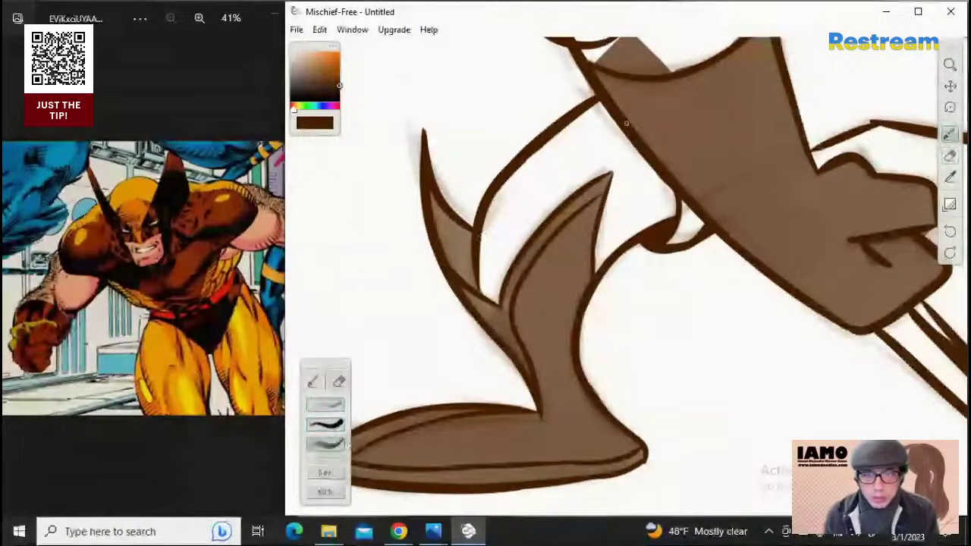
left_click_drag(566, 154, 529, 187)
key("ctrl+z")
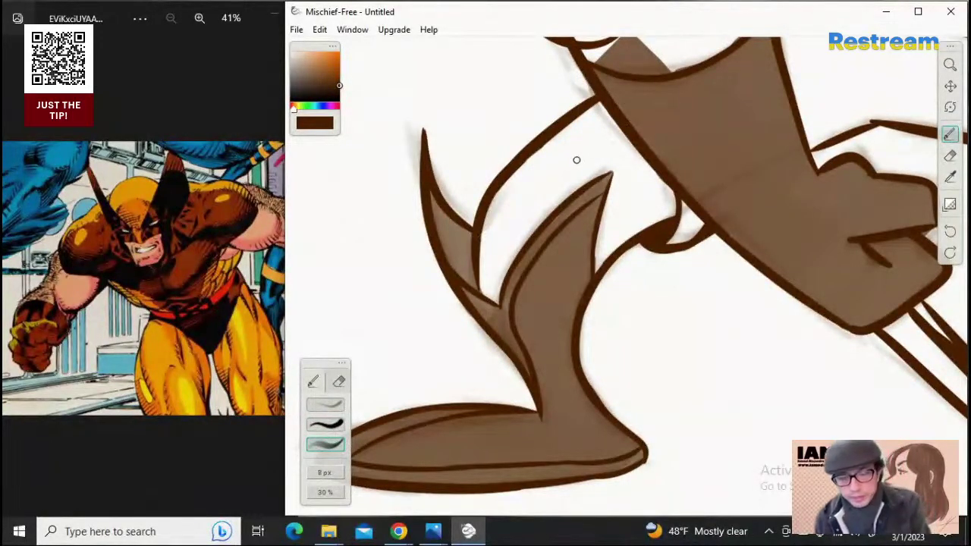
key("]")
mouse_move(491, 279)
left_mouse_down()
mouse_move(484, 253)
mouse_move(502, 284)
mouse_move(497, 213)
mouse_move(499, 263)
mouse_move(490, 220)
mouse_move(491, 245)
mouse_move(511, 240)
mouse_move(516, 250)
mouse_move(525, 215)
mouse_move(497, 204)
mouse_move(501, 192)
mouse_move(525, 229)
mouse_move(550, 209)
mouse_move(533, 226)
mouse_move(512, 175)
mouse_move(538, 204)
mouse_move(530, 164)
mouse_move(557, 200)
mouse_move(559, 187)
mouse_move(526, 159)
mouse_move(572, 192)
mouse_move(607, 165)
mouse_move(570, 143)
mouse_move(546, 146)
mouse_move(578, 173)
mouse_move(563, 144)
mouse_move(591, 118)
mouse_move(565, 133)
mouse_move(596, 106)
mouse_move(600, 169)
mouse_move(603, 142)
mouse_move(601, 161)
mouse_move(614, 163)
mouse_move(605, 119)
mouse_move(618, 153)
mouse_move(597, 116)
mouse_move(645, 199)
mouse_move(615, 151)
mouse_move(672, 212)
mouse_move(635, 222)
mouse_move(601, 262)
mouse_move(621, 177)
mouse_move(626, 238)
left_mouse_up()
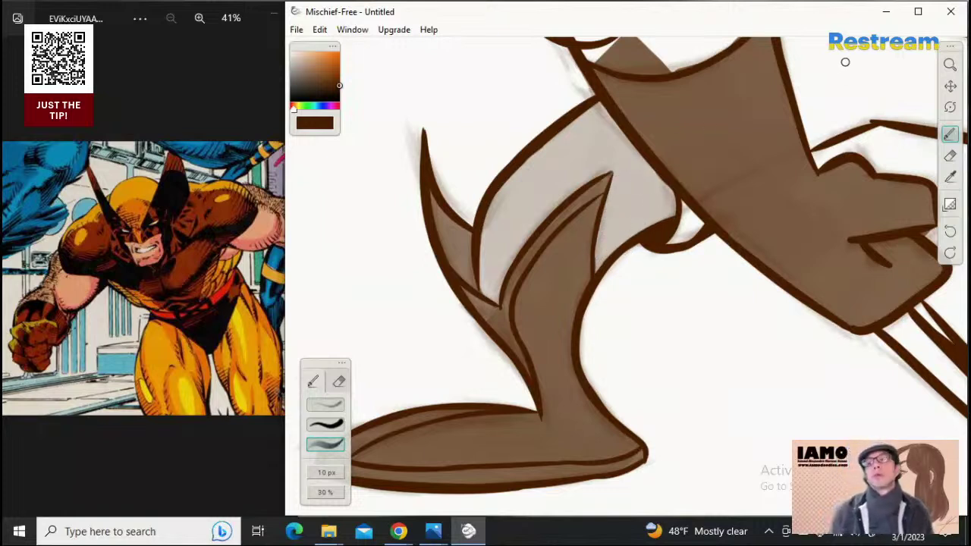
left_click_drag(754, 155, 561, 188)
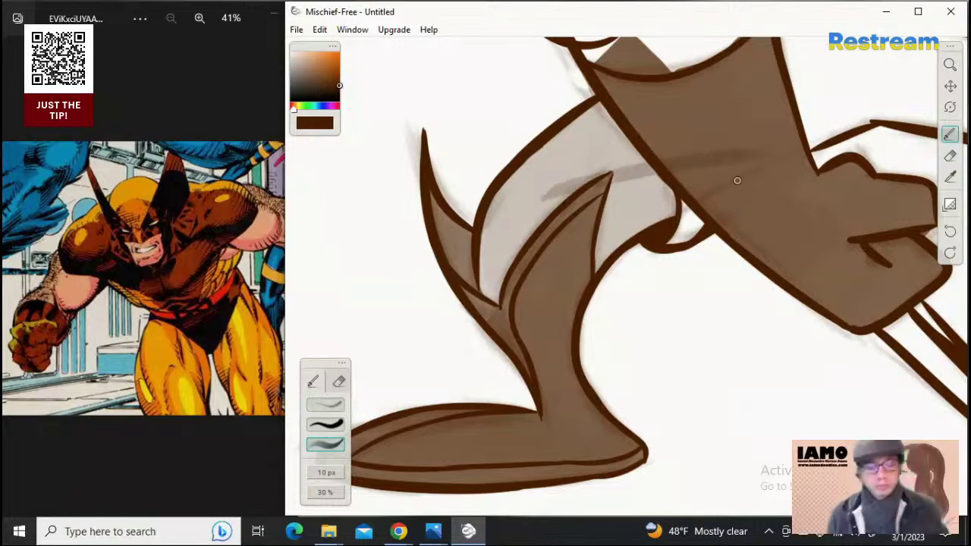
key("ctrl+z")
Undo the light shading on the skullcap, the nose strip, the front knee and the back leg
left_click(950, 66)
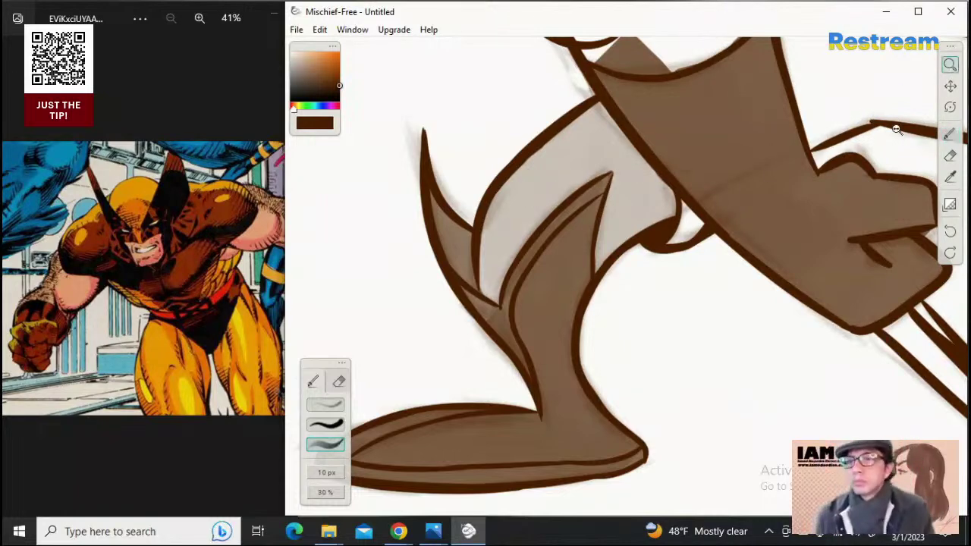
left_click_drag(874, 124, 804, 151)
left_click(950, 87)
left_click_drag(903, 114, 618, 275)
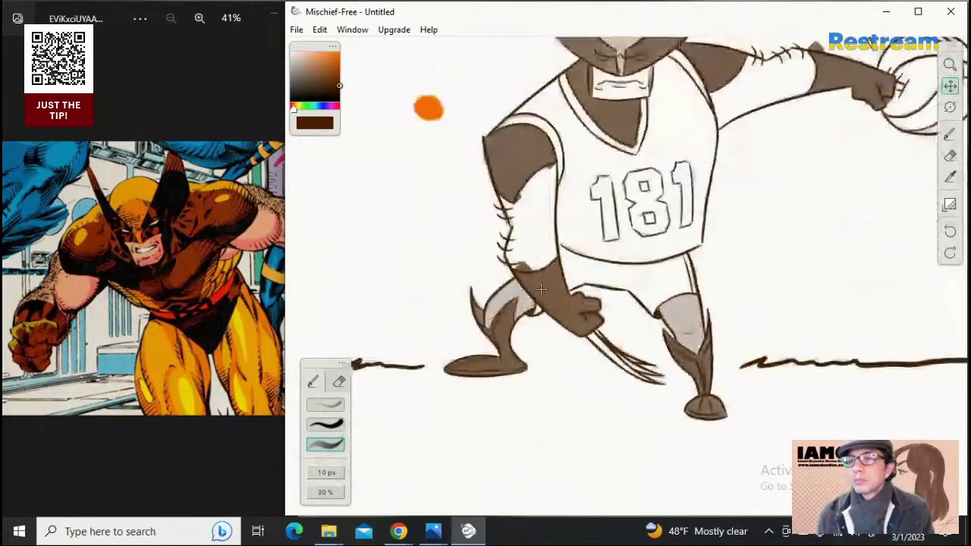
mouse_move(753, 168)
left_mouse_down()
mouse_move(693, 273)
mouse_move(677, 280)
left_mouse_up()
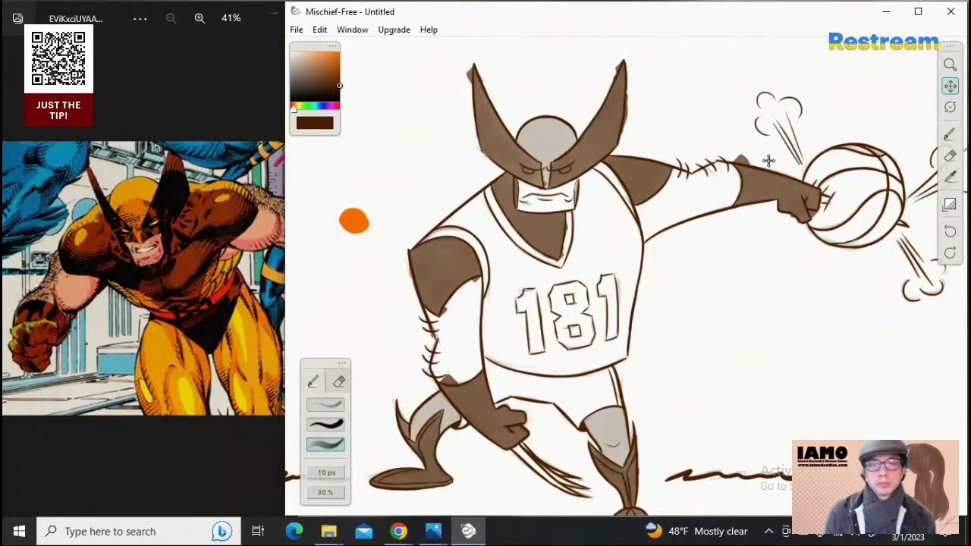
left_click(949, 65)
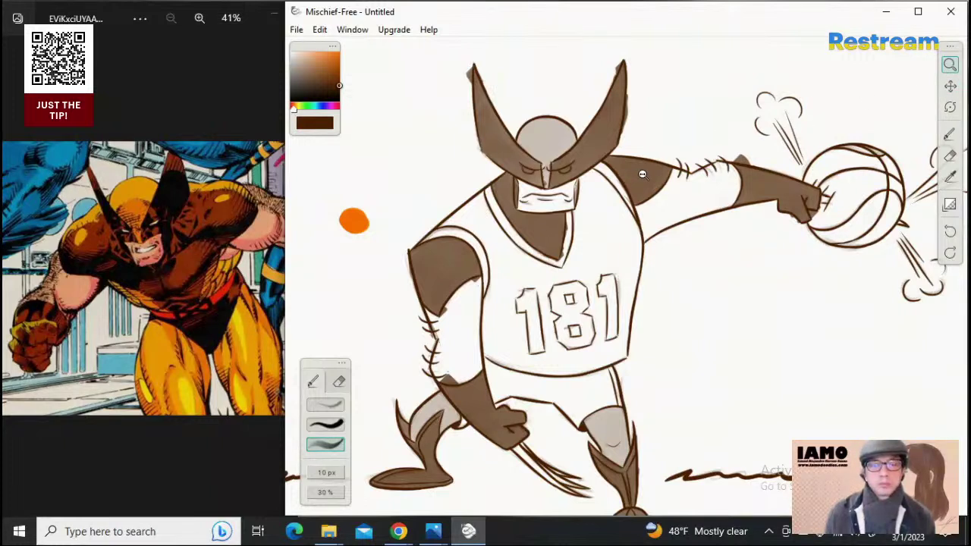
mouse_move(642, 174)
left_mouse_down()
mouse_move(603, 180)
mouse_move(634, 254)
left_mouse_up()
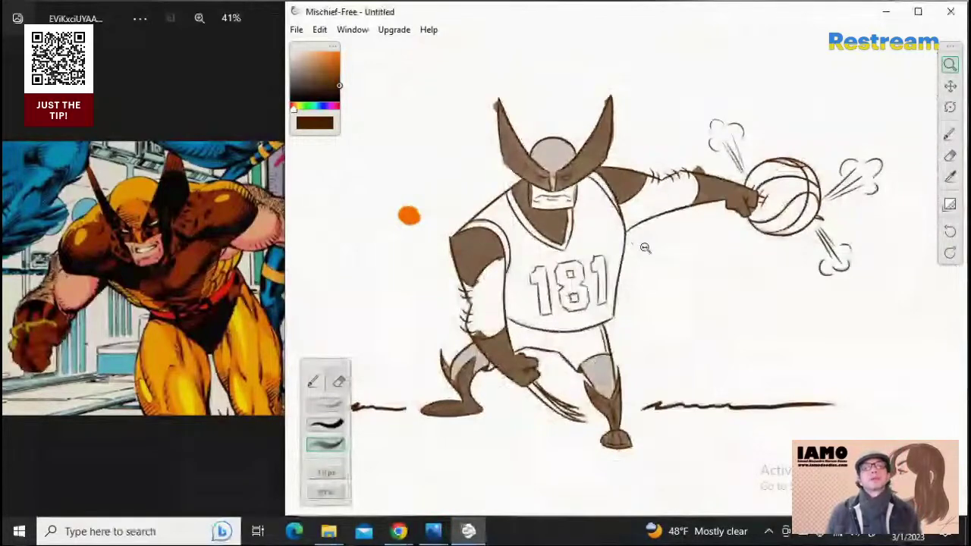
left_click_drag(639, 216, 733, 212)
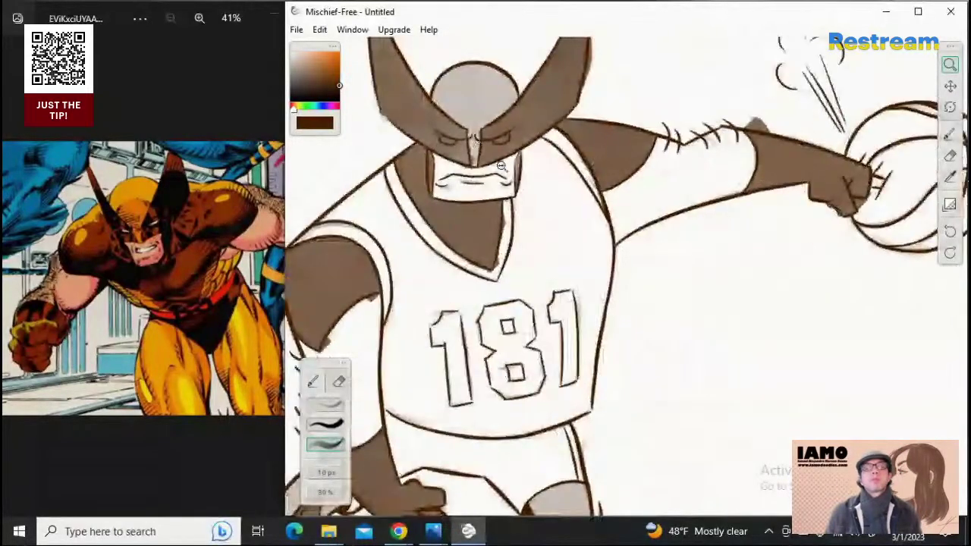
mouse_move(458, 144)
left_mouse_down()
mouse_move(563, 142)
mouse_move(537, 148)
mouse_move(754, 180)
left_mouse_up()
key("ctrl+z")
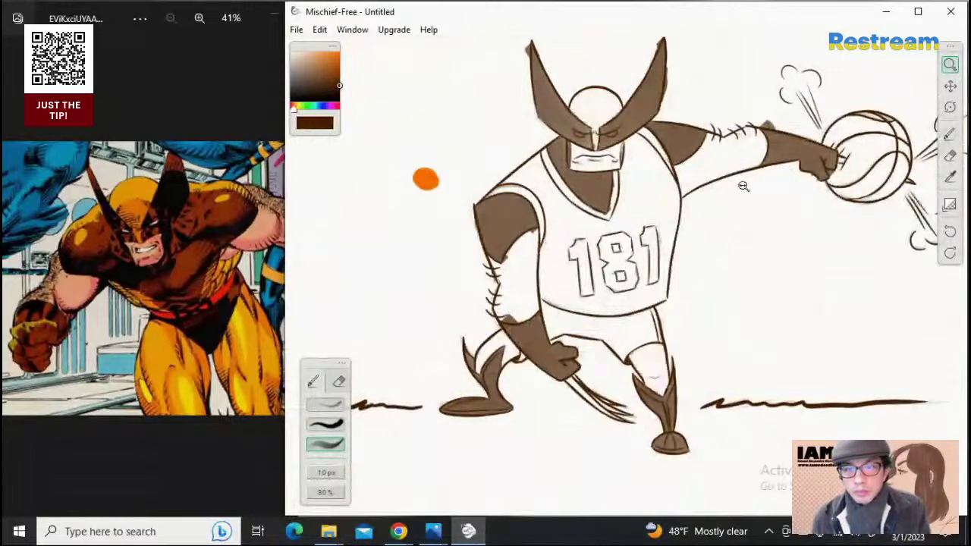
key("ctrl+z")
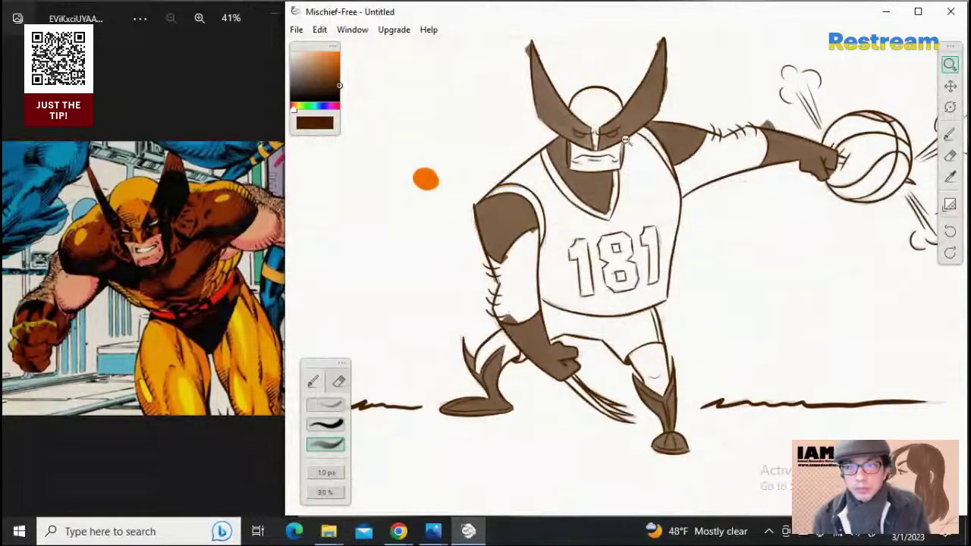
Erase the brown spill along both edges of the mask's nose strip with the 16 px eraser at 100% opacity
mouse_move(573, 135)
left_mouse_down()
mouse_move(818, 148)
mouse_move(860, 167)
left_mouse_up()
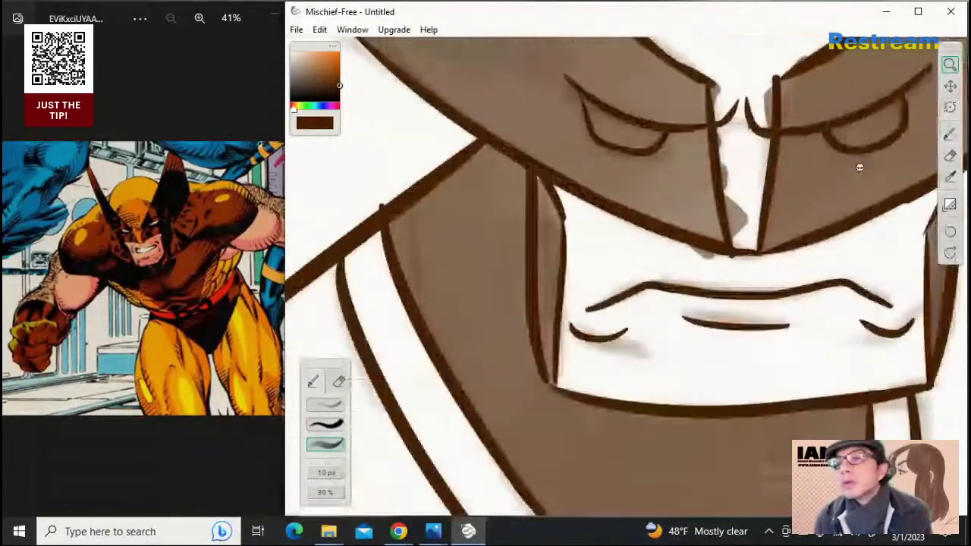
left_click(950, 156)
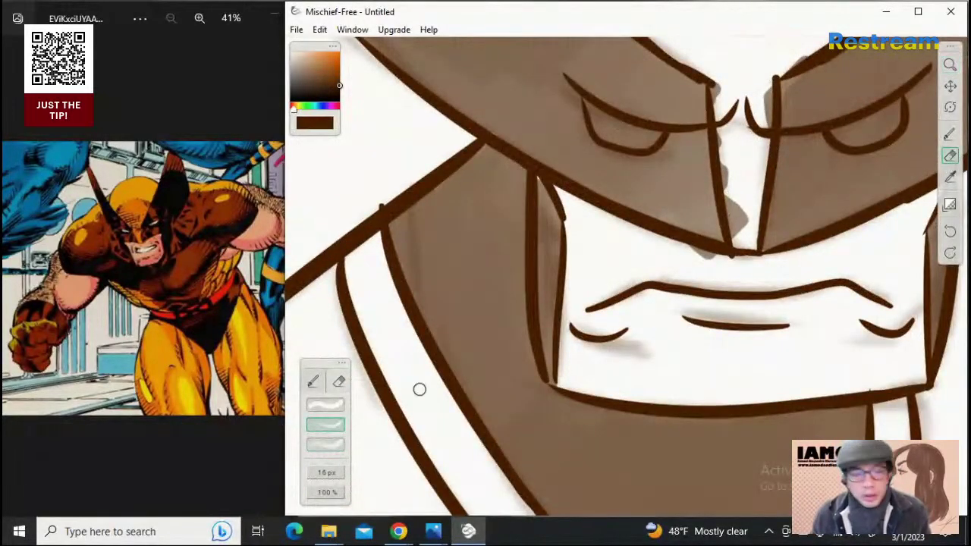
mouse_move(729, 136)
left_mouse_down()
mouse_move(733, 249)
mouse_move(730, 187)
mouse_move(734, 238)
mouse_move(735, 225)
mouse_move(753, 225)
mouse_move(751, 211)
mouse_move(764, 222)
mouse_move(736, 199)
mouse_move(740, 236)
mouse_move(730, 186)
mouse_move(733, 242)
left_mouse_up()
key("ctrl+z")
mouse_move(728, 187)
left_mouse_down()
mouse_move(739, 245)
mouse_move(726, 183)
mouse_move(737, 240)
left_mouse_up()
left_click_drag(736, 204, 747, 228)
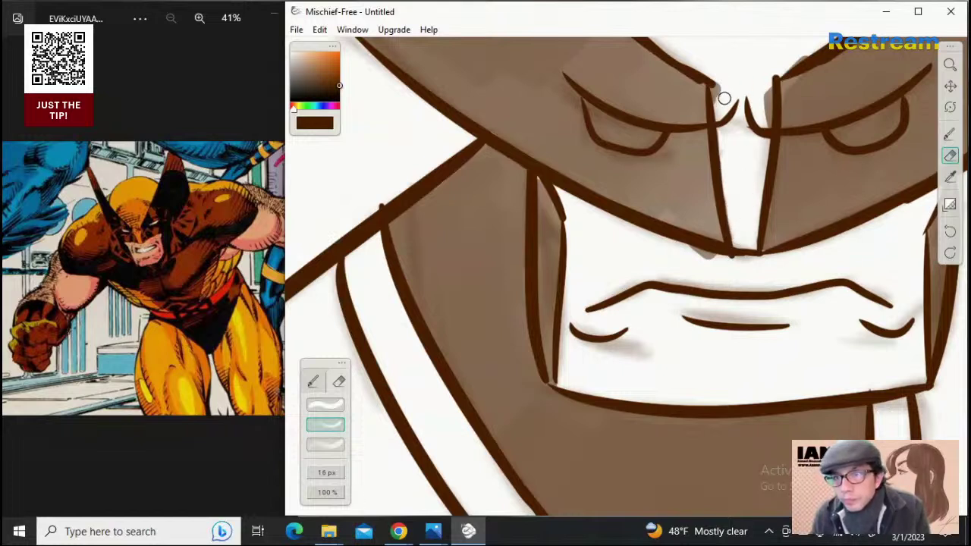
mouse_move(722, 87)
left_mouse_down()
mouse_move(719, 112)
mouse_move(717, 97)
mouse_move(722, 105)
mouse_move(763, 99)
mouse_move(766, 111)
left_mouse_up()
key("ctrl+z")
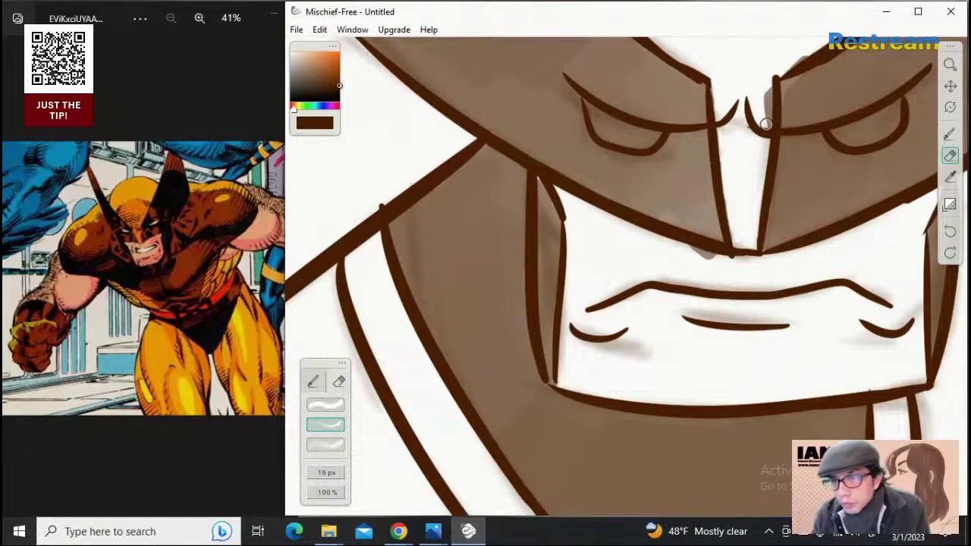
mouse_move(770, 124)
left_mouse_down()
mouse_move(769, 80)
mouse_move(768, 119)
left_mouse_up()
left_click_drag(763, 82, 793, 58)
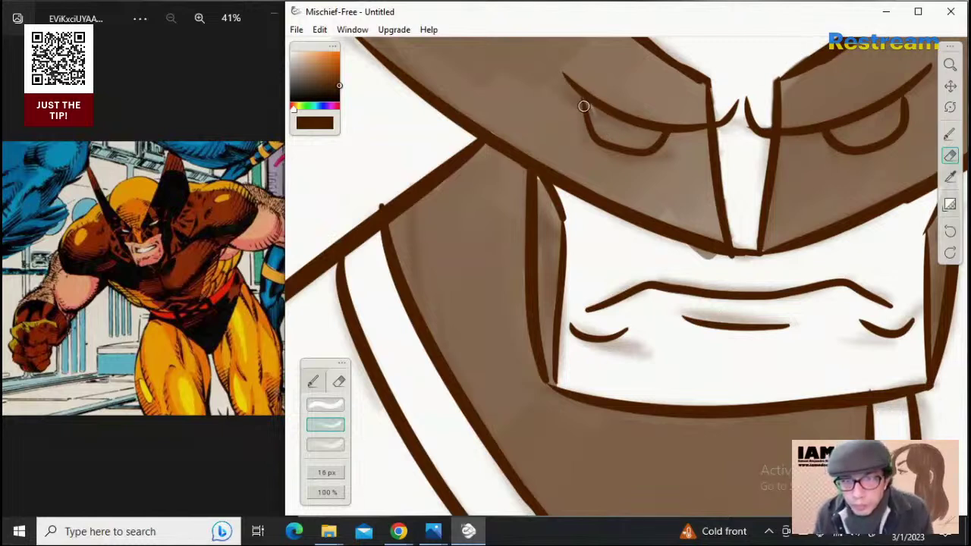
Erase the brown inside both eyes to leave them white, and remove the spill beneath the mask's nose tip
mouse_move(586, 103)
left_mouse_down()
mouse_move(611, 125)
mouse_move(585, 102)
mouse_move(641, 132)
mouse_move(616, 125)
mouse_move(659, 134)
mouse_move(599, 125)
mouse_move(589, 105)
mouse_move(607, 138)
left_mouse_up()
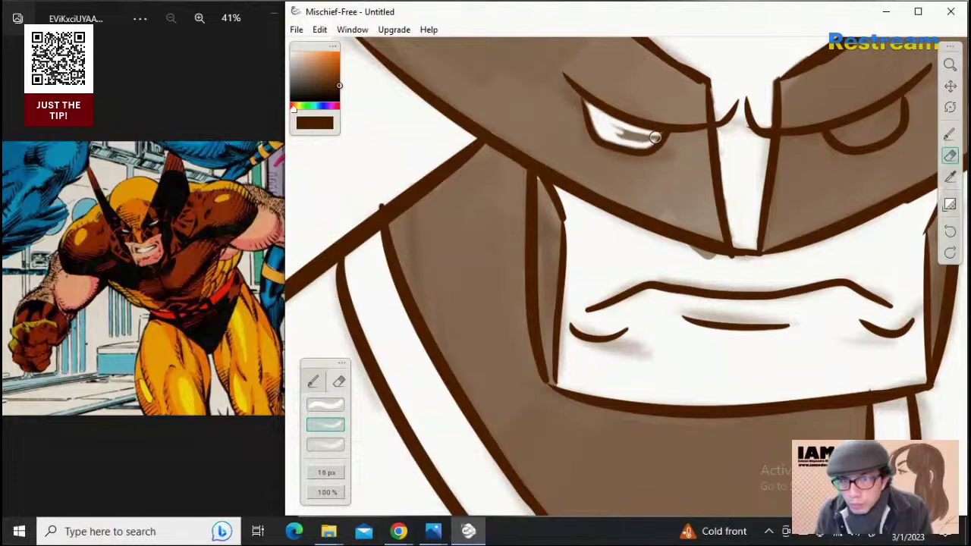
left_click_drag(640, 139, 655, 138)
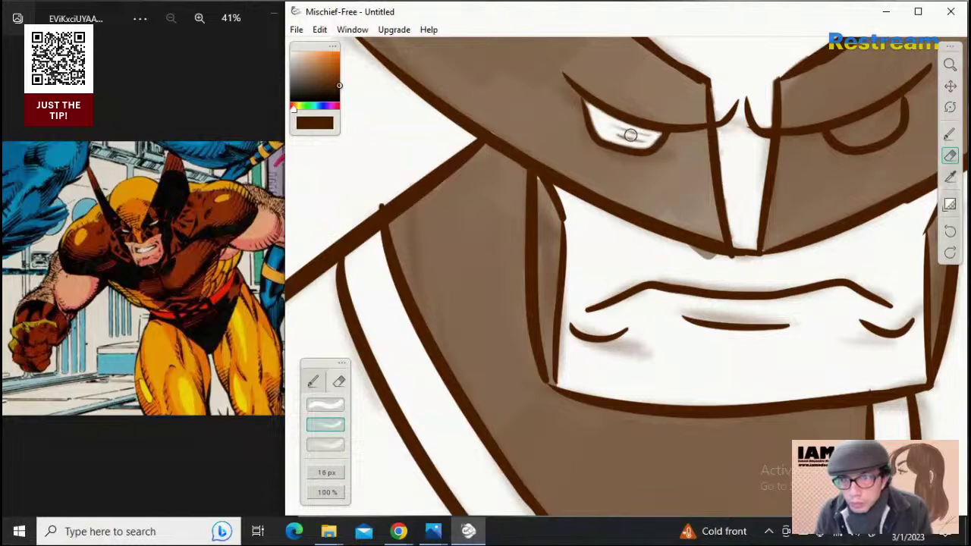
left_click_drag(631, 135, 608, 124)
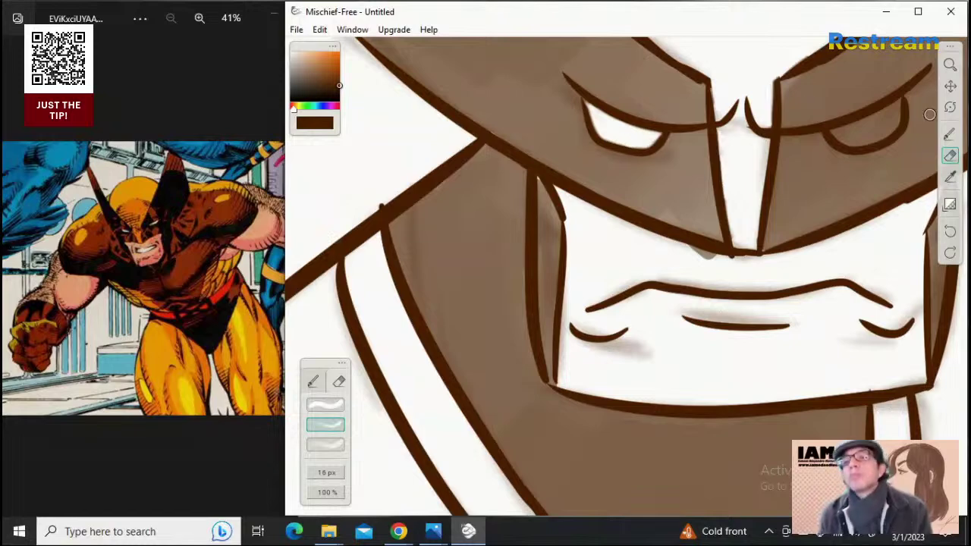
left_click(949, 86)
left_click_drag(807, 155, 638, 214)
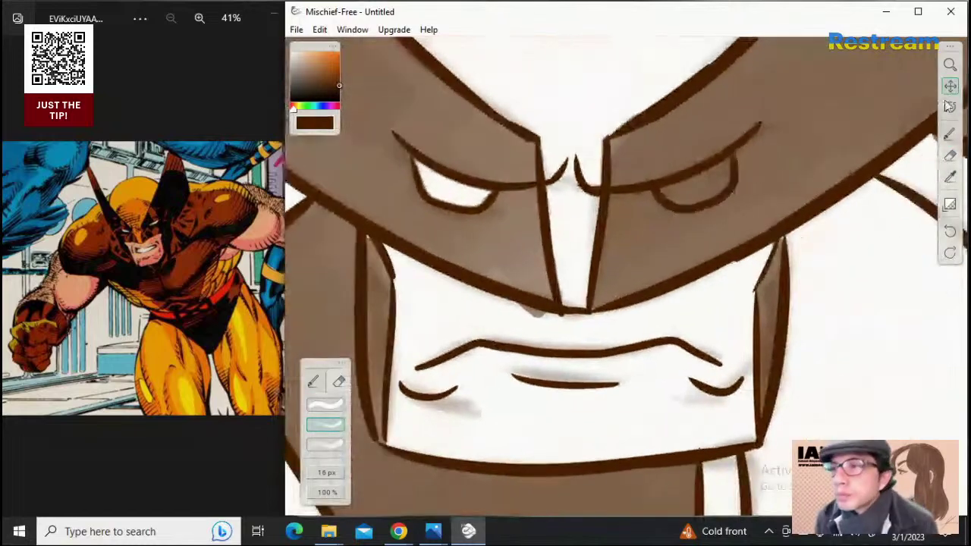
left_click(950, 155)
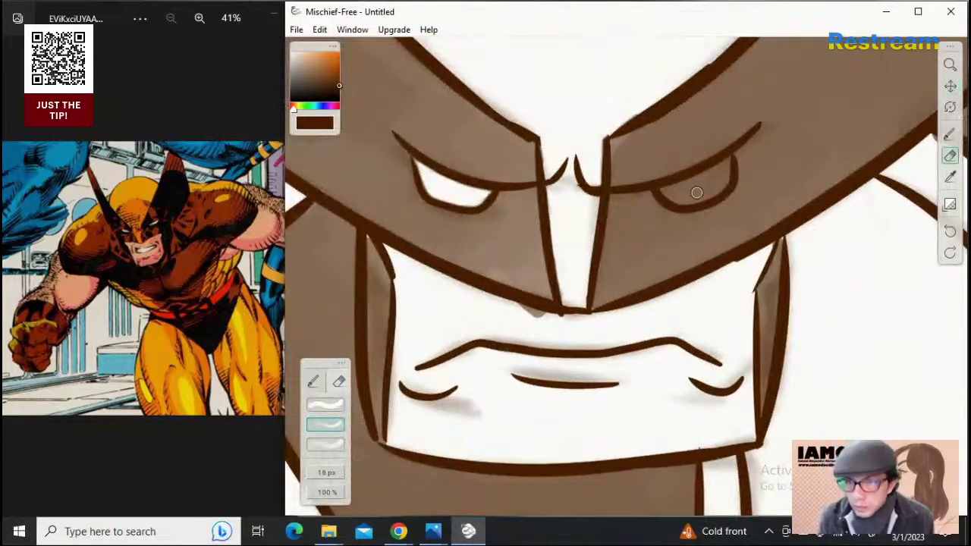
mouse_move(681, 191)
left_mouse_down()
mouse_move(723, 167)
mouse_move(674, 190)
mouse_move(711, 176)
mouse_move(703, 185)
mouse_move(686, 192)
mouse_move(732, 165)
mouse_move(678, 185)
mouse_move(726, 161)
left_mouse_up()
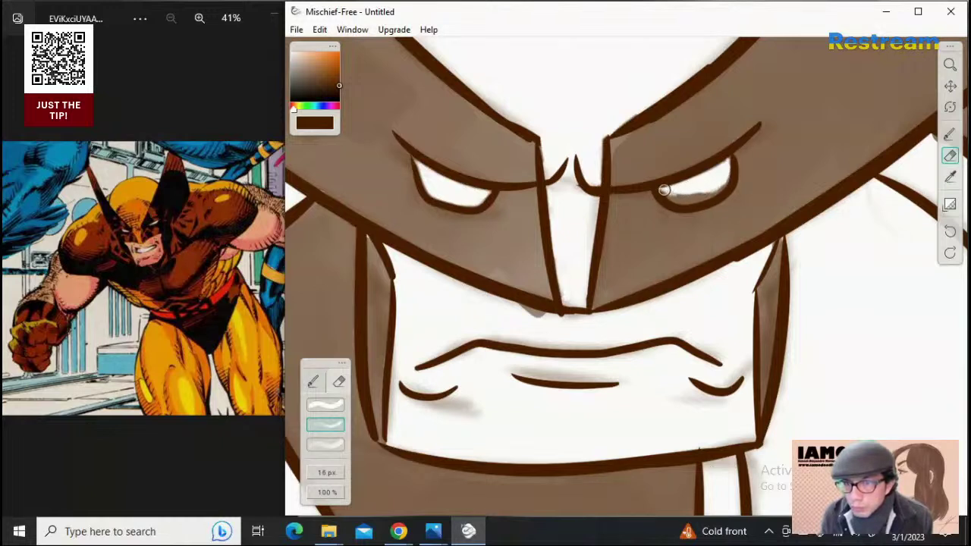
mouse_move(666, 189)
left_mouse_down()
mouse_move(711, 192)
mouse_move(689, 202)
mouse_move(724, 177)
mouse_move(715, 194)
mouse_move(716, 181)
mouse_move(693, 192)
left_mouse_up()
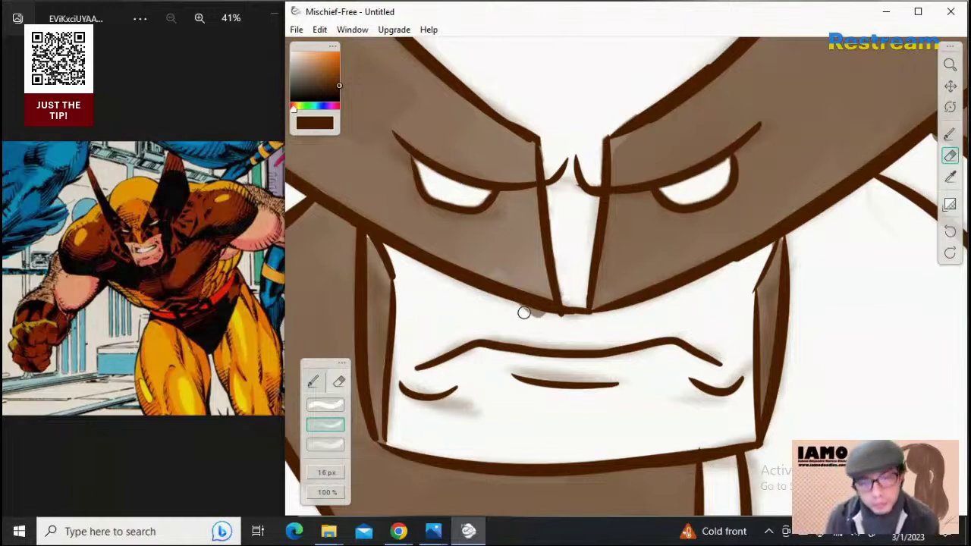
mouse_move(509, 309)
left_mouse_down()
mouse_move(538, 317)
mouse_move(504, 305)
mouse_move(547, 316)
mouse_move(500, 299)
mouse_move(556, 318)
mouse_move(522, 316)
mouse_move(568, 318)
left_mouse_up()
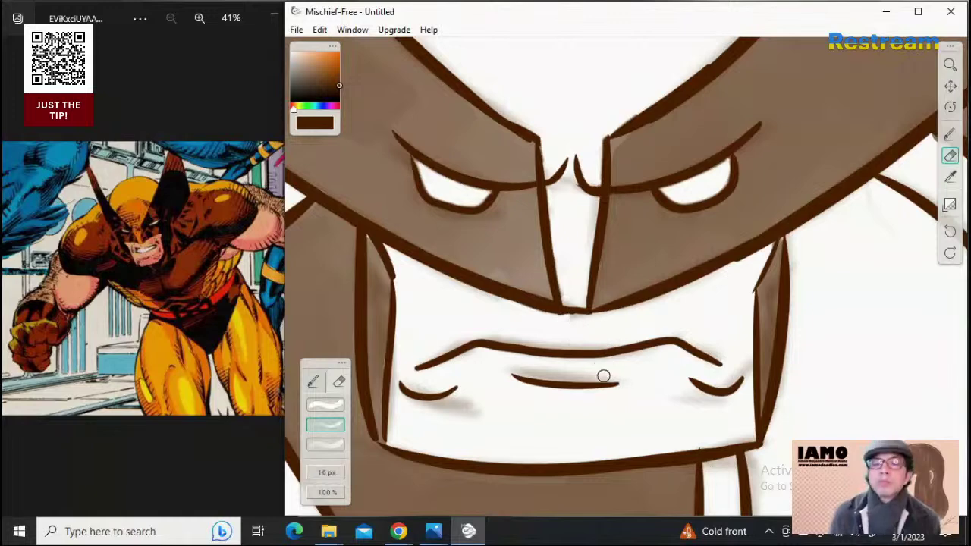
Lightly shade the whole skullcap and the mask's nose strip with the soft brush at 10 px and 30% opacity
left_click(951, 66)
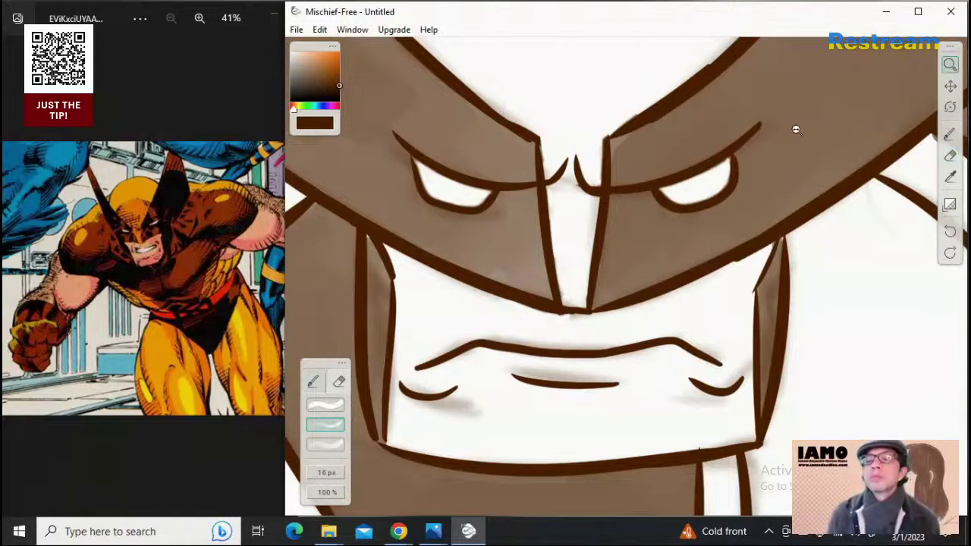
left_click_drag(795, 129, 710, 132)
left_click(951, 86)
mouse_move(780, 166)
left_mouse_down()
mouse_move(681, 314)
mouse_move(658, 380)
left_mouse_up()
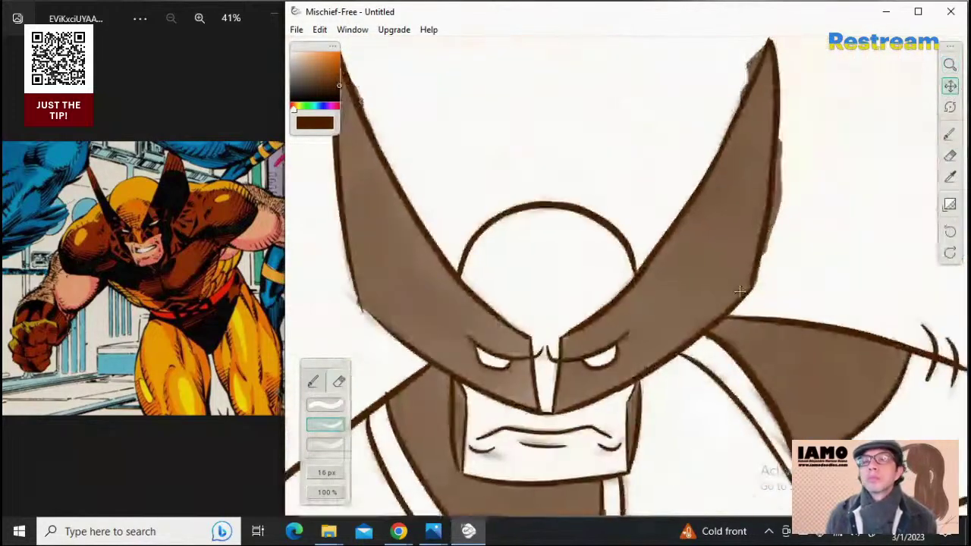
mouse_move(717, 273)
left_mouse_down()
mouse_move(780, 269)
mouse_move(767, 263)
left_mouse_up()
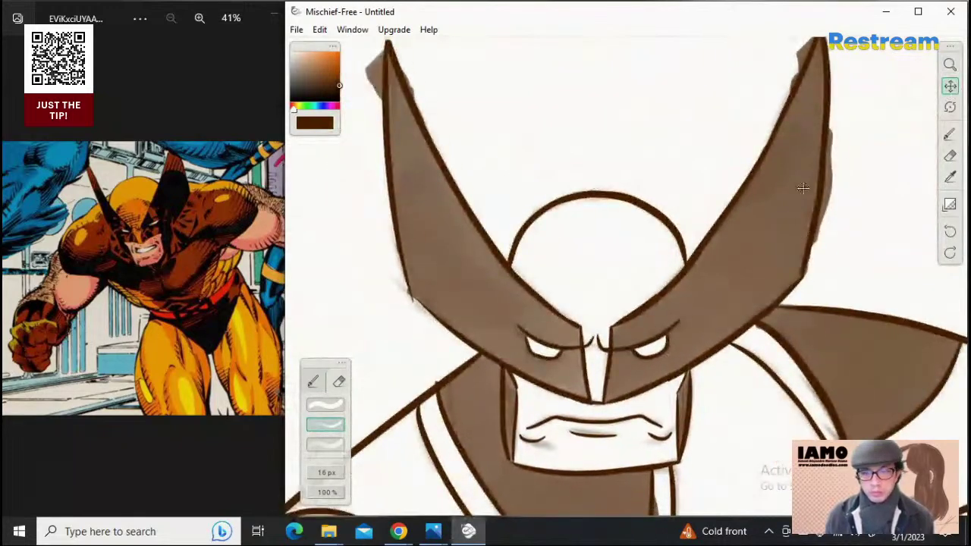
left_click(951, 66)
left_click_drag(713, 234, 733, 265)
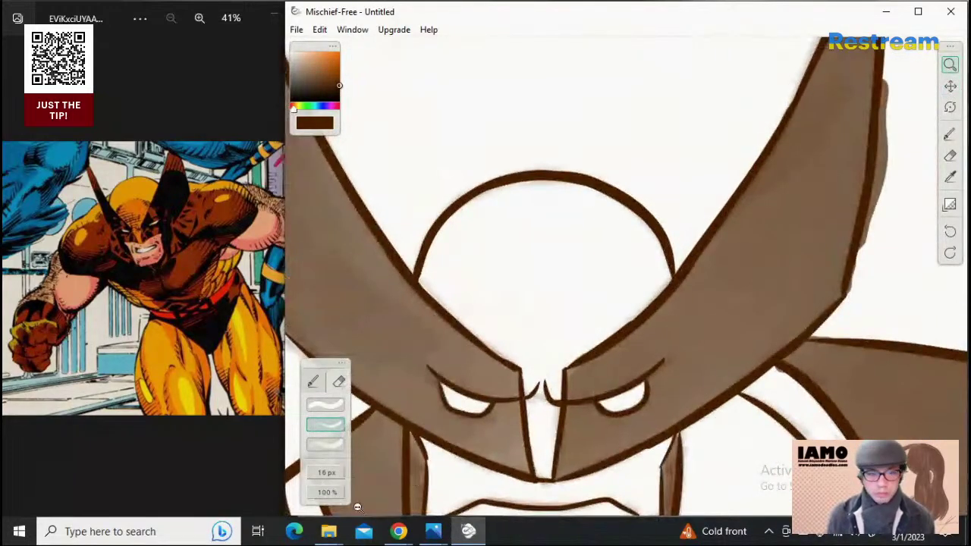
left_click(313, 381)
left_click(328, 443)
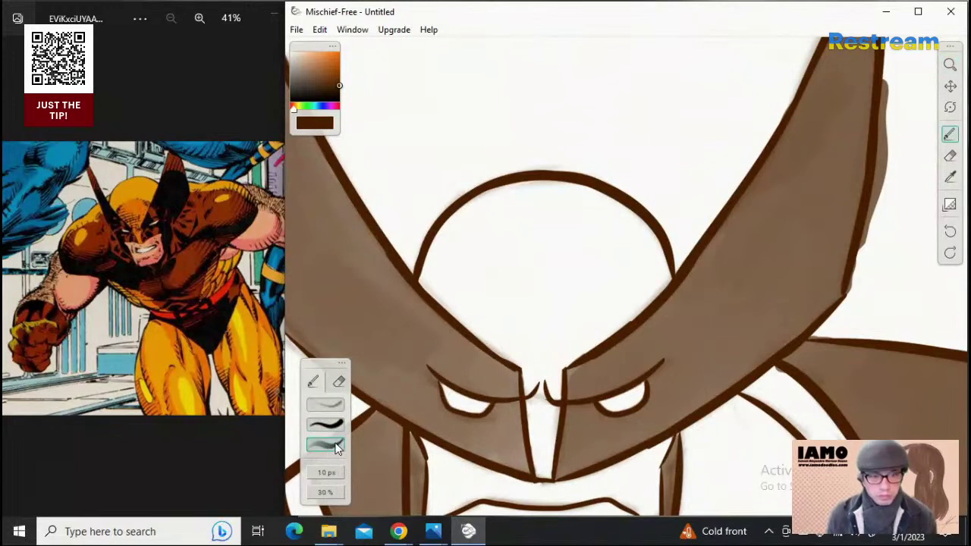
mouse_move(450, 245)
left_mouse_down()
mouse_move(440, 271)
mouse_move(425, 271)
mouse_move(488, 314)
mouse_move(444, 244)
mouse_move(481, 283)
mouse_move(491, 251)
mouse_move(491, 306)
mouse_move(436, 282)
mouse_move(434, 292)
mouse_move(534, 360)
mouse_move(546, 459)
left_mouse_up()
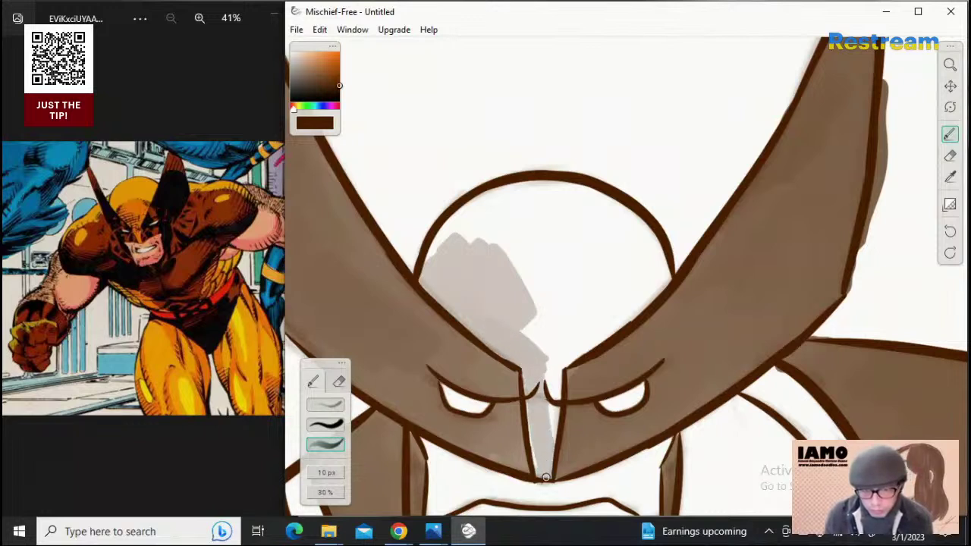
left_click_drag(537, 389, 550, 439)
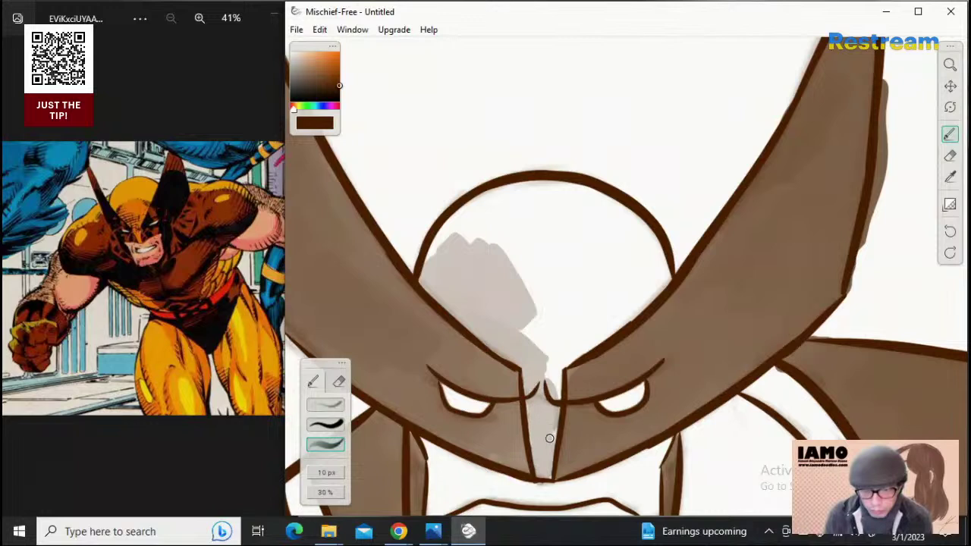
mouse_move(536, 402)
left_mouse_down()
mouse_move(552, 408)
mouse_move(560, 372)
mouse_move(531, 384)
left_mouse_up()
mouse_move(531, 338)
left_mouse_down()
mouse_move(553, 378)
mouse_move(565, 360)
mouse_move(625, 328)
mouse_move(601, 335)
mouse_move(619, 311)
mouse_move(572, 348)
mouse_move(546, 338)
mouse_move(552, 344)
mouse_move(561, 352)
mouse_move(508, 288)
mouse_move(512, 272)
mouse_move(563, 322)
mouse_move(565, 264)
mouse_move(583, 297)
mouse_move(530, 239)
mouse_move(611, 291)
mouse_move(583, 318)
mouse_move(623, 298)
mouse_move(616, 311)
mouse_move(626, 304)
mouse_move(636, 312)
mouse_move(667, 282)
mouse_move(643, 241)
mouse_move(595, 227)
mouse_move(575, 254)
mouse_move(656, 286)
mouse_move(622, 276)
mouse_move(628, 254)
mouse_move(593, 221)
mouse_move(557, 211)
mouse_move(597, 235)
left_mouse_up()
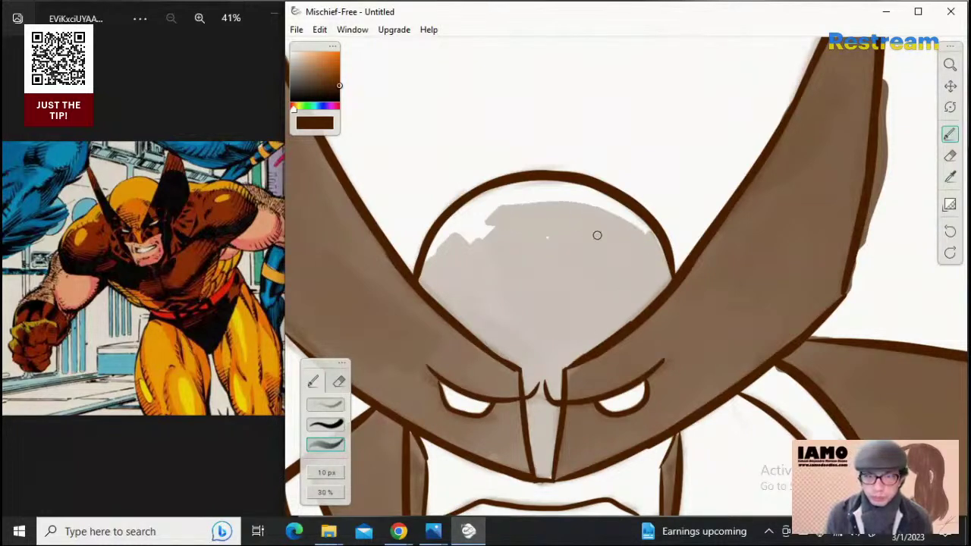
mouse_move(478, 242)
left_mouse_down()
mouse_move(432, 259)
mouse_move(466, 227)
mouse_move(449, 228)
mouse_move(435, 252)
mouse_move(486, 203)
mouse_move(458, 235)
mouse_move(493, 228)
mouse_move(466, 219)
mouse_move(444, 230)
mouse_move(510, 195)
mouse_move(472, 205)
mouse_move(554, 191)
mouse_move(524, 184)
mouse_move(607, 207)
mouse_move(575, 192)
mouse_move(650, 251)
left_mouse_up()
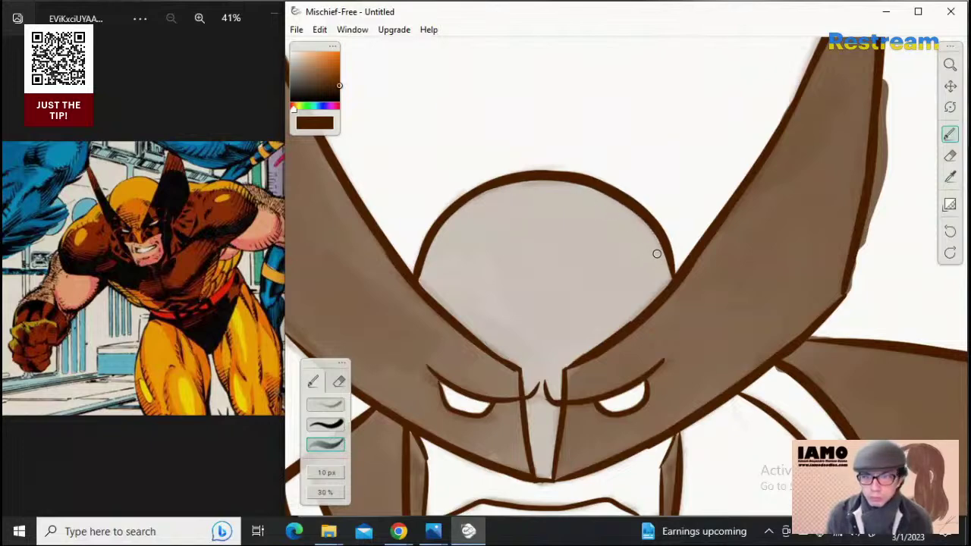
Examine the face and the full figure to judge the light shading and find areas still left white
left_click(949, 87)
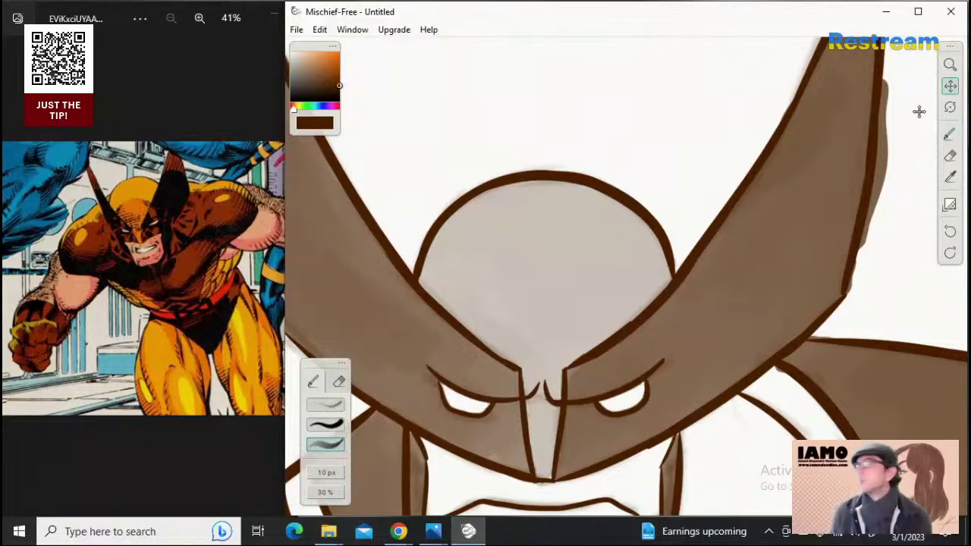
left_click_drag(599, 352, 693, 206)
left_click_drag(720, 322, 650, 233)
left_click(950, 66)
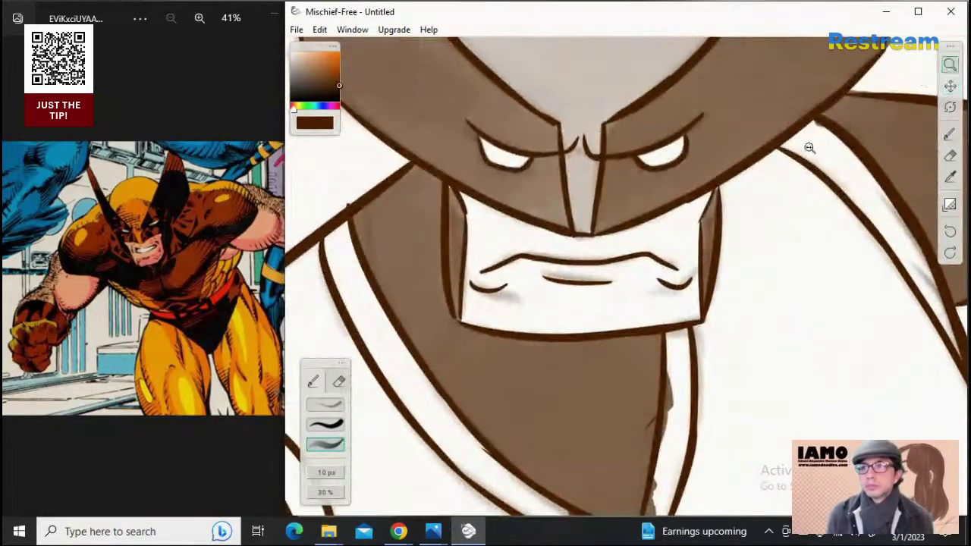
left_click_drag(793, 150, 657, 199)
left_click_drag(763, 217, 786, 216)
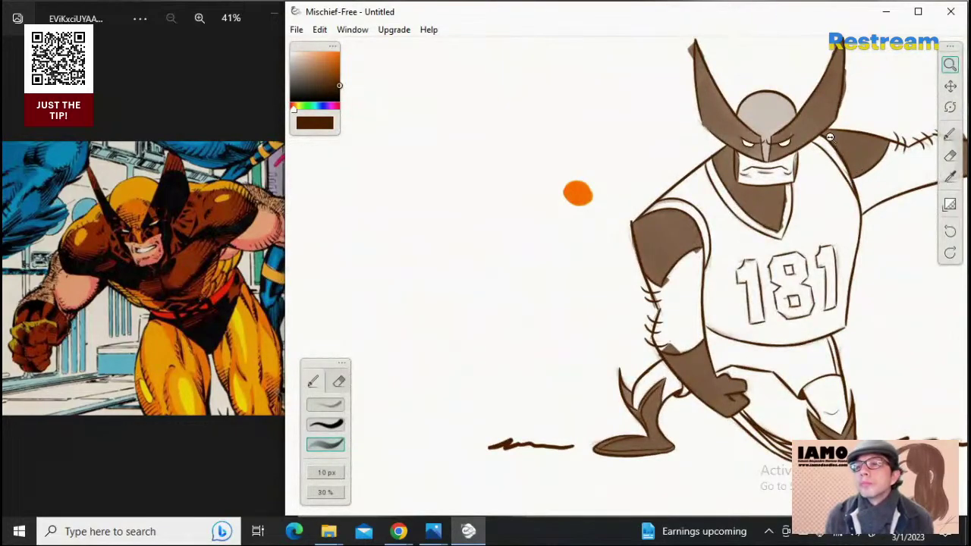
left_click_drag(789, 142, 894, 149)
left_click(799, 170)
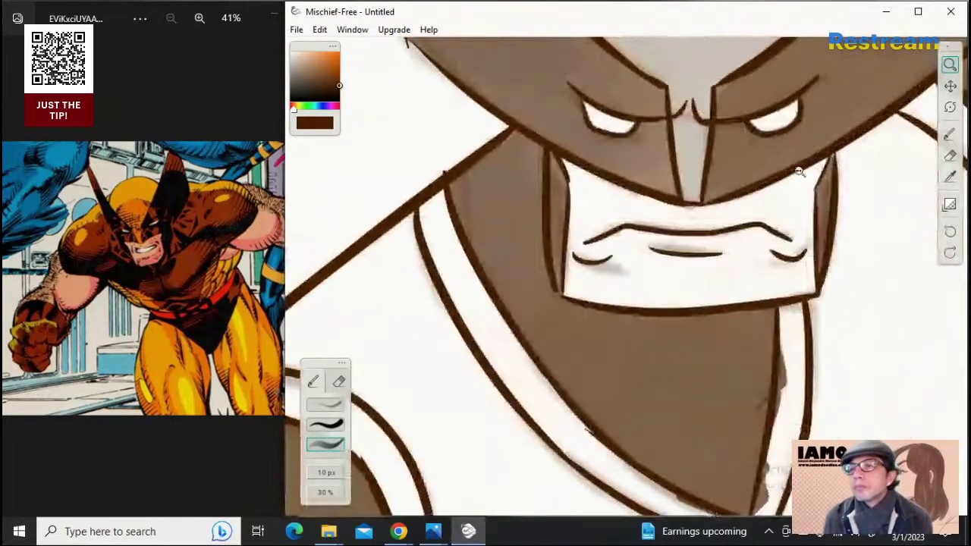
left_click_drag(799, 171, 721, 174)
left_click_drag(843, 177, 774, 176)
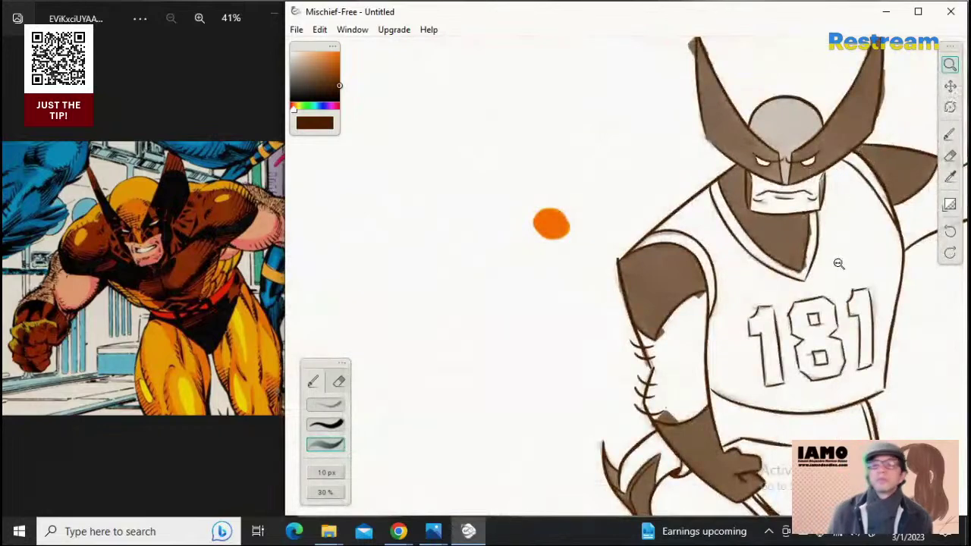
left_click_drag(822, 274, 791, 272)
left_click(952, 88)
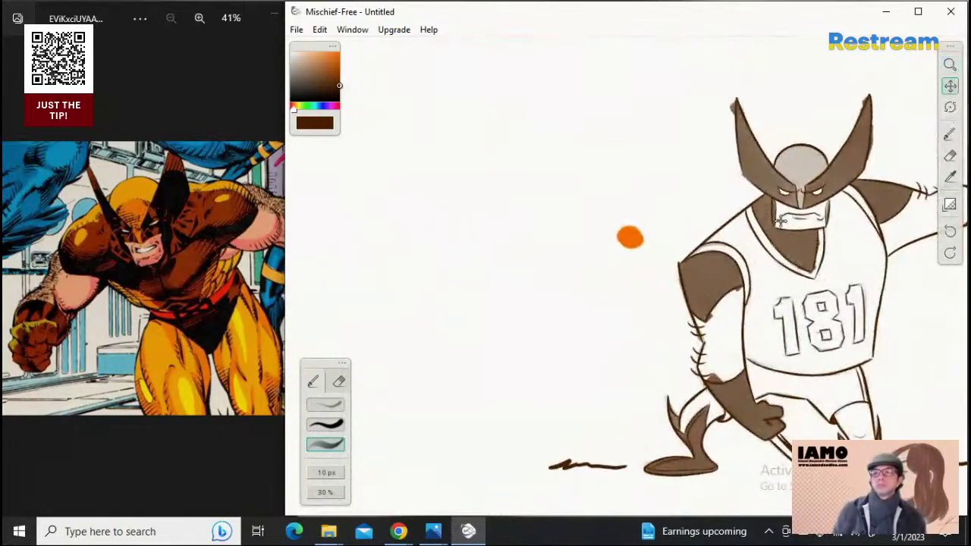
left_click_drag(759, 225, 591, 154)
left_click_drag(769, 256, 764, 270)
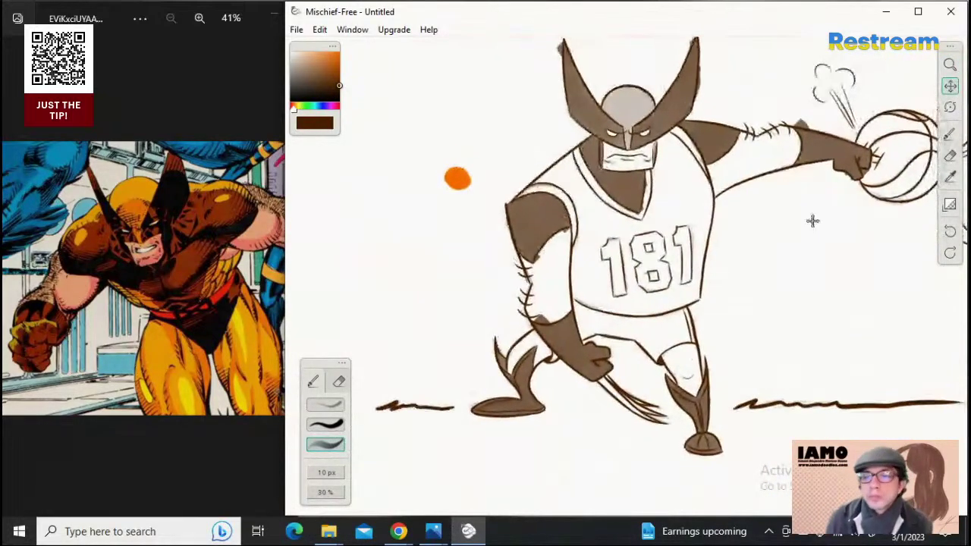
Lightly shade the front knee between the shorts' hem and the boot cuff with the soft brush at 10 px and 30% opacity
left_click(949, 66)
left_click_drag(702, 413, 822, 282)
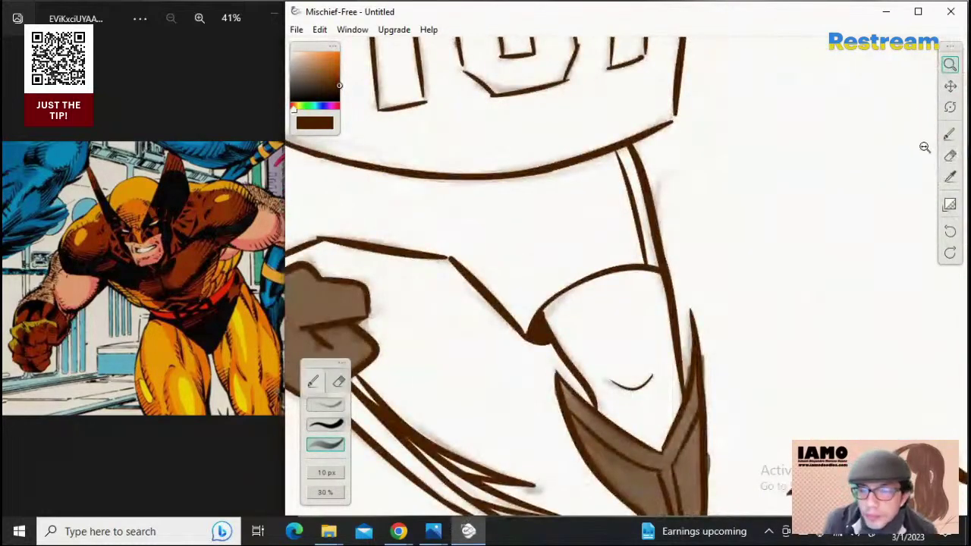
left_click(950, 156)
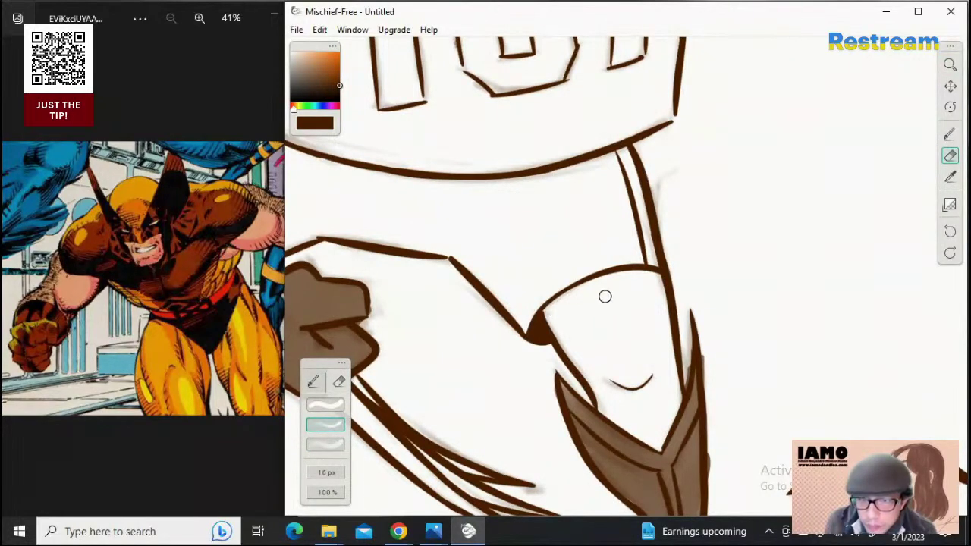
left_click(312, 382)
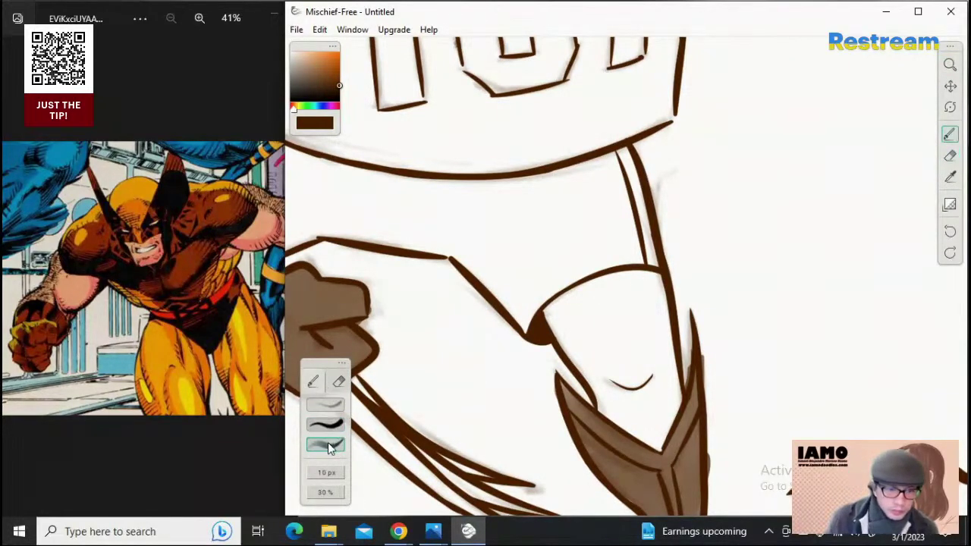
mouse_move(550, 312)
left_mouse_down()
mouse_move(605, 350)
mouse_move(558, 318)
mouse_move(620, 416)
mouse_move(606, 404)
mouse_move(663, 447)
mouse_move(675, 409)
mouse_move(652, 368)
mouse_move(659, 417)
mouse_move(604, 370)
mouse_move(638, 398)
mouse_move(629, 322)
mouse_move(669, 389)
mouse_move(648, 325)
mouse_move(663, 365)
mouse_move(661, 318)
mouse_move(667, 372)
mouse_move(659, 291)
mouse_move(652, 282)
mouse_move(663, 313)
mouse_move(631, 280)
mouse_move(578, 293)
mouse_move(627, 315)
mouse_move(580, 304)
mouse_move(624, 334)
mouse_move(560, 302)
mouse_move(610, 280)
mouse_move(656, 284)
mouse_move(618, 293)
left_mouse_up()
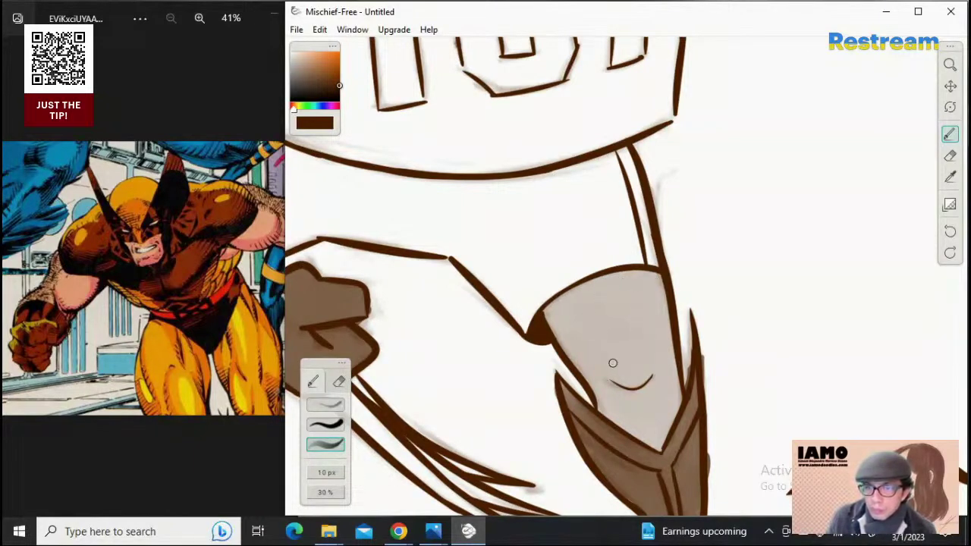
Enlarge the soft brush to 23 px and lightly shade the back leg between the lowered glove and the boot cuff at 30% opacity
left_click(949, 87)
left_click_drag(539, 380, 860, 389)
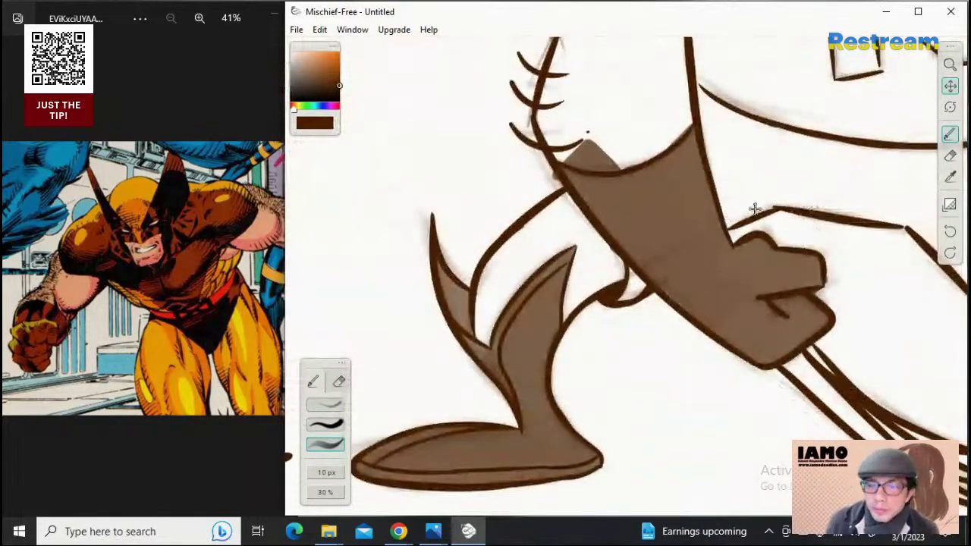
left_click(950, 69)
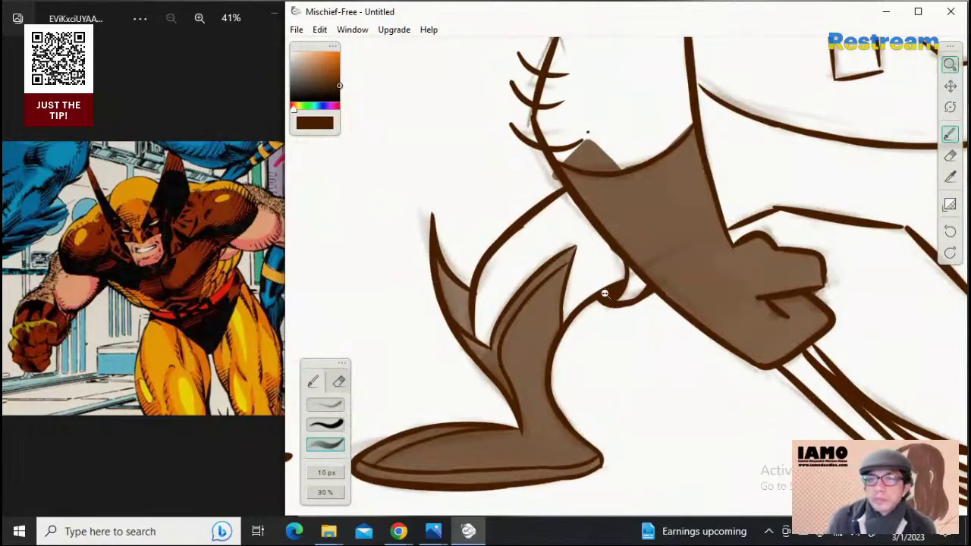
left_click_drag(607, 295, 707, 276)
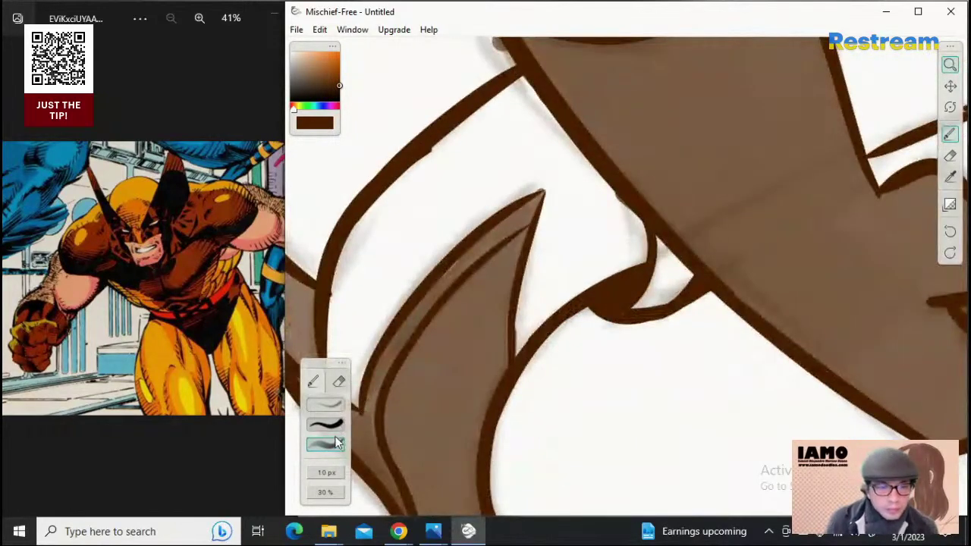
left_click(338, 382)
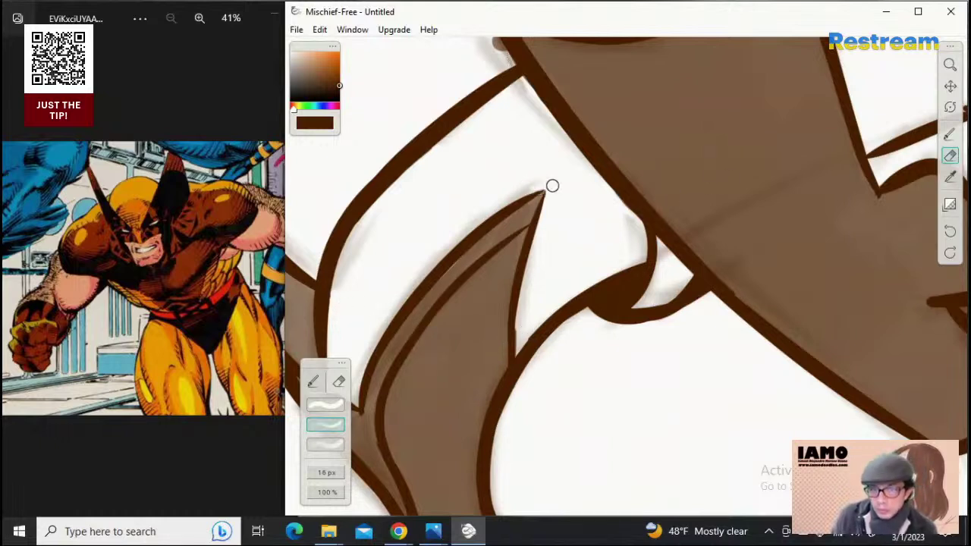
left_click(953, 88)
mouse_move(651, 271)
left_mouse_down()
mouse_move(747, 209)
mouse_move(766, 265)
left_mouse_up()
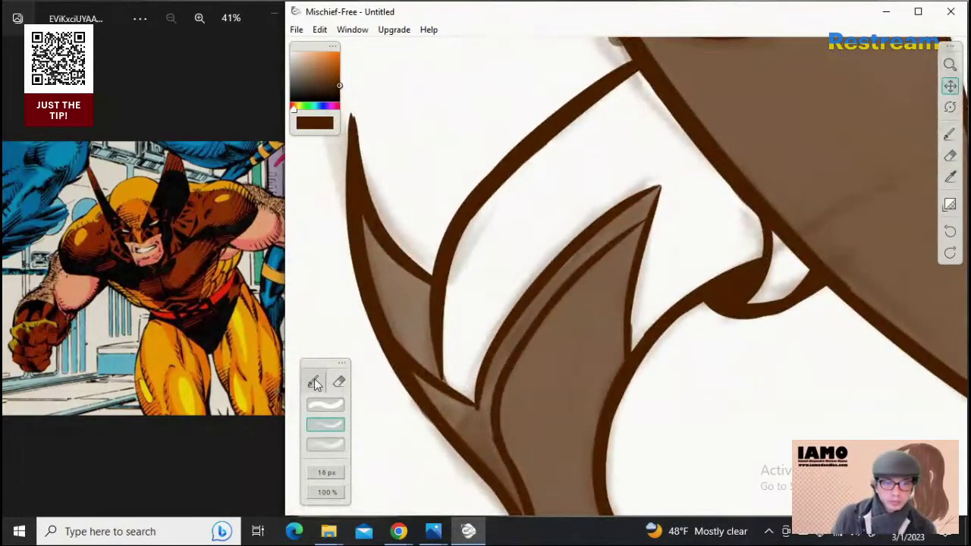
left_click(314, 381)
left_click(334, 447)
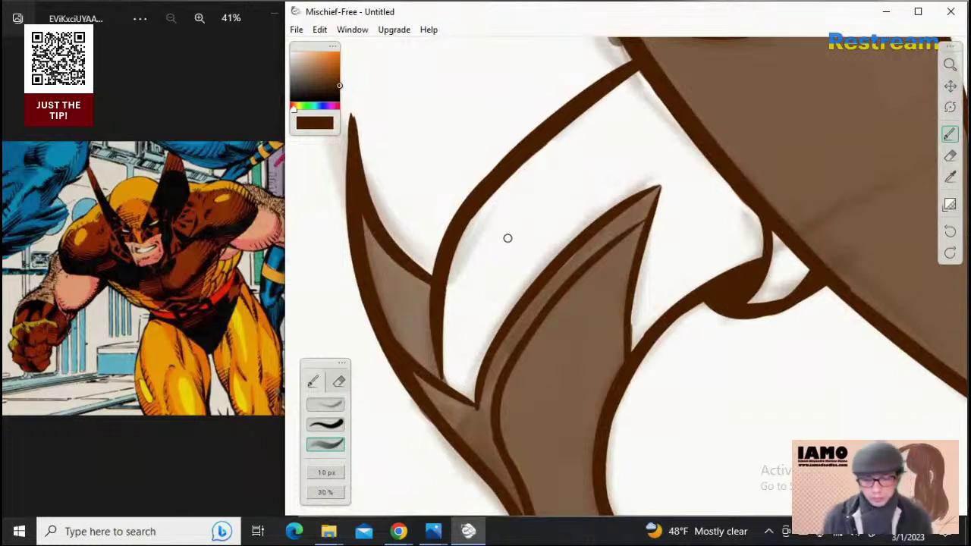
key("bracketright")
key("bracketright")
key("bracketright")
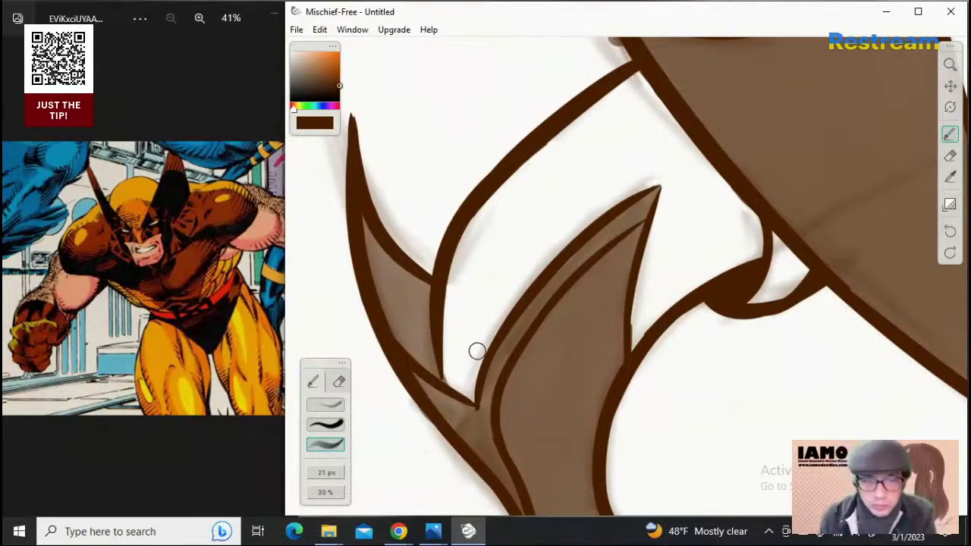
mouse_move(476, 350)
left_mouse_down()
mouse_move(458, 364)
mouse_move(475, 392)
mouse_move(462, 277)
mouse_move(459, 350)
mouse_move(501, 213)
mouse_move(484, 307)
mouse_move(487, 281)
mouse_move(499, 322)
mouse_move(526, 285)
mouse_move(508, 300)
mouse_move(539, 229)
mouse_move(539, 258)
mouse_move(566, 248)
mouse_move(558, 268)
mouse_move(528, 199)
mouse_move(475, 240)
mouse_move(476, 231)
mouse_move(581, 138)
mouse_move(528, 207)
mouse_move(606, 150)
mouse_move(595, 123)
mouse_move(625, 85)
mouse_move(635, 149)
mouse_move(610, 162)
mouse_move(606, 201)
mouse_move(650, 172)
mouse_move(625, 144)
mouse_move(650, 153)
mouse_move(634, 102)
mouse_move(680, 196)
mouse_move(657, 153)
mouse_move(718, 223)
mouse_move(738, 231)
mouse_move(745, 251)
mouse_move(742, 271)
mouse_move(718, 265)
mouse_move(688, 276)
mouse_move(652, 324)
mouse_move(656, 303)
mouse_move(643, 310)
mouse_move(669, 209)
mouse_move(700, 250)
left_mouse_up()
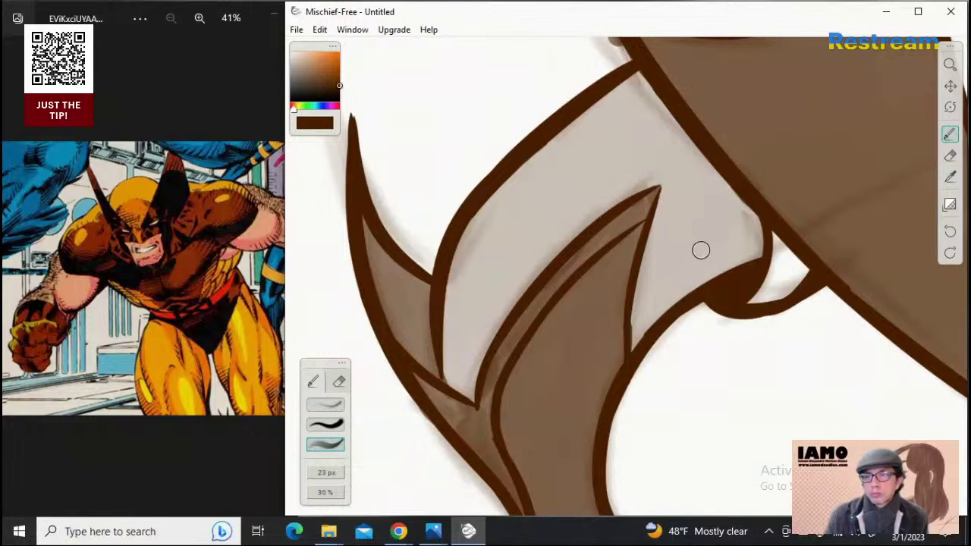
Erase the brown spill outside the lowered glove's cuff corner and trim the spill's sloping edge with the 16 px eraser at 100% opacity
left_click(950, 64)
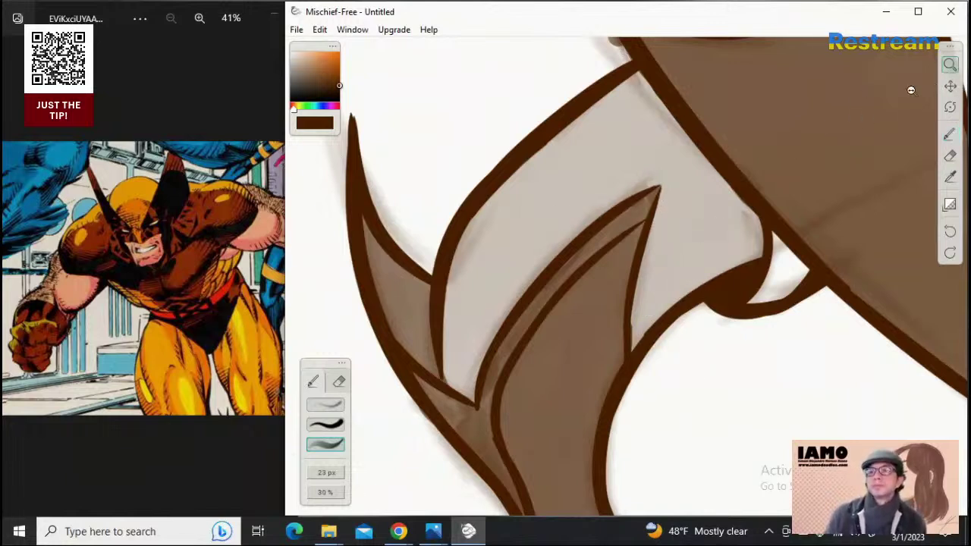
left_click(950, 86)
left_click_drag(684, 178, 459, 263)
left_click(950, 65)
left_click_drag(818, 129, 558, 211)
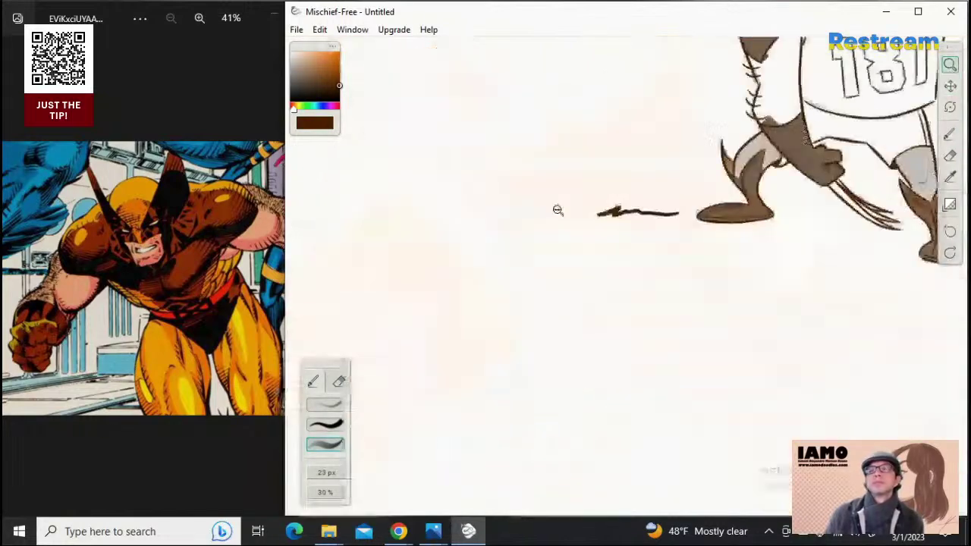
left_click_drag(789, 144, 912, 108)
mouse_move(761, 133)
left_mouse_down()
mouse_move(576, 399)
mouse_move(832, 162)
left_mouse_up()
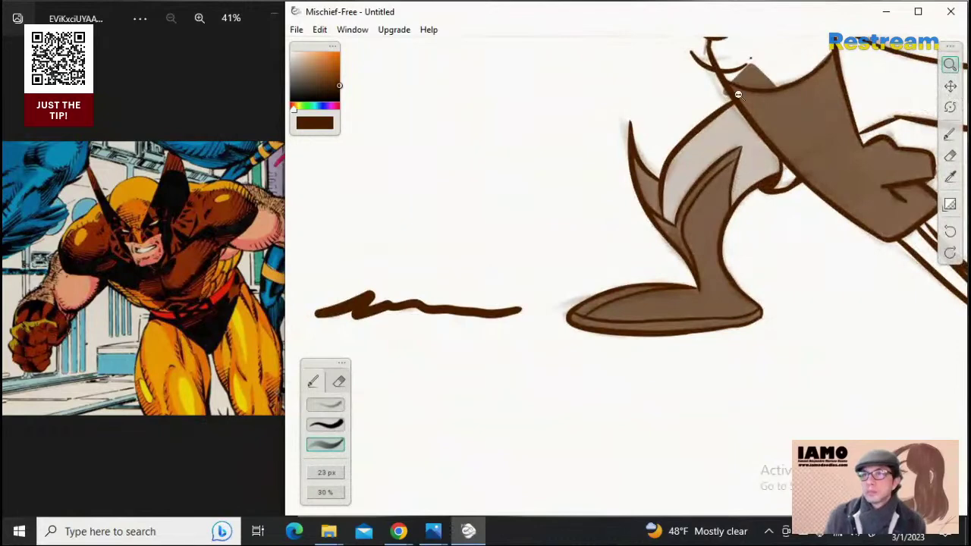
left_click_drag(738, 95, 915, 87)
left_click(950, 87)
left_click_drag(761, 132, 425, 341)
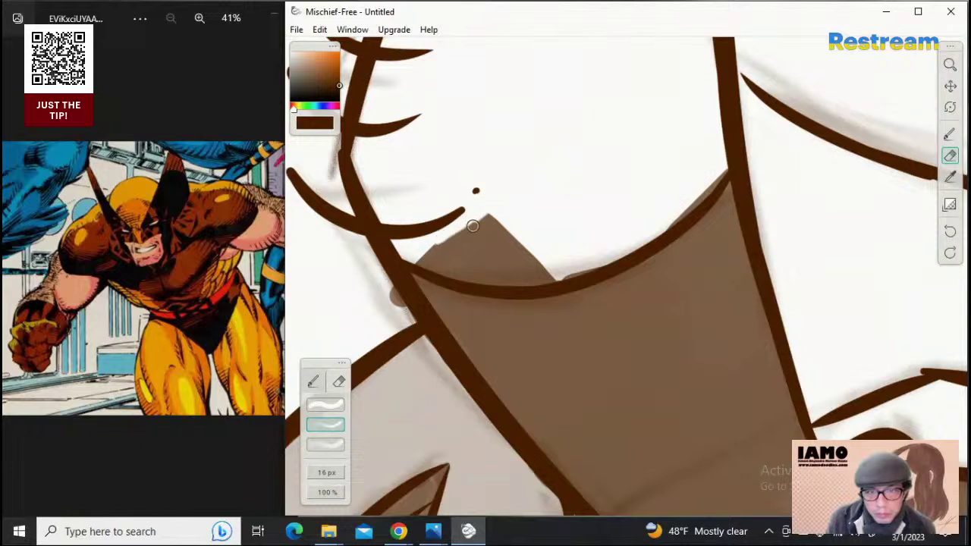
left_click_drag(472, 225, 453, 234)
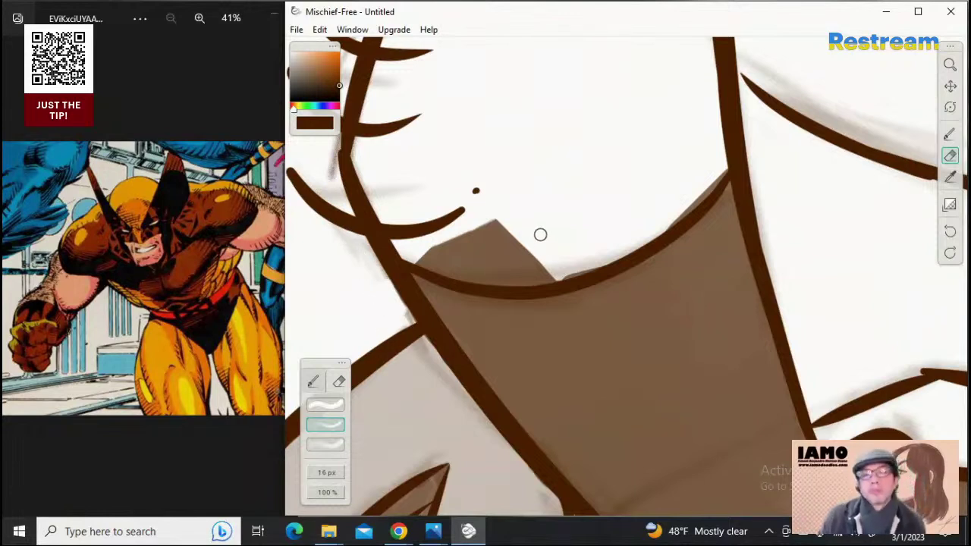
Enlarge the eraser to 33 px and remove the peaked brown spill above the lowered glove's cuff
key("]")
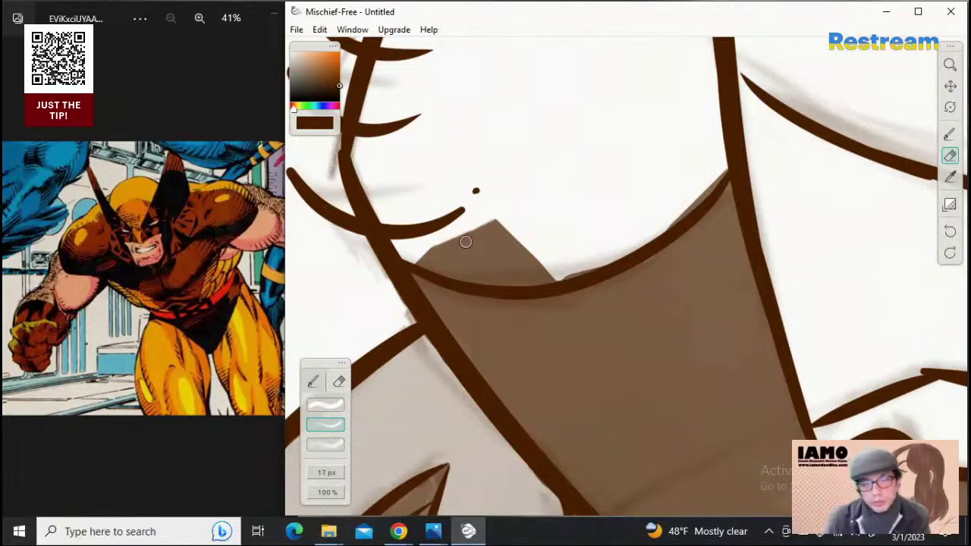
key("]")
key("]")
key("]")
key("]")
key("]")
key("]")
mouse_move(509, 227)
left_mouse_down()
mouse_move(437, 249)
mouse_move(515, 251)
mouse_move(494, 241)
mouse_move(545, 238)
mouse_move(516, 257)
mouse_move(425, 253)
mouse_move(549, 266)
left_mouse_up()
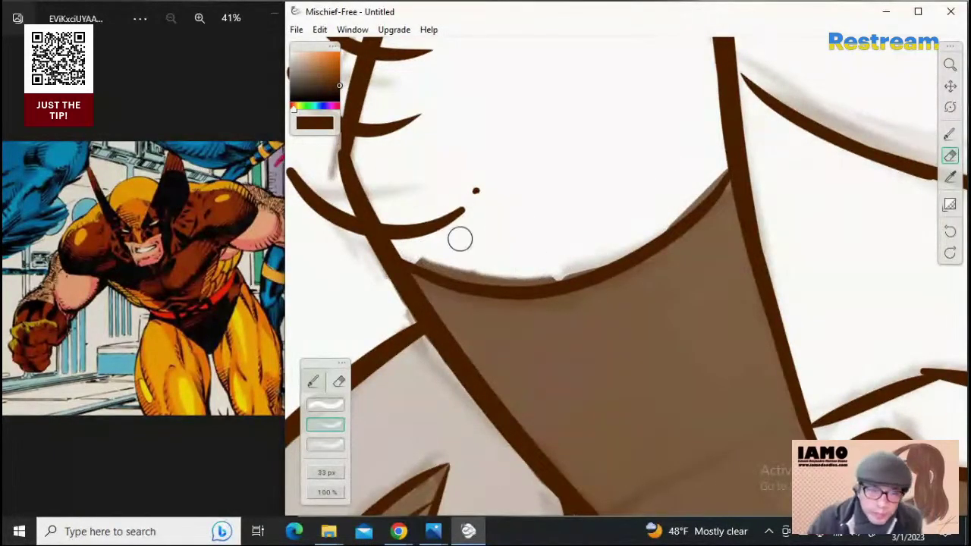
Erase the remaining brown fringe along the cuff's curved upper edge and the stray dot on the forearm
mouse_move(423, 251)
left_mouse_down()
mouse_move(455, 268)
mouse_move(411, 258)
mouse_move(458, 273)
mouse_move(426, 261)
mouse_move(495, 278)
mouse_move(479, 275)
mouse_move(554, 276)
mouse_move(512, 270)
mouse_move(568, 275)
mouse_move(524, 269)
mouse_move(570, 270)
mouse_move(560, 260)
mouse_move(606, 254)
mouse_move(552, 272)
mouse_move(643, 236)
mouse_move(599, 258)
mouse_move(631, 233)
left_mouse_up()
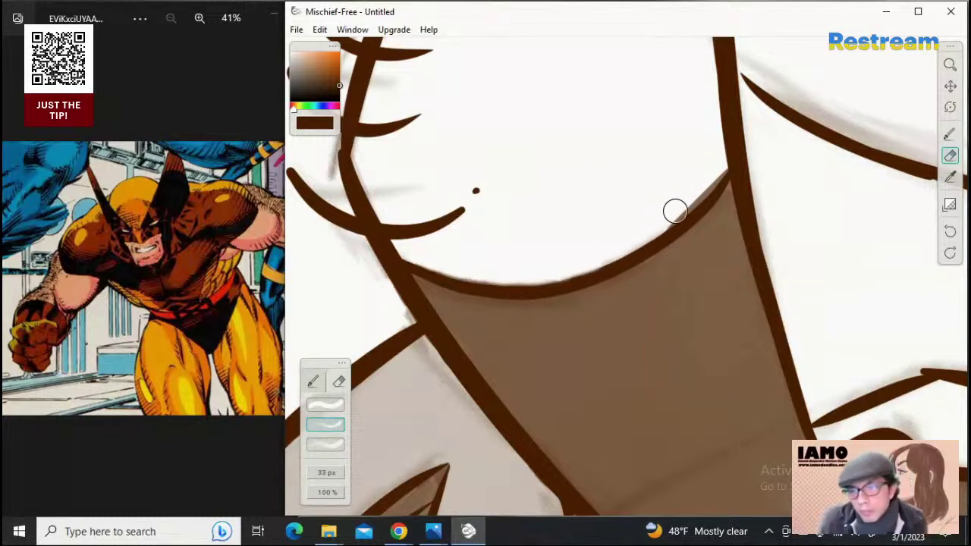
left_click_drag(675, 211, 714, 175)
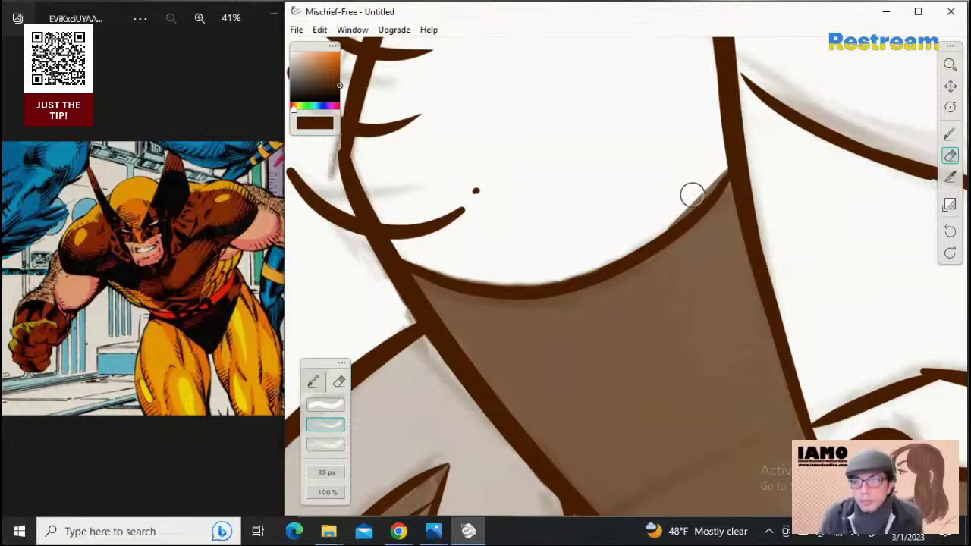
left_click_drag(691, 201, 657, 227)
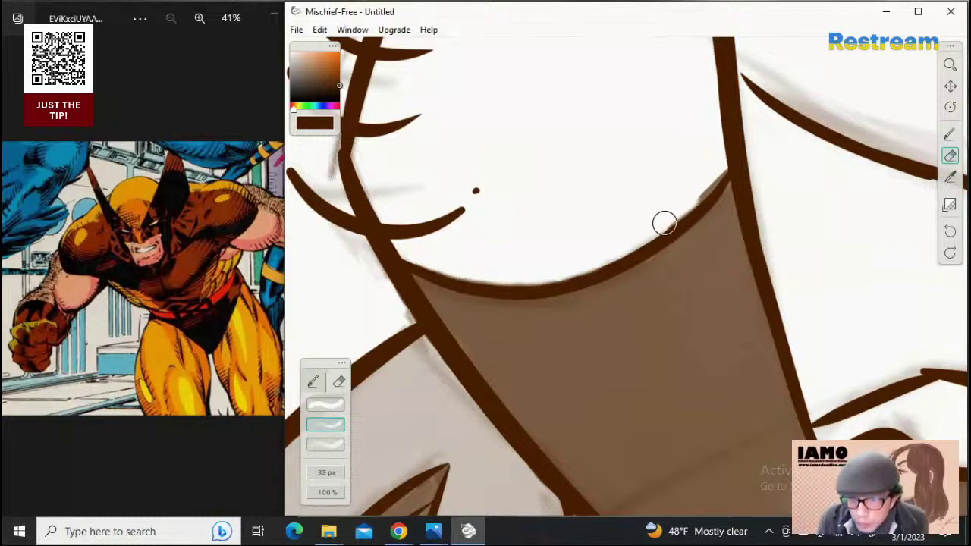
left_click_drag(705, 183, 675, 214)
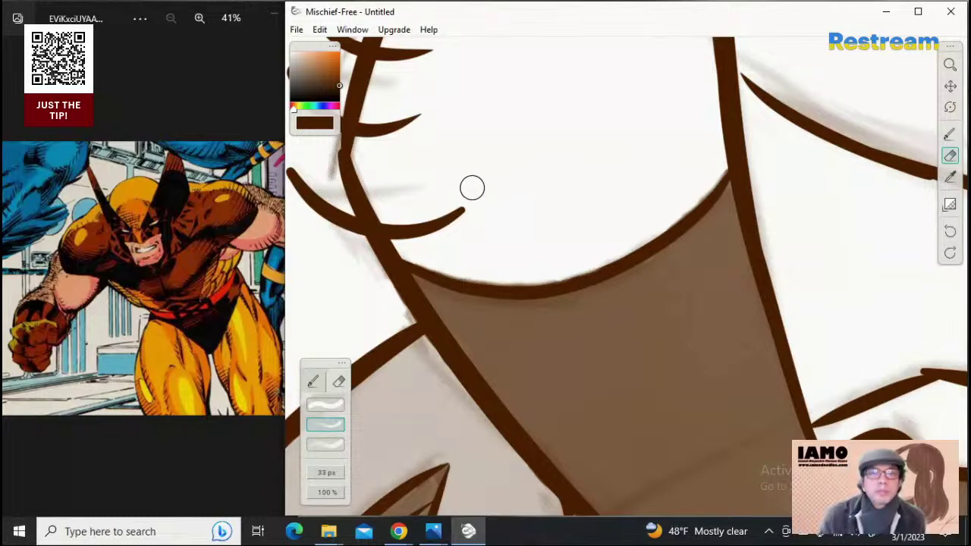
Erase the stray mark on the lowered arm just below the brown shoulder patch's inner corner
left_click(950, 65)
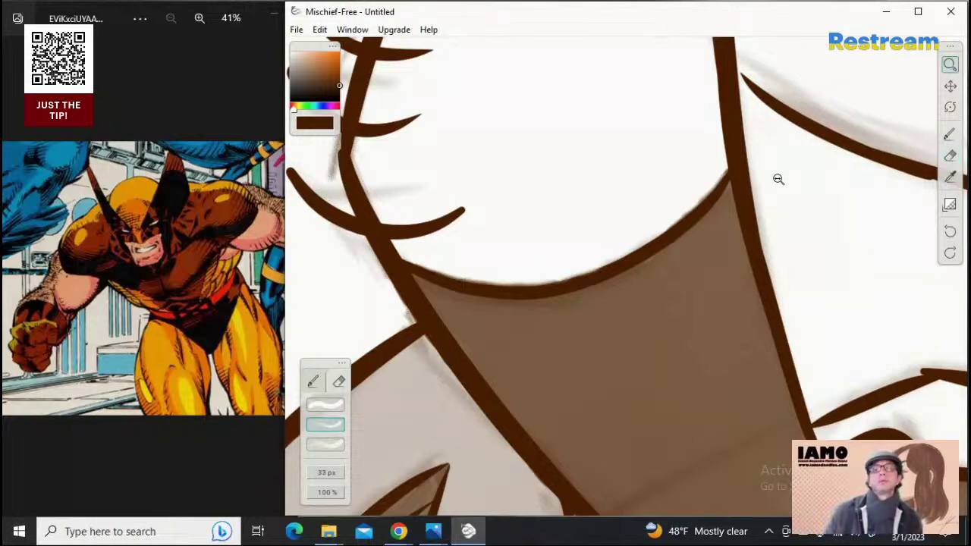
left_click_drag(788, 180, 808, 187)
left_click(808, 186)
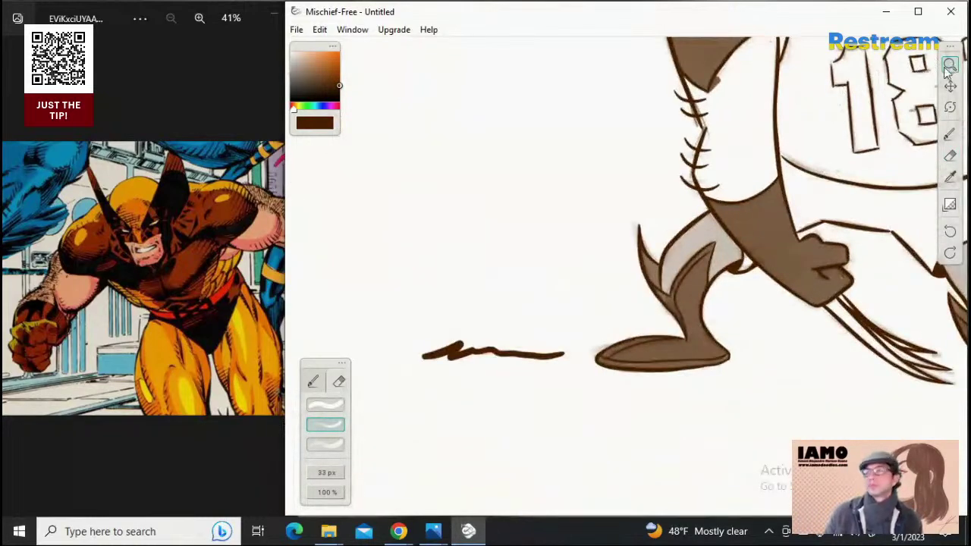
left_click(750, 86)
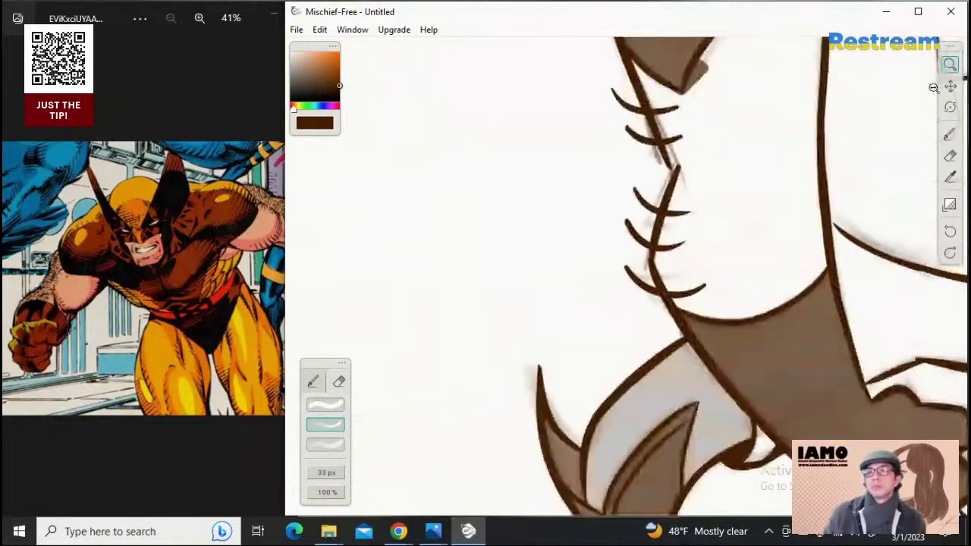
left_click(950, 86)
left_click_drag(749, 157, 611, 315)
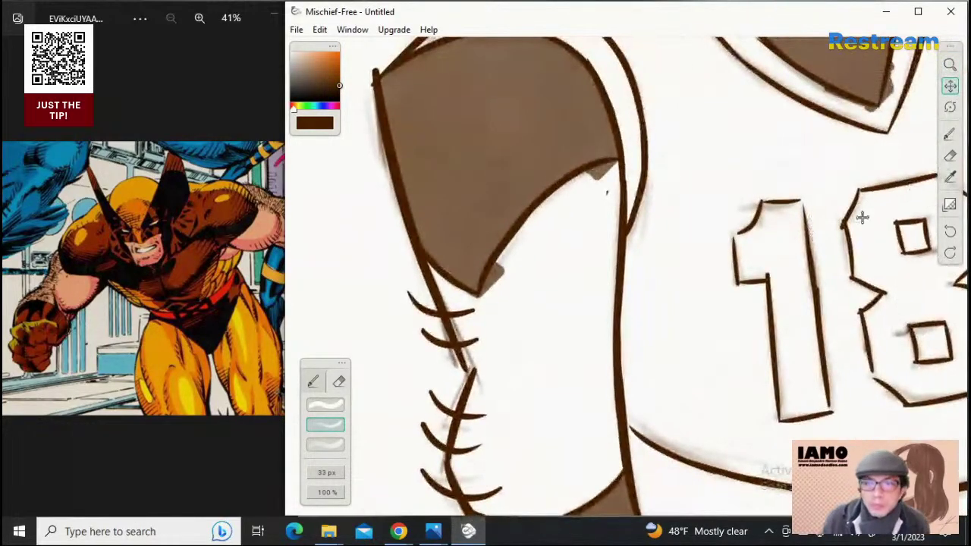
left_click(950, 156)
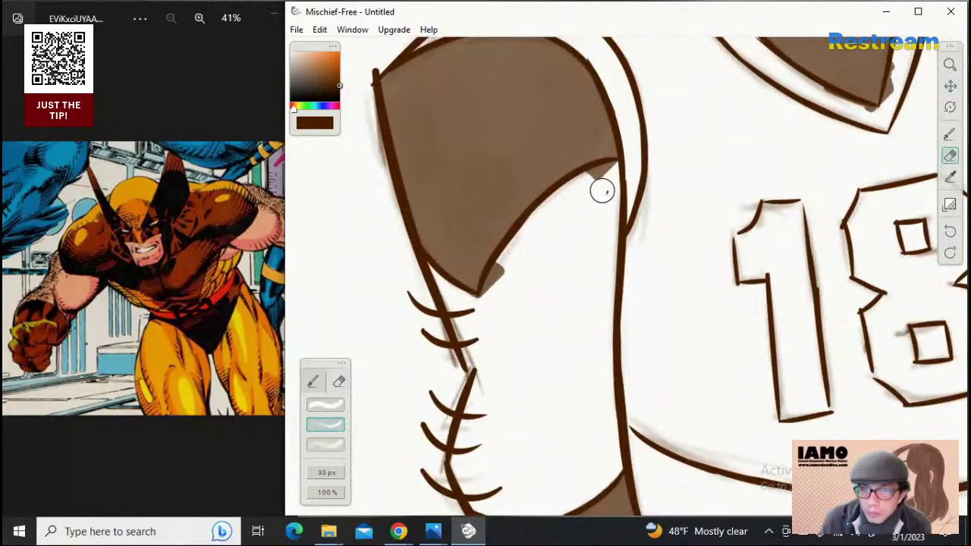
Erase the brown spills beside the shoulder patch's lower tip and under its inner corner with the 33 px eraser
left_click(950, 65)
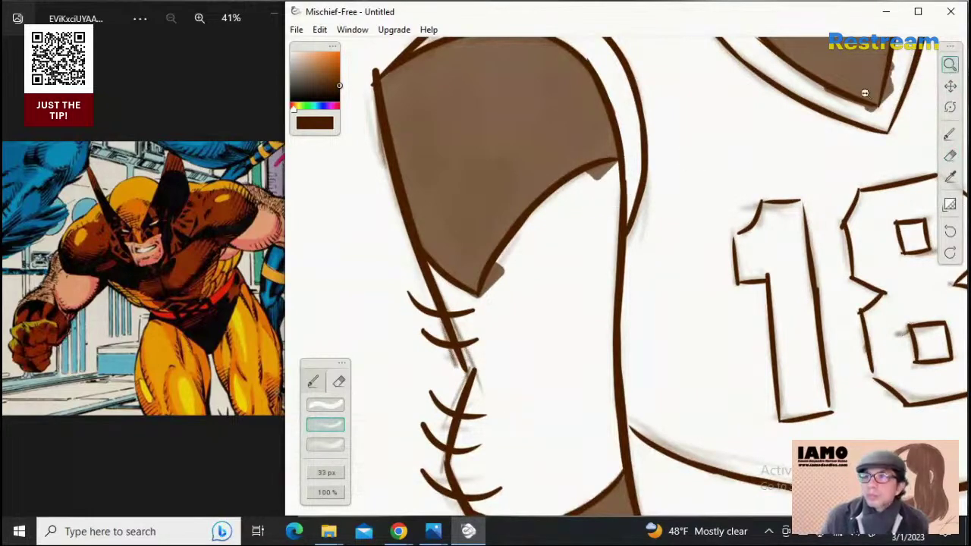
left_click_drag(550, 233, 741, 200)
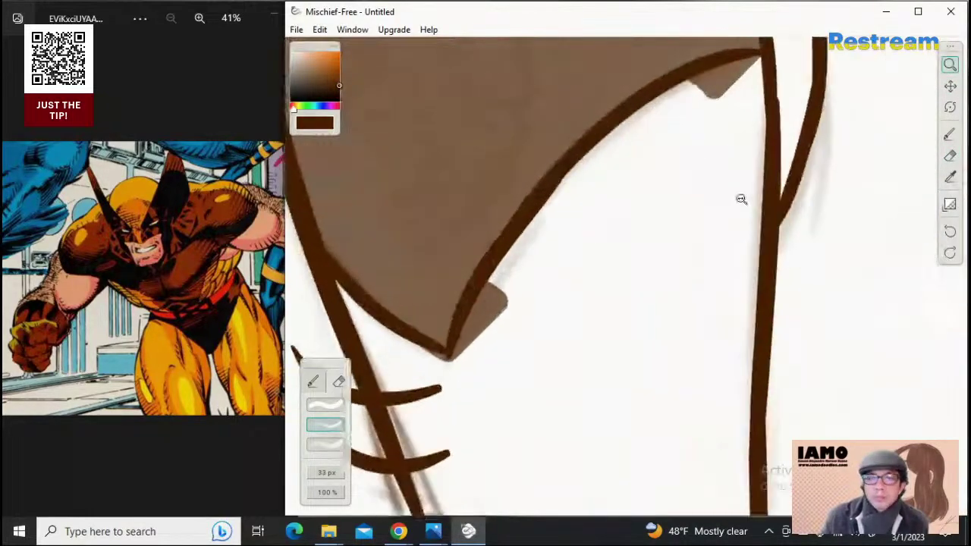
left_click(950, 157)
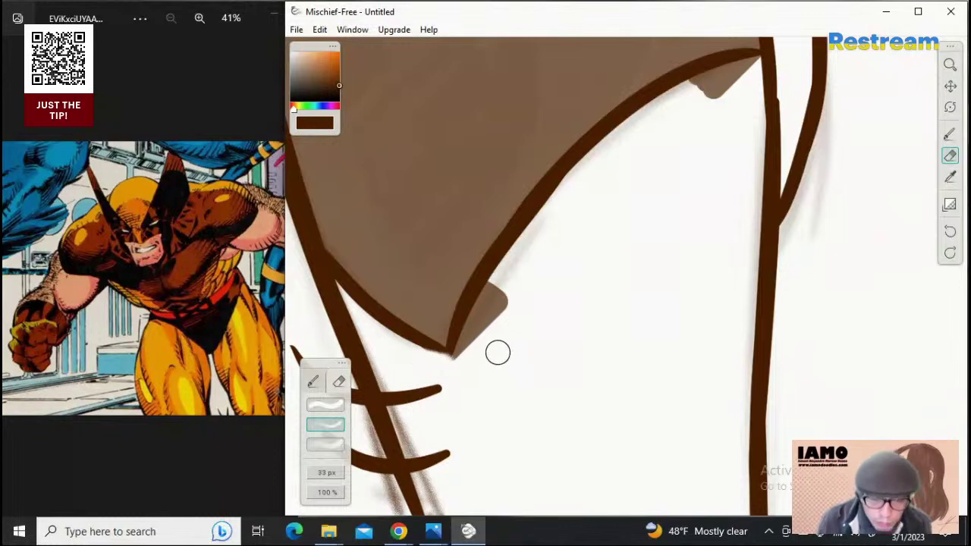
mouse_move(481, 354)
left_mouse_down()
mouse_move(494, 326)
mouse_move(485, 320)
mouse_move(493, 292)
mouse_move(458, 367)
mouse_move(502, 296)
mouse_move(493, 324)
mouse_move(483, 313)
mouse_move(496, 287)
mouse_move(481, 322)
mouse_move(497, 285)
mouse_move(475, 321)
mouse_move(499, 276)
mouse_move(458, 371)
mouse_move(495, 280)
mouse_move(453, 356)
mouse_move(477, 317)
mouse_move(453, 375)
mouse_move(497, 274)
mouse_move(445, 385)
left_mouse_up()
key("ctrl+z")
left_click_drag(397, 349, 507, 371)
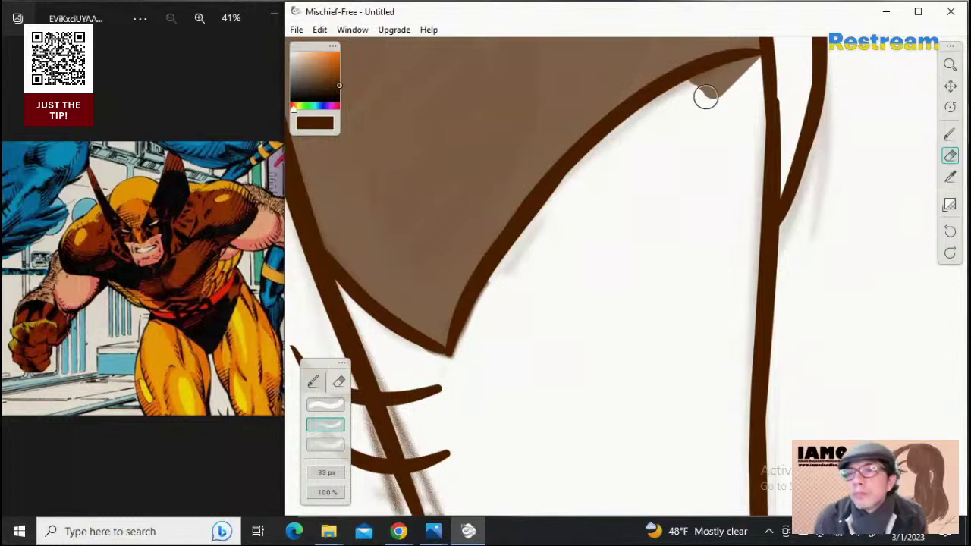
mouse_move(706, 95)
left_mouse_down()
mouse_move(731, 85)
mouse_move(716, 87)
mouse_move(722, 93)
mouse_move(698, 91)
mouse_move(721, 82)
mouse_move(683, 89)
mouse_move(757, 61)
mouse_move(704, 83)
left_mouse_up()
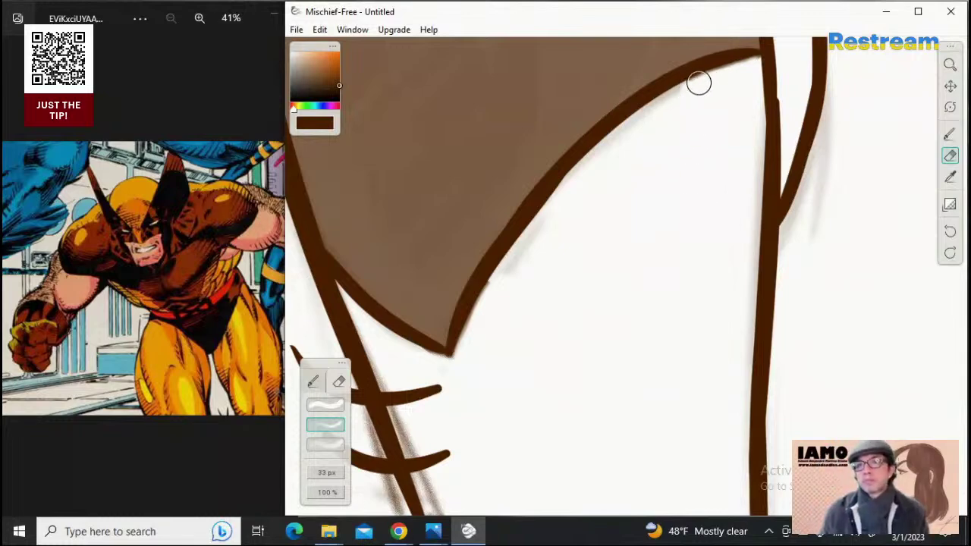
Erase the brown spill along the long slanted side of the jersey's V-neck down to its point
left_click(953, 65)
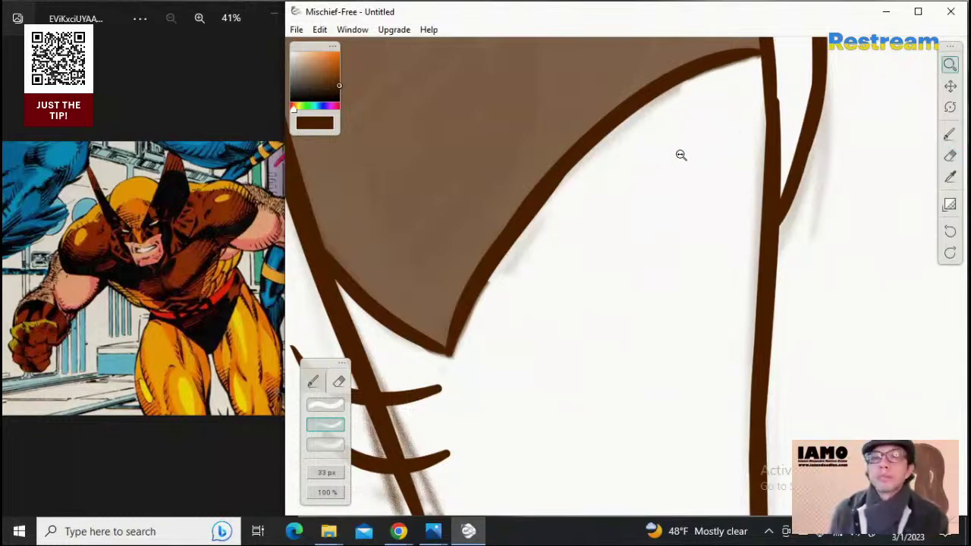
left_click_drag(675, 155, 542, 189)
left_click(949, 86)
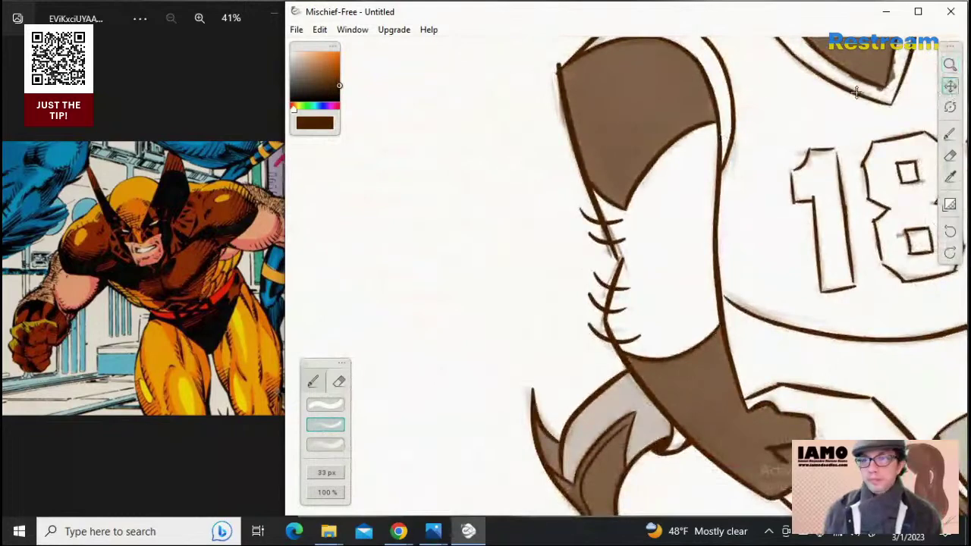
left_click(950, 65)
left_click_drag(772, 117, 702, 138)
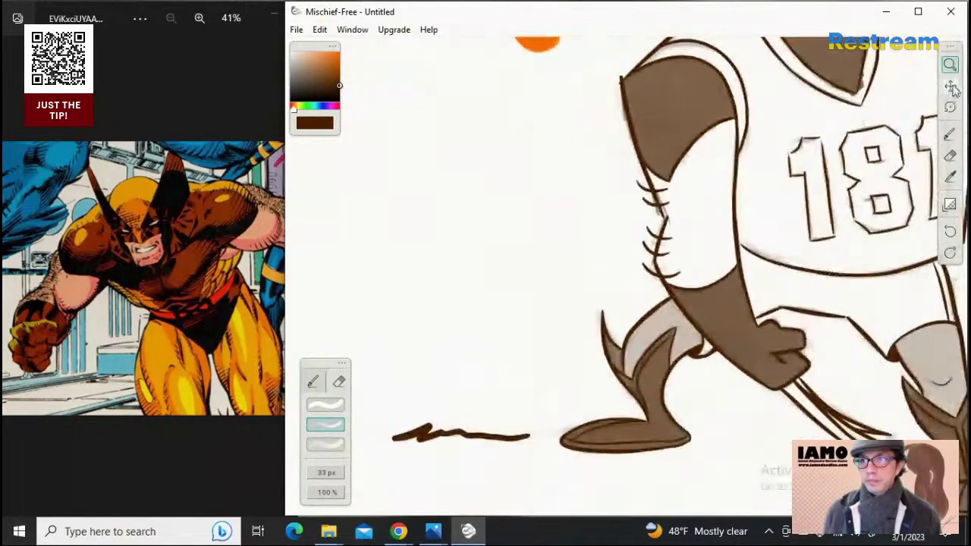
left_click(951, 87)
left_click_drag(691, 181, 426, 326)
left_click_drag(799, 239, 797, 281)
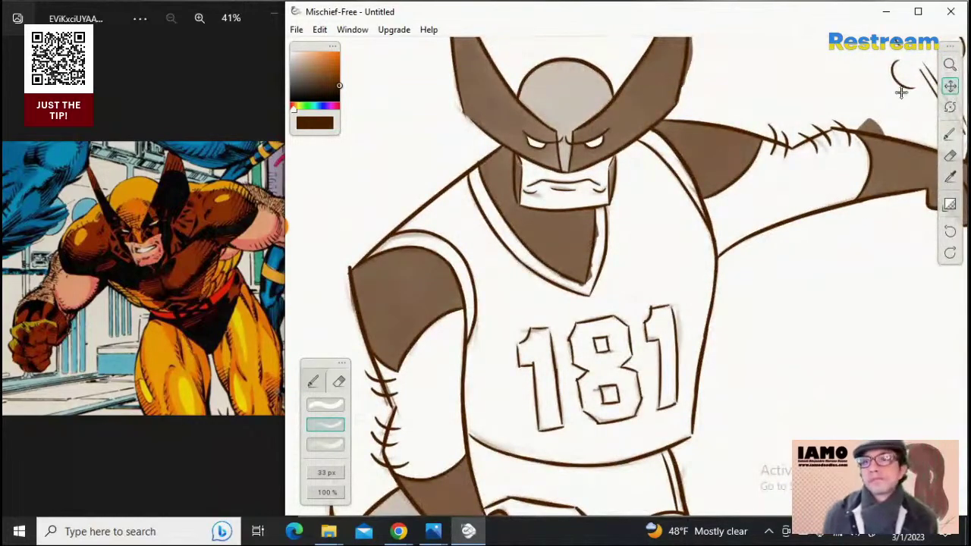
left_click_drag(869, 189, 877, 198)
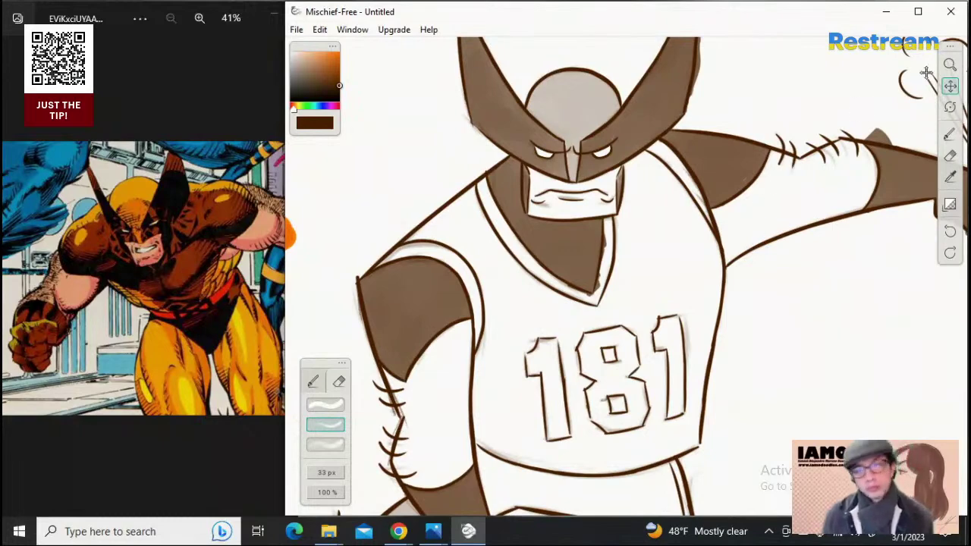
left_click(950, 65)
mouse_move(616, 234)
left_mouse_down()
mouse_move(763, 212)
mouse_move(839, 240)
left_mouse_up()
left_click(949, 156)
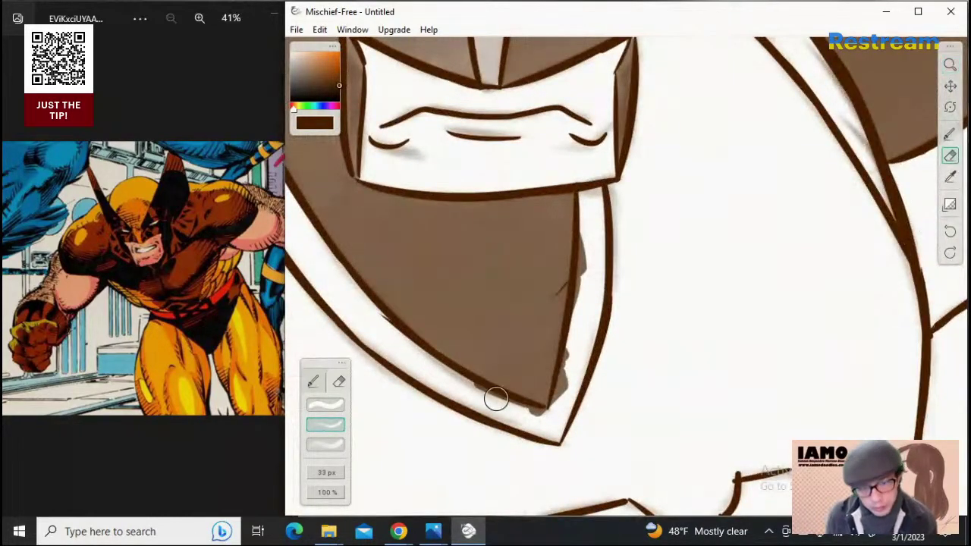
mouse_move(474, 397)
left_mouse_down()
mouse_move(500, 402)
mouse_move(450, 384)
mouse_move(542, 421)
left_mouse_up()
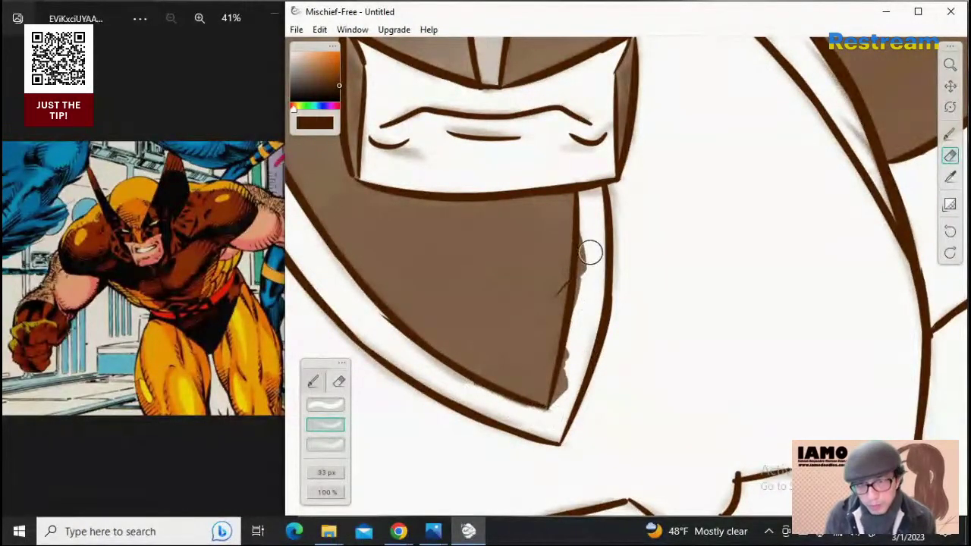
Erase the brown spills on the neckline trim along the V-neck's short, steep side
mouse_move(590, 231)
left_mouse_down()
mouse_move(570, 373)
mouse_move(580, 347)
mouse_move(555, 400)
mouse_move(567, 372)
mouse_move(559, 396)
mouse_move(589, 377)
mouse_move(568, 403)
left_mouse_up()
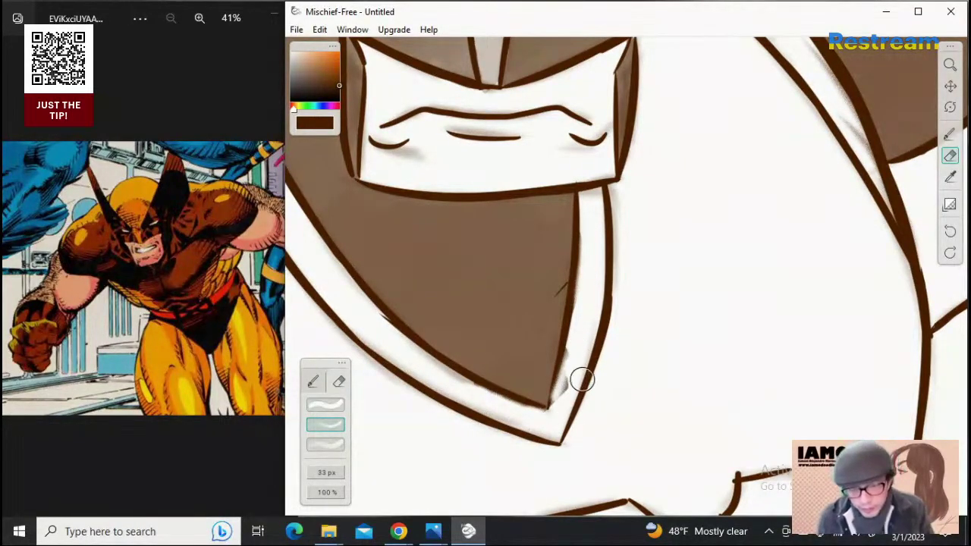
key("ctrl+z")
mouse_move(577, 361)
left_mouse_down()
mouse_move(557, 409)
mouse_move(573, 345)
mouse_move(555, 419)
mouse_move(581, 341)
left_mouse_up()
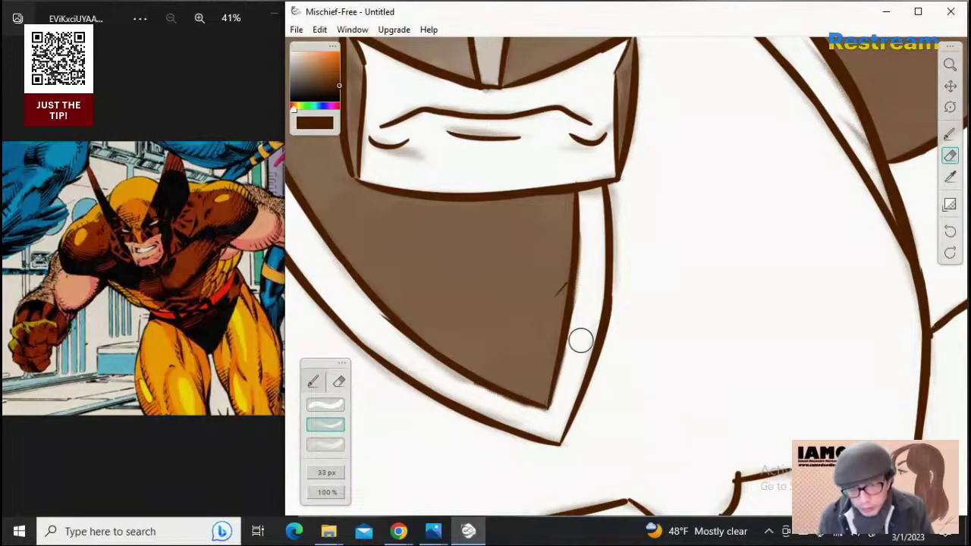
Try to fill the jersey's armhole trim over the lowered arm's shoulder with the soft brush at 100% opacity
left_click(950, 65)
left_click_drag(799, 161, 600, 197)
left_click_drag(800, 223, 871, 217)
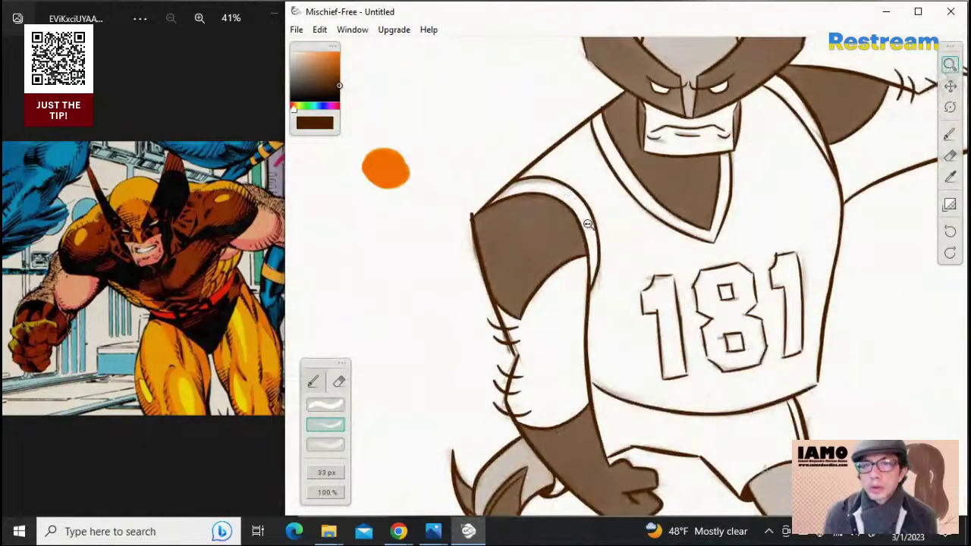
left_click_drag(588, 224, 718, 190)
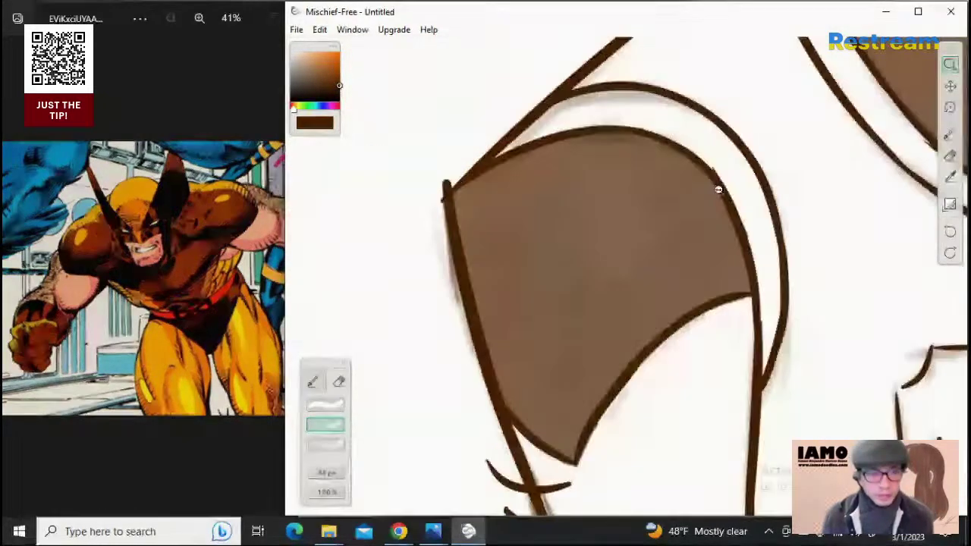
left_click(320, 386)
left_click(341, 445)
left_click_drag(330, 493, 450, 491)
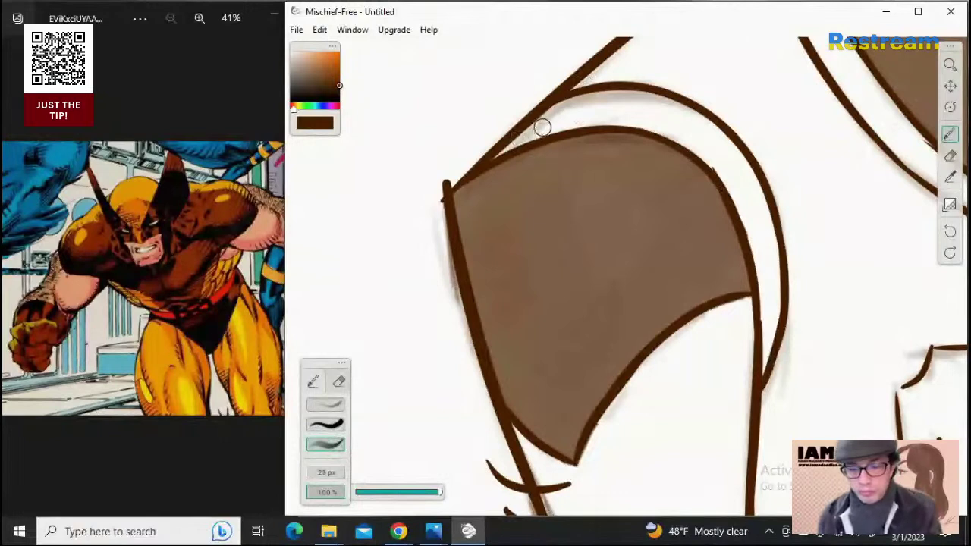
mouse_move(493, 155)
left_mouse_down()
mouse_move(559, 118)
mouse_move(499, 154)
left_mouse_up()
left_click_drag(577, 115, 543, 133)
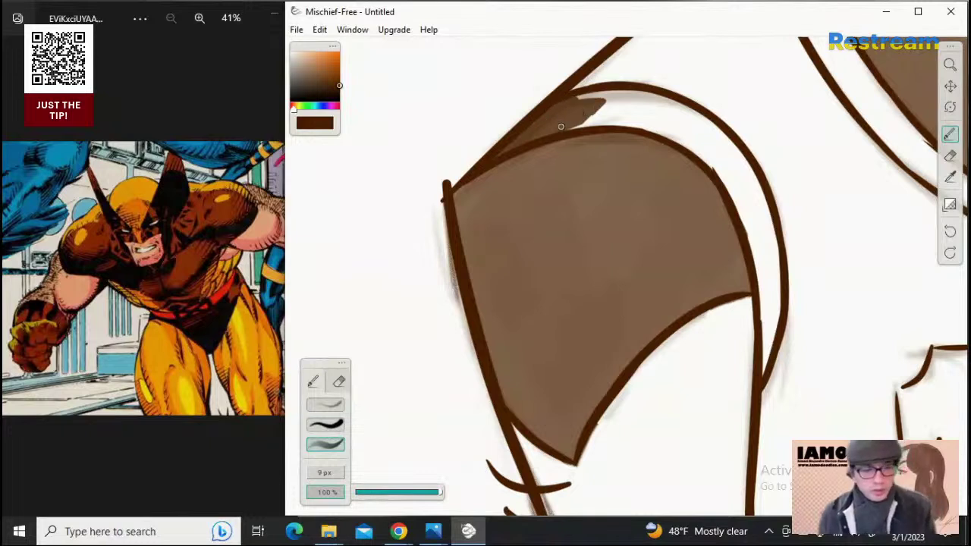
key("ctrl+z")
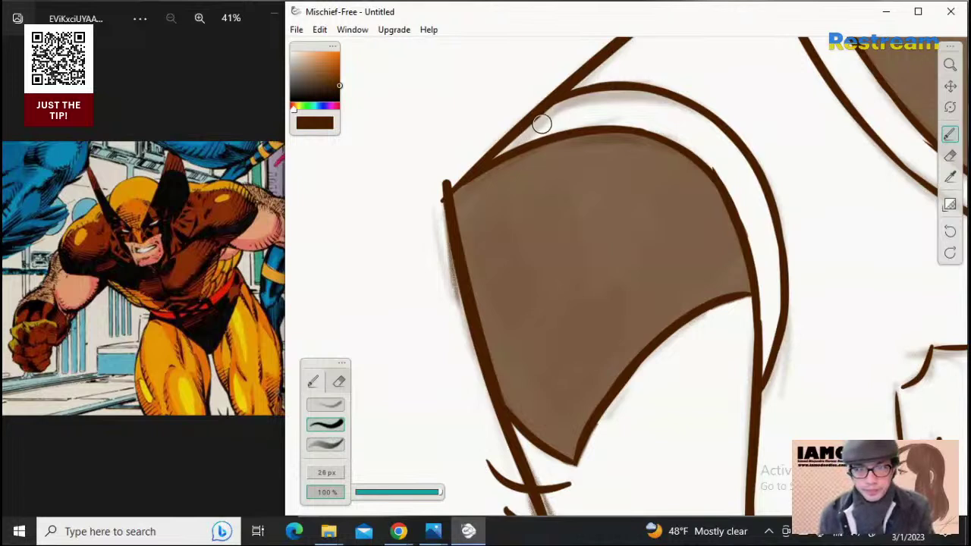
Fill the armhole trim around the lowered arm's shoulder with solid dark brown using the 26 px hard brush at 100% opacity
mouse_move(542, 123)
left_mouse_down()
mouse_move(496, 155)
mouse_move(572, 104)
mouse_move(601, 115)
mouse_move(523, 137)
mouse_move(628, 110)
mouse_move(572, 123)
mouse_move(661, 121)
mouse_move(623, 119)
mouse_move(690, 137)
mouse_move(581, 101)
mouse_move(678, 123)
mouse_move(599, 105)
mouse_move(656, 103)
mouse_move(585, 102)
mouse_move(692, 132)
mouse_move(650, 112)
left_mouse_up()
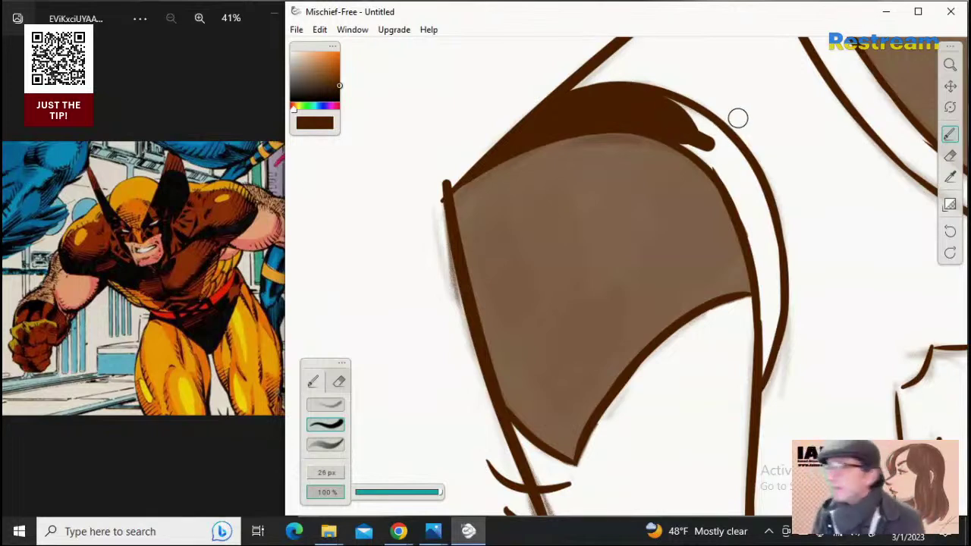
mouse_move(629, 101)
left_mouse_down()
mouse_move(694, 120)
mouse_move(628, 94)
mouse_move(711, 142)
mouse_move(672, 103)
mouse_move(731, 159)
mouse_move(688, 112)
mouse_move(705, 150)
mouse_move(730, 156)
mouse_move(682, 123)
mouse_move(704, 155)
left_mouse_up()
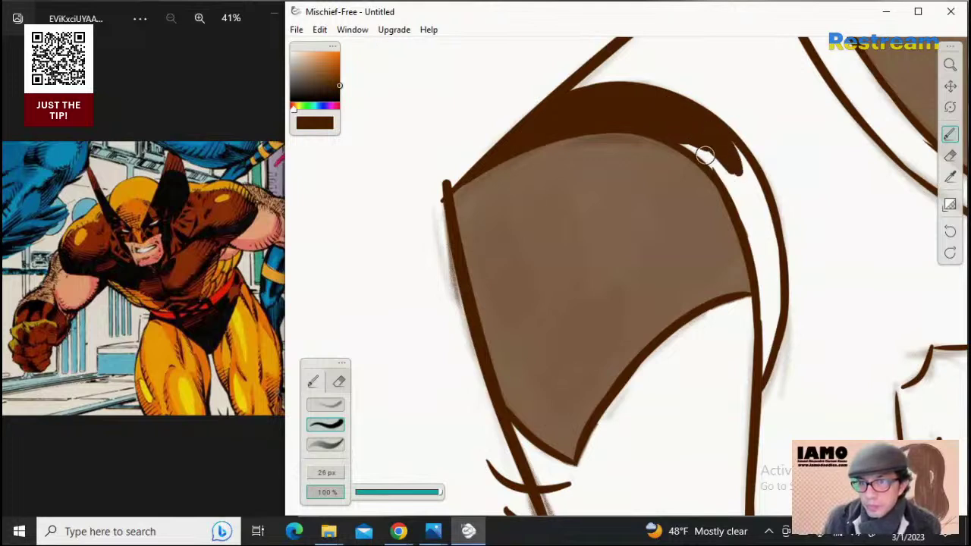
left_click_drag(661, 129, 726, 166)
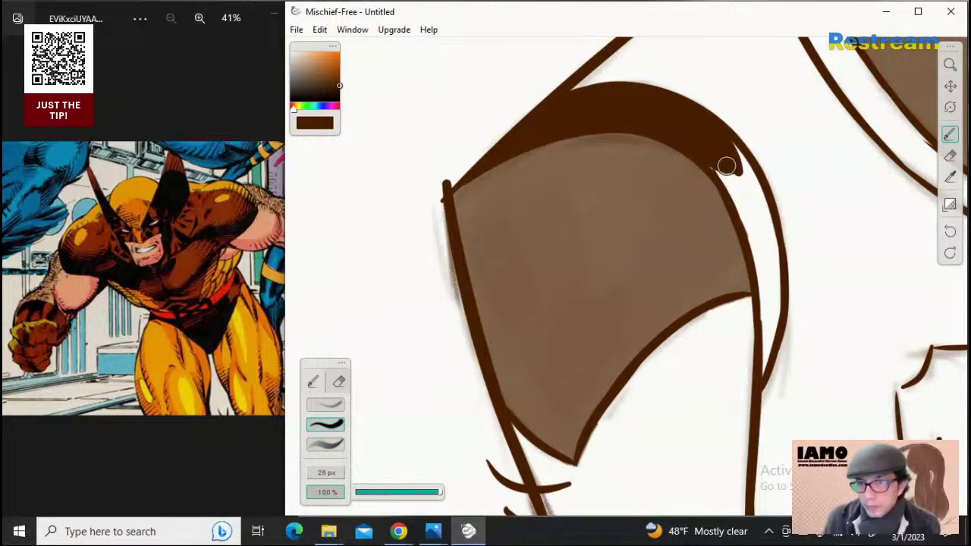
mouse_move(726, 167)
left_mouse_down()
mouse_move(746, 190)
mouse_move(706, 193)
mouse_move(721, 171)
mouse_move(761, 217)
mouse_move(765, 315)
mouse_move(763, 238)
mouse_move(774, 313)
mouse_move(762, 374)
mouse_move(766, 358)
left_mouse_up()
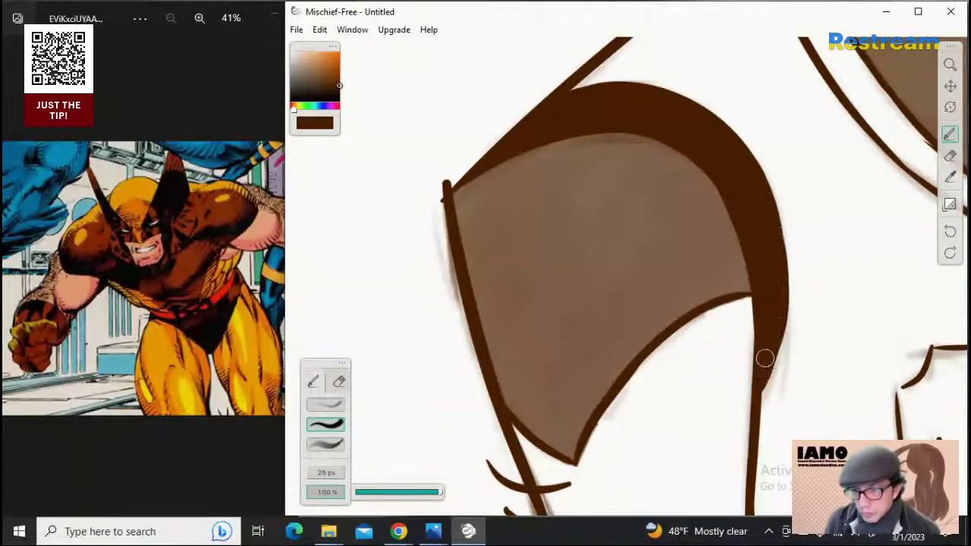
left_click_drag(859, 133, 672, 191)
left_click(956, 88)
left_click_drag(799, 168, 495, 272)
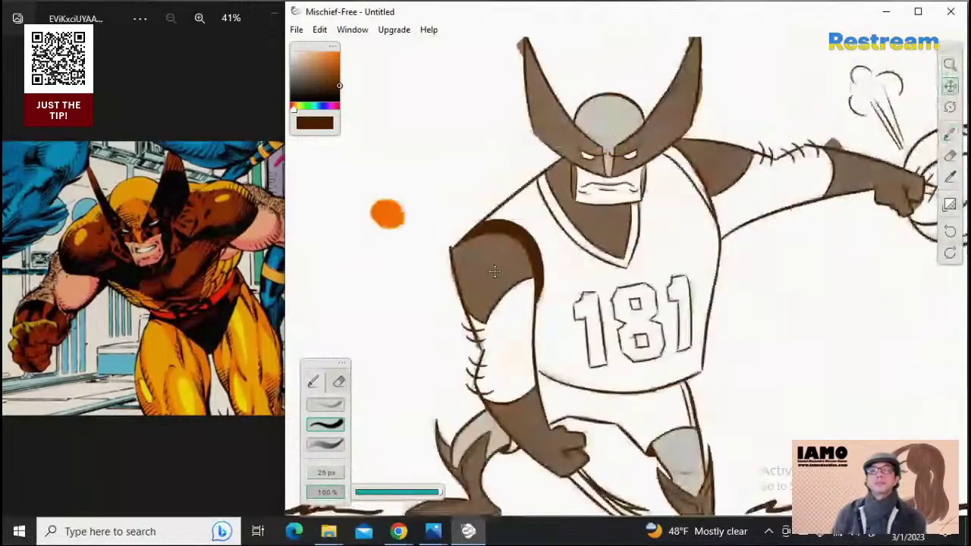
Fill the neckline trim along the long slanted side of the jersey's V-neck with solid dark brown using the 26 px hard brush
left_click_drag(785, 261, 767, 271)
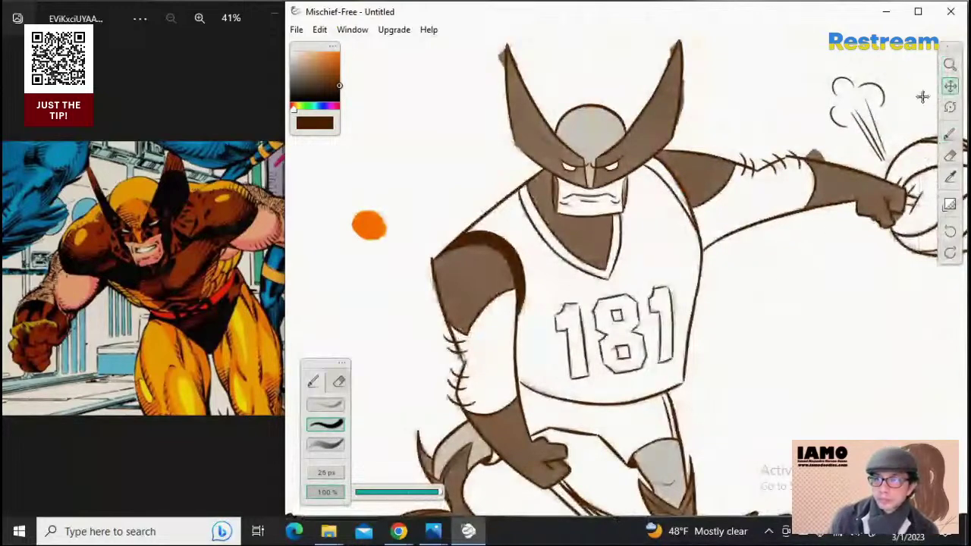
left_click(950, 66)
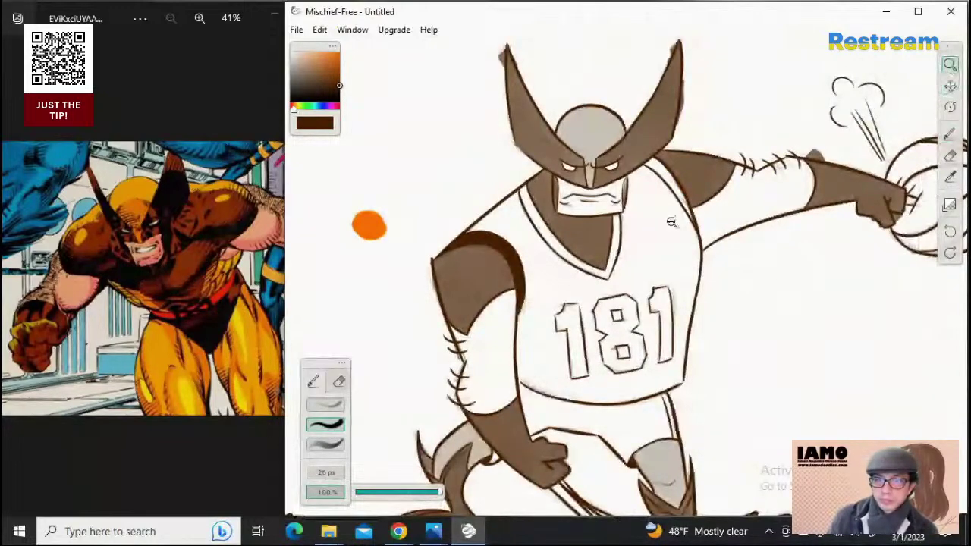
left_click_drag(535, 205, 641, 204)
left_click(641, 203)
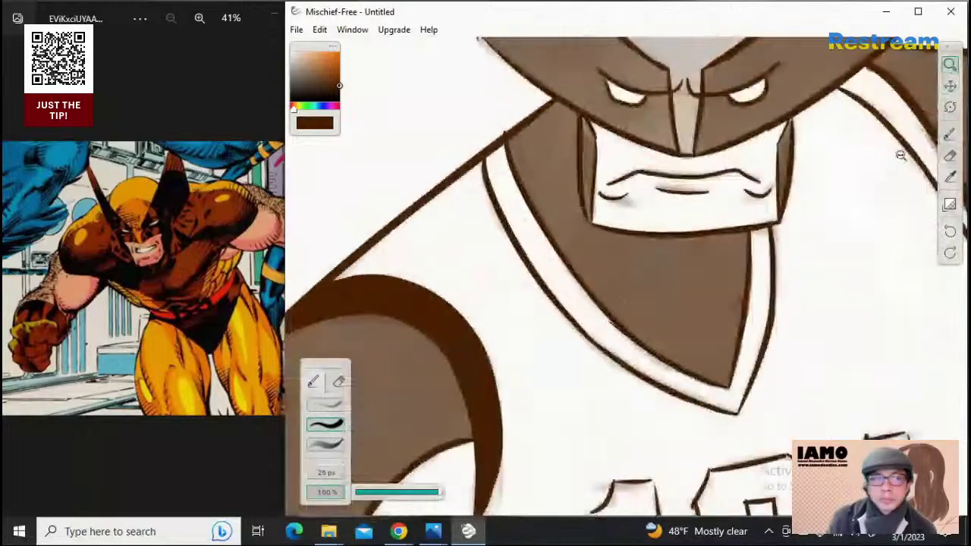
left_click(950, 134)
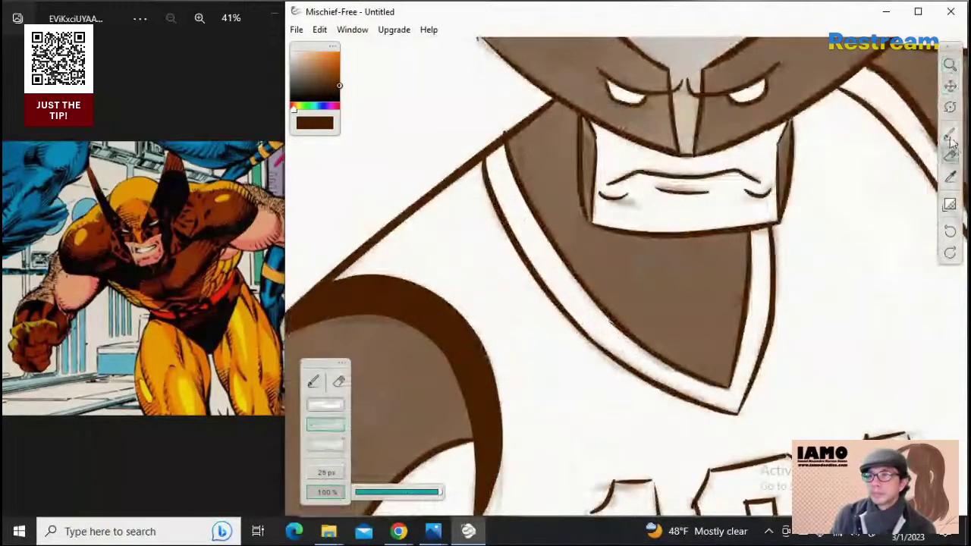
mouse_move(498, 173)
left_mouse_down()
mouse_move(500, 144)
mouse_move(514, 213)
mouse_move(499, 178)
mouse_move(529, 233)
mouse_move(497, 188)
mouse_move(530, 239)
mouse_move(493, 176)
mouse_move(510, 212)
mouse_move(501, 172)
mouse_move(532, 247)
mouse_move(505, 167)
mouse_move(564, 275)
mouse_move(513, 219)
mouse_move(547, 282)
mouse_move(535, 256)
mouse_move(576, 306)
mouse_move(543, 241)
mouse_move(610, 344)
mouse_move(535, 265)
mouse_move(582, 328)
mouse_move(671, 385)
mouse_move(591, 327)
mouse_move(610, 335)
mouse_move(700, 394)
mouse_move(614, 348)
mouse_move(694, 393)
left_mouse_up()
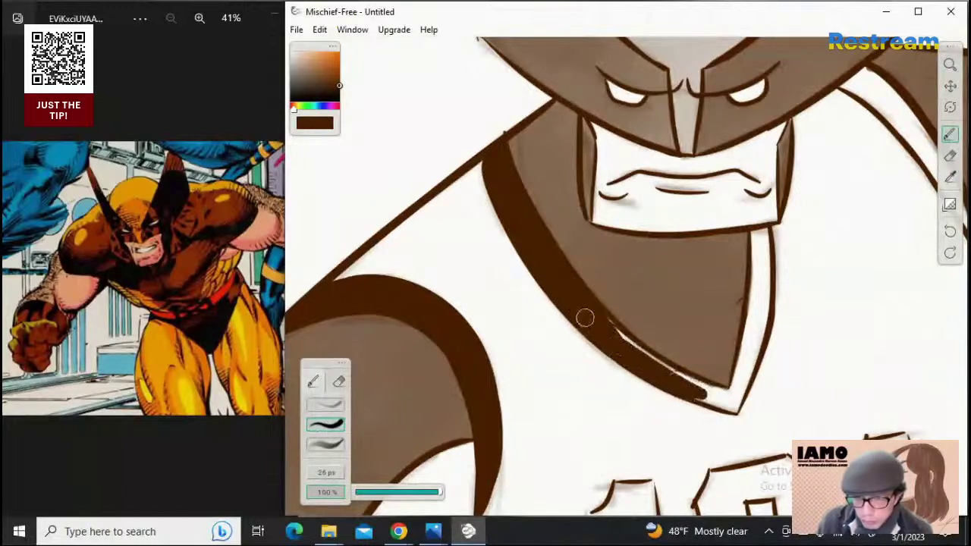
left_click_drag(571, 292, 661, 369)
left_click_drag(590, 314, 705, 392)
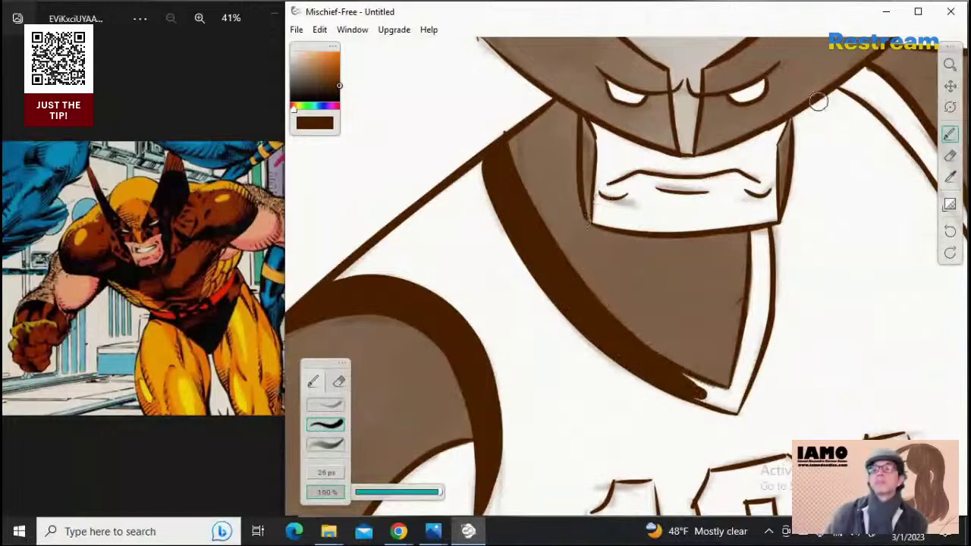
Fill the point of the jersey's V-neck trim with solid dark brown, closing the white gaps around the tip
left_click(951, 66)
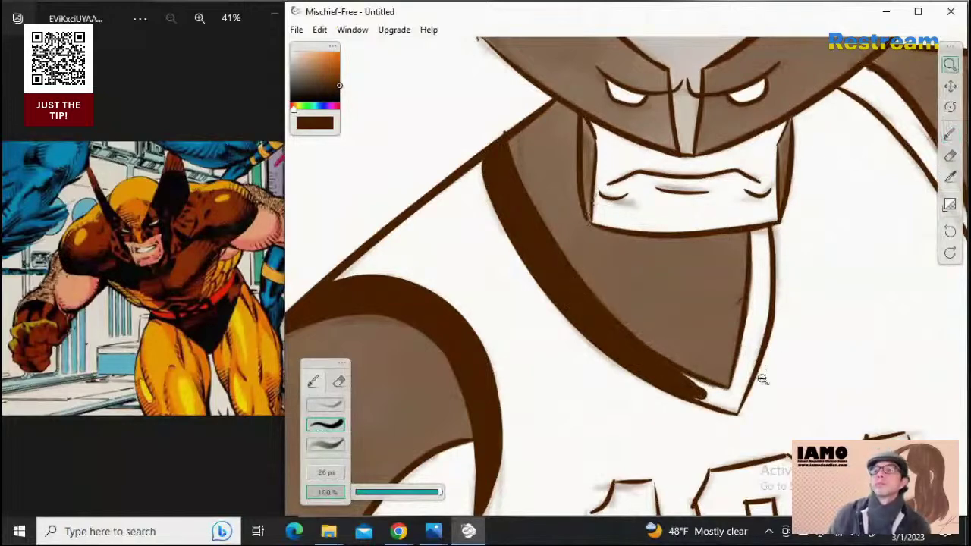
left_click(762, 378)
left_click(950, 134)
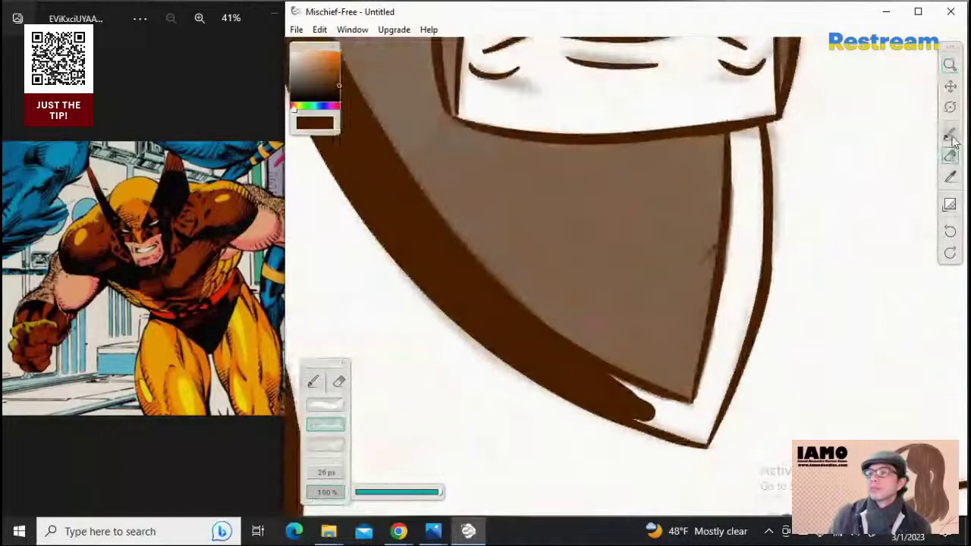
left_click_drag(631, 391, 673, 408)
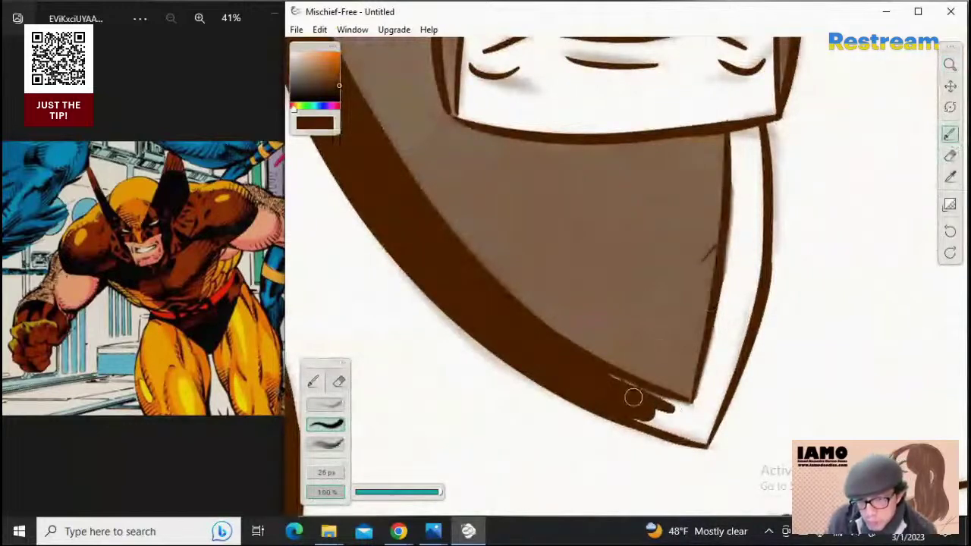
left_click_drag(610, 380, 703, 414)
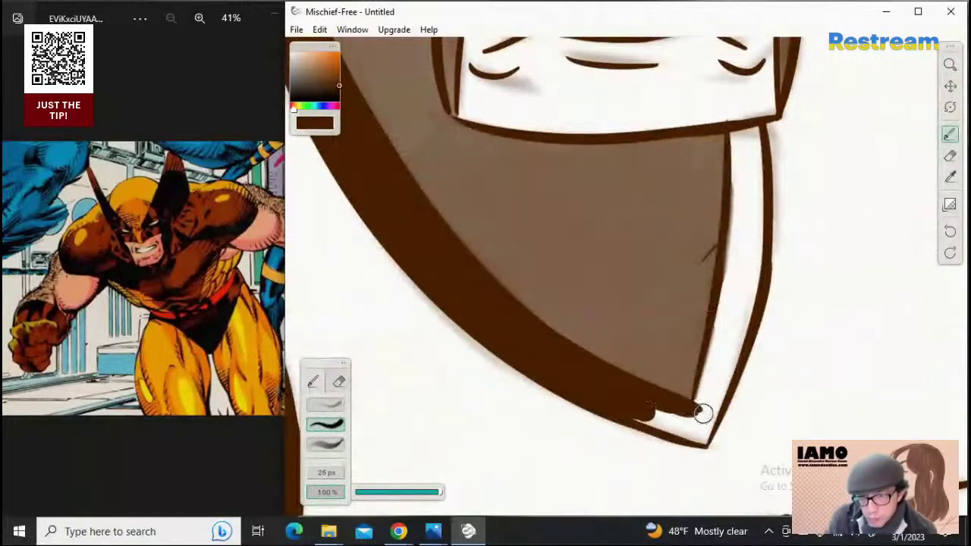
mouse_move(644, 416)
left_mouse_down()
mouse_move(678, 431)
mouse_move(634, 416)
mouse_move(677, 431)
mouse_move(687, 421)
mouse_move(684, 437)
mouse_move(684, 418)
mouse_move(689, 429)
mouse_move(707, 418)
mouse_move(707, 401)
mouse_move(706, 439)
mouse_move(722, 352)
left_mouse_up()
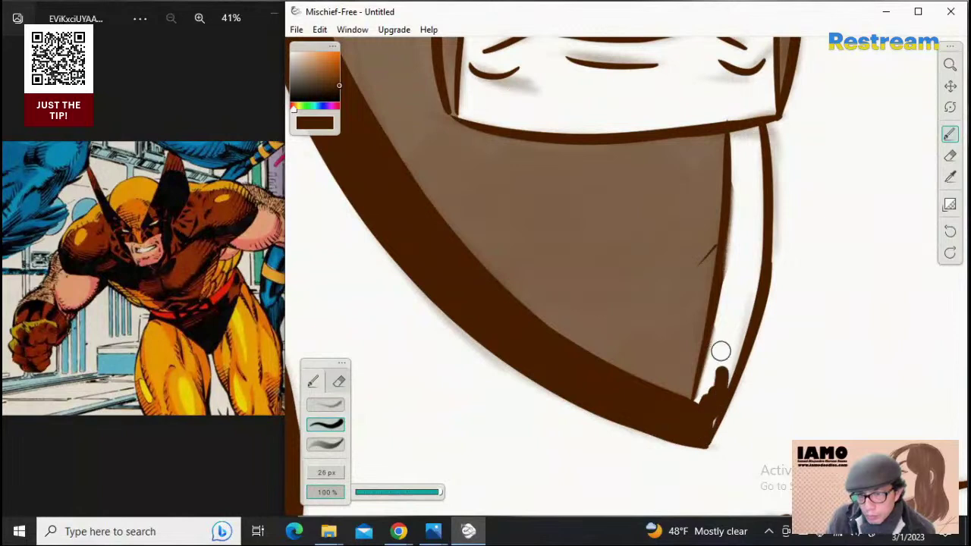
mouse_move(699, 414)
left_mouse_down()
mouse_move(698, 406)
mouse_move(721, 325)
mouse_move(707, 408)
left_mouse_up()
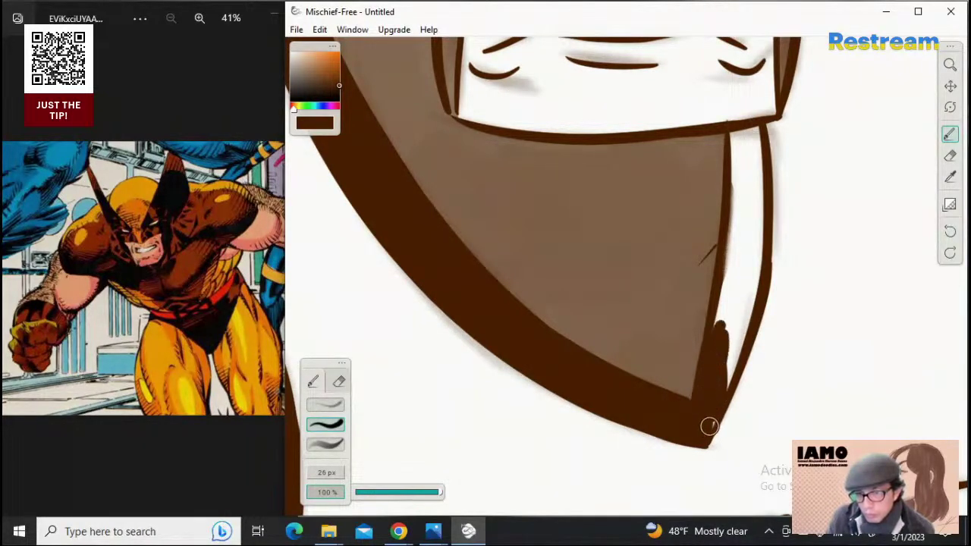
Fill the neckline trim along the V-neck's short, steep side up to the chin with solid dark brown
mouse_move(725, 333)
left_mouse_down()
mouse_move(716, 386)
mouse_move(739, 340)
mouse_move(727, 385)
mouse_move(727, 303)
mouse_move(715, 362)
mouse_move(723, 309)
left_mouse_up()
left_click_drag(703, 377, 733, 288)
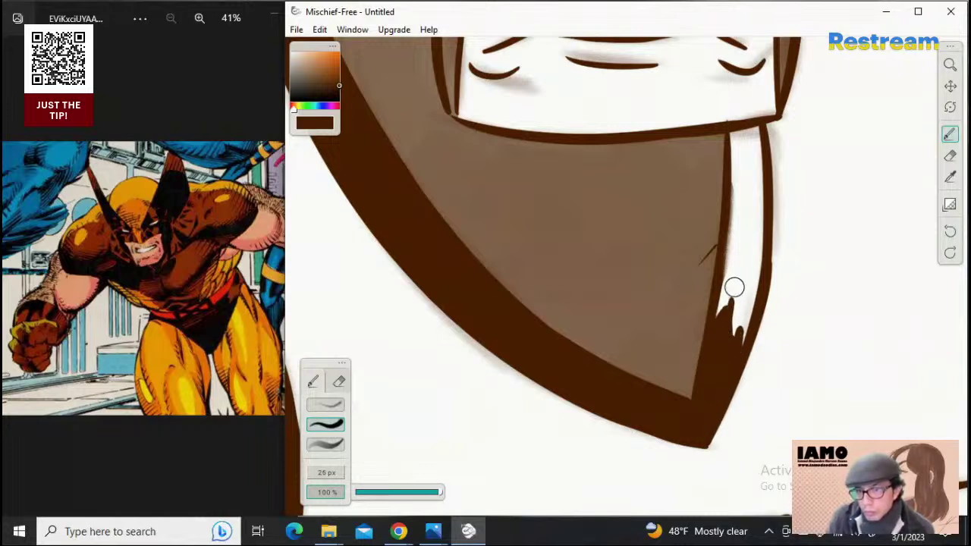
mouse_move(727, 354)
left_mouse_down()
mouse_move(739, 288)
mouse_move(737, 334)
left_mouse_up()
mouse_move(733, 132)
left_mouse_down()
mouse_move(745, 141)
mouse_move(736, 154)
mouse_move(734, 138)
mouse_move(750, 156)
mouse_move(746, 139)
mouse_move(756, 134)
mouse_move(752, 267)
left_mouse_up()
mouse_move(755, 199)
left_mouse_down()
mouse_move(749, 281)
mouse_move(737, 212)
mouse_move(728, 278)
mouse_move(730, 210)
mouse_move(724, 295)
mouse_move(733, 266)
mouse_move(733, 312)
left_mouse_up()
left_click_drag(754, 253, 742, 317)
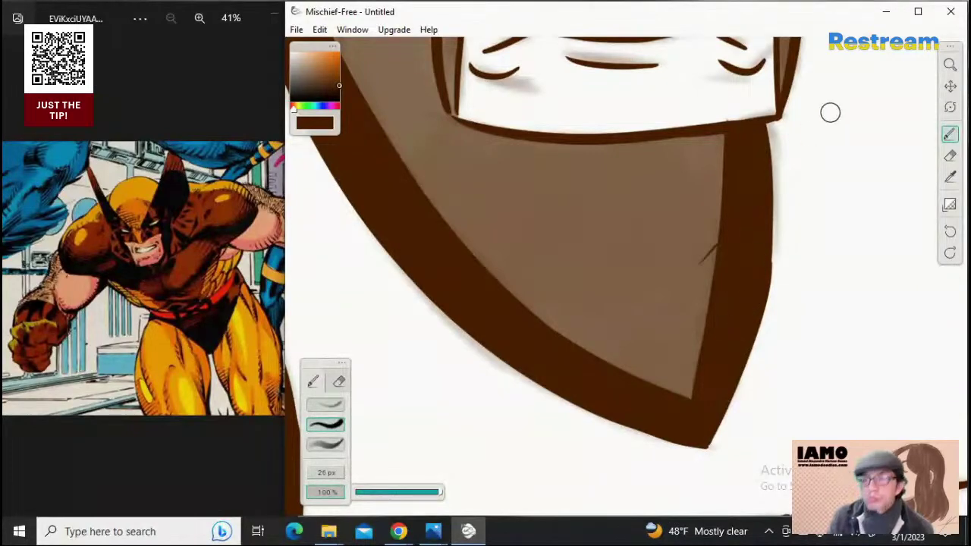
Fill the armhole trim along the raised arm's shoulder with solid dark brown, from the mask down to where the trim tapers off
left_click(950, 67)
left_click_drag(782, 157, 683, 289)
left_click(951, 87)
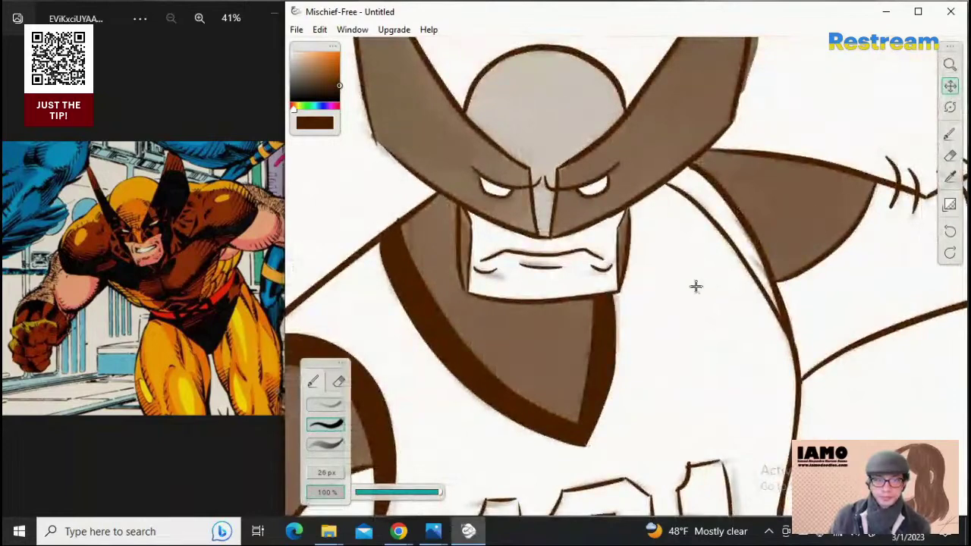
left_click(950, 66)
left_click_drag(786, 151, 666, 167)
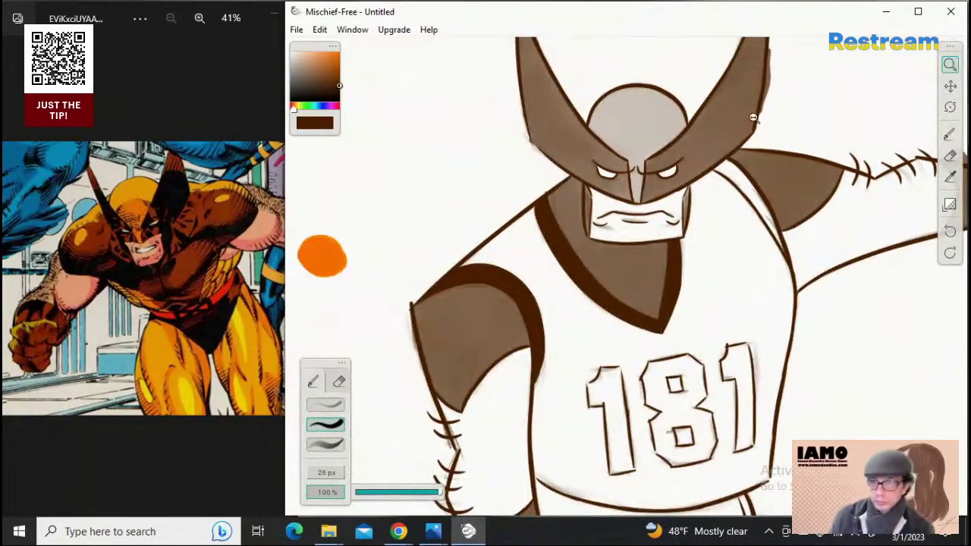
left_click_drag(698, 158, 864, 172)
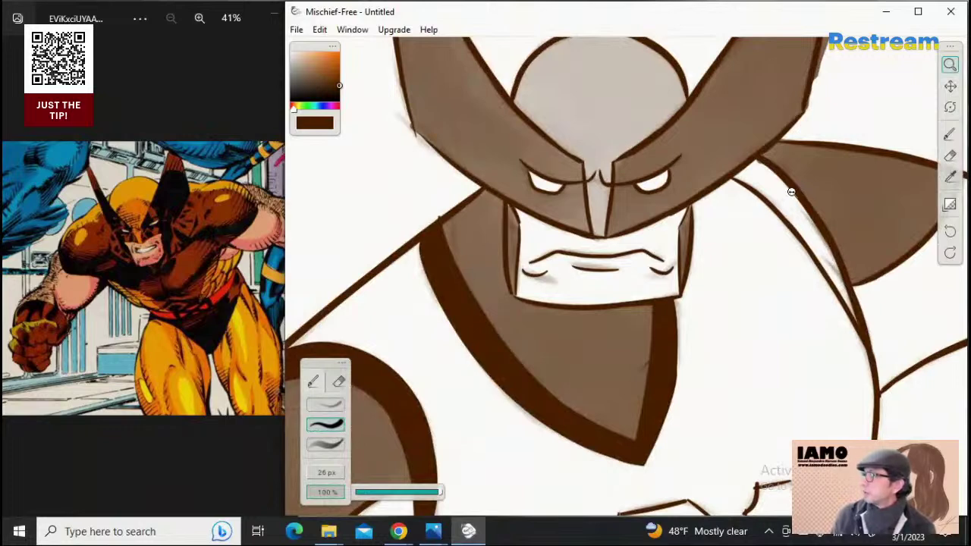
left_click(949, 89)
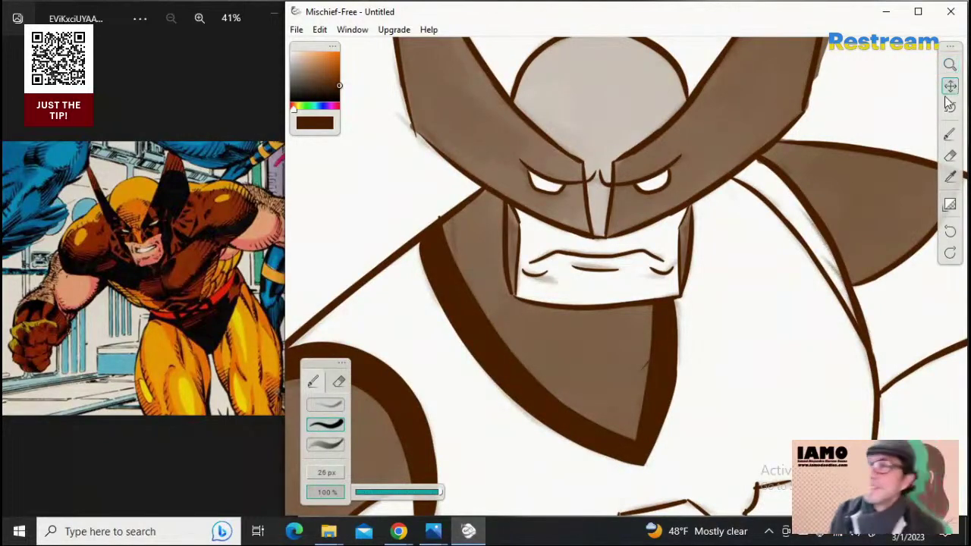
left_click_drag(833, 204, 644, 189)
left_click(950, 67)
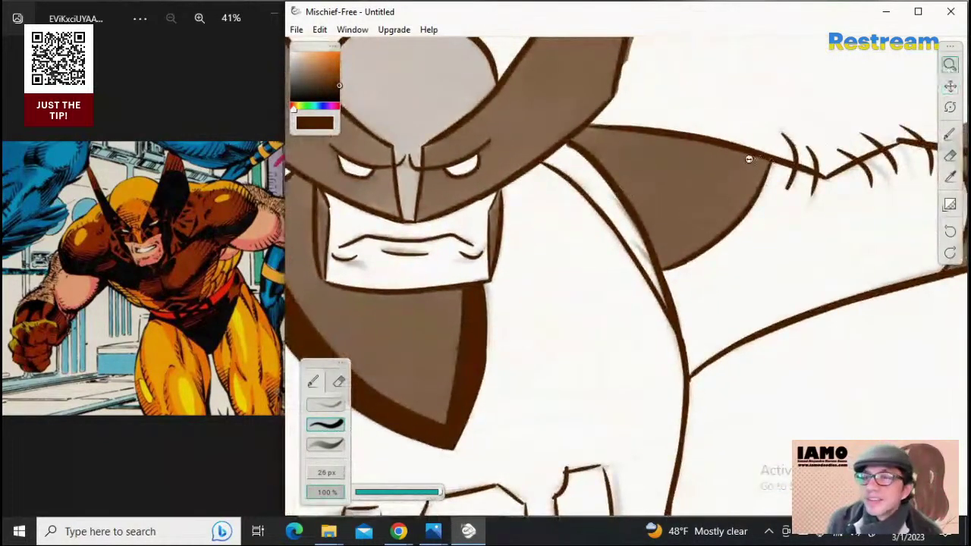
left_click_drag(713, 161, 784, 162)
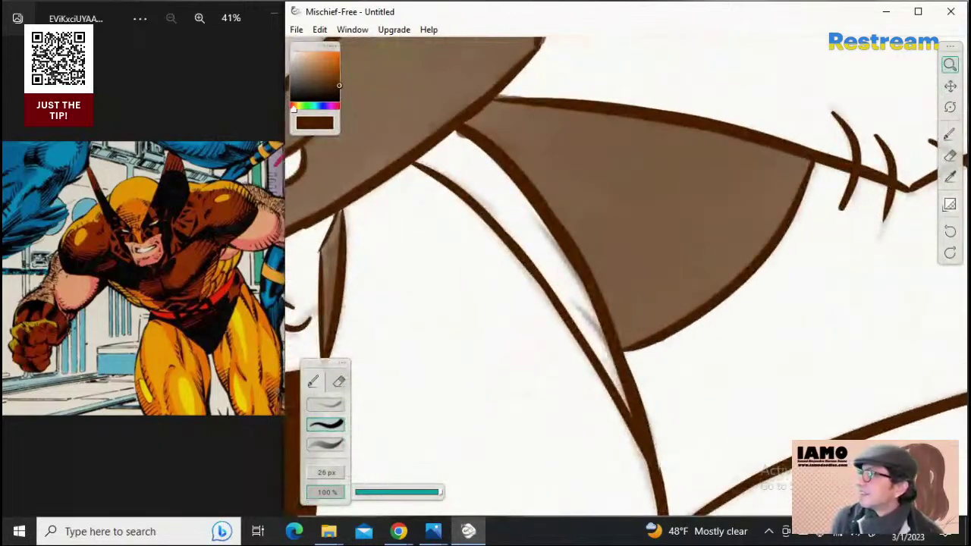
key("alt+Tab")
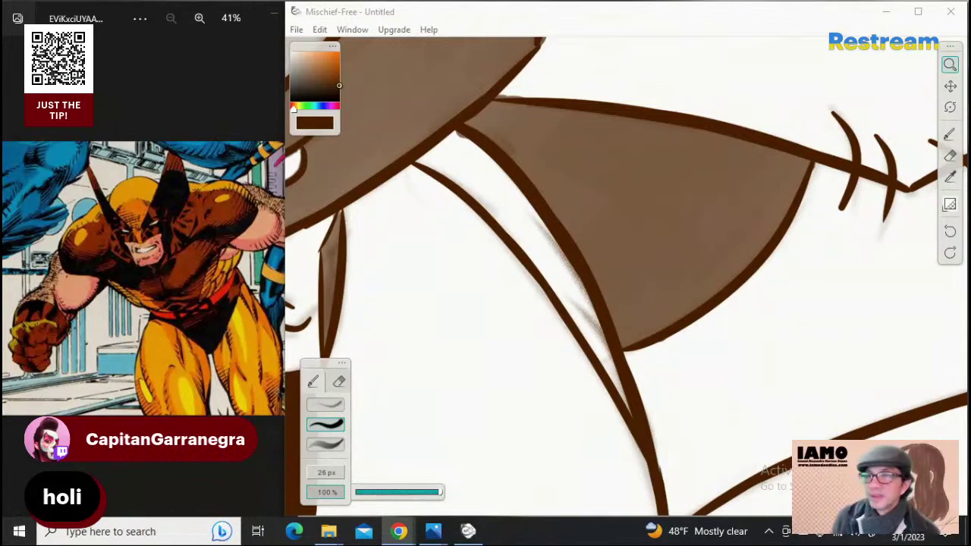
left_click(952, 135)
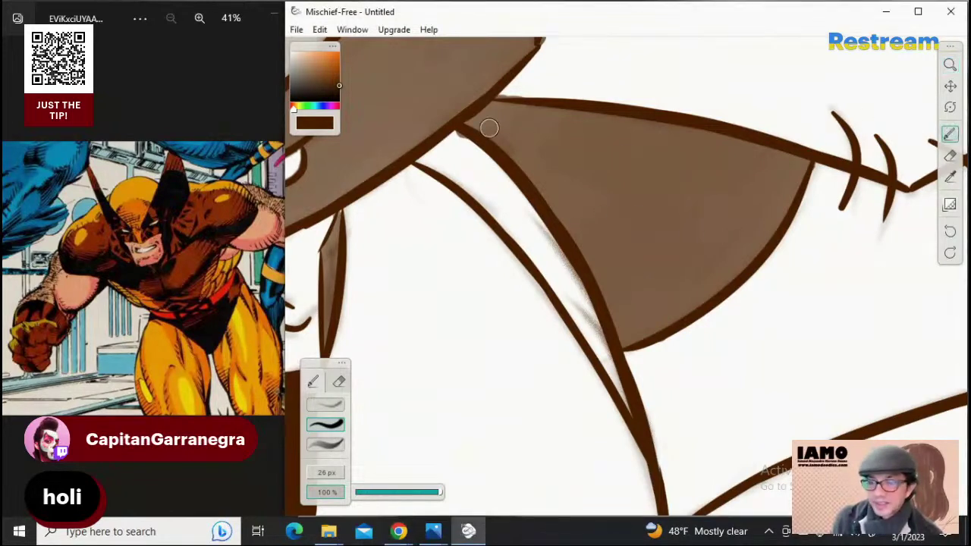
mouse_move(431, 154)
left_mouse_down()
mouse_move(476, 184)
mouse_move(457, 158)
mouse_move(437, 157)
mouse_move(451, 135)
mouse_move(490, 175)
mouse_move(471, 155)
mouse_move(489, 158)
mouse_move(506, 184)
mouse_move(475, 190)
mouse_move(522, 225)
mouse_move(524, 203)
mouse_move(524, 228)
mouse_move(500, 220)
mouse_move(544, 264)
mouse_move(531, 241)
mouse_move(547, 244)
mouse_move(578, 282)
mouse_move(595, 306)
mouse_move(542, 268)
mouse_move(566, 287)
mouse_move(616, 378)
left_mouse_up()
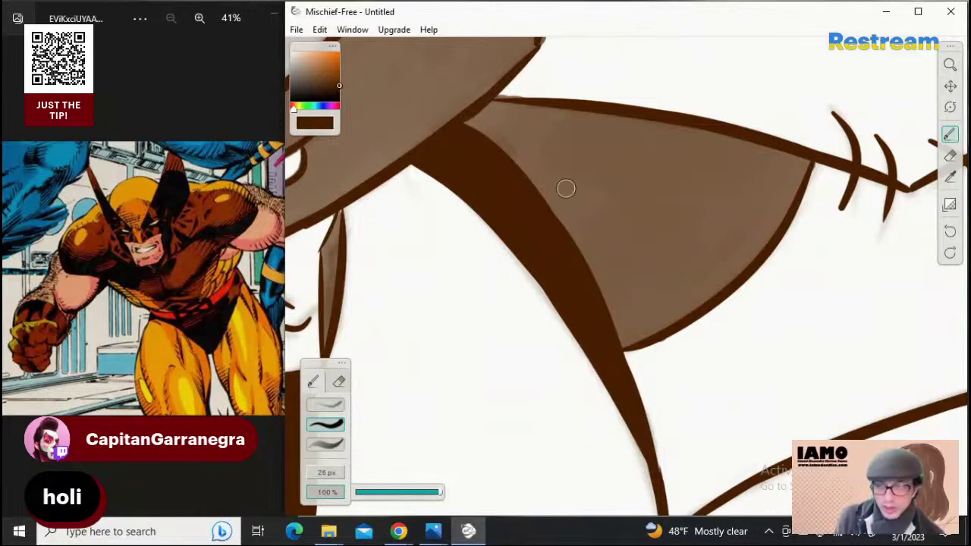
Erase the brown spill above the raised shoulder where it meets the mask, with the eraser reduced to 17 px
left_click(950, 85)
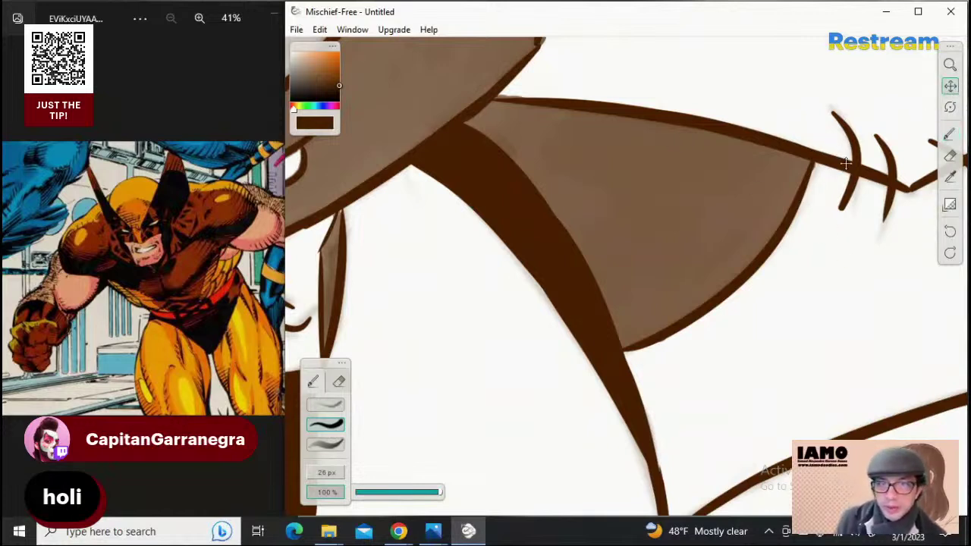
left_click(340, 383)
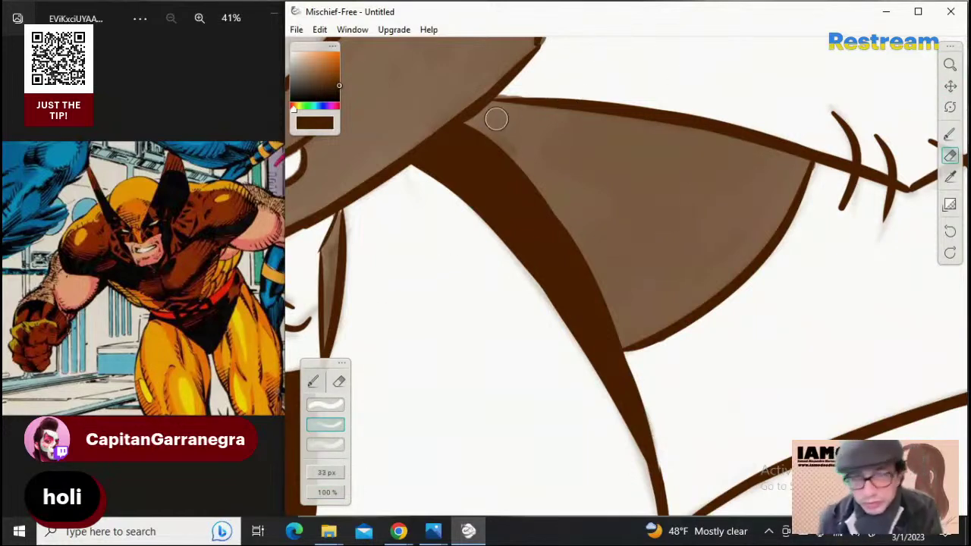
key("bracketleft")
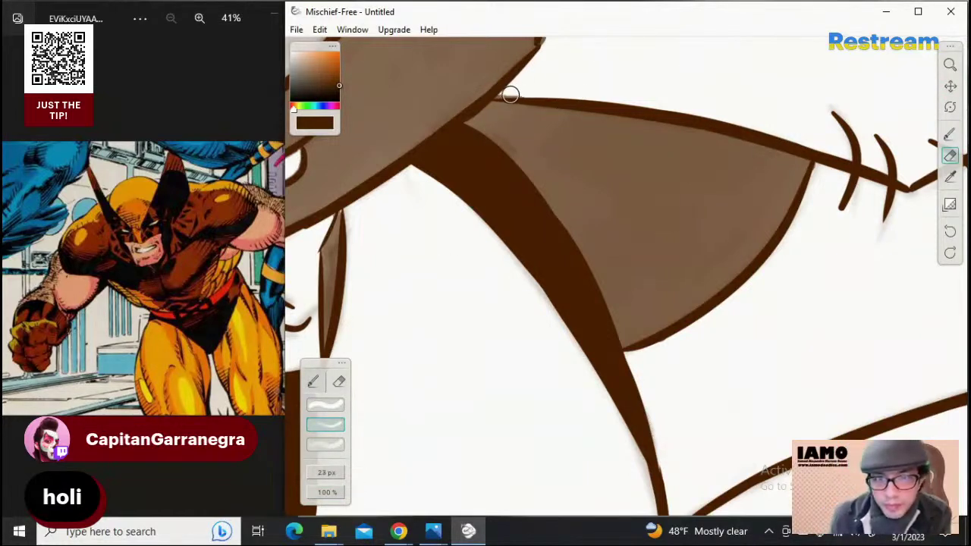
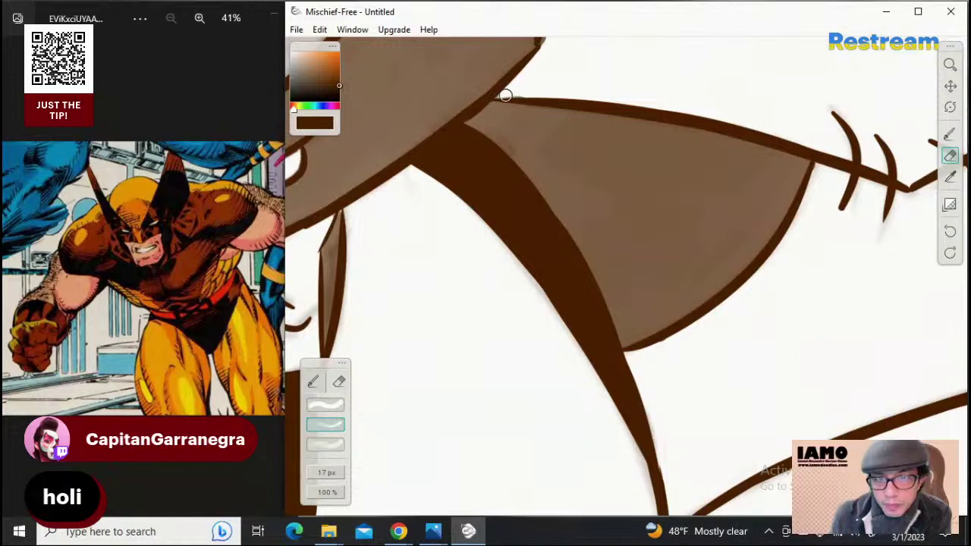
left_click(951, 67)
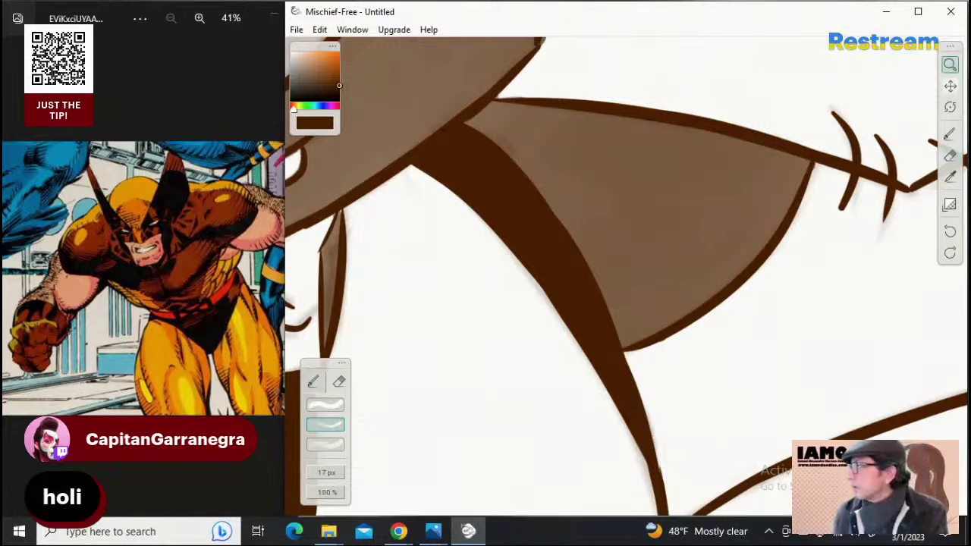
key("alt+Tab")
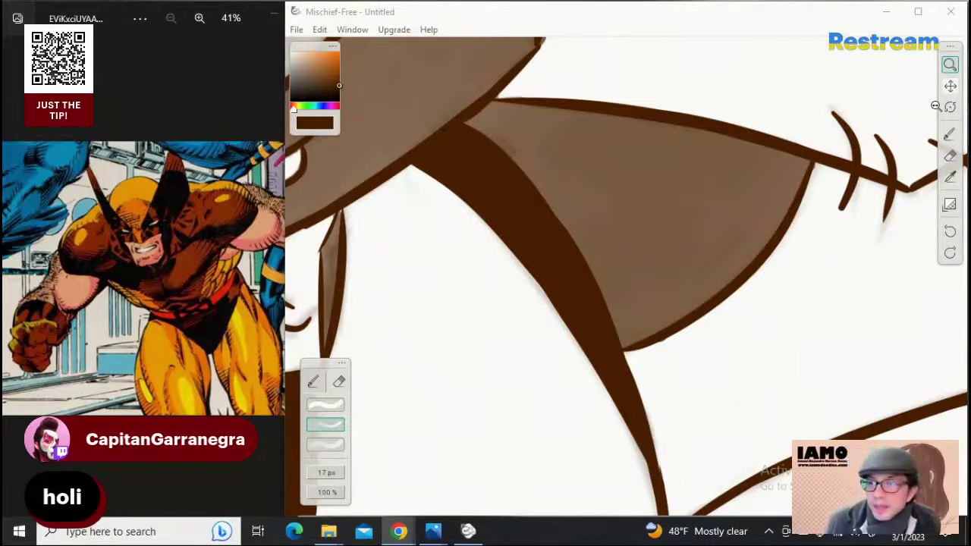
Examine the mask's horn above the raised arm, the whole figure and the jersey's 181 lettering for spills and uncolored areas
left_click(951, 67)
left_click_drag(707, 109, 823, 91)
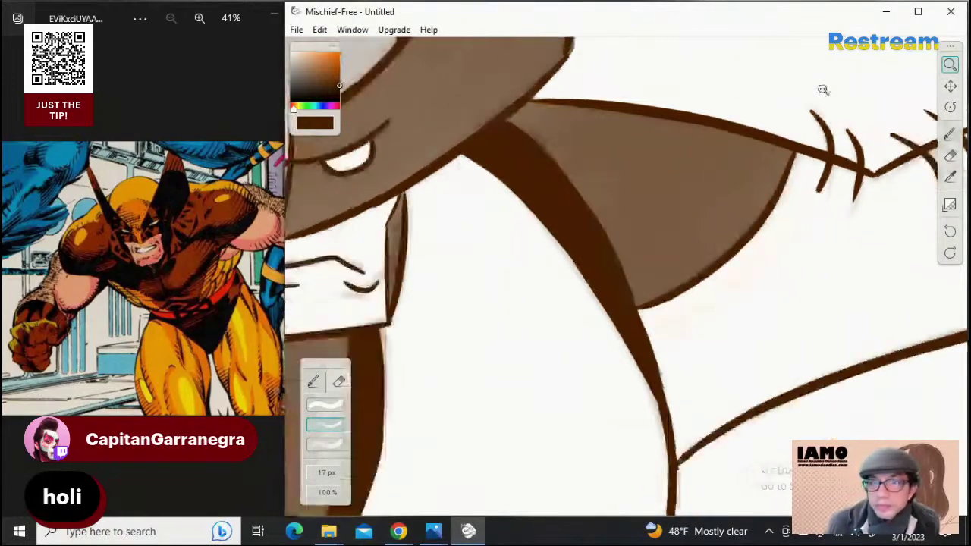
left_click(951, 88)
mouse_move(755, 121)
left_mouse_down()
mouse_move(660, 266)
mouse_move(677, 289)
left_mouse_up()
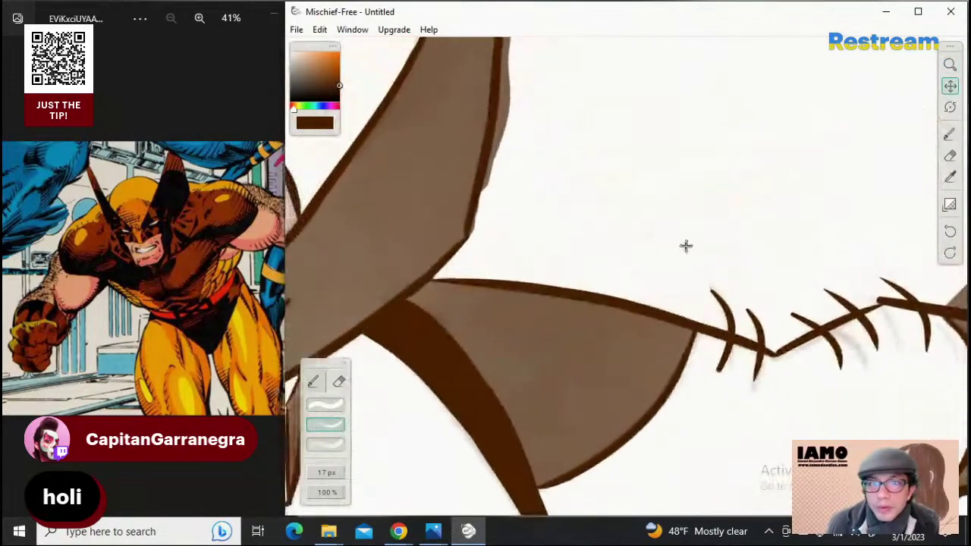
left_click_drag(688, 245, 642, 352)
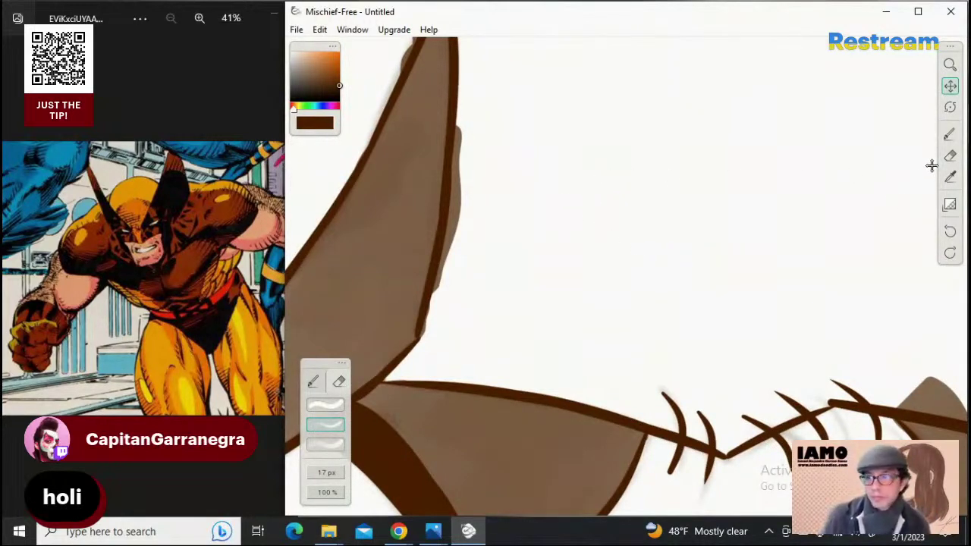
left_click(951, 66)
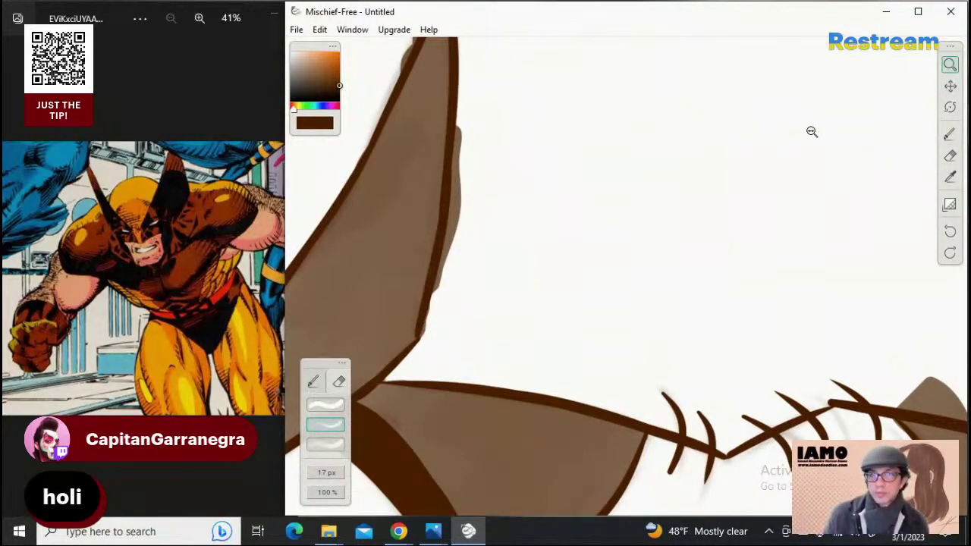
left_click_drag(812, 132, 789, 145)
left_click_drag(791, 252, 709, 257)
left_click_drag(781, 288, 823, 281)
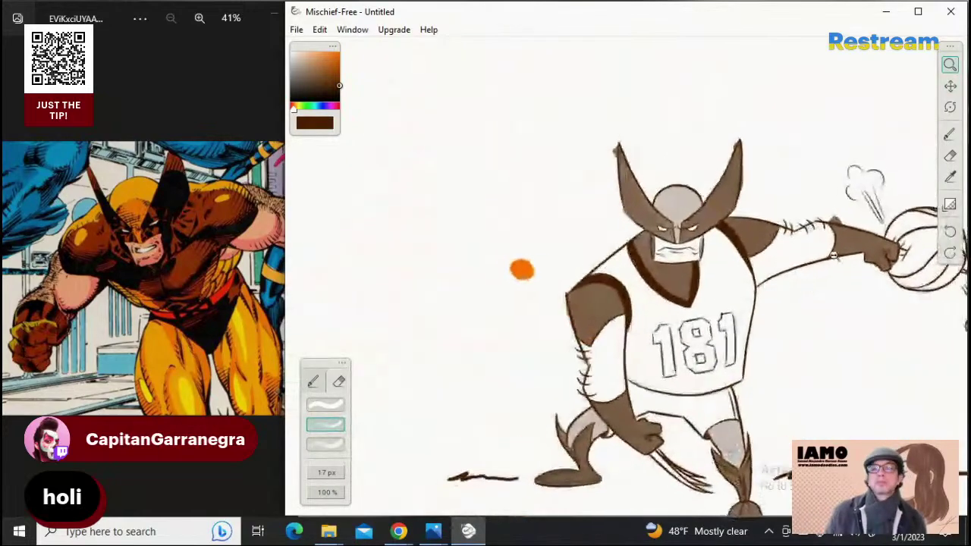
mouse_move(695, 375)
left_mouse_down()
mouse_move(802, 353)
mouse_move(870, 265)
left_mouse_up()
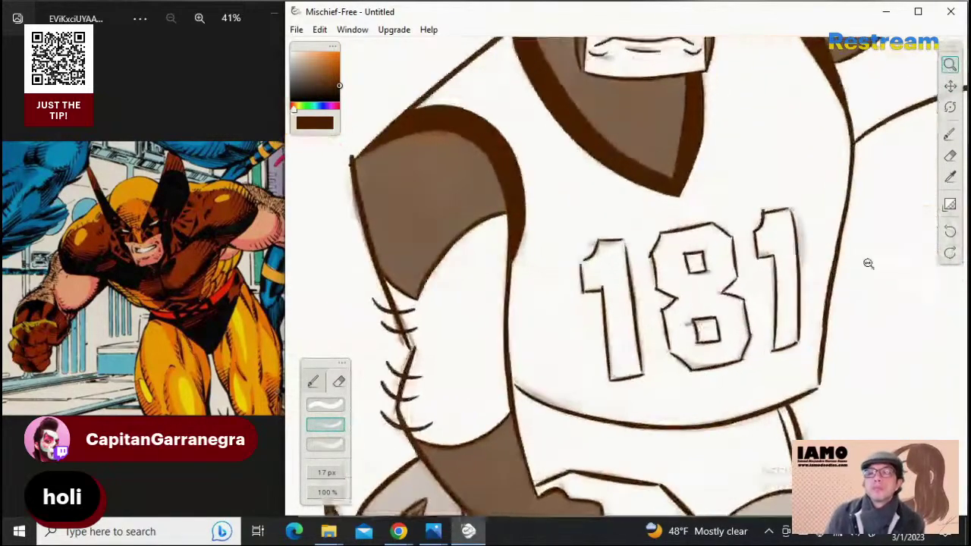
Block in the middles of the jersey's 181 digits with solid dark brown using a 26 px brush, leaving the 8's holes open
mouse_move(718, 357)
left_mouse_down()
mouse_move(770, 330)
mouse_move(887, 177)
left_mouse_up()
left_click(950, 133)
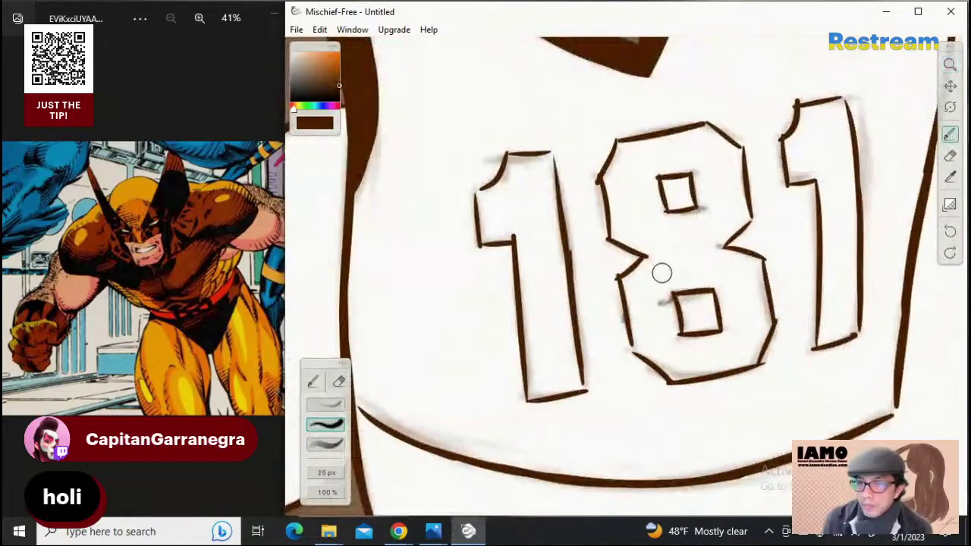
mouse_move(530, 173)
left_mouse_down()
mouse_move(549, 359)
mouse_move(530, 207)
mouse_move(512, 209)
mouse_move(520, 183)
mouse_move(522, 229)
mouse_move(515, 189)
mouse_move(536, 218)
mouse_move(533, 173)
mouse_move(560, 303)
mouse_move(535, 287)
mouse_move(542, 380)
mouse_move(559, 377)
mouse_move(556, 298)
mouse_move(557, 375)
mouse_move(538, 361)
mouse_move(536, 284)
mouse_move(541, 378)
mouse_move(556, 377)
mouse_move(533, 303)
left_mouse_up()
mouse_move(623, 183)
left_mouse_down()
mouse_move(628, 236)
mouse_move(637, 178)
mouse_move(657, 154)
mouse_move(634, 161)
mouse_move(705, 156)
mouse_move(709, 195)
mouse_move(726, 185)
mouse_move(679, 250)
mouse_move(664, 235)
mouse_move(695, 240)
mouse_move(728, 213)
left_mouse_up()
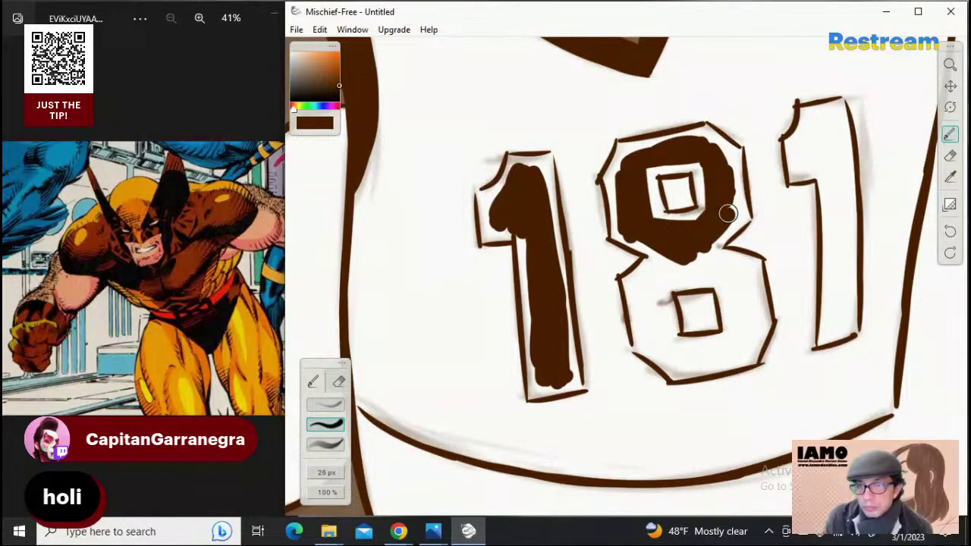
mouse_move(728, 213)
left_mouse_down()
mouse_move(745, 338)
mouse_move(646, 273)
mouse_move(639, 289)
mouse_move(657, 284)
mouse_move(677, 364)
mouse_move(739, 350)
mouse_move(733, 273)
mouse_move(669, 282)
mouse_move(724, 276)
mouse_move(704, 266)
mouse_move(707, 249)
left_mouse_up()
mouse_move(820, 136)
left_mouse_down()
mouse_move(798, 168)
mouse_move(793, 141)
mouse_move(810, 114)
mouse_move(827, 135)
mouse_move(840, 121)
mouse_move(810, 163)
mouse_move(839, 183)
mouse_move(844, 210)
mouse_move(846, 279)
mouse_move(836, 223)
mouse_move(848, 303)
mouse_move(833, 327)
left_mouse_up()
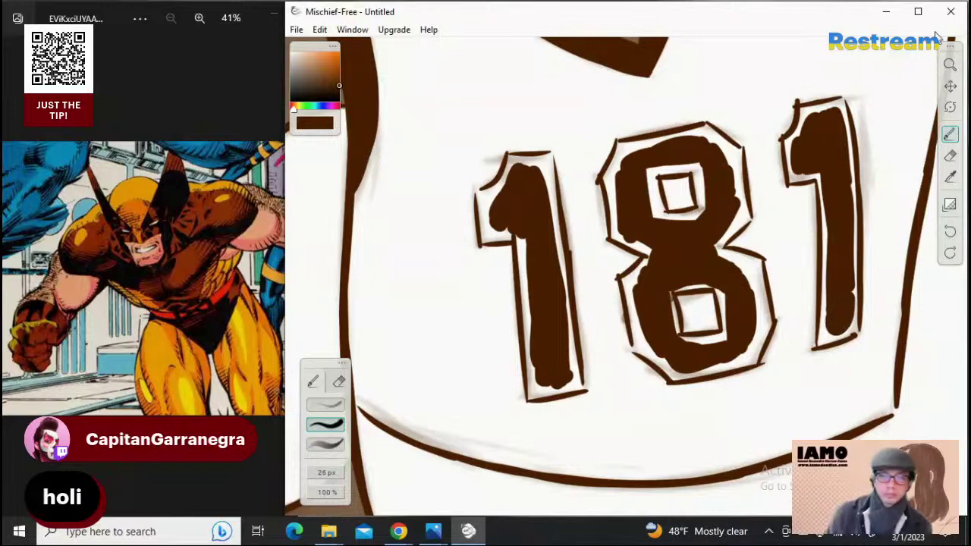
Fill the head and upper stem of the first 1 with solid dark brown out to its outline
left_click(951, 67)
left_click_drag(535, 200, 601, 201)
left_click(951, 135)
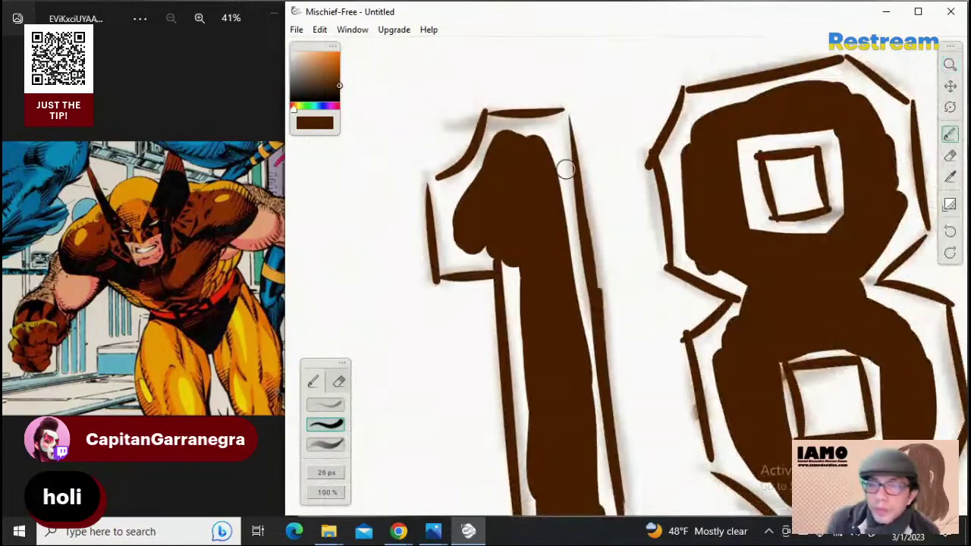
left_click_drag(443, 182, 437, 186)
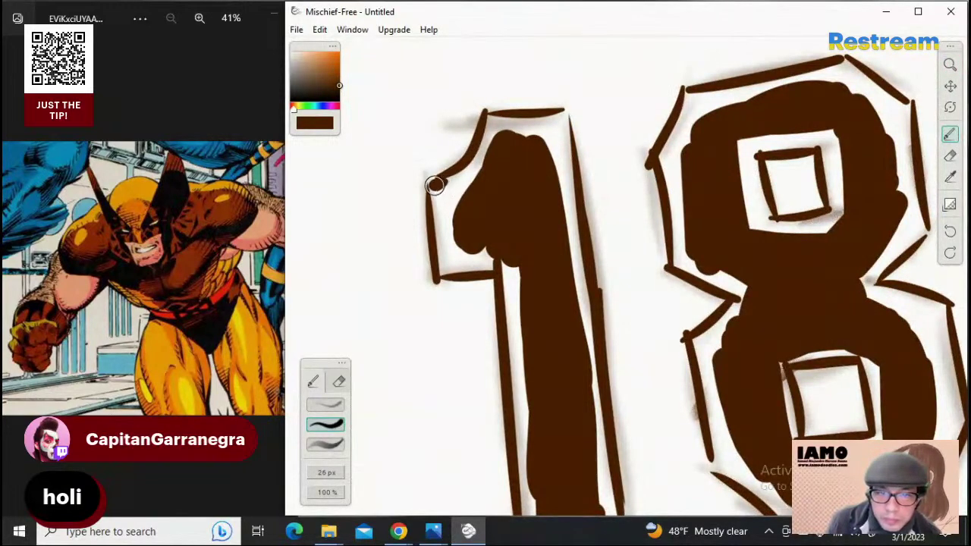
mouse_move(448, 198)
left_mouse_down()
mouse_move(482, 169)
mouse_move(455, 183)
mouse_move(493, 146)
mouse_move(463, 176)
mouse_move(487, 145)
mouse_move(489, 120)
mouse_move(503, 131)
mouse_move(485, 144)
mouse_move(522, 129)
mouse_move(499, 126)
mouse_move(511, 120)
mouse_move(531, 145)
mouse_move(580, 131)
mouse_move(519, 134)
mouse_move(561, 116)
mouse_move(562, 128)
mouse_move(566, 118)
mouse_move(561, 179)
mouse_move(537, 140)
mouse_move(548, 138)
mouse_move(549, 151)
mouse_move(540, 142)
mouse_move(557, 160)
mouse_move(553, 136)
mouse_move(575, 238)
mouse_move(566, 233)
mouse_move(569, 261)
mouse_move(560, 257)
mouse_move(562, 234)
mouse_move(589, 383)
mouse_move(586, 318)
mouse_move(579, 380)
left_mouse_up()
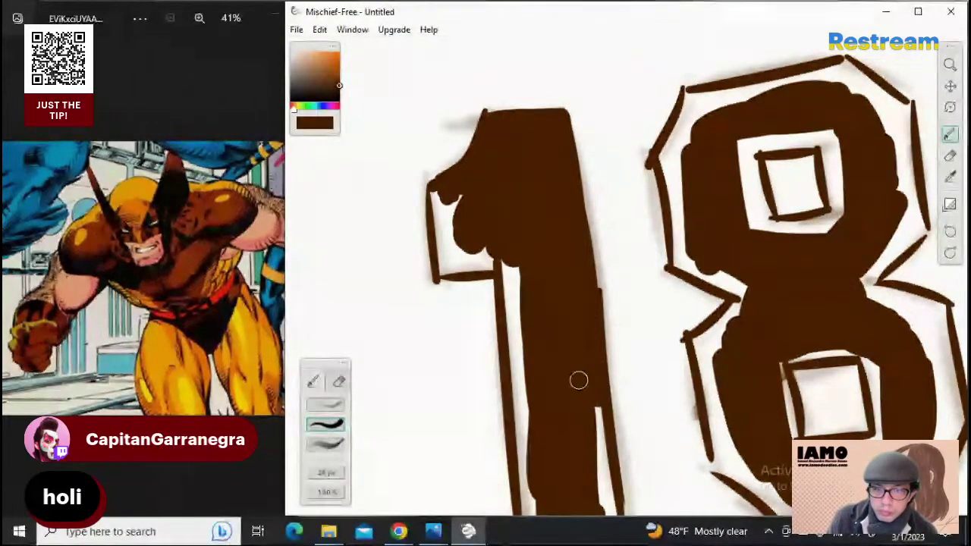
mouse_move(459, 190)
left_mouse_down()
mouse_move(434, 189)
mouse_move(450, 272)
mouse_move(439, 277)
mouse_move(460, 275)
mouse_move(438, 240)
mouse_move(446, 203)
mouse_move(459, 256)
mouse_move(481, 254)
mouse_move(481, 263)
mouse_move(471, 269)
mouse_move(450, 191)
mouse_move(487, 257)
mouse_move(512, 270)
mouse_move(514, 317)
mouse_move(517, 263)
mouse_move(528, 258)
mouse_move(509, 313)
mouse_move(531, 409)
left_mouse_up()
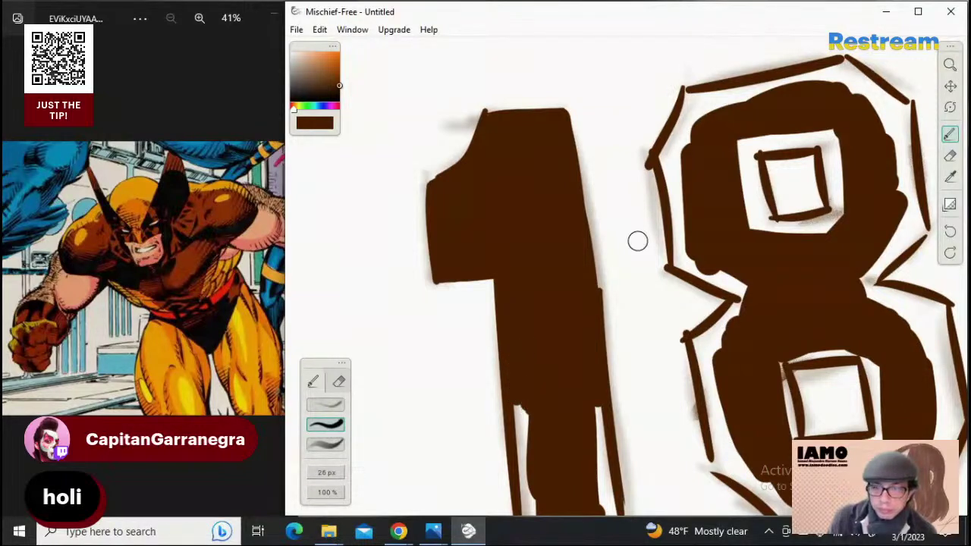
Fill the lower stem and base of the first 1 with solid dark brown out to its outline
left_click(950, 65)
left_click(951, 87)
left_click(950, 66)
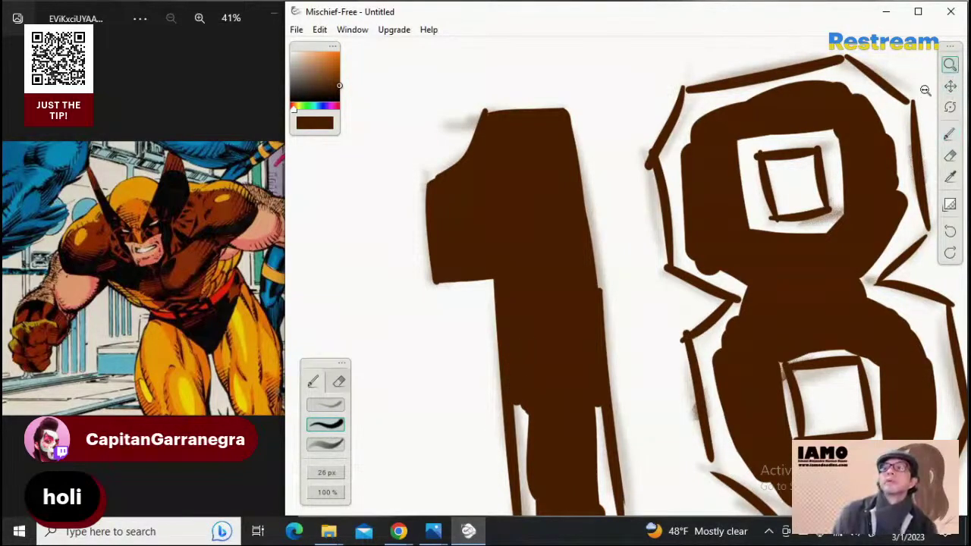
left_click_drag(754, 192, 794, 182)
left_click(950, 86)
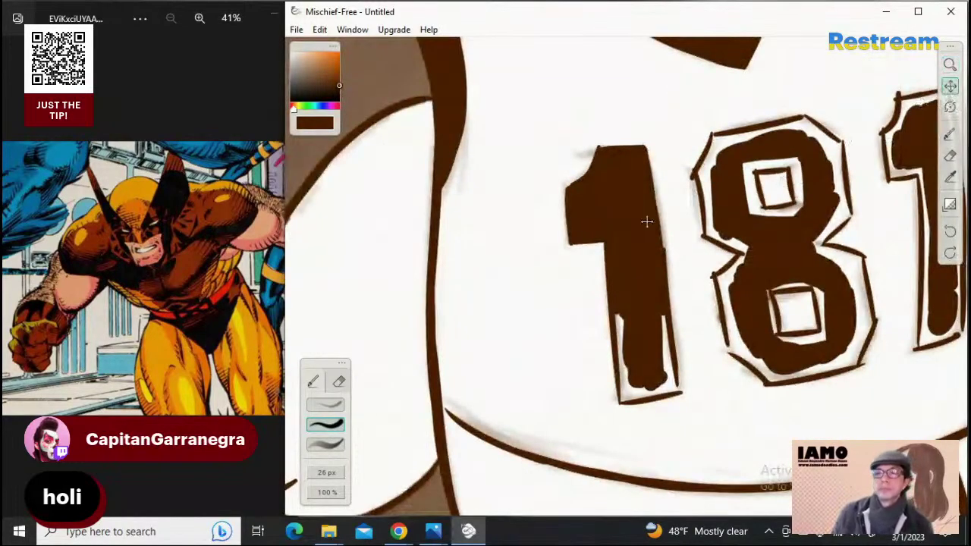
left_click_drag(651, 222, 515, 192)
left_click(950, 134)
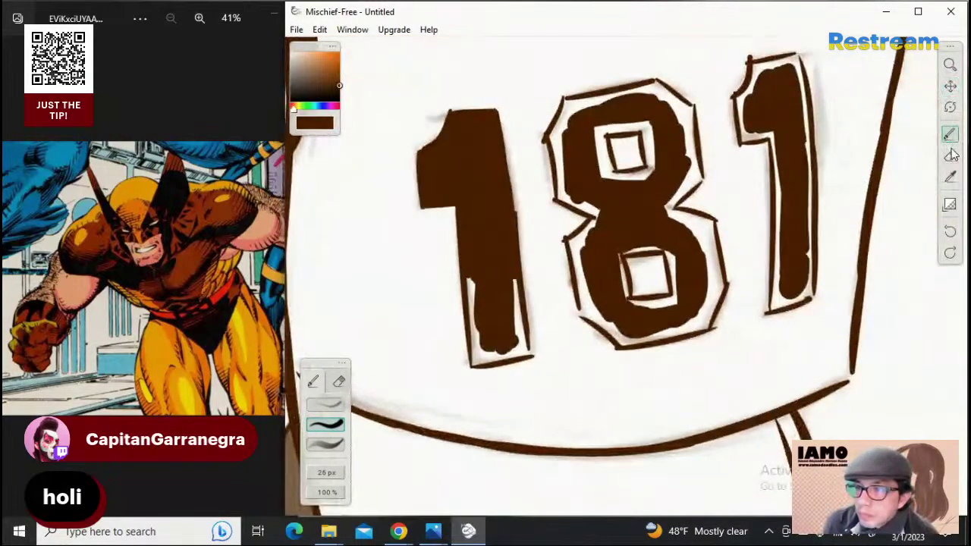
mouse_move(479, 305)
left_mouse_down()
mouse_move(472, 273)
mouse_move(475, 362)
mouse_move(480, 343)
mouse_move(477, 357)
mouse_move(524, 356)
mouse_move(506, 303)
mouse_move(508, 281)
mouse_move(518, 329)
mouse_move(512, 275)
mouse_move(518, 340)
left_mouse_up()
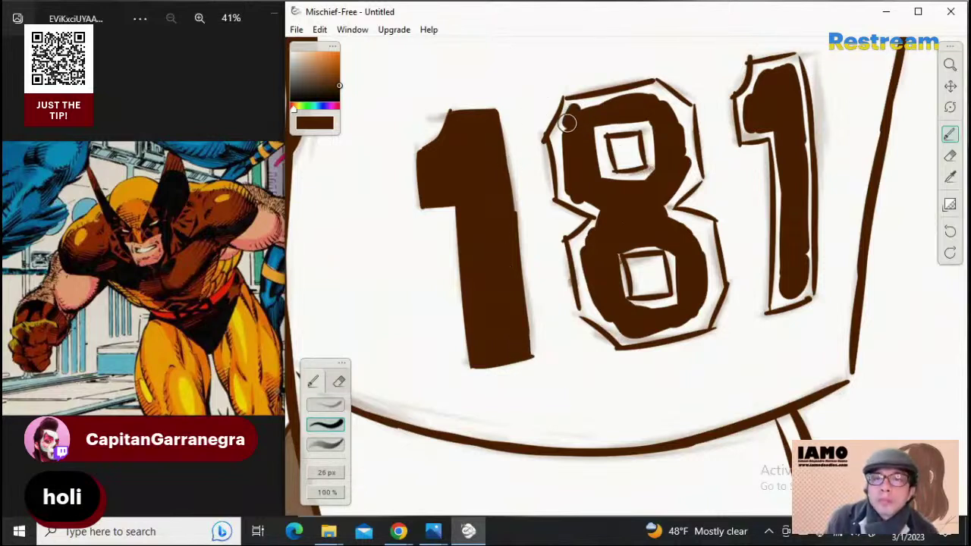
Fill both loops of the 8 with solid dark brown out to the outline and up to the lower square hole
mouse_move(567, 123)
left_mouse_down()
mouse_move(554, 139)
mouse_move(562, 193)
mouse_move(560, 182)
mouse_move(585, 207)
mouse_move(580, 173)
left_mouse_up()
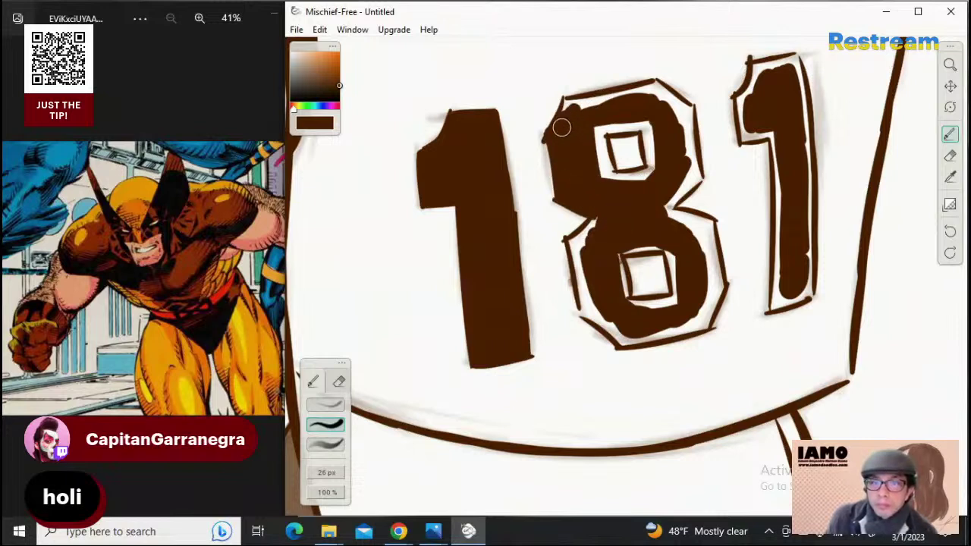
mouse_move(561, 127)
left_mouse_down()
mouse_move(569, 101)
mouse_move(657, 86)
mouse_move(690, 112)
mouse_move(685, 154)
mouse_move(639, 136)
mouse_move(650, 123)
mouse_move(678, 131)
mouse_move(680, 162)
mouse_move(690, 124)
mouse_move(700, 177)
mouse_move(633, 226)
mouse_move(695, 231)
mouse_move(659, 216)
mouse_move(698, 224)
mouse_move(671, 214)
mouse_move(703, 230)
mouse_move(711, 222)
mouse_move(709, 273)
mouse_move(686, 222)
mouse_move(712, 246)
mouse_move(716, 283)
mouse_move(671, 240)
mouse_move(675, 296)
left_mouse_up()
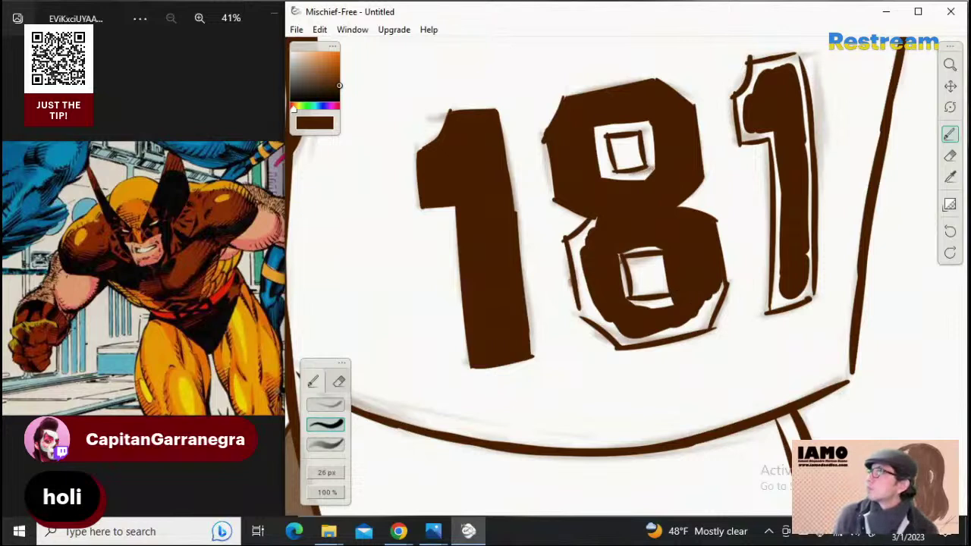
left_click_drag(614, 249, 655, 246)
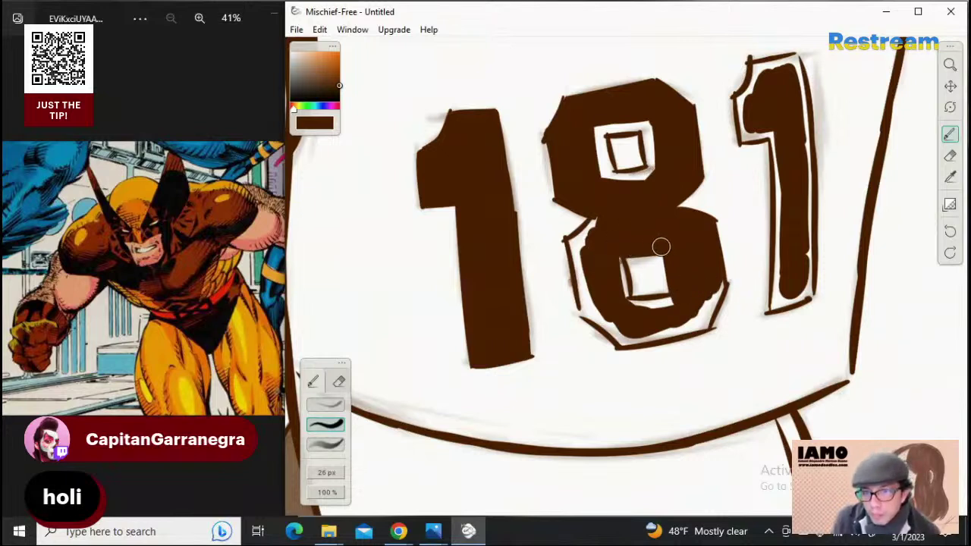
mouse_move(612, 212)
left_mouse_down()
mouse_move(573, 243)
mouse_move(580, 261)
mouse_move(578, 242)
mouse_move(589, 243)
mouse_move(577, 259)
mouse_move(577, 247)
mouse_move(582, 290)
mouse_move(575, 249)
mouse_move(584, 313)
mouse_move(605, 325)
mouse_move(592, 303)
mouse_move(621, 330)
mouse_move(663, 334)
mouse_move(613, 289)
mouse_move(624, 325)
mouse_move(617, 247)
mouse_move(621, 270)
left_mouse_up()
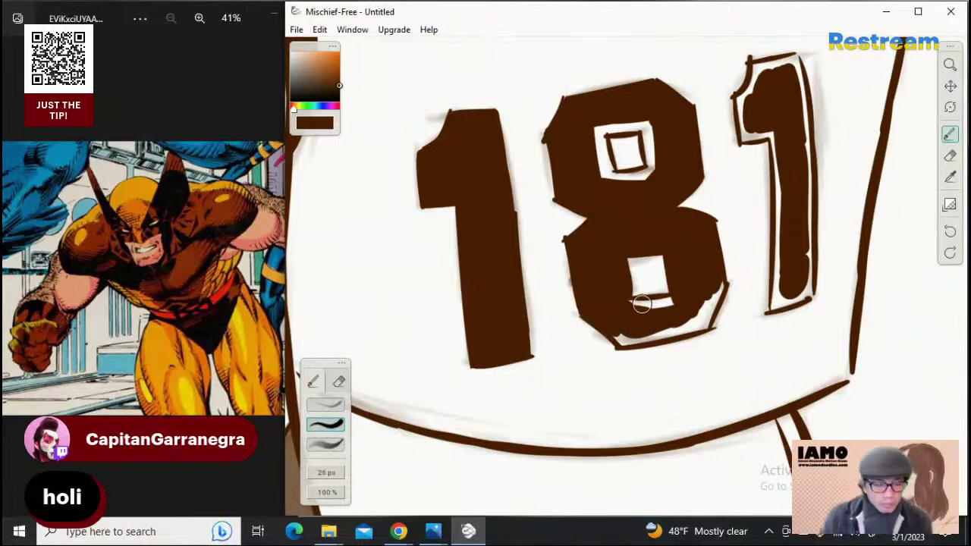
key("ctrl+z")
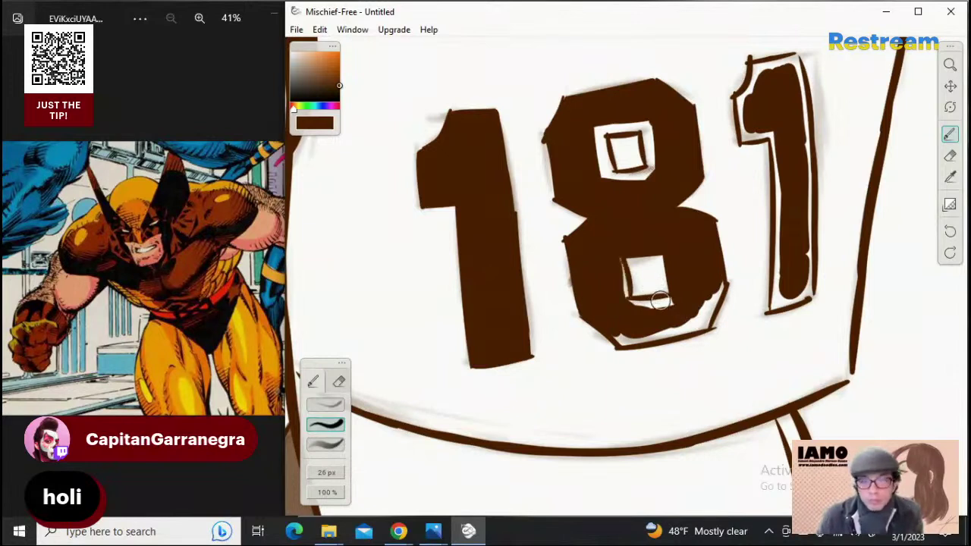
mouse_move(622, 255)
left_mouse_down()
mouse_move(626, 307)
mouse_move(617, 264)
left_mouse_up()
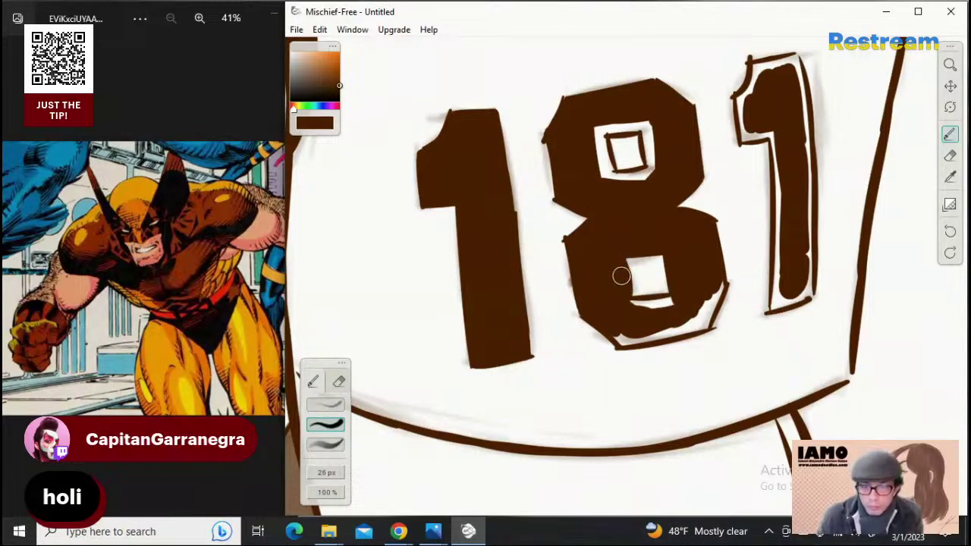
mouse_move(672, 312)
left_mouse_down()
mouse_move(637, 306)
mouse_move(684, 302)
left_mouse_up()
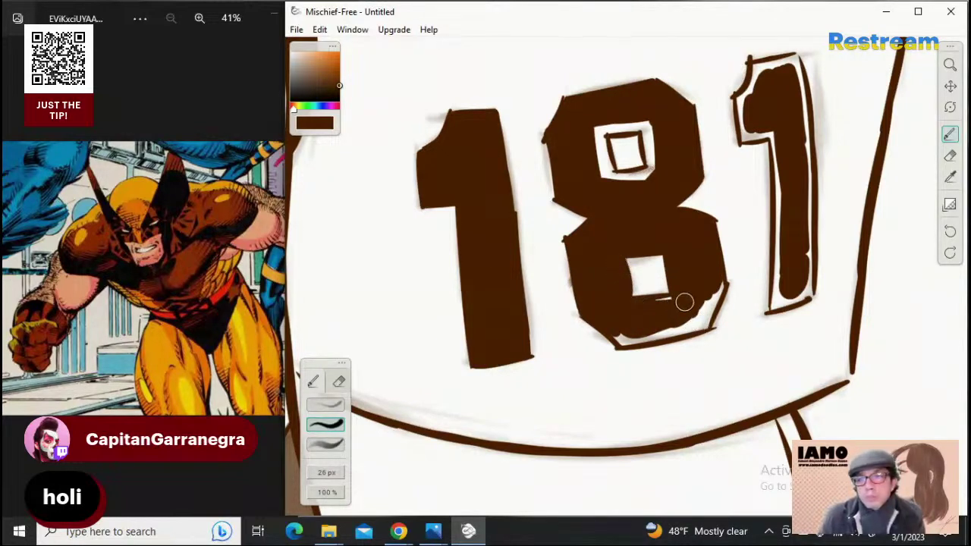
mouse_move(627, 331)
left_mouse_down()
mouse_move(618, 336)
mouse_move(680, 331)
mouse_move(705, 288)
mouse_move(691, 327)
mouse_move(705, 321)
mouse_move(720, 286)
mouse_move(714, 303)
left_mouse_up()
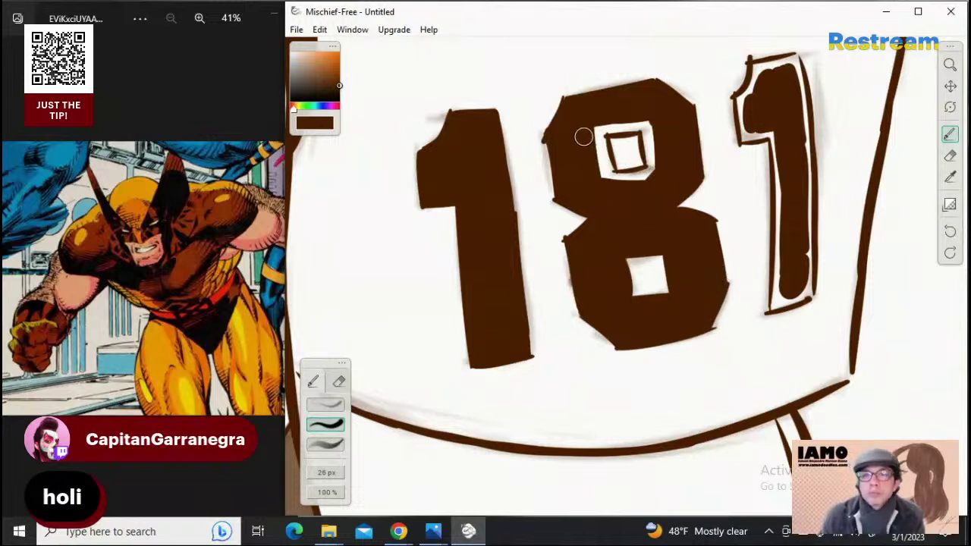
Close the white gap around the 8's upper square hole with dark brown, keeping only the small inner square white
mouse_move(592, 135)
left_mouse_down()
mouse_move(599, 177)
mouse_move(602, 145)
mouse_move(611, 182)
mouse_move(606, 168)
mouse_move(624, 184)
mouse_move(669, 167)
left_mouse_up()
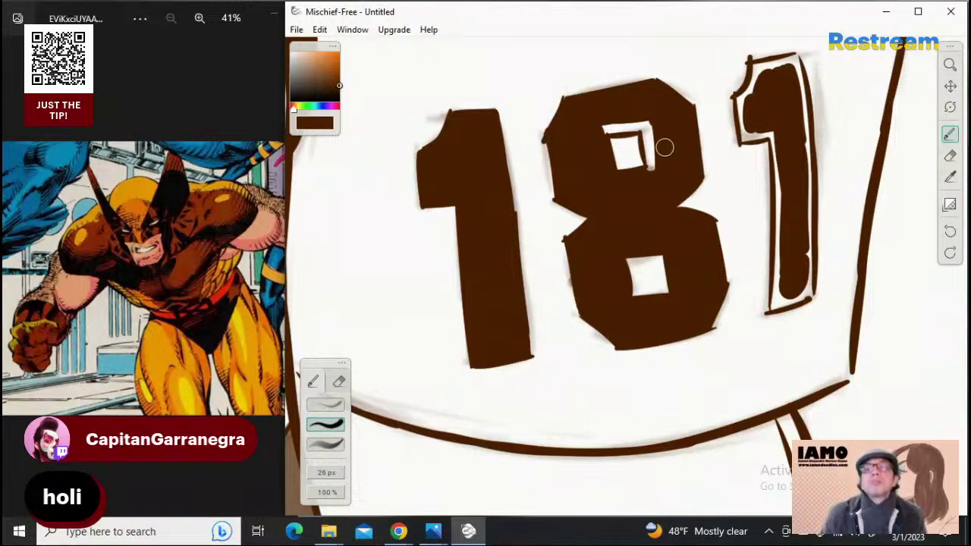
left_click_drag(658, 123, 657, 167)
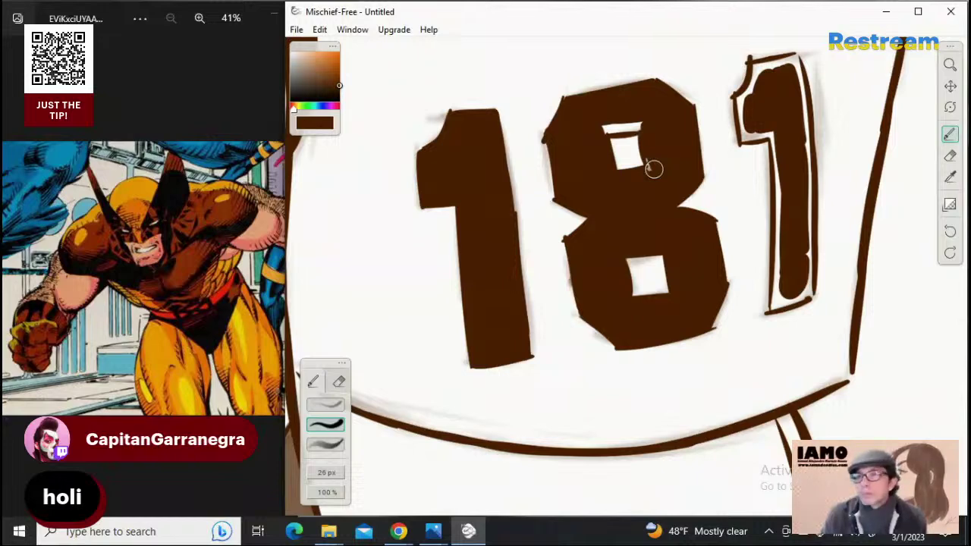
left_click_drag(610, 129, 641, 128)
Fill the last 1 of the jersey number with solid dark brown from its head to its base, out to the outline
left_click_drag(743, 99, 746, 135)
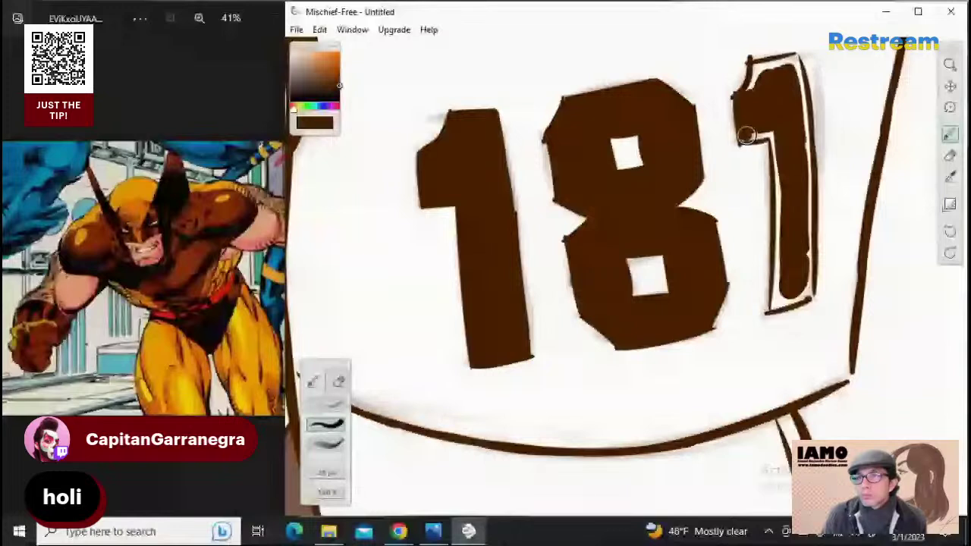
left_click_drag(746, 135, 805, 197)
mouse_move(777, 167)
left_mouse_down()
mouse_move(776, 145)
mouse_move(782, 226)
left_mouse_up()
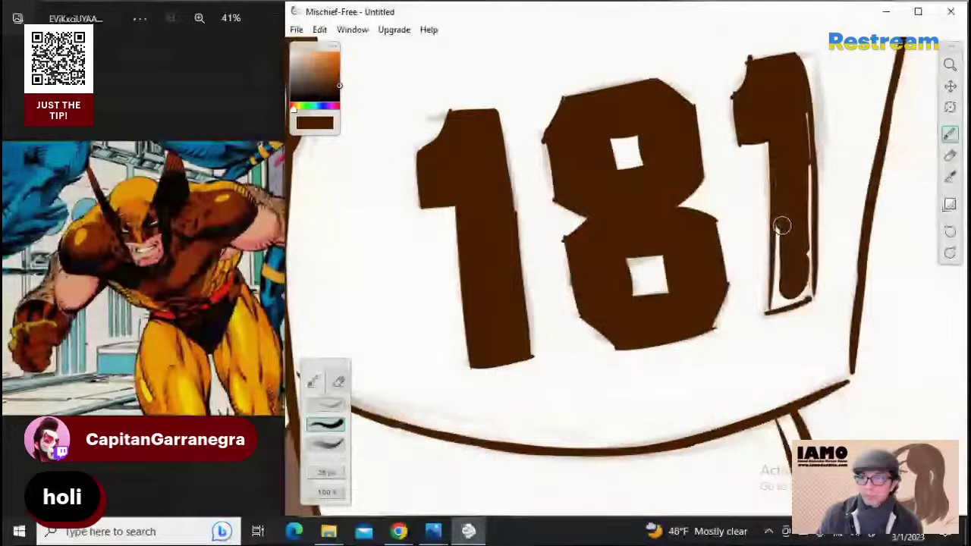
left_click_drag(781, 225, 792, 274)
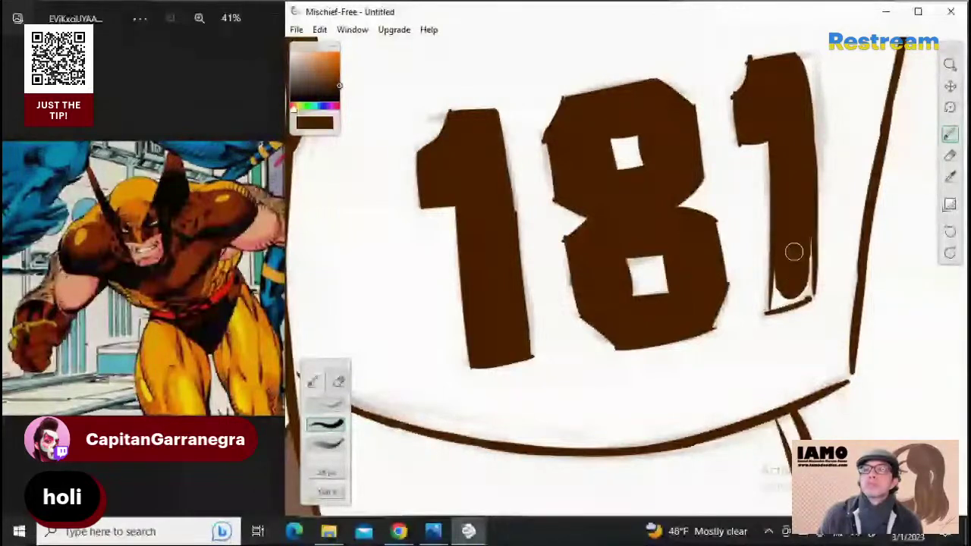
mouse_move(803, 244)
left_mouse_down()
mouse_move(804, 290)
mouse_move(777, 300)
mouse_move(805, 302)
mouse_move(797, 268)
left_mouse_up()
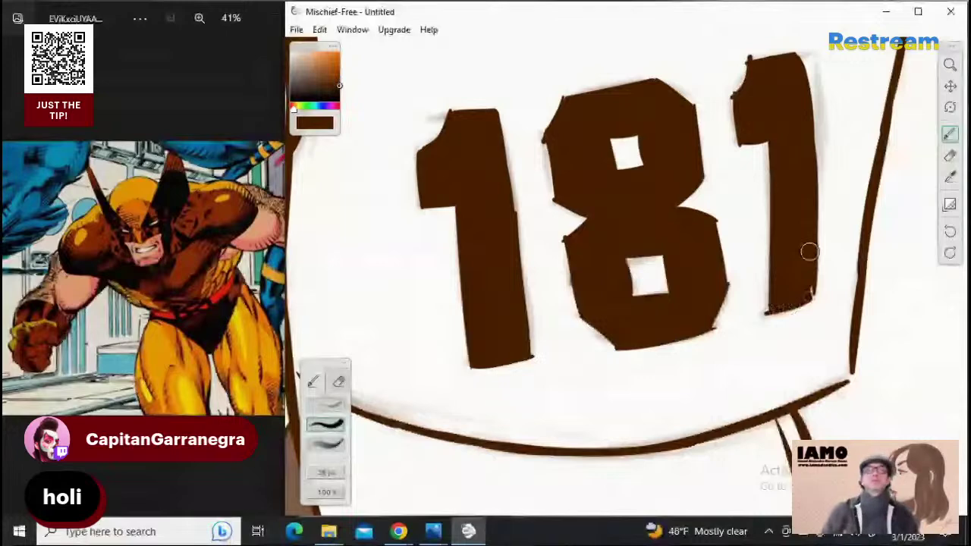
scroll(809, 252, "down", 5)
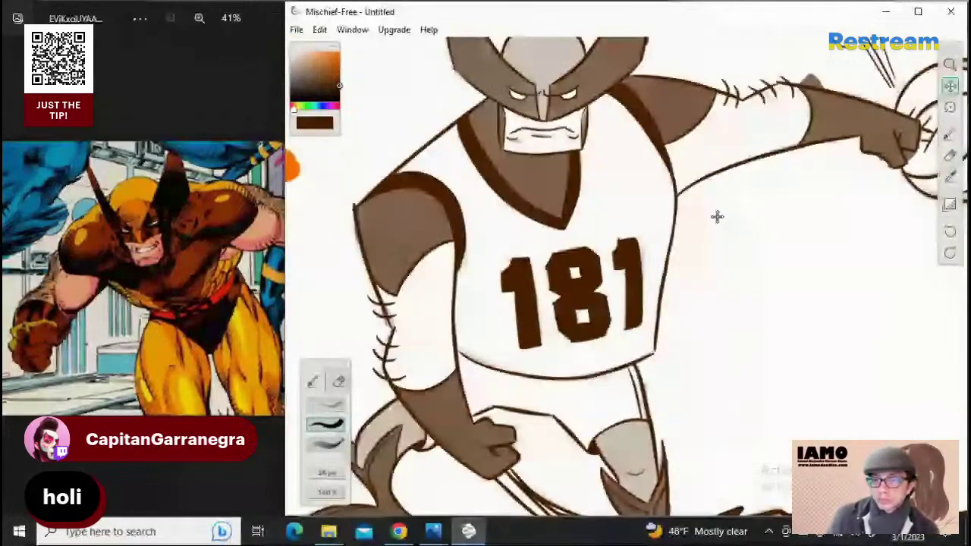
scroll(846, 144, "down", 4)
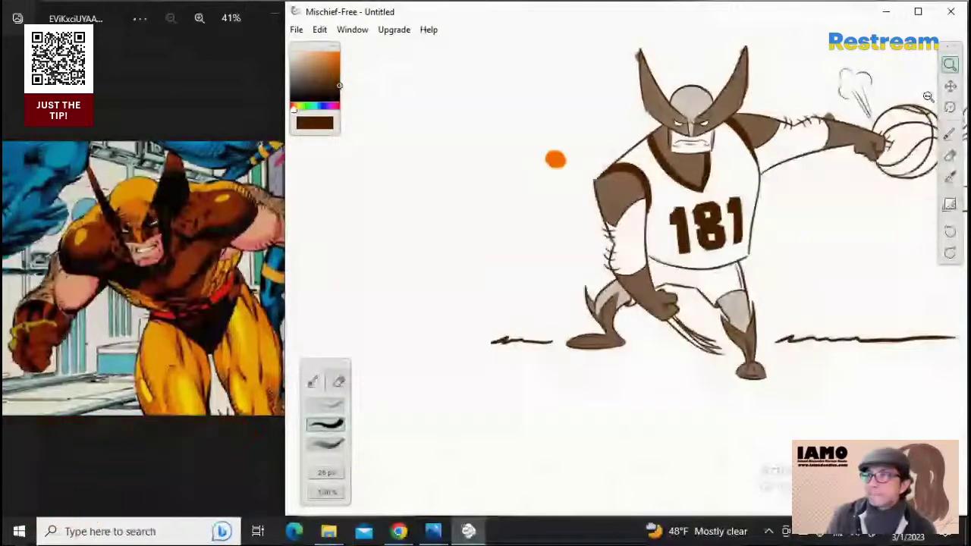
left_click_drag(928, 97, 947, 345)
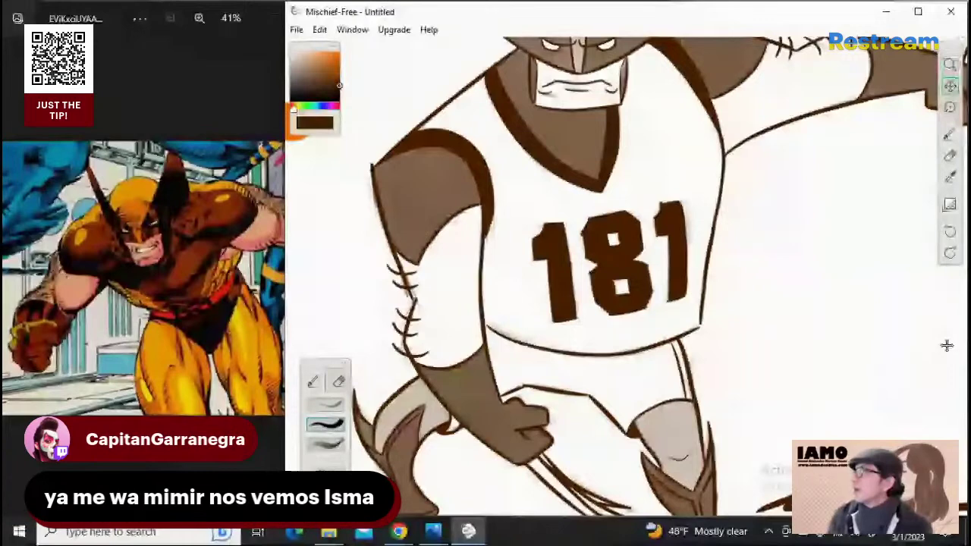
key("alt+Tab")
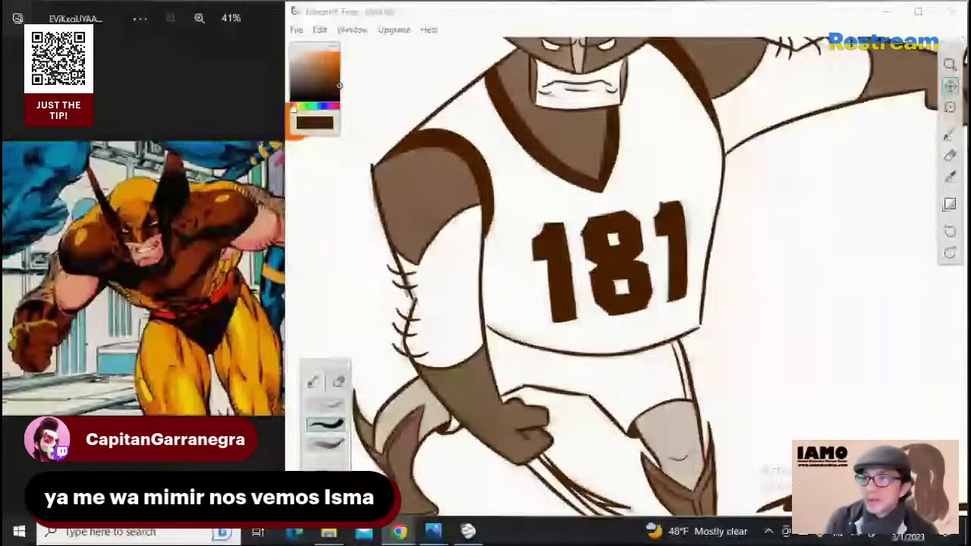
left_click(704, 226)
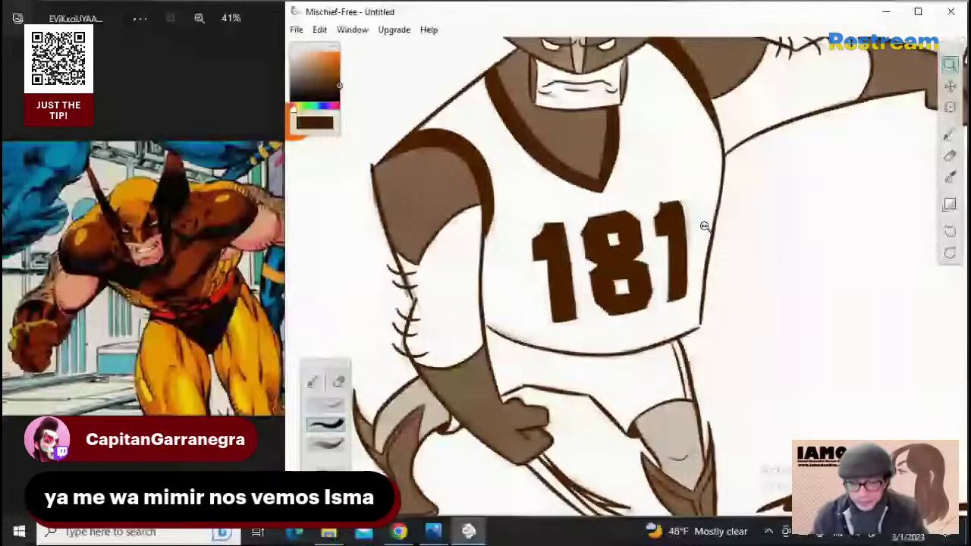
Fill the narrow side stripe of the shorts with solid dark brown, from the jersey hem down to the leg opening
left_click_drag(681, 408, 675, 318)
key("b")
left_click_drag(664, 251, 676, 256)
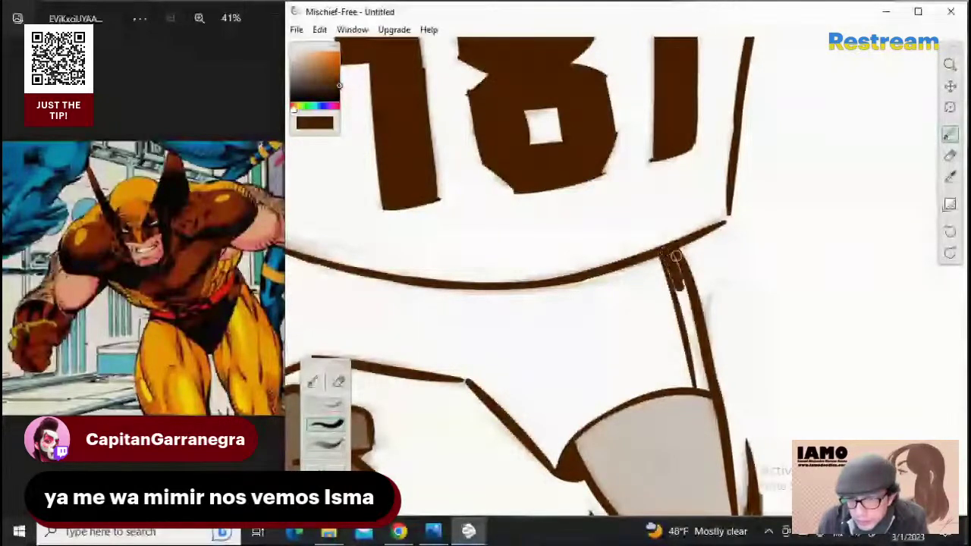
left_click_drag(675, 257, 710, 392)
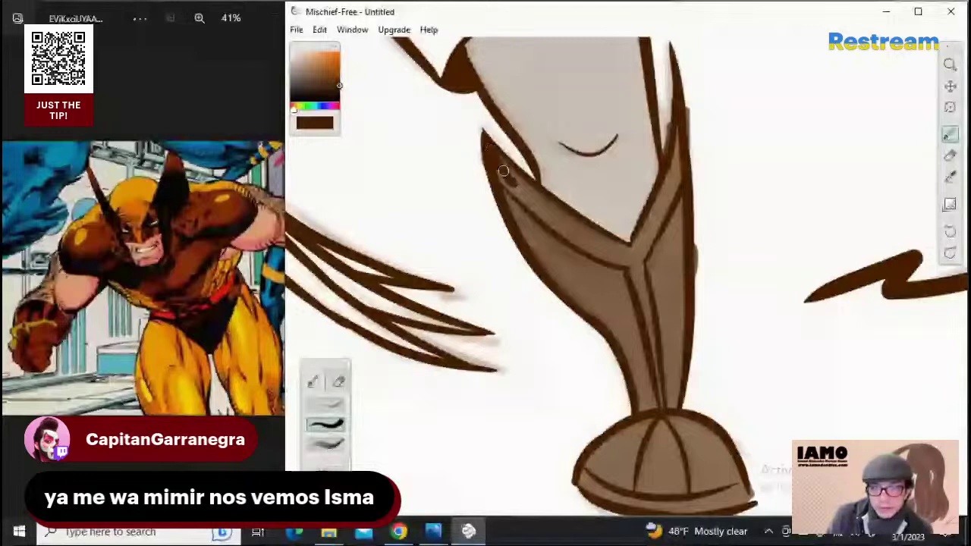
Fill the V-shaped cuff trim of the boot below the bent knee with solid dark brown on both sides
left_click_drag(503, 171, 629, 255)
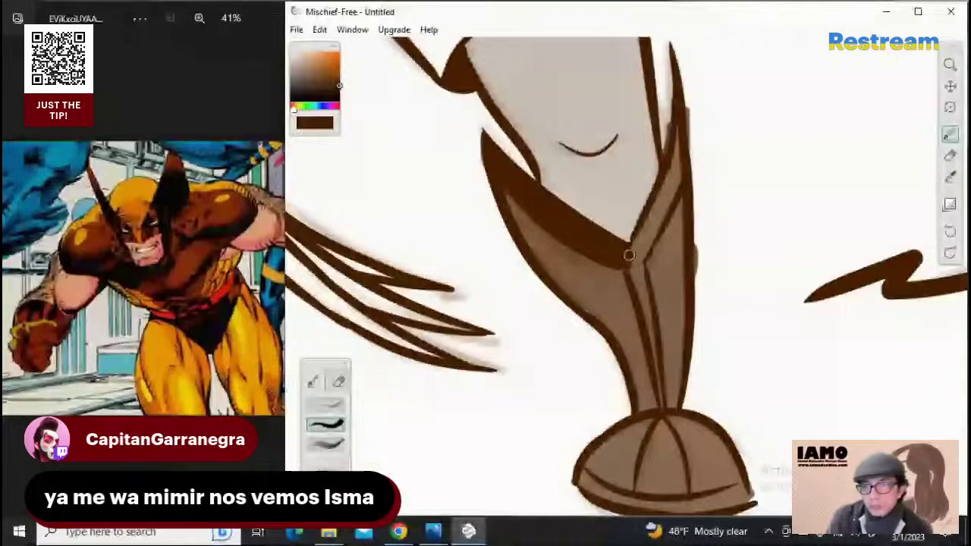
left_click_drag(630, 253, 671, 175)
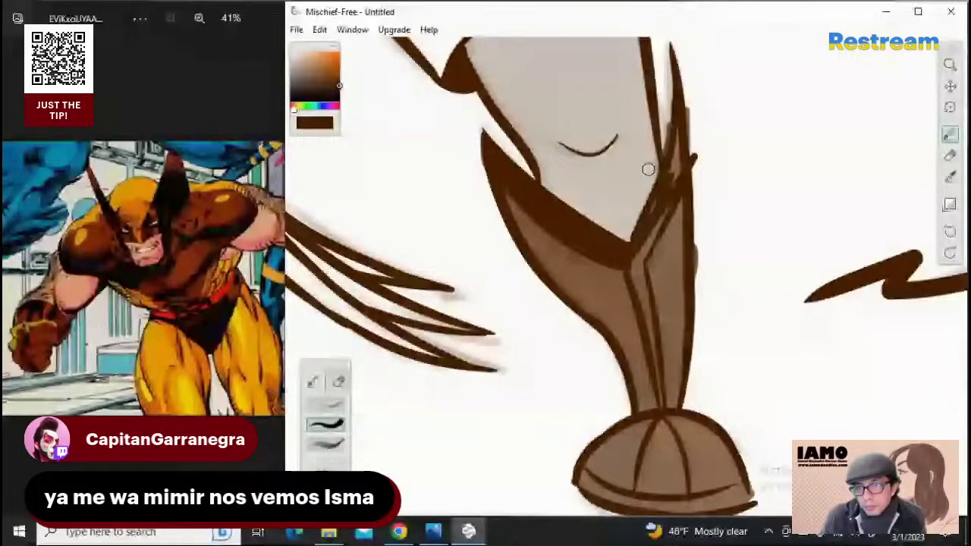
left_click_drag(675, 135, 648, 245)
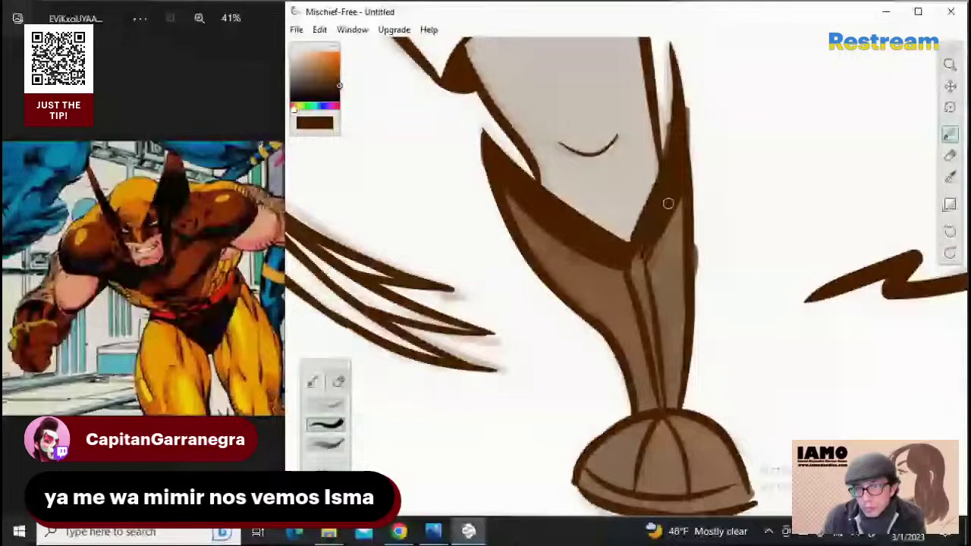
Fill the center strip of the front-facing boot's shin and the middle panel of its toe with solid dark brown
left_click_drag(635, 247, 649, 337)
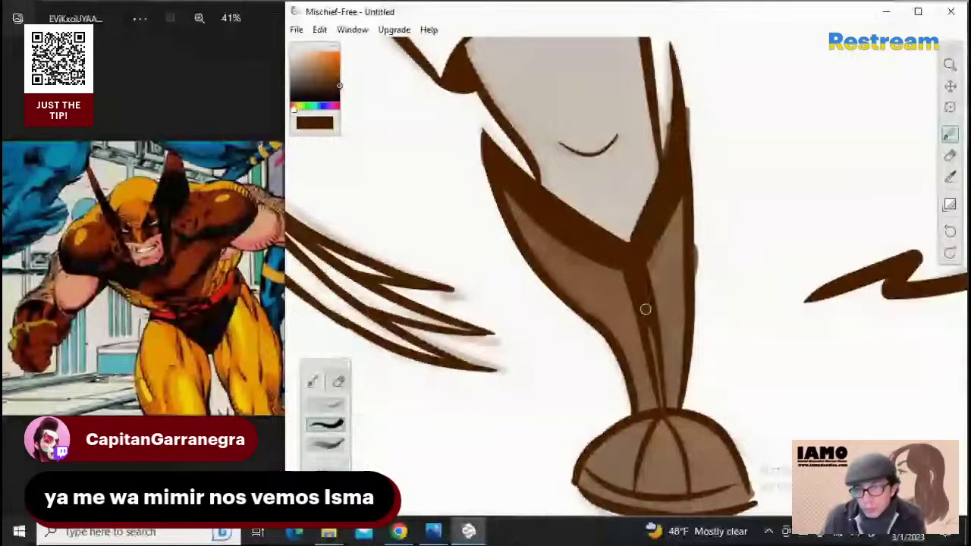
left_click_drag(645, 309, 664, 404)
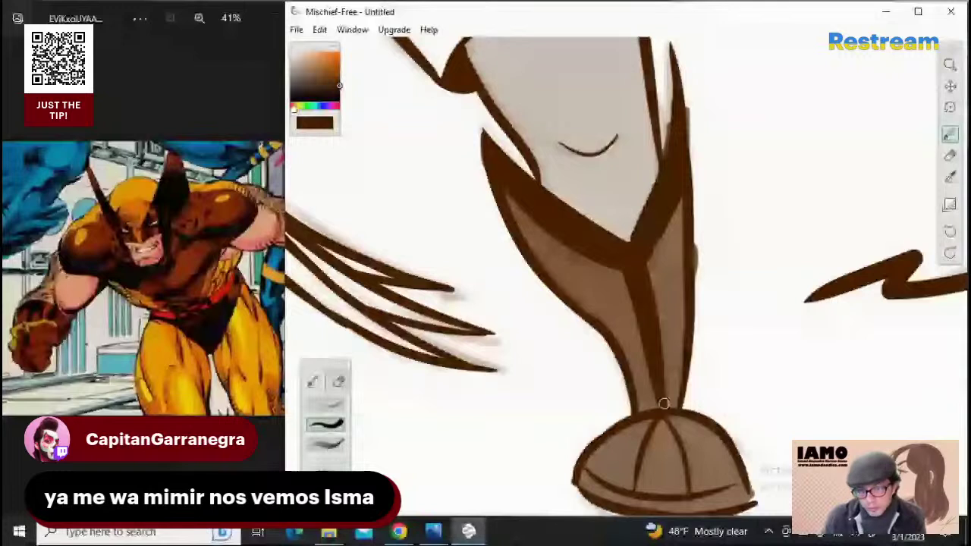
left_click_drag(663, 413, 650, 468)
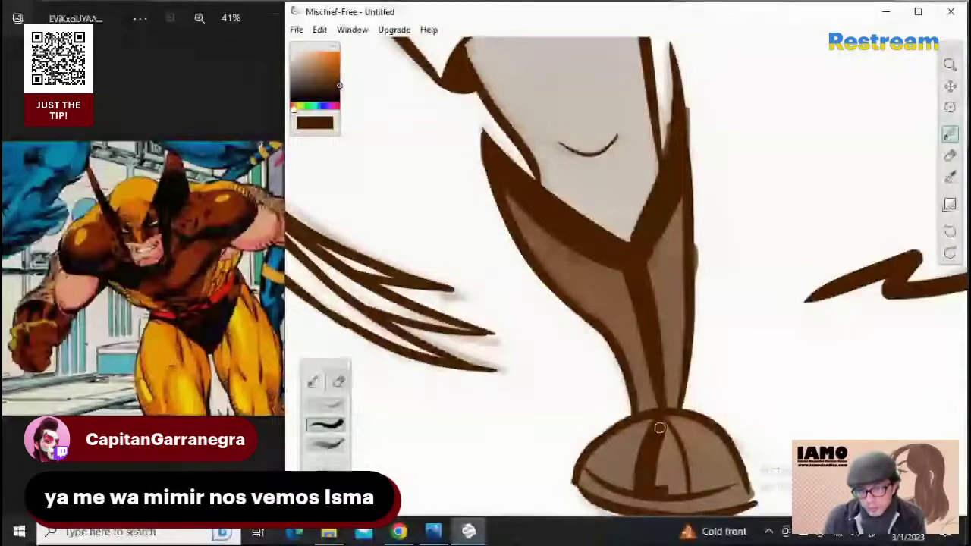
mouse_move(660, 428)
left_mouse_down()
mouse_move(664, 483)
mouse_move(675, 455)
left_mouse_up()
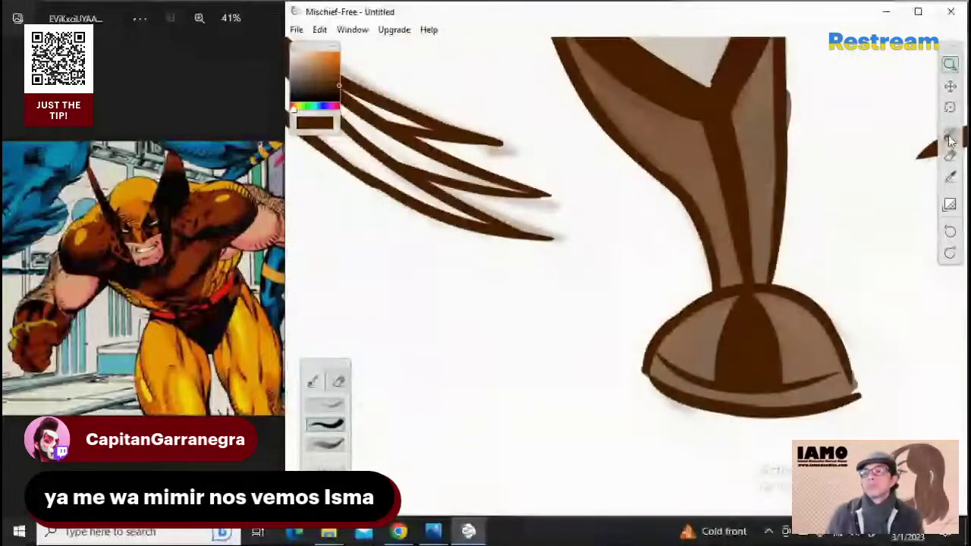
Fill the sole band of the front-facing boot with solid dark brown from one side of the toe to the other
left_click(950, 136)
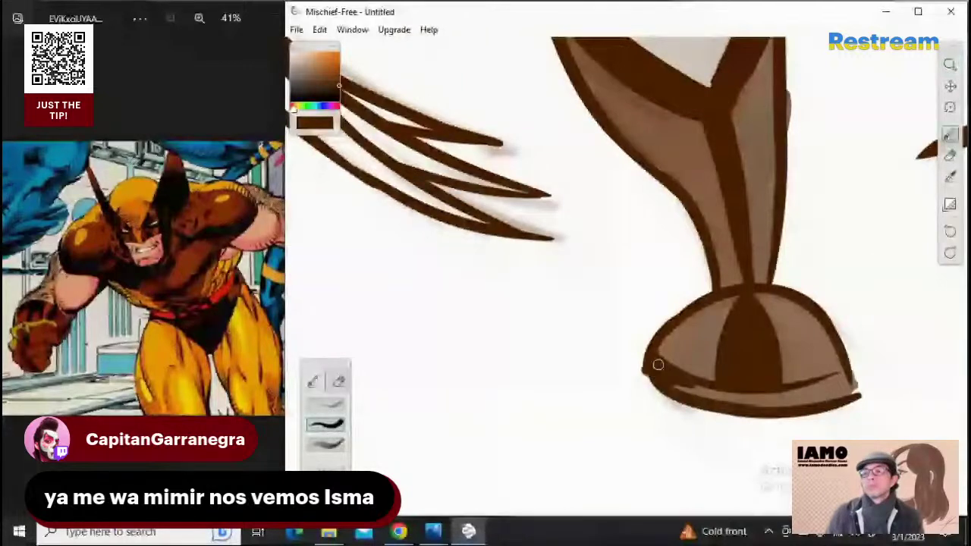
left_click_drag(658, 365, 716, 393)
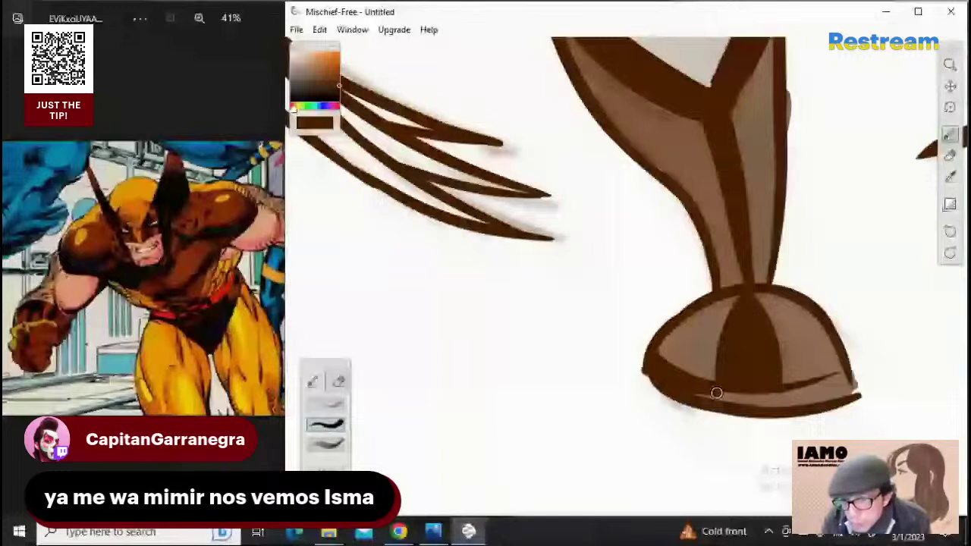
mouse_move(716, 393)
left_mouse_down()
mouse_move(808, 401)
mouse_move(833, 382)
mouse_move(844, 386)
left_mouse_up()
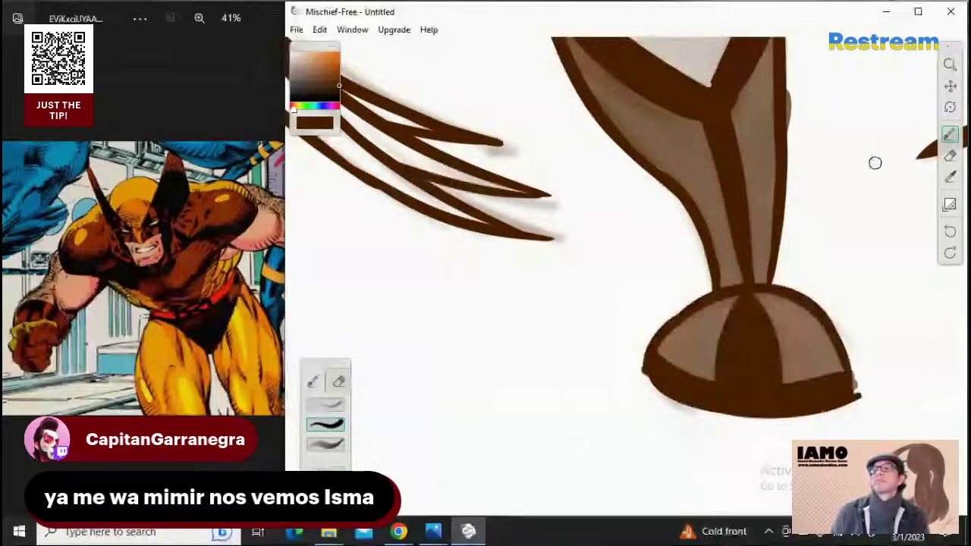
Fill the side-view boot's upper edge band and toe tip with solid dark brown, continuing along its sole toward the heel
left_click_drag(780, 211, 374, 167)
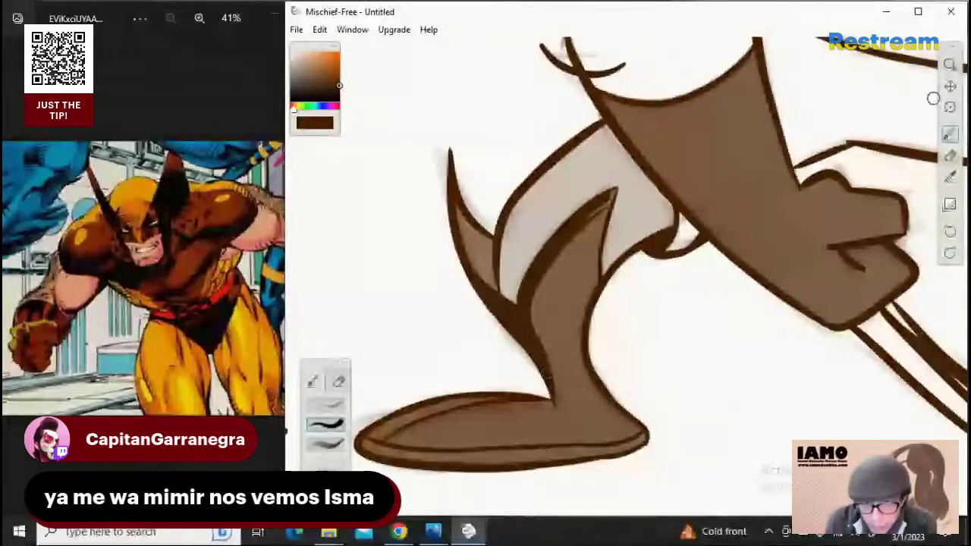
left_click(950, 65)
left_click_drag(586, 215, 726, 186)
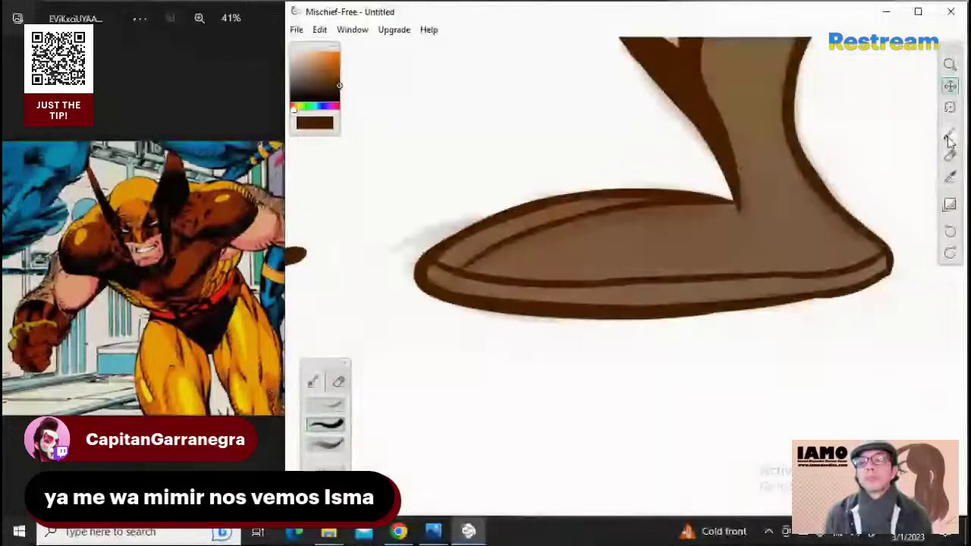
left_click(949, 137)
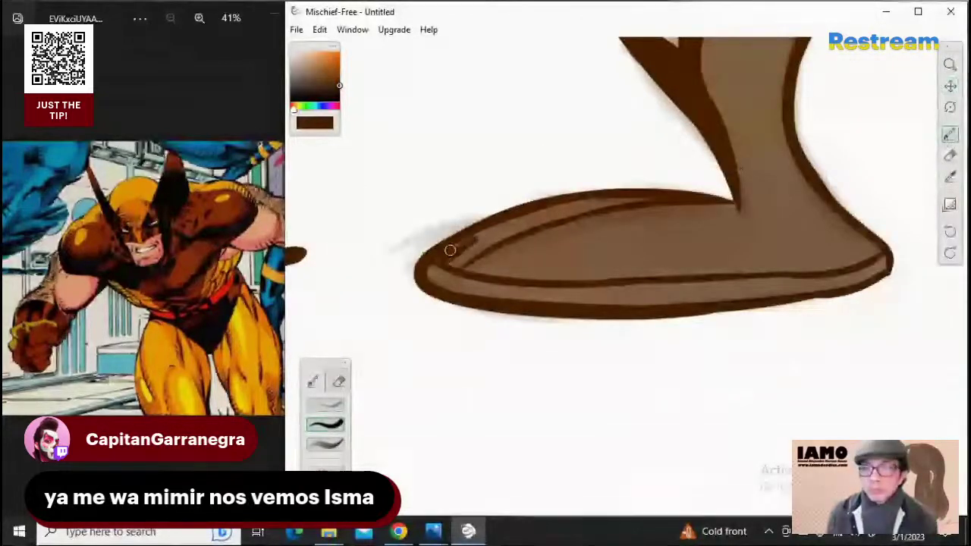
mouse_move(450, 250)
left_mouse_down()
mouse_move(456, 258)
mouse_move(479, 247)
mouse_move(474, 255)
mouse_move(491, 230)
mouse_move(504, 235)
left_mouse_up()
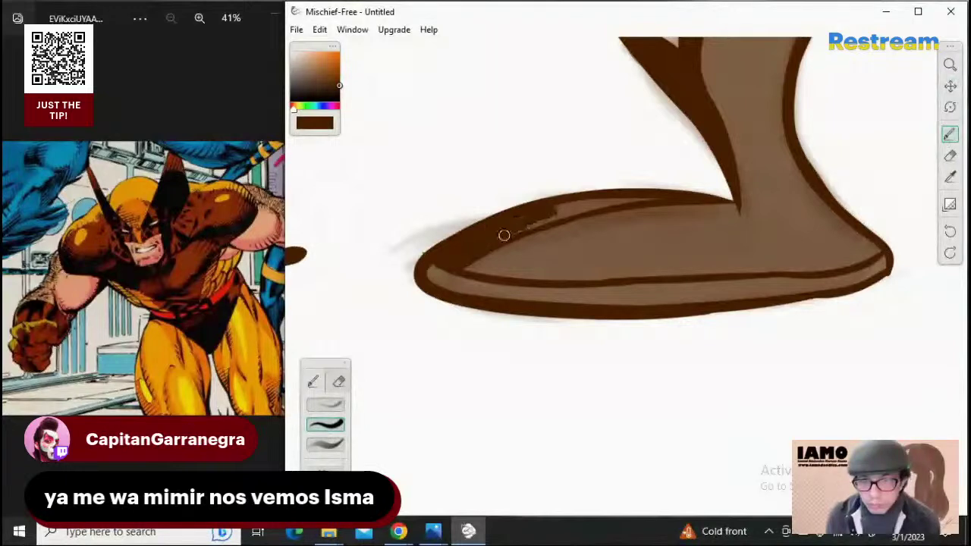
left_click_drag(503, 235, 436, 265)
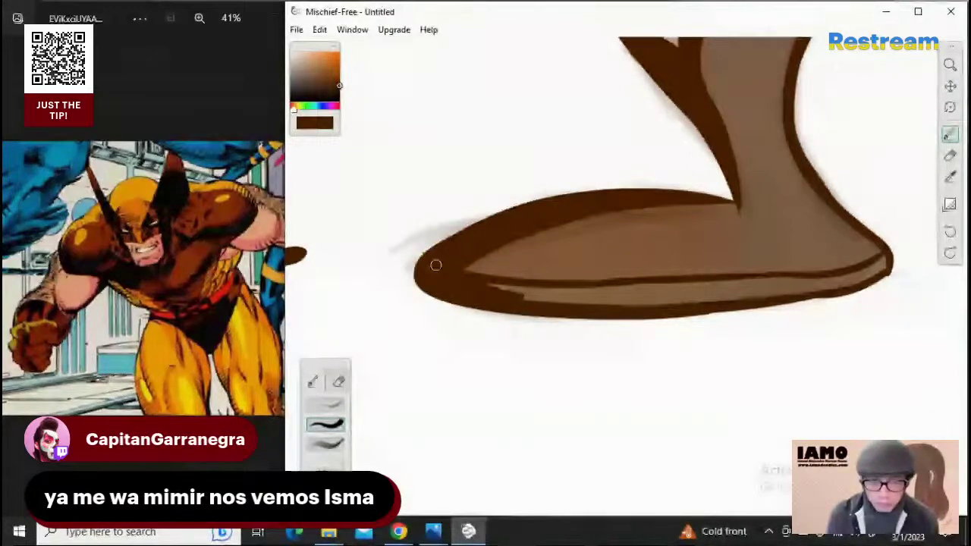
mouse_move(543, 297)
left_mouse_down()
mouse_move(485, 292)
mouse_move(707, 298)
mouse_move(594, 293)
mouse_move(652, 293)
left_mouse_up()
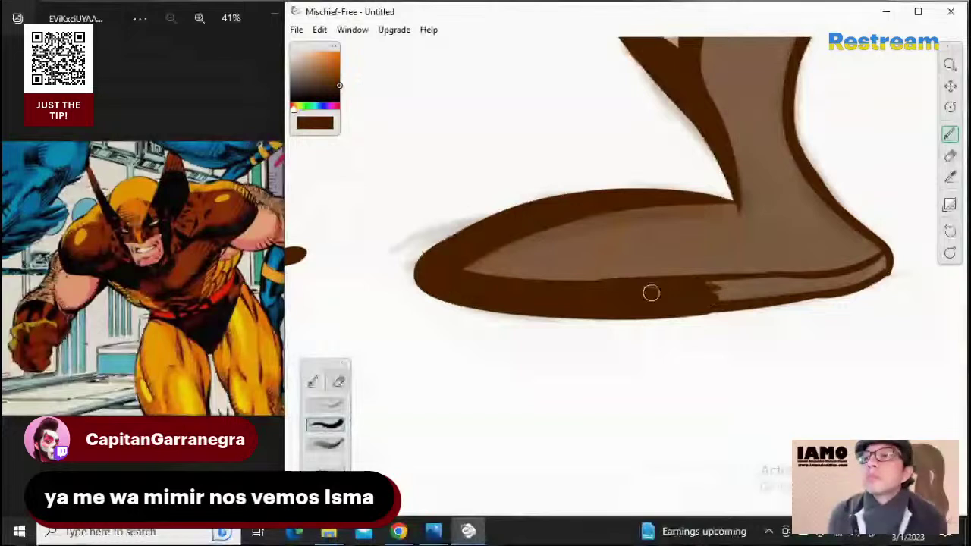
Try soft translucent brown shadow strokes on the neck beside and beneath the jaw, undoing the attempts
left_click(950, 65)
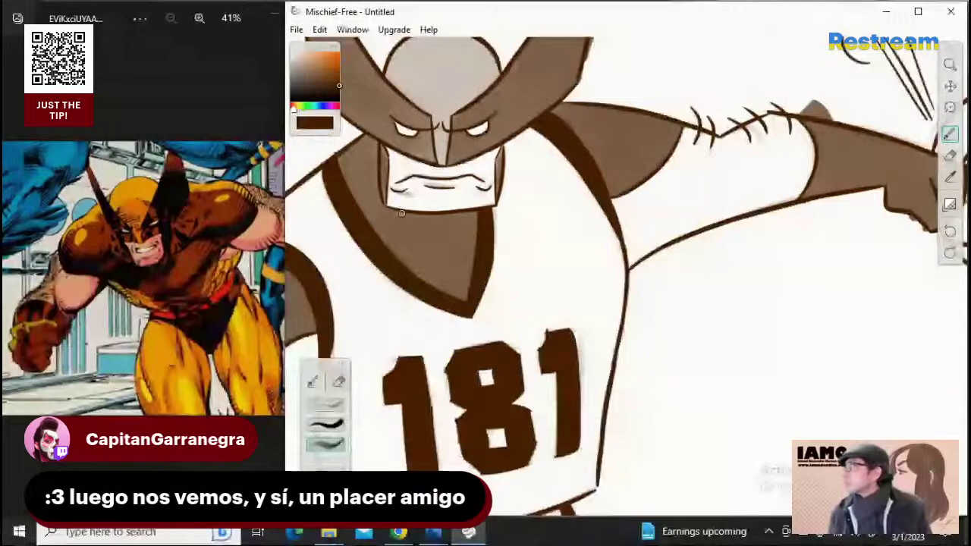
key("alt+Tab")
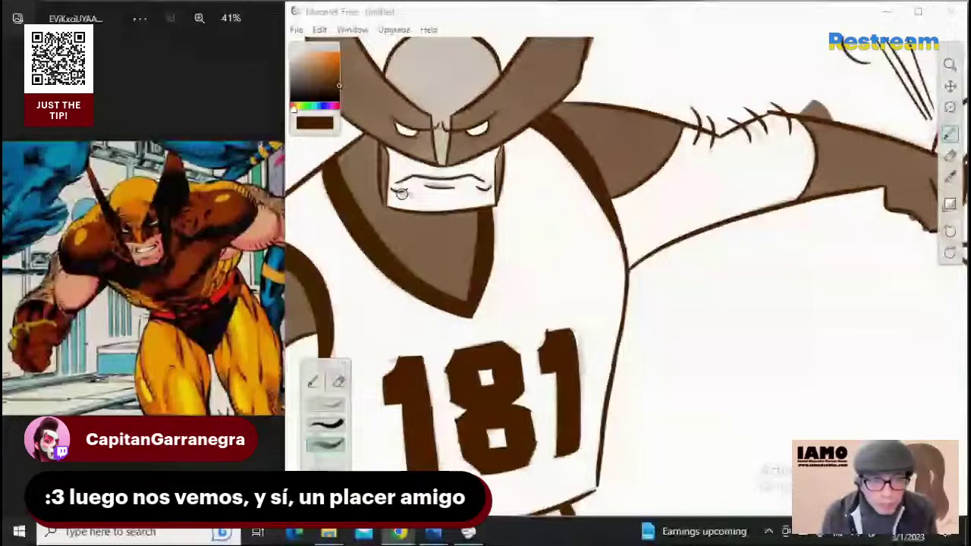
left_click_drag(393, 211, 484, 211)
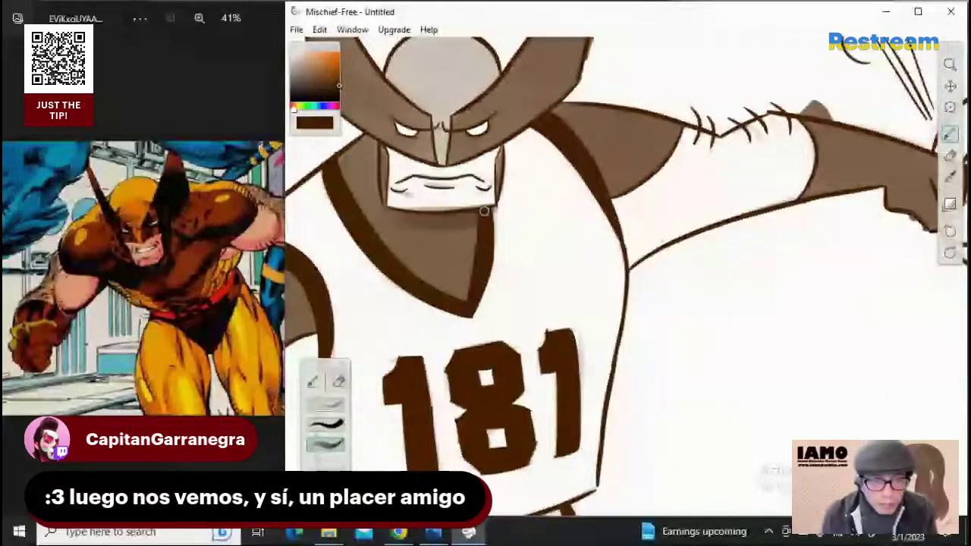
left_click_drag(383, 211, 498, 208)
key("ctrl+z")
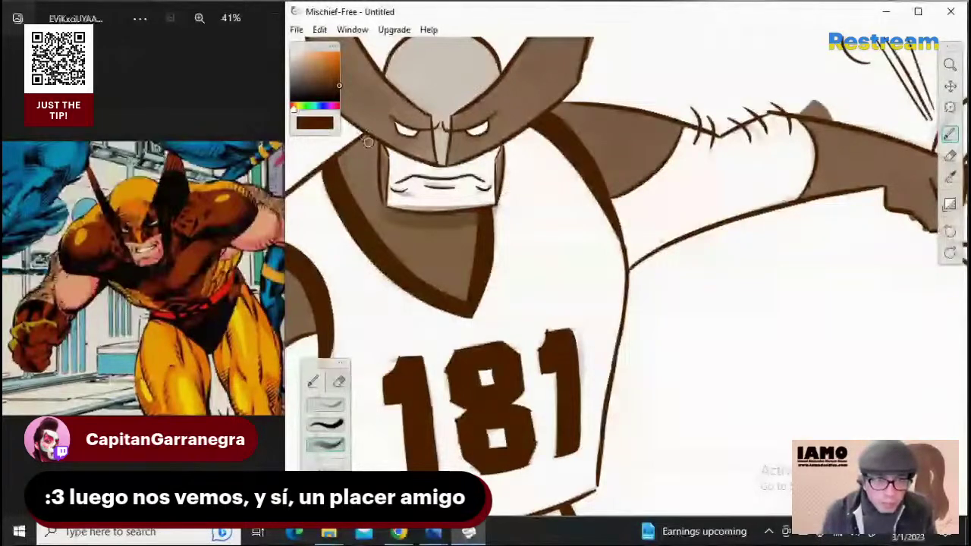
left_click_drag(369, 141, 381, 210)
key("ctrl+z")
left_click_drag(371, 152, 378, 219)
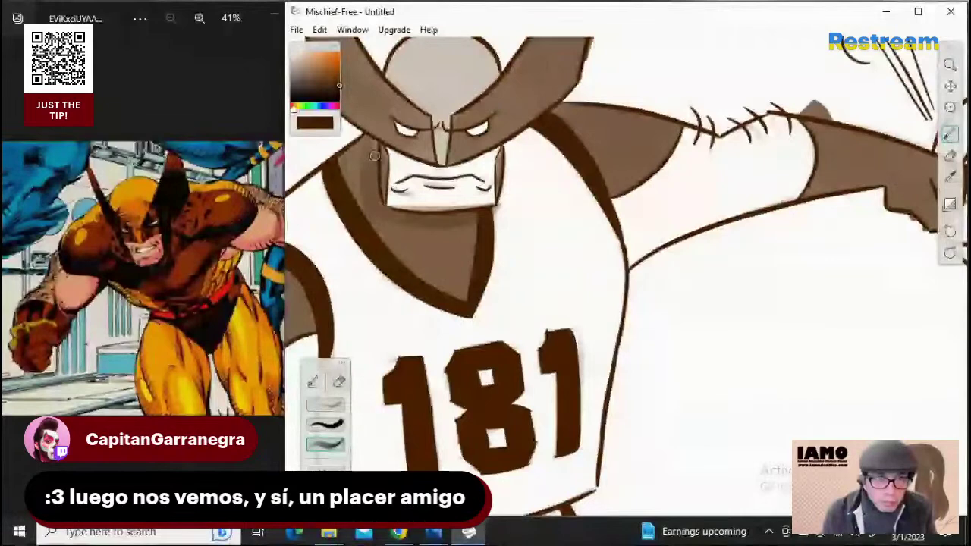
key("ctrl+z")
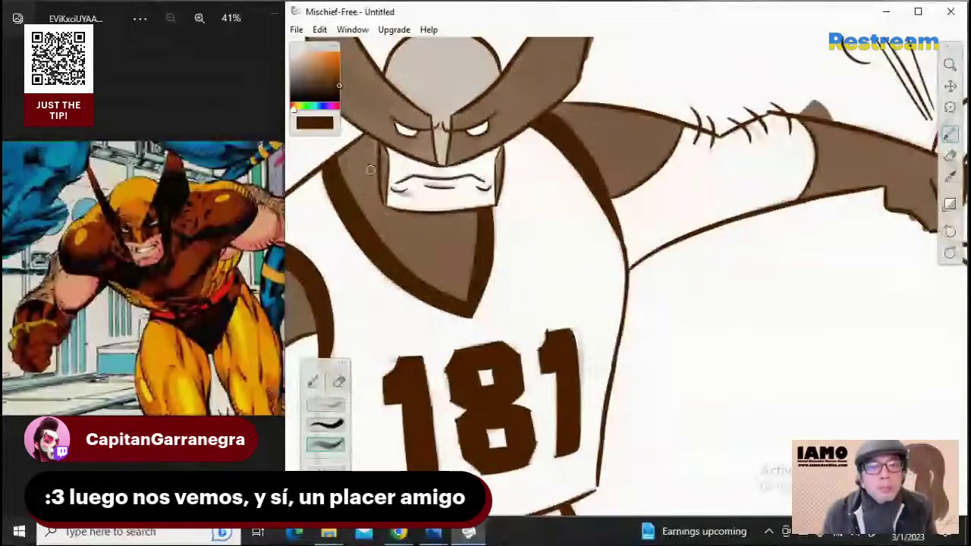
left_click_drag(374, 155, 383, 215)
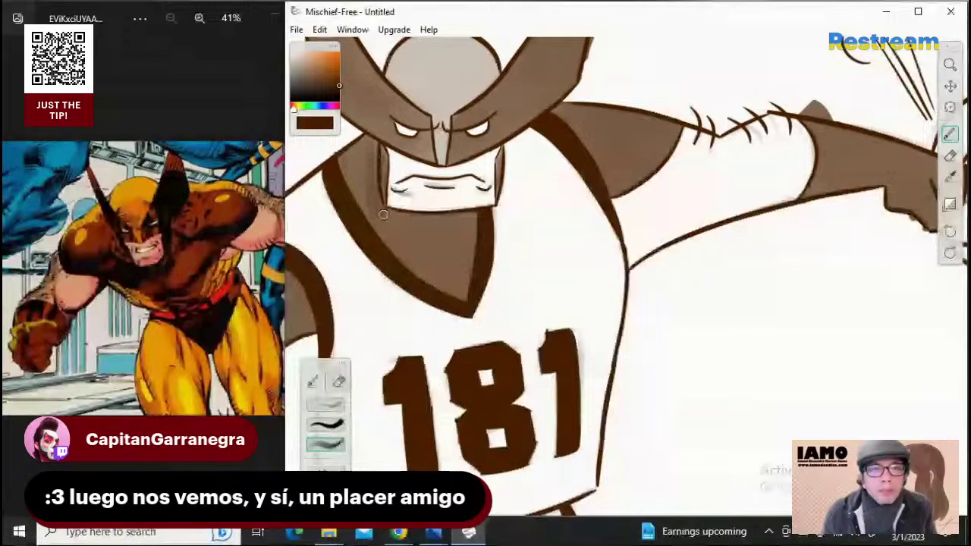
key("ctrl+z")
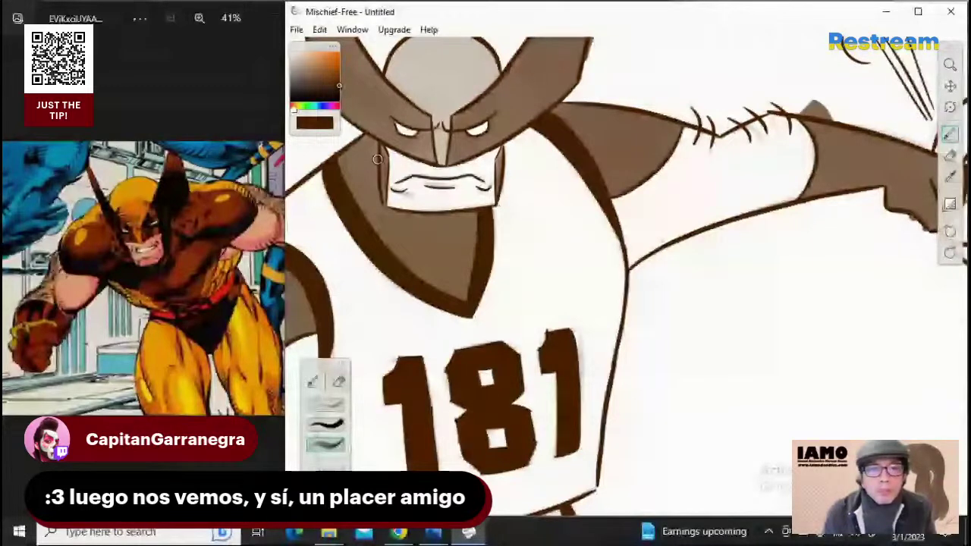
left_click_drag(377, 159, 493, 239)
key("ctrl+z")
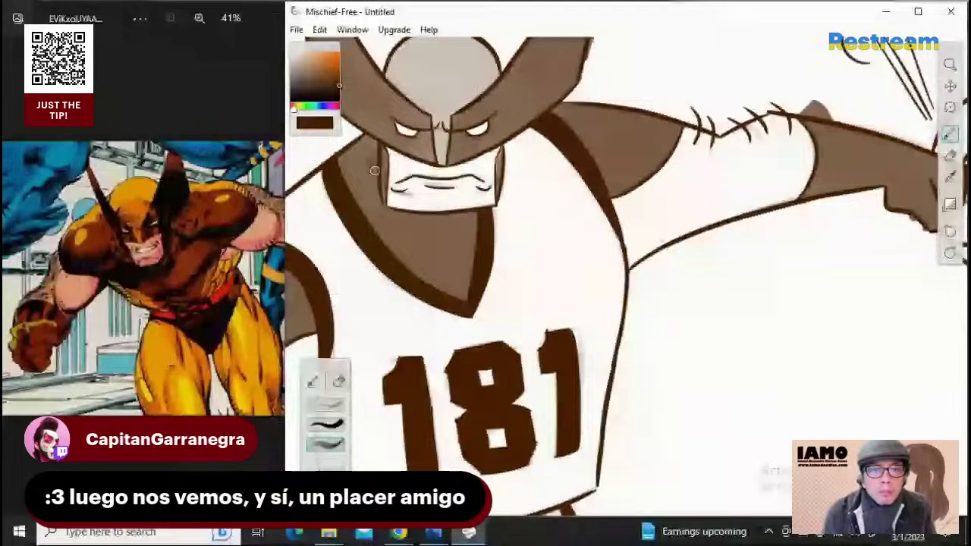
Shade the neck beside and beneath the jaw with a soft translucent brown shadow, following the chin's square outline
left_click_drag(374, 171, 371, 162)
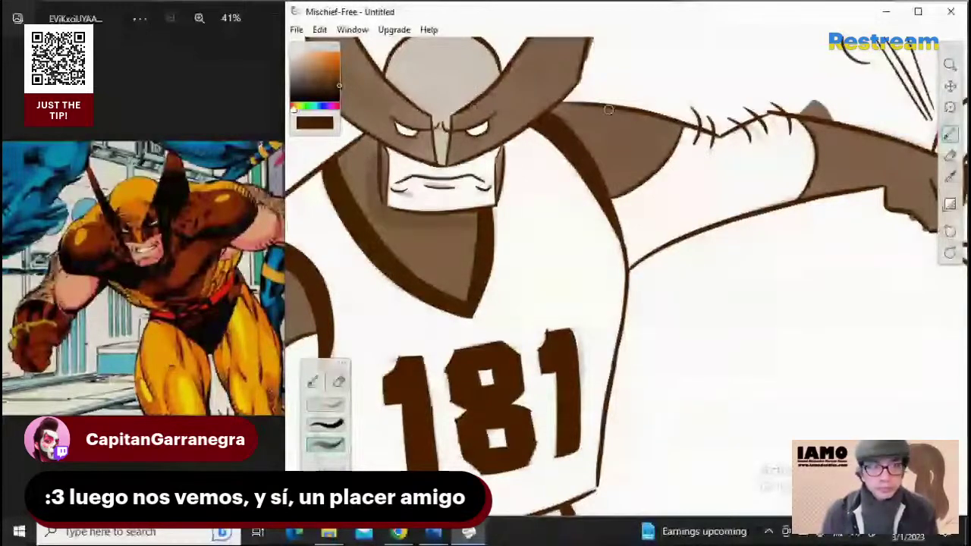
left_click_drag(951, 65, 954, 88)
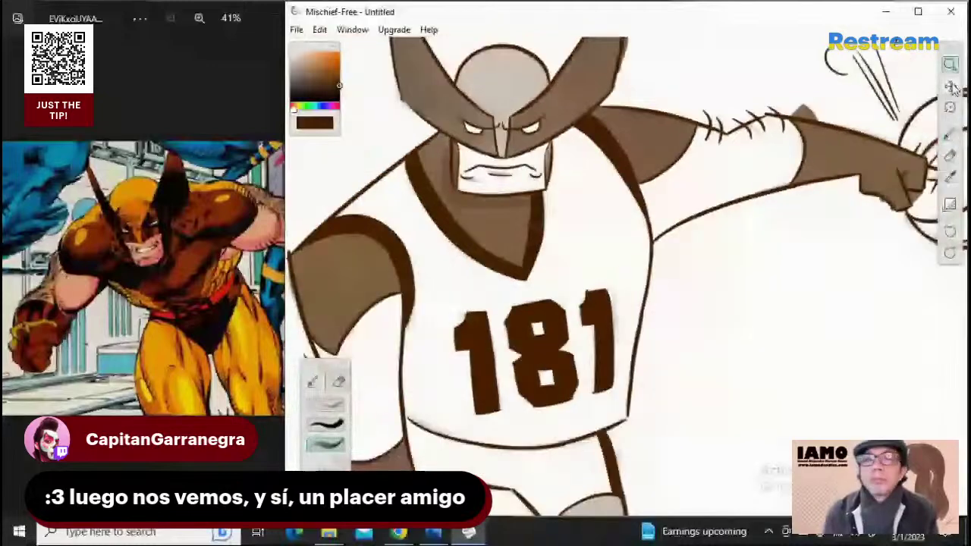
left_click(953, 89)
left_click_drag(683, 149, 694, 237)
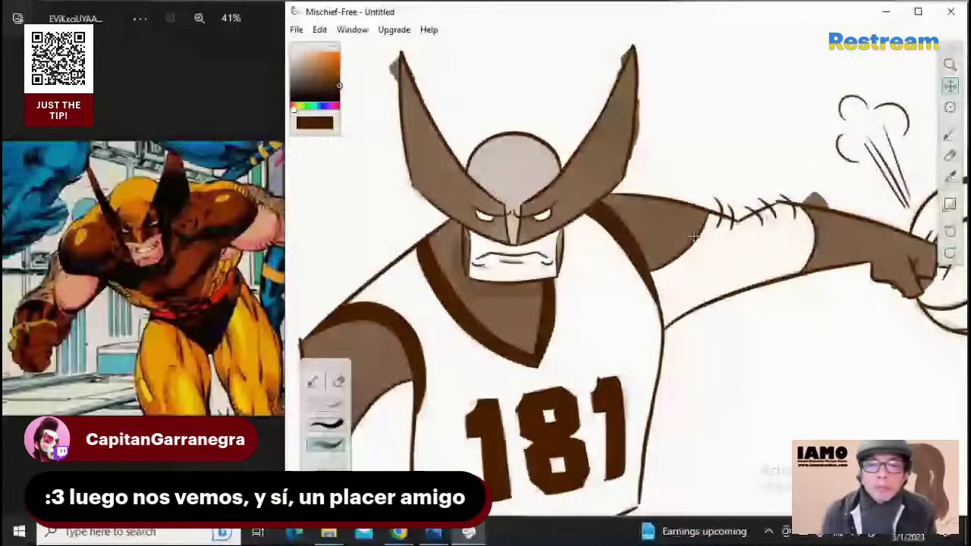
scroll(428, 277, "up", 3)
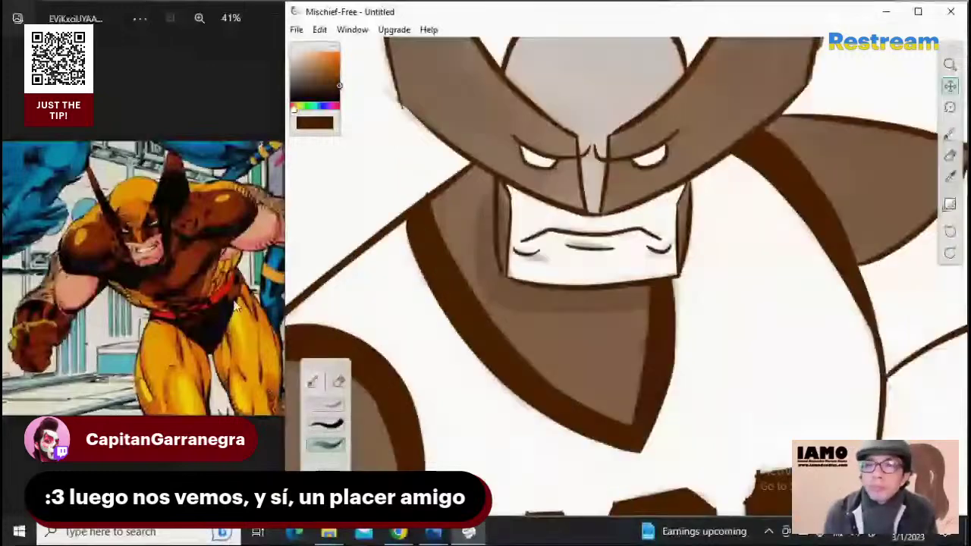
key("b")
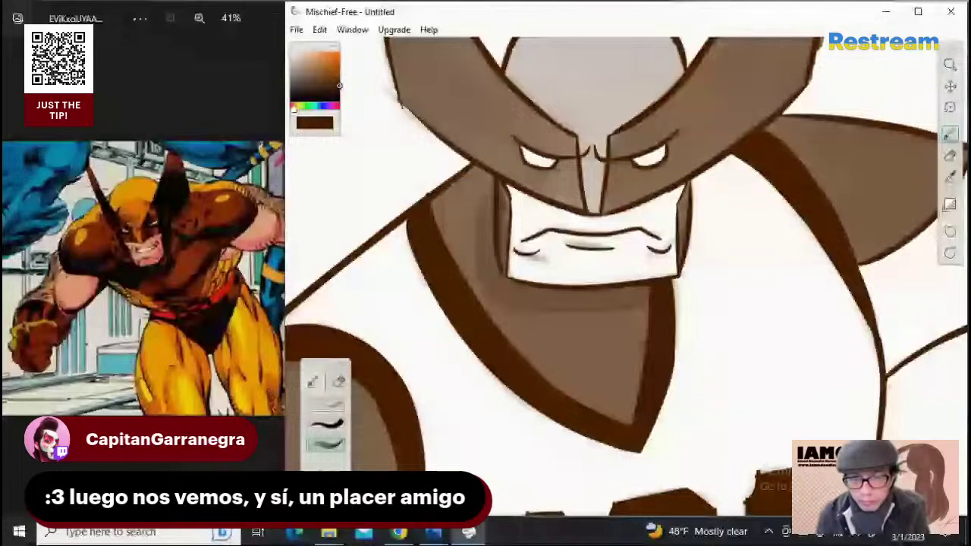
left_click_drag(502, 190, 506, 272)
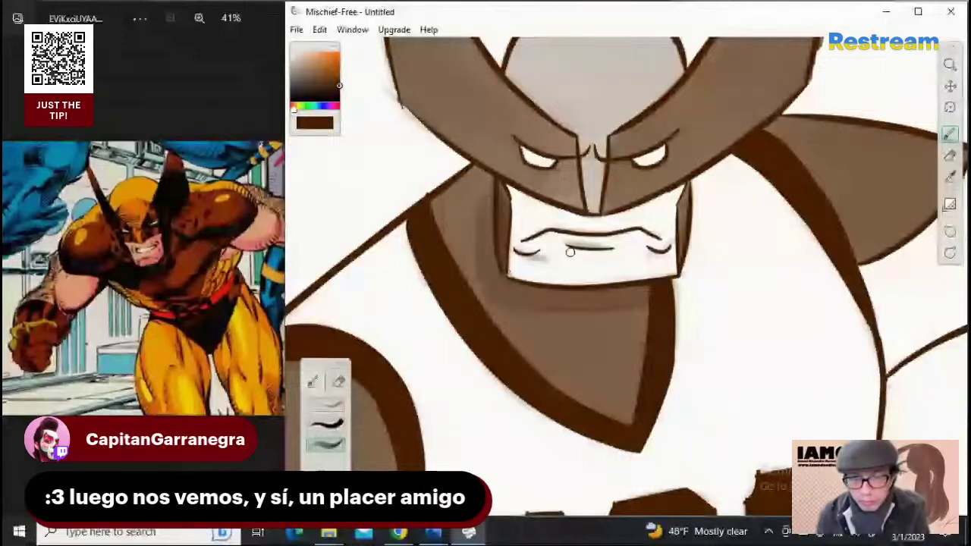
Try a soft brown shadow stroke beneath the lower lip line and undo it
left_click_drag(567, 250, 620, 252)
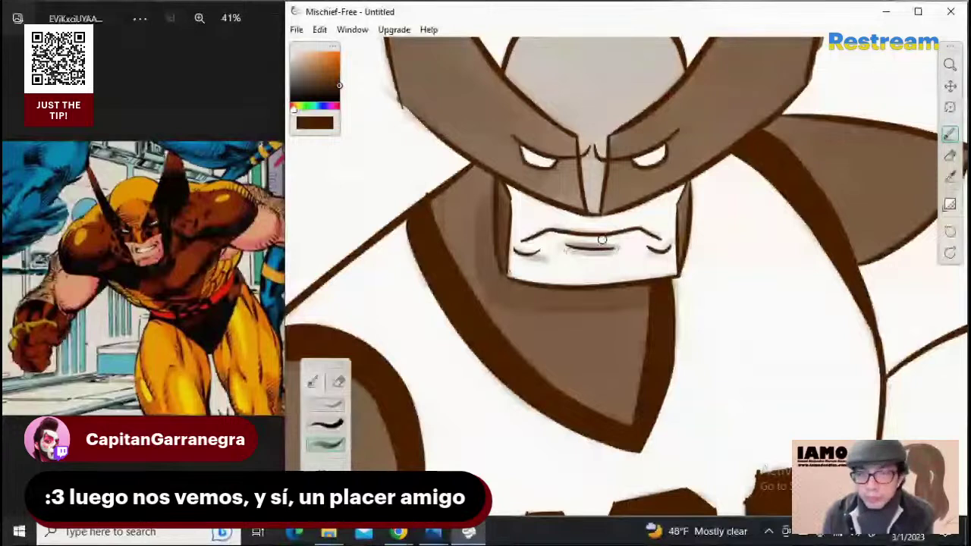
key("ctrl+z")
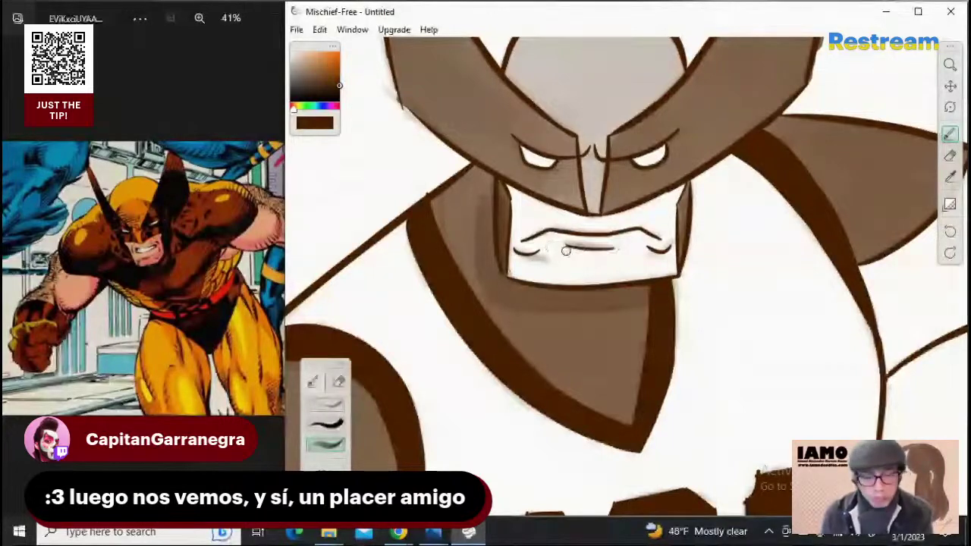